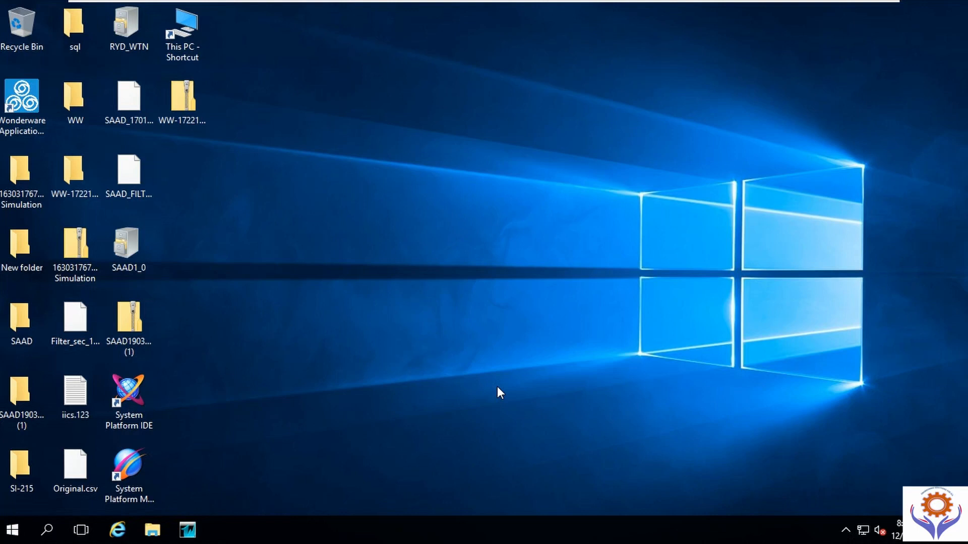
Step: Launch InTouch Application Manager and allow it to make changes to the device
click(192, 533)
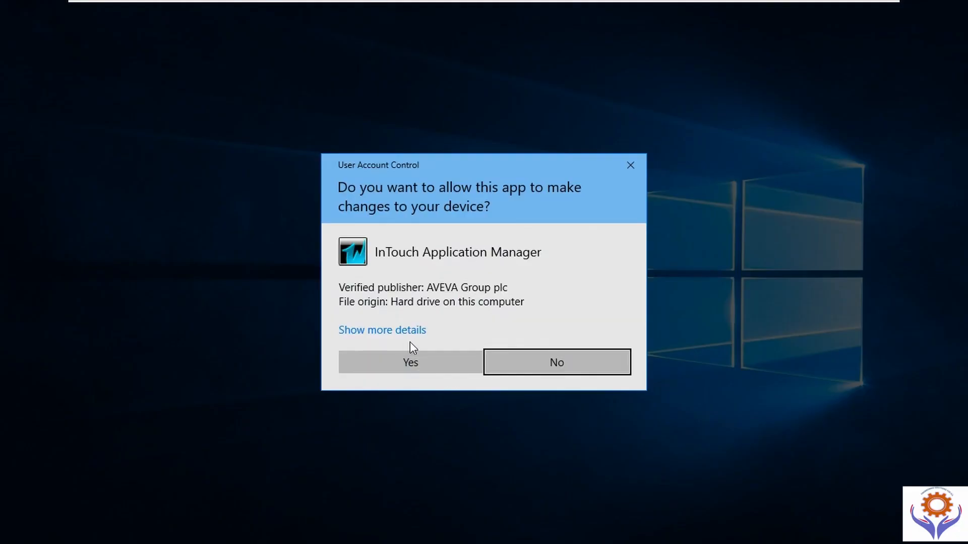
click(434, 371)
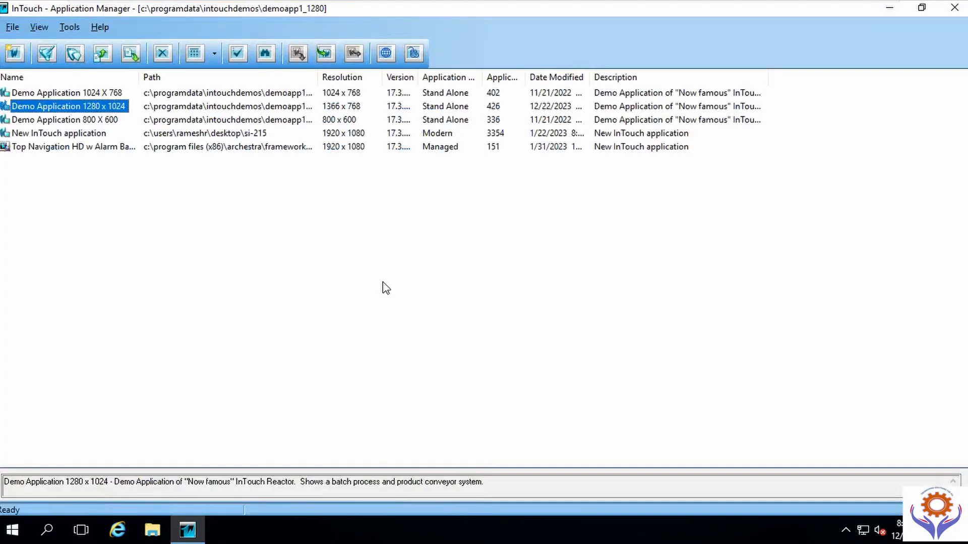
Step: Examine the three demo applications and the commands available for managing, displaying and finding InTouch applications
click(96, 95)
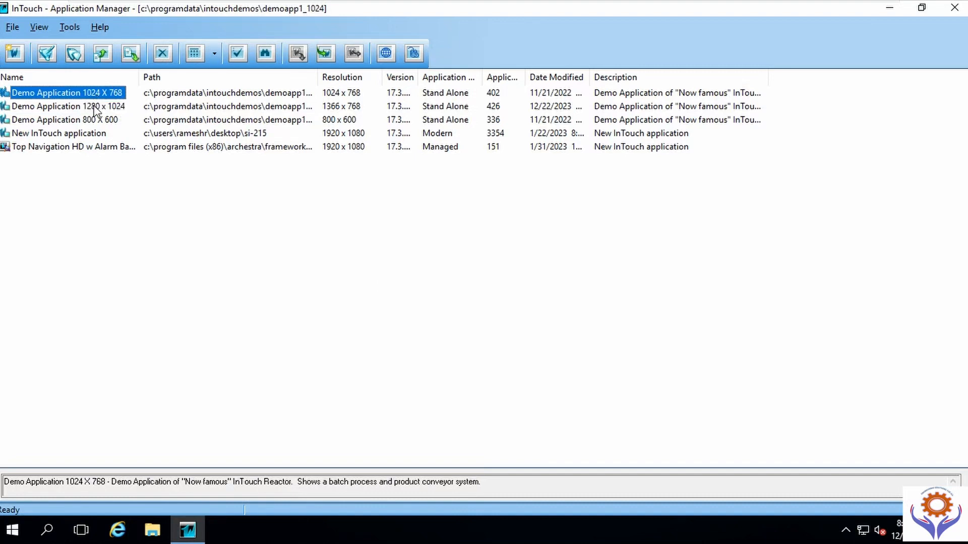
click(93, 108)
click(93, 119)
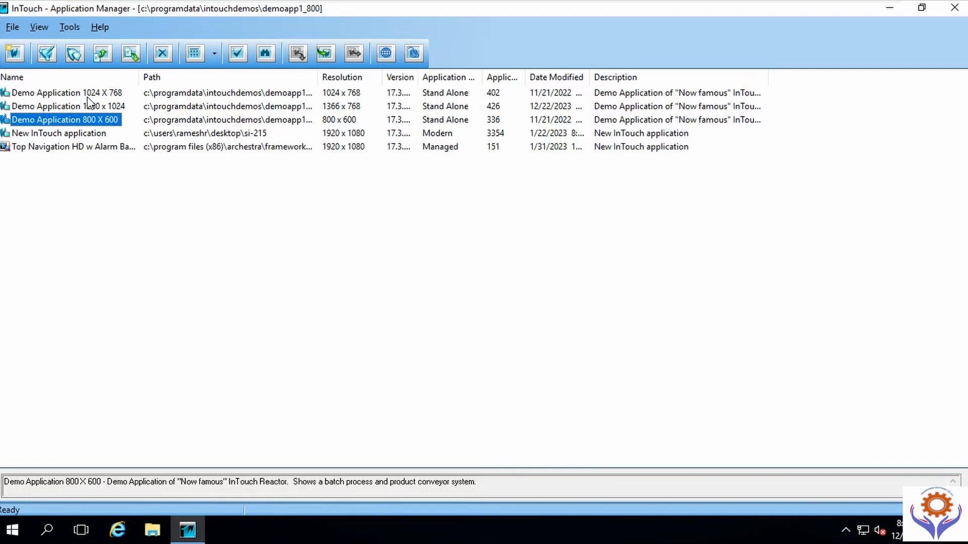
click(90, 96)
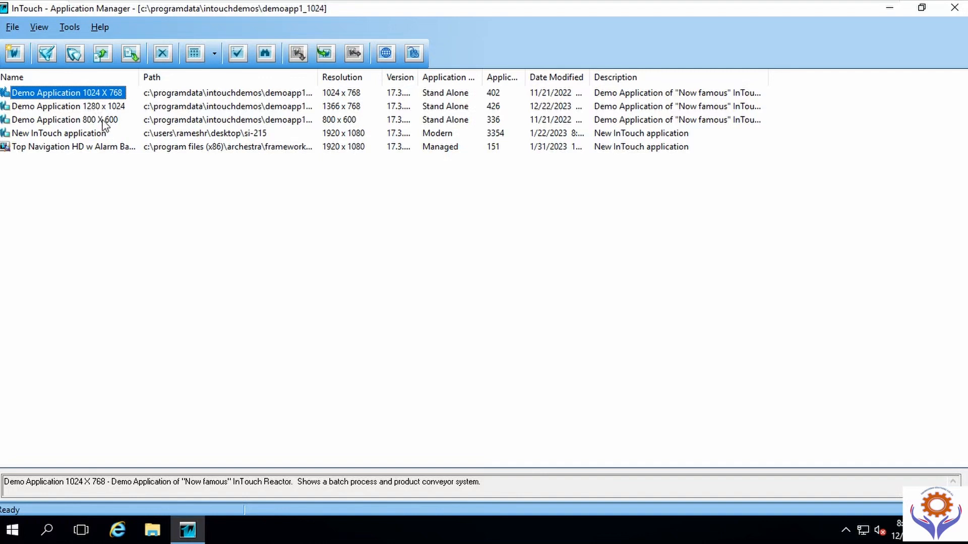
click(12, 28)
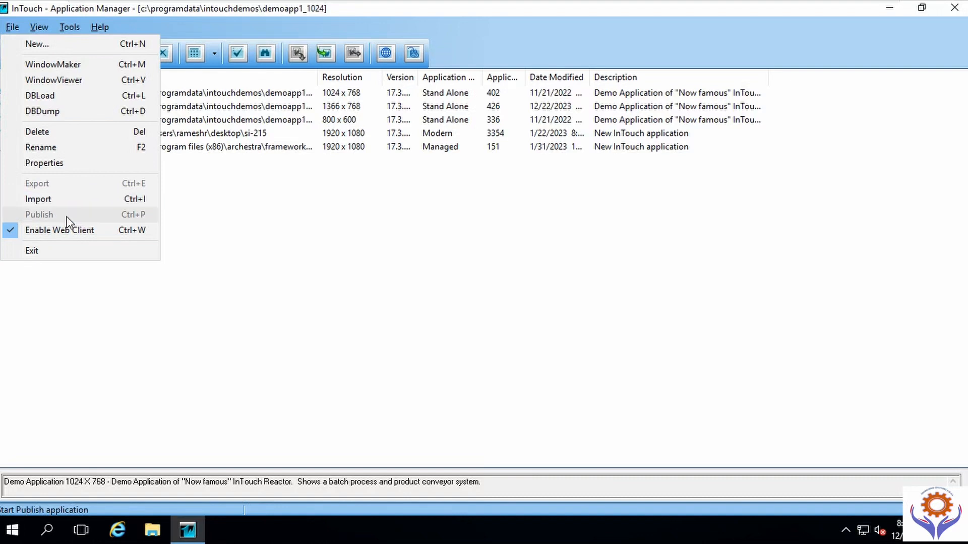
click(267, 220)
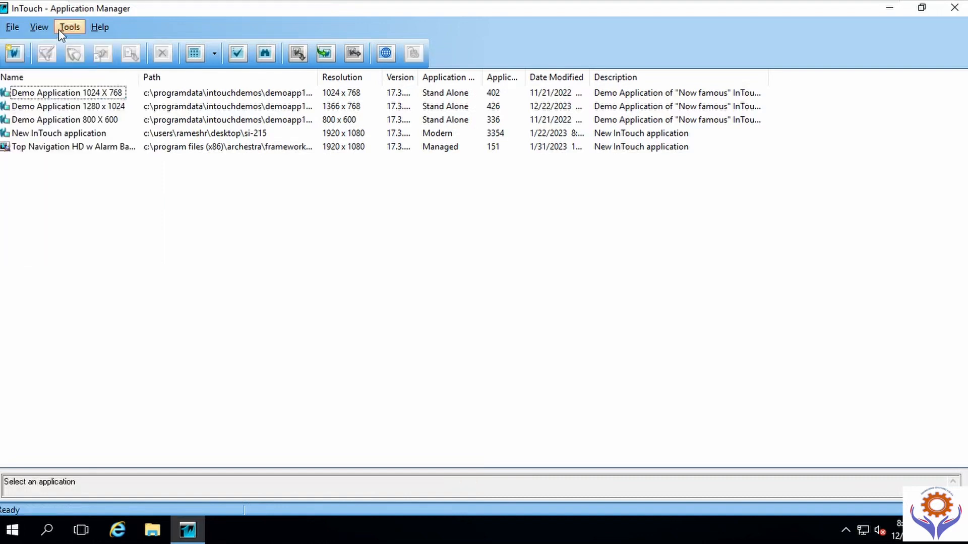
click(39, 27)
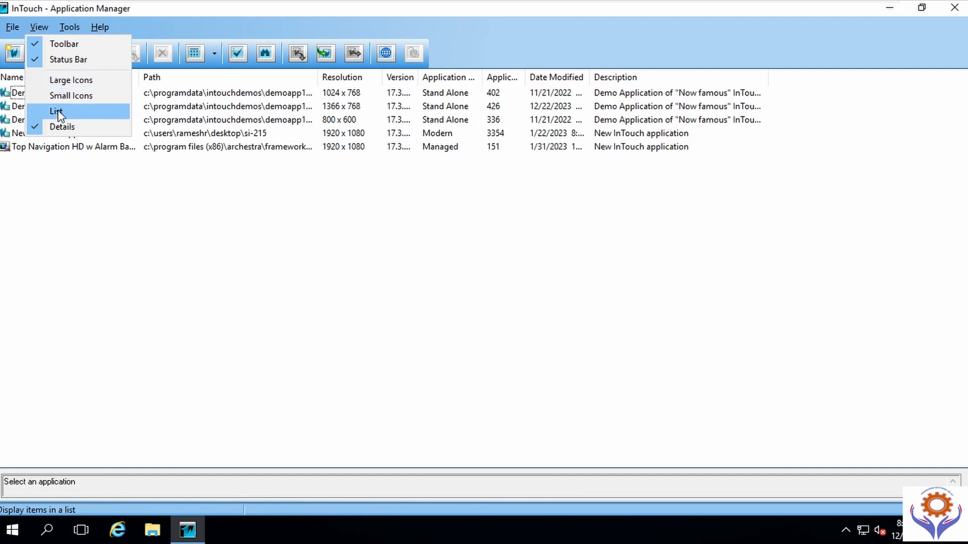
click(143, 200)
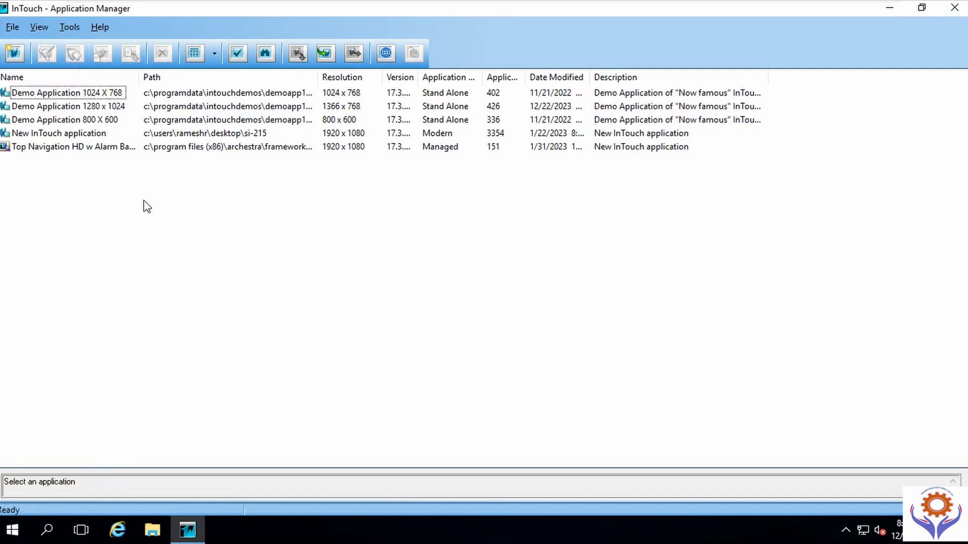
click(68, 27)
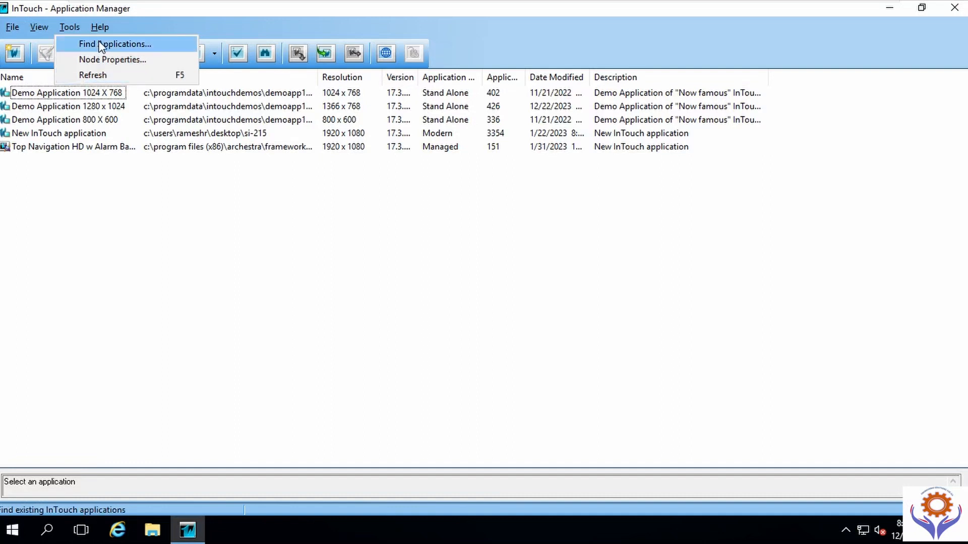
click(114, 202)
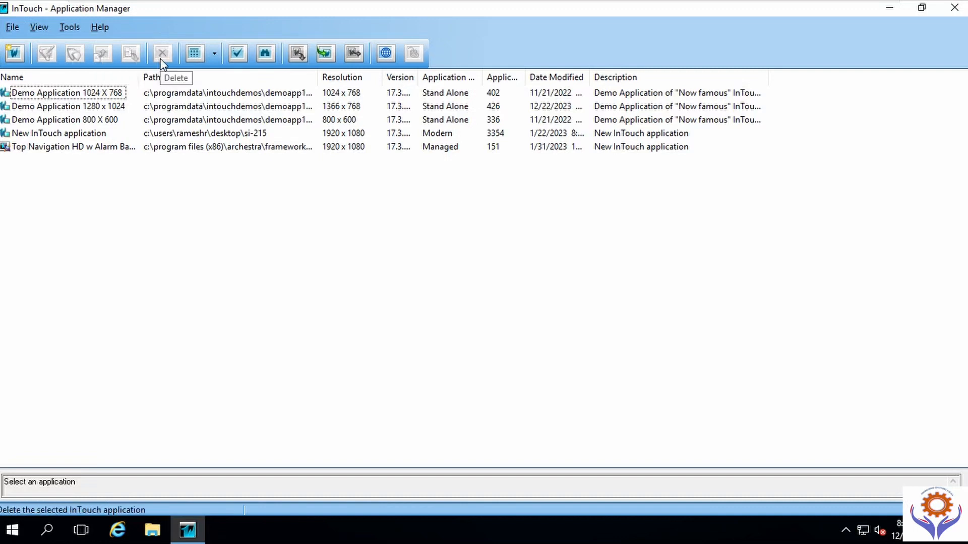
Step: Show the application list in Details view and widen the Application Type column to fit its full heading
click(214, 54)
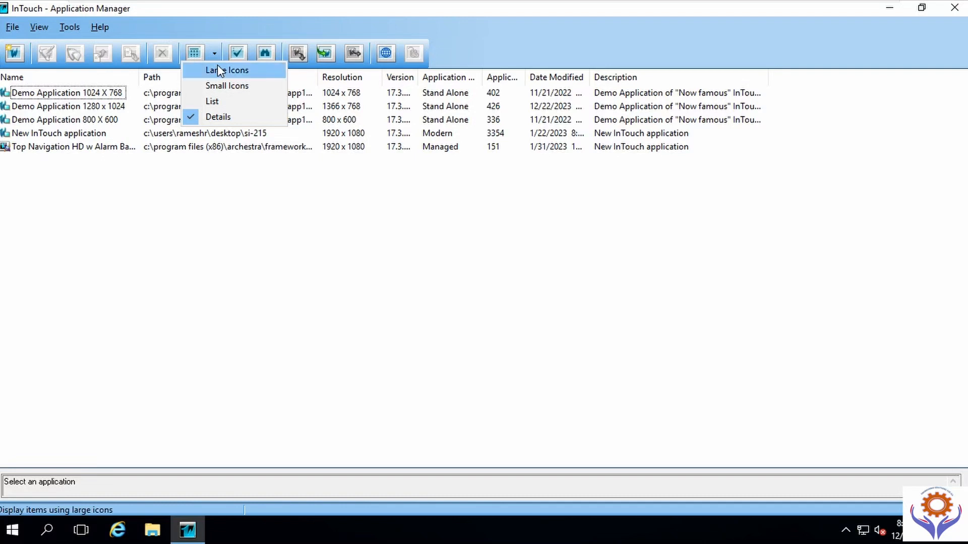
click(218, 116)
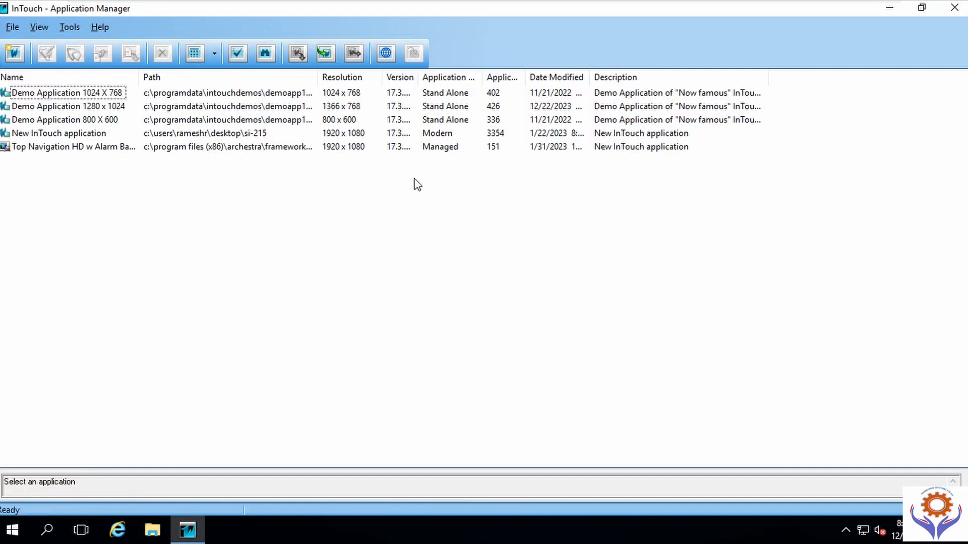
click(82, 95)
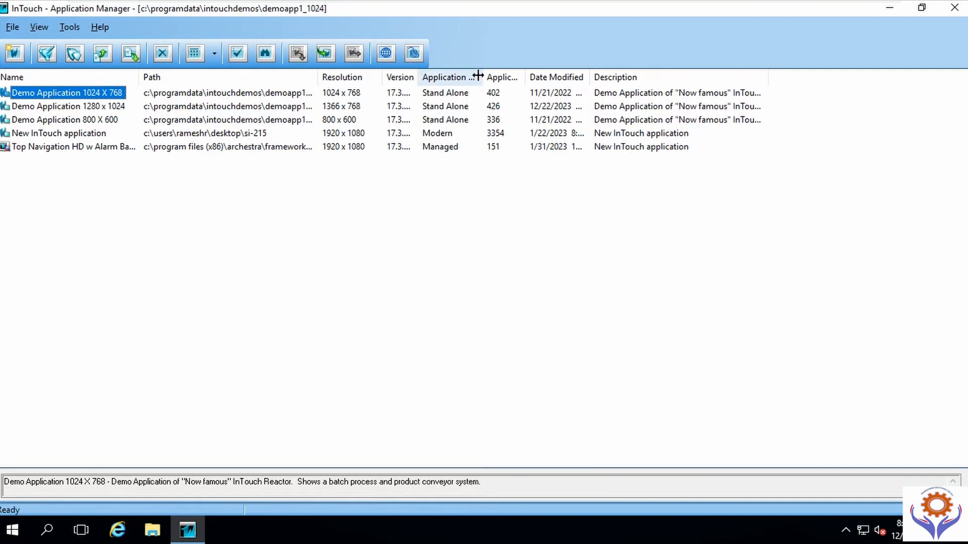
drag(478, 76, 548, 76)
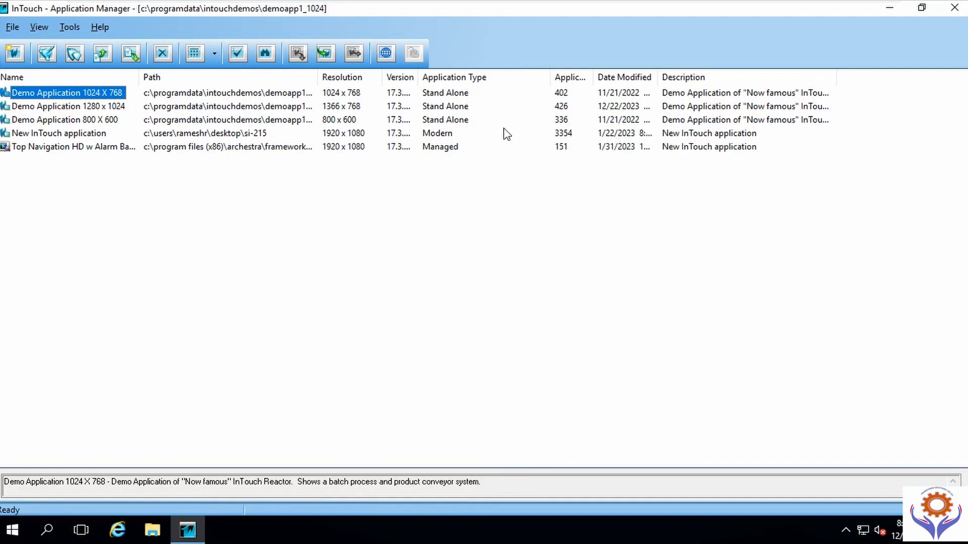
Step: Compare the application types of New InTouch application and the 1024 X 768 and 1280 x 1024 demo applications
click(75, 137)
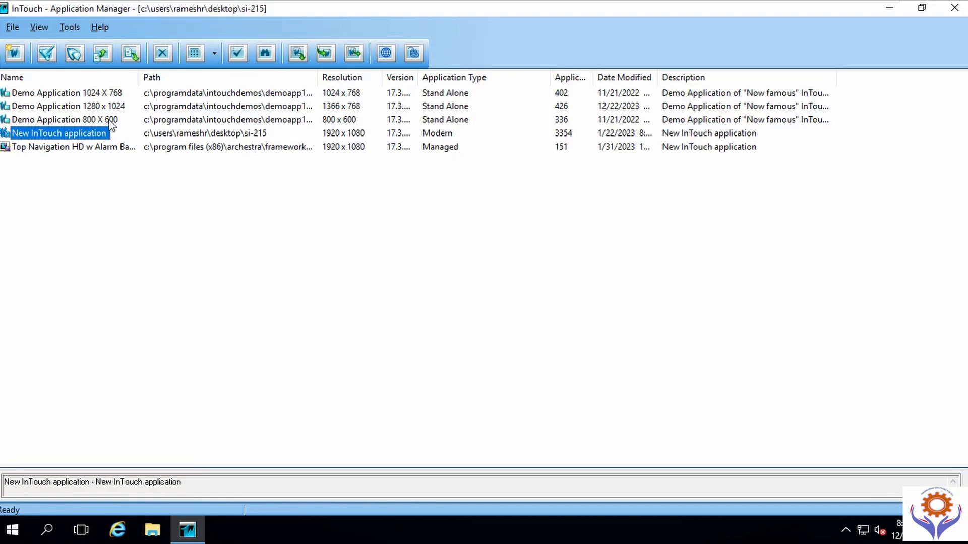
click(86, 96)
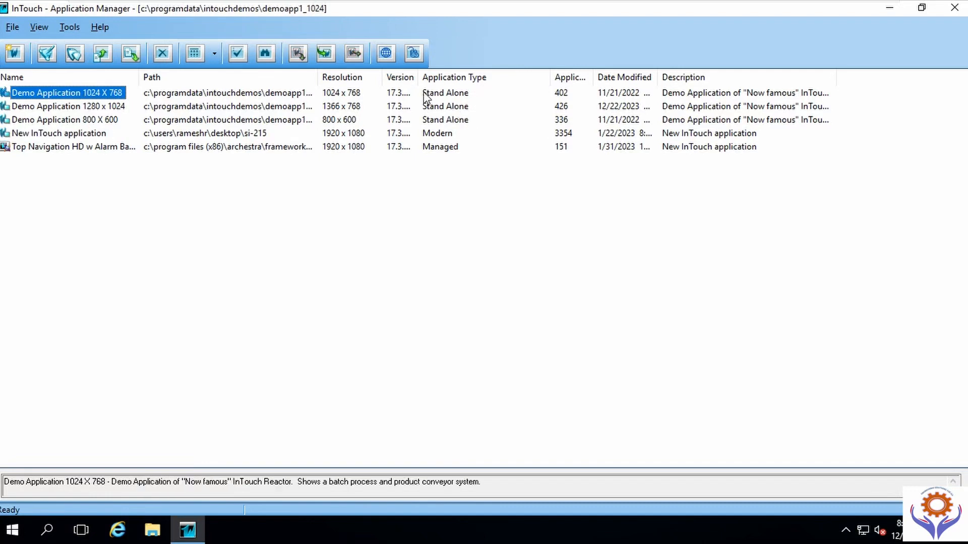
click(83, 106)
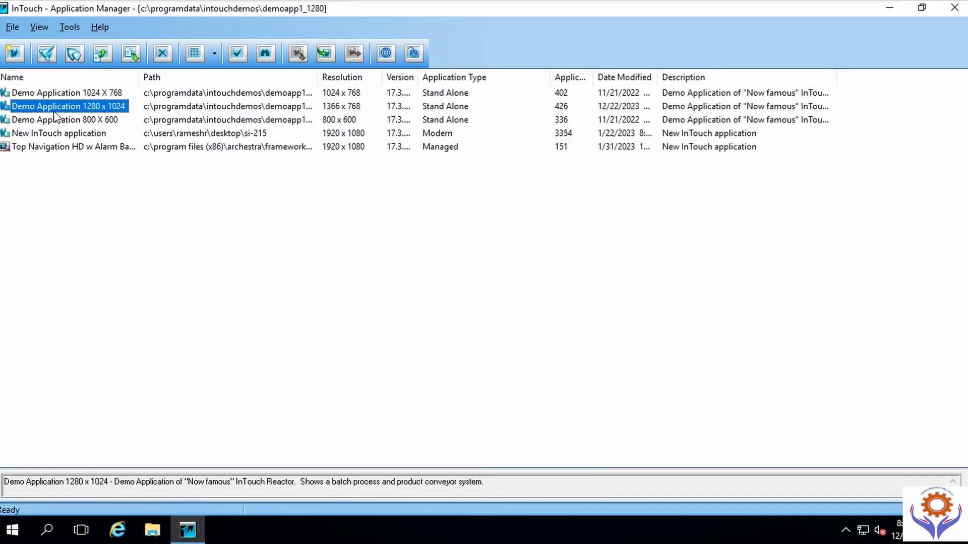
Step: Review the App Development, Resolution, wwHeap Memory and Performance settings in the node properties, including the custom resolution option, and close them without saving
click(68, 29)
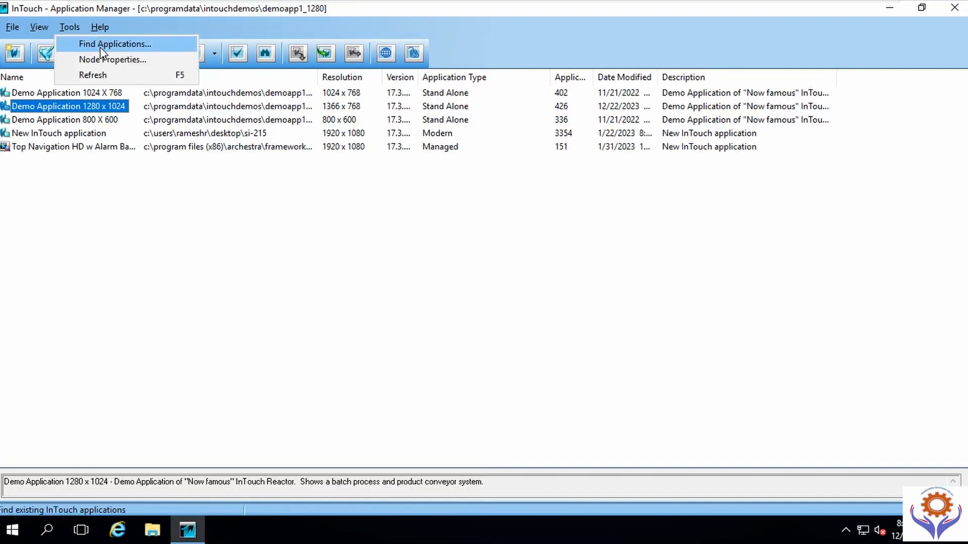
click(103, 60)
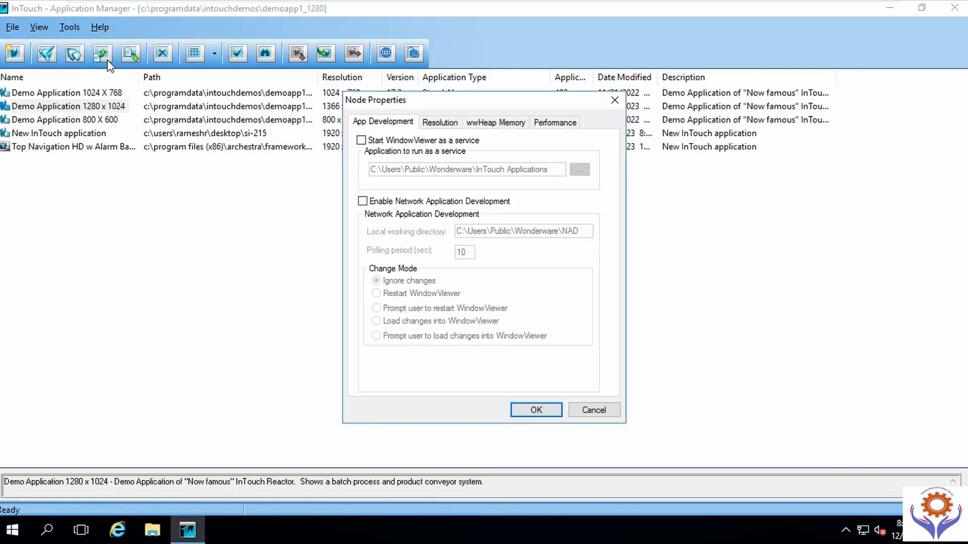
click(441, 123)
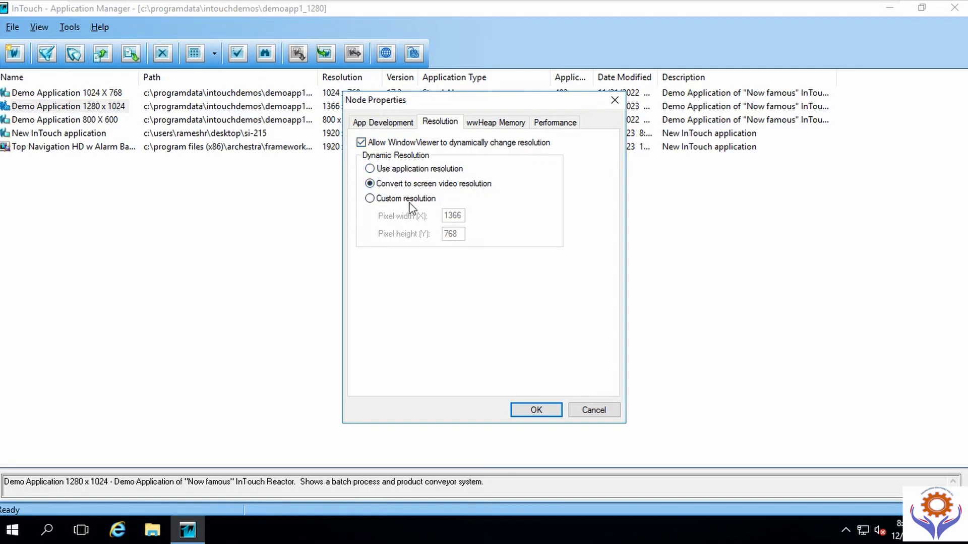
click(372, 199)
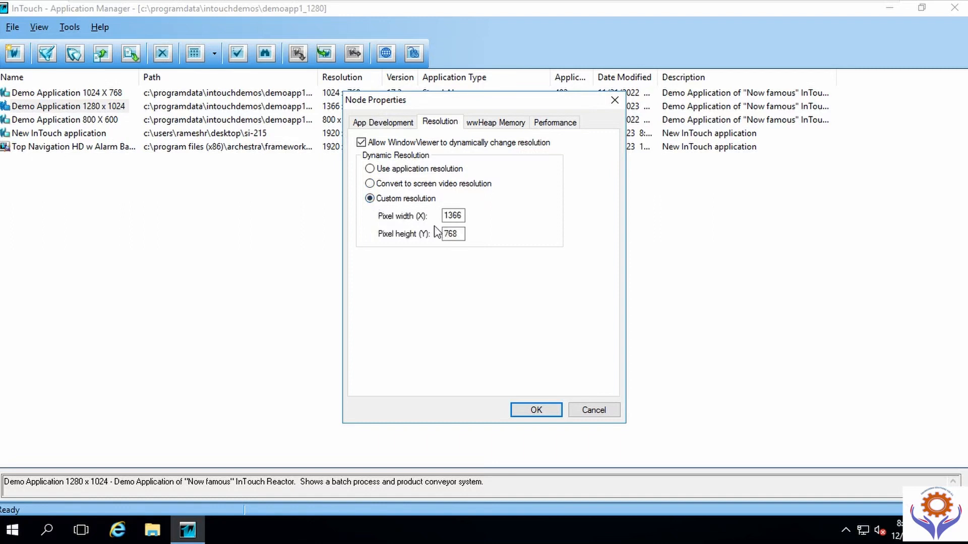
click(370, 184)
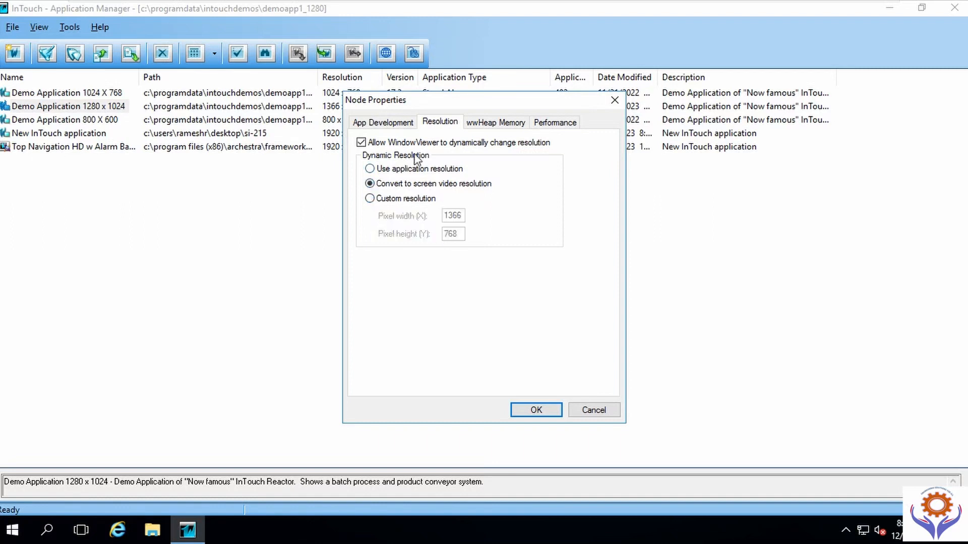
click(483, 126)
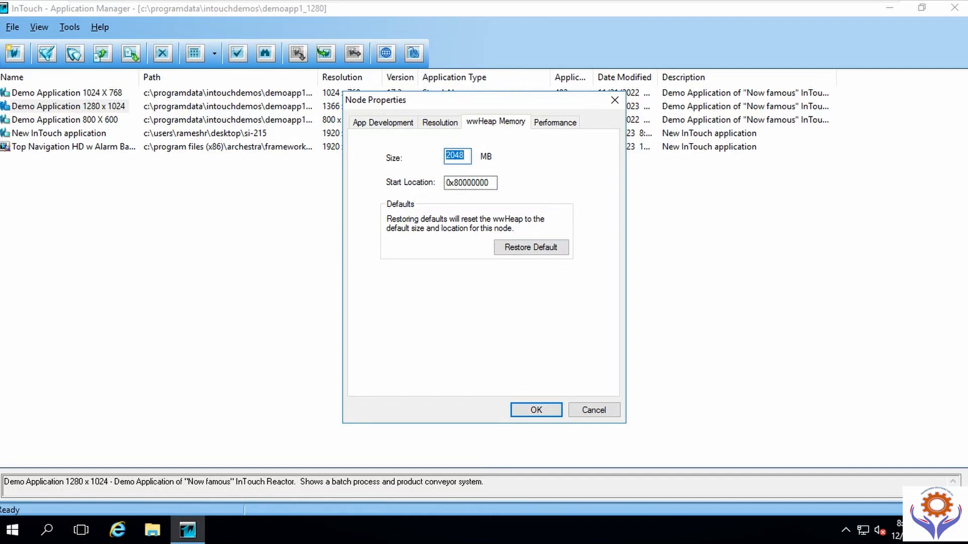
click(578, 124)
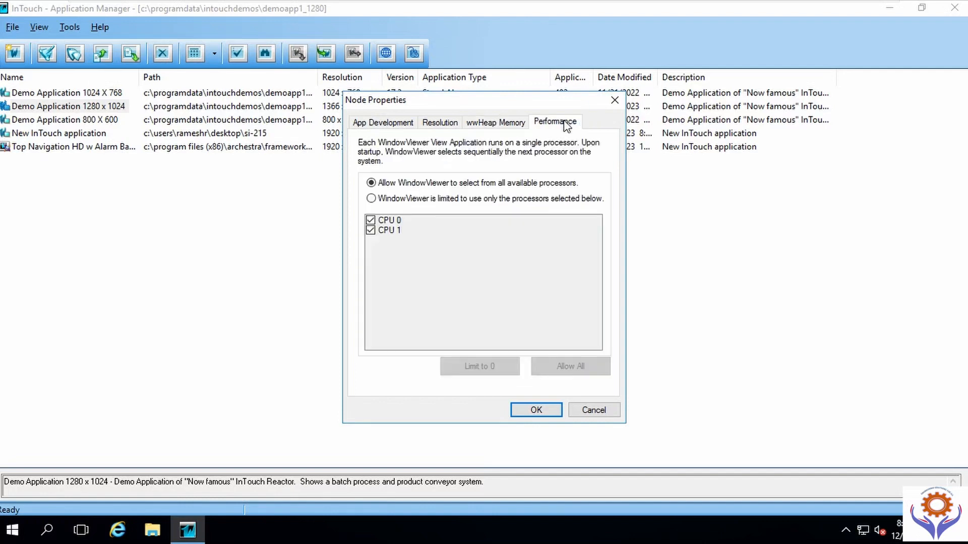
click(369, 126)
click(440, 125)
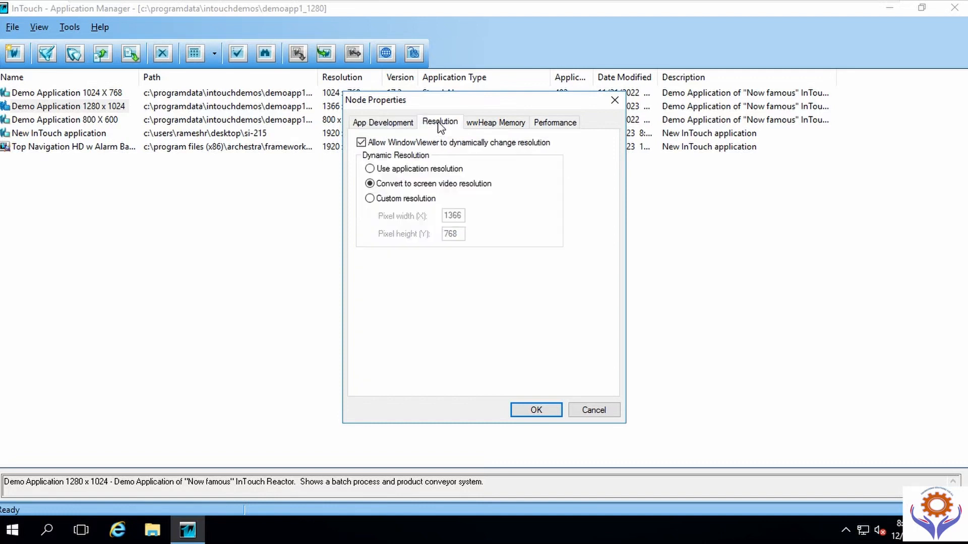
click(589, 411)
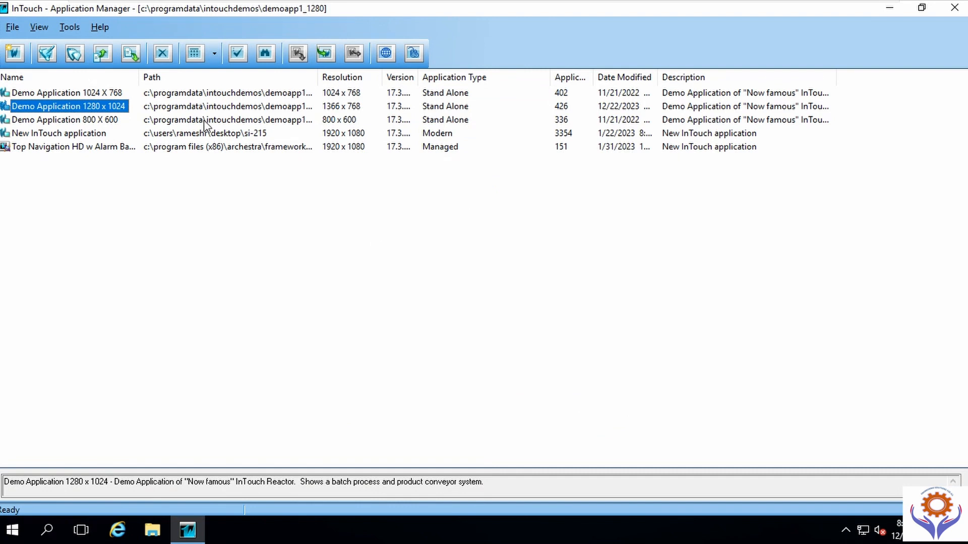
Step: Browse the starting directories for finding existing InTouch applications, expand Libraries, and cancel the search
click(70, 27)
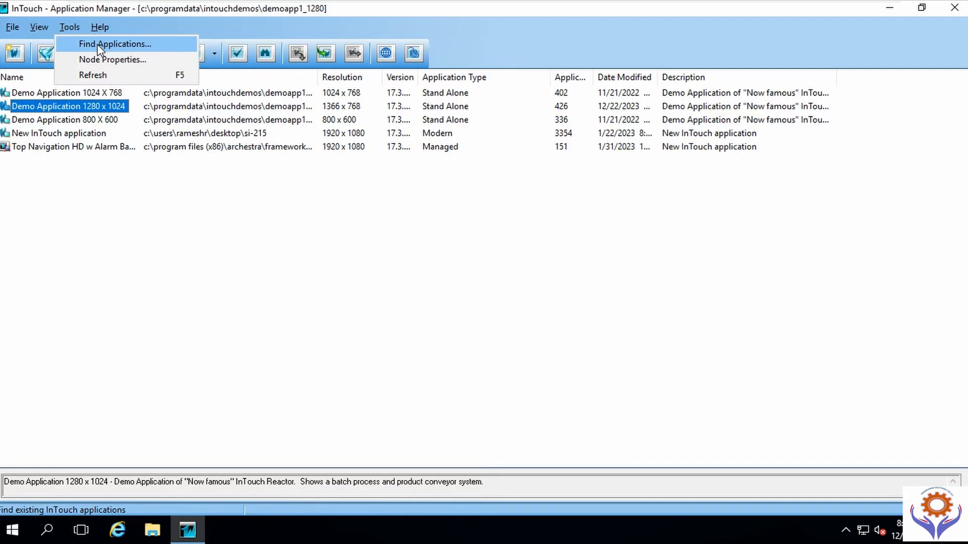
click(99, 46)
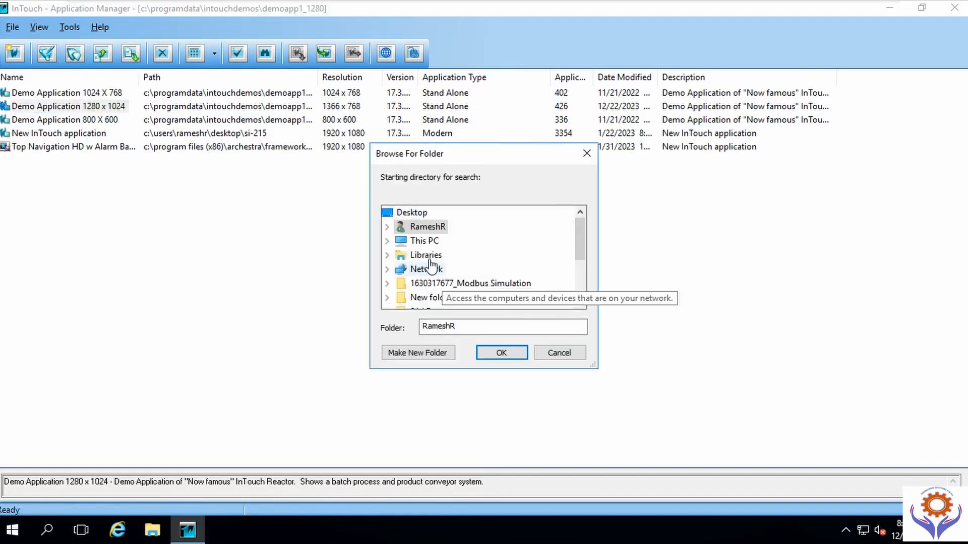
double_click(418, 256)
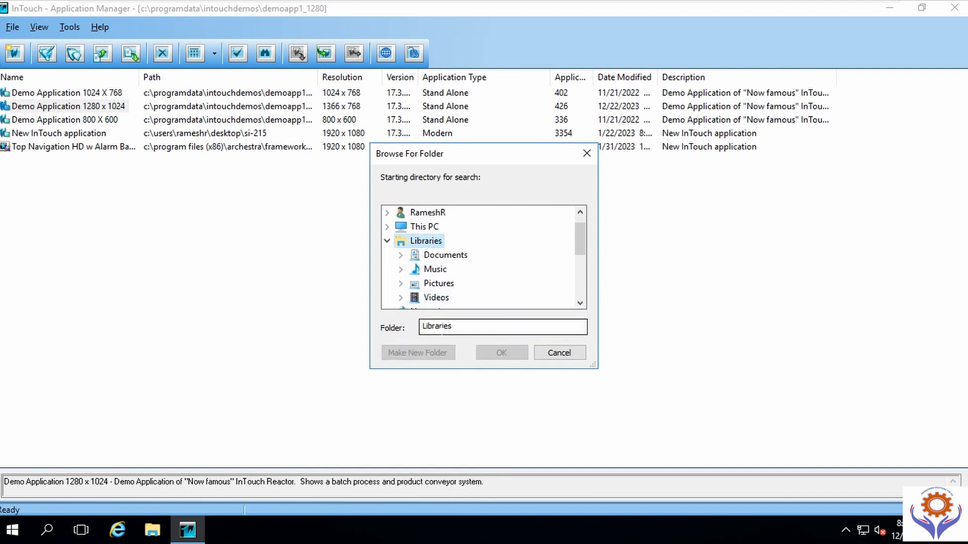
click(566, 354)
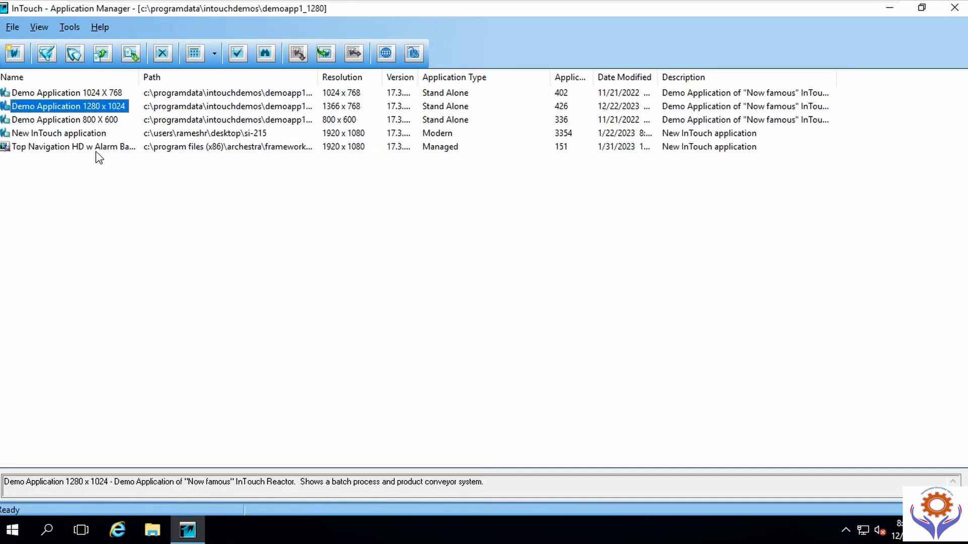
Step: Browse for SI-215, the New InTouch application's folder, as the starting directory for finding applications, and cancel the search
click(85, 135)
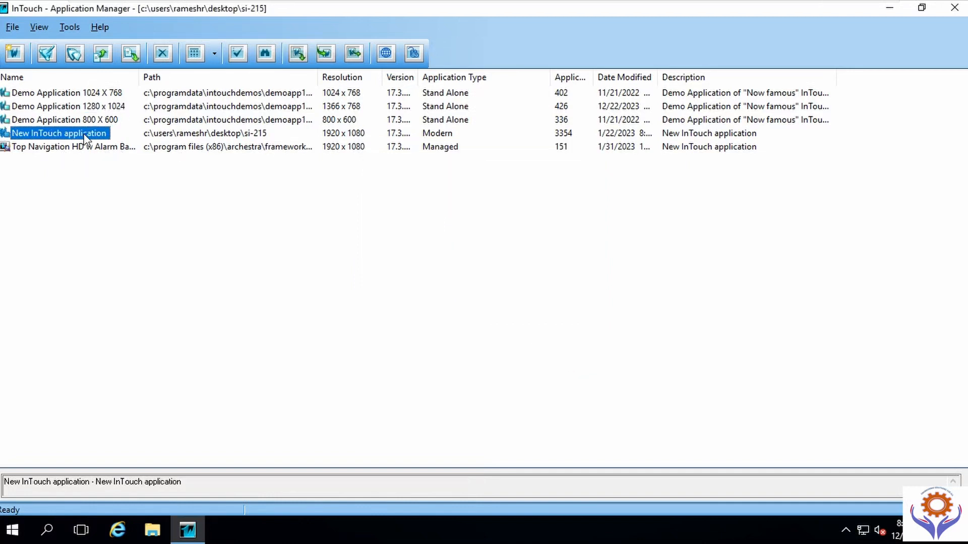
click(76, 29)
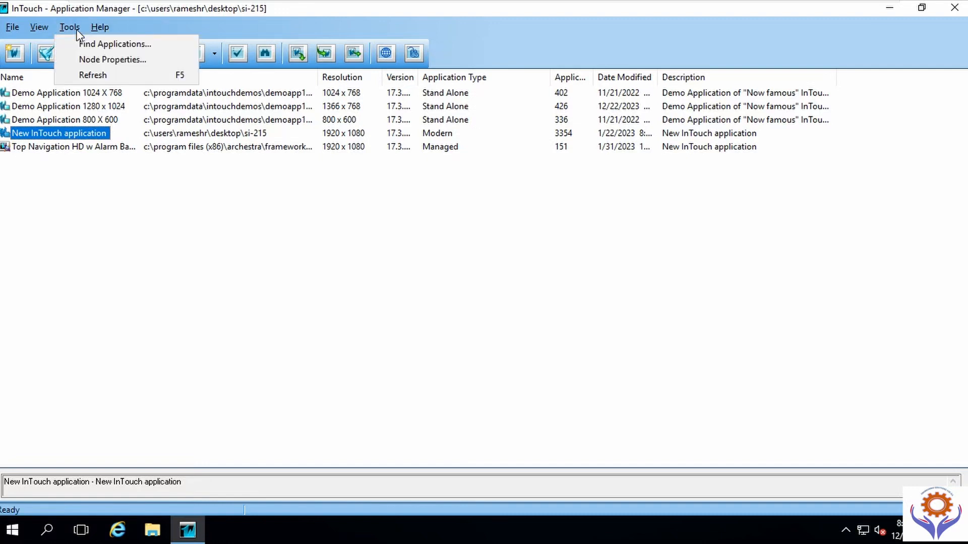
click(210, 147)
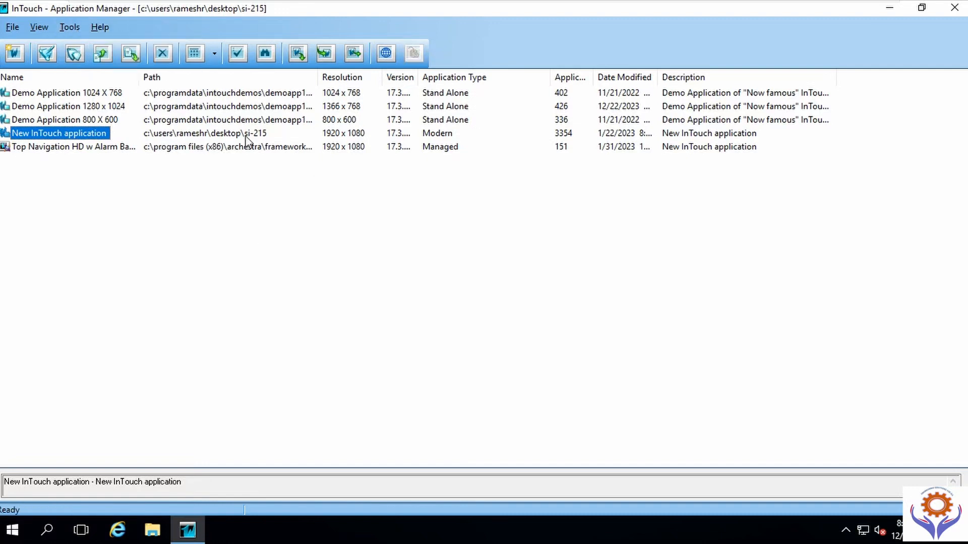
click(69, 27)
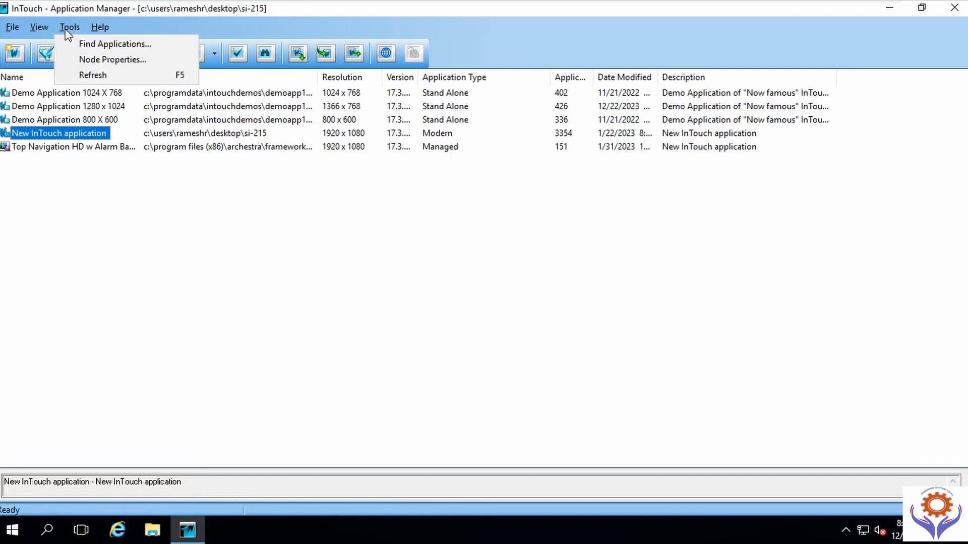
click(81, 42)
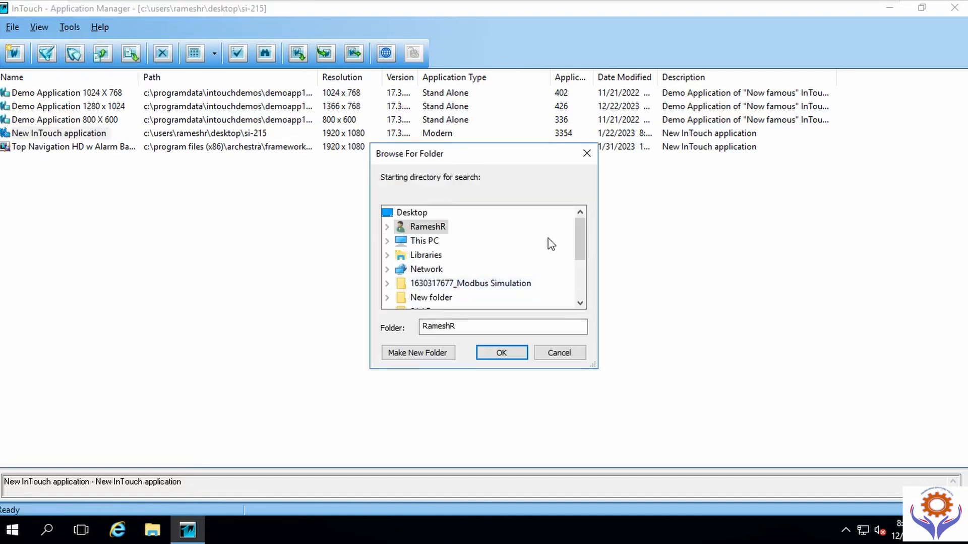
mouse_move(578, 241)
mouse_down()
mouse_move(579, 258)
mouse_move(573, 230)
mouse_up()
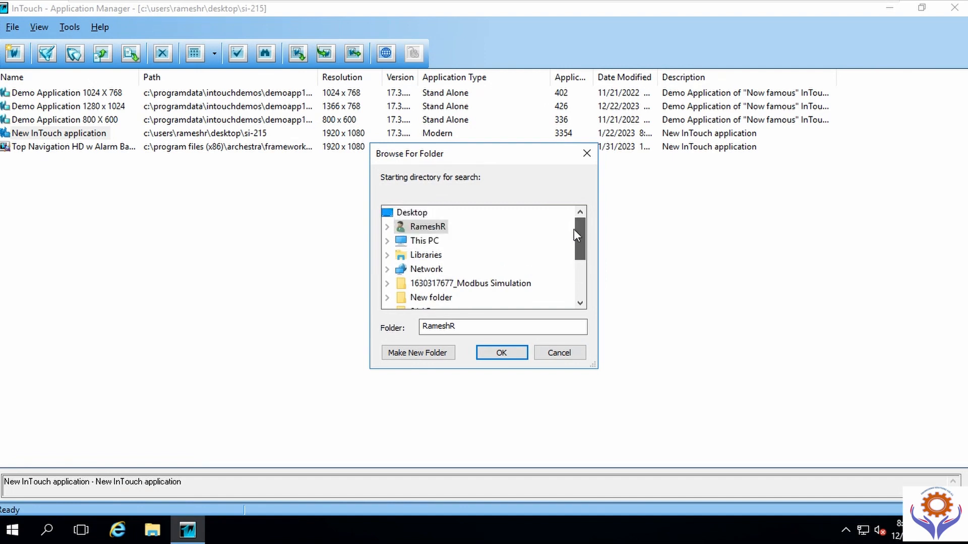
click(402, 228)
drag(580, 246, 579, 272)
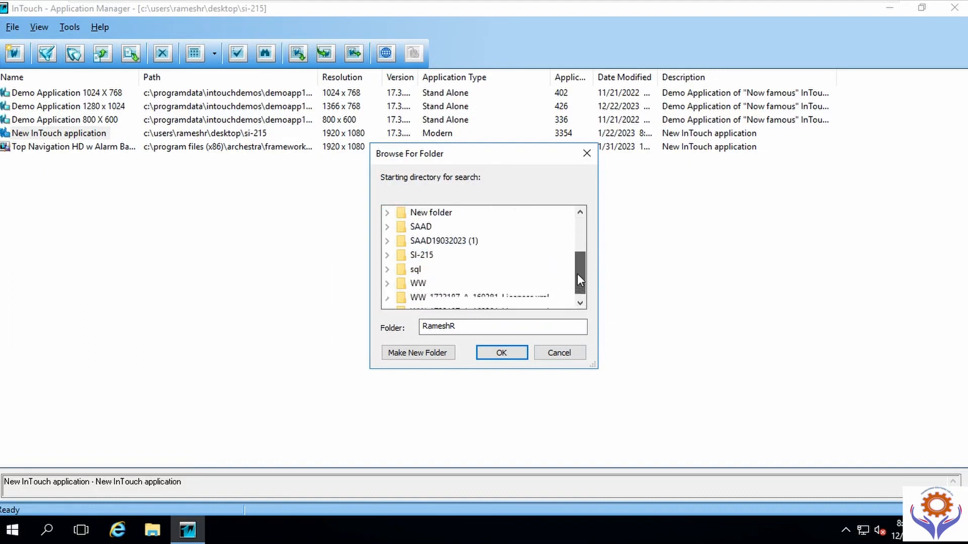
double_click(424, 256)
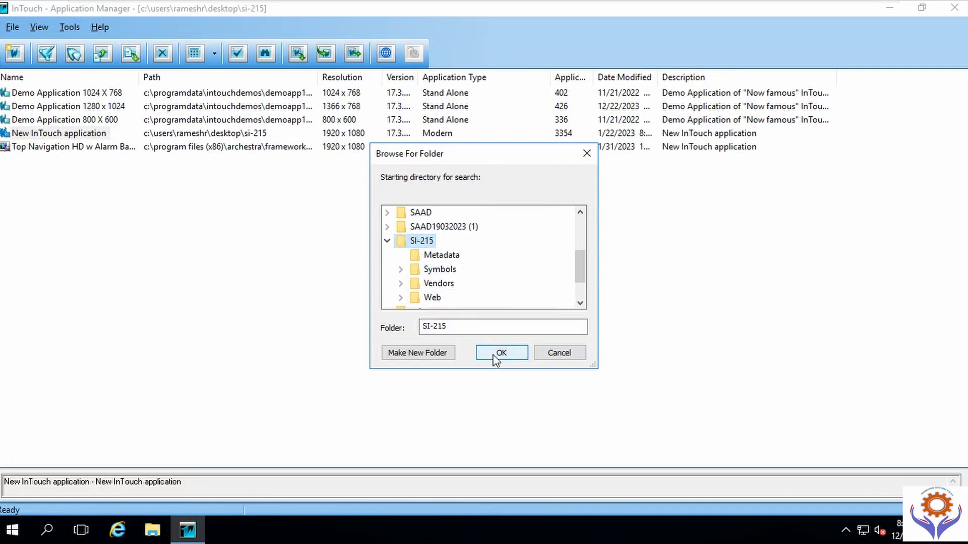
click(584, 353)
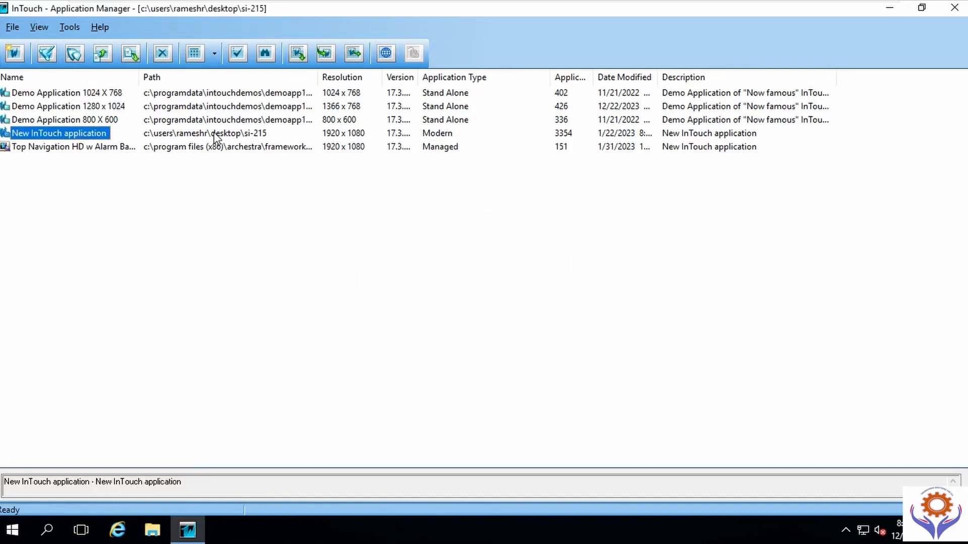
Step: Run Demo Application 1024 X 768 in WindowViewer
click(58, 95)
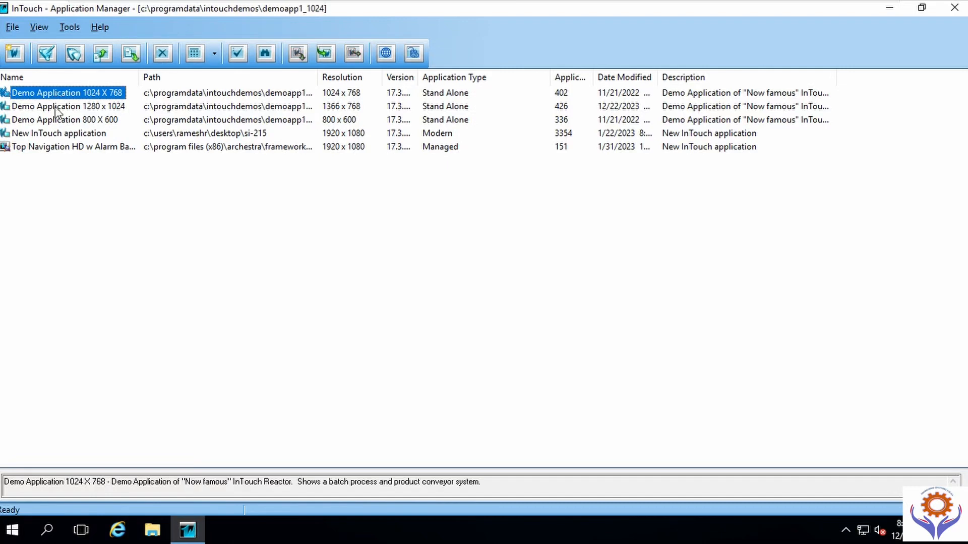
click(53, 103)
click(47, 91)
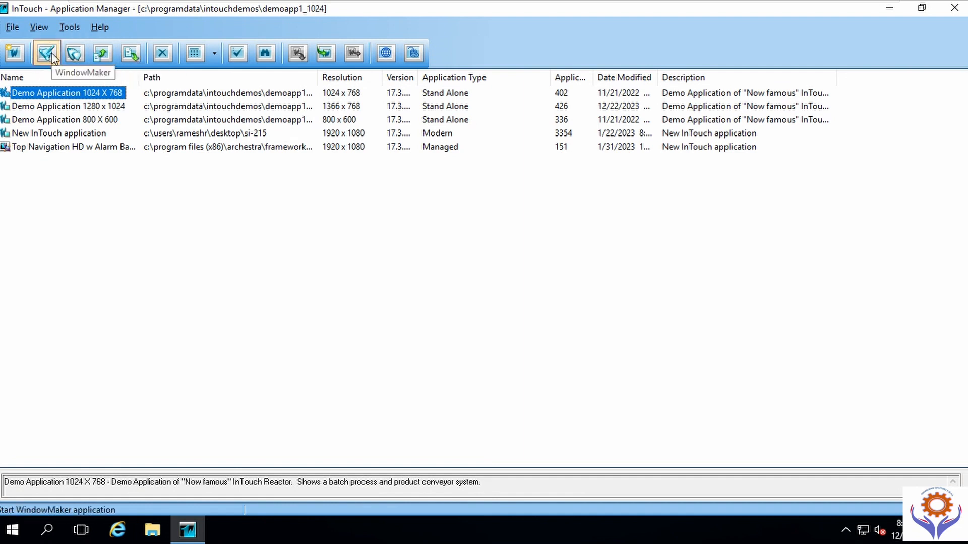
click(91, 221)
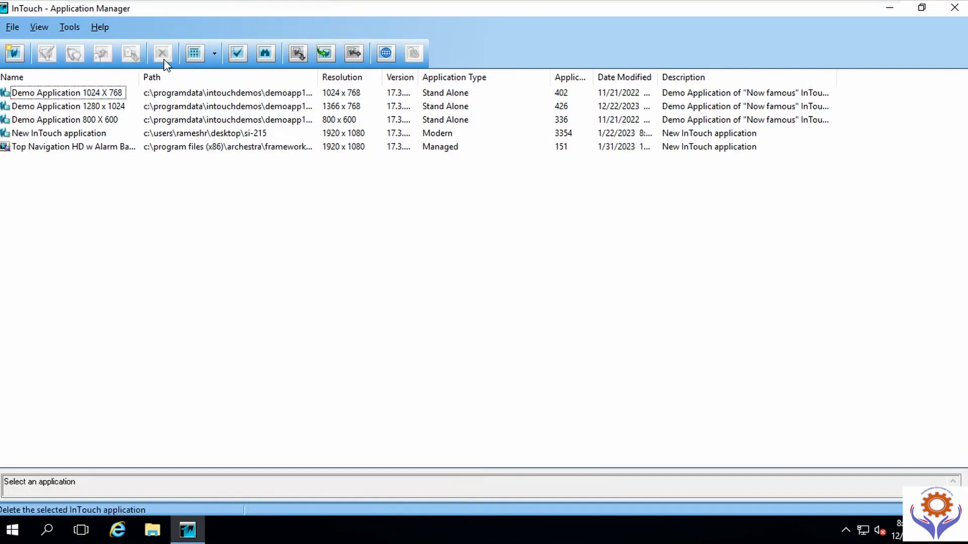
click(74, 94)
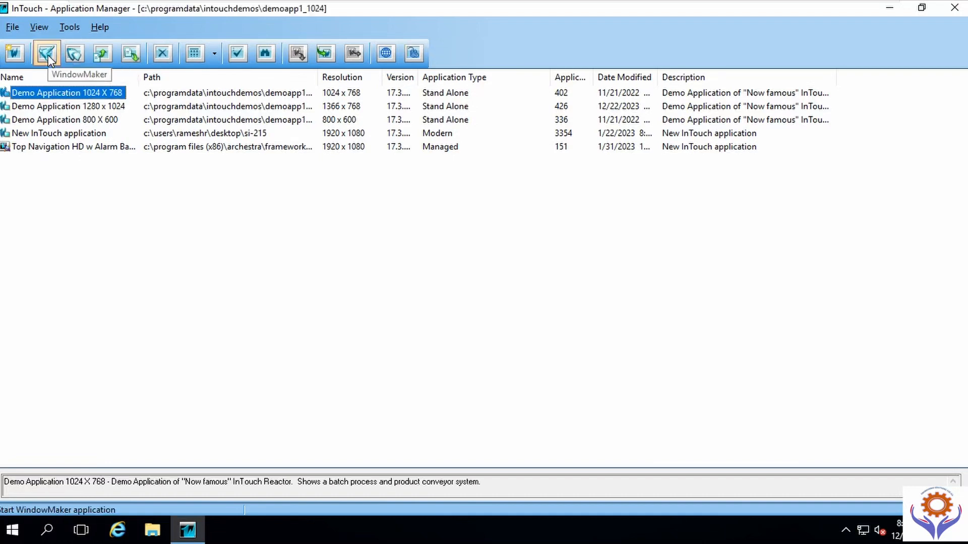
click(74, 53)
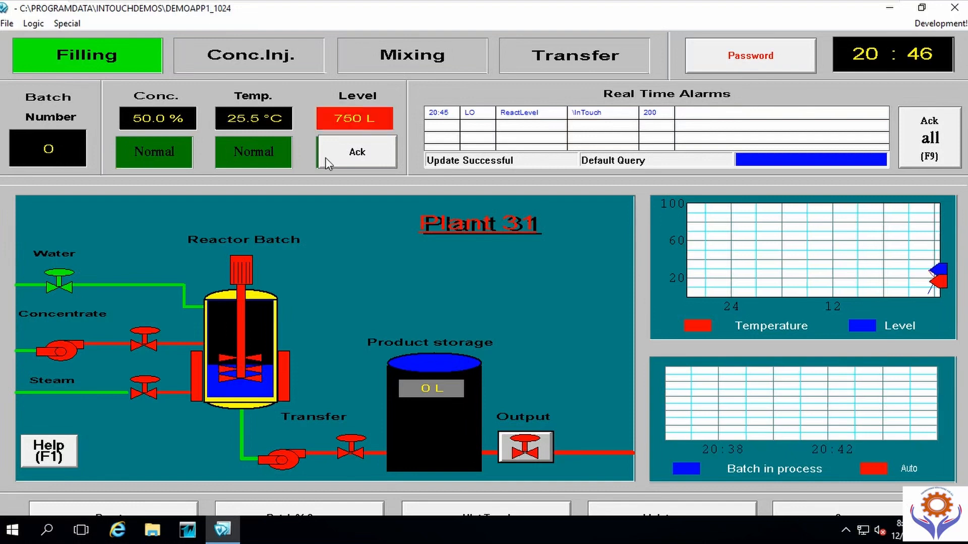
Step: Acknowledge the reactor's Level alarm, and toggle the product storage Output valve open and closed twice
click(376, 157)
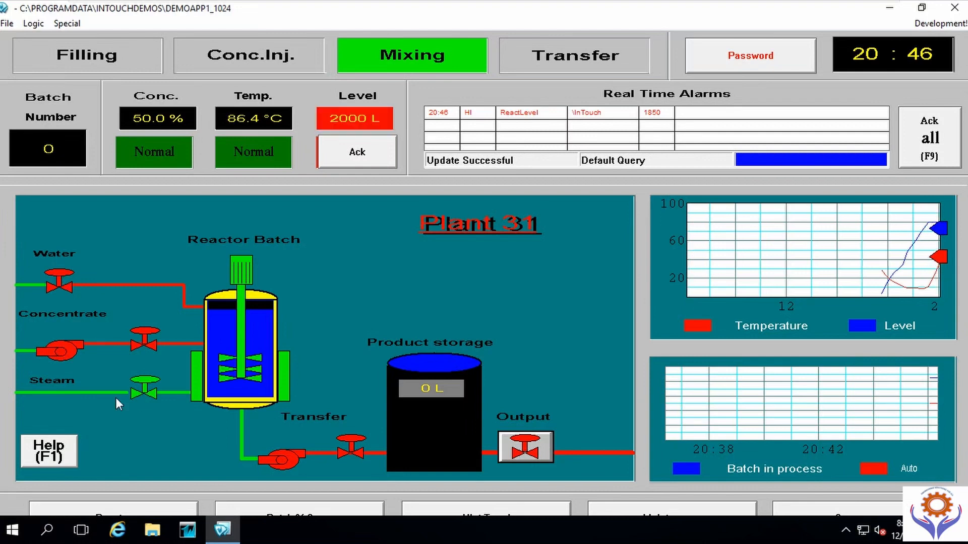
click(57, 456)
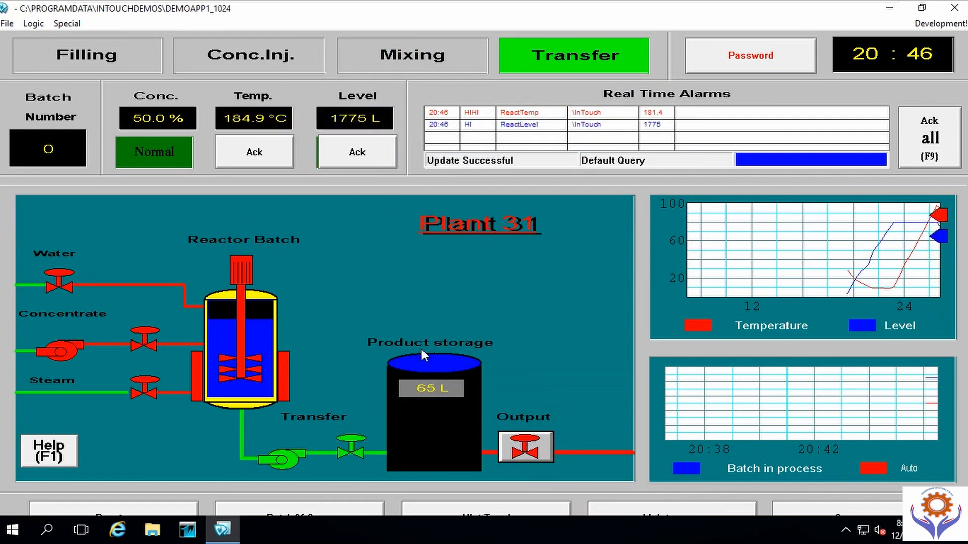
click(527, 447)
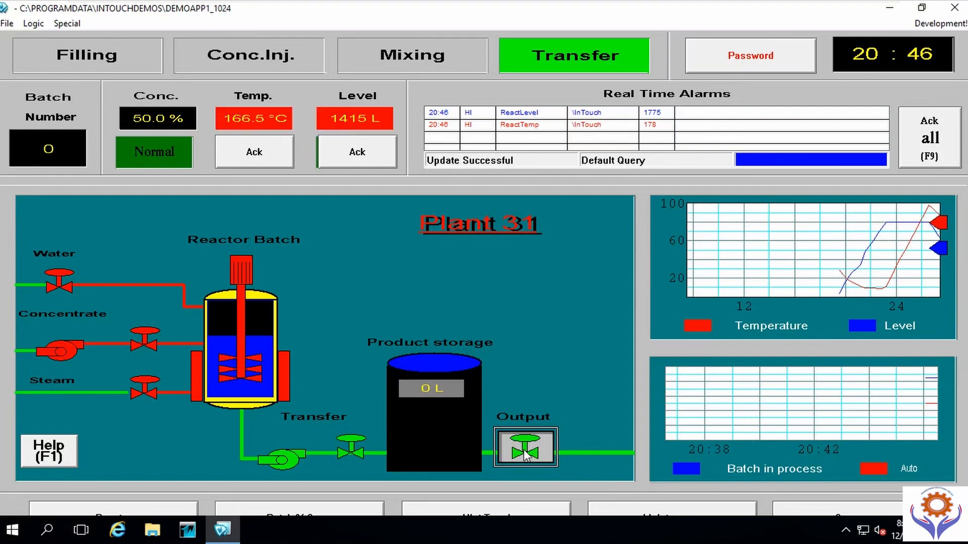
click(527, 447)
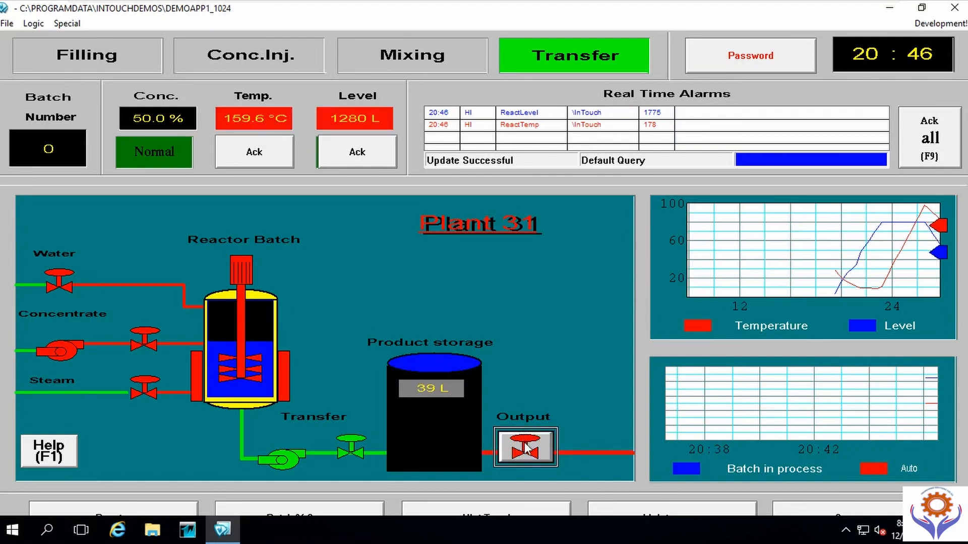
click(525, 447)
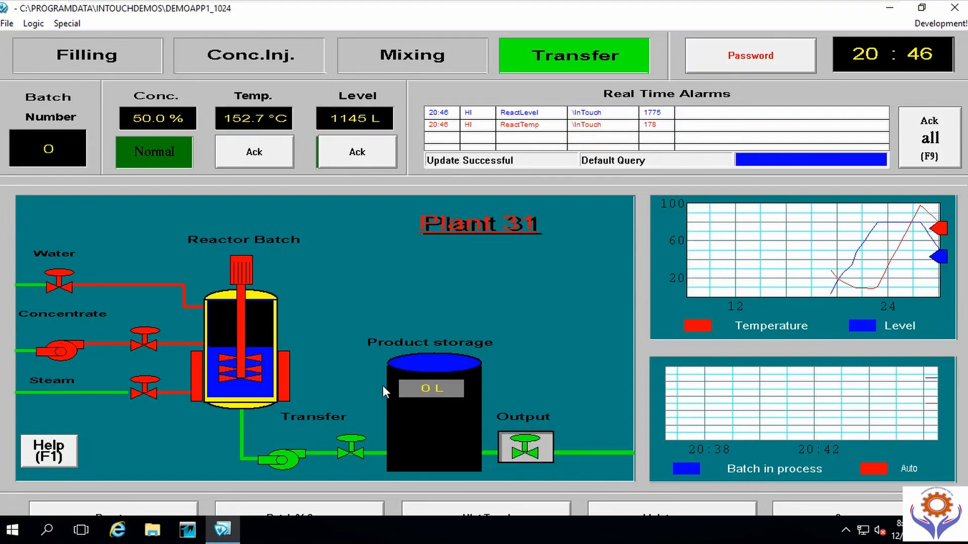
click(538, 458)
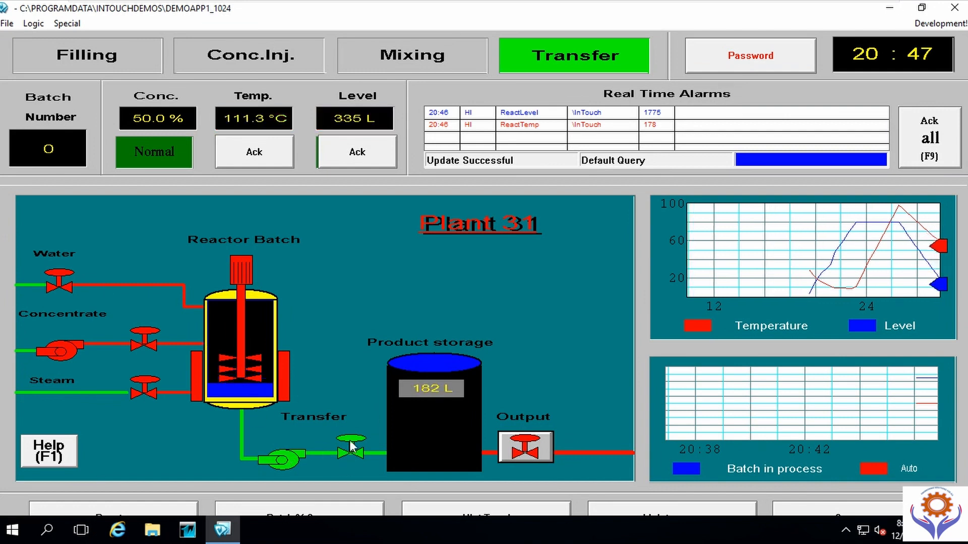
Step: Try a batch concentration setpoint of 42 and exit the %Conc. control without applying it
click(249, 511)
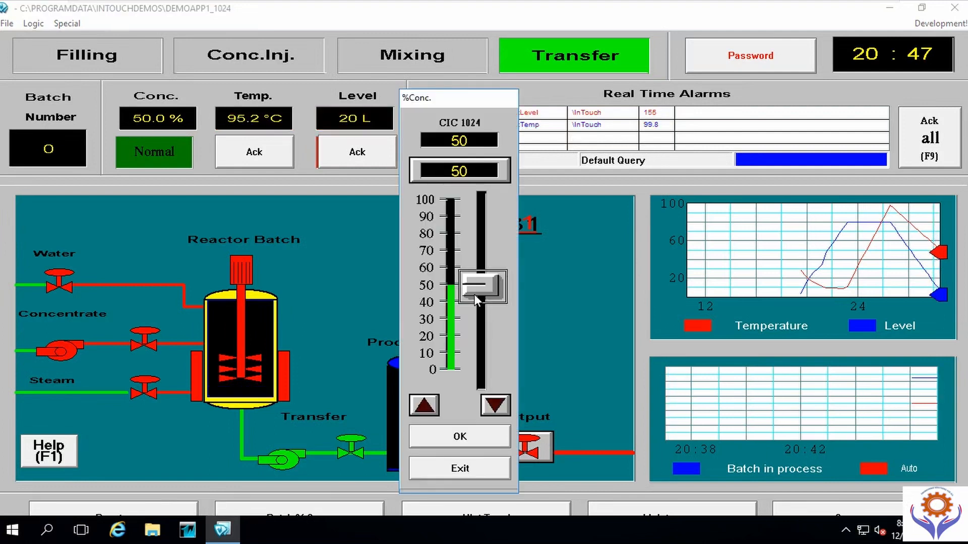
mouse_move(473, 294)
mouse_down()
mouse_move(474, 310)
mouse_move(474, 300)
mouse_up()
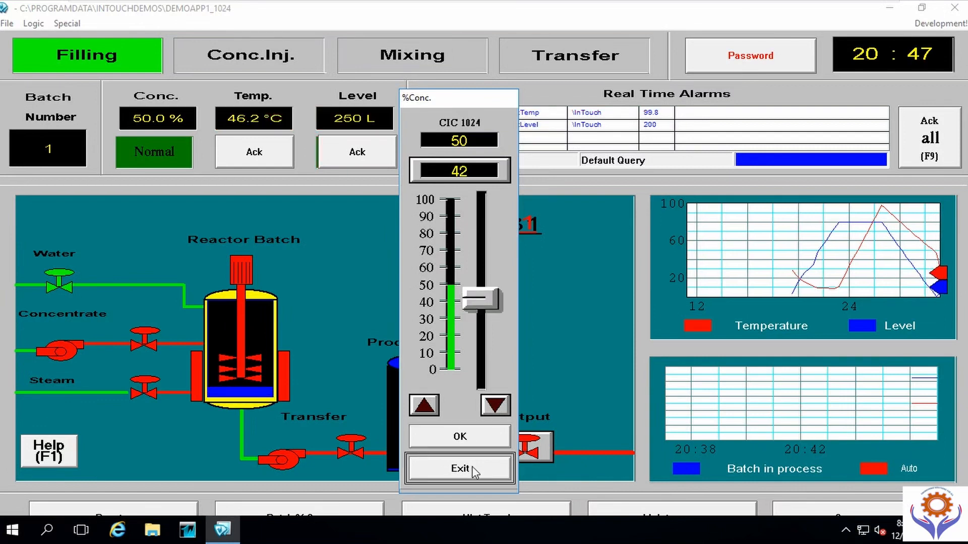
click(471, 467)
Step: View the historical trend chart and the maintenance notice for transfer valve PV-14012, and dismiss the notice
click(468, 512)
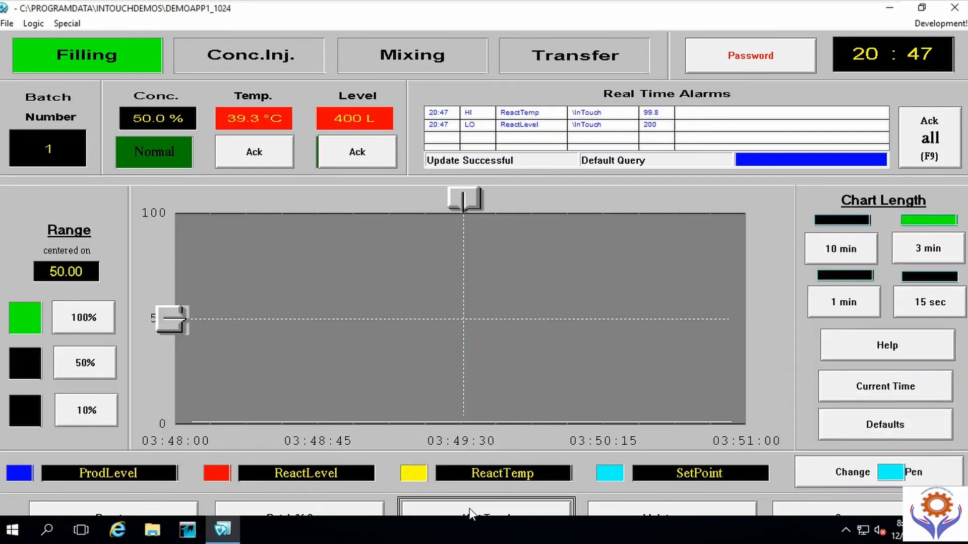
click(632, 514)
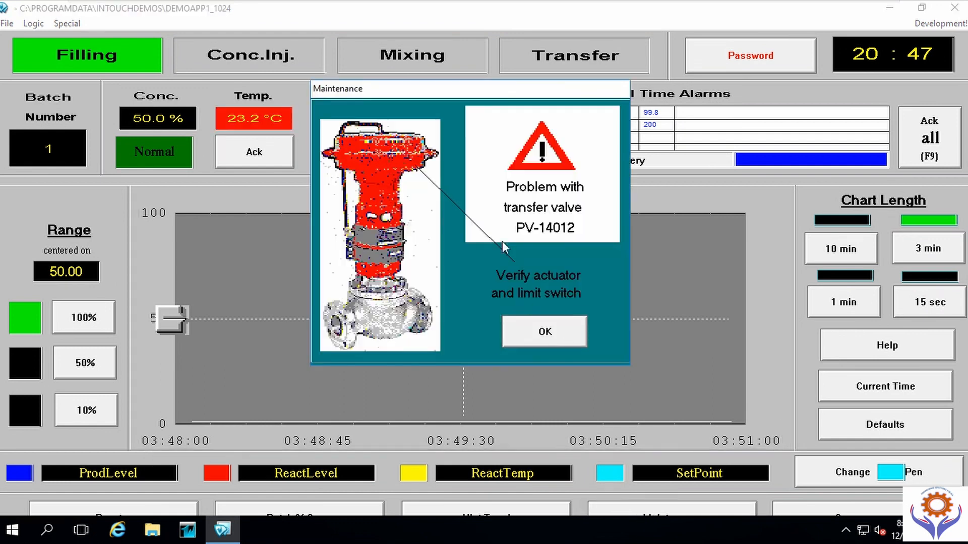
click(516, 337)
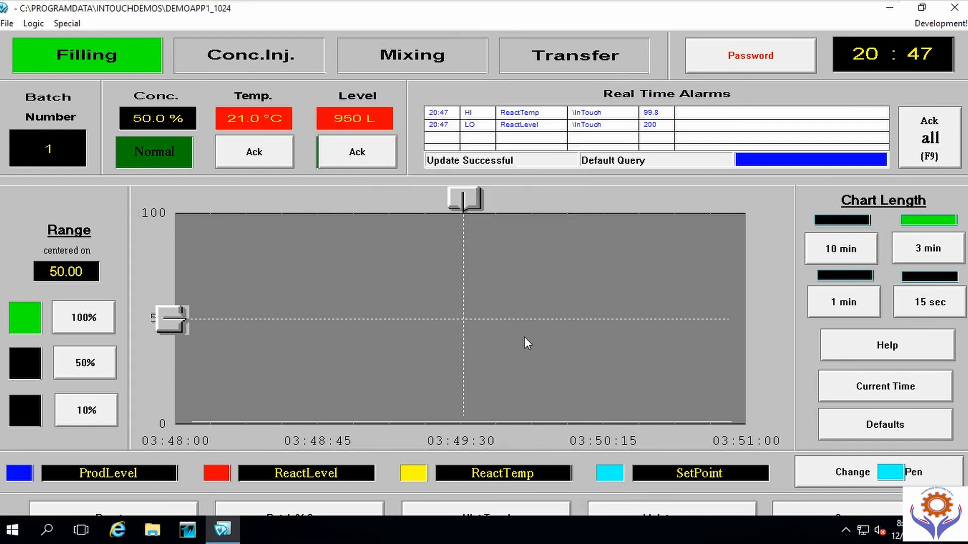
Step: Switch the barrel conveyor to Manual and dismiss the manager's message
click(811, 508)
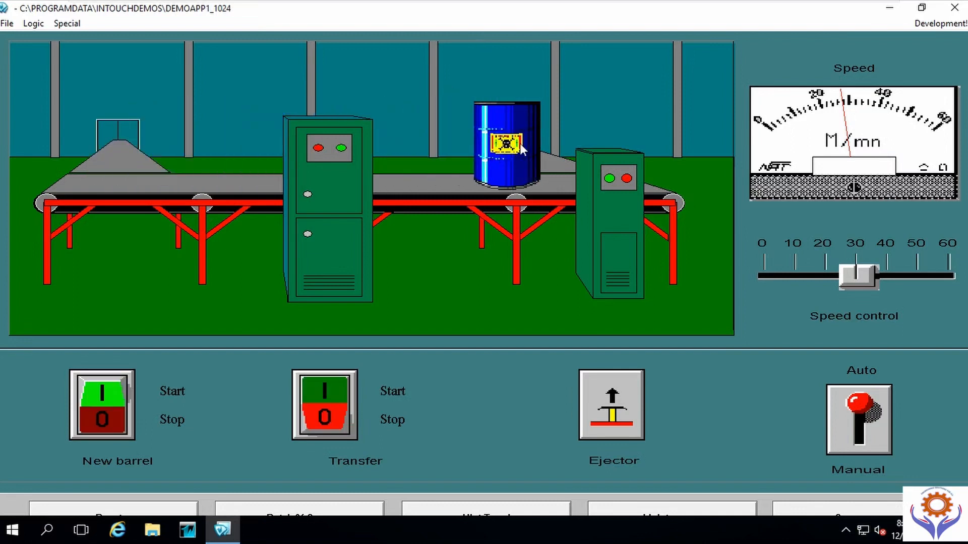
click(864, 404)
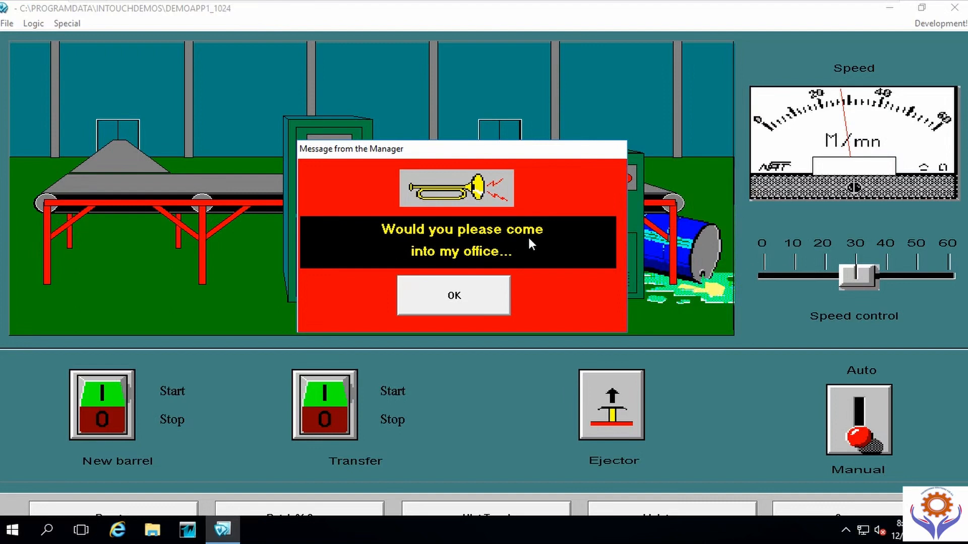
click(464, 297)
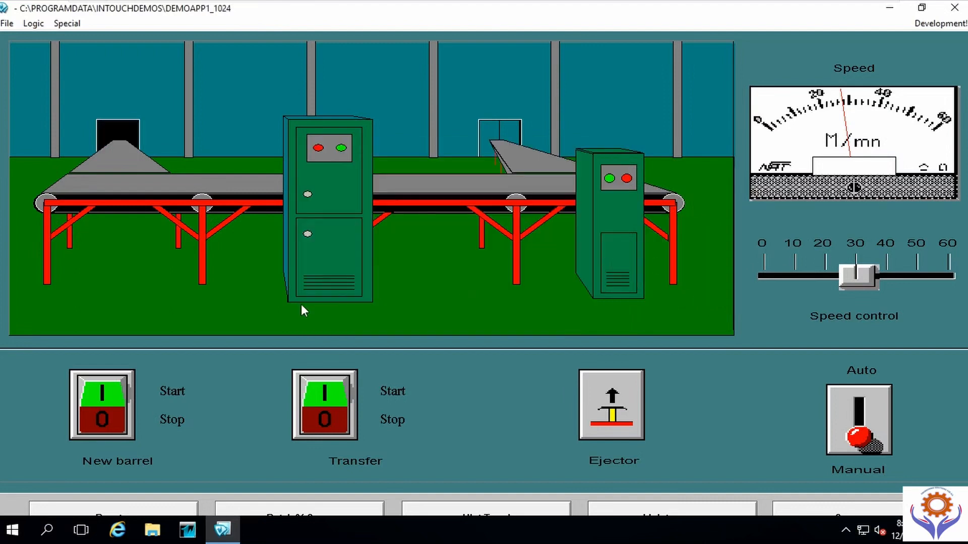
Step: Start a new barrel and its transfer in Manual mode, and dismiss the manager's message
click(102, 396)
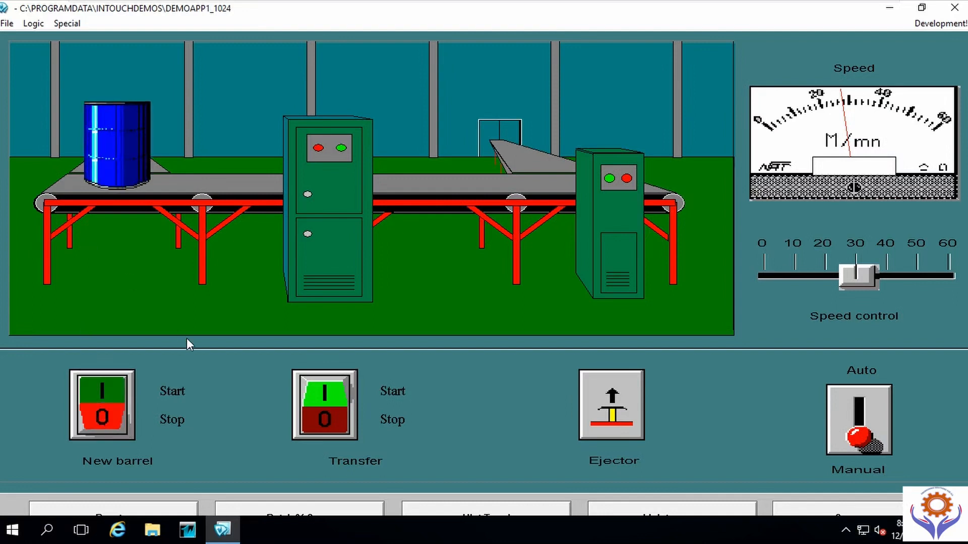
click(323, 391)
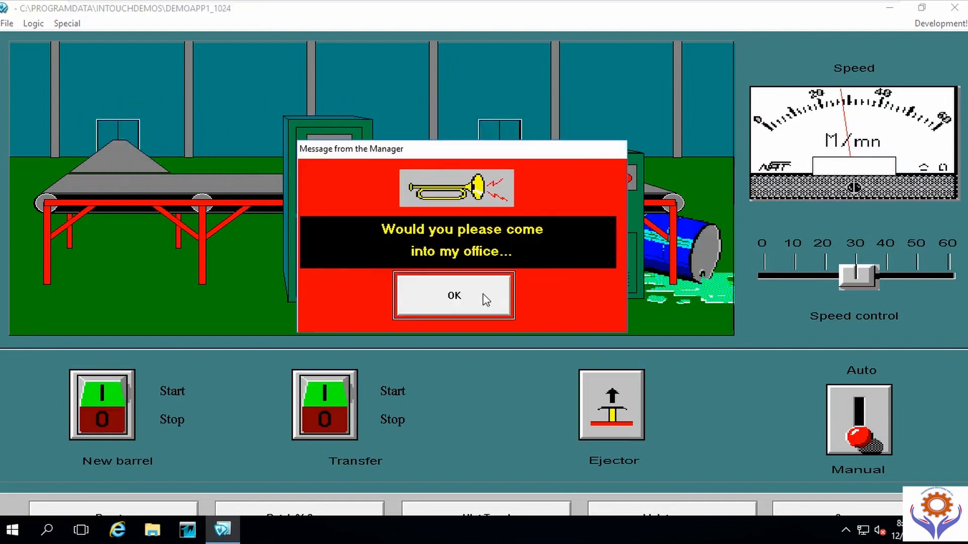
click(484, 298)
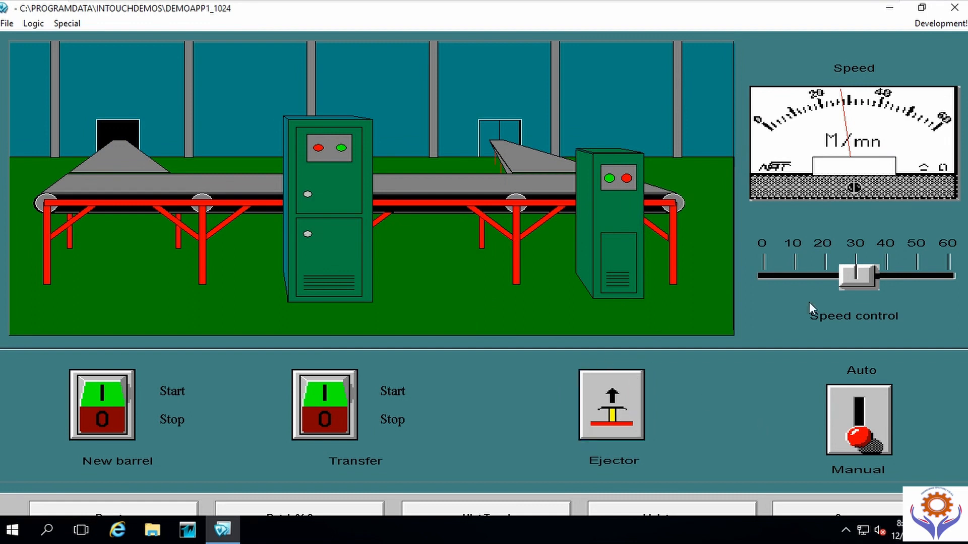
Step: Send another barrel along the conveyor using Transfer and the Ejector, and return the conveyor to Auto
click(108, 394)
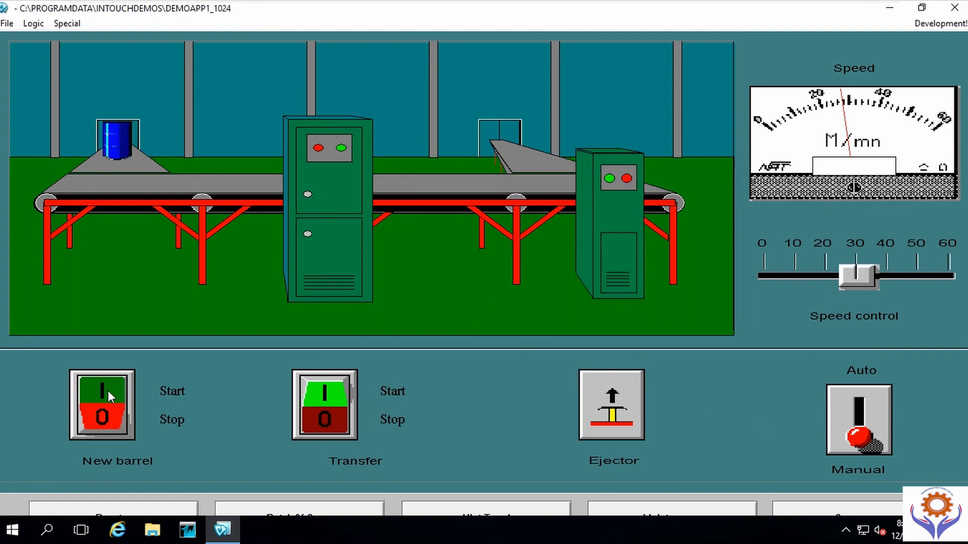
click(322, 398)
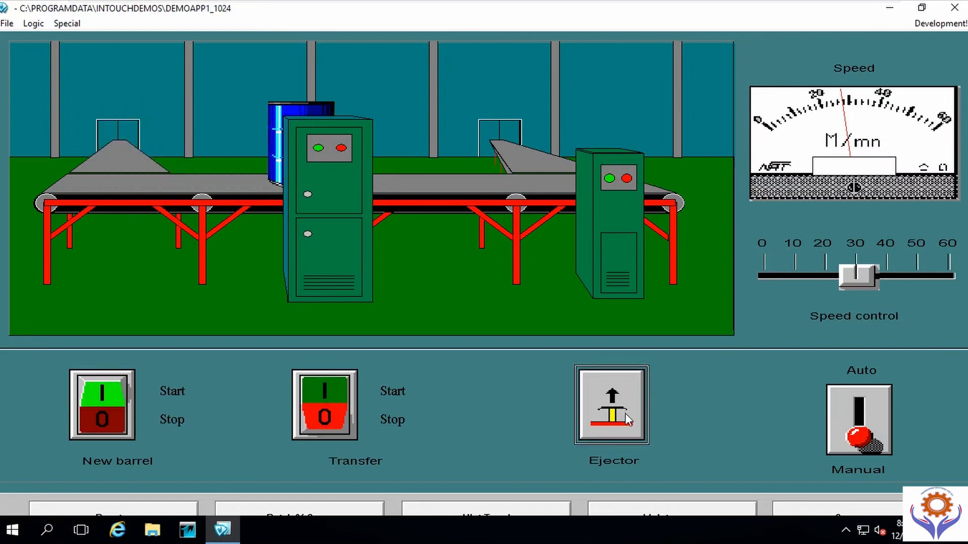
click(625, 414)
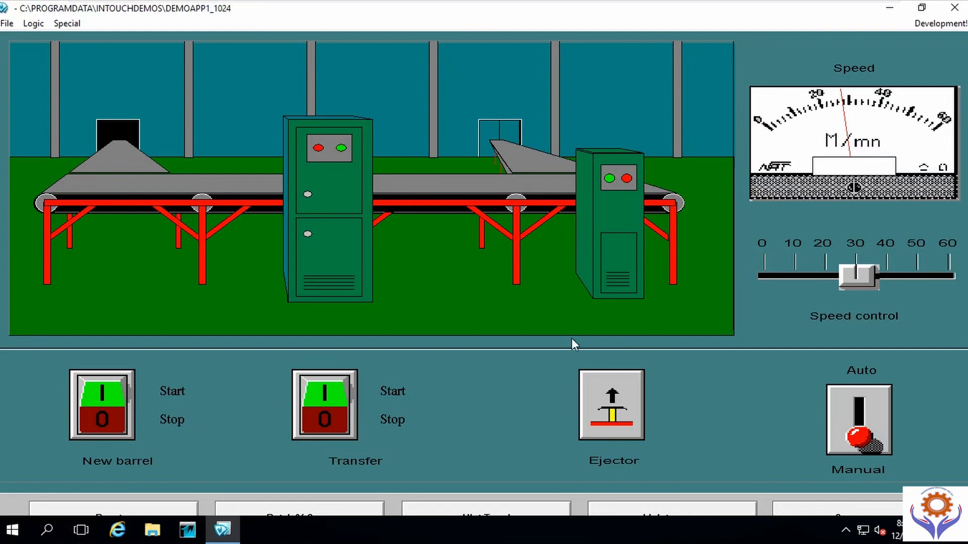
click(868, 437)
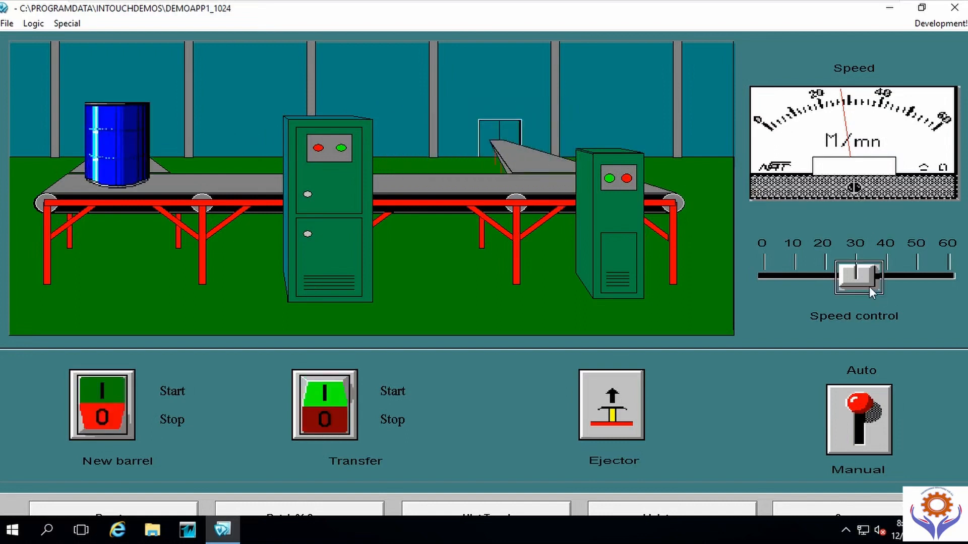
Step: Raise the conveyor speed to about 45 M/mn, and lower it to about 10 M/mn
drag(869, 286, 905, 283)
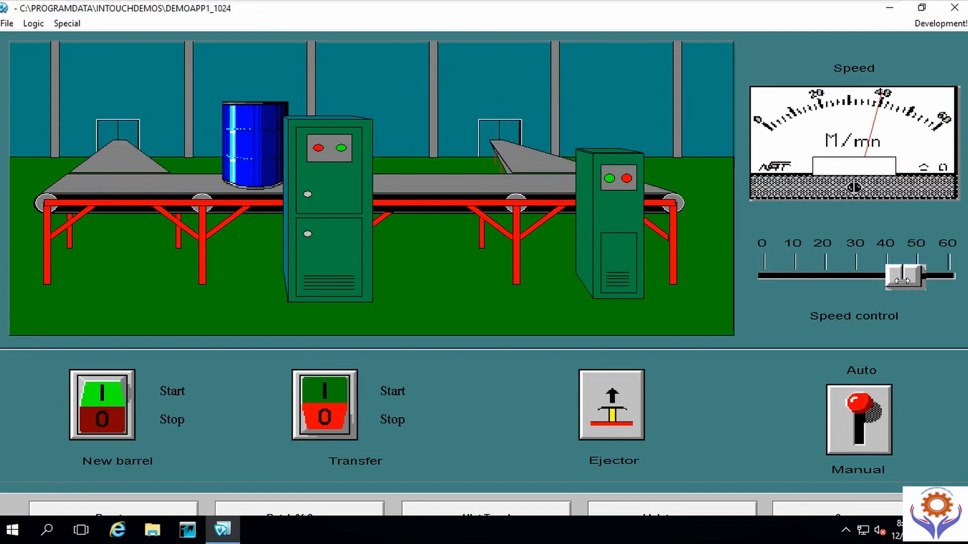
drag(903, 280, 796, 277)
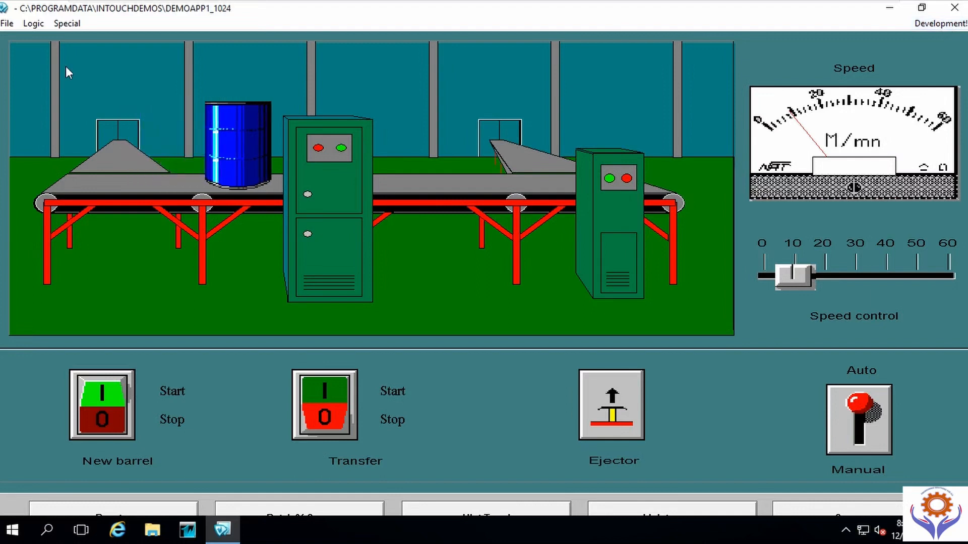
Step: Switch the demo application to development in WindowMaker and accept converting it to the 1366x768 resolution
click(953, 24)
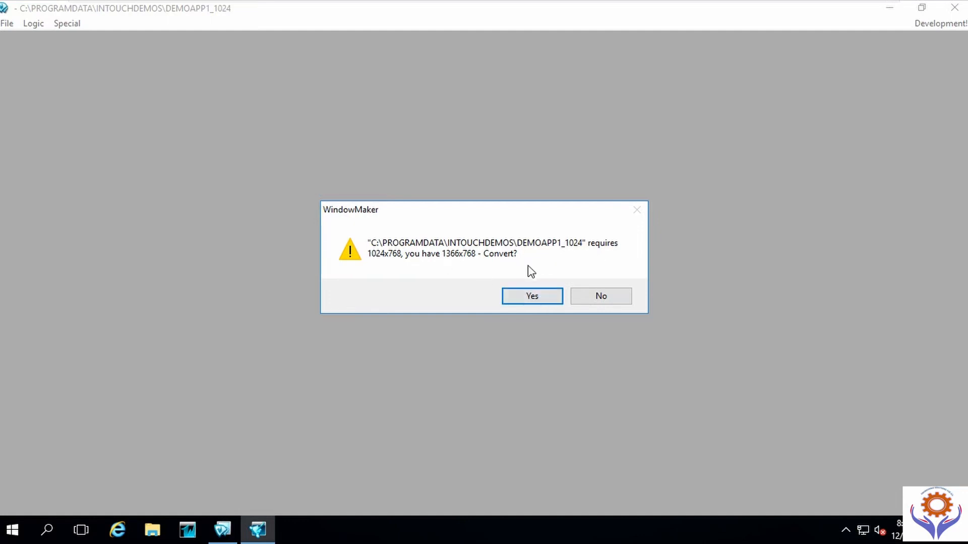
click(549, 301)
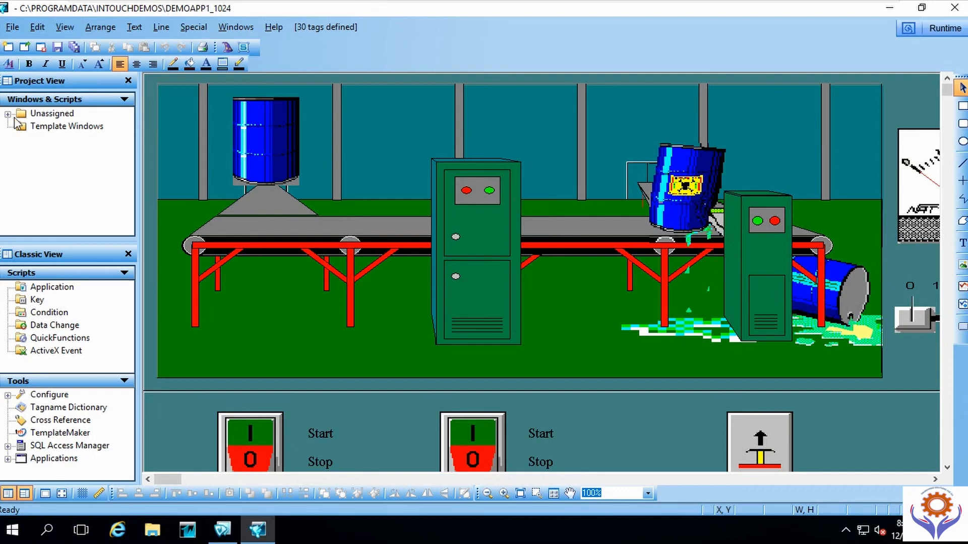
Step: Expand the unassigned windows of the project and look through the list, including HistTrend1 and Conveyor
click(8, 115)
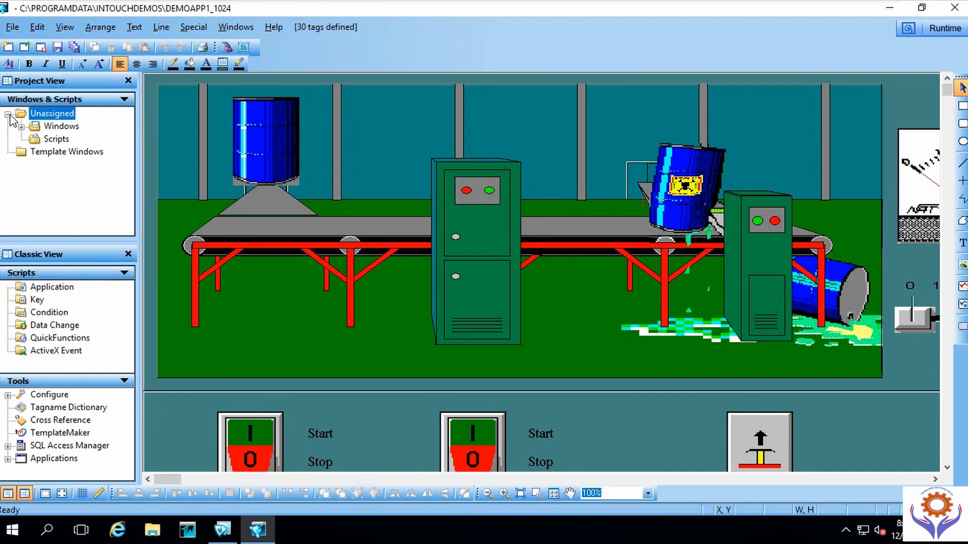
click(21, 127)
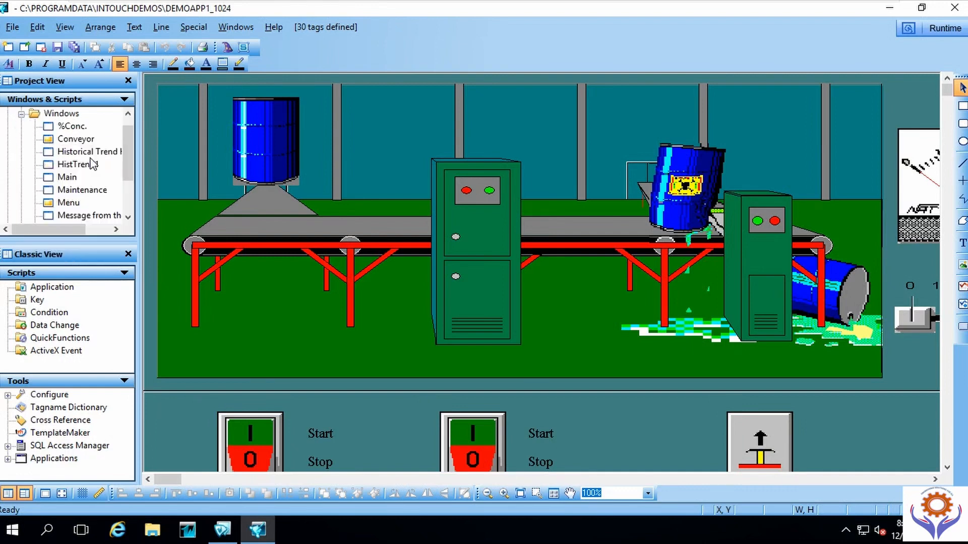
mouse_move(72, 133)
mouse_move(68, 166)
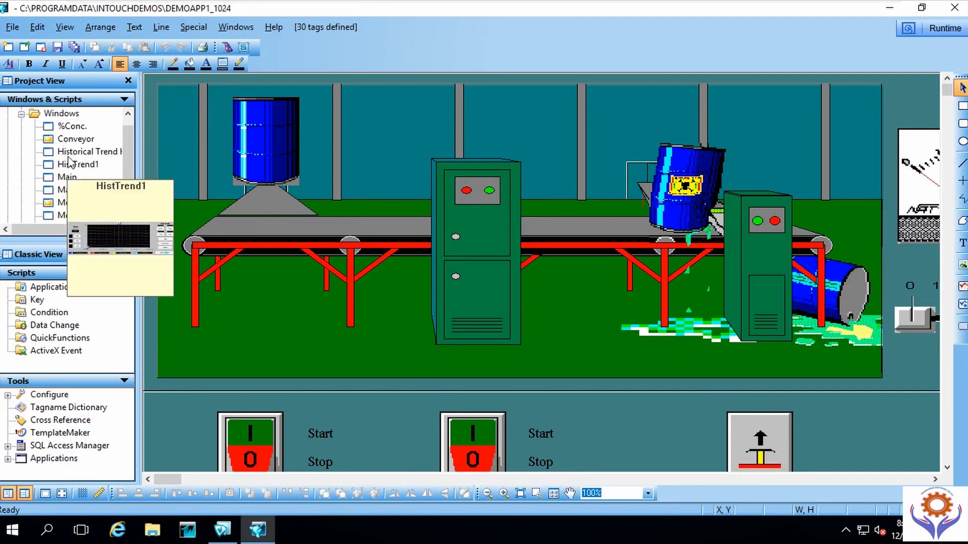
click(69, 141)
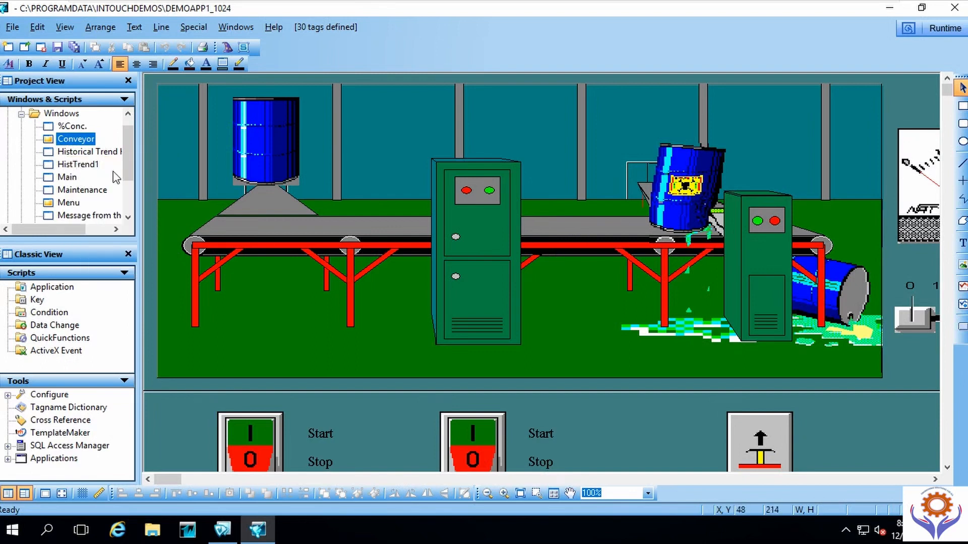
drag(130, 160, 128, 185)
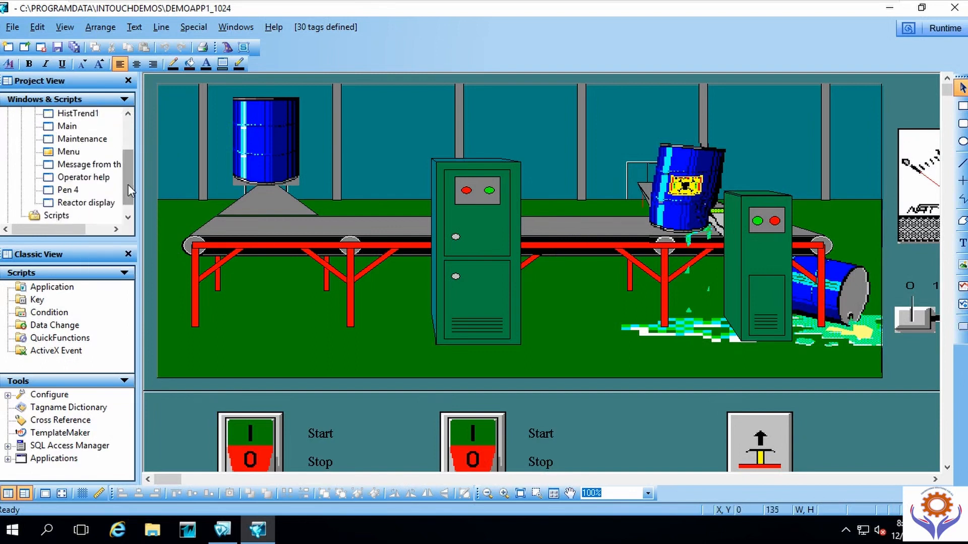
Step: Open the Pen 4 and Reactor display windows for viewing in the editor
mouse_move(77, 193)
double_click(76, 192)
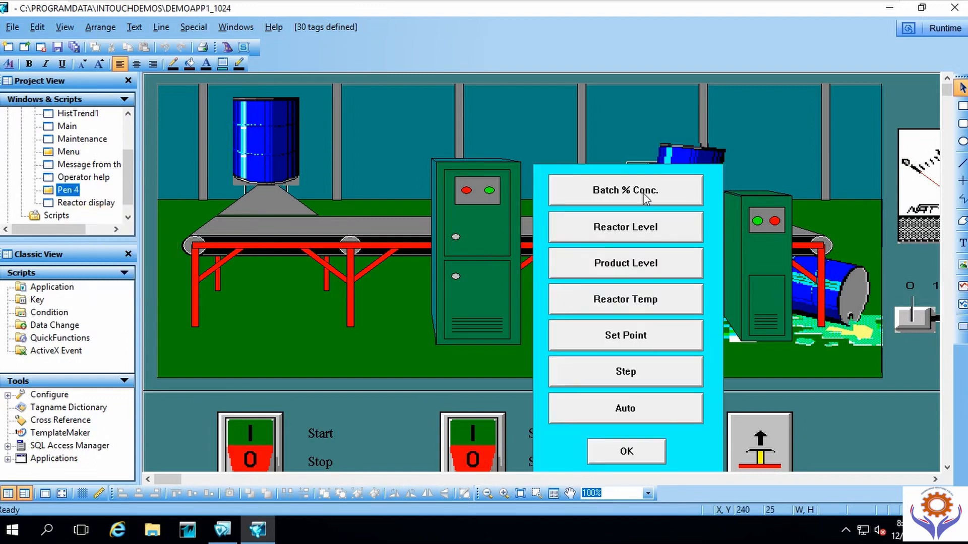
double_click(94, 203)
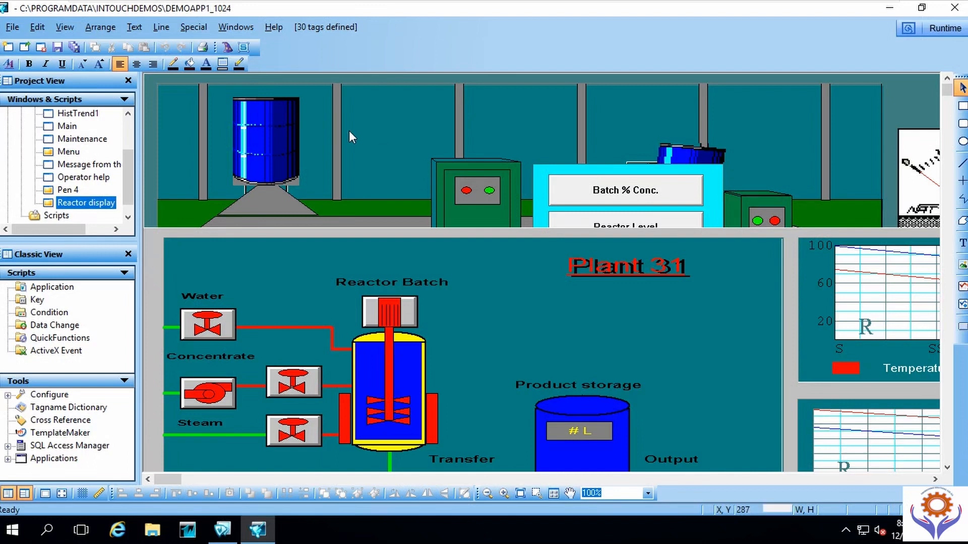
drag(129, 174, 129, 236)
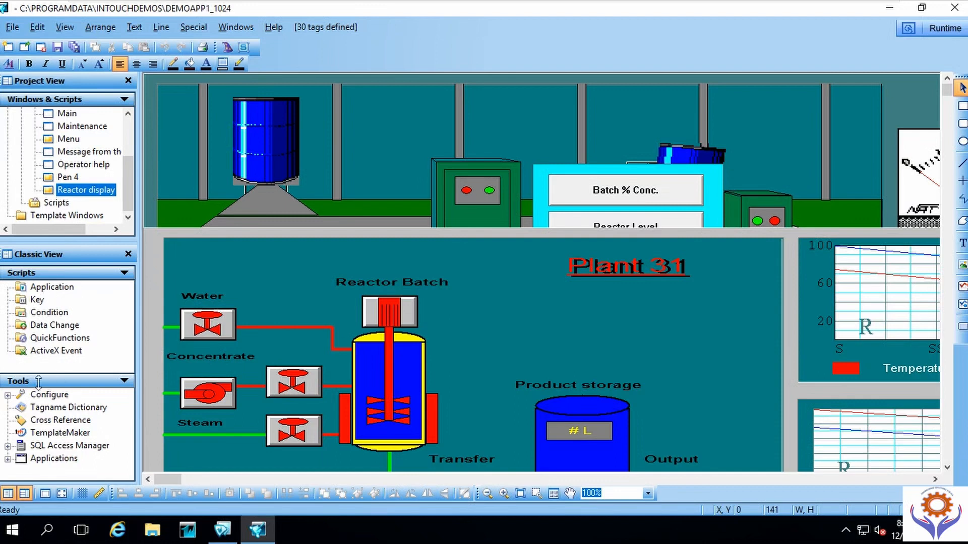
drag(125, 162, 130, 191)
Step: Examine the demo's tags in the Tagname Dictionary in both detailed and list view, and close the dictionary
double_click(53, 407)
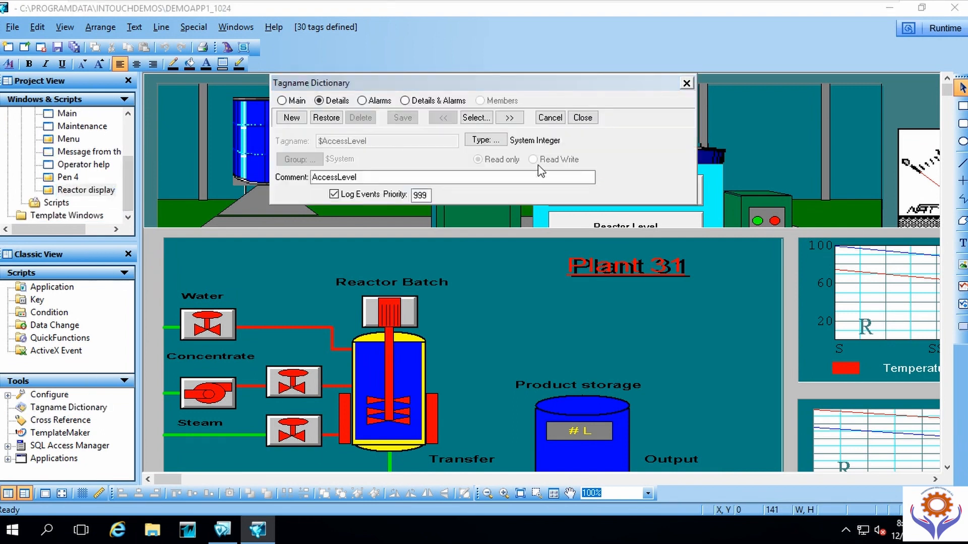
click(475, 118)
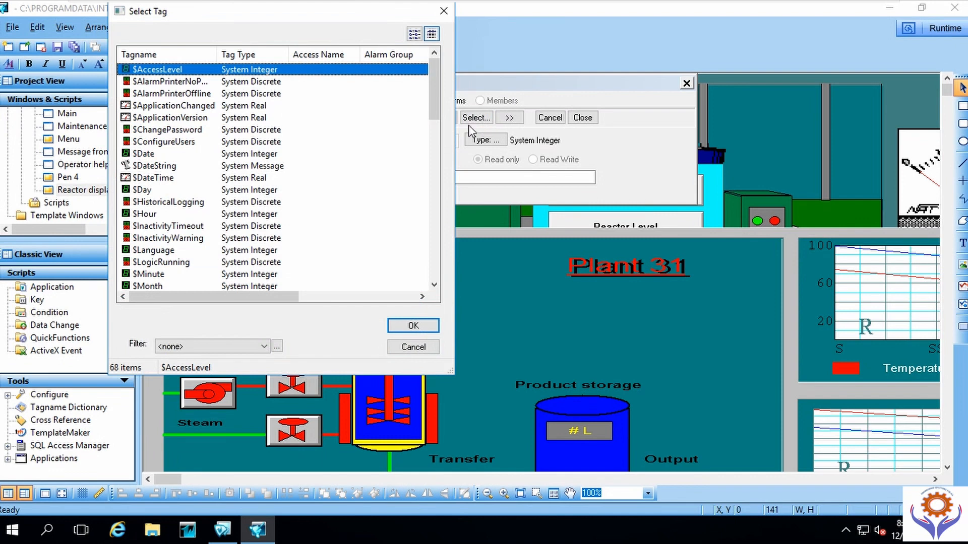
drag(431, 90, 430, 283)
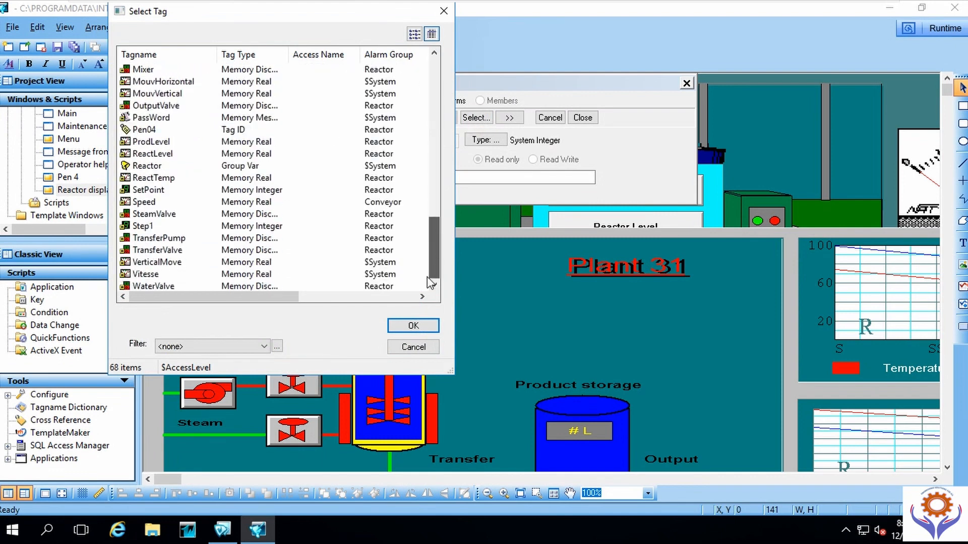
click(414, 35)
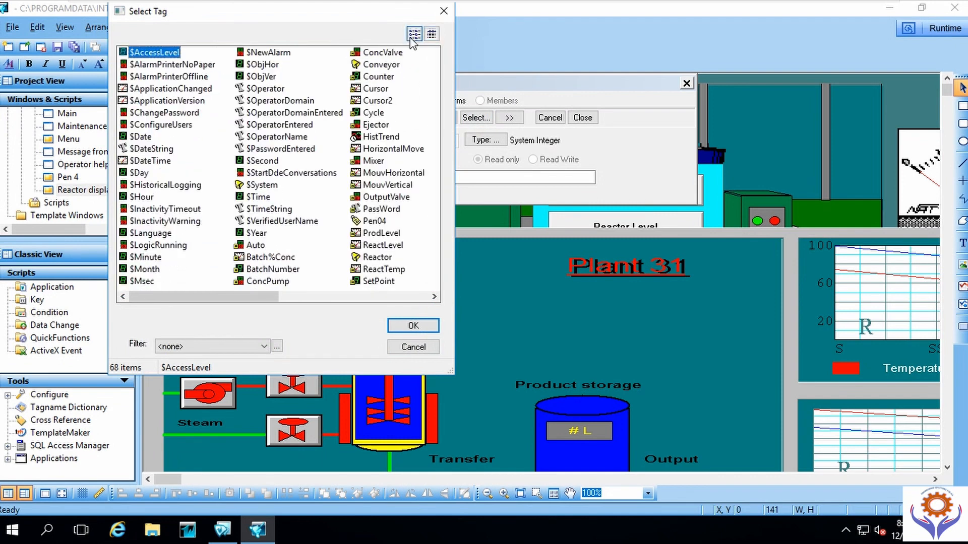
click(413, 347)
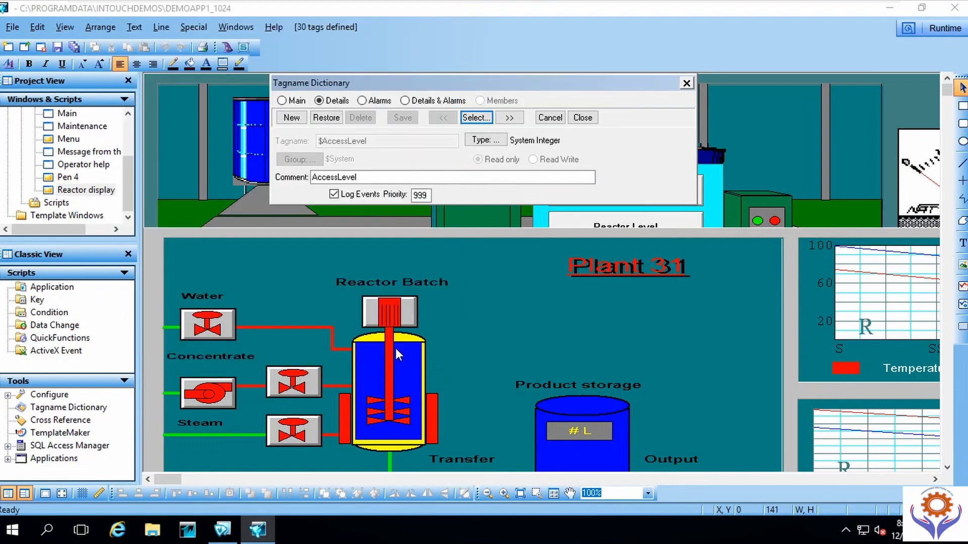
click(9, 395)
click(580, 118)
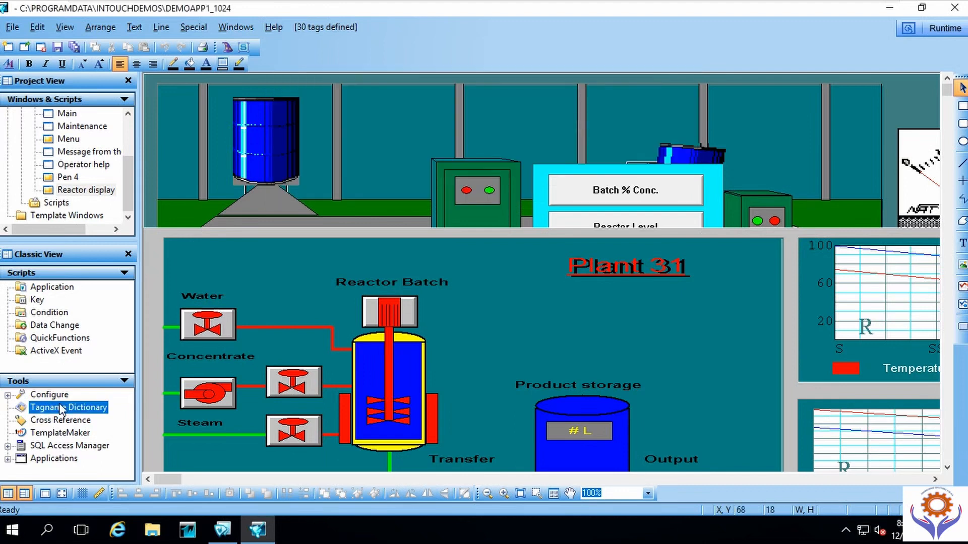
Step: Look through the SQL Access Manager, Applications and Configure entries among the development tools
click(7, 447)
scroll(128, 434, down, 1)
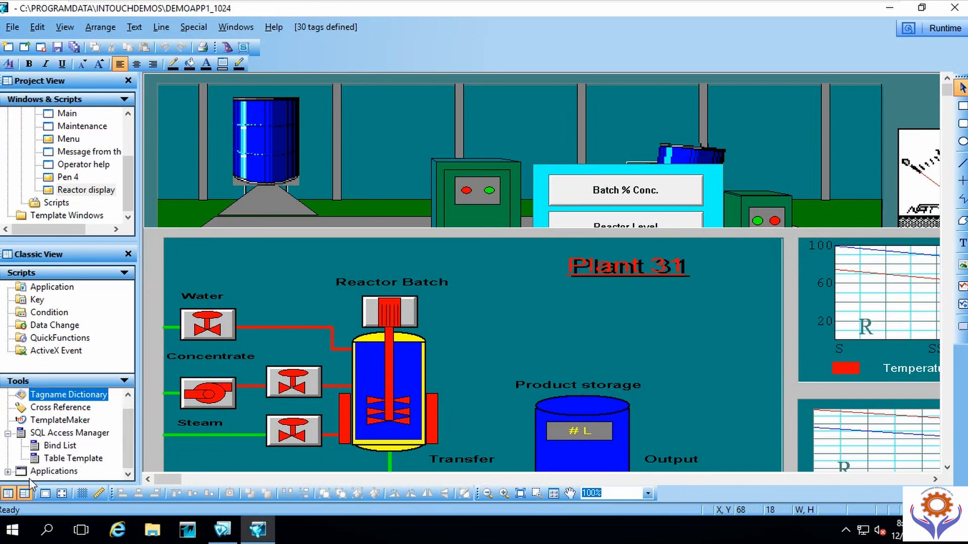
click(8, 472)
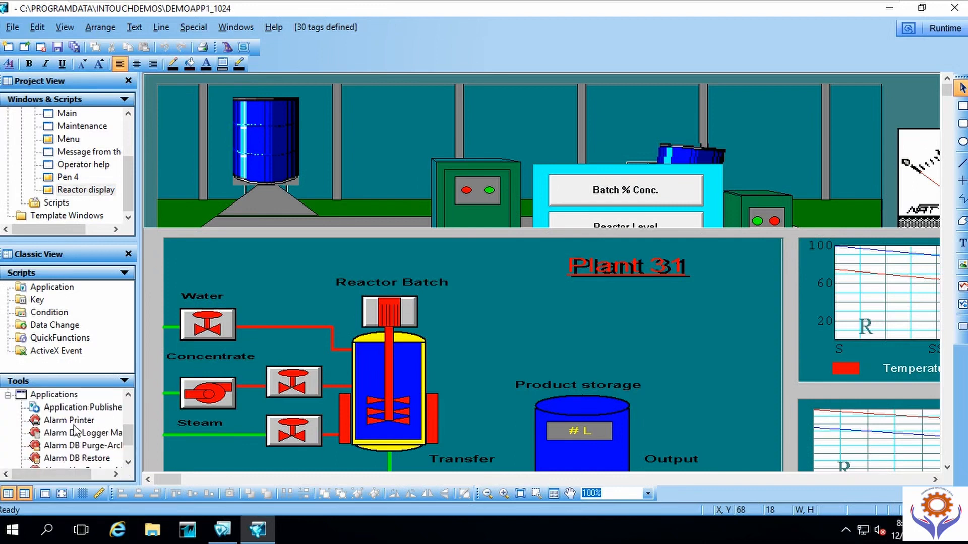
drag(128, 428, 128, 392)
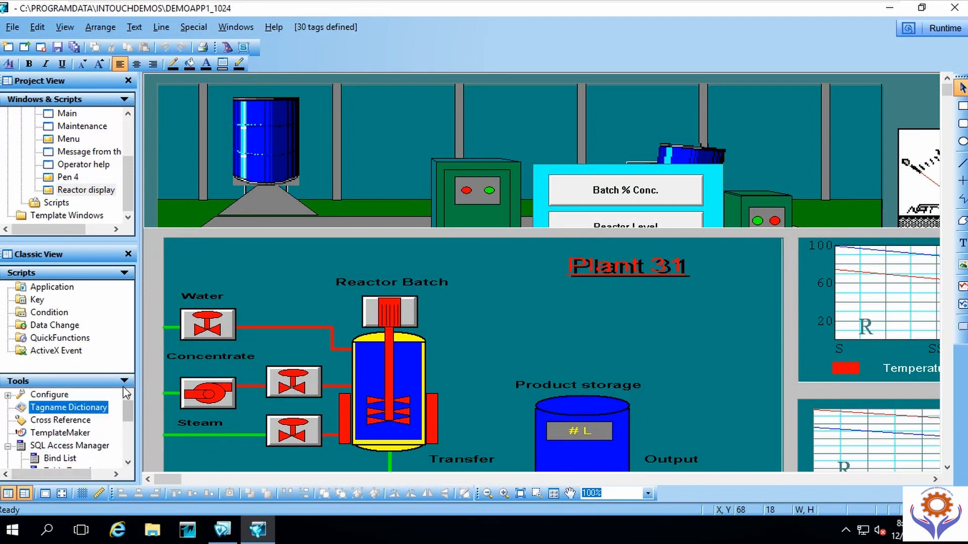
click(7, 395)
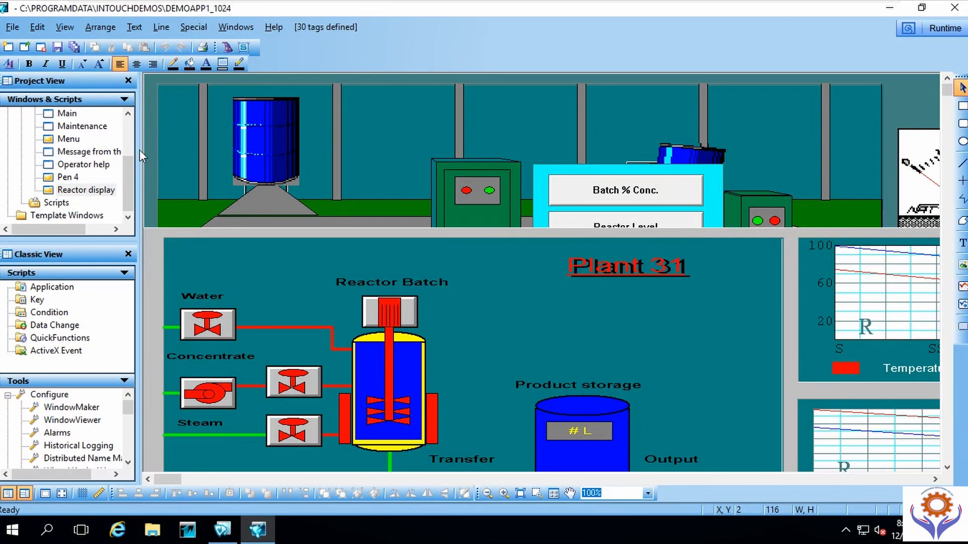
Step: Exit WindowMaker and close the demo application's WindowViewer
click(13, 28)
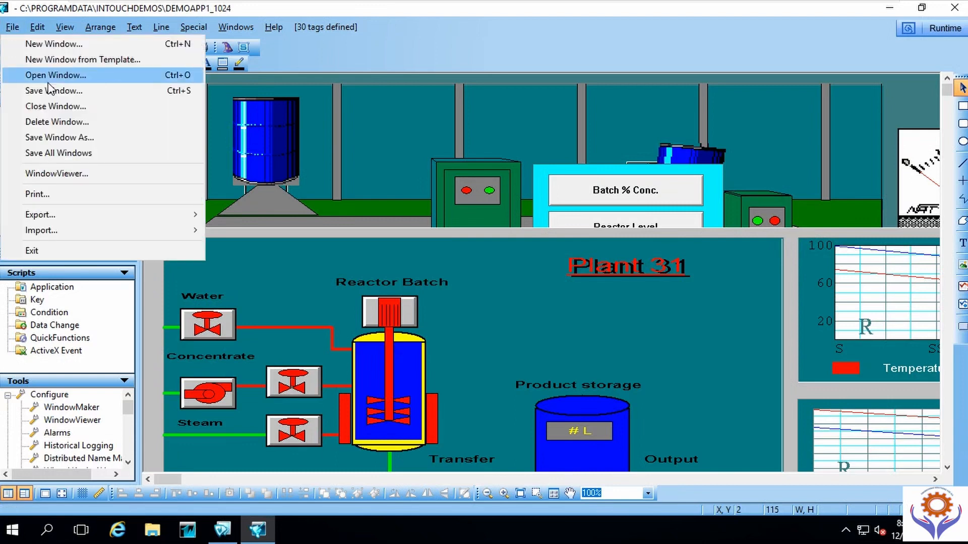
click(75, 254)
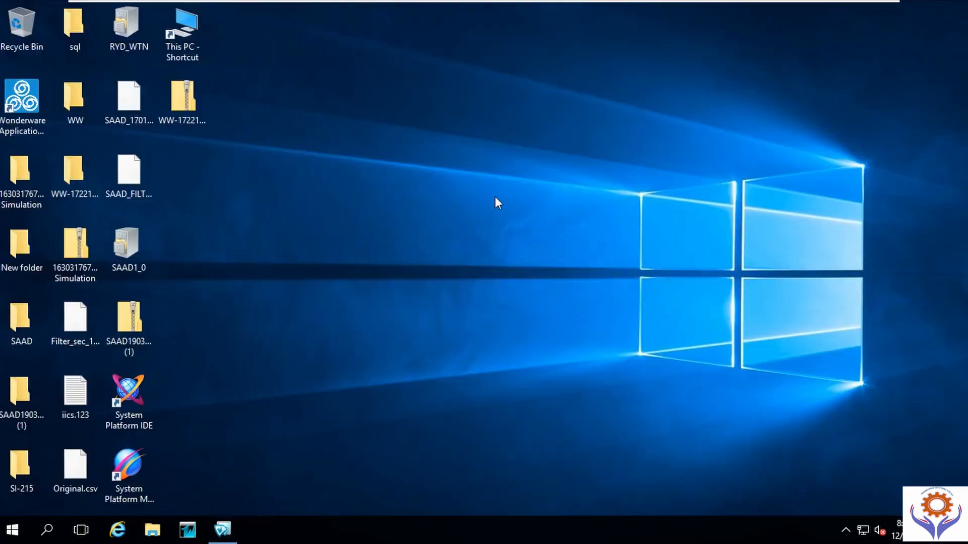
click(232, 537)
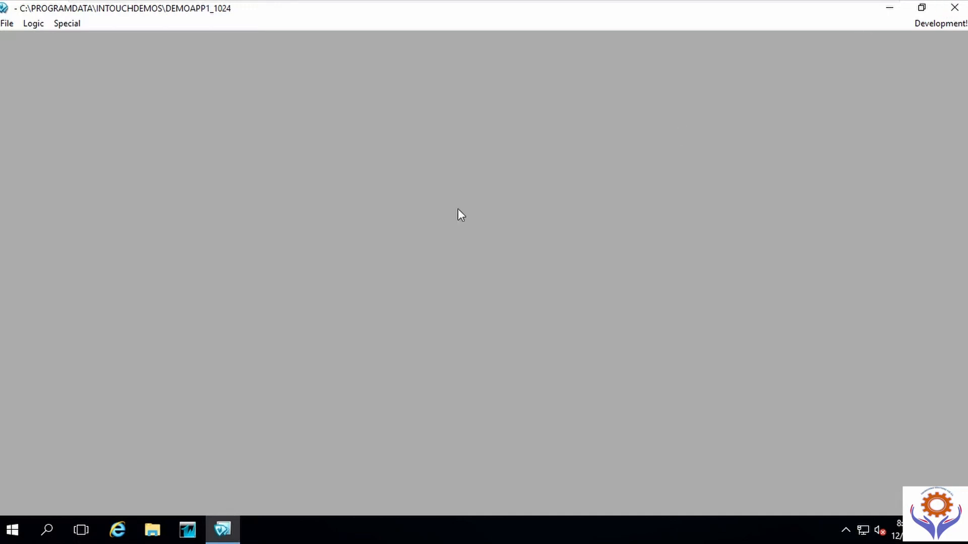
click(954, 7)
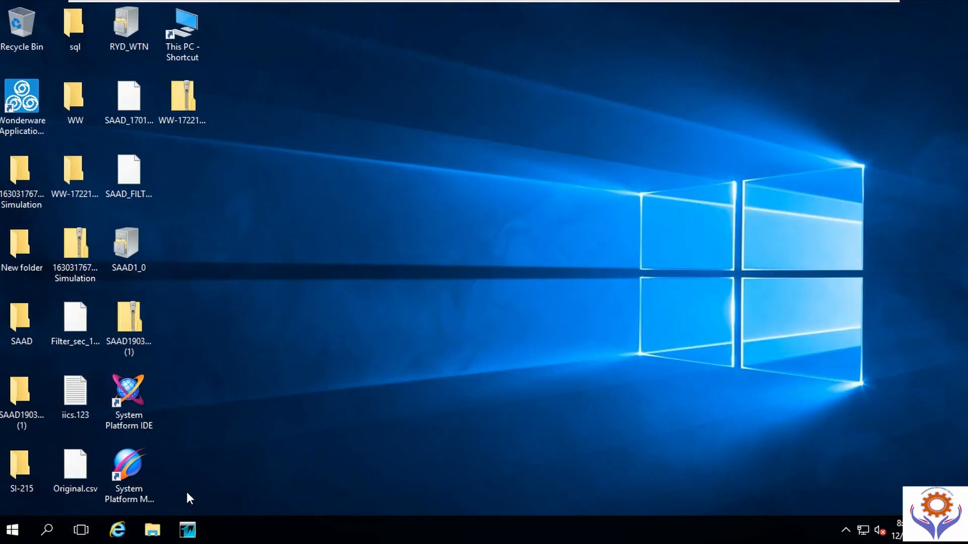
Step: Launch InTouch Application Manager and allow it to make changes to the device
click(188, 530)
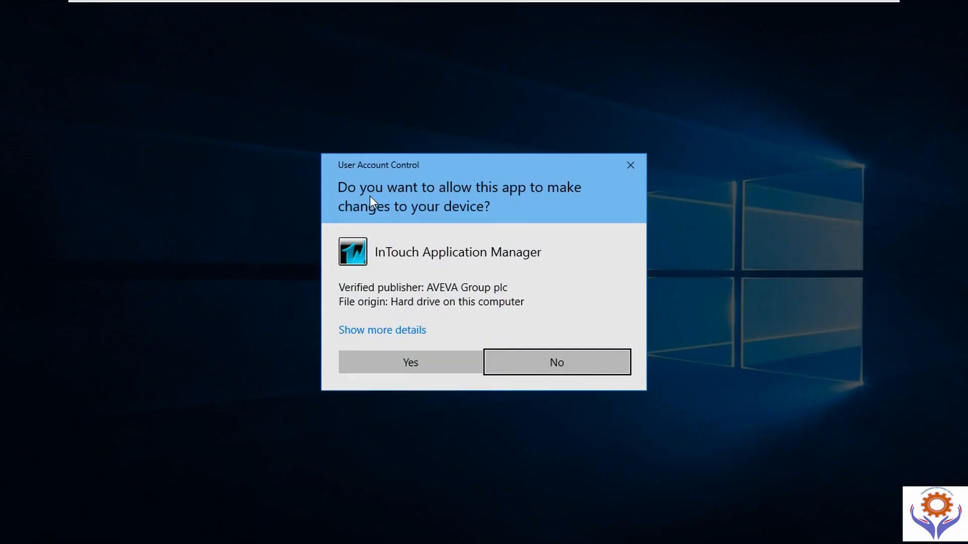
click(422, 362)
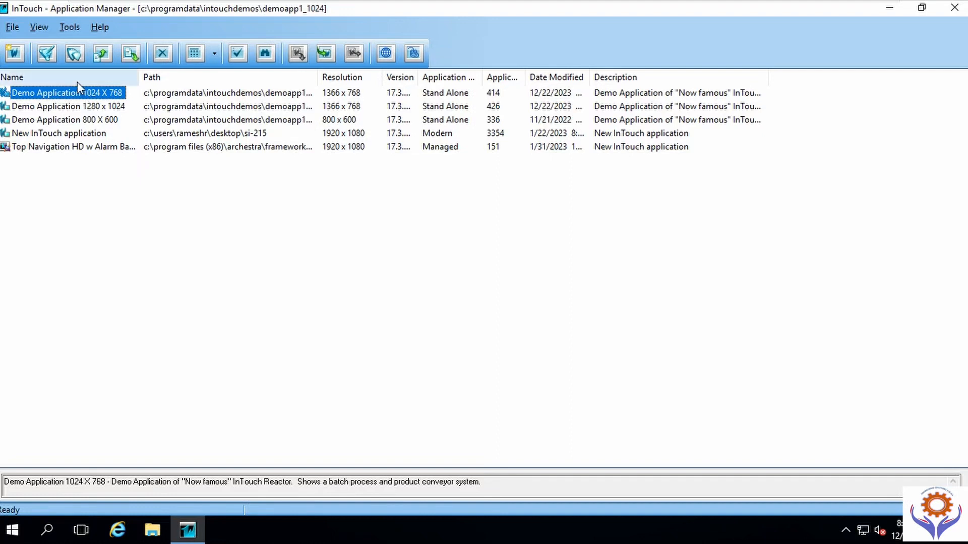
click(103, 28)
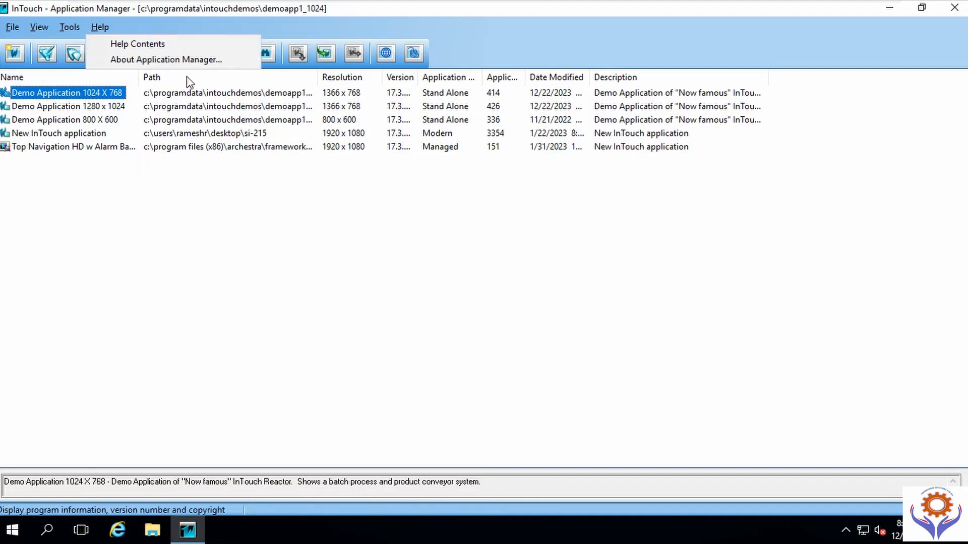
click(471, 8)
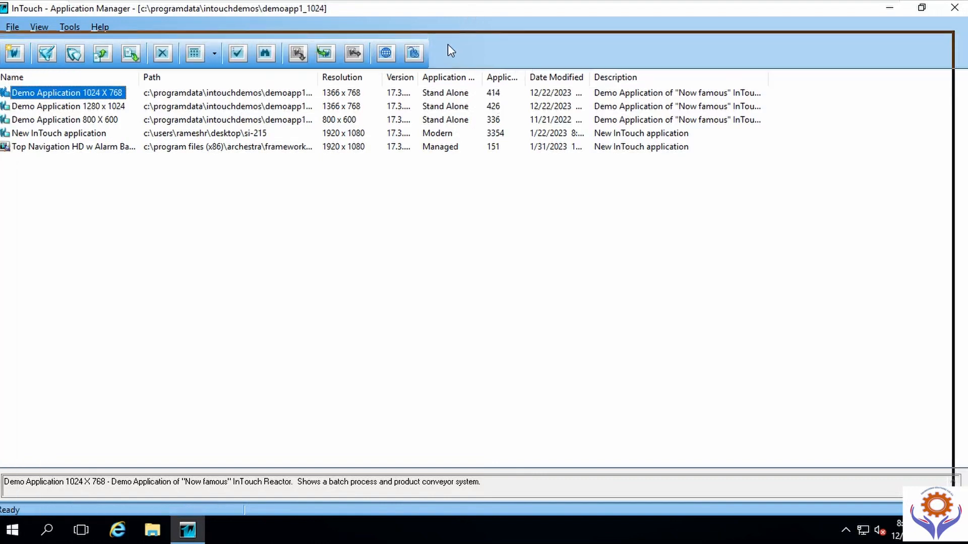
double_click(469, 13)
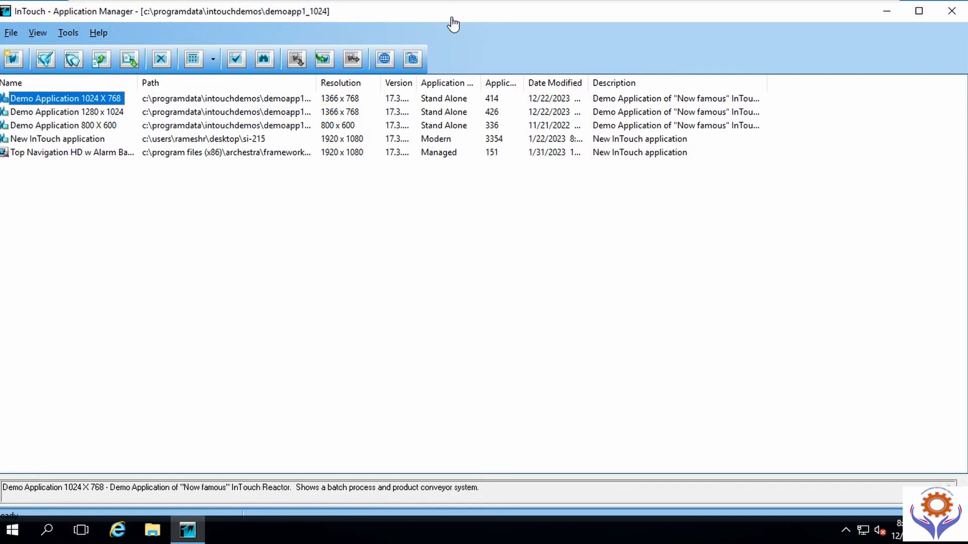
mouse_move(433, 18)
mouse_down()
mouse_move(446, 32)
mouse_move(431, 23)
mouse_move(433, 31)
mouse_up()
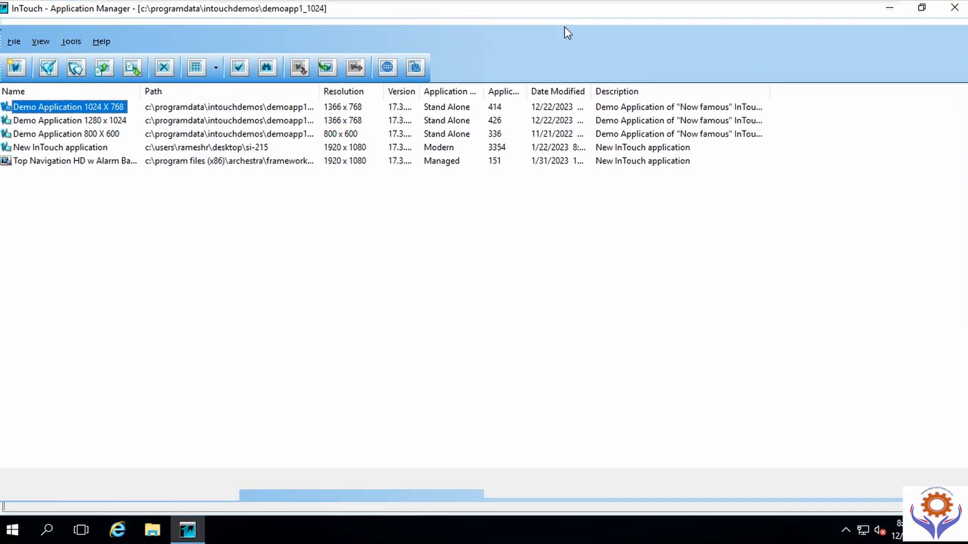
double_click(563, 26)
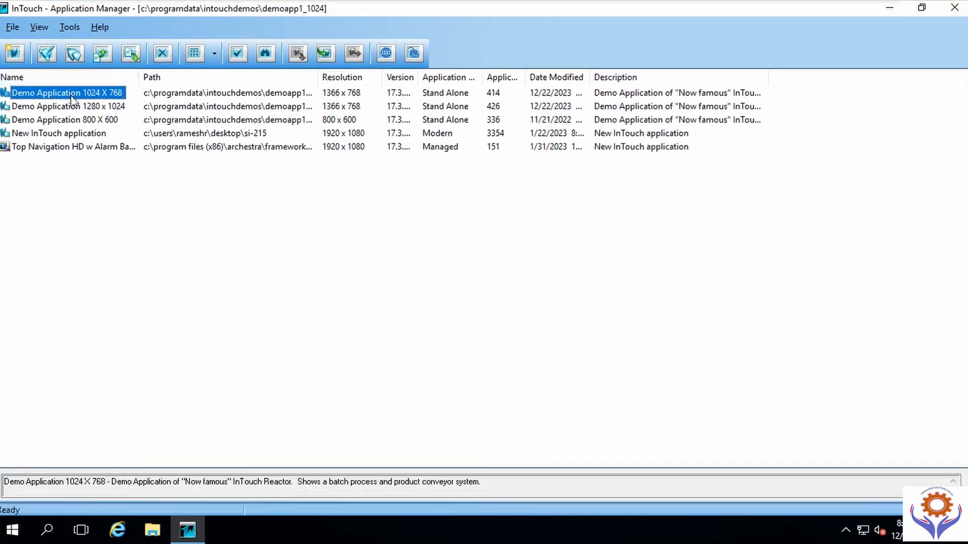
Step: Start the Create New Application wizard and move its dialog clear of the application list
click(12, 26)
click(36, 44)
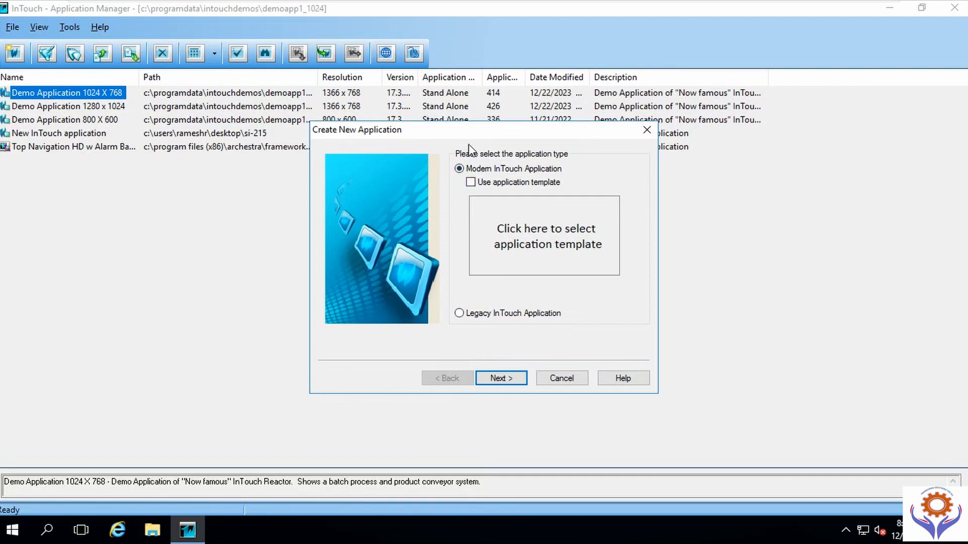
drag(479, 131, 667, 168)
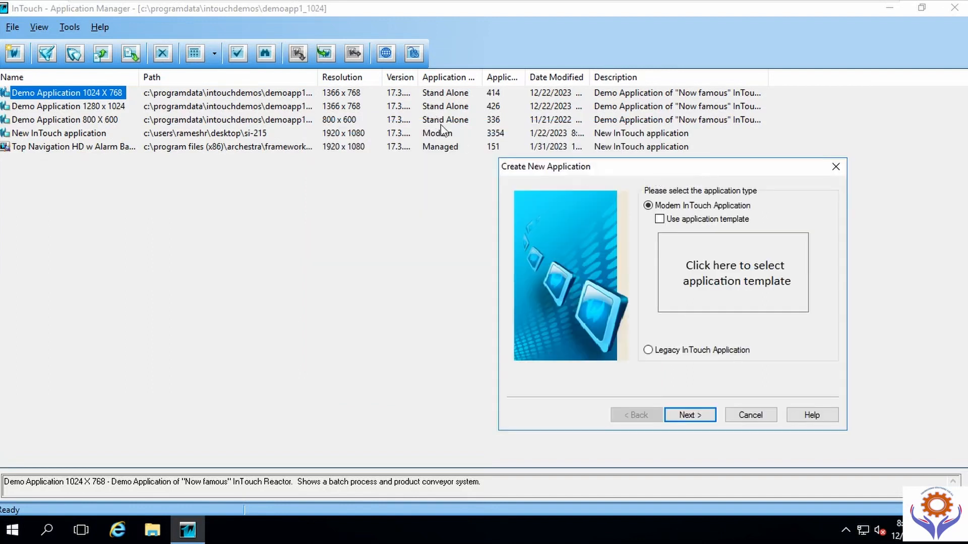
Step: Choose Modern InTouch Application as the new application's type, leaving the application template option off
drag(704, 173, 439, 80)
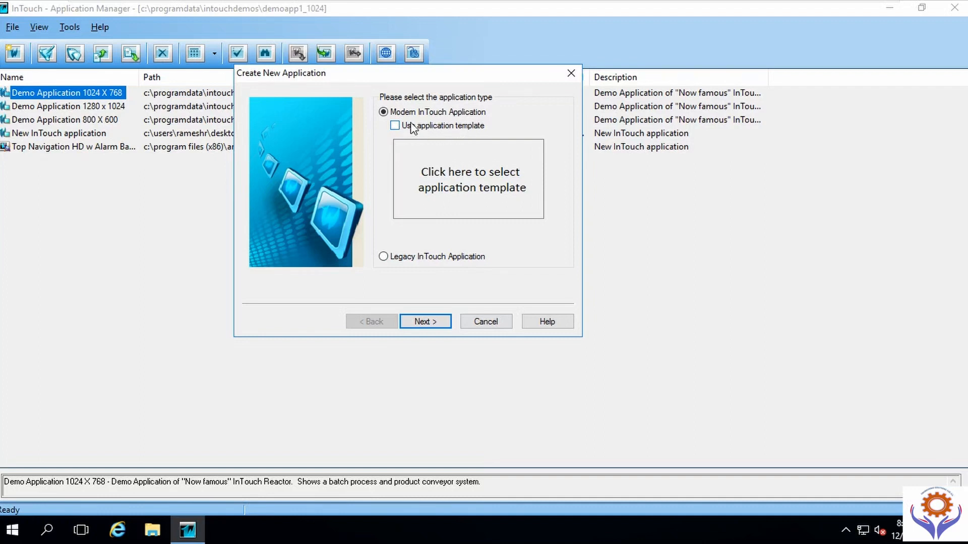
click(394, 127)
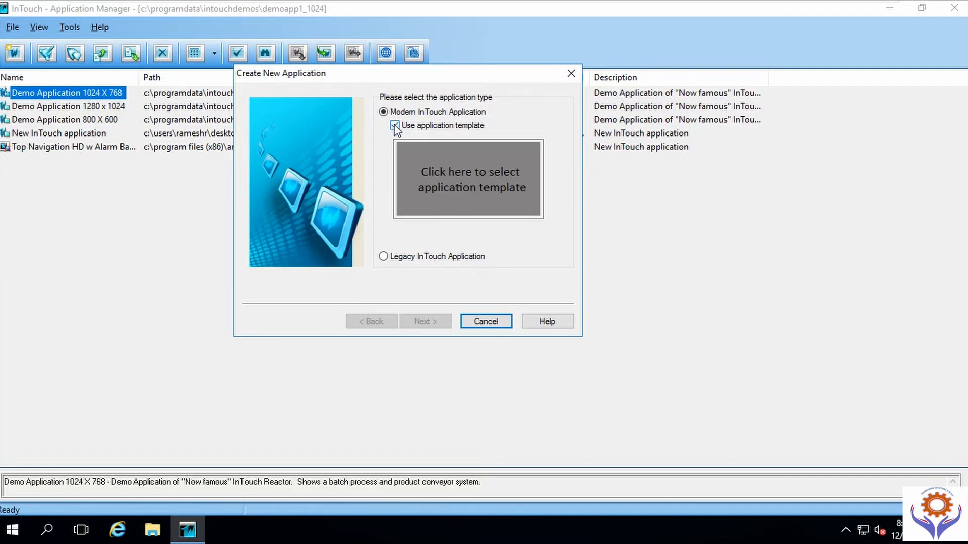
click(394, 126)
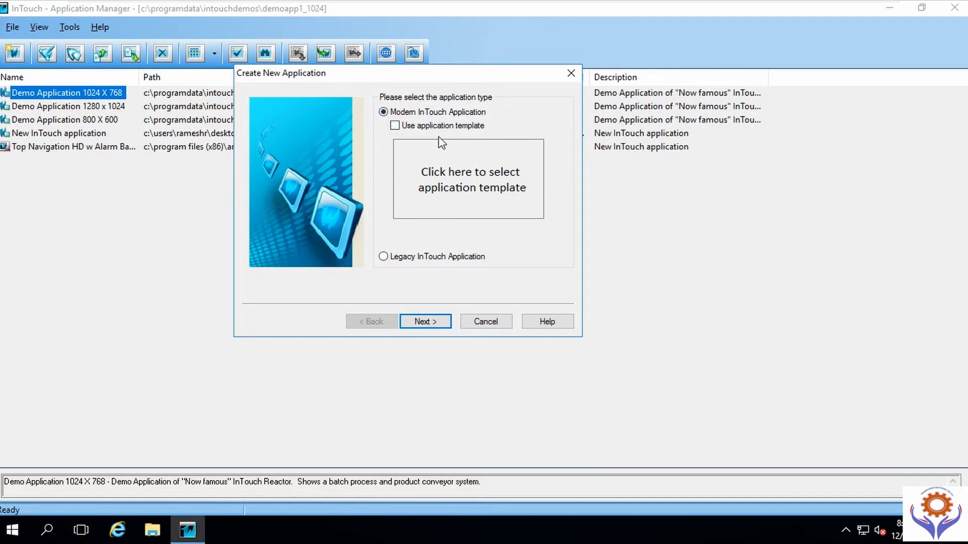
click(425, 322)
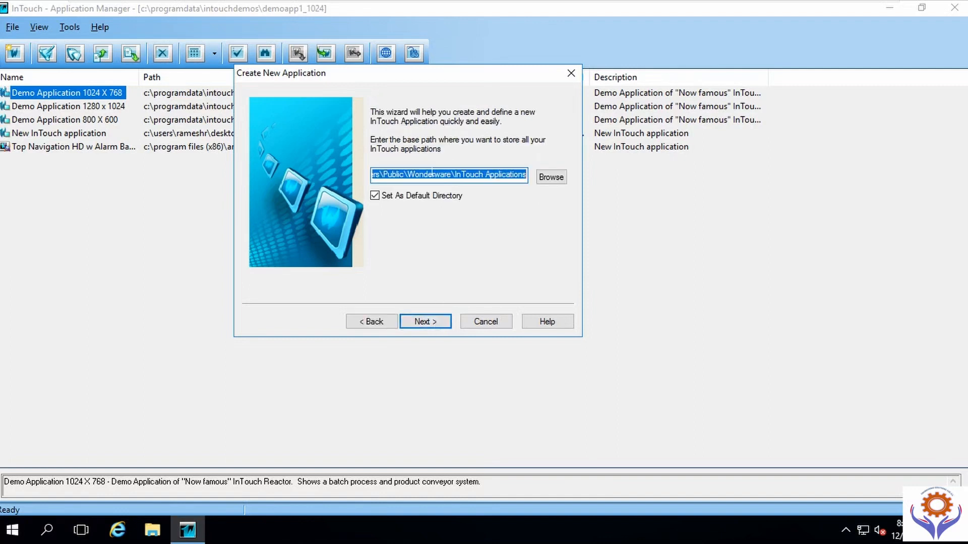
Step: Check the base path's folder browser, then keep Public\Wonderware\InTouch Applications as the default directory for the new application
drag(388, 175, 518, 174)
click(545, 180)
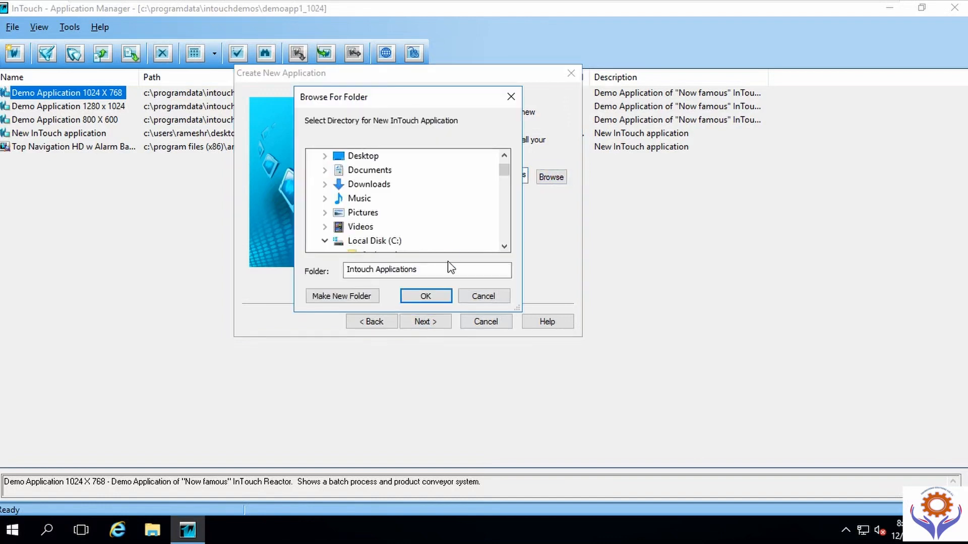
click(481, 296)
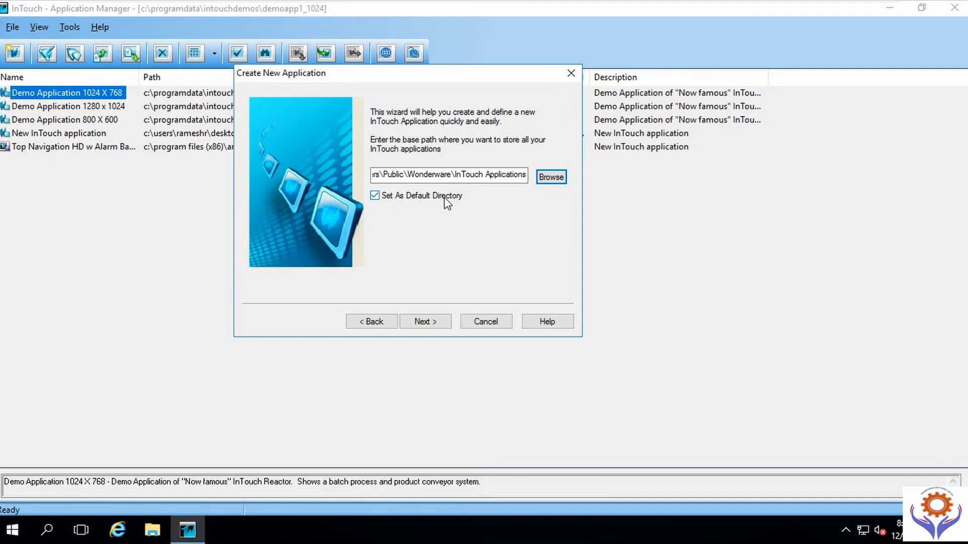
click(422, 324)
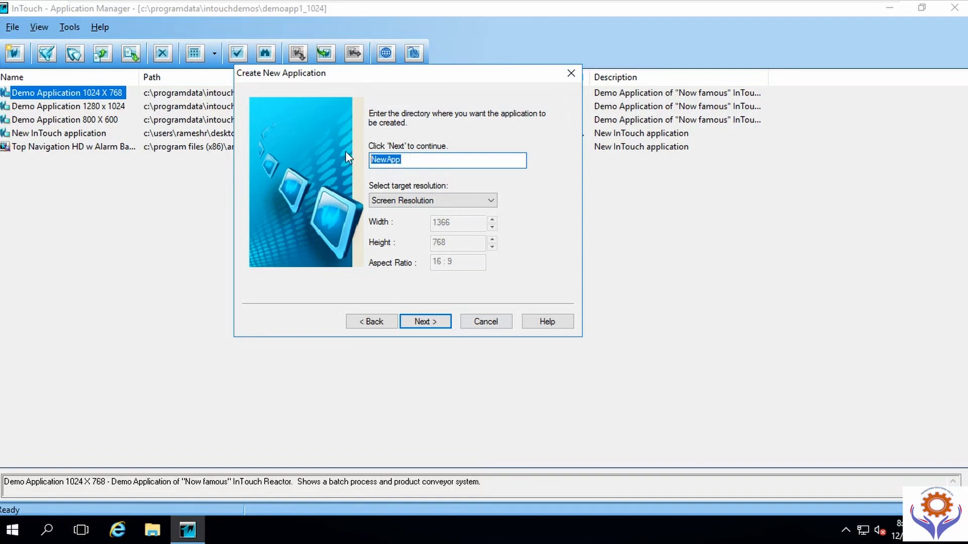
Step: Name the application directory DEMO and keep Screen Resolution as its target resolution
text(DEMO)
click(491, 202)
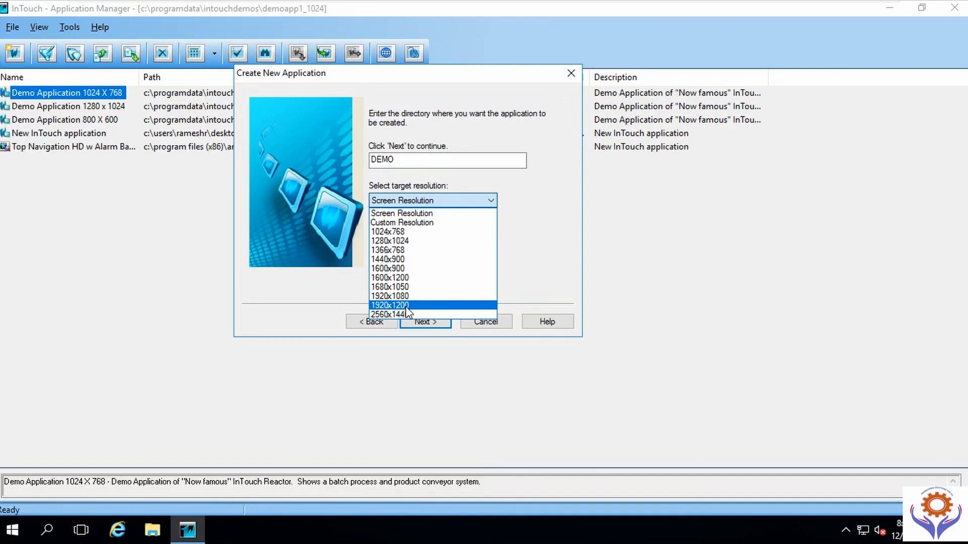
click(557, 196)
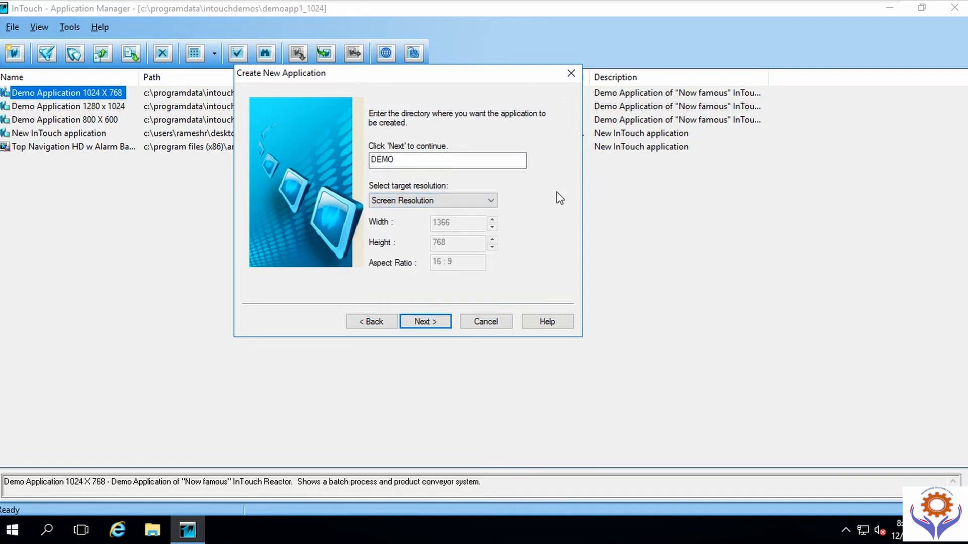
click(434, 323)
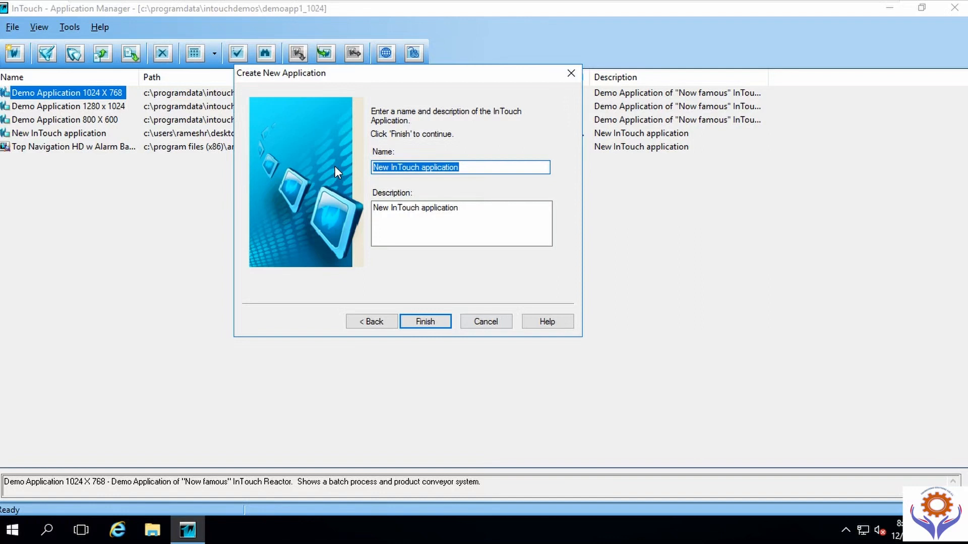
Step: Name the application Demo, describe it as "Demo for Youtube" and finish the wizard
text(Demo)
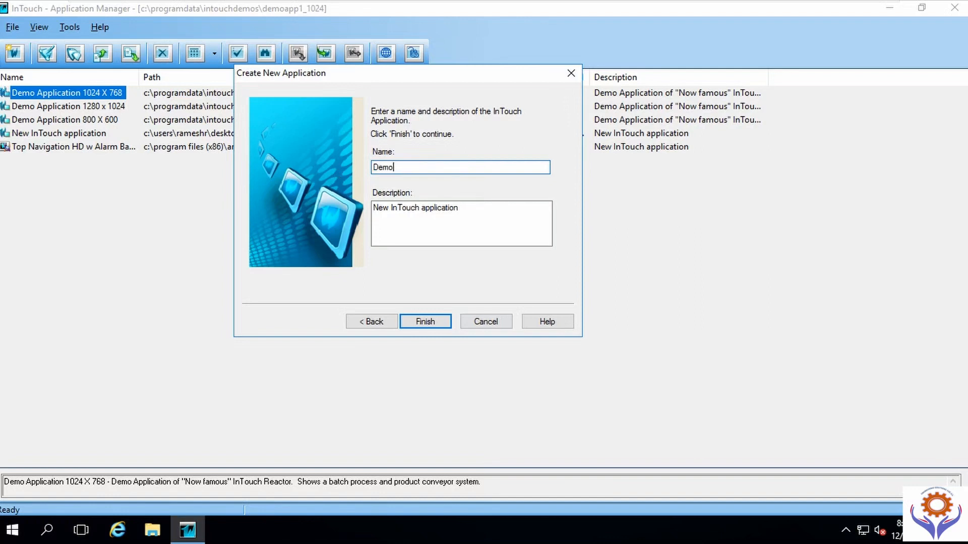
text( for Youtube)
key(Tab)
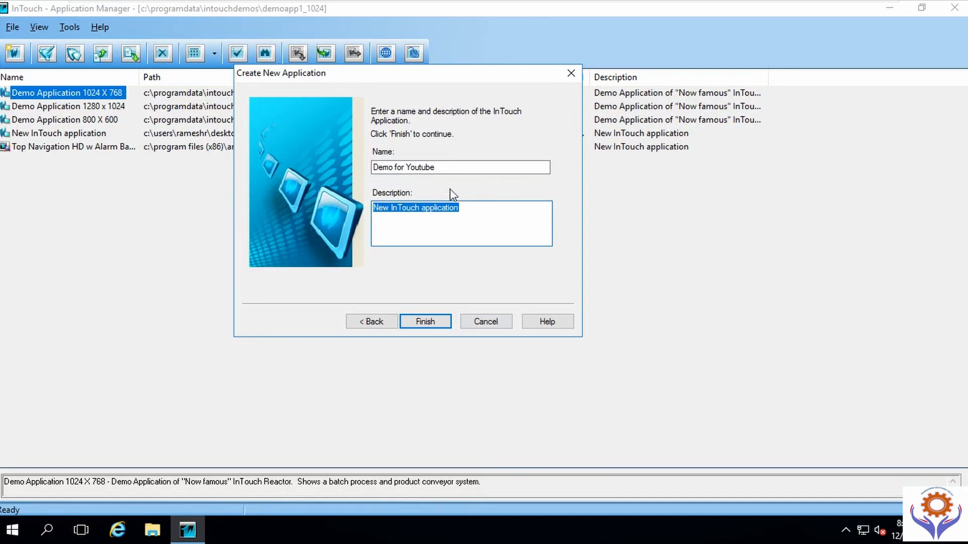
drag(436, 167, 394, 167)
key(ctrl+c)
key(BackSpace)
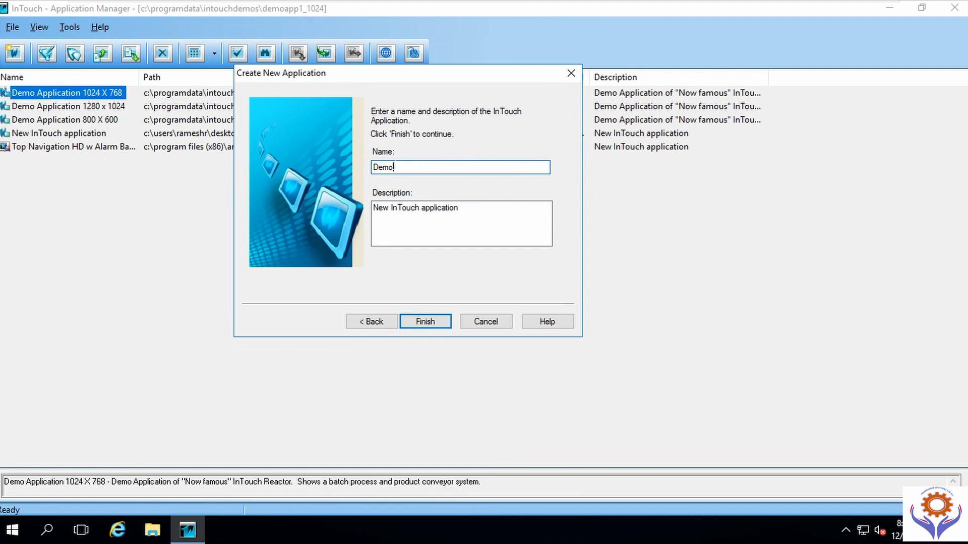
key(Tab)
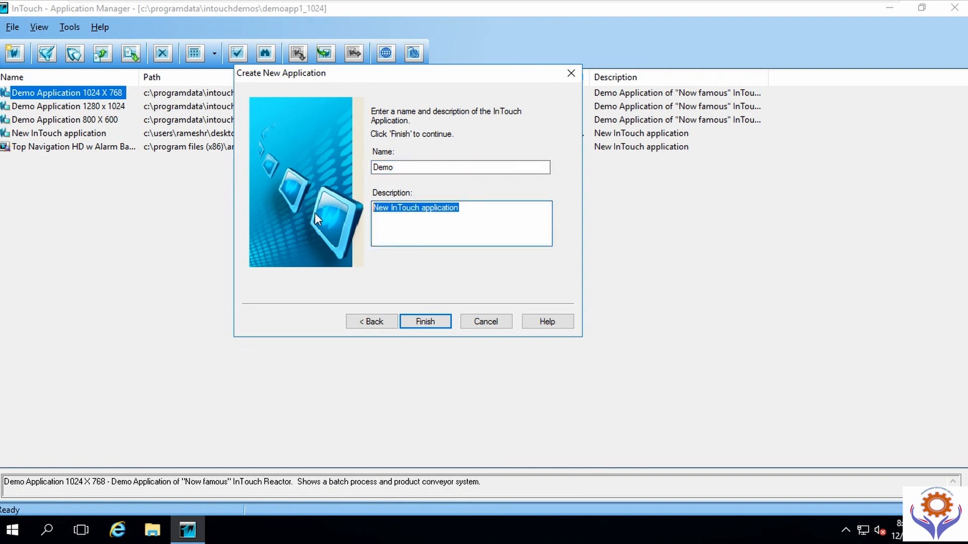
key(ctrl+v)
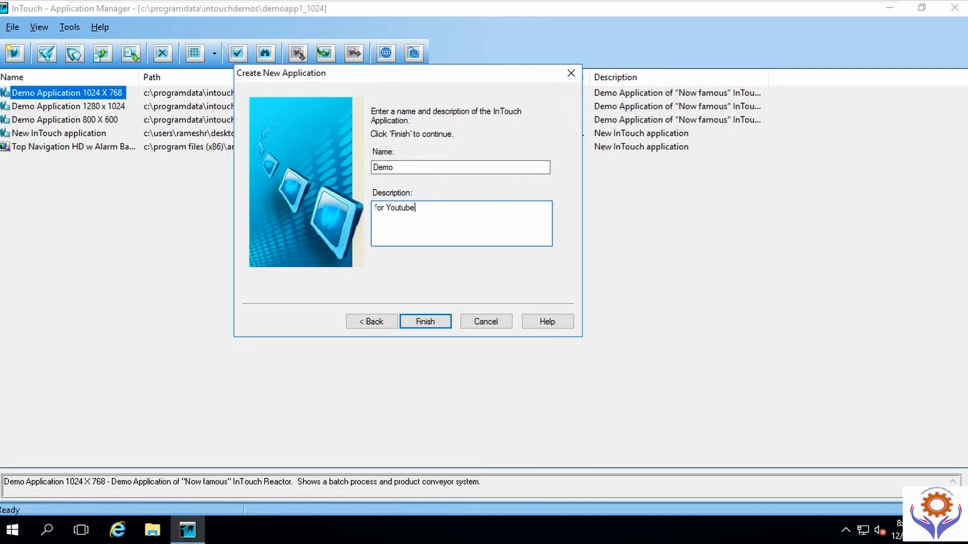
text(Demo)
click(444, 323)
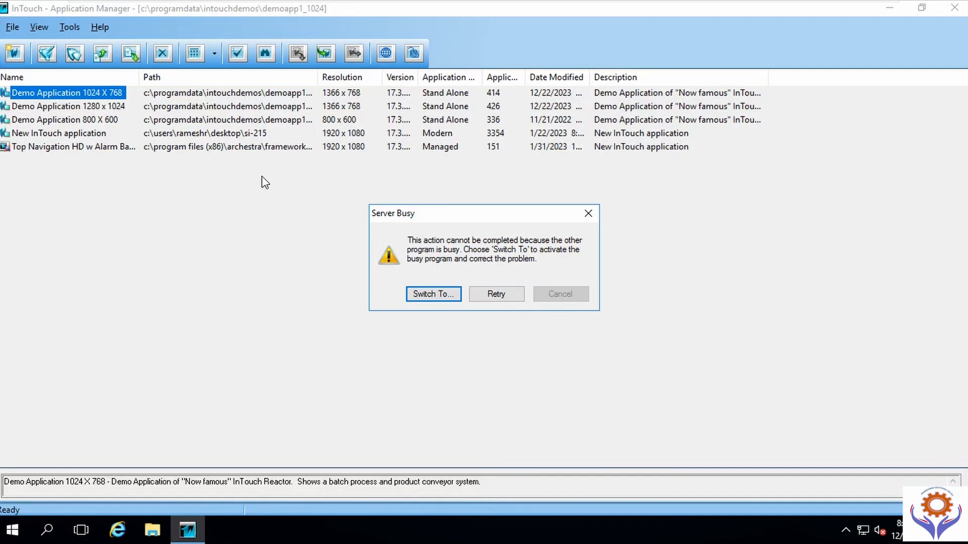
Step: Retry the action blocked by the busy server and inspect the details of the application's creation progress
click(477, 296)
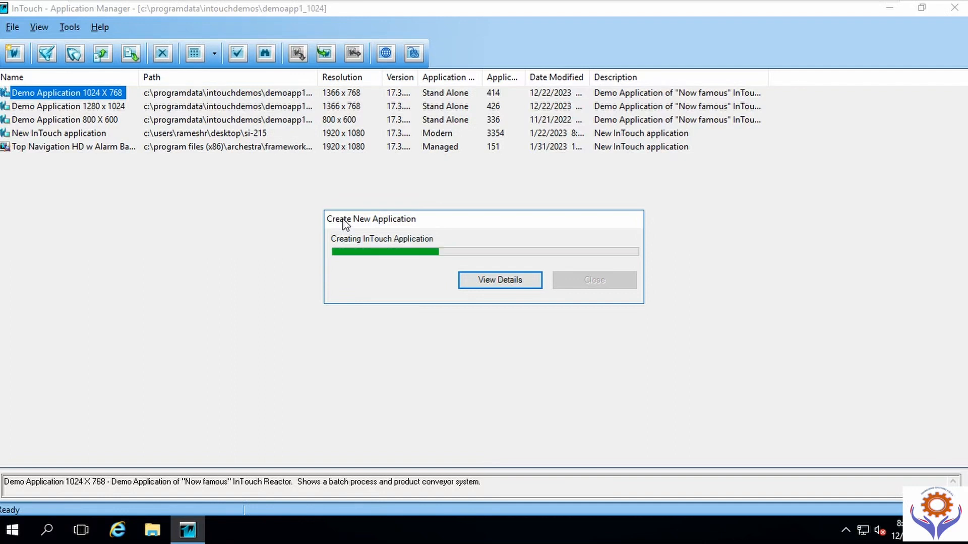
click(499, 283)
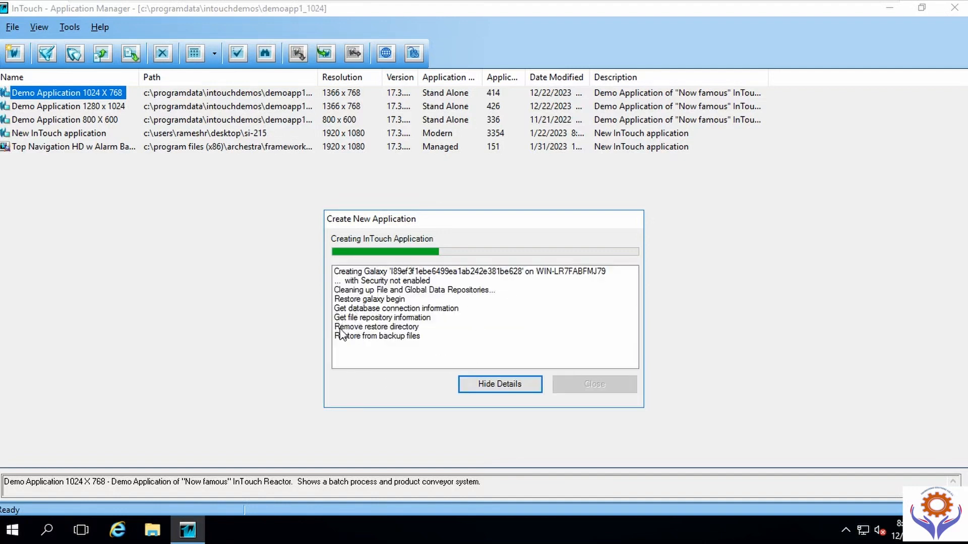
click(506, 394)
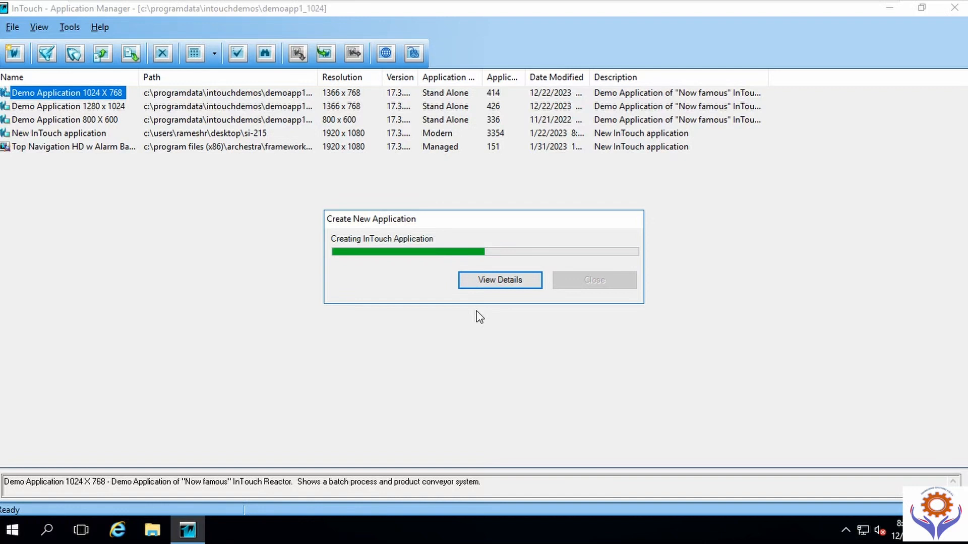
click(492, 284)
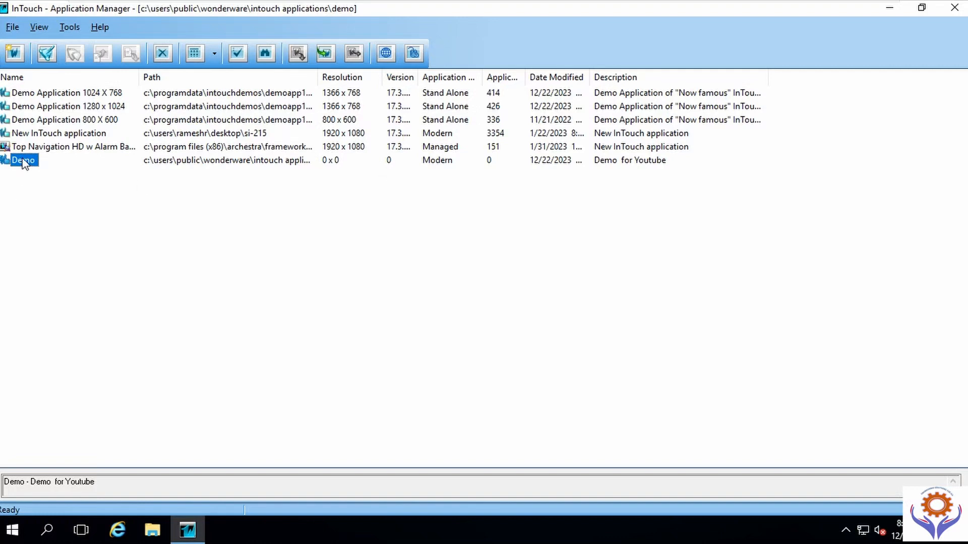
Step: Open the new Demo application in WindowMaker for development
click(34, 184)
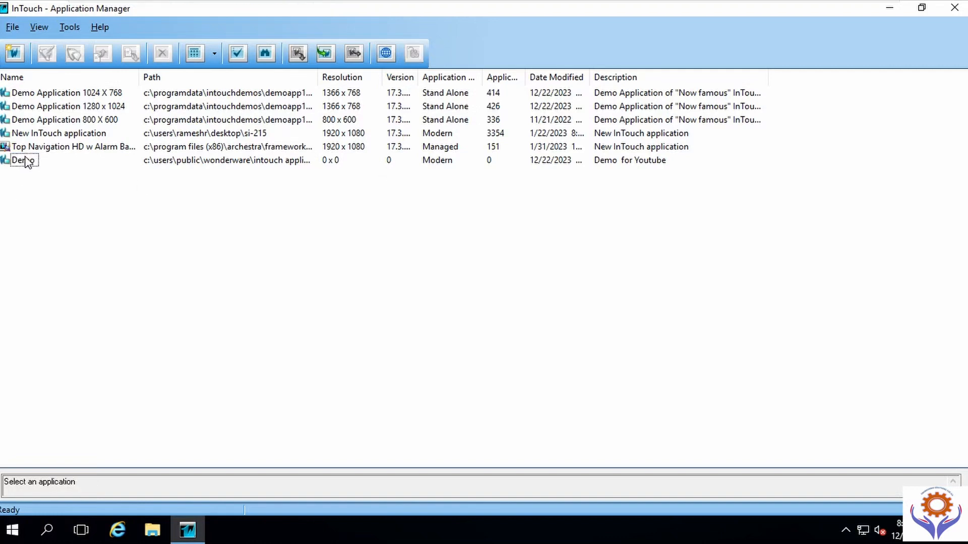
click(28, 161)
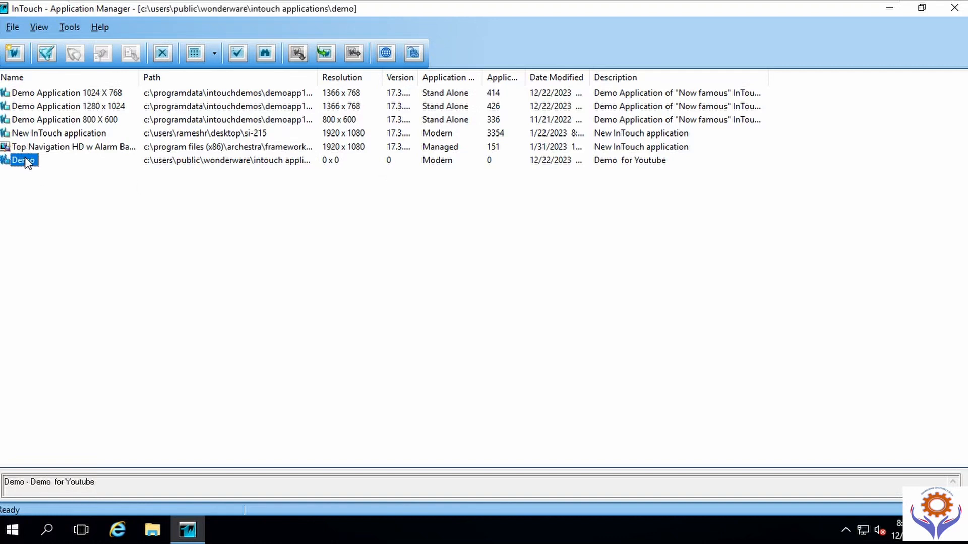
click(50, 53)
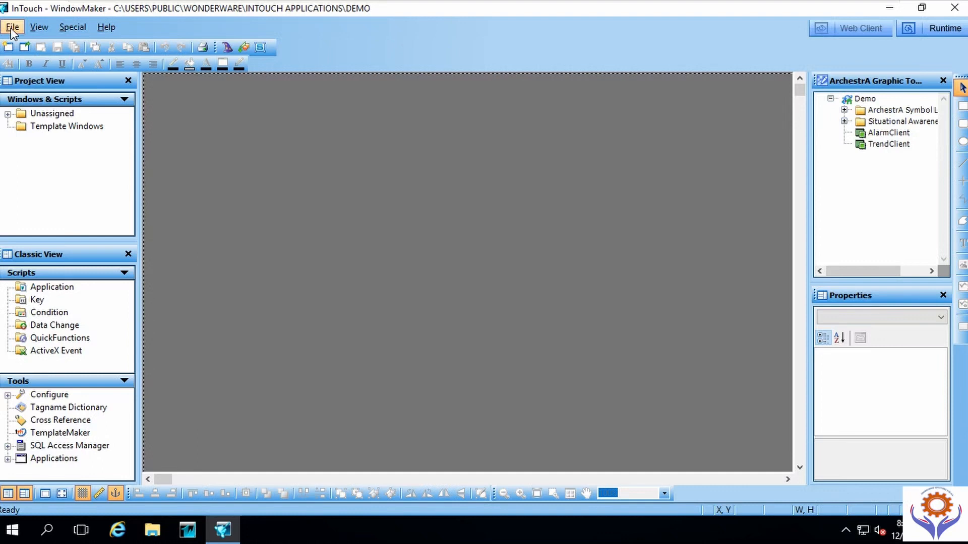
Step: Expand the Unassigned folder, and look through the file, export and import commands and the toolbar and pane display options
click(8, 115)
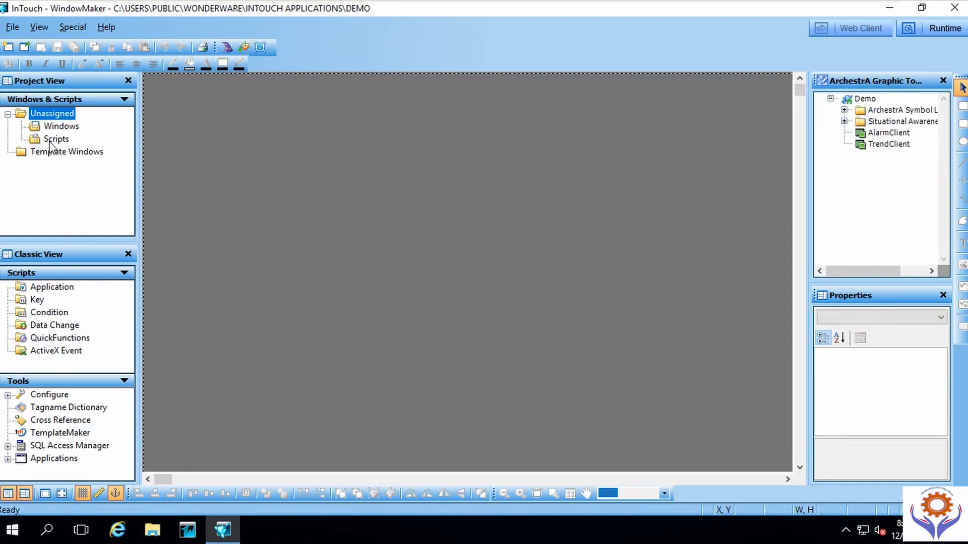
click(12, 27)
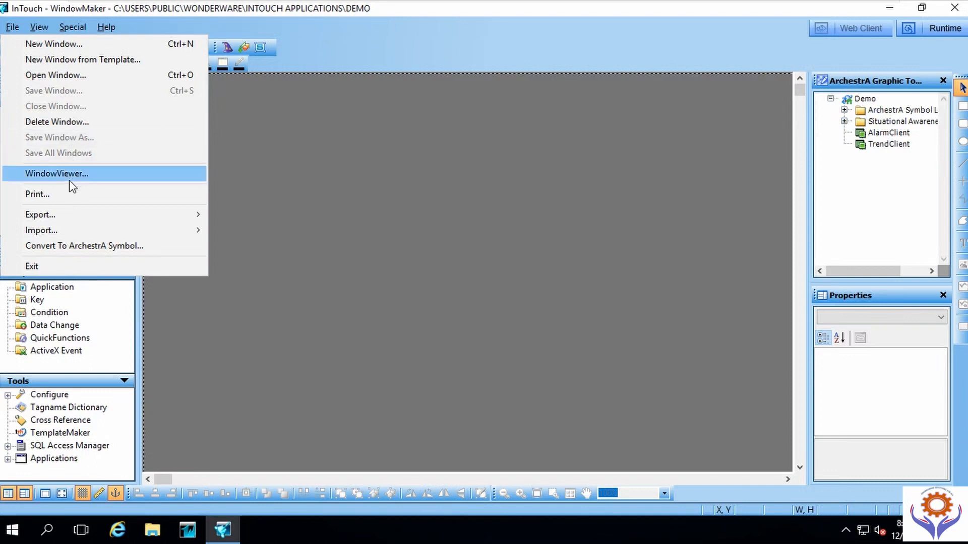
mouse_move(69, 216)
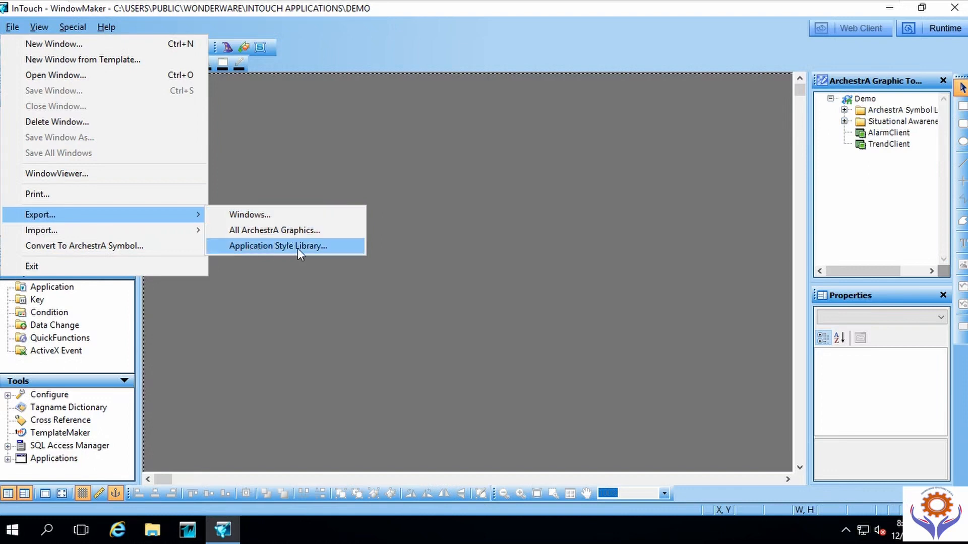
mouse_move(97, 229)
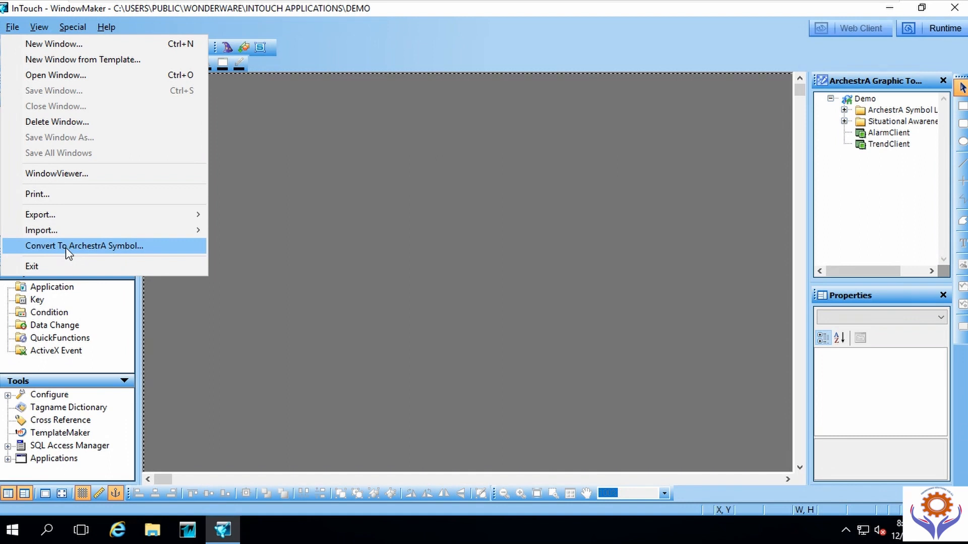
click(297, 226)
click(40, 27)
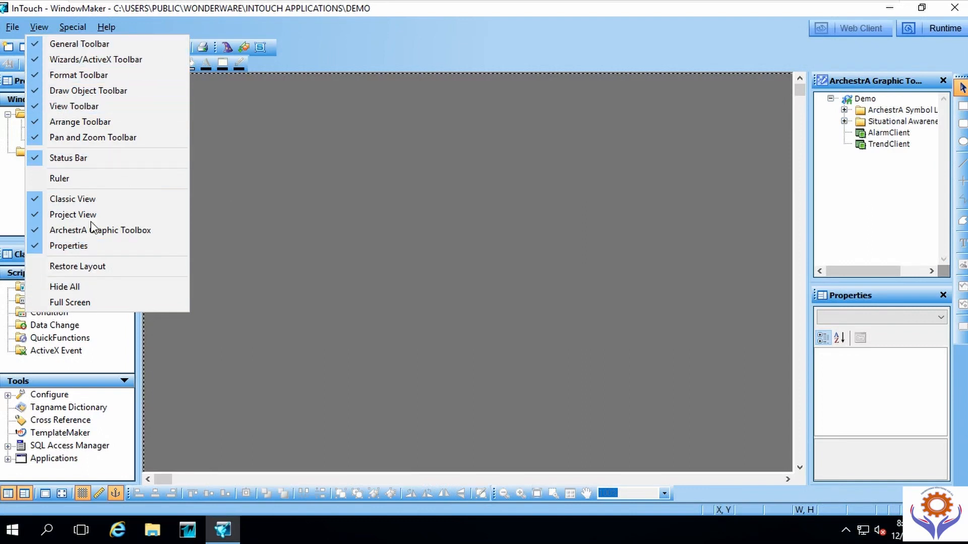
click(309, 213)
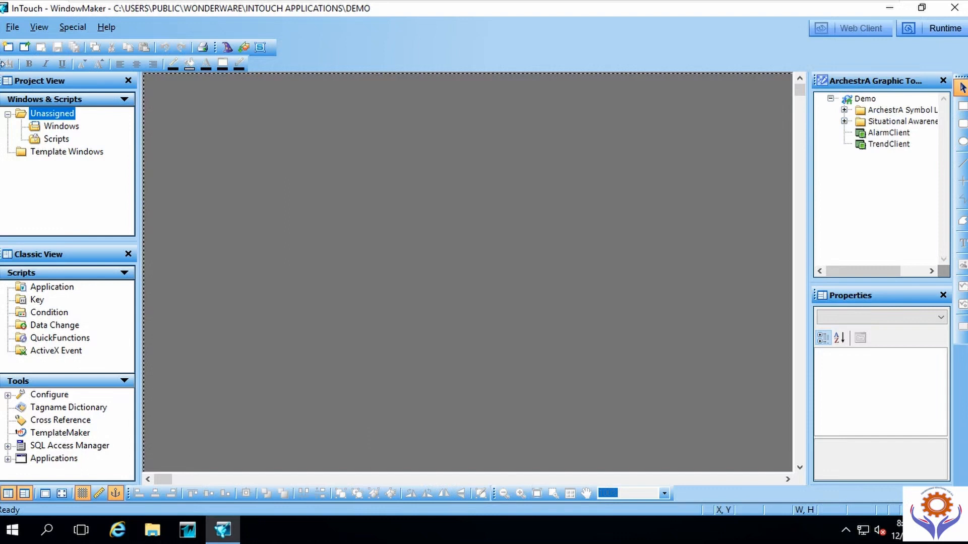
Step: Line up the Format and Wizards/ActiveX toolbars in one row with the General toolbar, then check the layout display options
drag(2, 64, 217, 54)
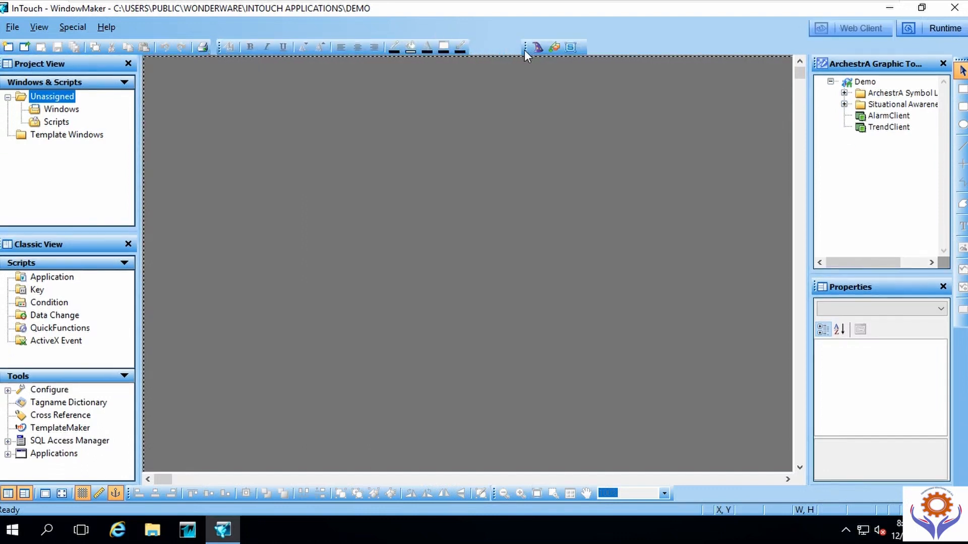
drag(524, 50, 475, 48)
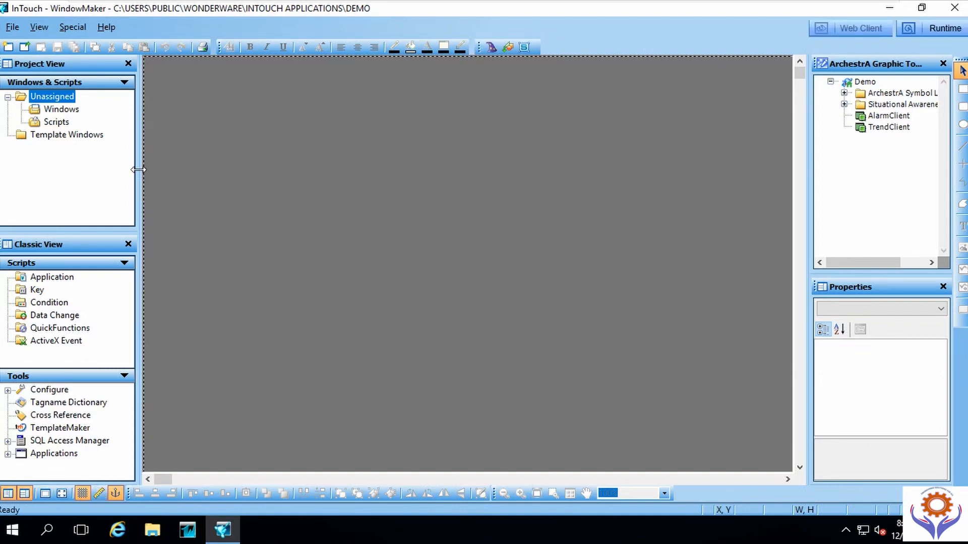
click(38, 28)
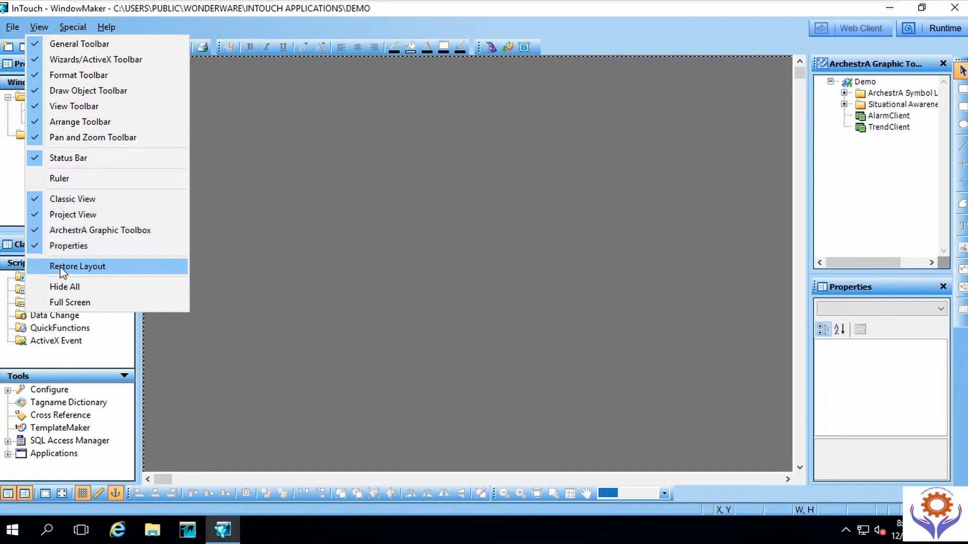
click(316, 201)
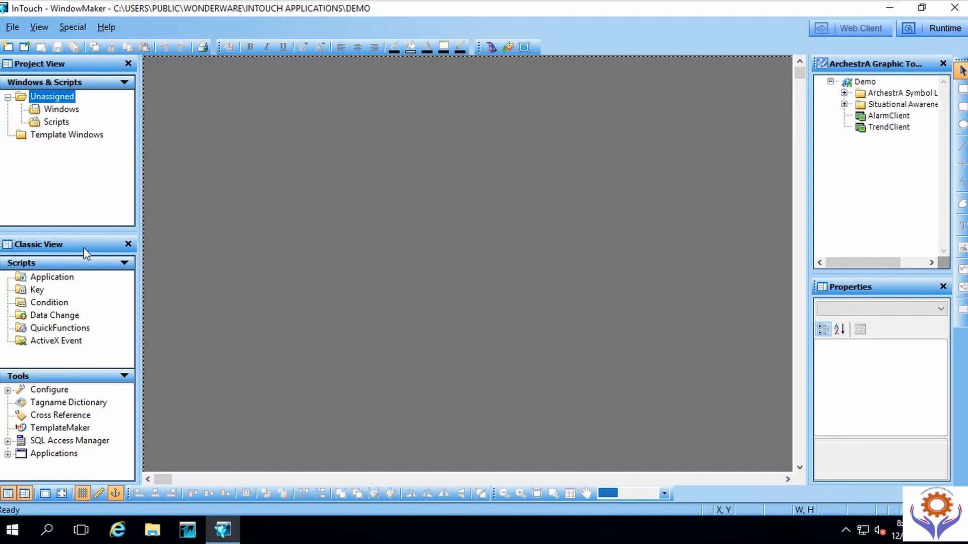
Step: Look through the security commands and the available security types without changing the selected type
click(80, 29)
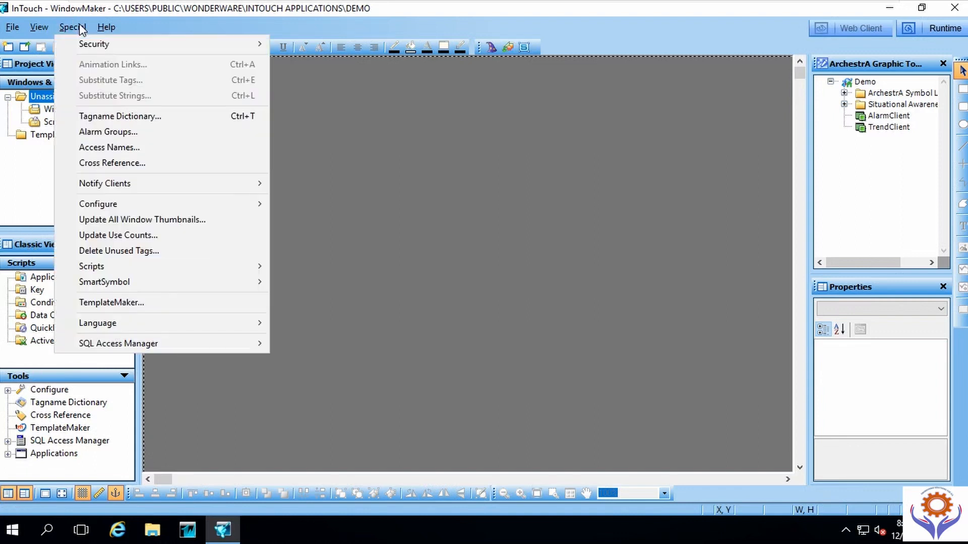
mouse_move(101, 43)
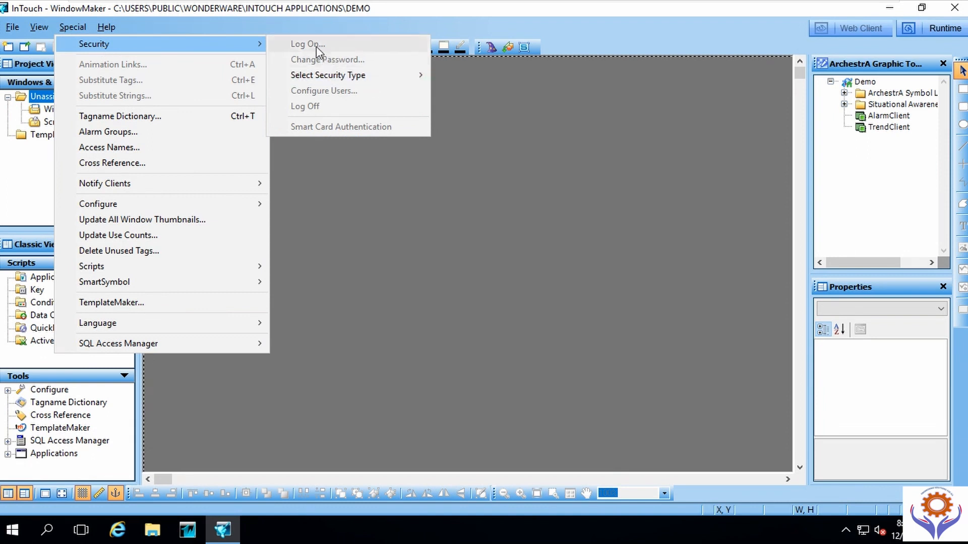
mouse_move(323, 79)
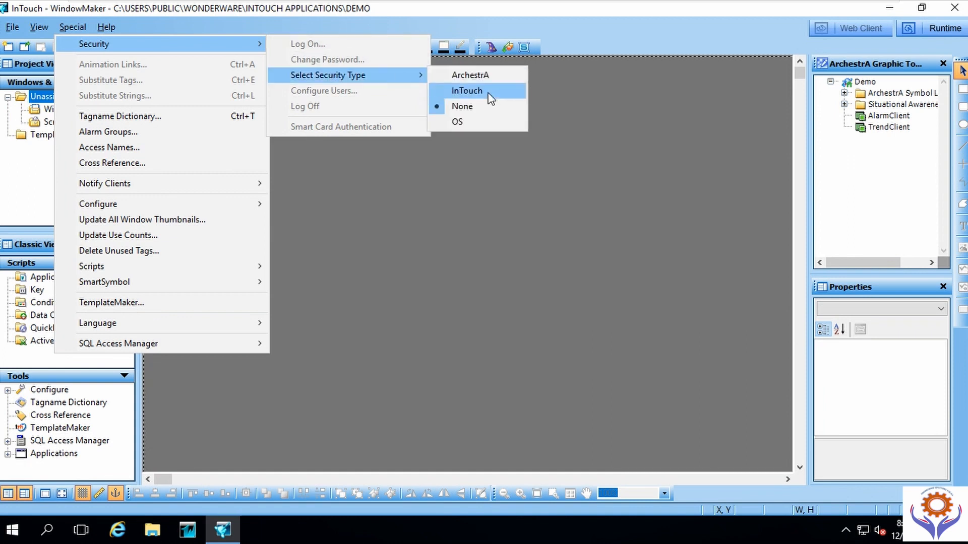
click(570, 91)
Step: Review the general WindowMaker properties, including title bar, grid and undo settings, and close them without changes
click(71, 28)
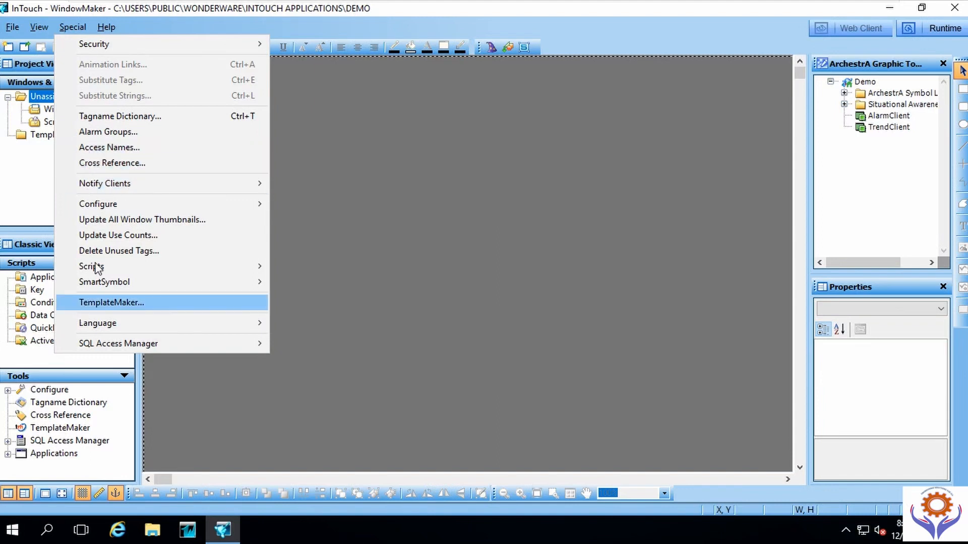
mouse_move(108, 184)
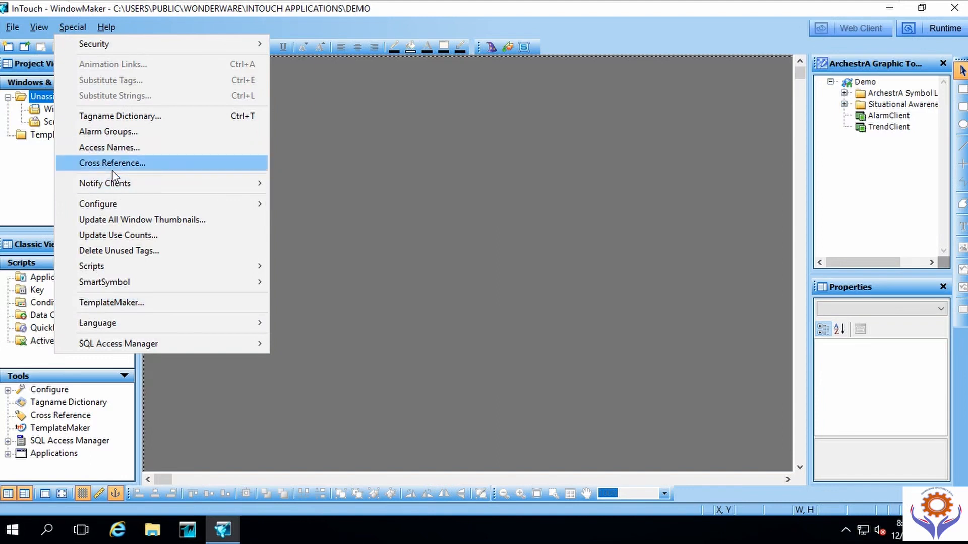
mouse_move(115, 207)
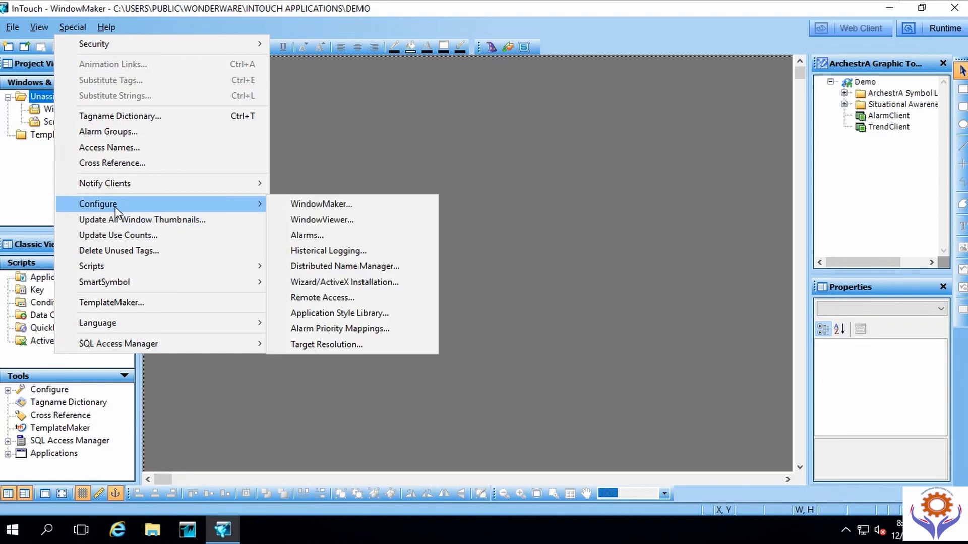
click(338, 207)
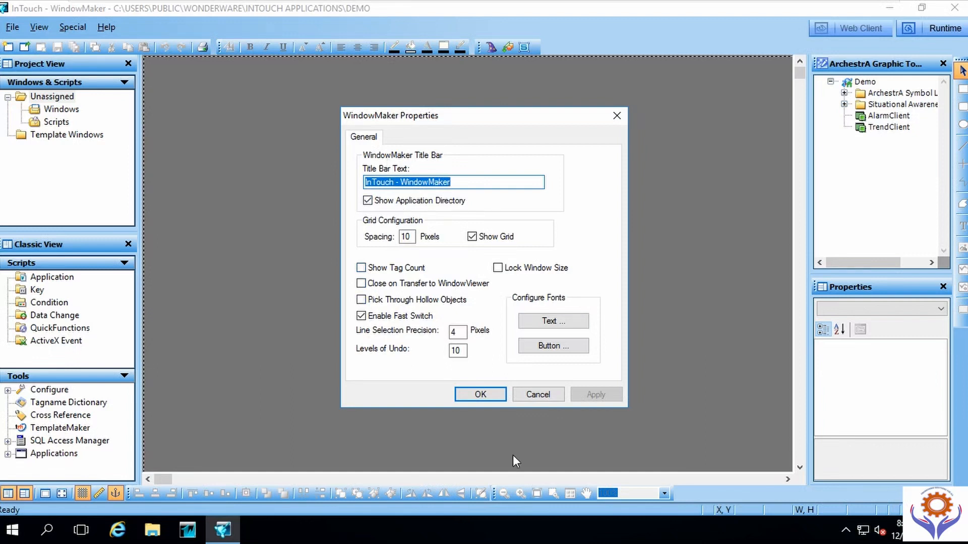
click(538, 395)
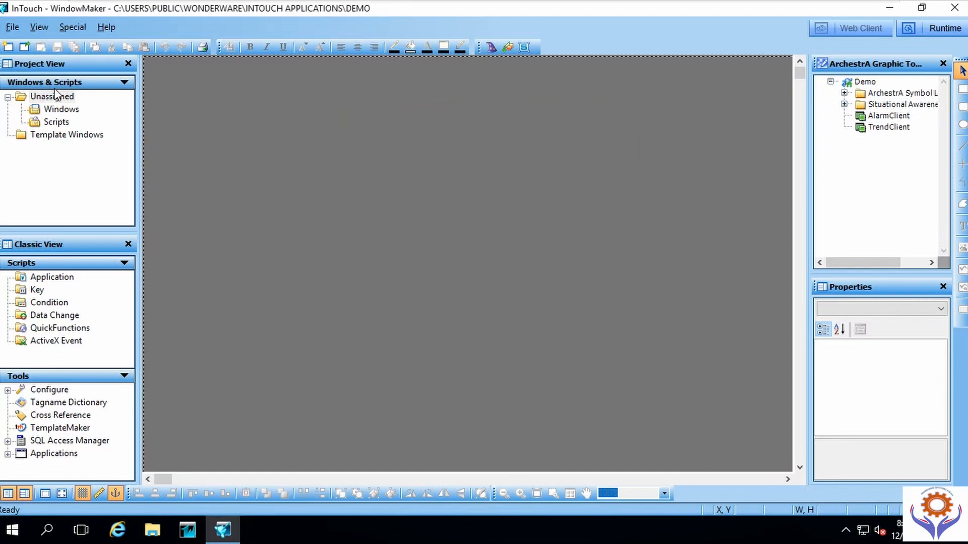
Step: Look through the special commands for configuration, scripts, language and SQL Access Manager, including Bind List and Table Template
click(71, 26)
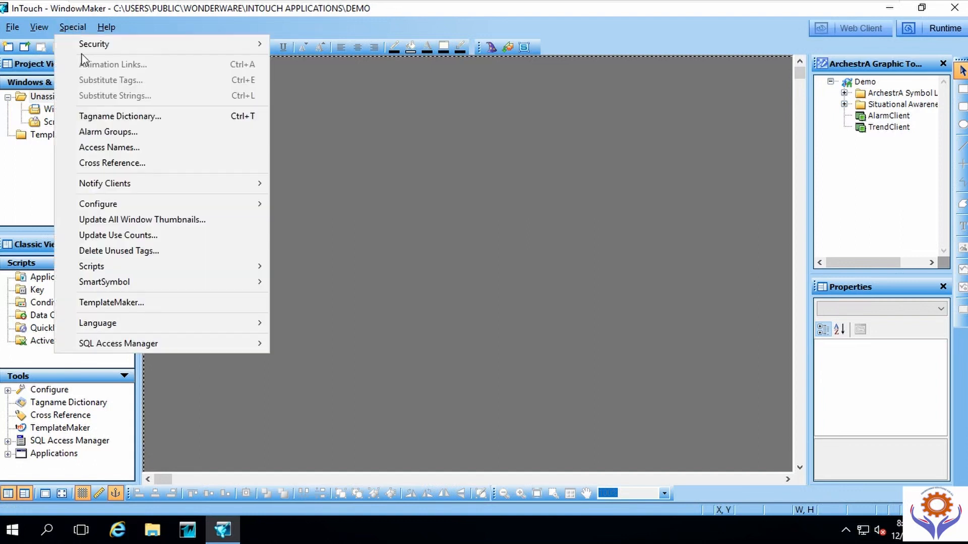
mouse_move(117, 204)
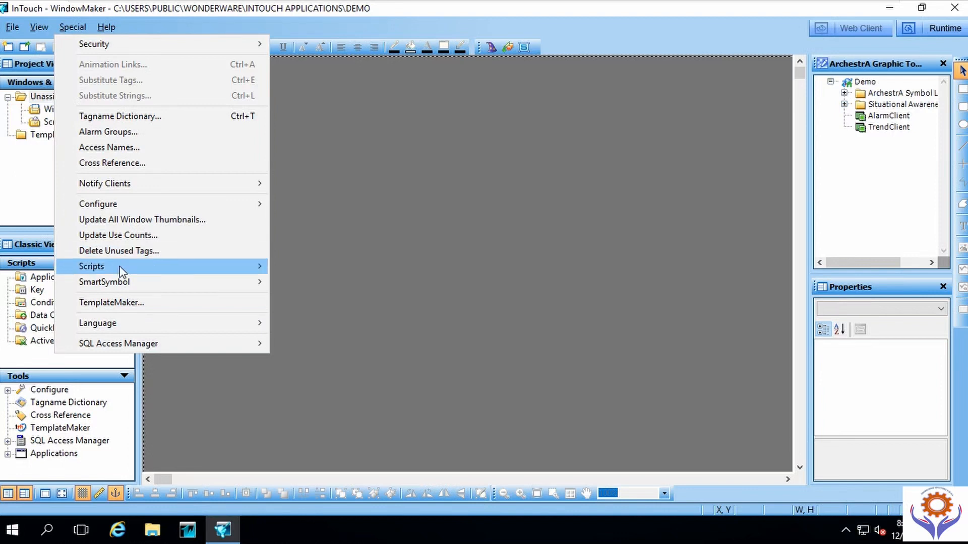
mouse_move(122, 270)
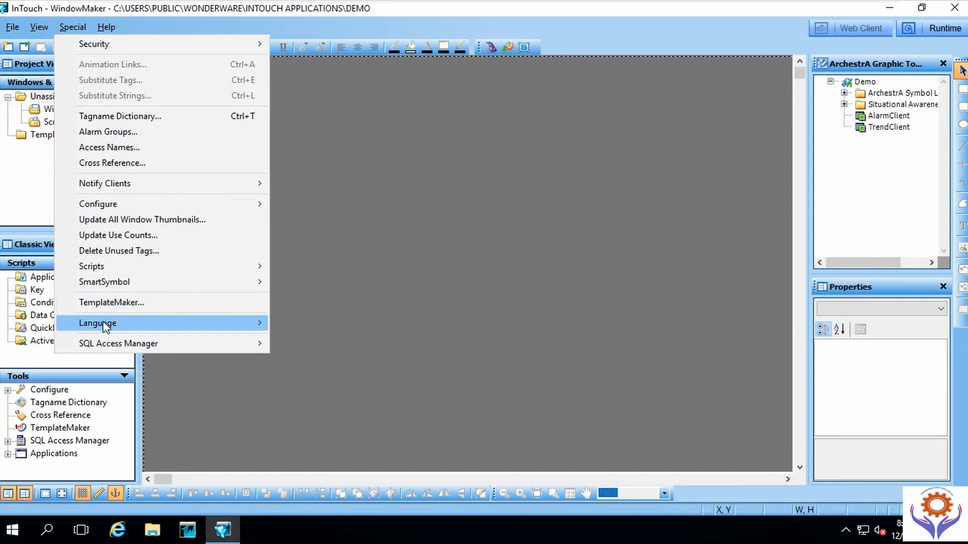
mouse_move(103, 324)
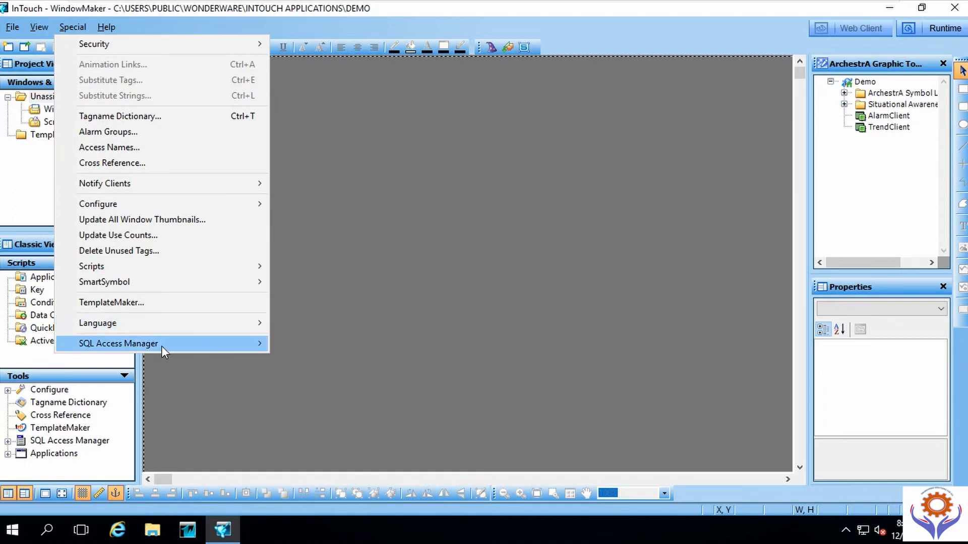
mouse_move(161, 346)
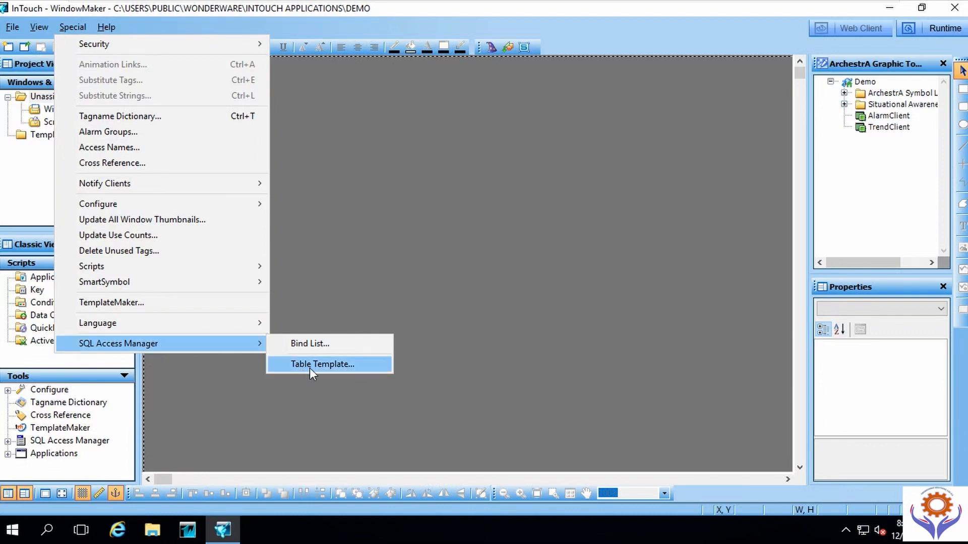
click(319, 138)
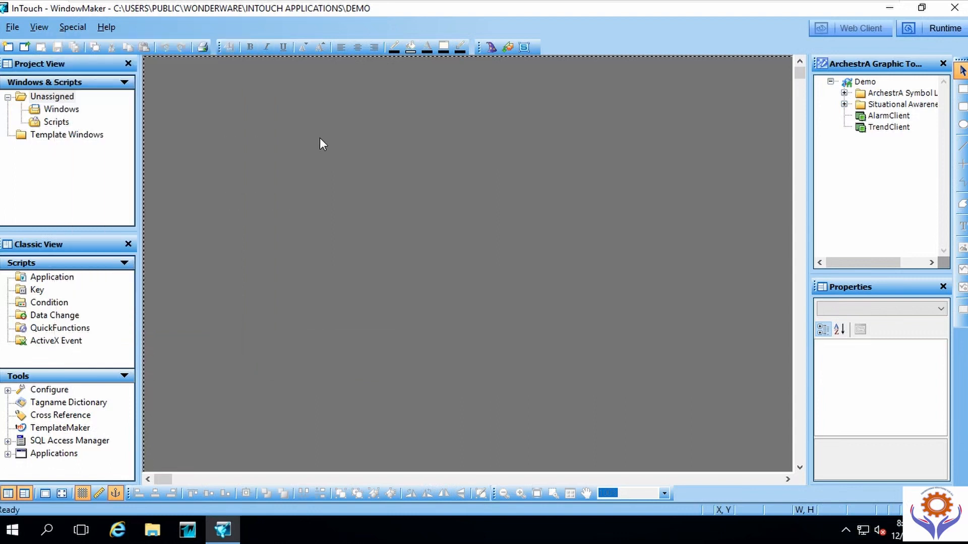
Step: Check the product license status and version in the About information for WindowMaker
click(105, 29)
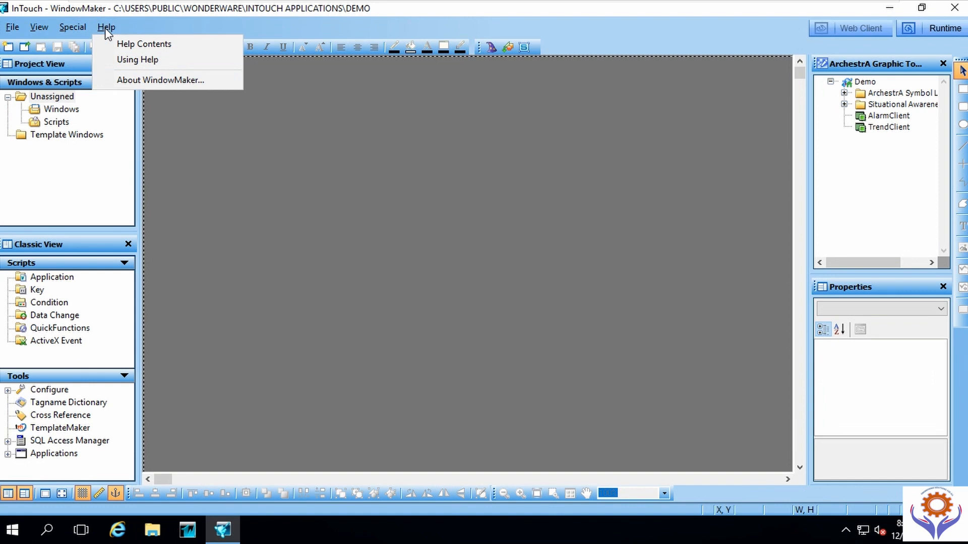
click(142, 80)
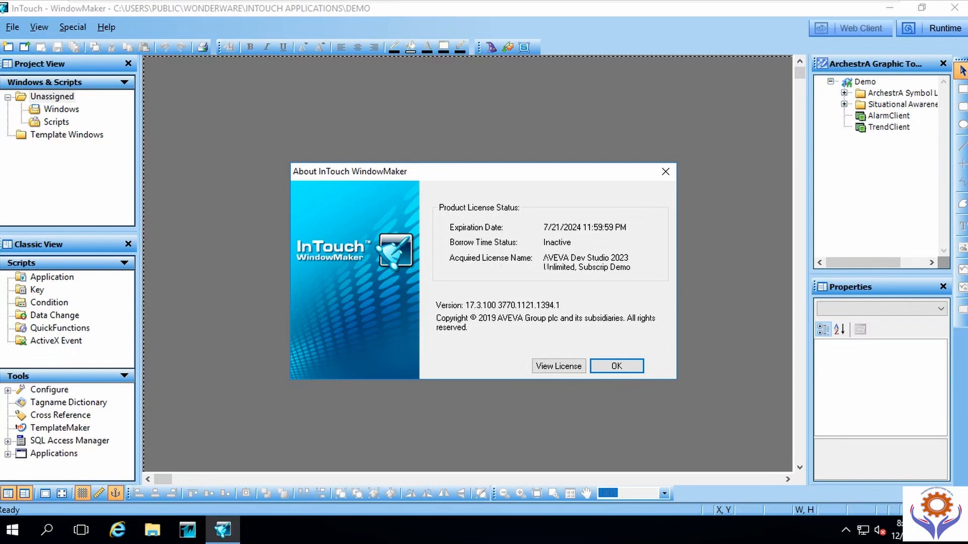
drag(544, 267, 634, 268)
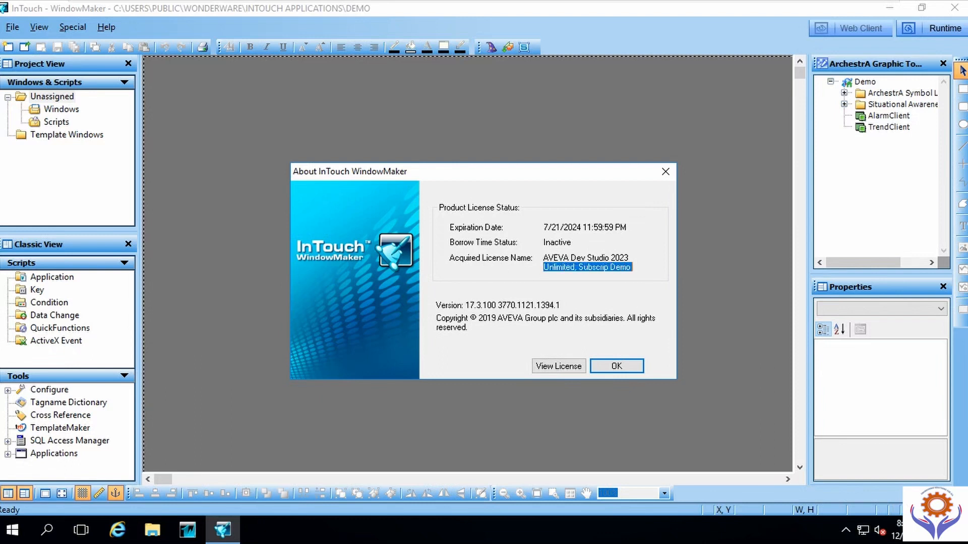
click(621, 267)
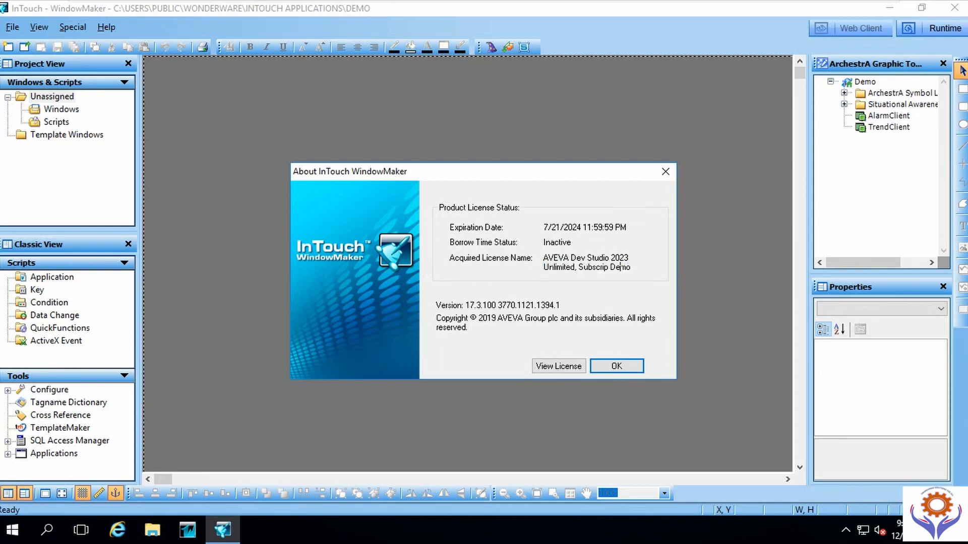
click(608, 370)
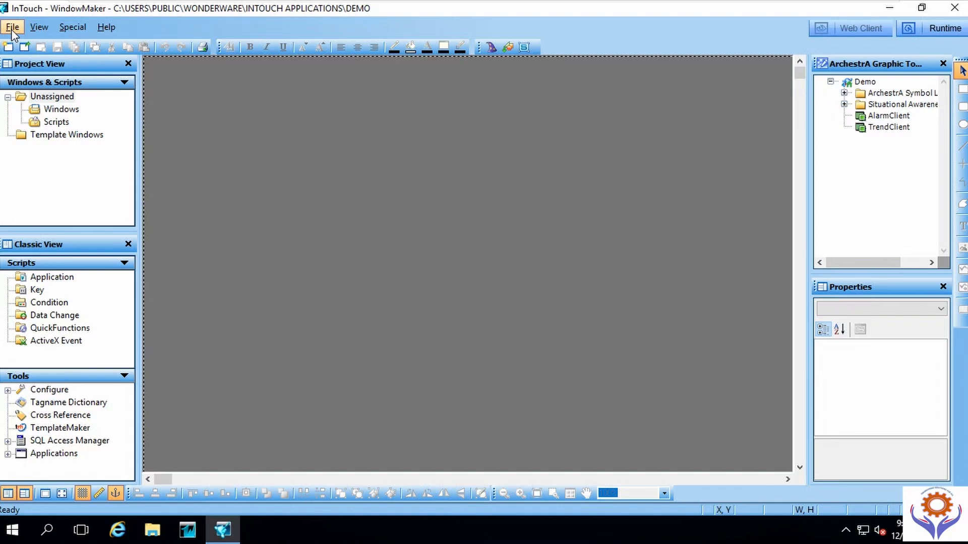
Step: Switch to the System Platform Management Console and allow it to start
click(13, 529)
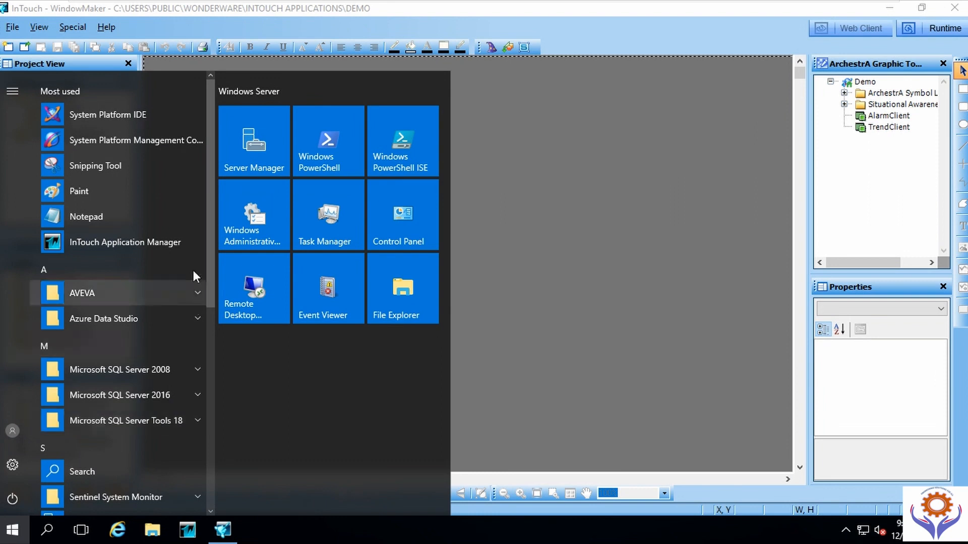
click(157, 143)
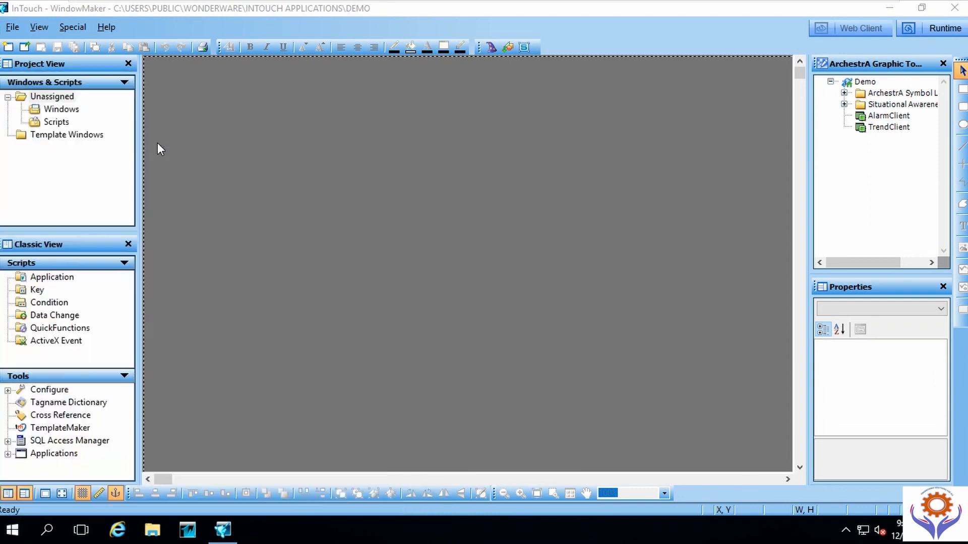
click(419, 363)
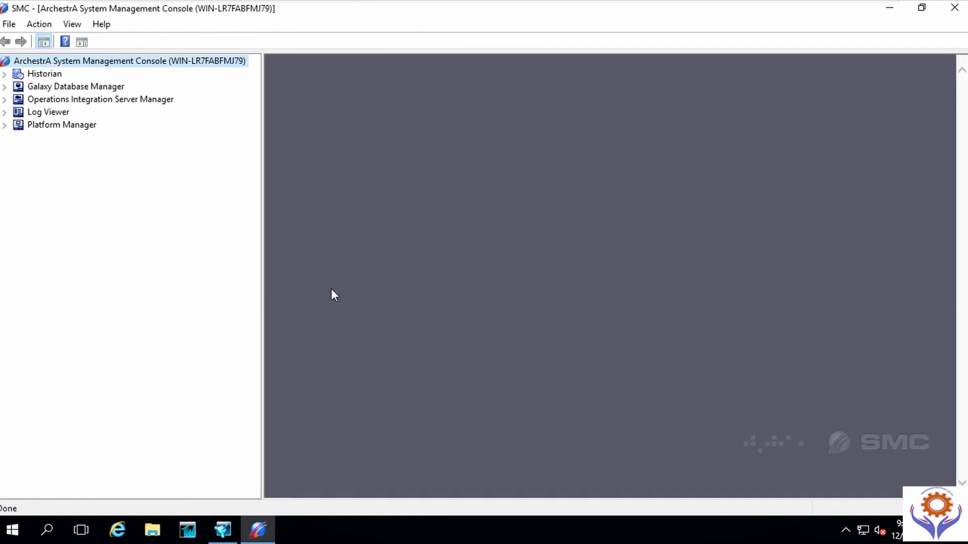
Step: Look at the contents of Galaxy Database Manager and Operations Integration Server Manager, collapsing each one again
click(4, 87)
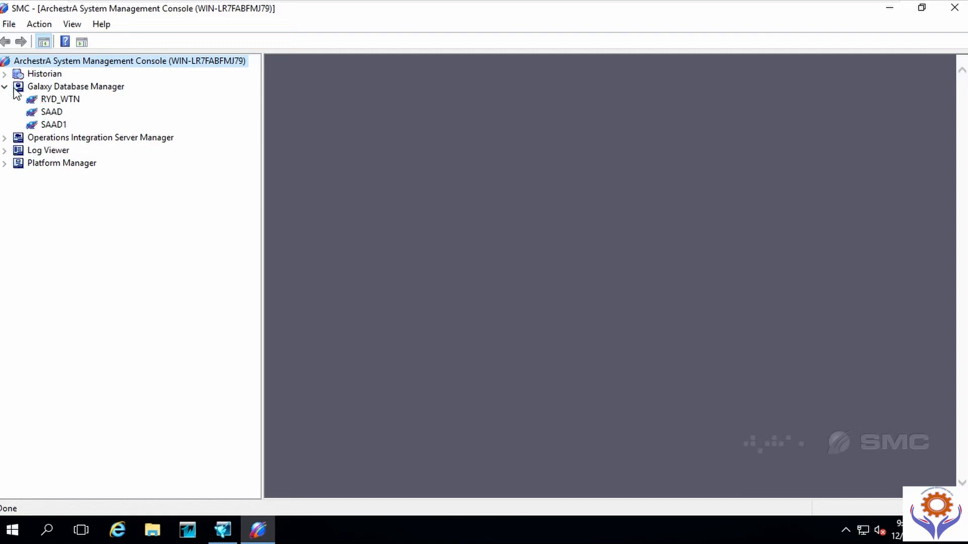
click(4, 87)
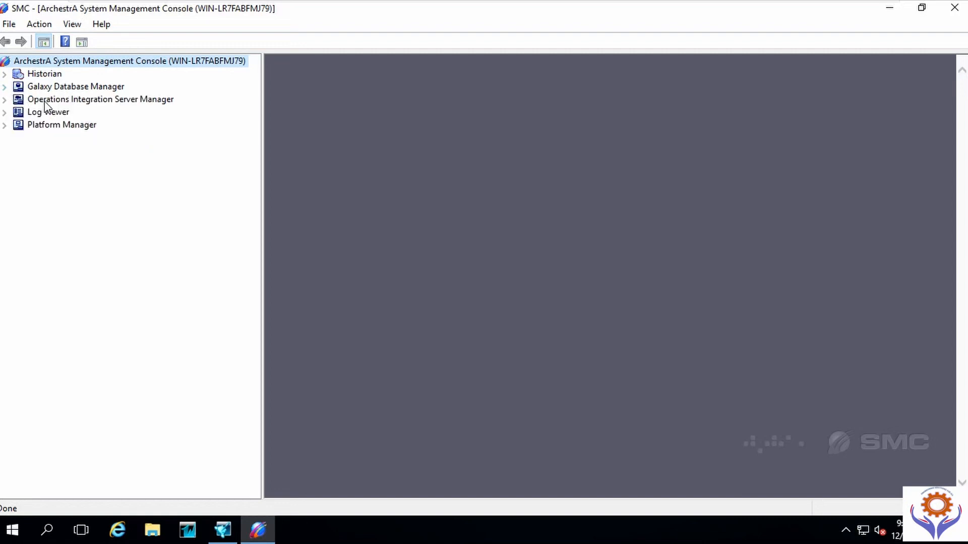
click(6, 101)
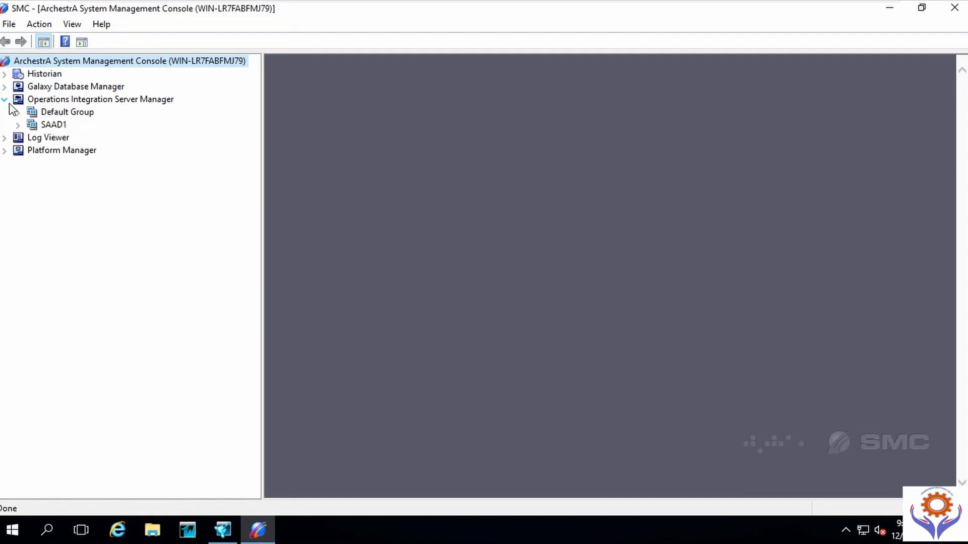
click(7, 101)
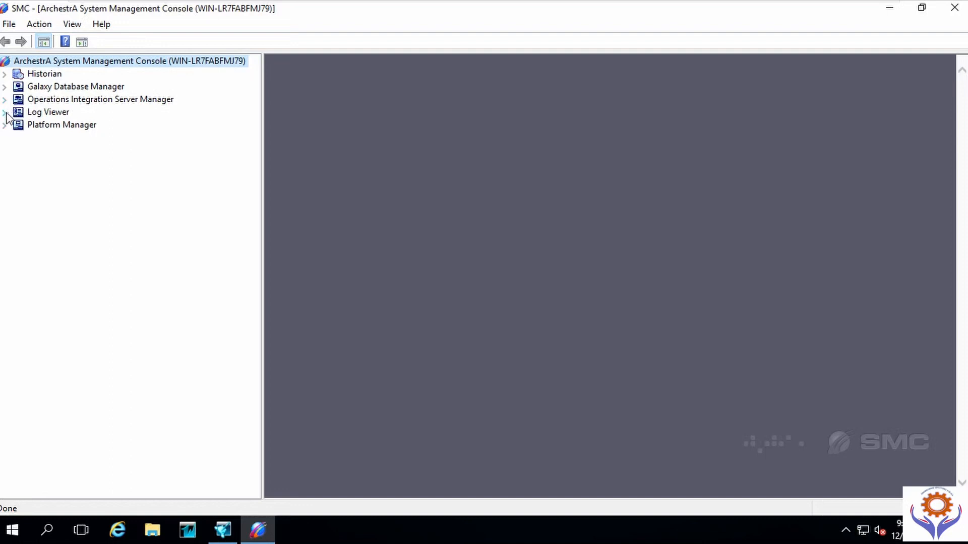
Step: Expand the local Operations Integration Supervisory Servers in the Default Group, including the Wonderware - SIM and Modbus - MBTCP servers
click(6, 101)
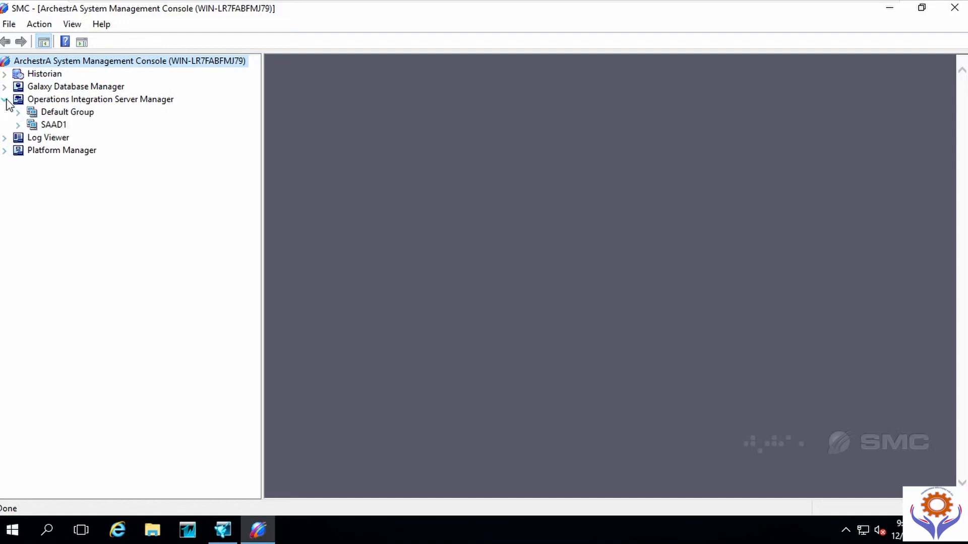
double_click(30, 114)
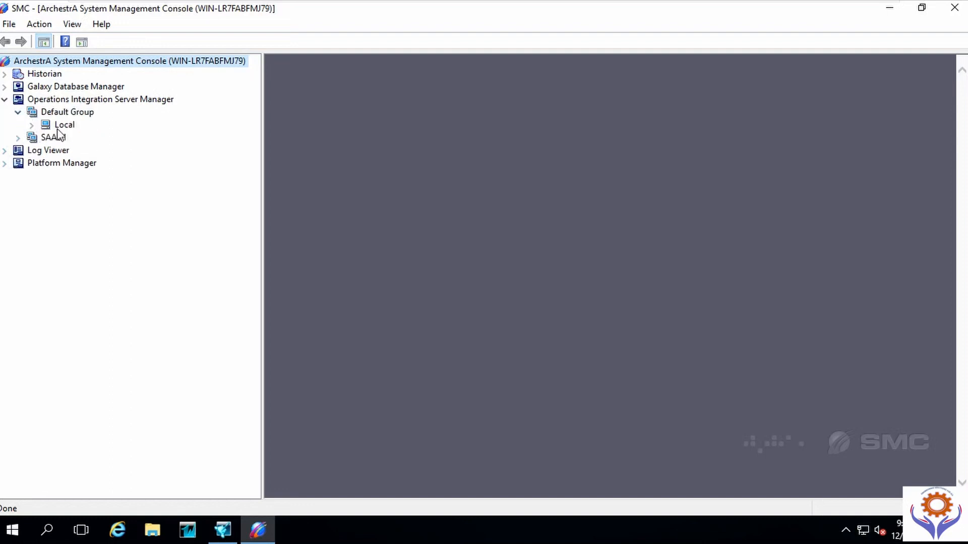
double_click(36, 125)
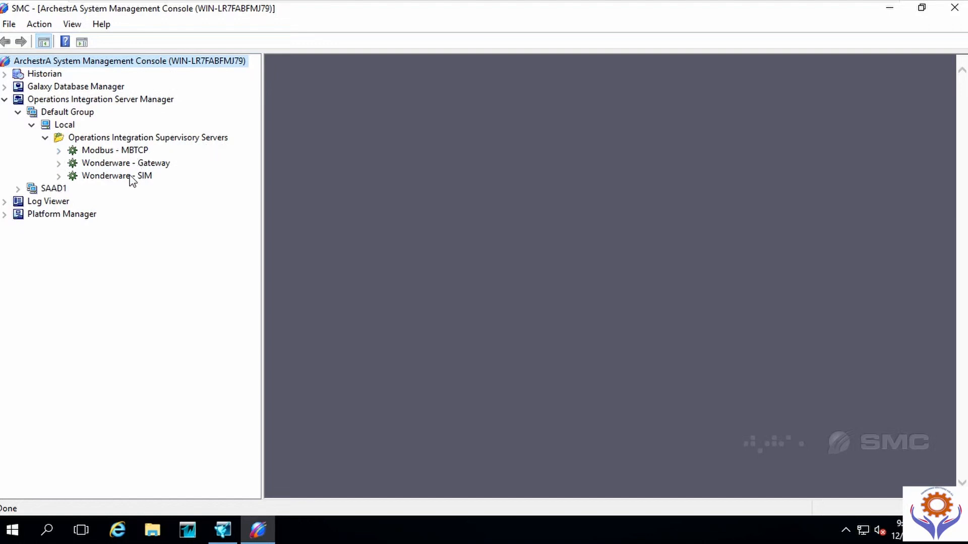
click(59, 176)
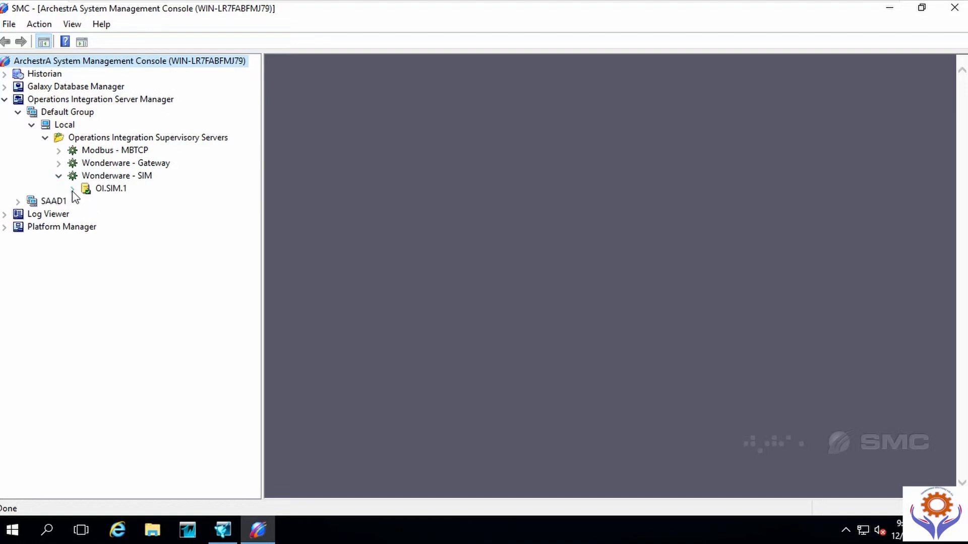
click(59, 150)
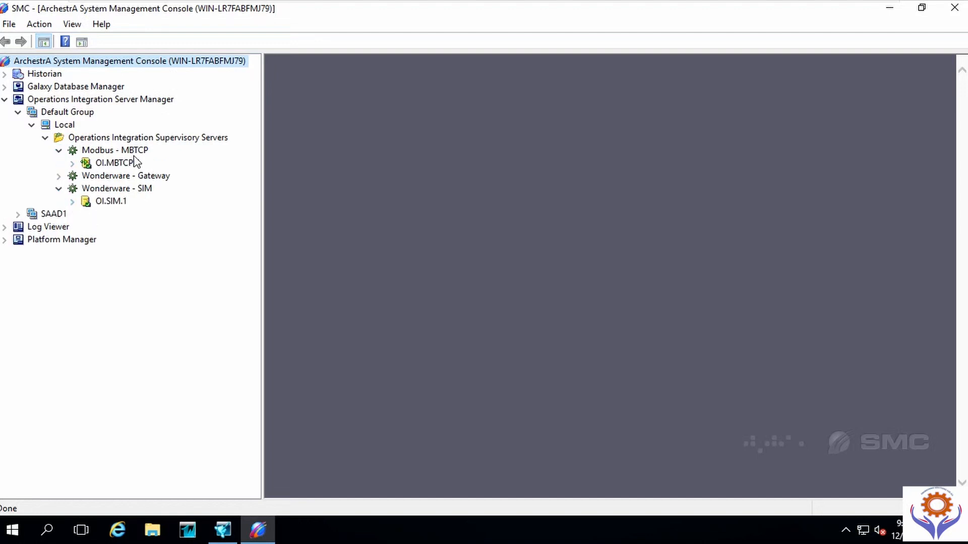
Step: Expand the configuration and diagnostics of OI.MBTCP.1, and open New_ModbusPLC_000 under New_TCPIP_PORT_000
click(72, 163)
click(86, 176)
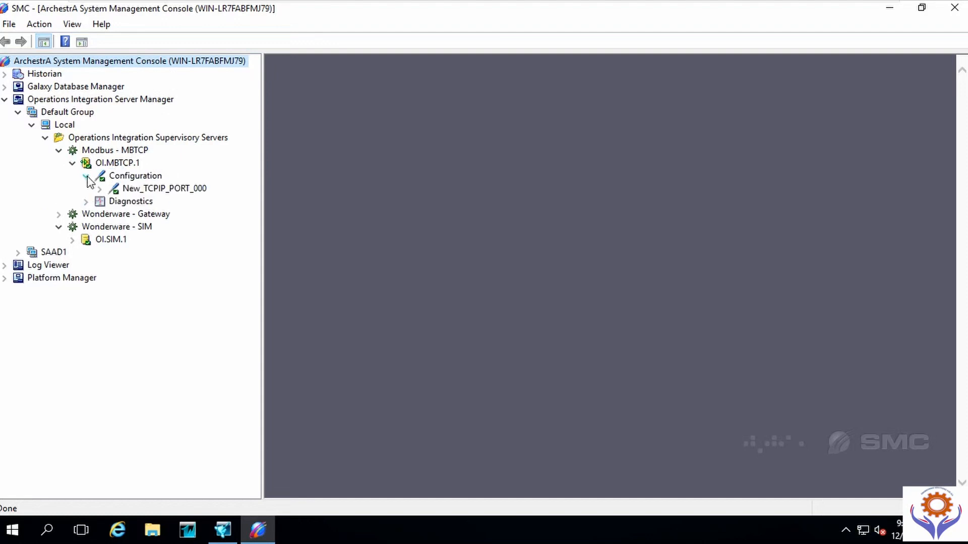
click(87, 202)
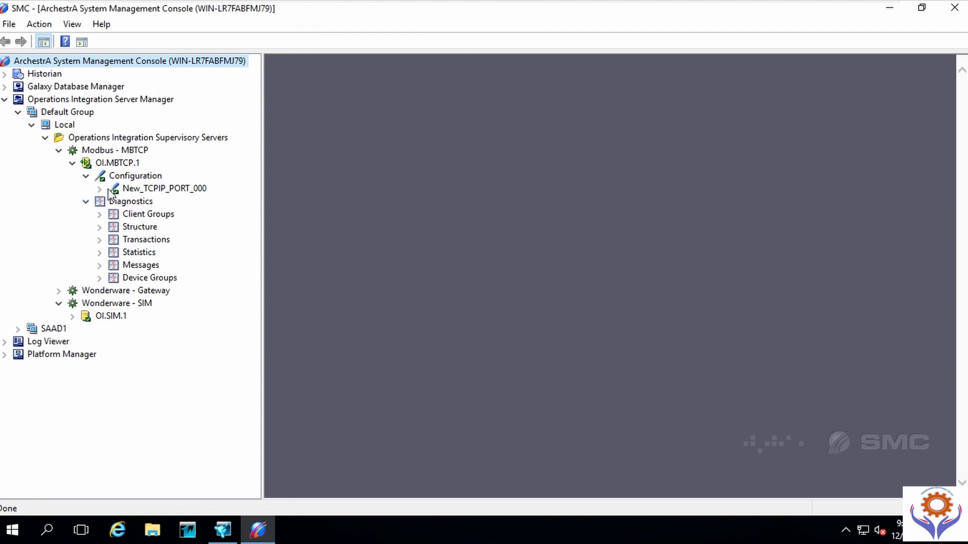
click(101, 189)
click(114, 201)
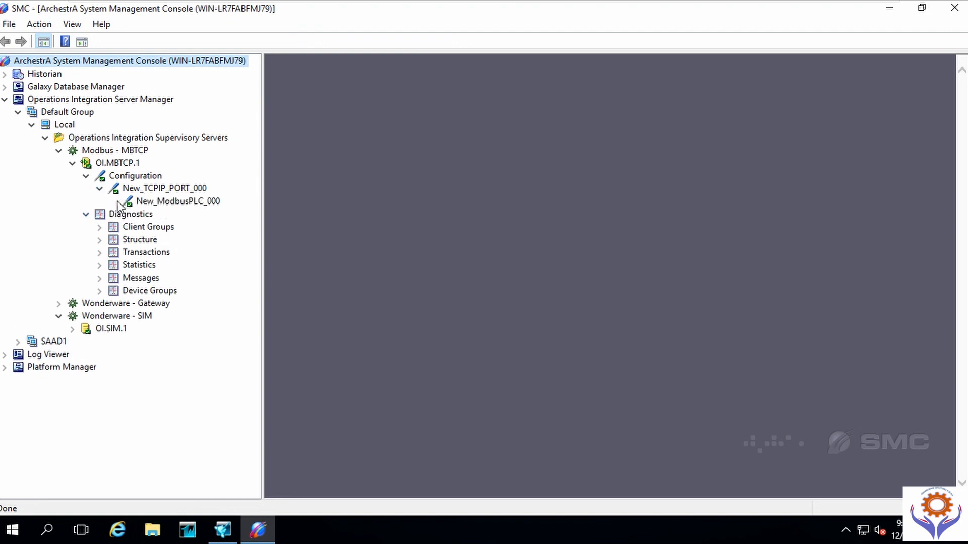
click(169, 202)
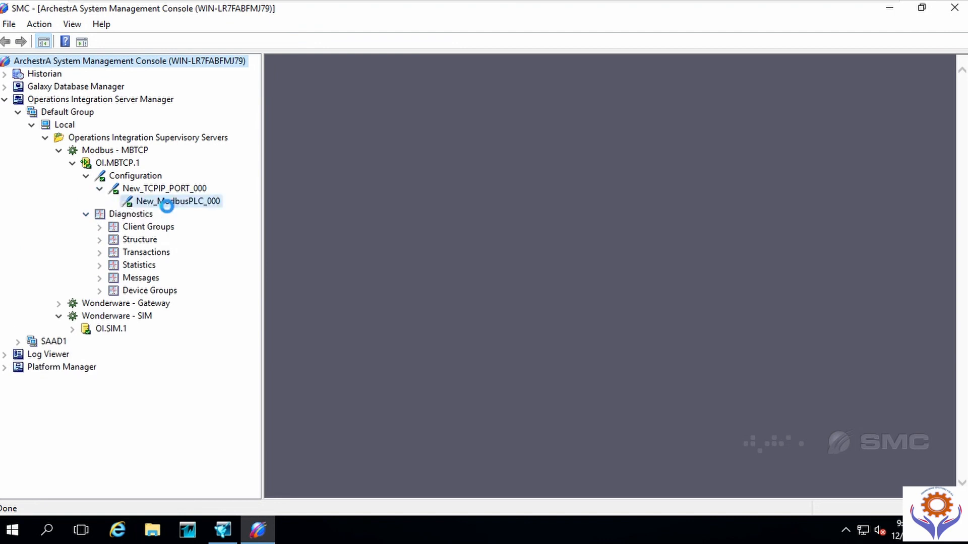
Step: Review the parameters, device groups and device items of New_ModbusPLC_000, returning to its parameters
click(301, 209)
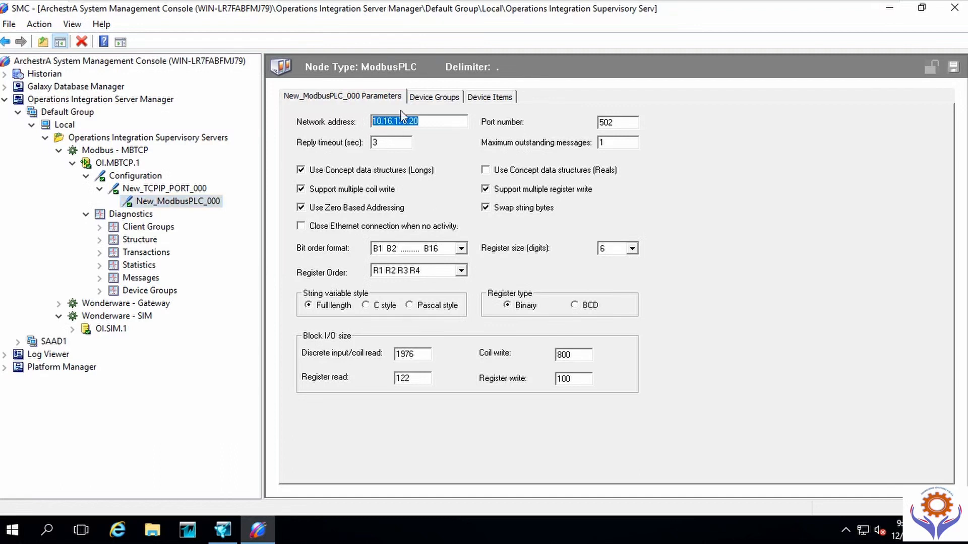
click(431, 100)
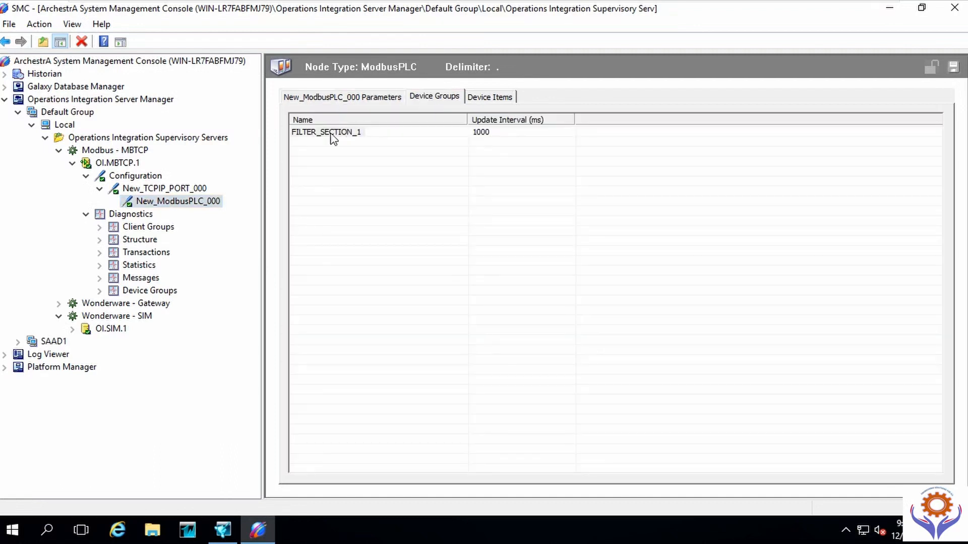
click(476, 99)
click(420, 99)
click(384, 100)
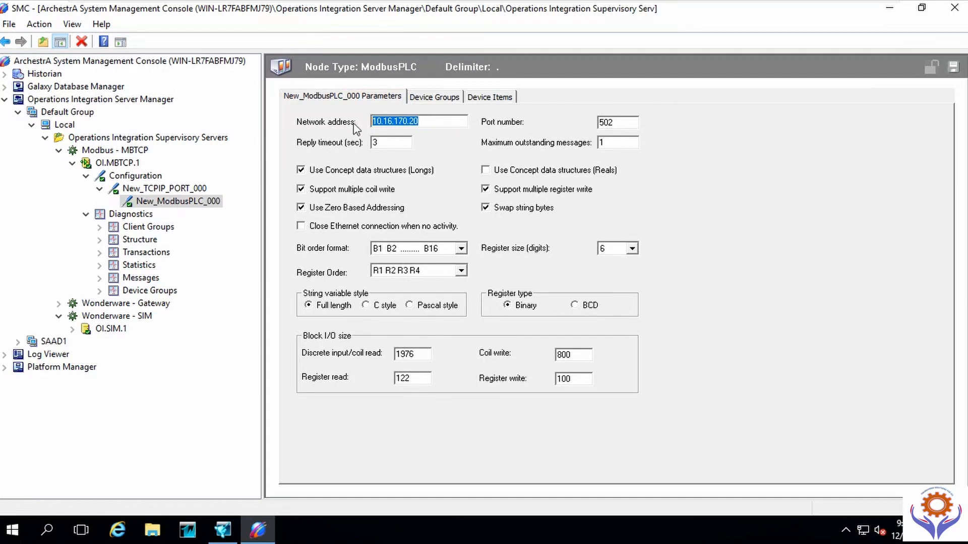
Step: Collapse the OI.MBTCP.1 configuration and look at the commands available for the Modbus - MBTCP group and the OI.MBTCP.1 instance
click(86, 176)
click(115, 151)
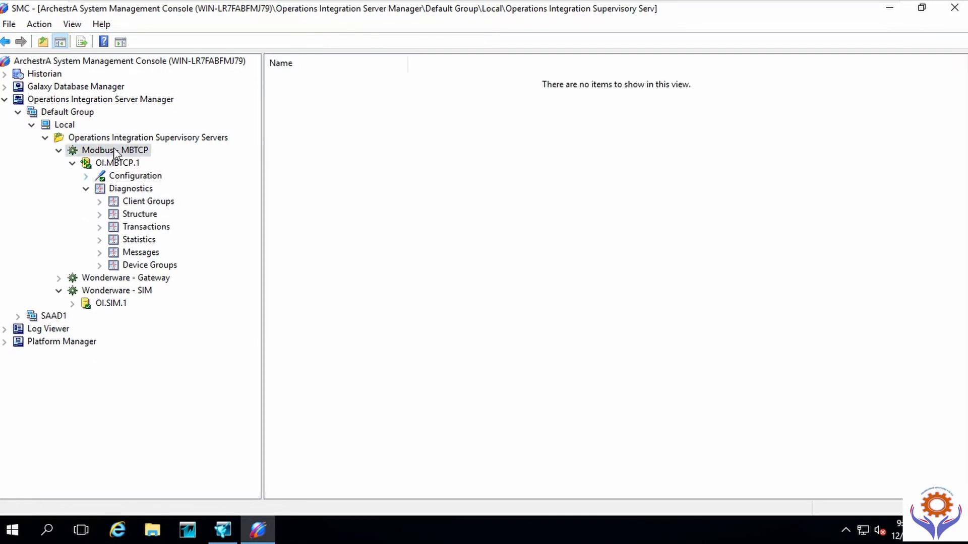
right_click(115, 151)
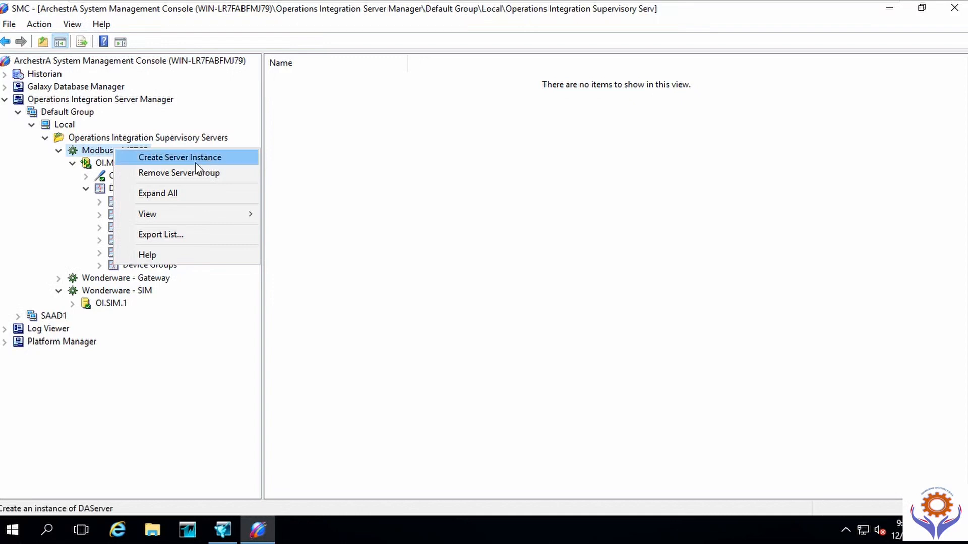
click(68, 200)
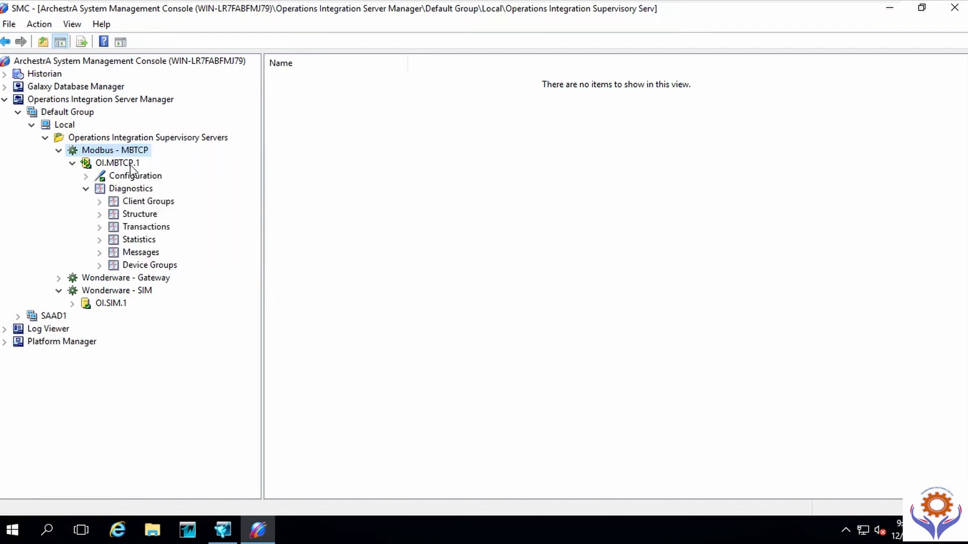
click(103, 166)
right_click(103, 166)
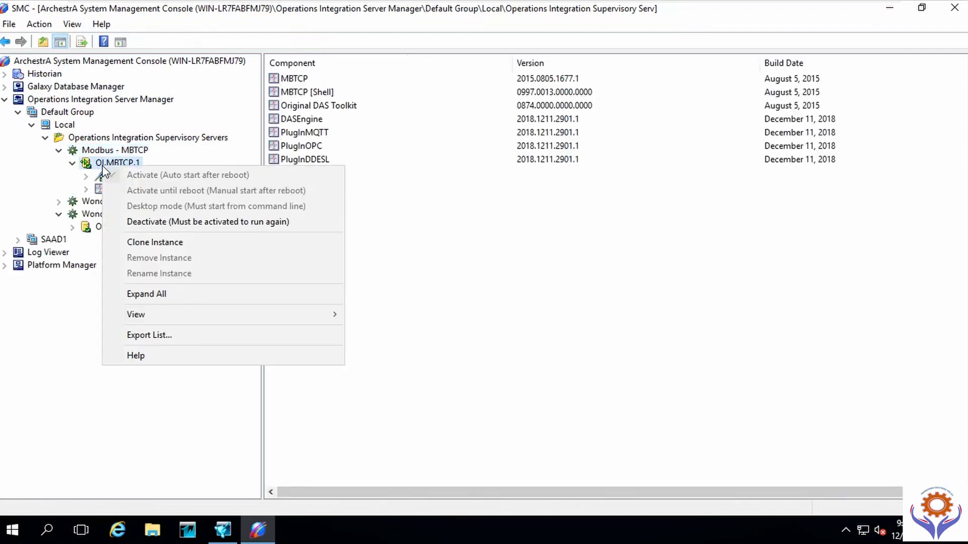
click(47, 180)
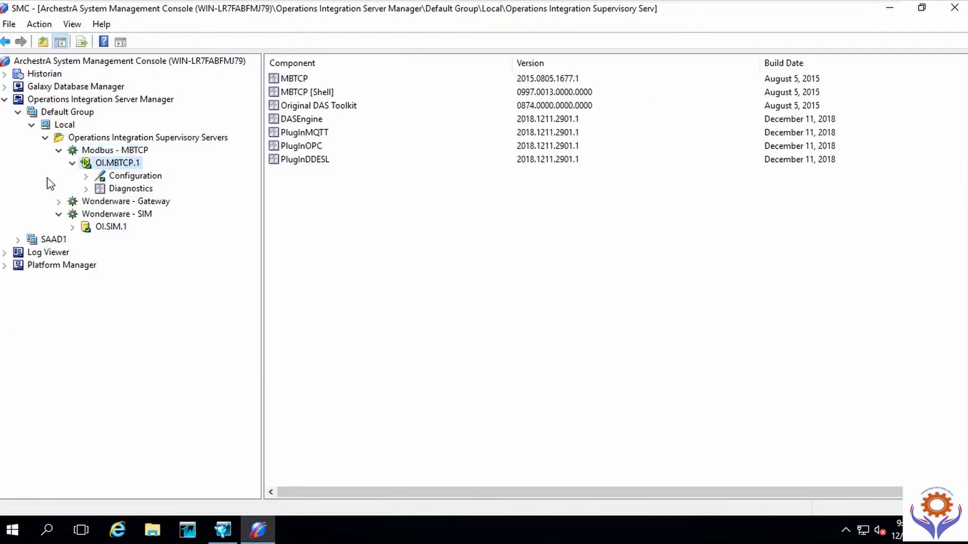
Step: Add a TSXQuantum connection under New_TCPIP_PORT_000 in the OI.MBTCP.1 configuration, keeping its default name
click(86, 177)
click(101, 191)
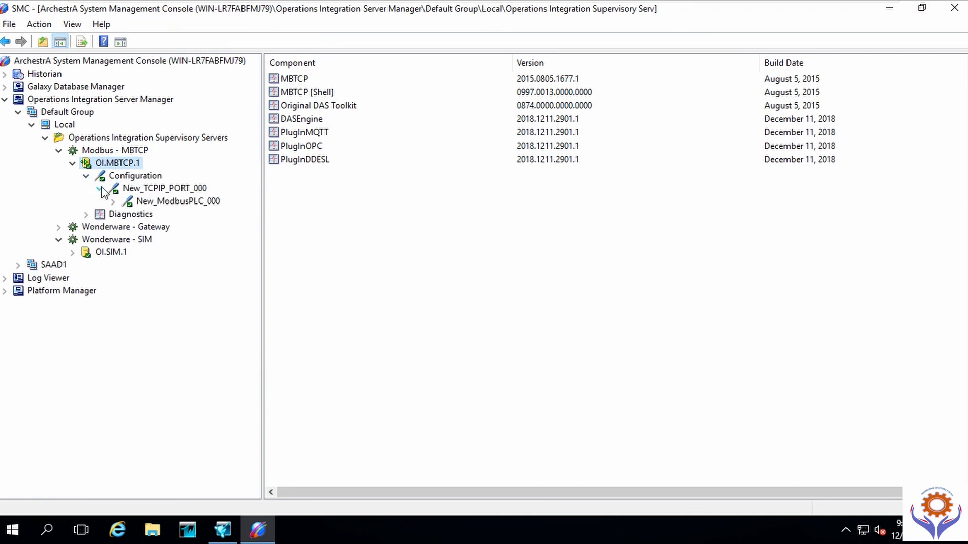
click(152, 189)
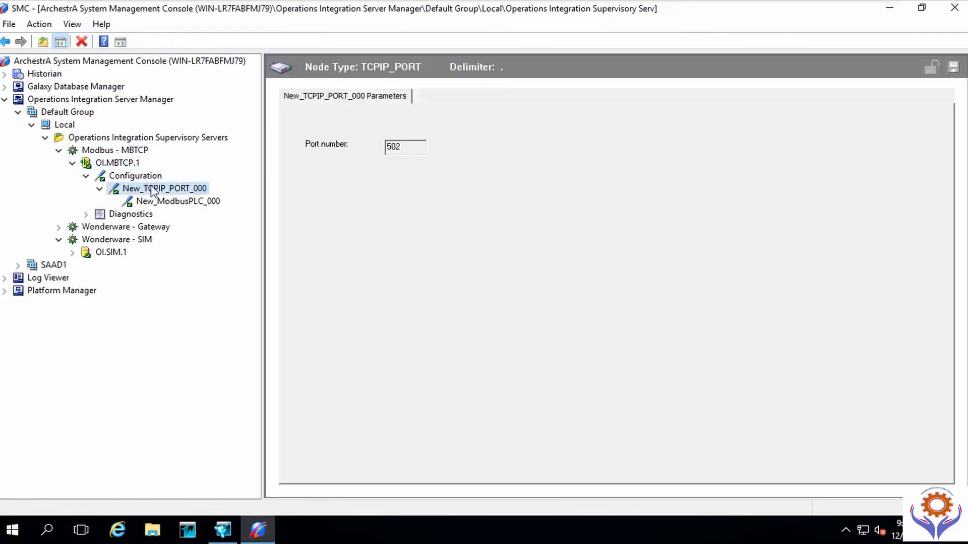
right_click(152, 189)
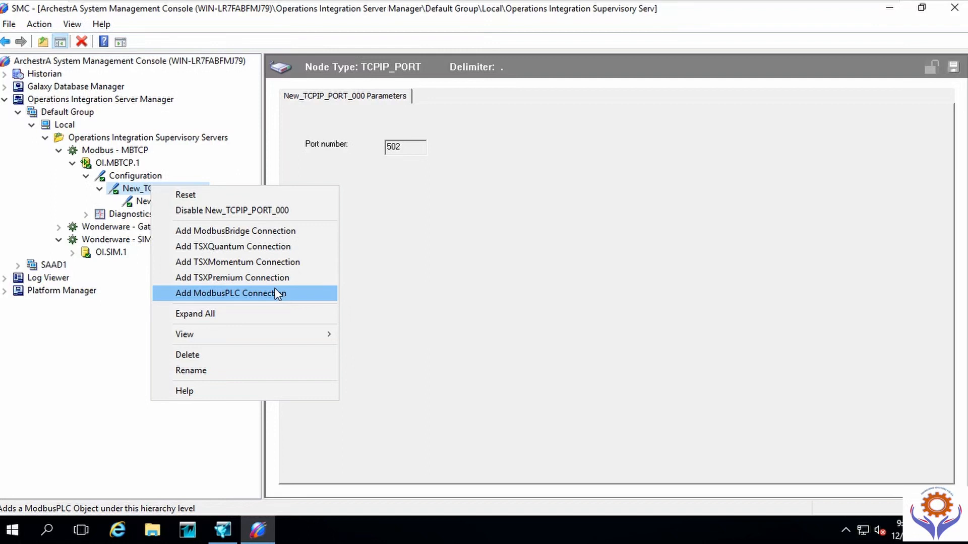
click(252, 247)
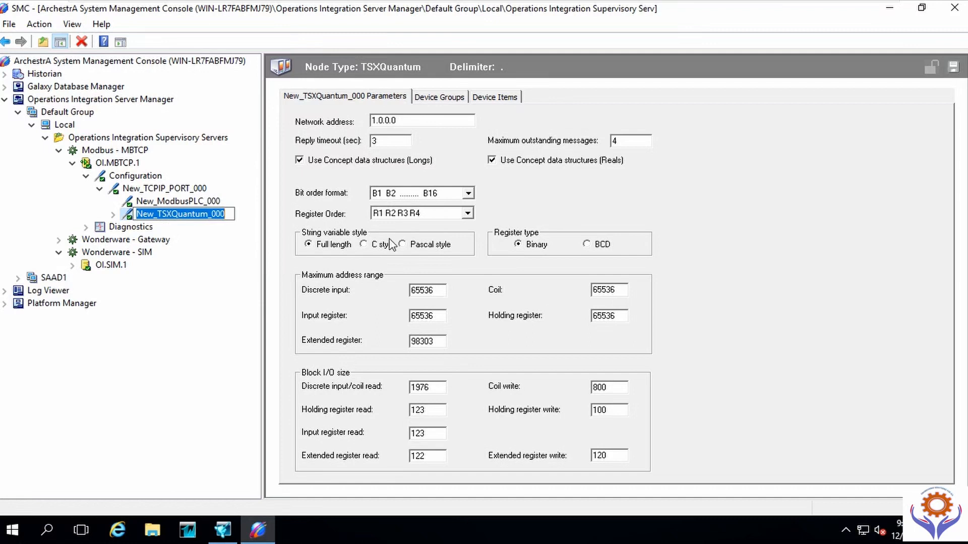
click(583, 187)
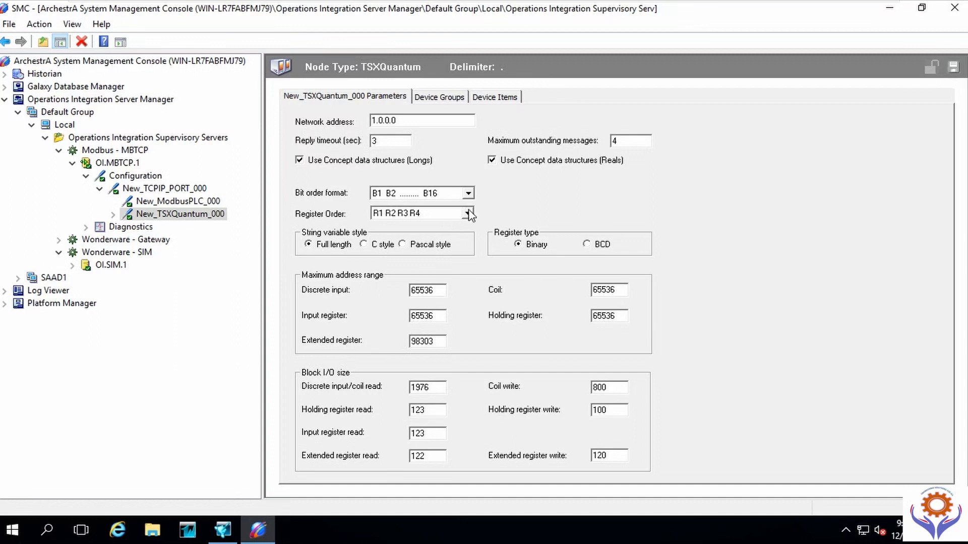
Step: Look over the connection types that can be added under New_TCPIP_PORT_000 without adding another one
click(173, 190)
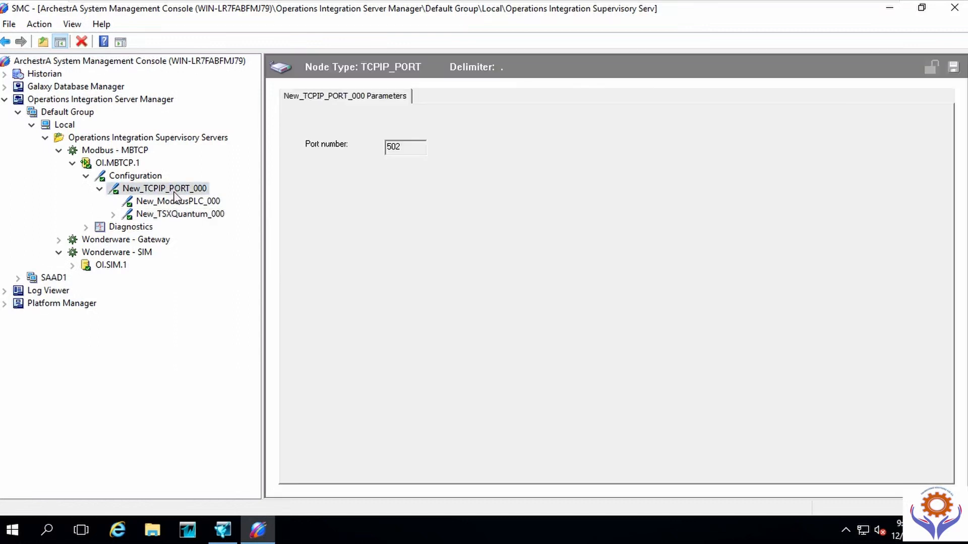
right_click(174, 193)
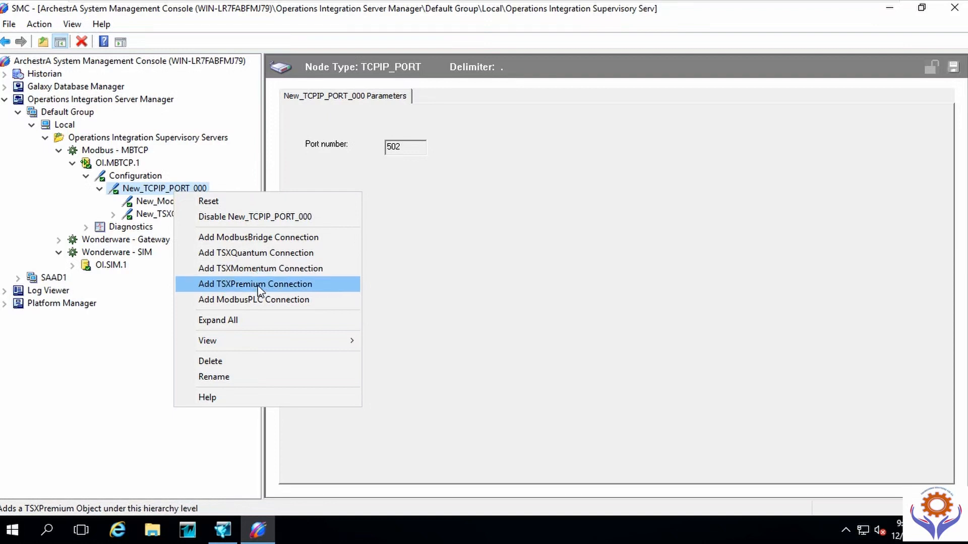
click(145, 291)
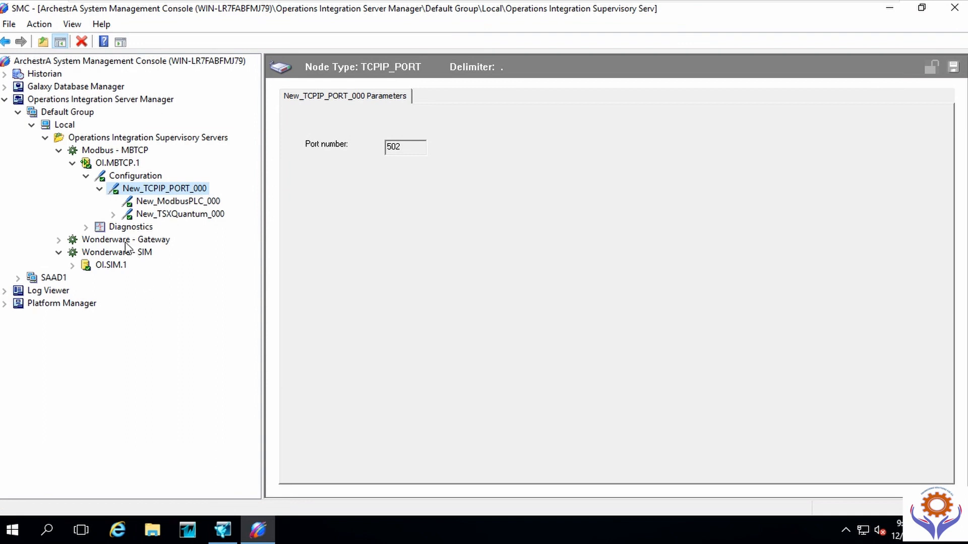
Step: Expand the OI.MBTCP.1 Diagnostics with its Client Groups, and the Log Viewer
click(86, 227)
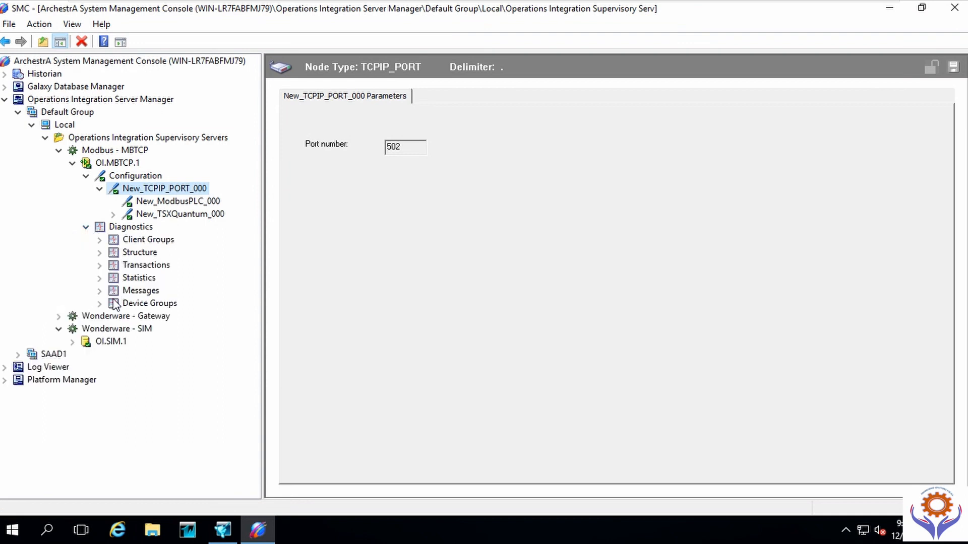
click(100, 240)
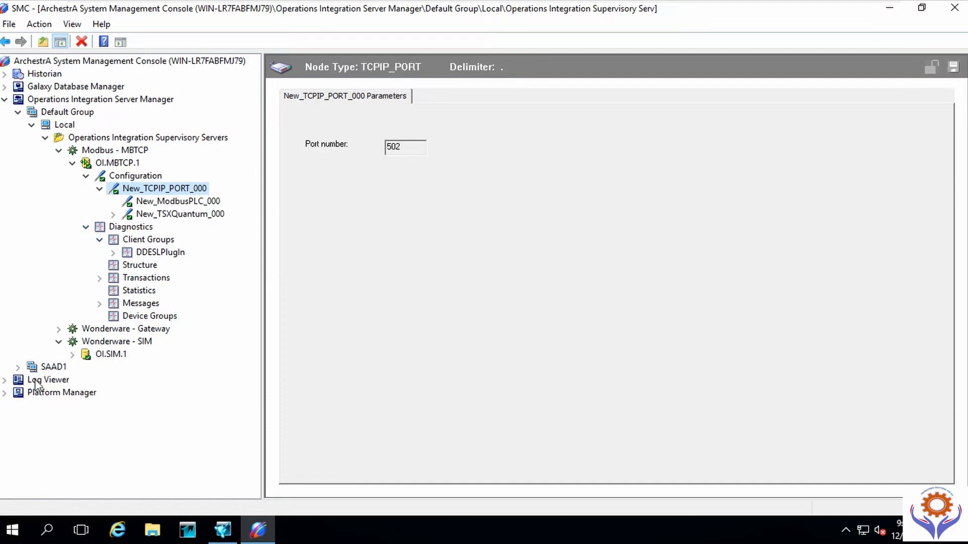
click(6, 381)
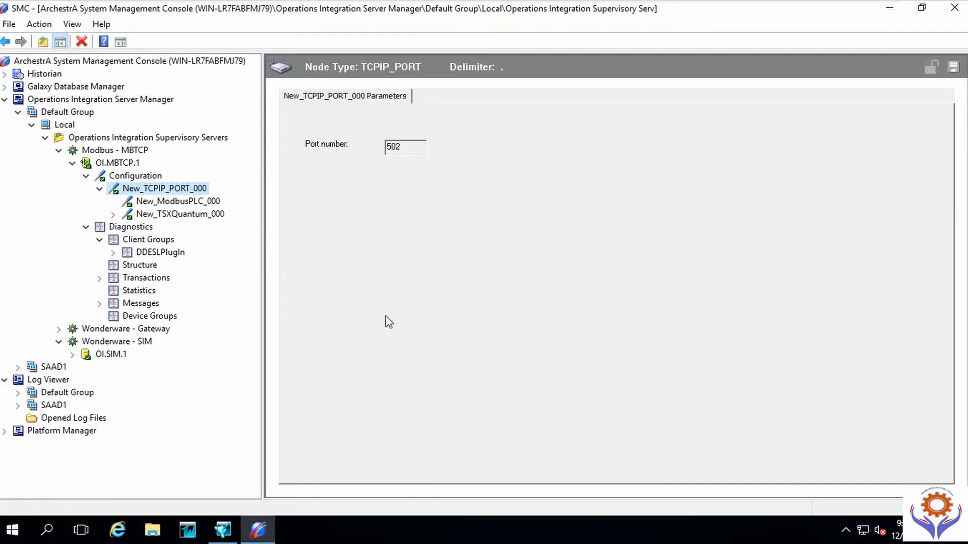
Step: Switch back to InTouch WindowMaker, expand the Configure tools, and enlarge the Classic View and its Tools area
click(891, 10)
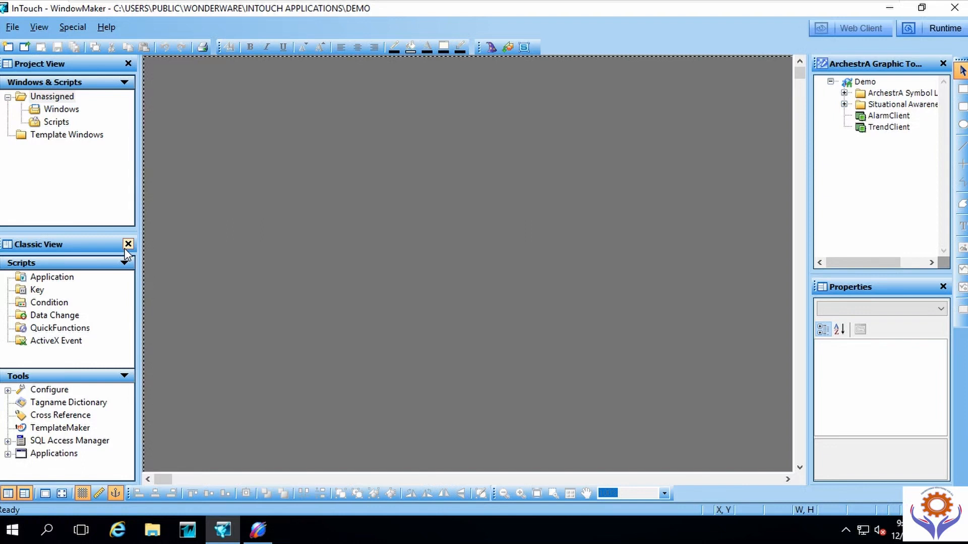
click(8, 391)
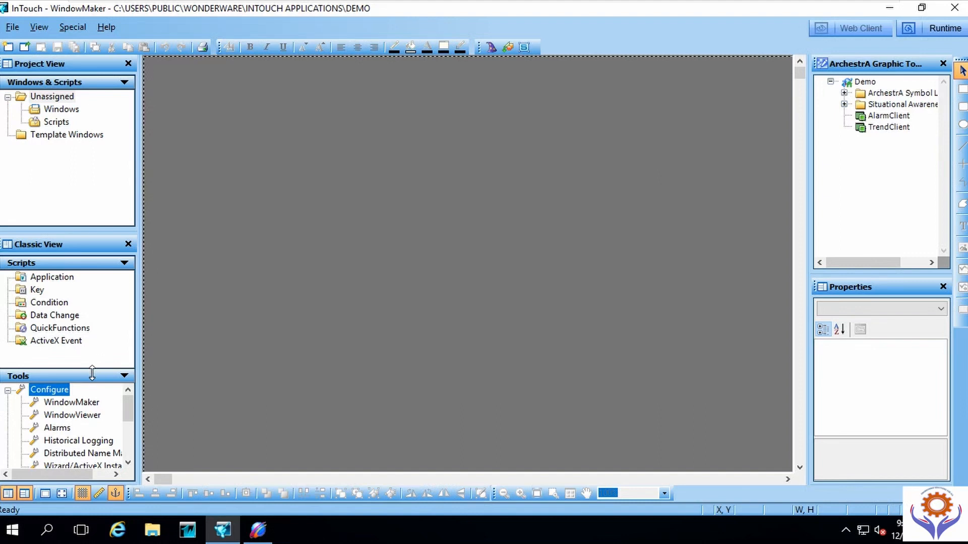
drag(92, 372, 92, 356)
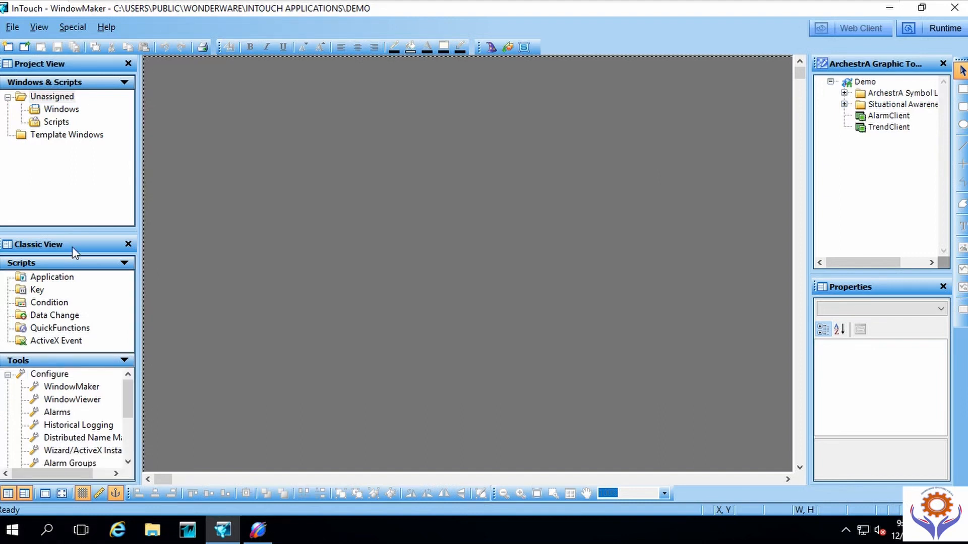
drag(70, 231, 68, 162)
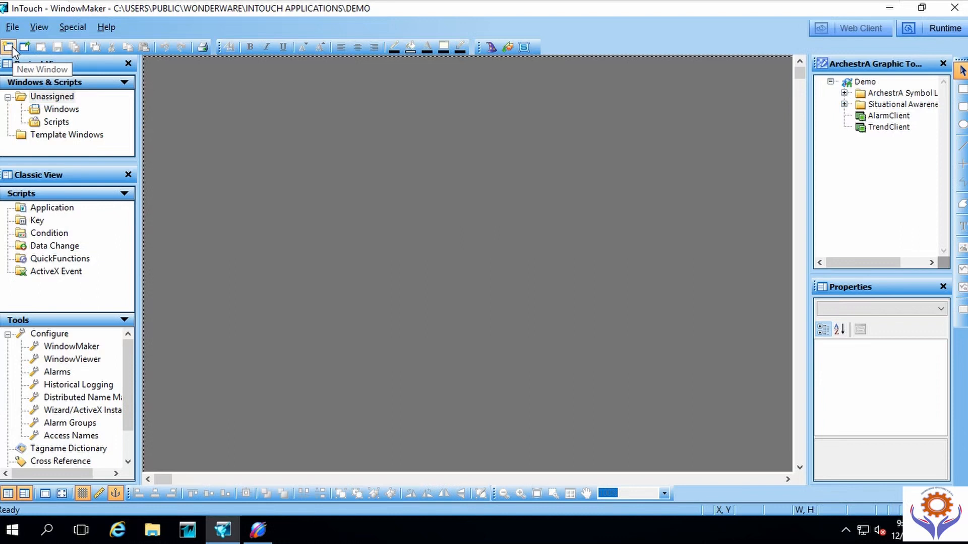
Step: Start a new window in the Unassigned Windows folder and name it Pumping Station
click(41, 97)
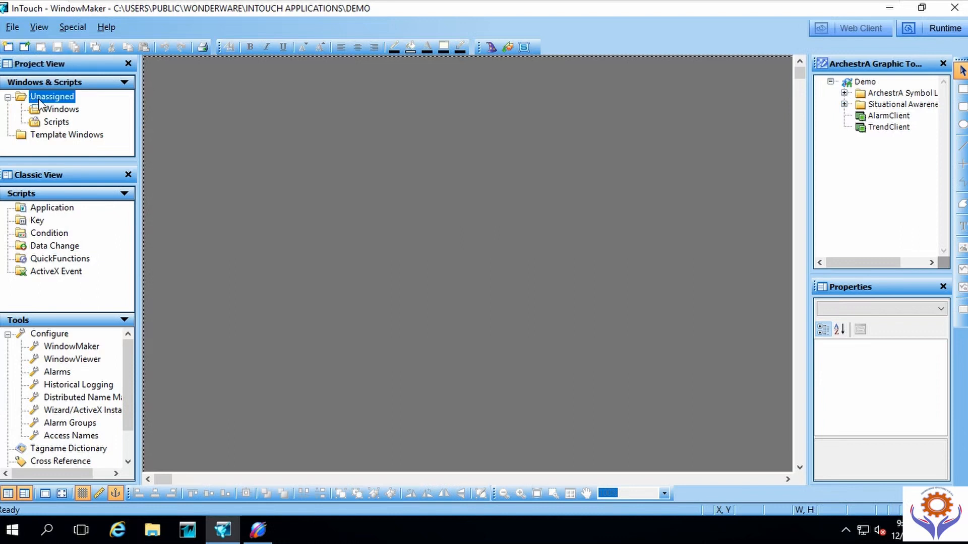
right_click(51, 109)
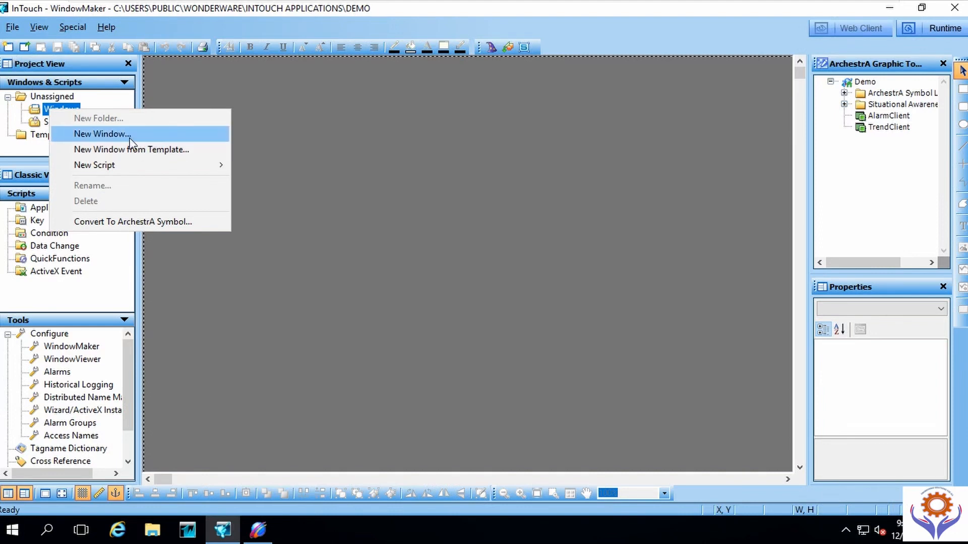
click(102, 135)
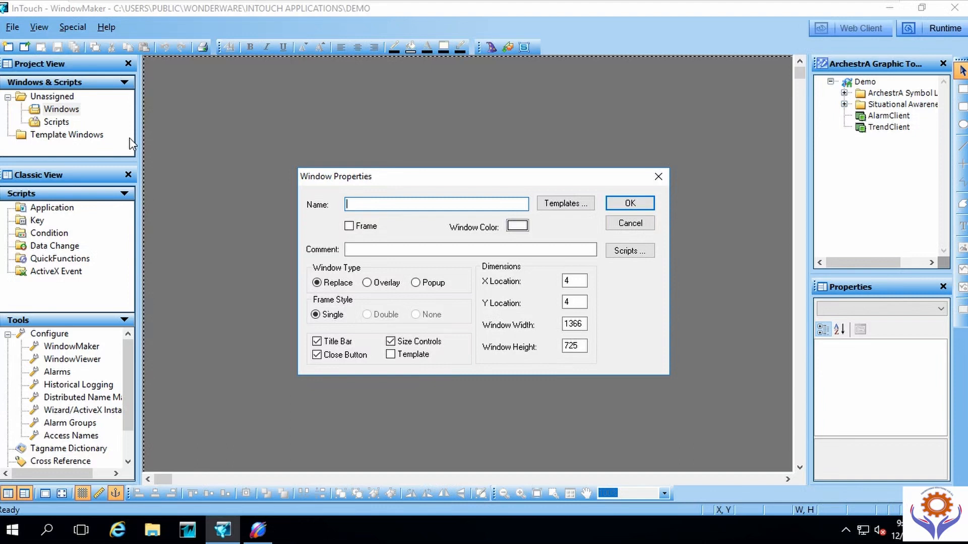
text(Pumping Station)
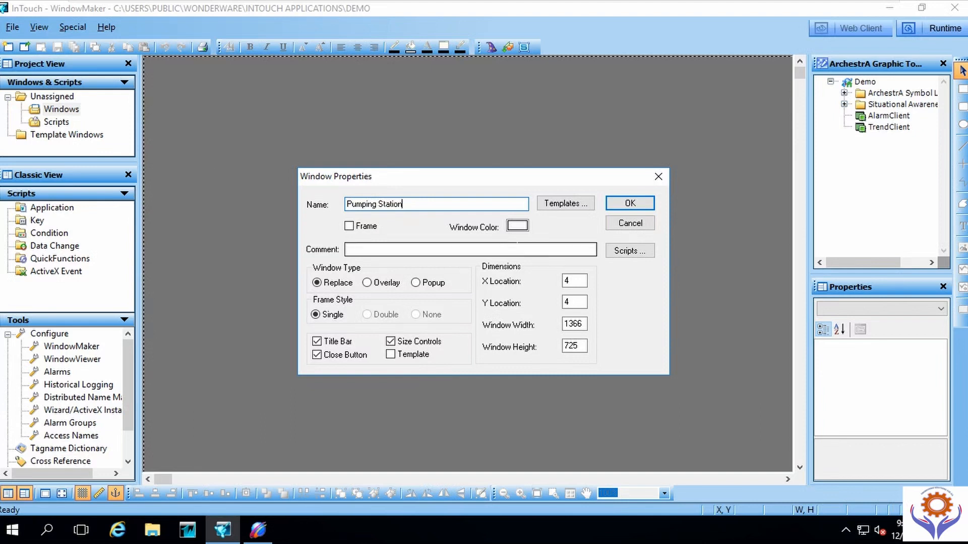
Step: Look at the window color palette and dimensions, and create the window with its white color and 1366 by 725 size
click(519, 227)
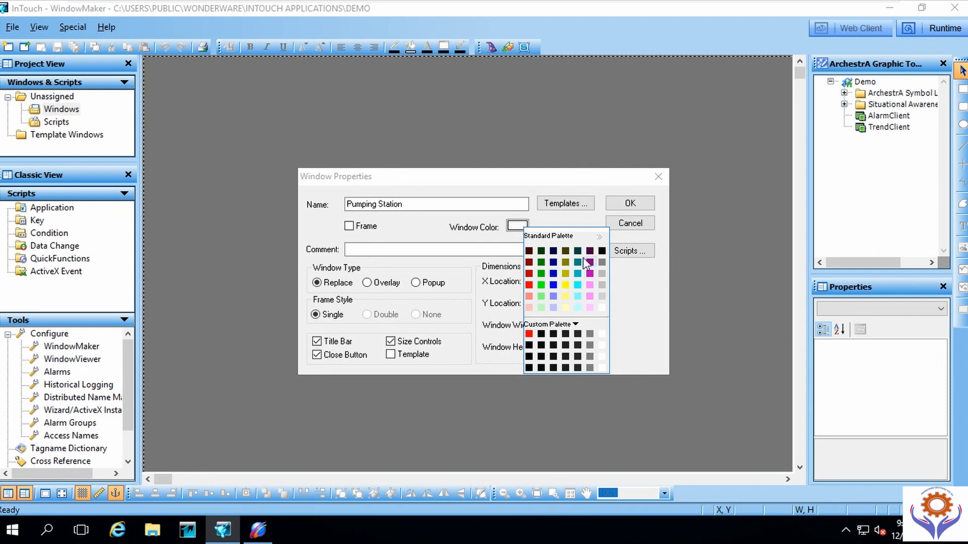
click(547, 223)
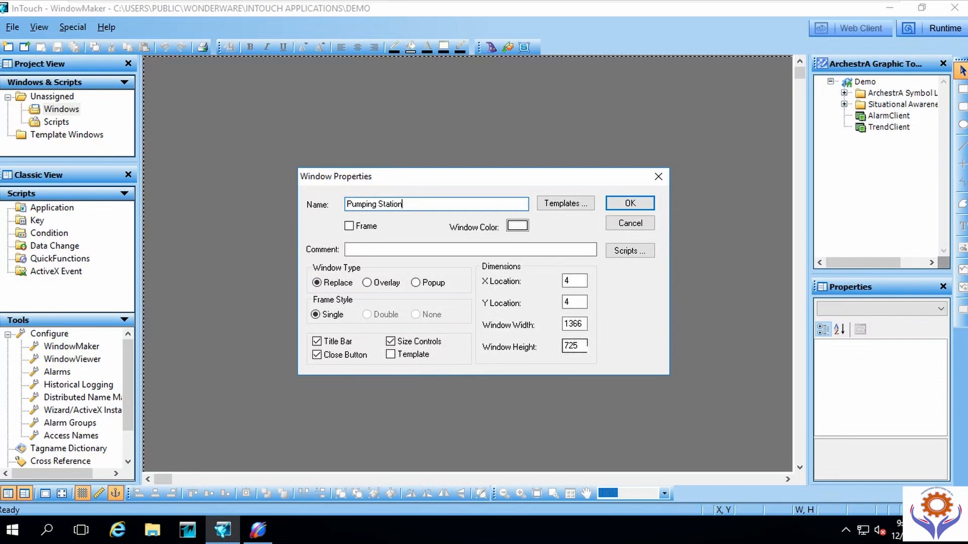
drag(583, 347, 558, 323)
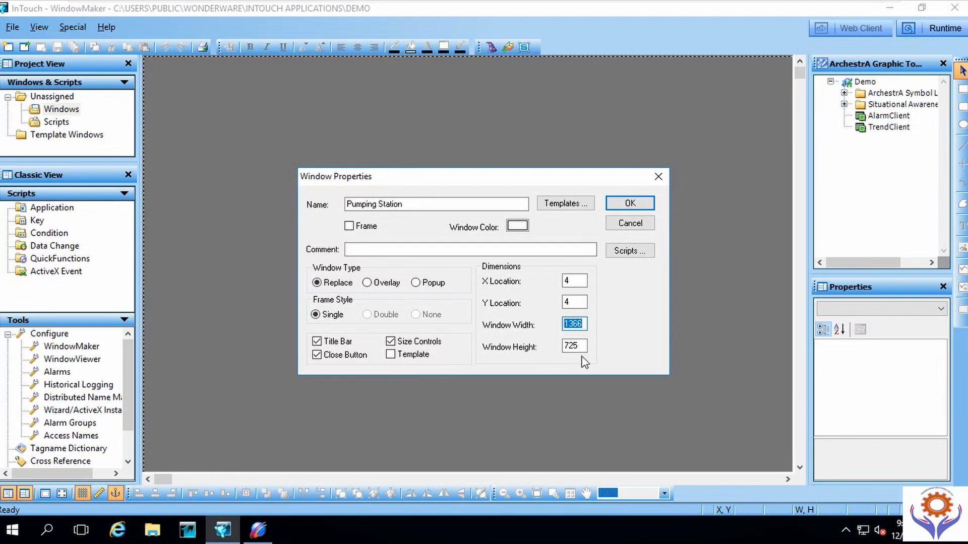
click(583, 324)
drag(583, 324, 563, 327)
click(578, 346)
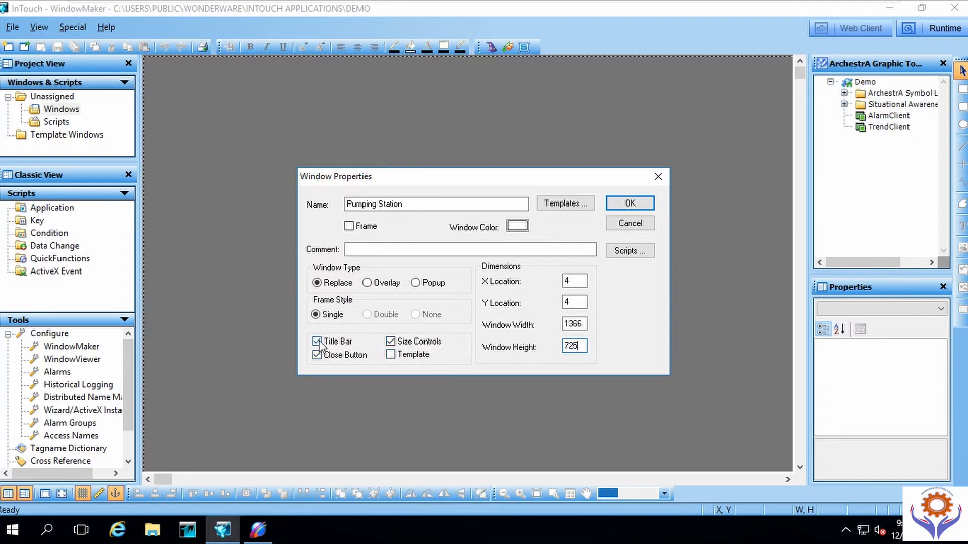
click(624, 204)
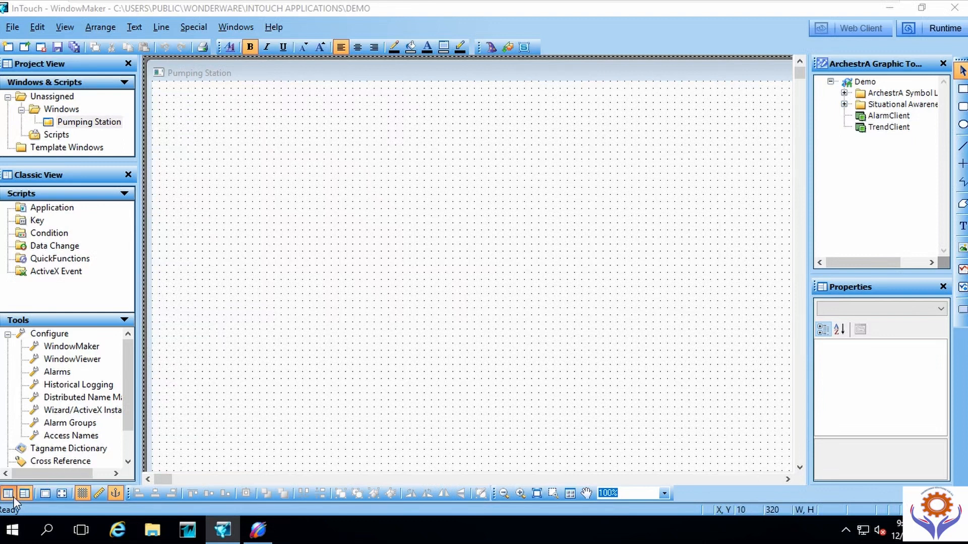
Step: Hide the grid in the Pumping Station window, and show the ruler briefly before hiding it again
click(83, 493)
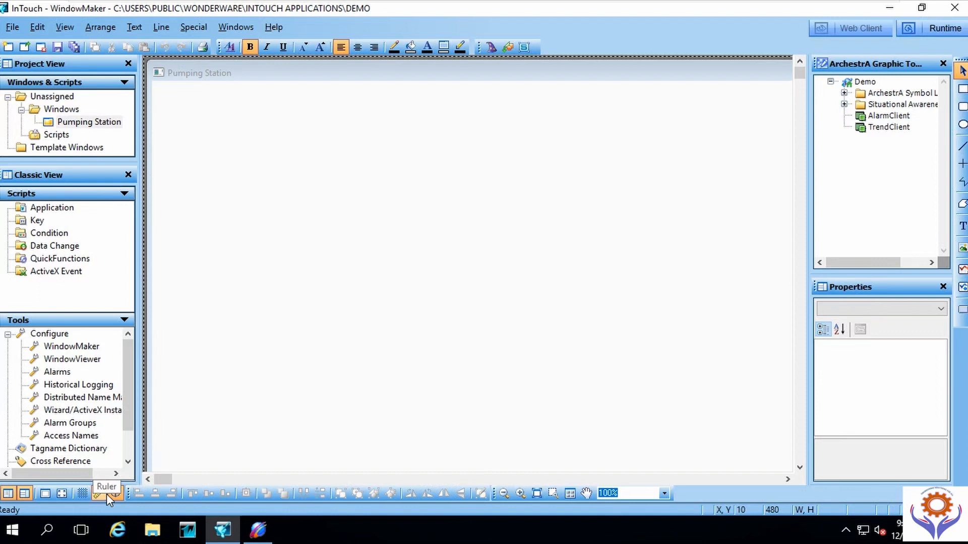
click(99, 493)
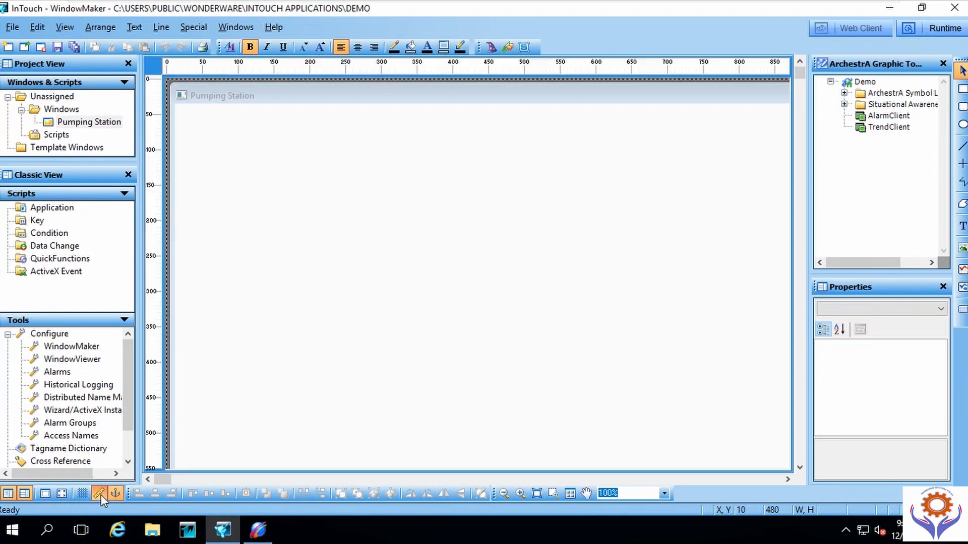
click(101, 495)
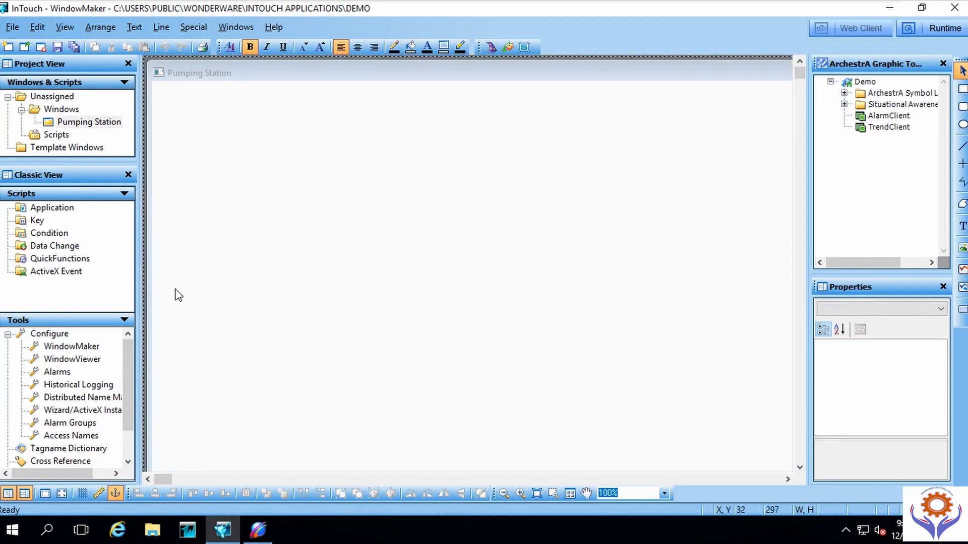
Step: Review the Pumping Station window's properties without changing them, and lower the window's upper edge to a height of about 710
right_click(200, 144)
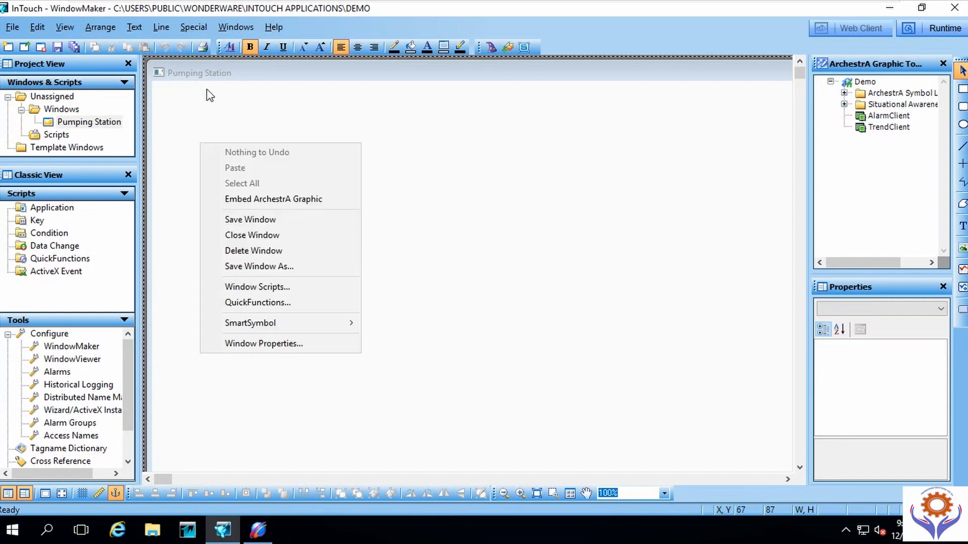
click(256, 342)
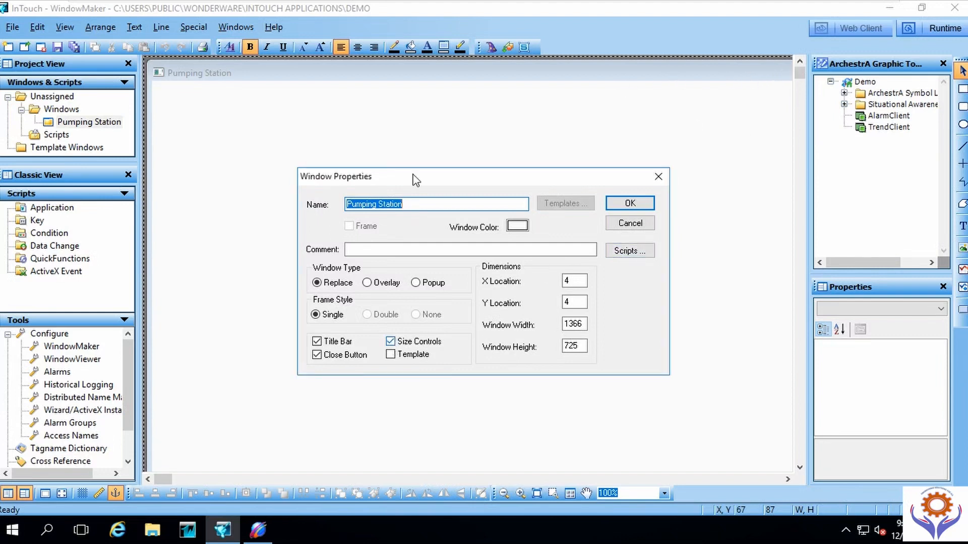
click(625, 228)
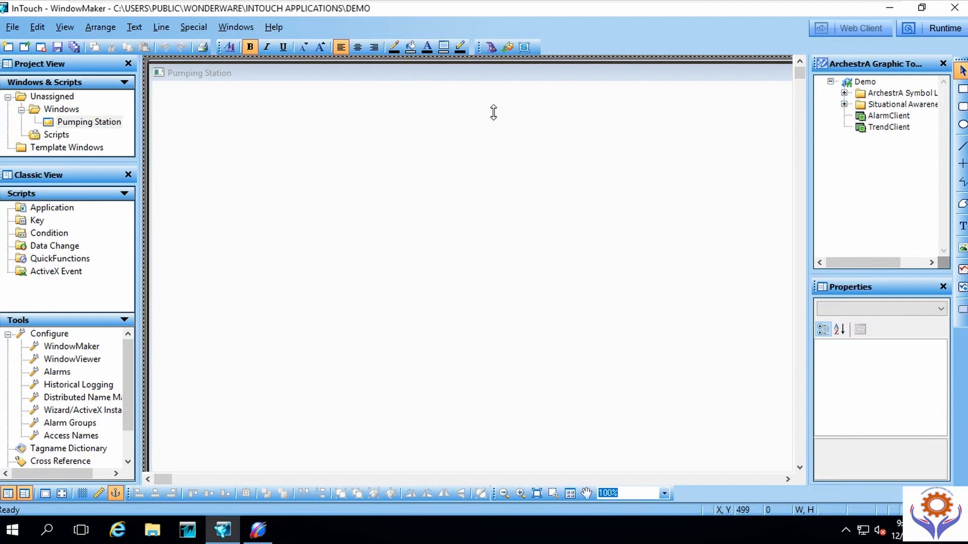
mouse_move(477, 62)
mouse_down()
mouse_move(477, 85)
mouse_move(476, 76)
mouse_up()
Step: Disable Size Controls in the Pumping Station window's properties
right_click(463, 168)
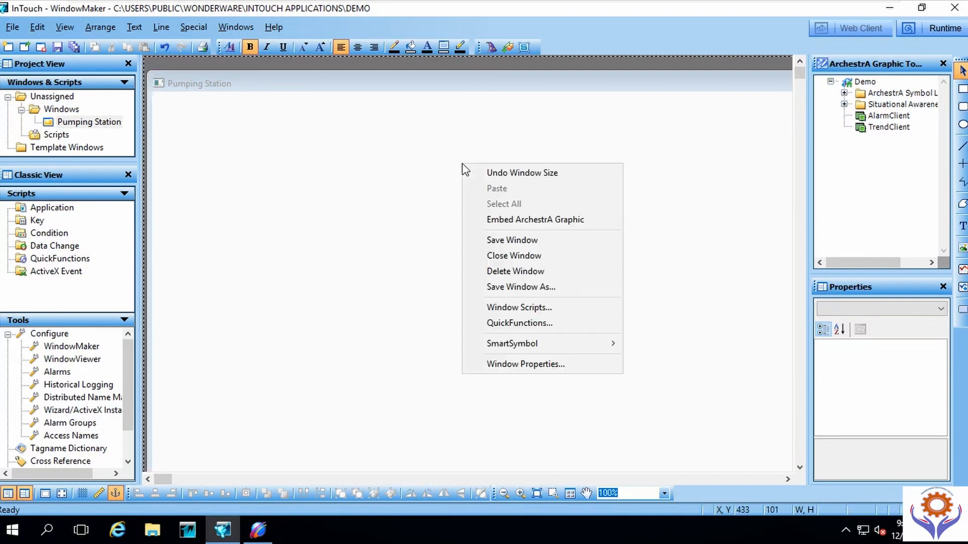
click(514, 362)
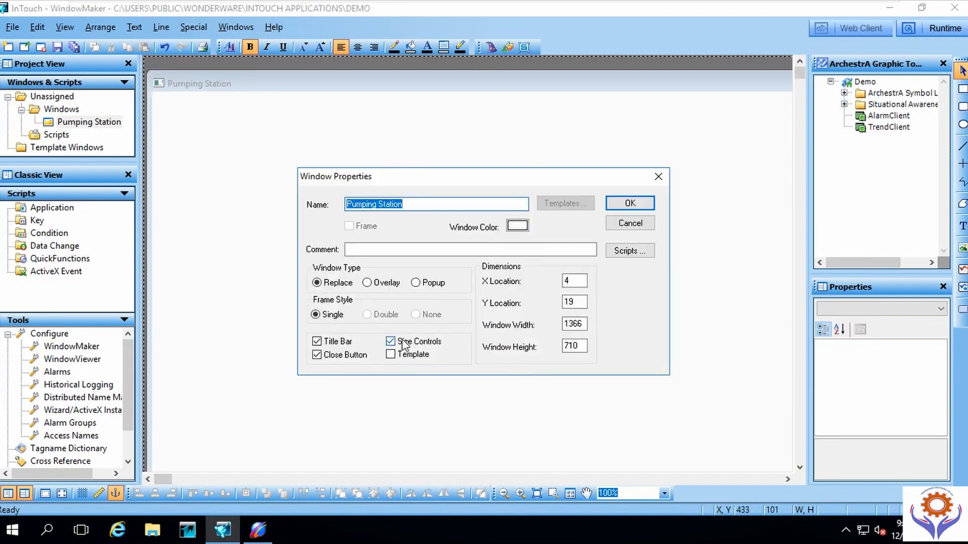
click(391, 354)
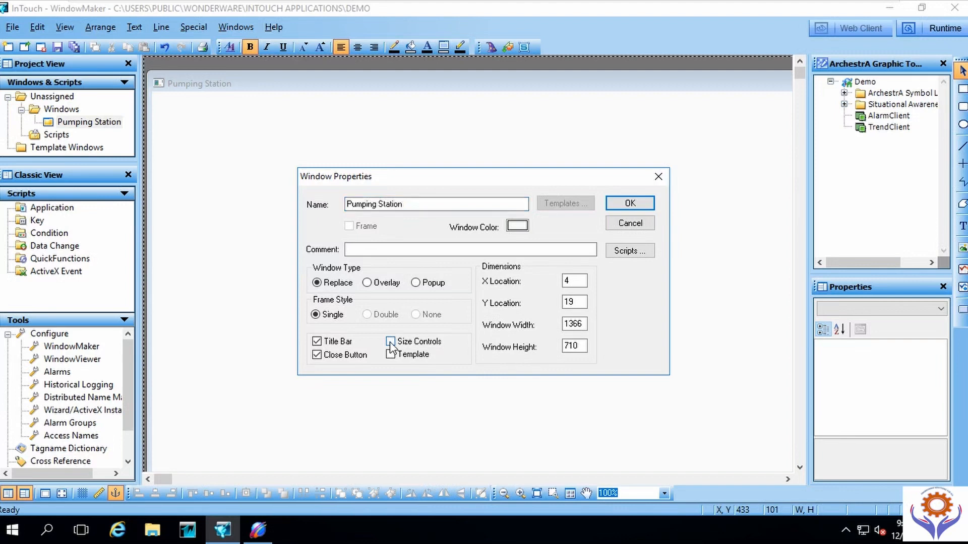
click(630, 203)
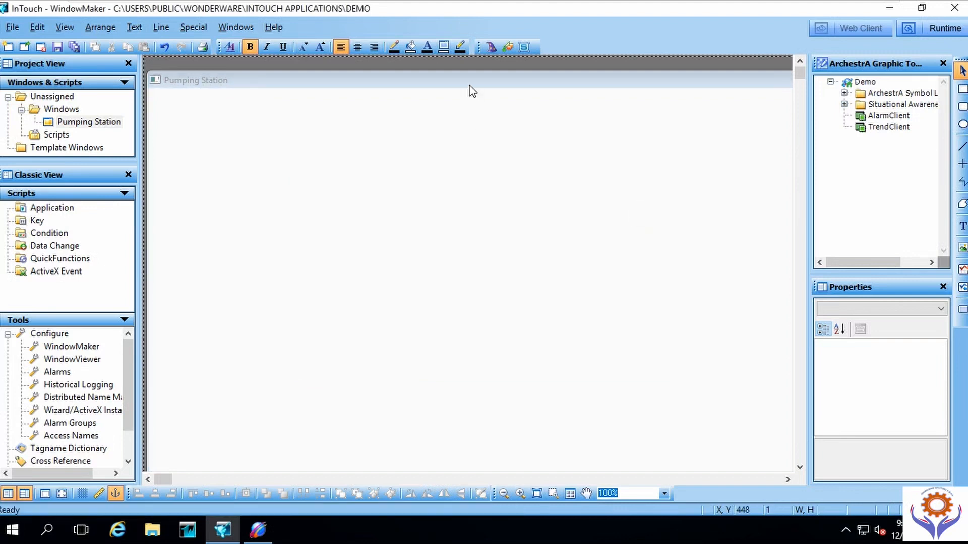
Step: Enable Size Controls again for the Pumping Station window
right_click(474, 142)
click(517, 343)
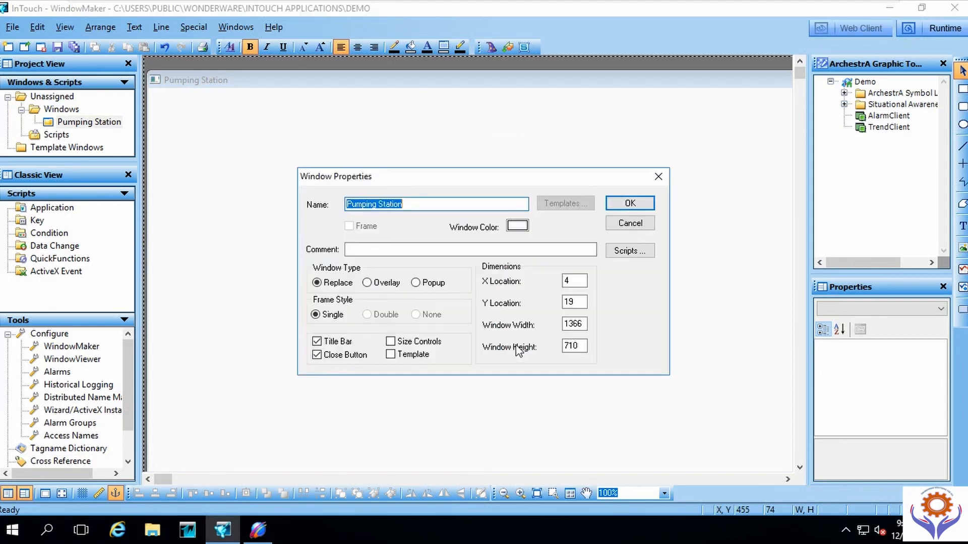
click(410, 345)
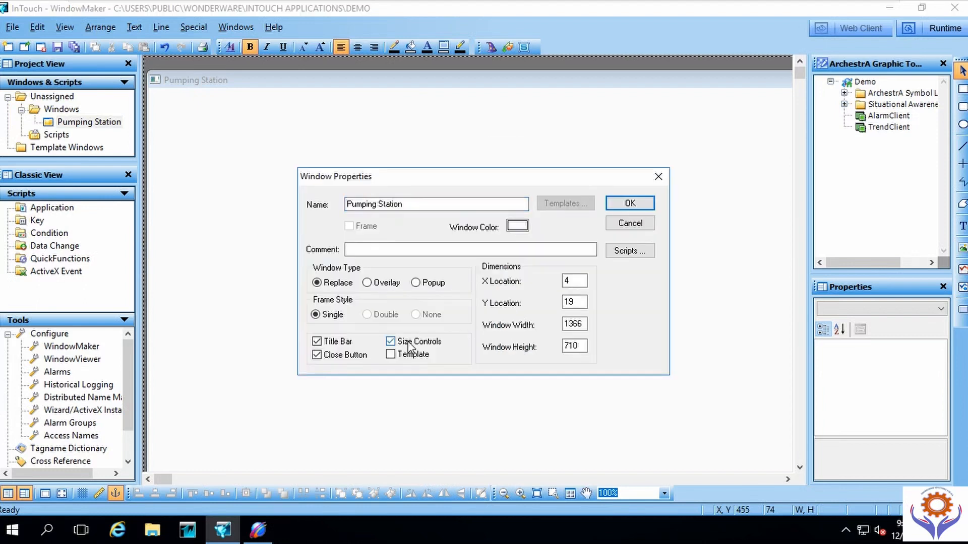
click(636, 206)
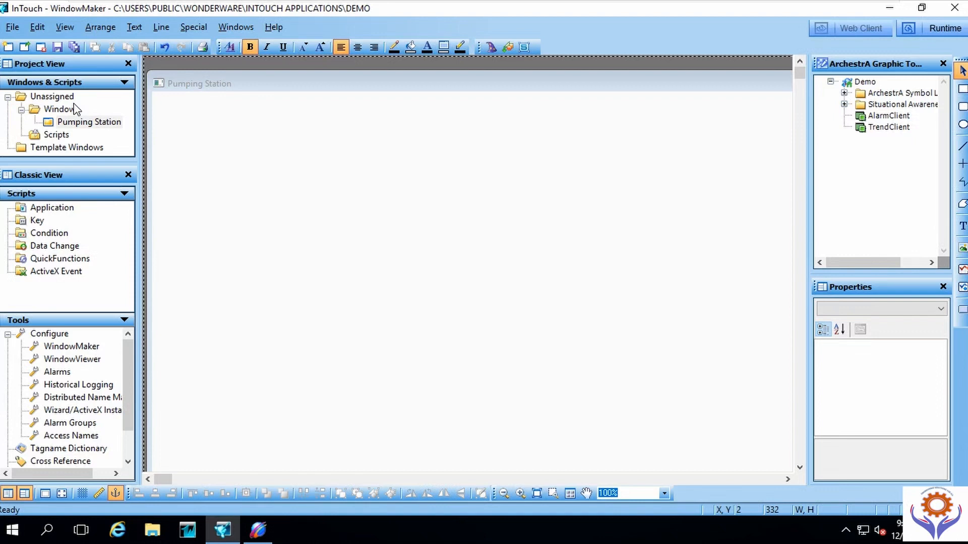
Step: Collapse the Scripts section and the Configure tools in Classic View, and enlarge the Project View area
click(125, 194)
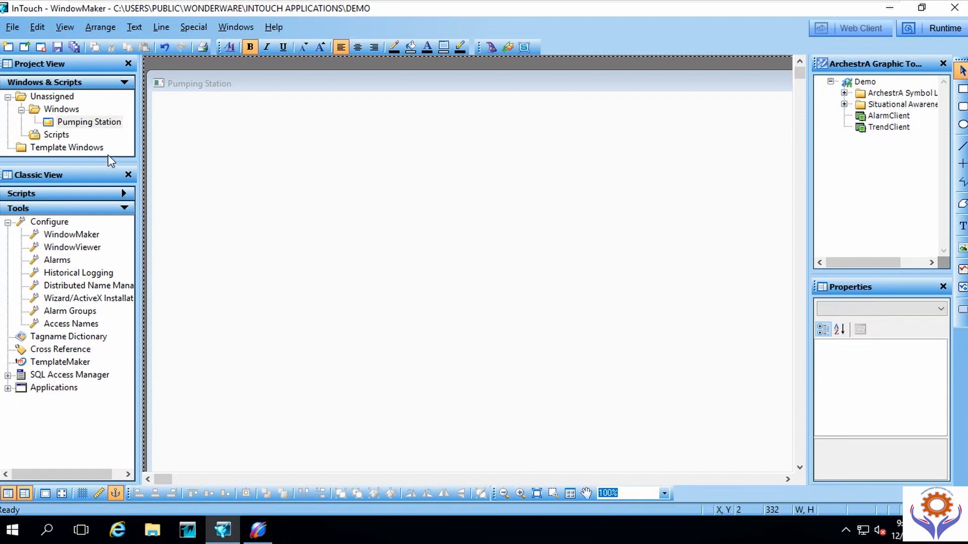
drag(103, 229, 103, 230)
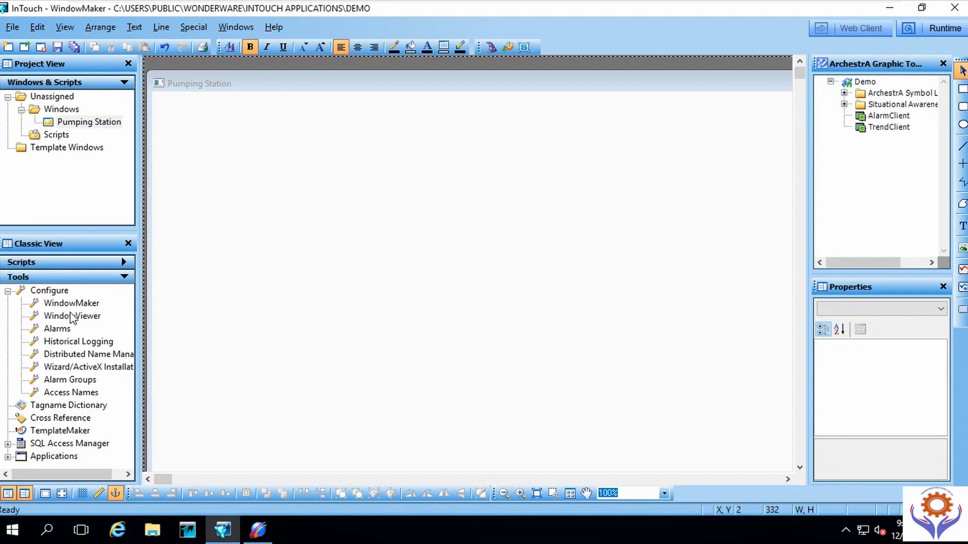
click(9, 292)
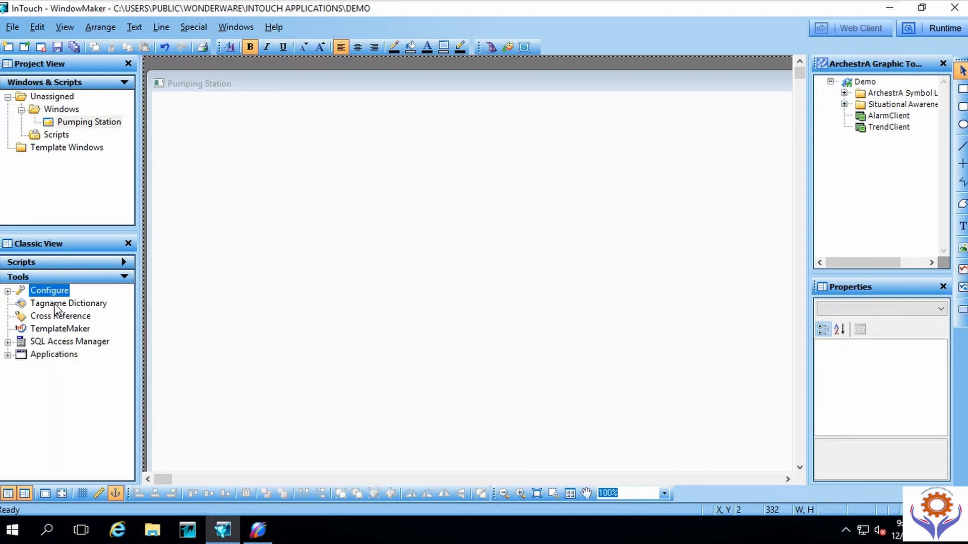
Step: Open the Tagname Dictionary and look through the existing system tags in list view, without selecting another tag
double_click(100, 306)
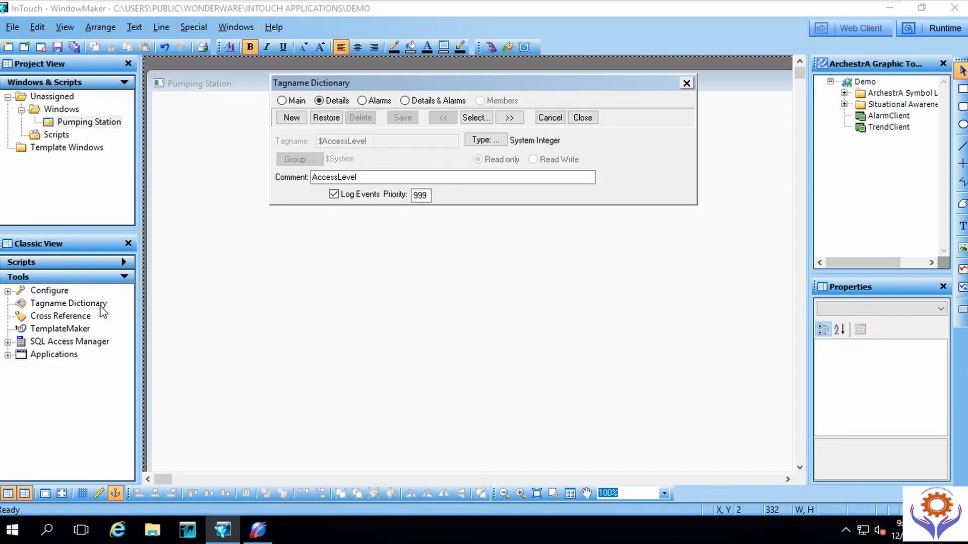
click(476, 118)
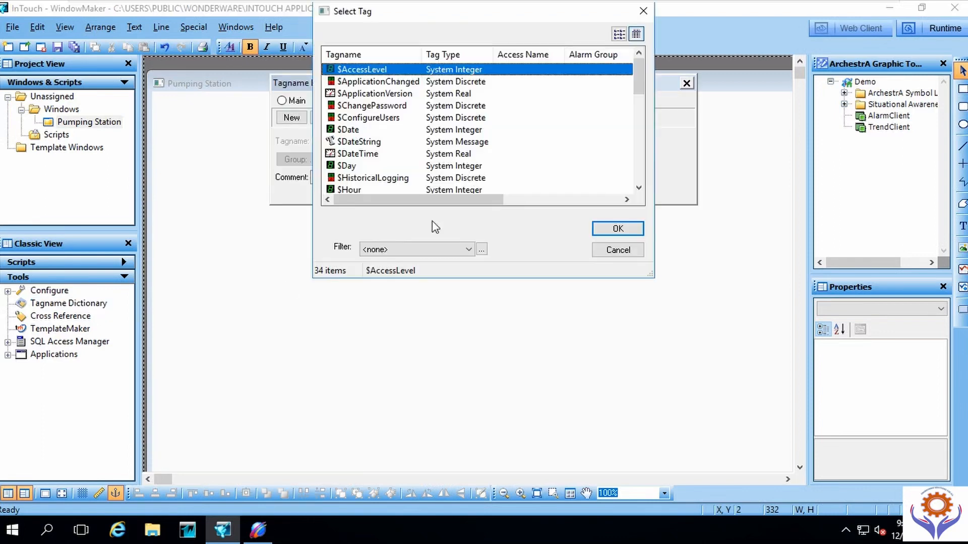
click(619, 34)
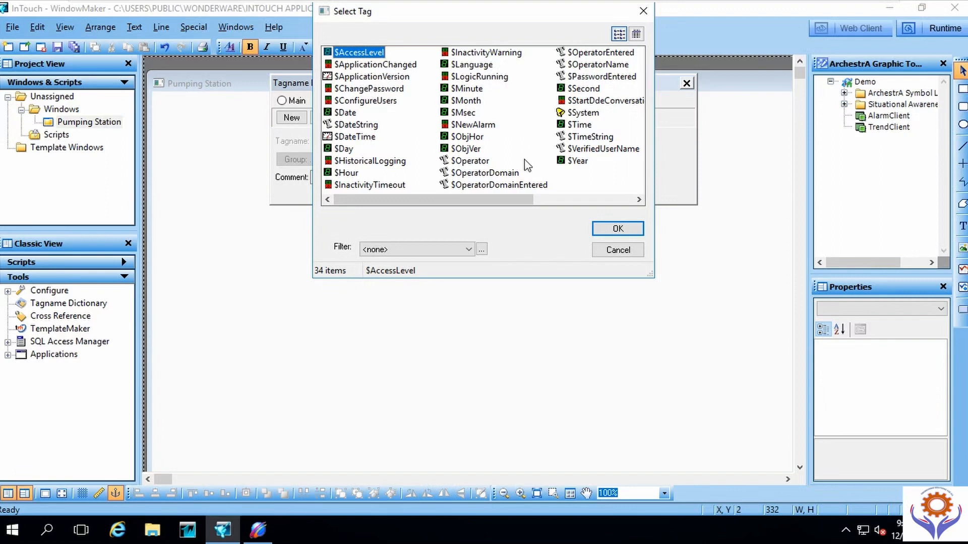
click(609, 252)
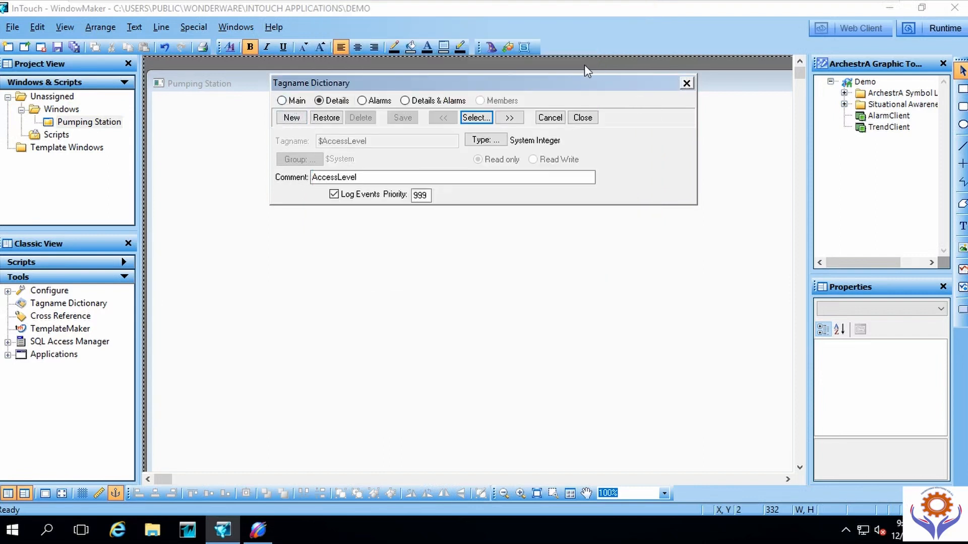
drag(573, 82, 544, 131)
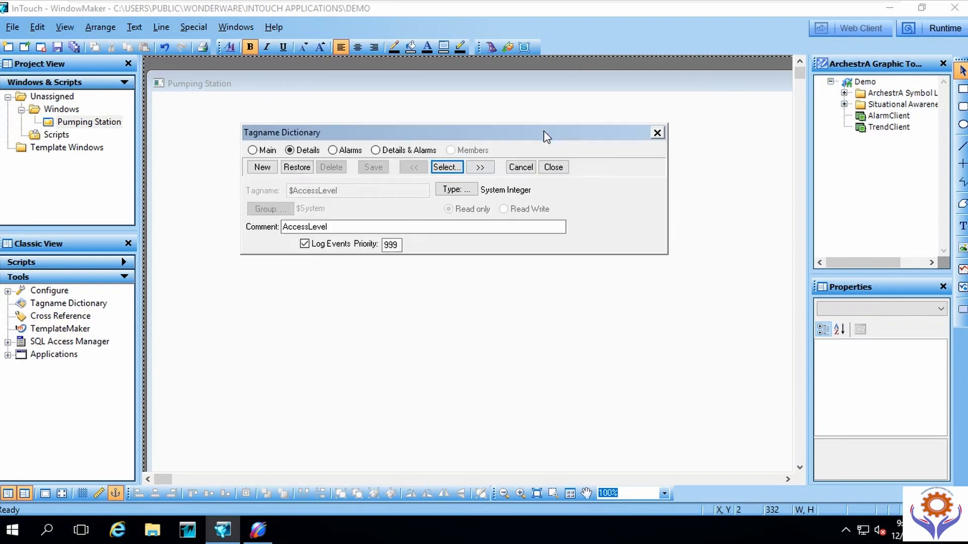
Step: Start a new tag named PUMP1_RUN and set its type to I/O Discrete
click(263, 168)
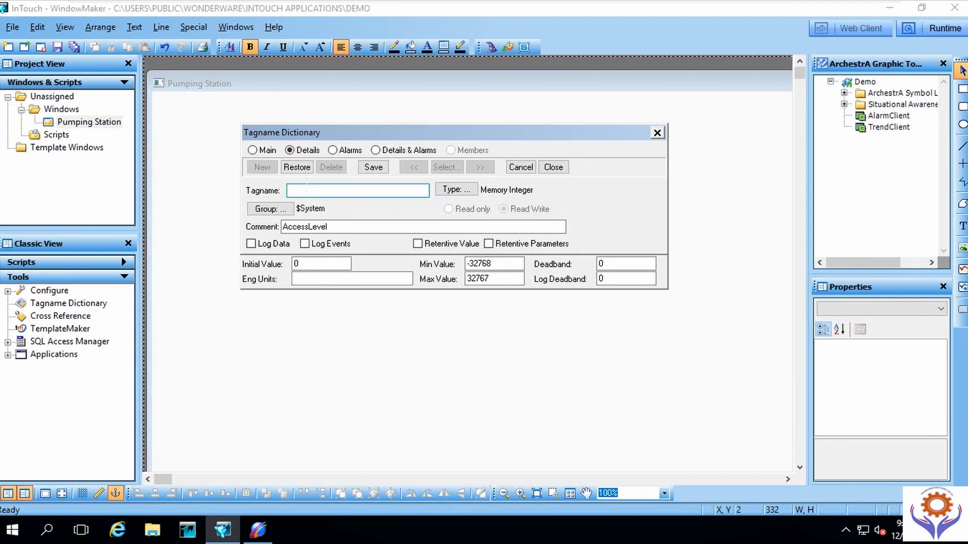
text(PUMP1_RUN)
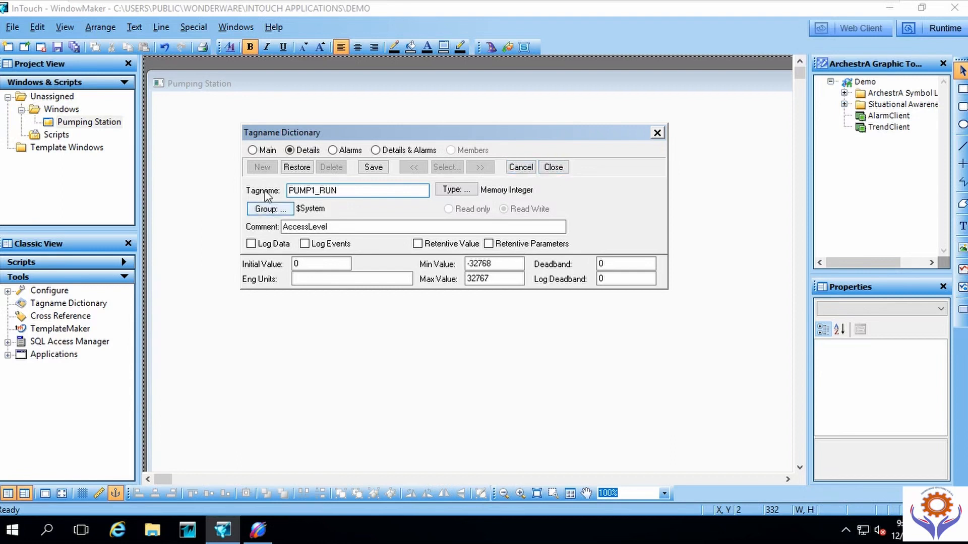
double_click(290, 192)
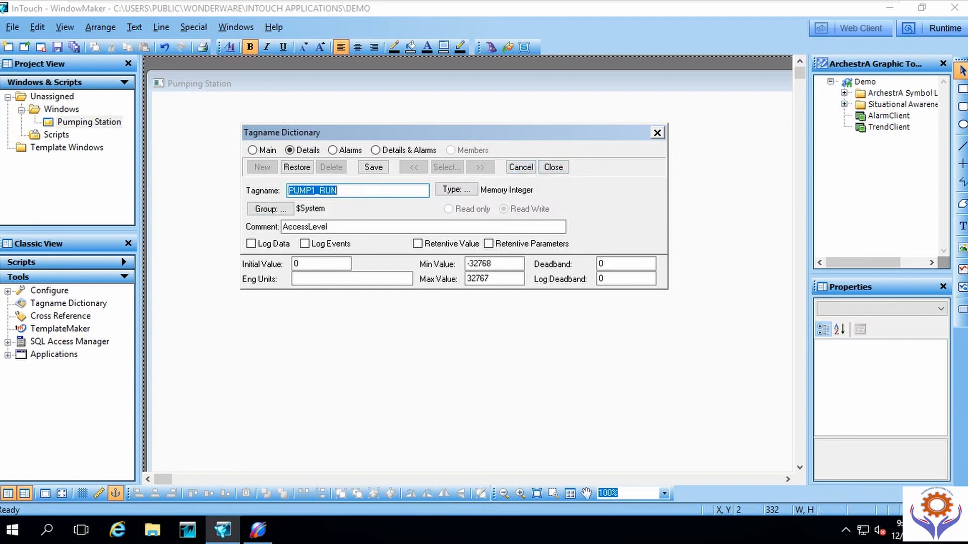
click(456, 190)
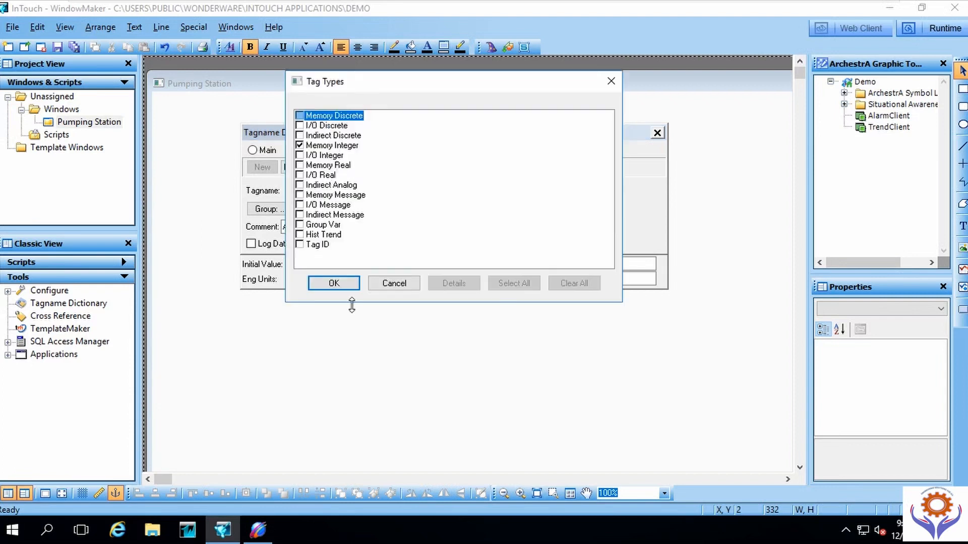
click(300, 126)
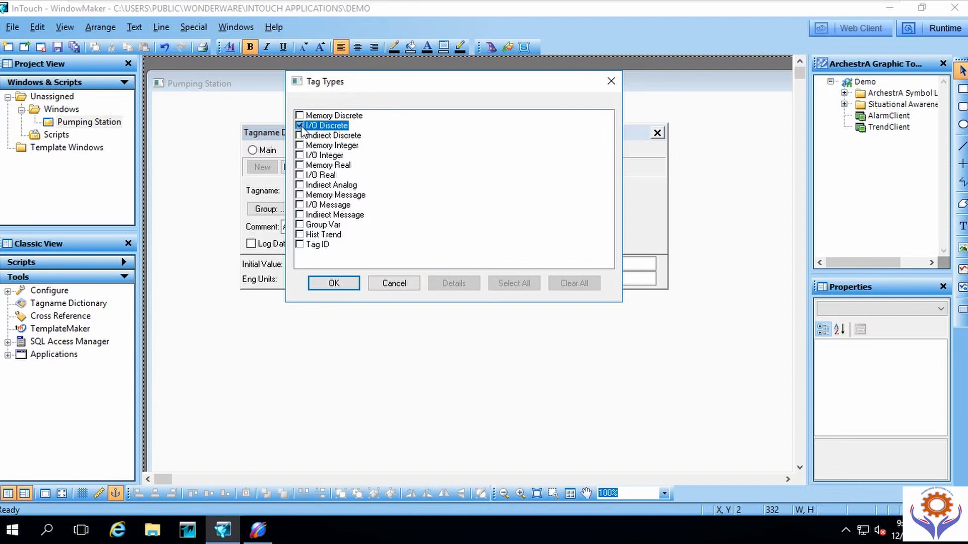
click(334, 284)
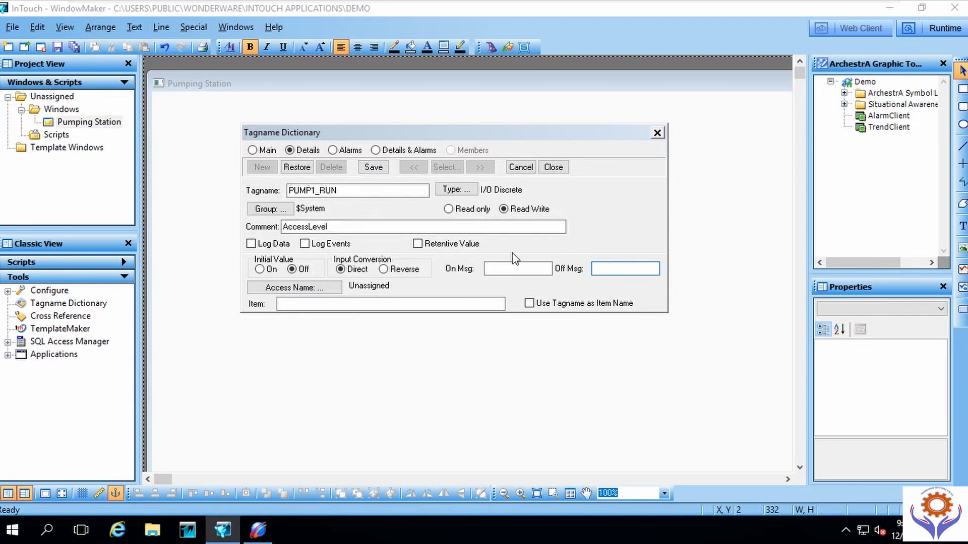
Step: Switch PUMP1_RUN to the I/O Real type to view its fields, and set it back to I/O Discrete
click(465, 193)
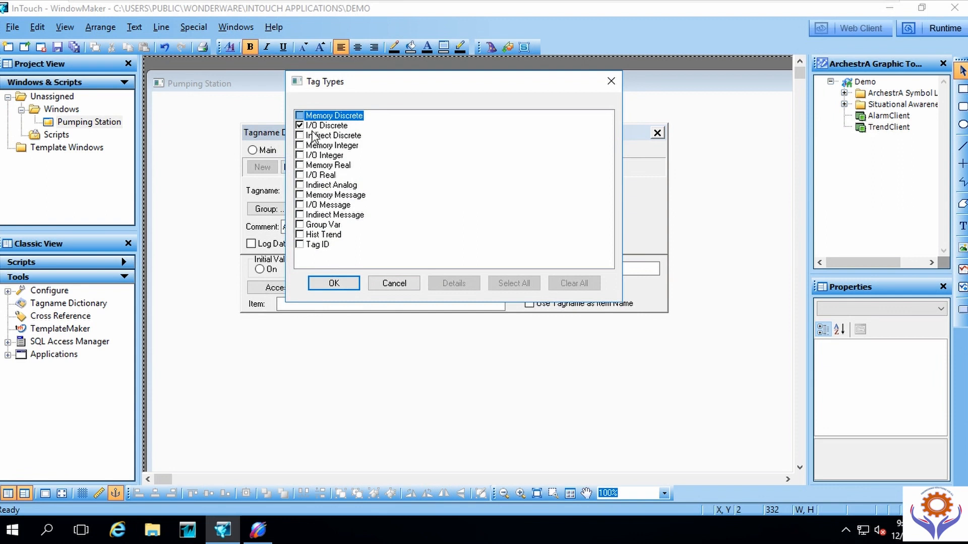
click(301, 176)
click(328, 283)
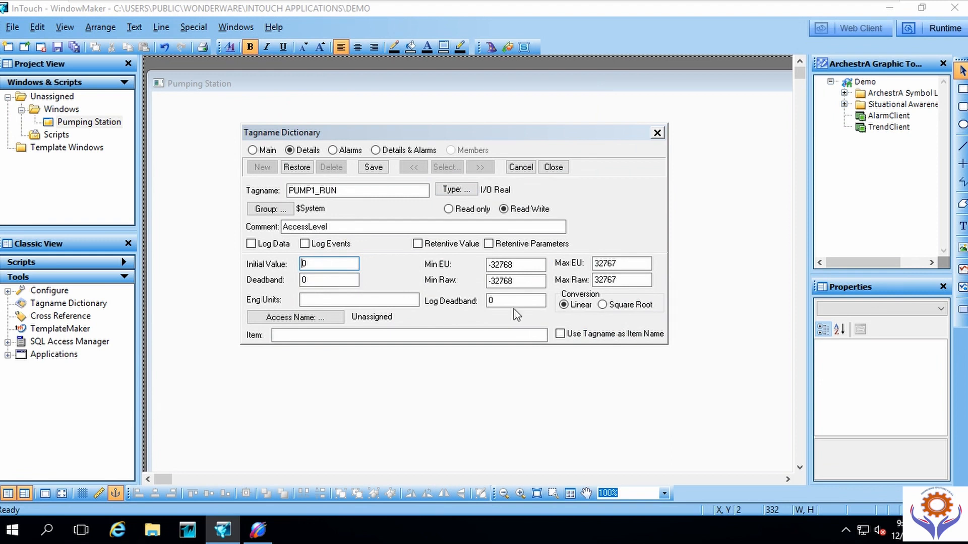
click(456, 189)
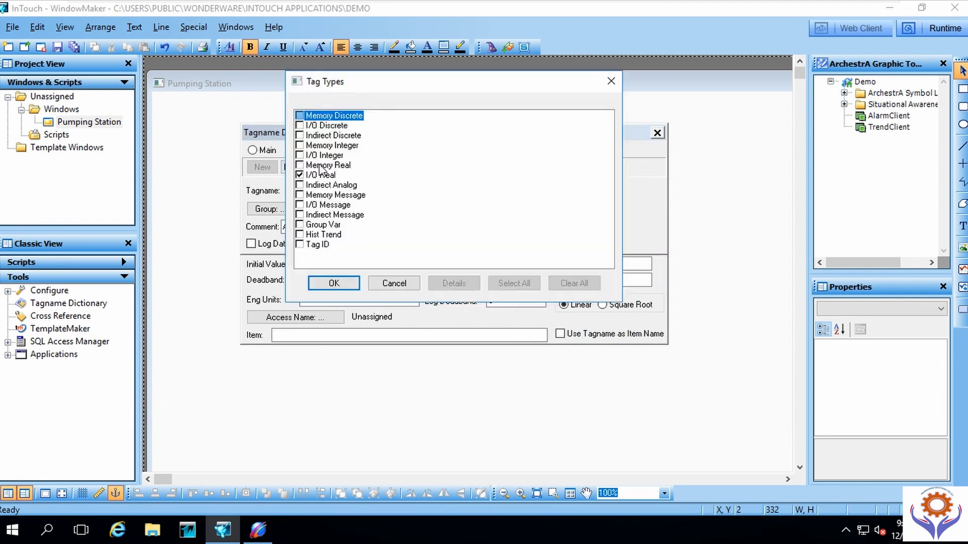
click(303, 126)
click(356, 283)
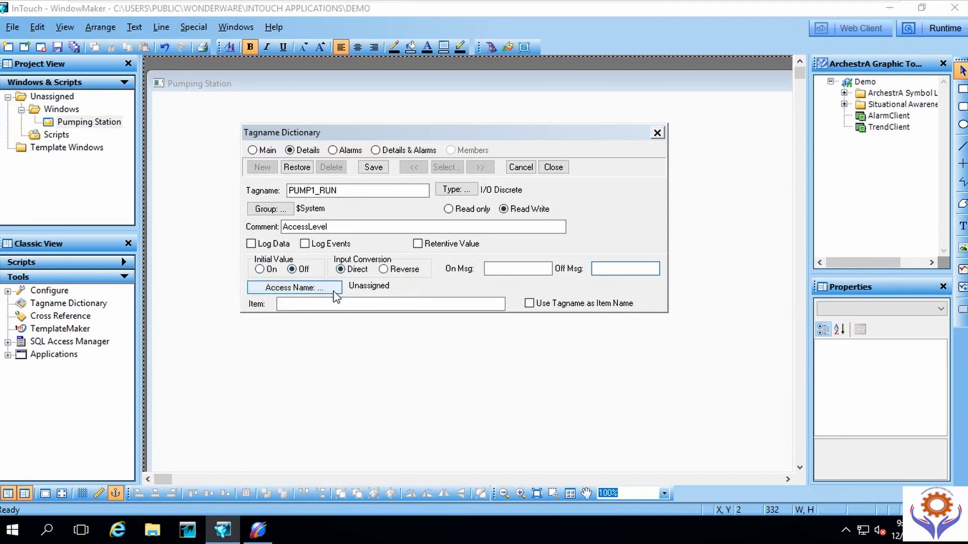
Step: Assign the Galaxy access name to PUMP1_RUN, and briefly check the port configuration in the System Management Console
click(304, 290)
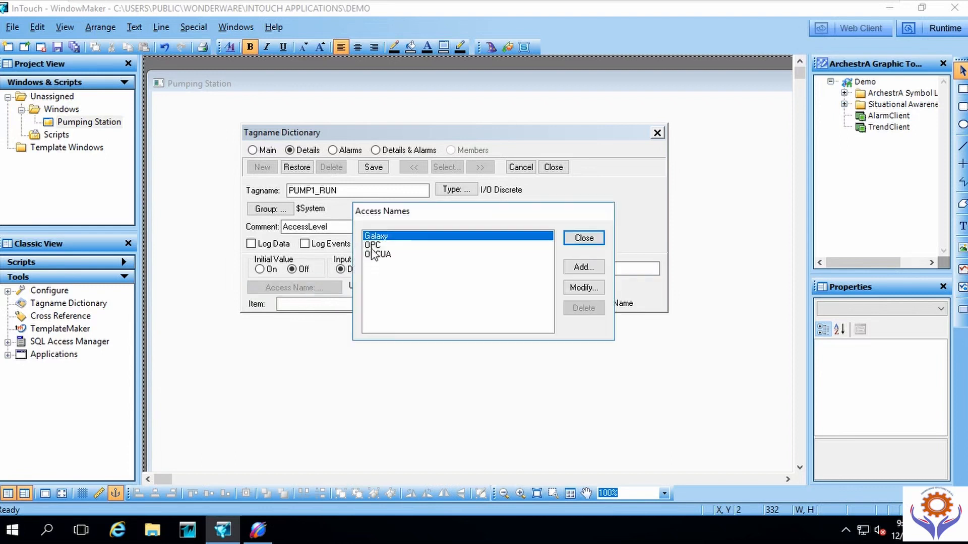
click(580, 236)
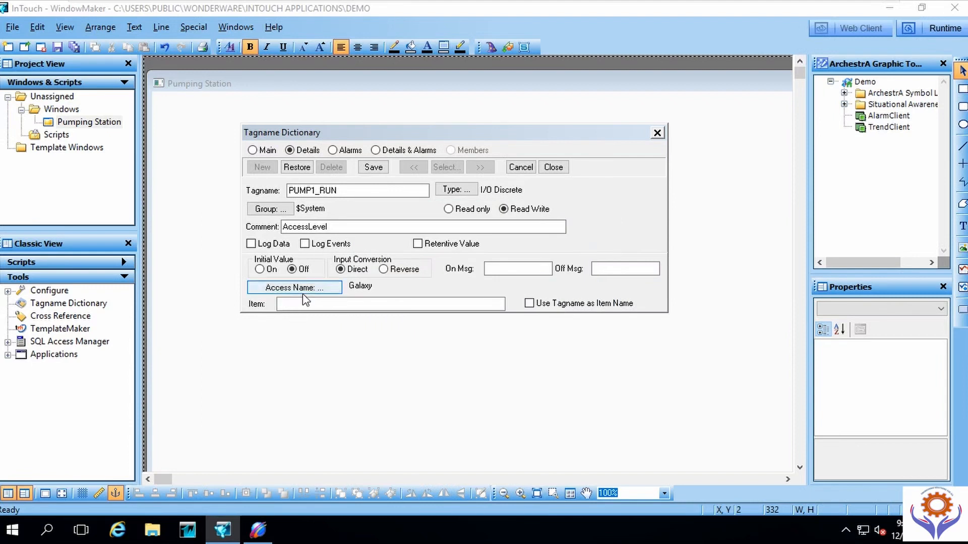
click(266, 538)
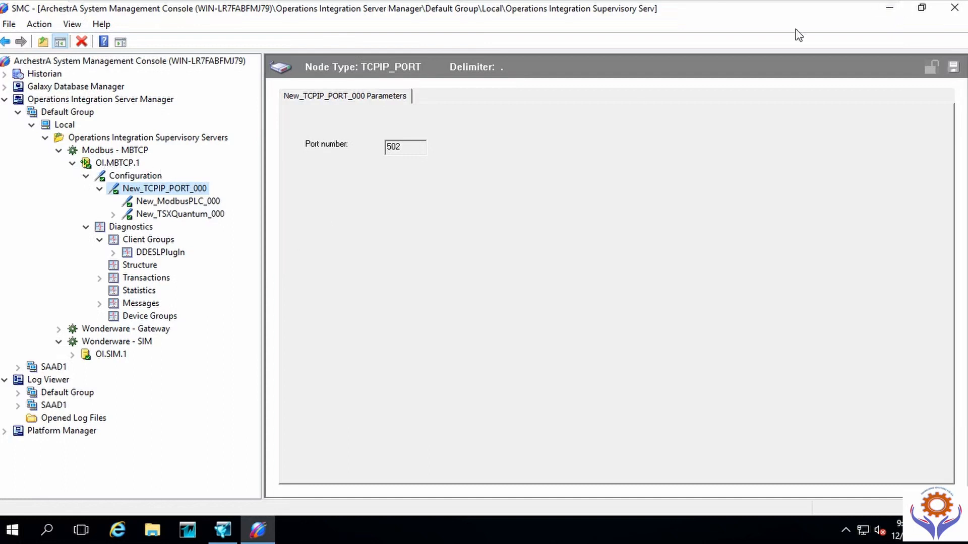
click(891, 10)
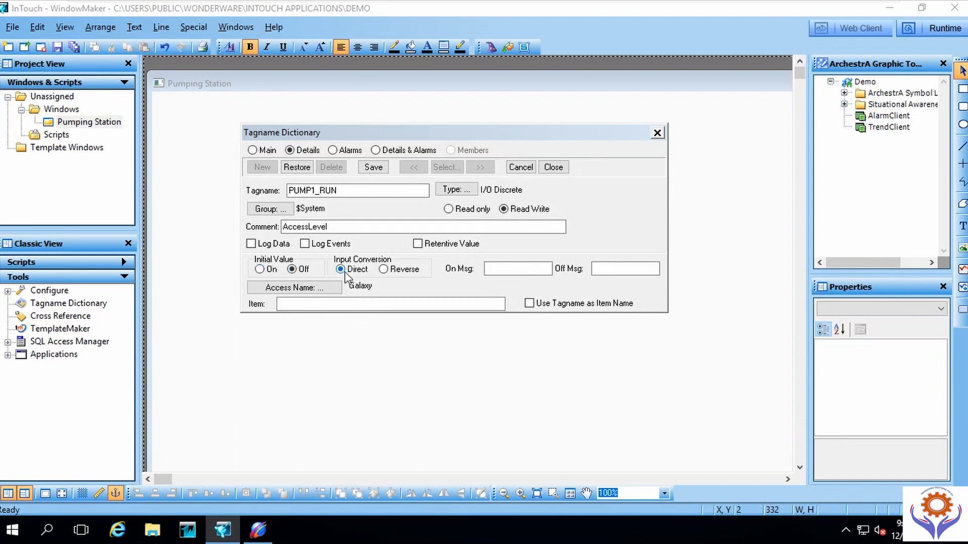
Step: Make PUMP1_RUN read only and enter the item address 300031, reworking part of it with 301
click(449, 209)
click(308, 304)
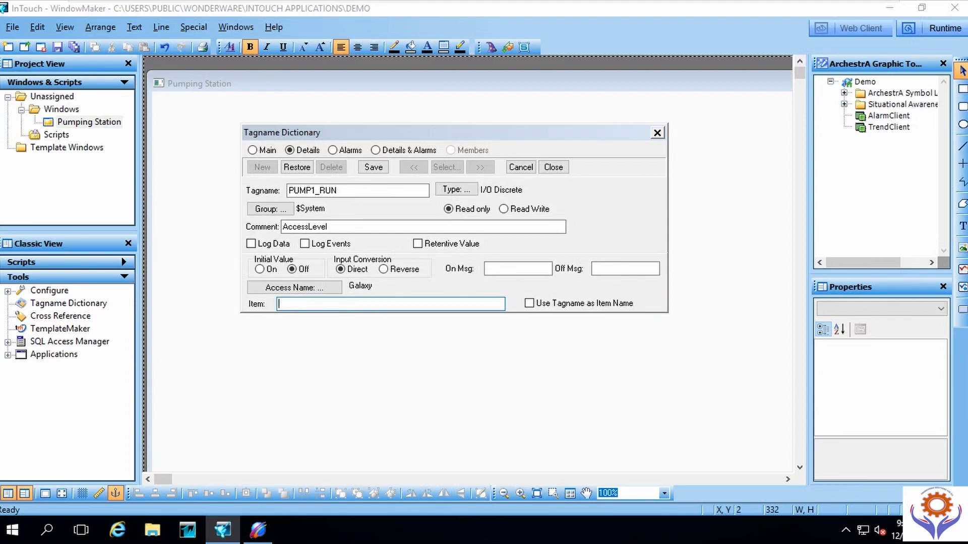
text(pump)
key(BackSpace)
key(BackSpace)
key(BackSpace)
key(BackSpace)
text(300031)
mouse_move(296, 304)
mouse_down()
mouse_move(305, 304)
mouse_move(294, 304)
mouse_up()
text(301)
drag(307, 304, 275, 307)
click(323, 306)
Step: Switch to the System Management Console and examine the maximum address ranges of the New_TSXQuantum_000 device
click(258, 529)
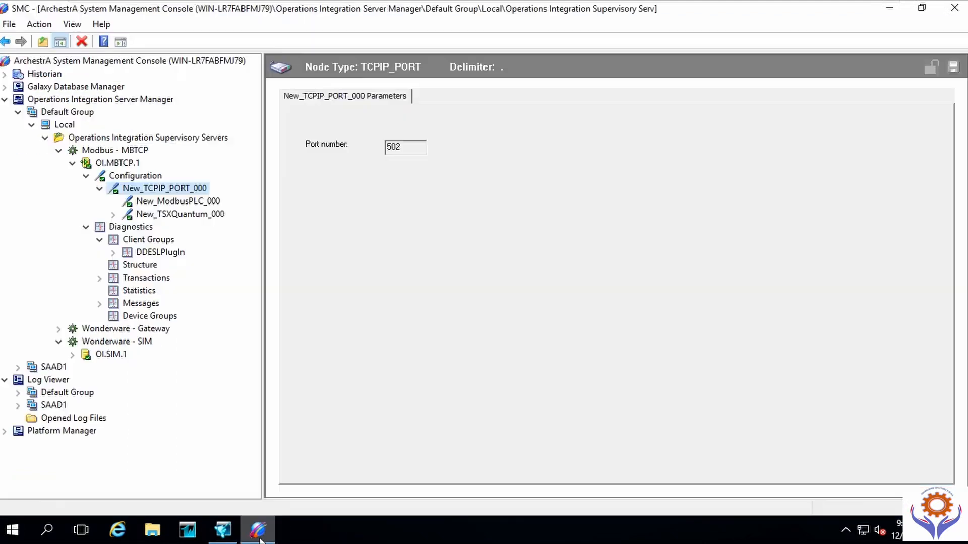
click(179, 214)
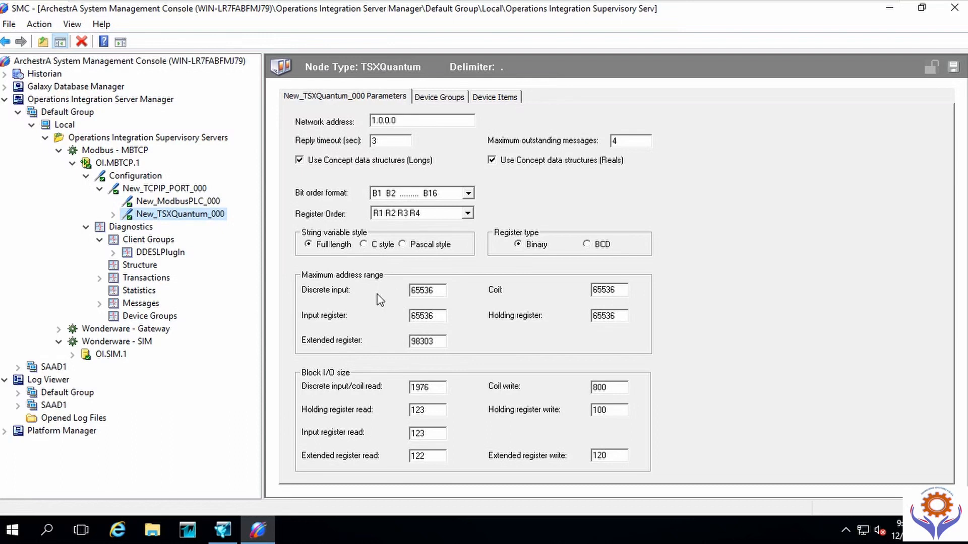
Step: Look through the device groups and device items of New_TSXQuantum_000, and return to the tag definition in WindowMaker
click(439, 99)
click(488, 99)
click(354, 98)
click(895, 10)
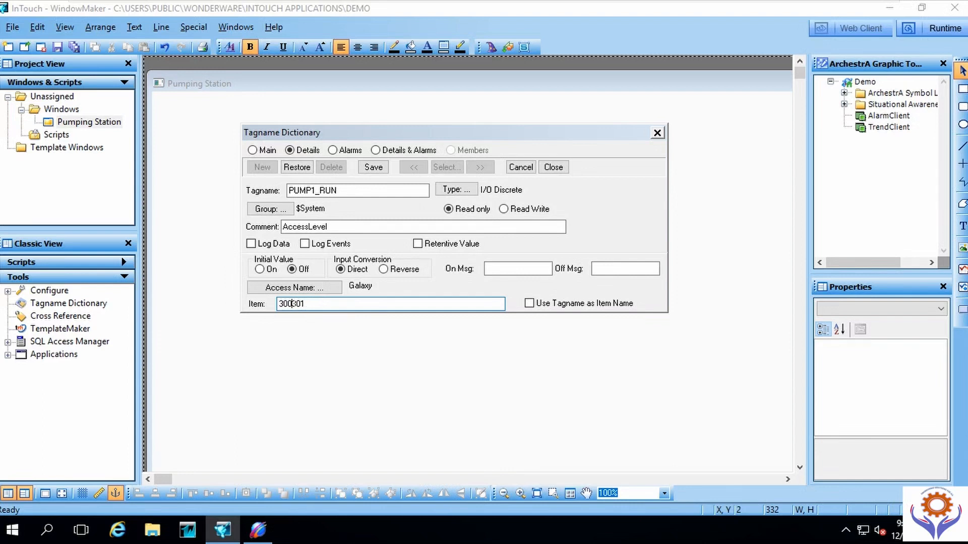
Step: Set the item address of PUMP1_RUN to 30301:1
key(BackSpace)
text(:1)
key(BackSpace)
key(BackSpace)
text(.16)
key(BackSpace)
key(BackSpace)
text(:16)
key(BackSpace)
Step: Assign the OPCUA access name to PUMP1_RUN and save the tag
click(319, 288)
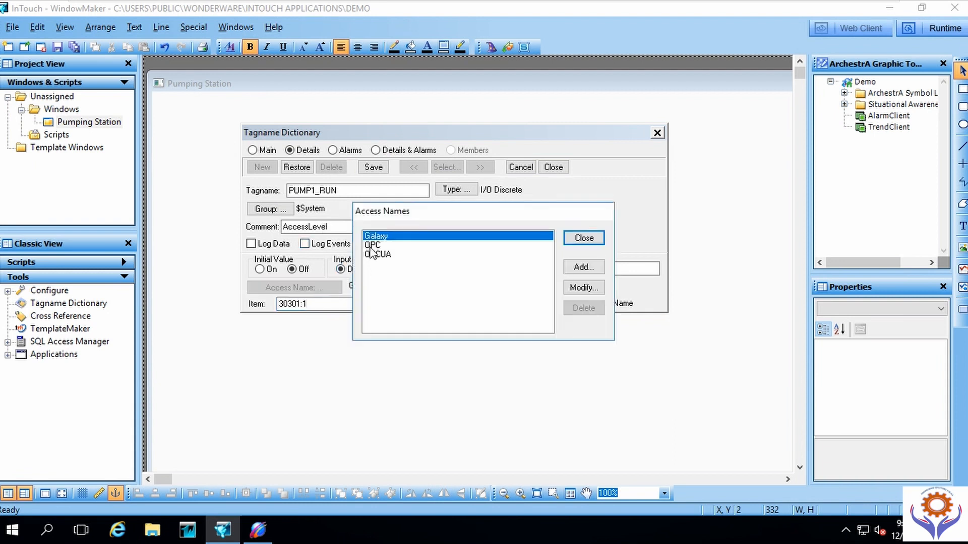
click(374, 256)
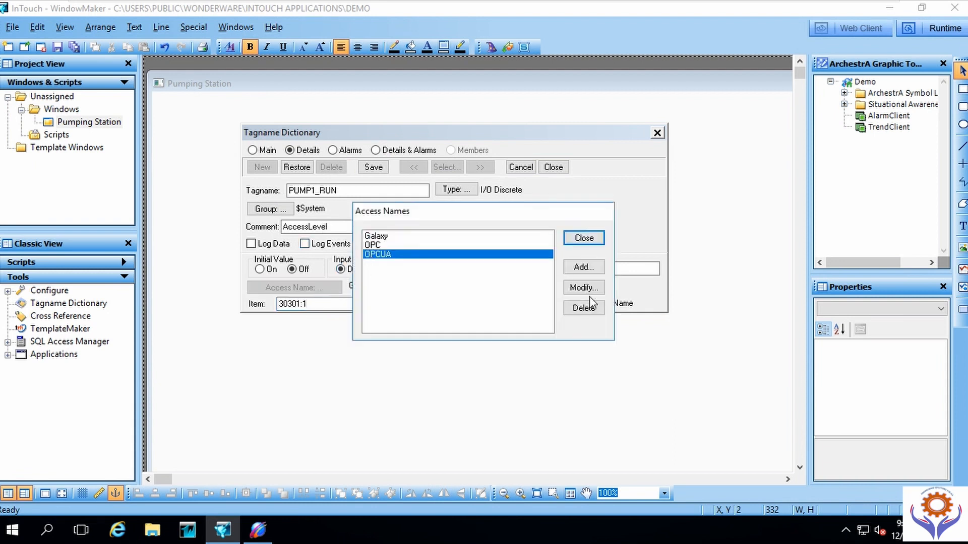
click(584, 238)
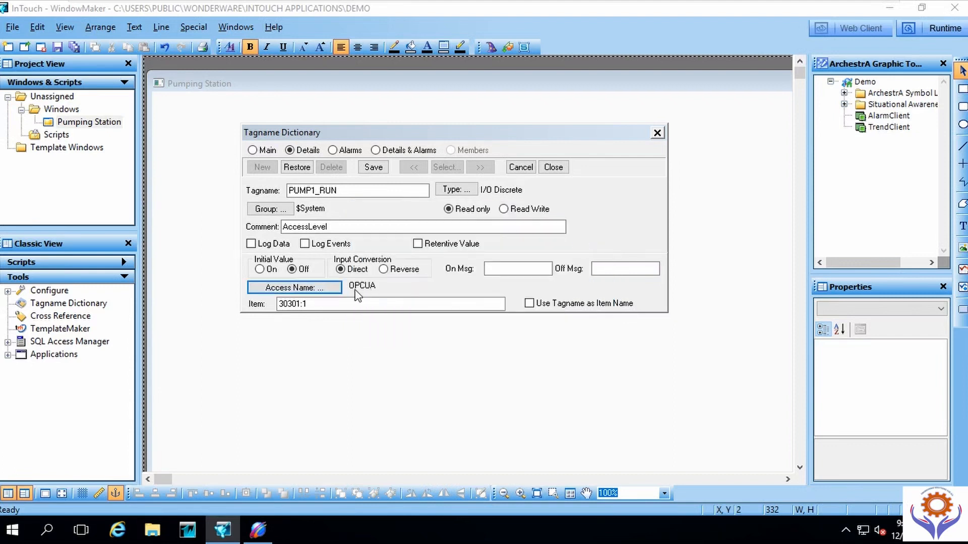
click(373, 167)
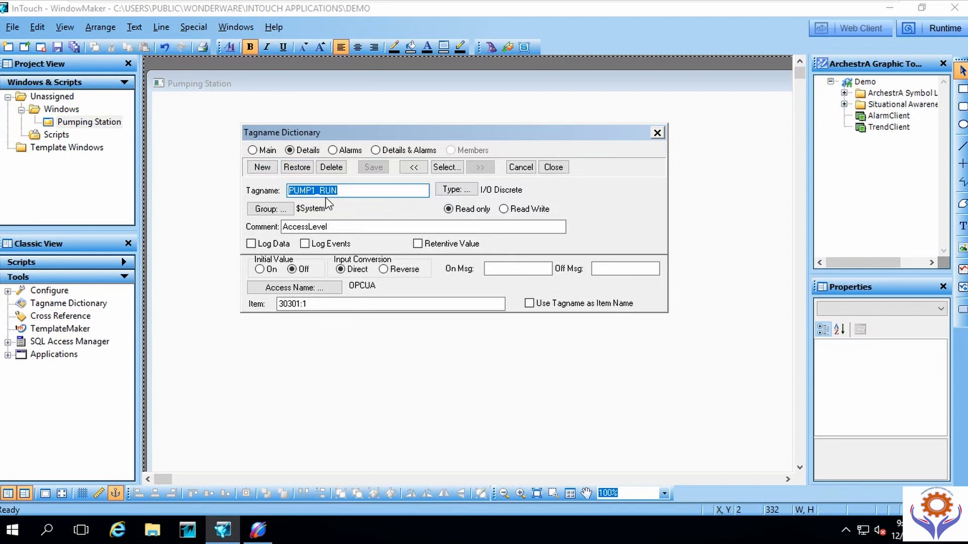
Step: Add and save two more I/O Discrete tags: PUMP2_RUN with item 30301:2 and PUMP1_TRIP with item 30301:3
click(265, 167)
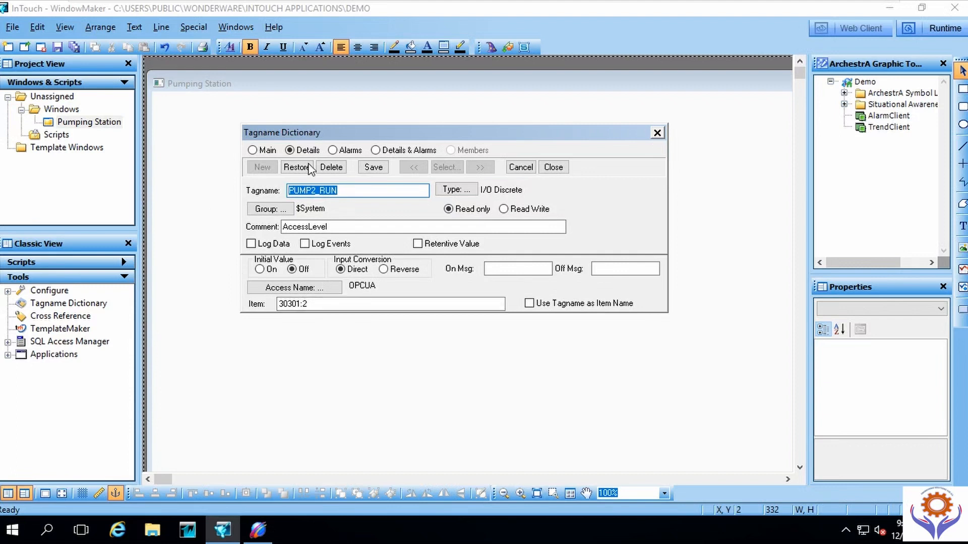
click(385, 171)
drag(337, 190, 316, 190)
text(1_)
key(BackSpace)
key(BackSpace)
key(BackSpace)
text(1_TRIP)
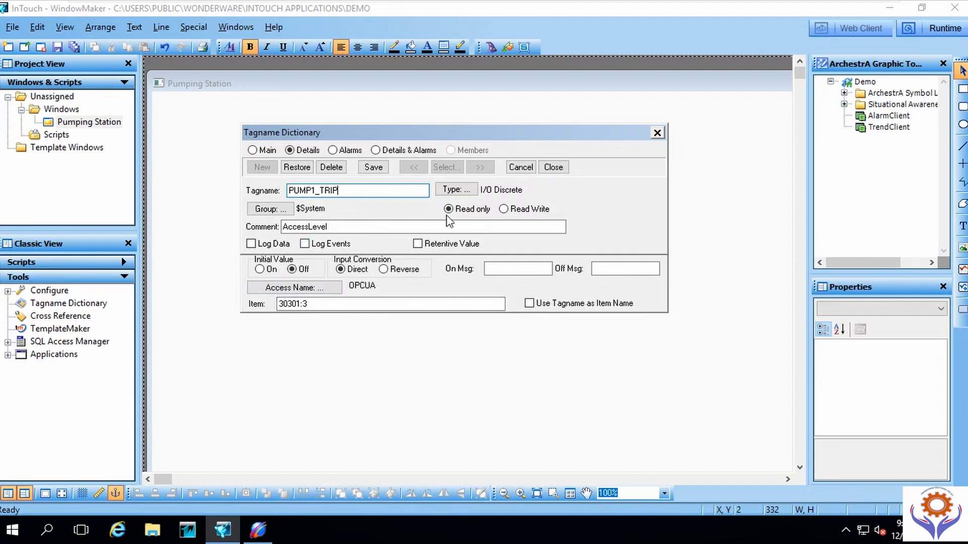
click(373, 166)
Step: Load the PUMP2_RUN tag, rename it PUMP1_AUTO and save it, then check it in the tag list
click(443, 168)
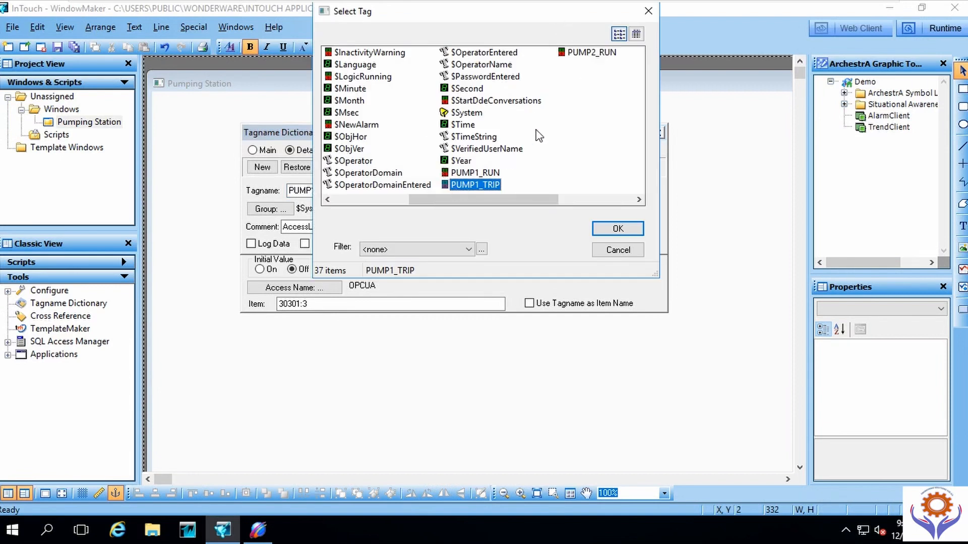
double_click(592, 52)
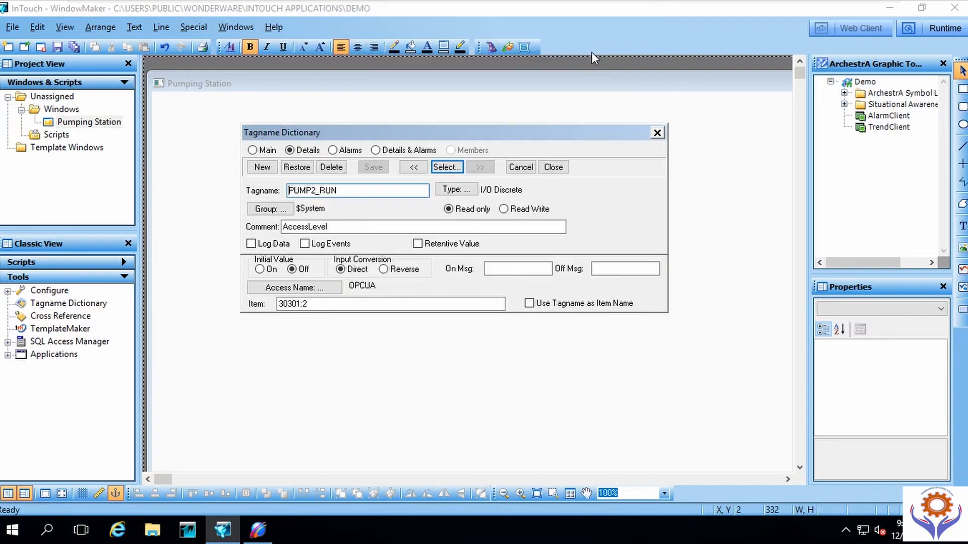
mouse_move(320, 190)
mouse_down()
mouse_move(311, 190)
mouse_move(336, 190)
mouse_up()
click(315, 190)
text(1_)
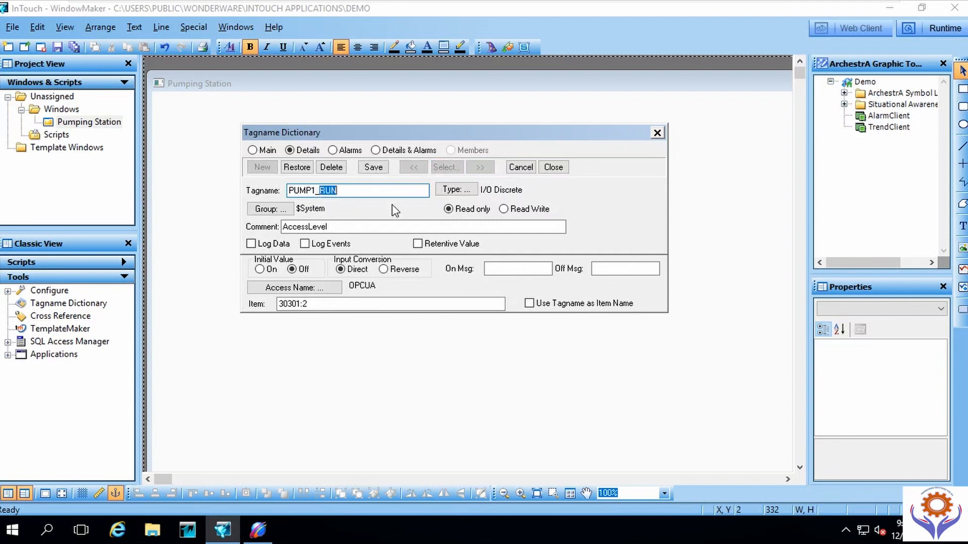
text(AUTO)
click(373, 167)
click(446, 168)
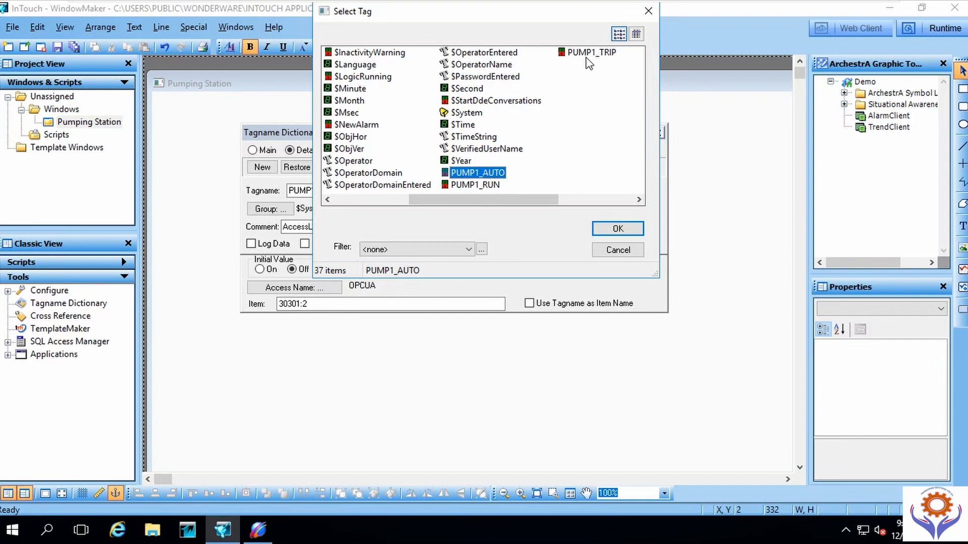
click(615, 231)
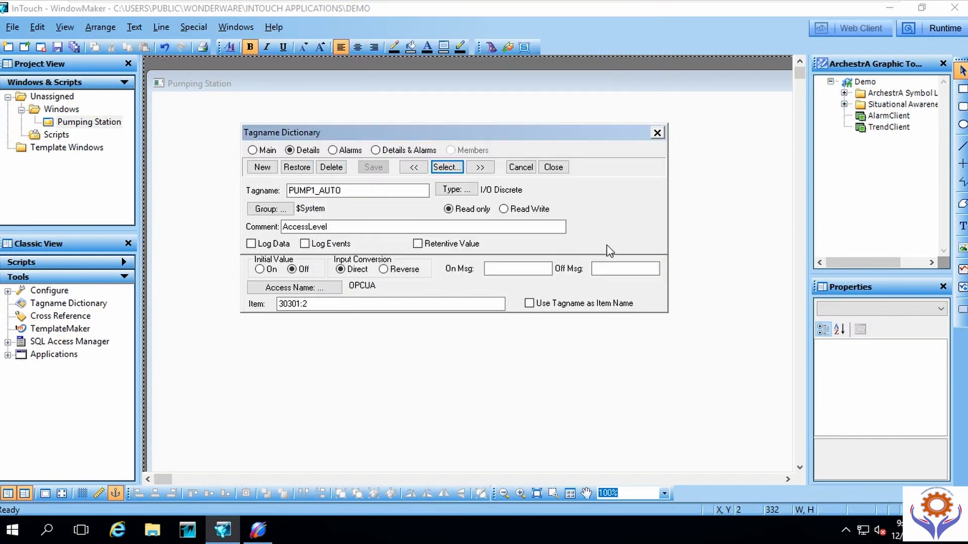
Step: Start a new I/O Discrete tag named PUMP1_START_CMD and make it read write
click(262, 167)
click(313, 190)
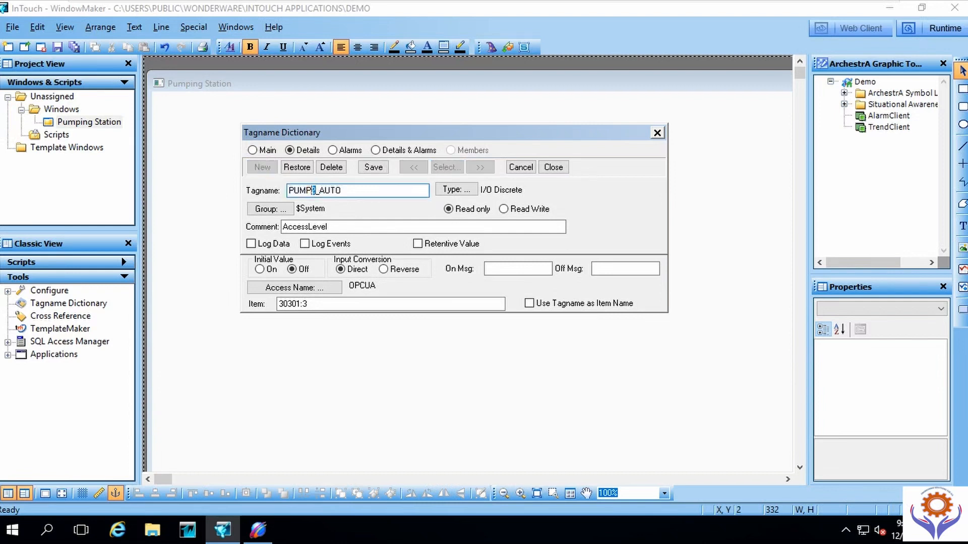
text(1)
drag(321, 192, 399, 202)
text(st)
key(BackSpace)
key(BackSpace)
text(START_CMD)
click(503, 209)
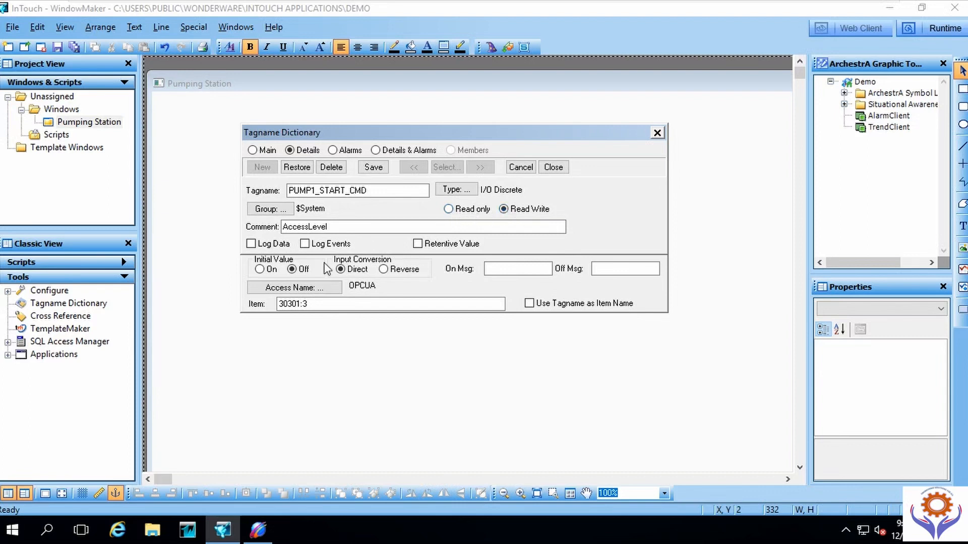
Step: Set the item address of PUMP1_START_CMD to 40401:1 and save the tag
click(292, 303)
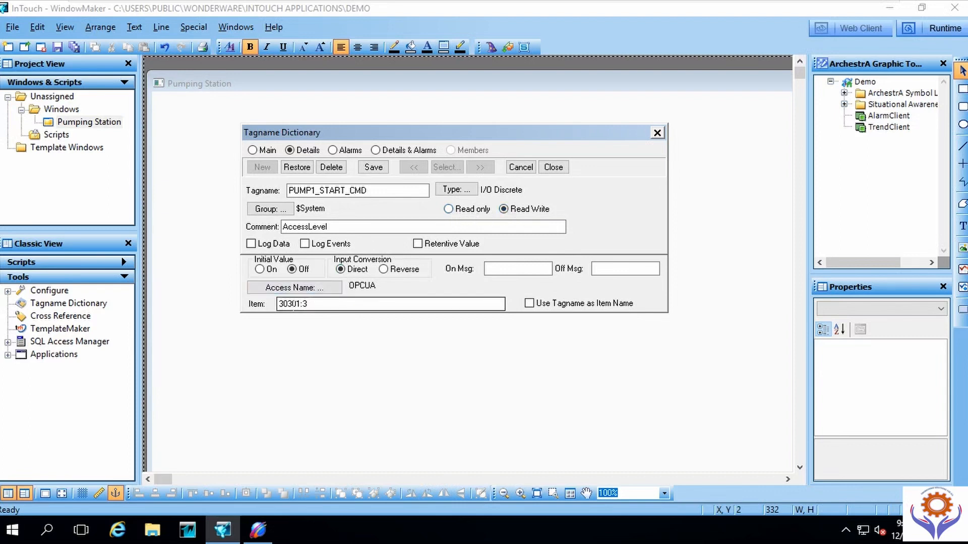
click(279, 303)
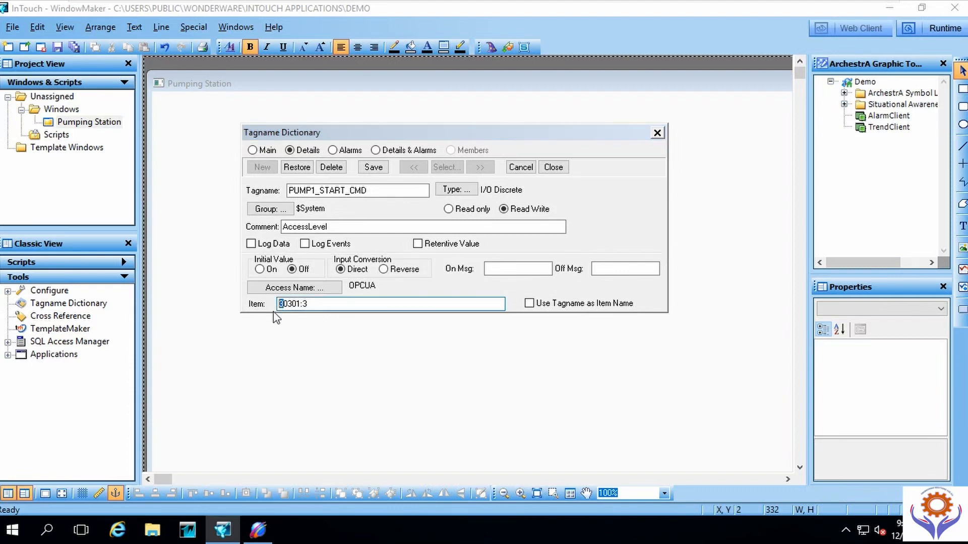
text(4)
click(291, 303)
key(BackSpace)
text(4)
key(BackSpace)
text(1)
click(381, 171)
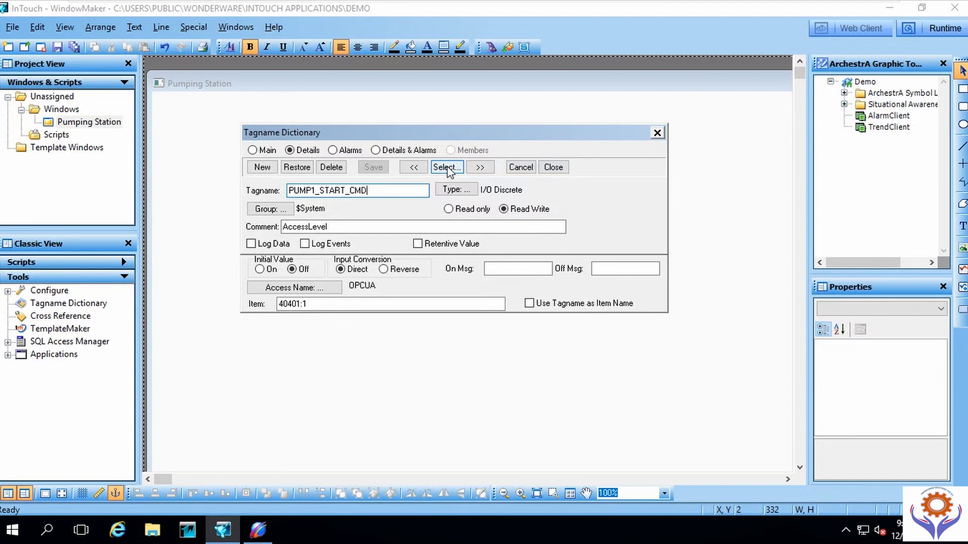
Step: Start a new tag named TANK_LEVEL with the type I/O Real and make it read only
click(256, 170)
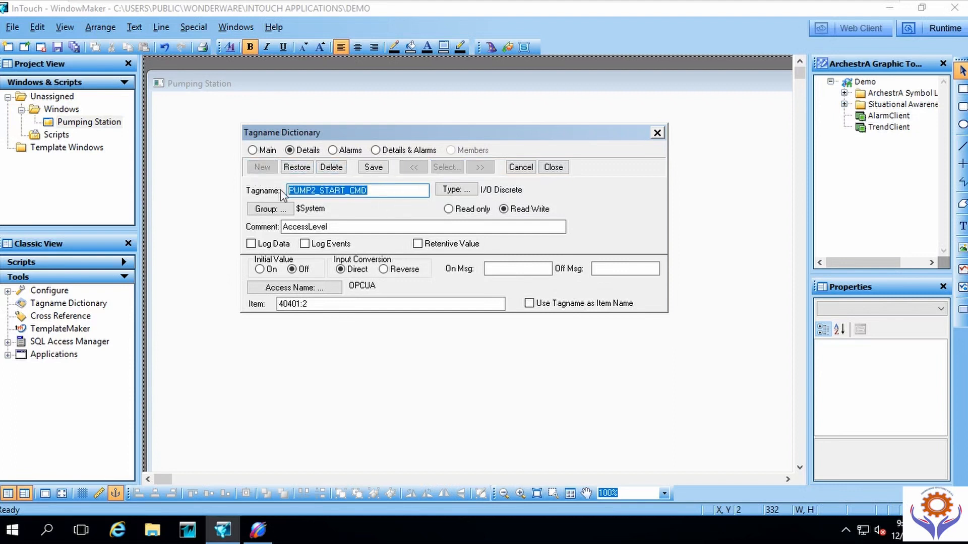
text(t)
key(BackSpace)
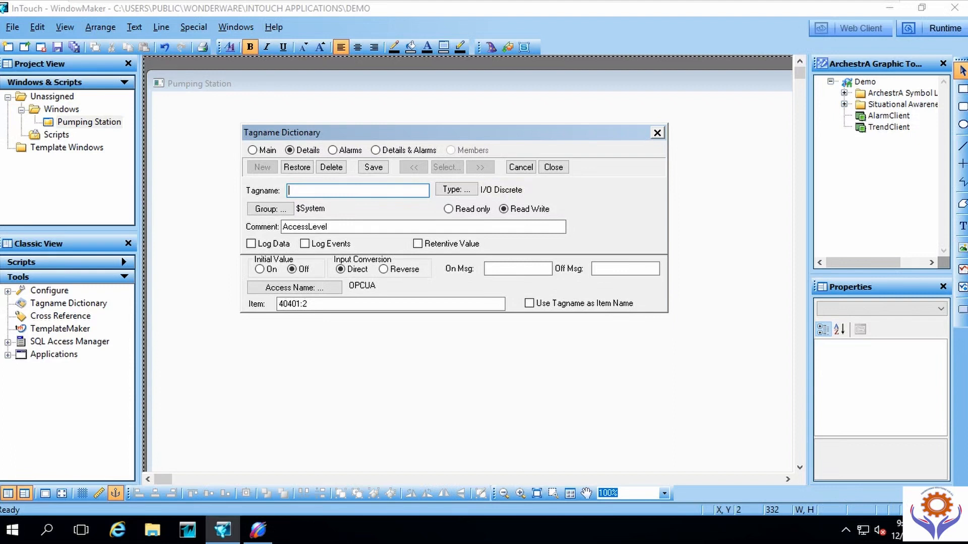
text(TANK_LEVEL)
click(455, 190)
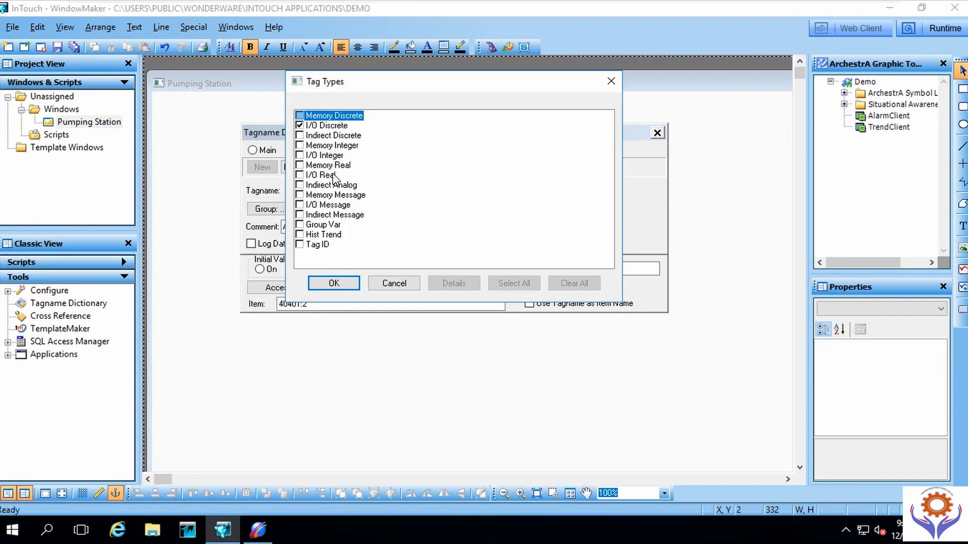
click(300, 175)
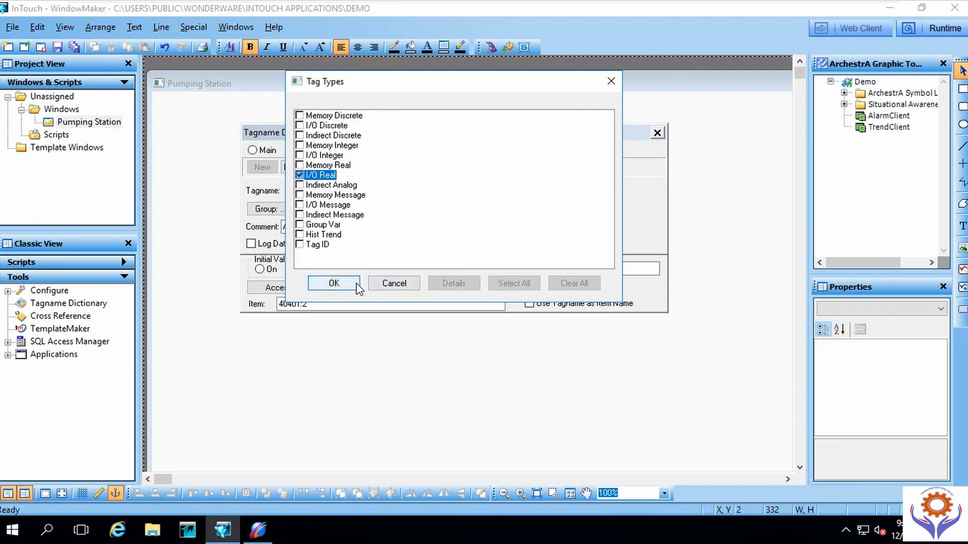
click(333, 283)
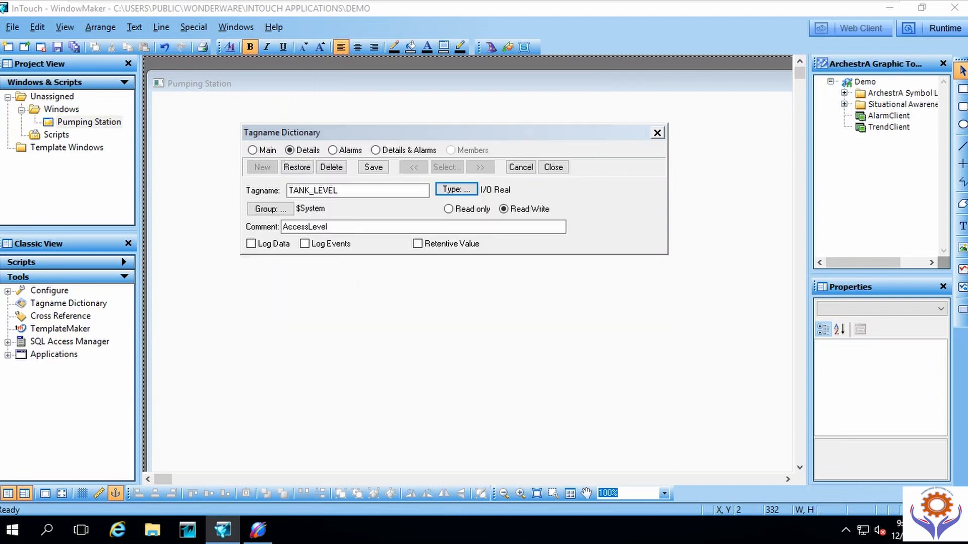
click(448, 210)
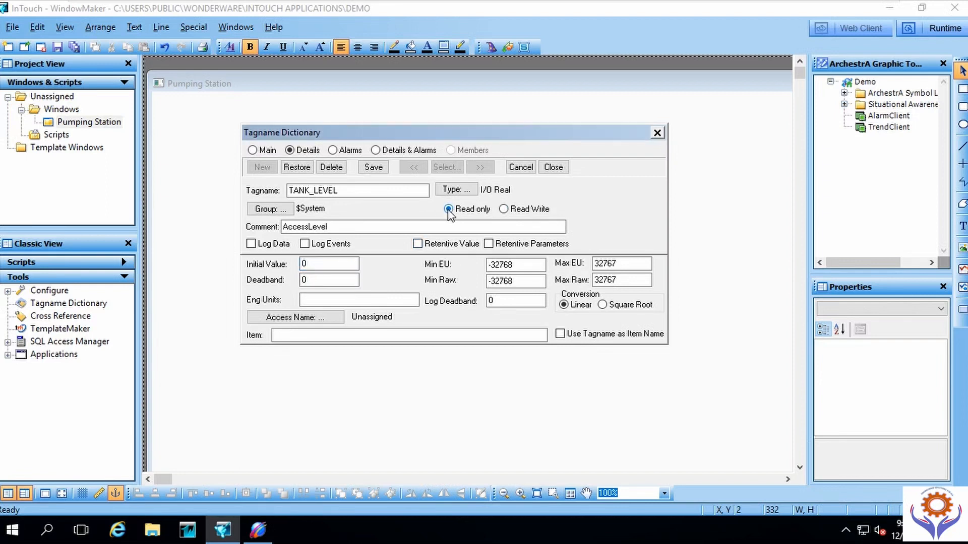
Step: Enable data logging for TANK_LEVEL and set Min Raw to 0, Min EU to 0 and Max EU to 10
click(328, 263)
click(309, 264)
click(524, 266)
double_click(528, 267)
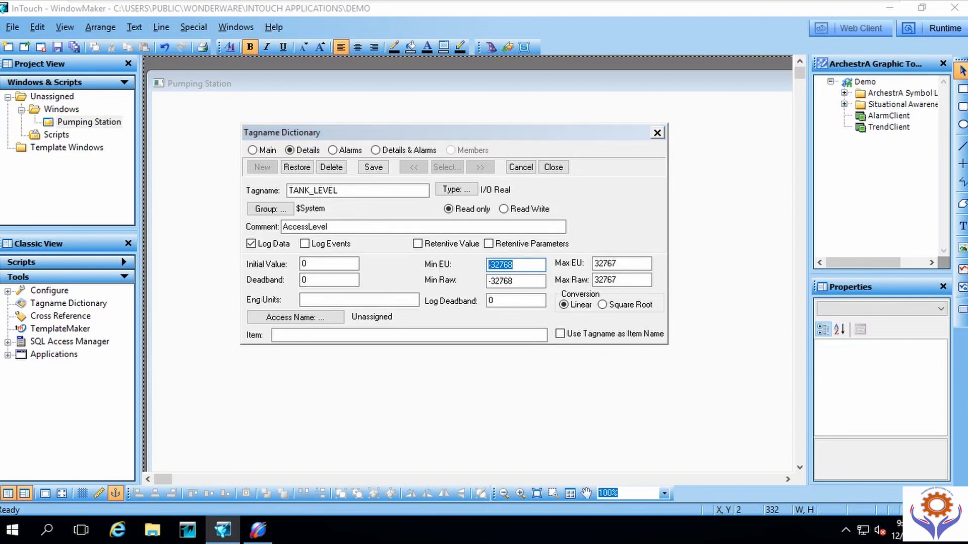
click(501, 280)
double_click(501, 281)
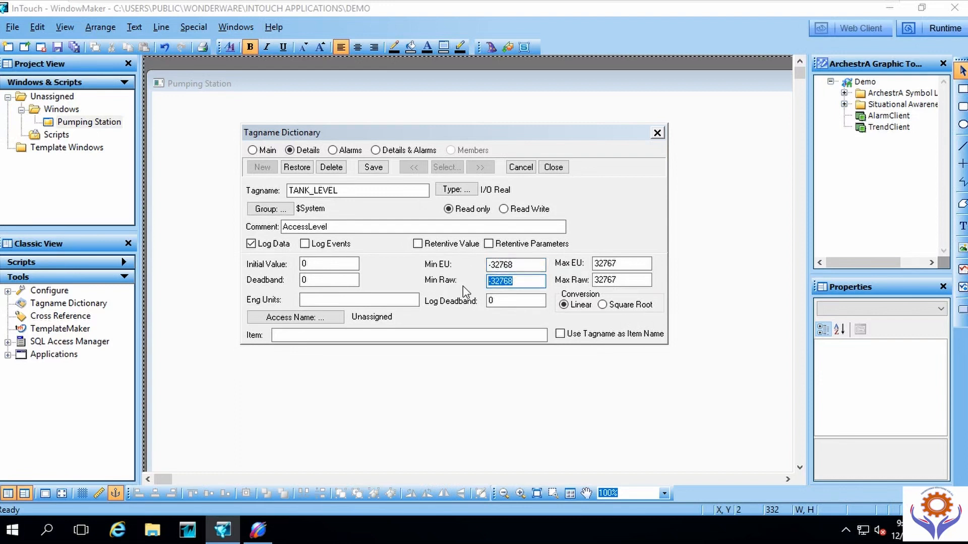
text(0)
drag(521, 266, 476, 266)
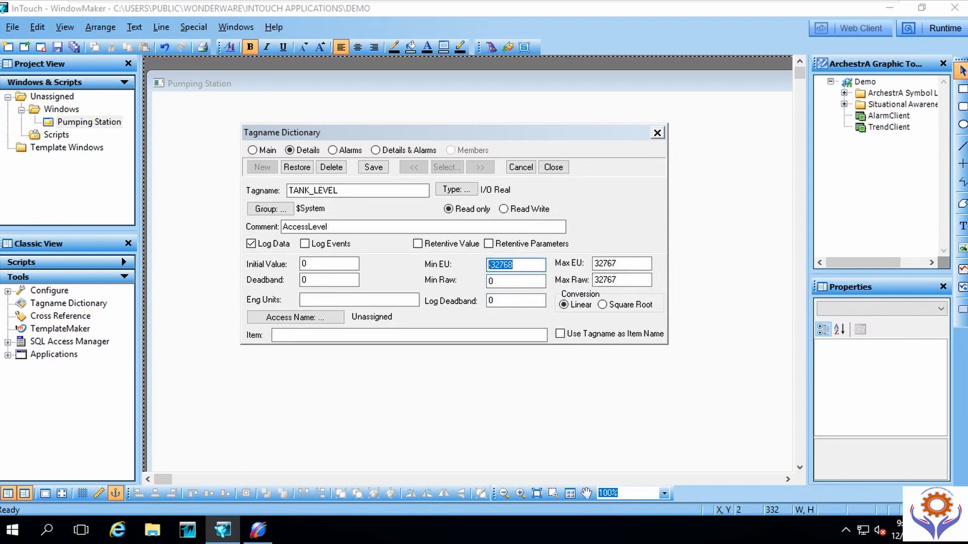
text(0)
drag(620, 267, 556, 268)
text(10)
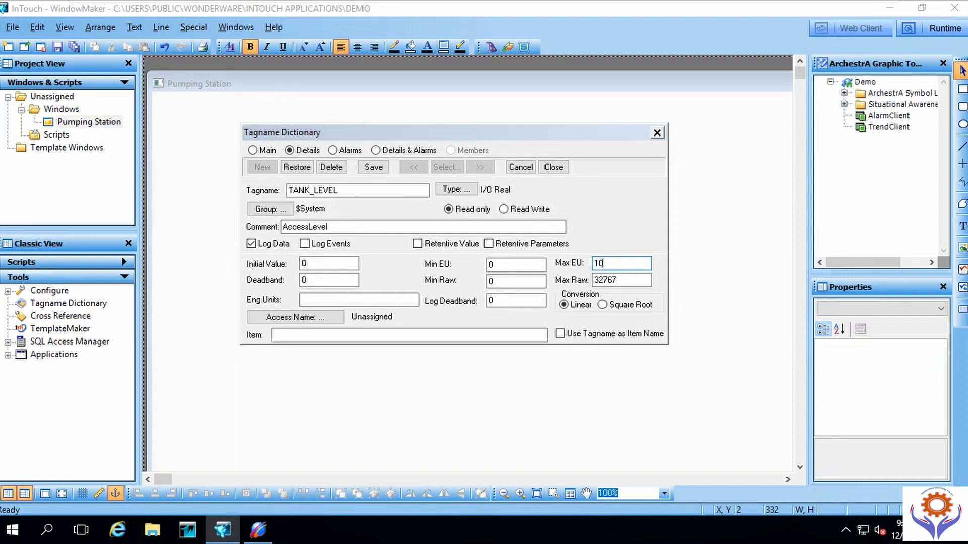
Step: Set the engineering units of TANK_LEVEL to Mtr
click(348, 301)
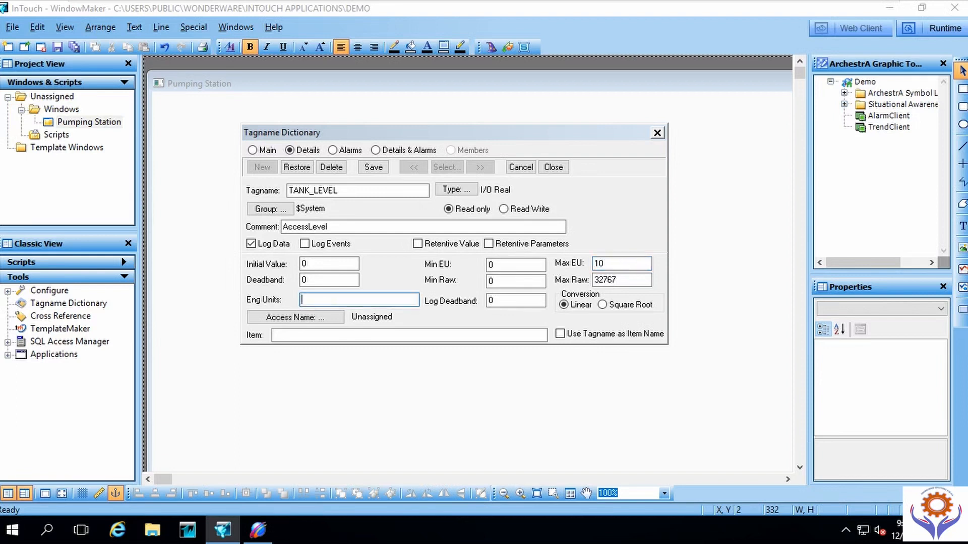
text(mTR)
key(BackSpace)
key(BackSpace)
key(BackSpace)
text(Mtr)
Step: Assign the OPCUA access name to TANK_LEVEL, keeping its Gateway settings as they are
click(329, 316)
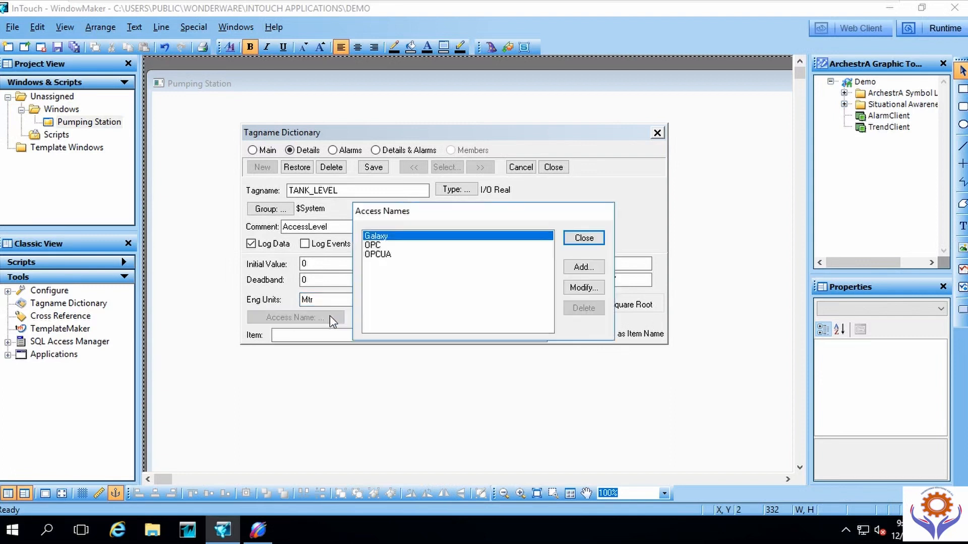
double_click(386, 252)
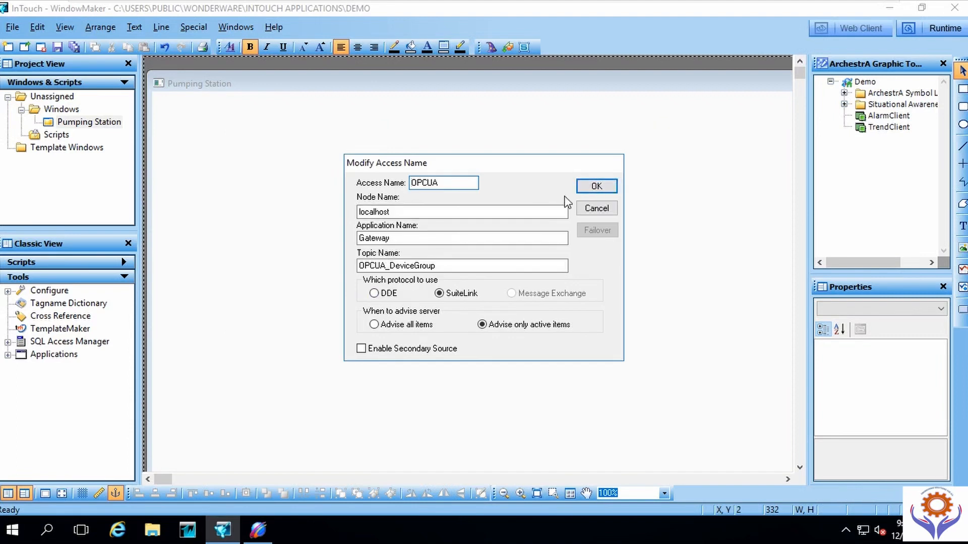
click(591, 189)
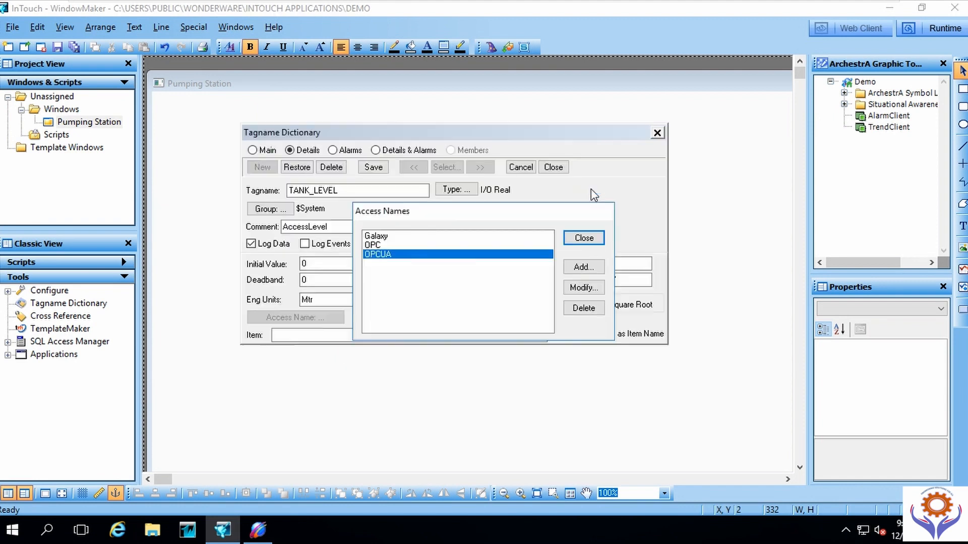
click(577, 243)
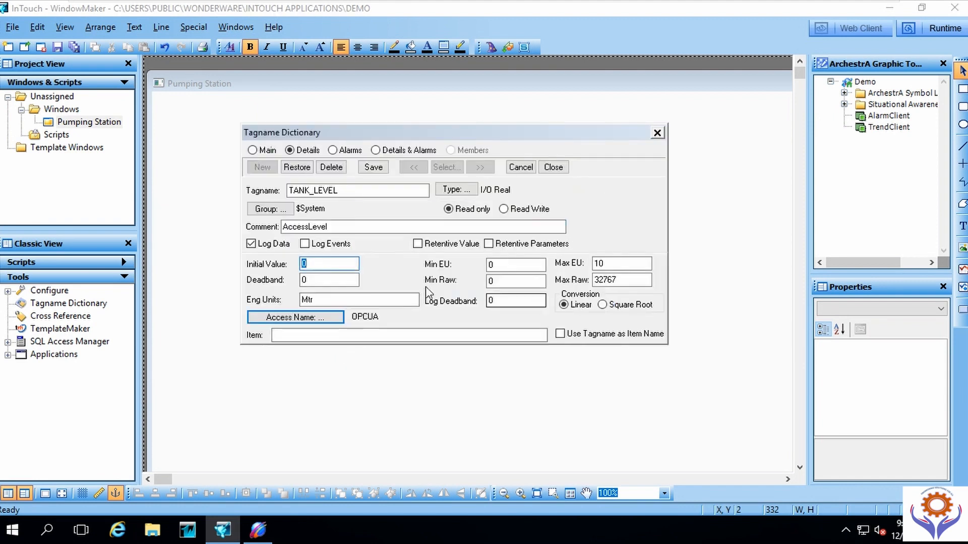
Step: Enter 30500 as the item address of TANK_LEVEL, and briefly check the device parameters in the System Management Console
click(275, 335)
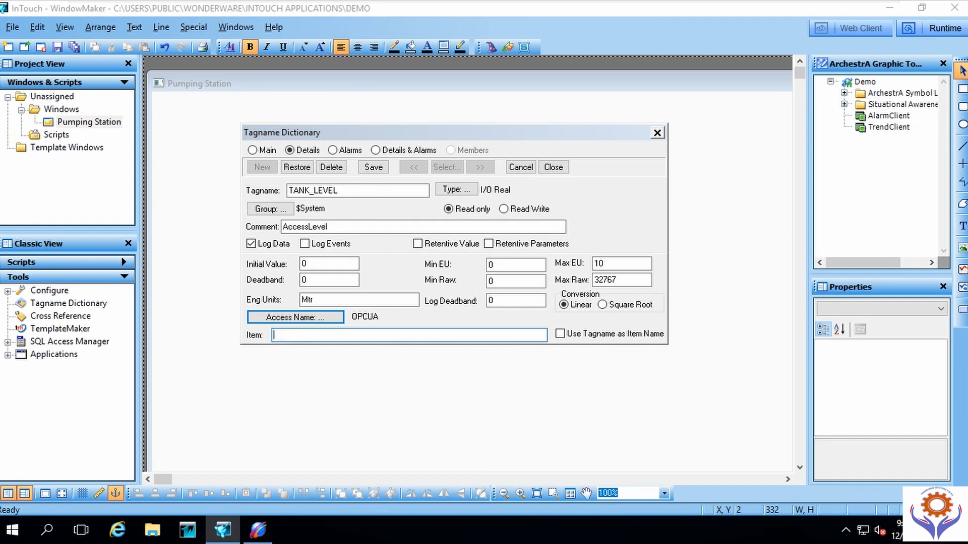
text(3-0)
key(BackSpace)
key(BackSpace)
text(000)
key(BackSpace)
text(500)
click(284, 335)
key(BackSpace)
click(258, 529)
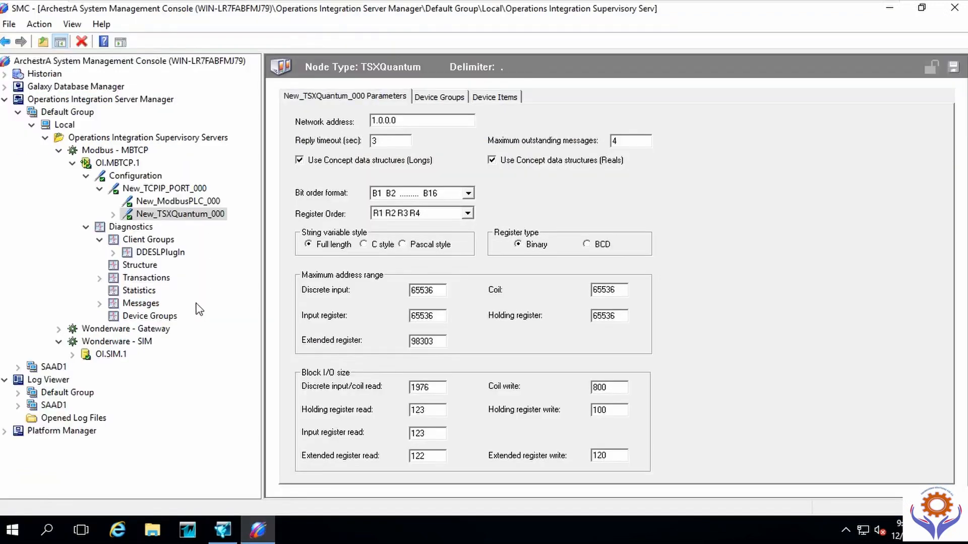
click(890, 10)
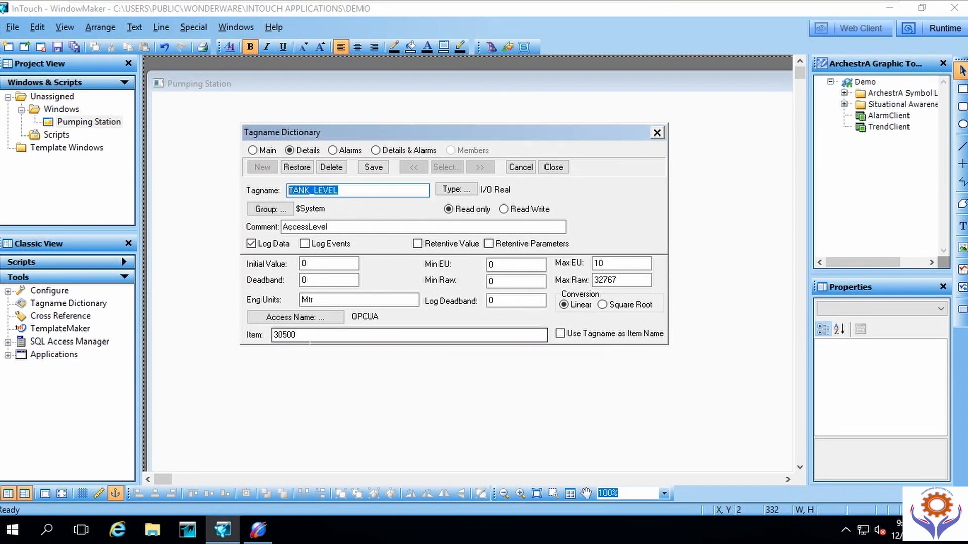
Step: Use the tagname as the item name for TANK_LEVEL, save the tag and close the Tagname Dictionary
click(561, 335)
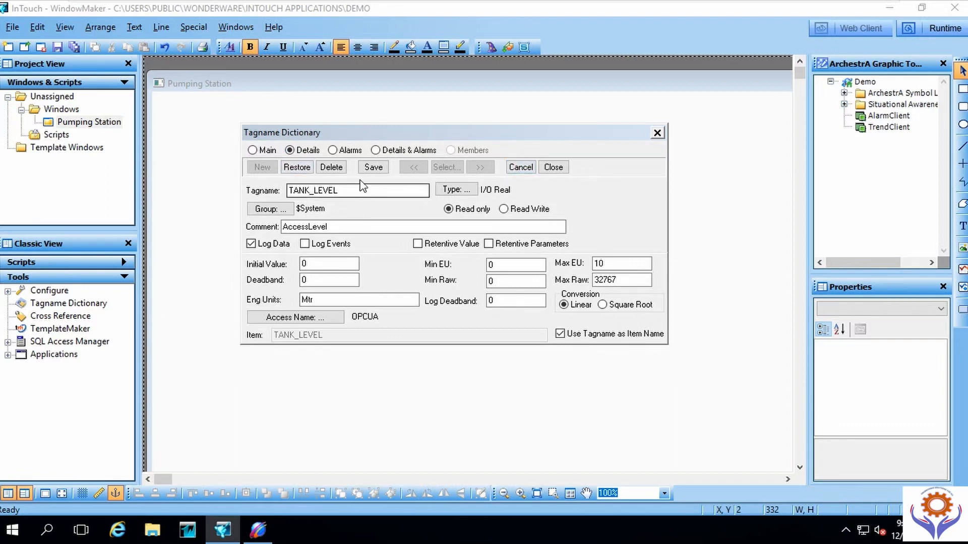
click(373, 167)
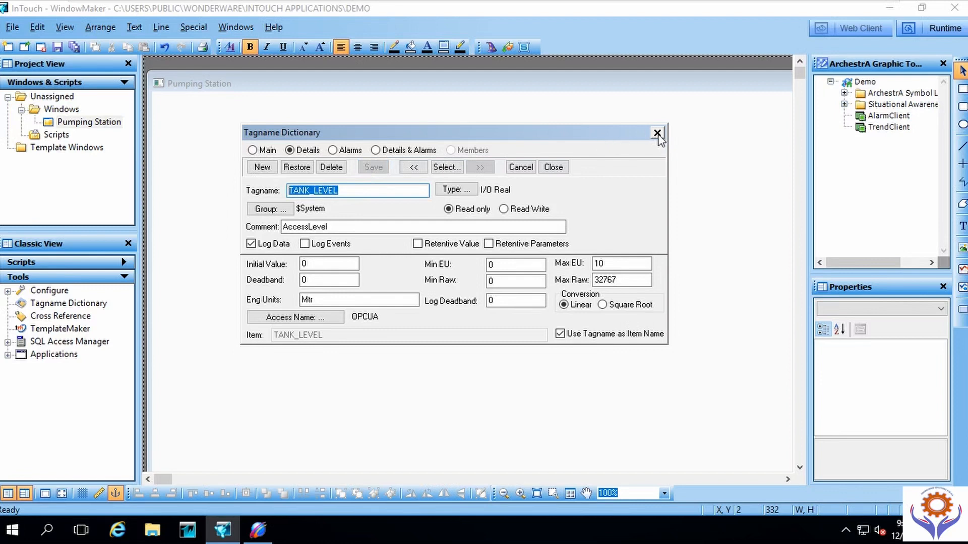
click(553, 167)
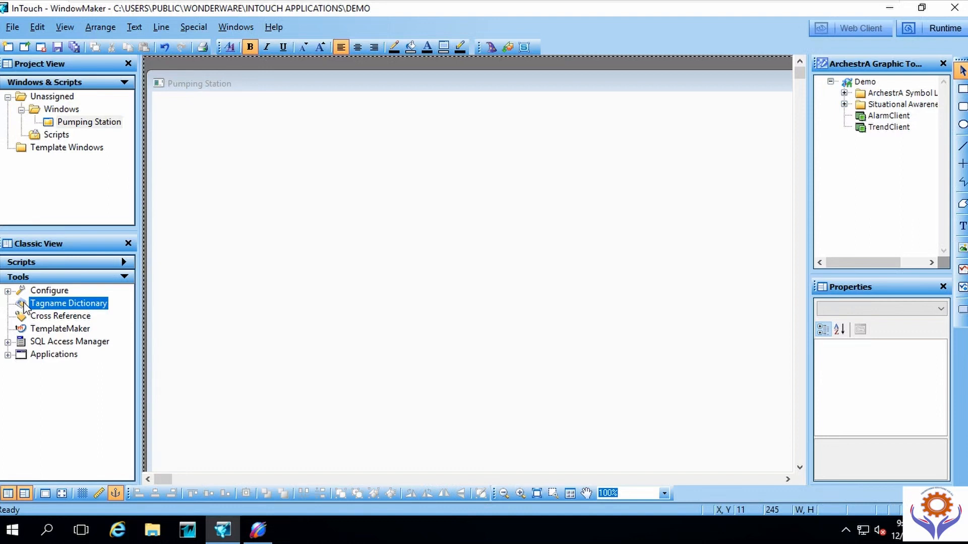
Step: Move the Pumping Station window up and left into the corner of the drawing workspace
click(74, 125)
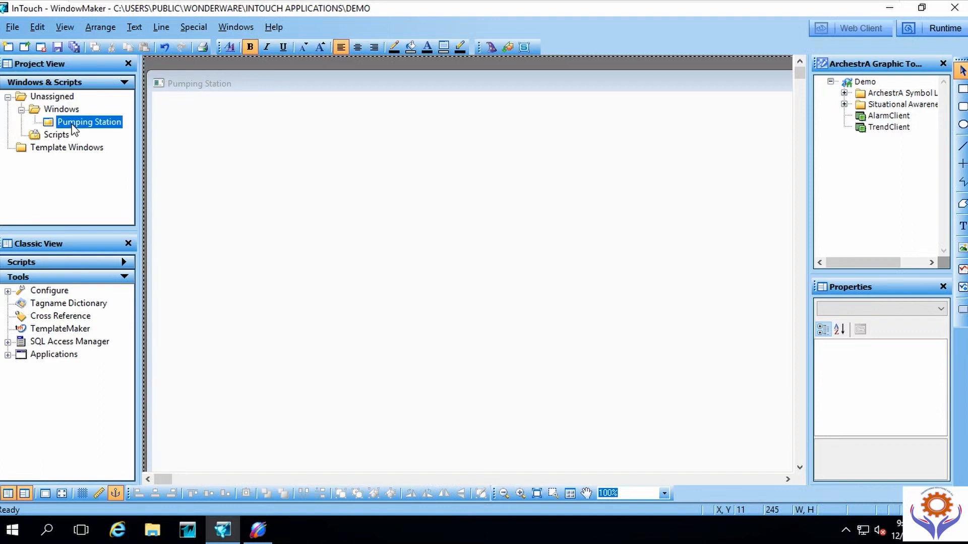
click(297, 165)
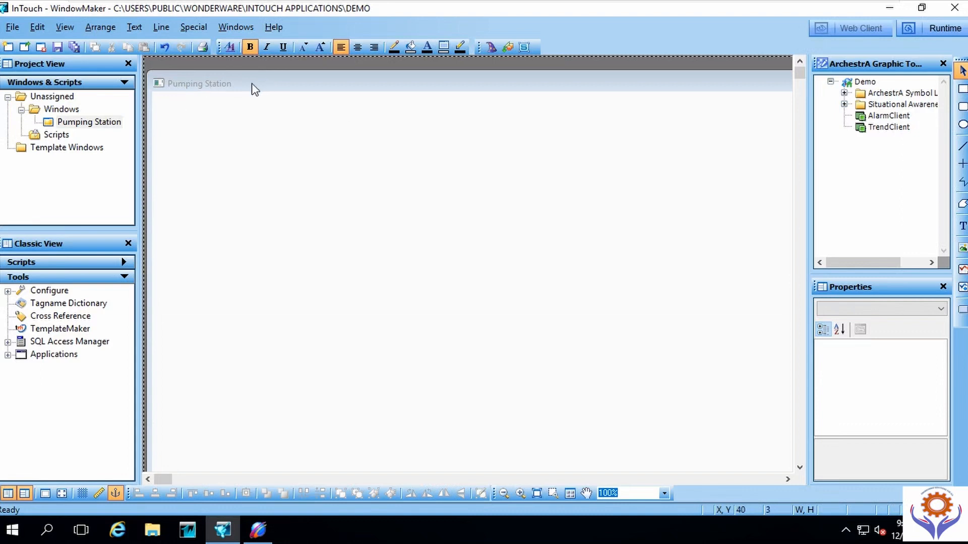
drag(255, 88, 248, 81)
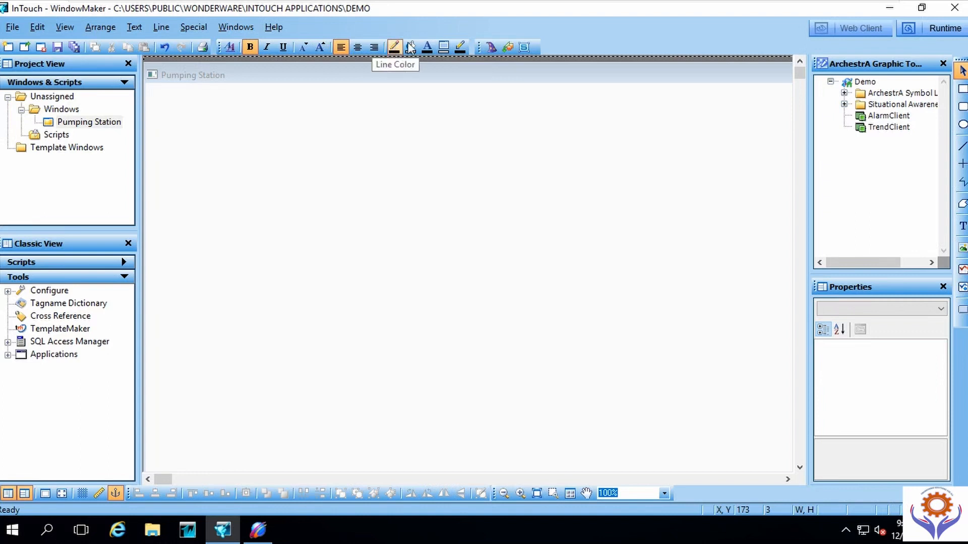
Step: Insert an AlarmViewerCtrl ActiveX control into the Pumping Station window and enlarge it to about 513 by 191
click(492, 48)
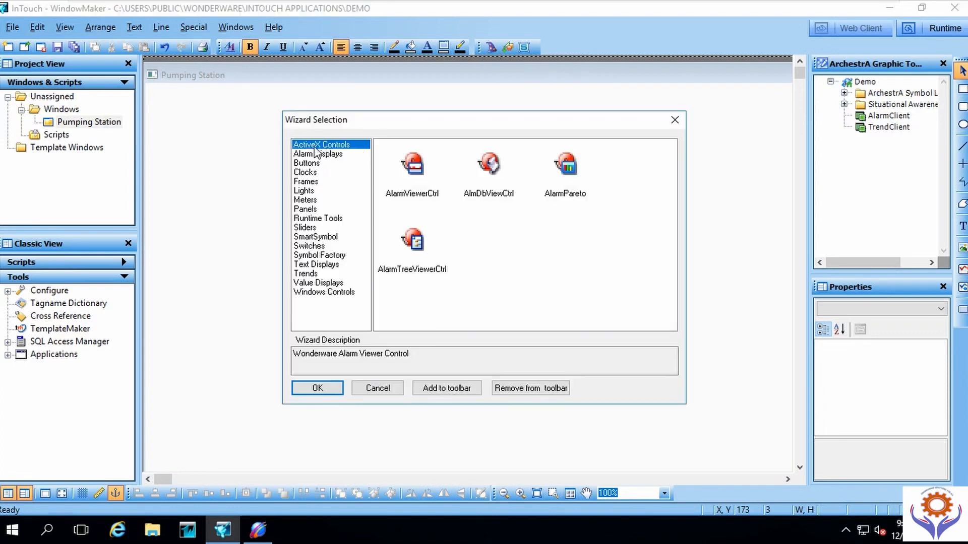
click(417, 167)
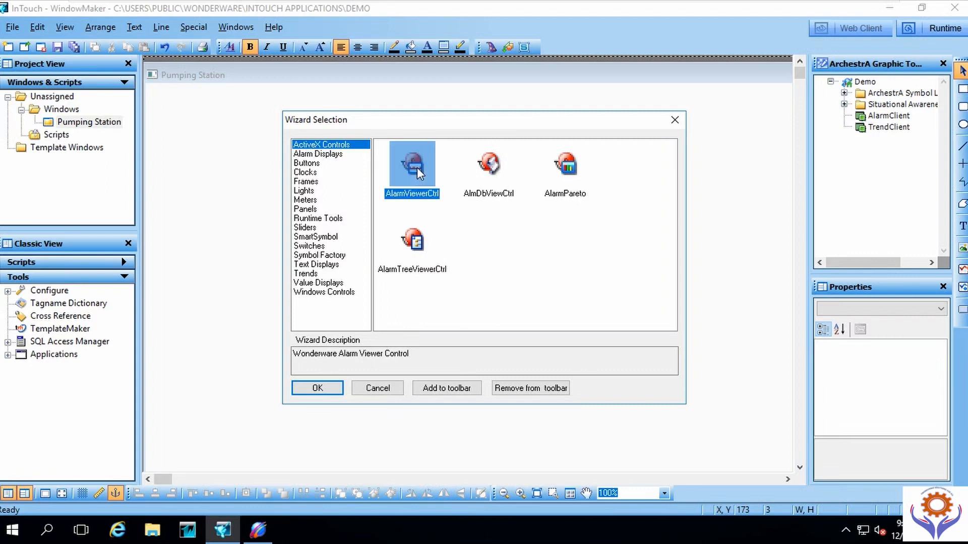
double_click(410, 169)
click(275, 135)
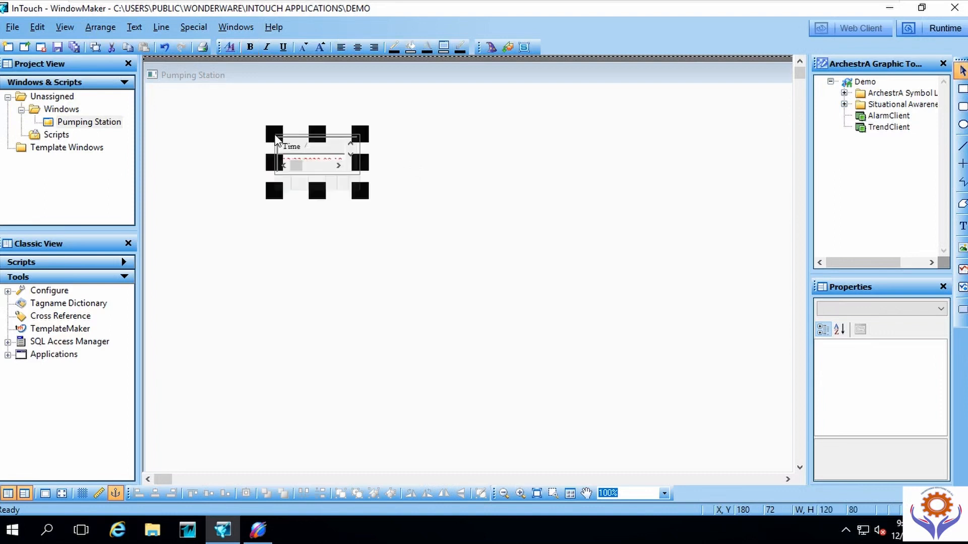
drag(360, 191, 643, 275)
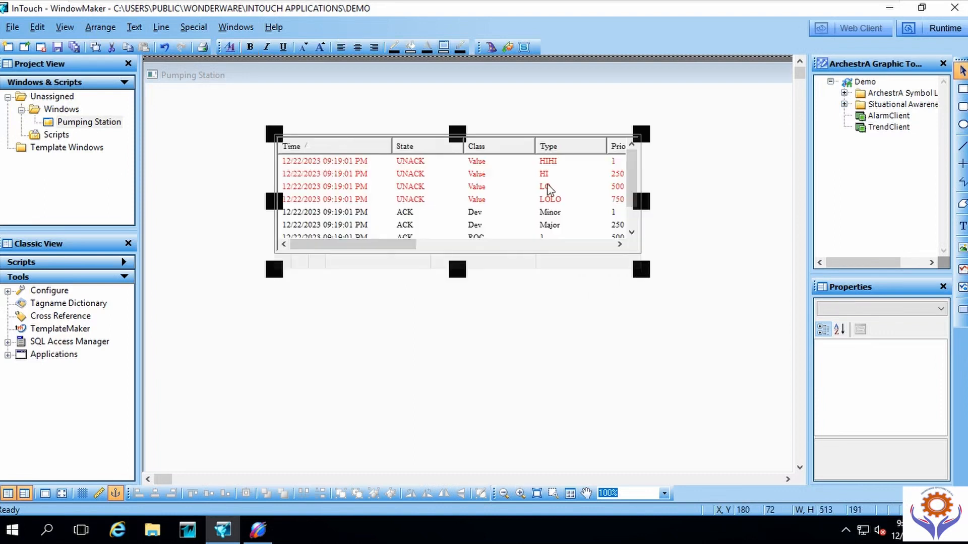
Step: Reduce the alarm viewer's height to about 126 and move it down to about X 153, Y 414
drag(403, 148, 406, 342)
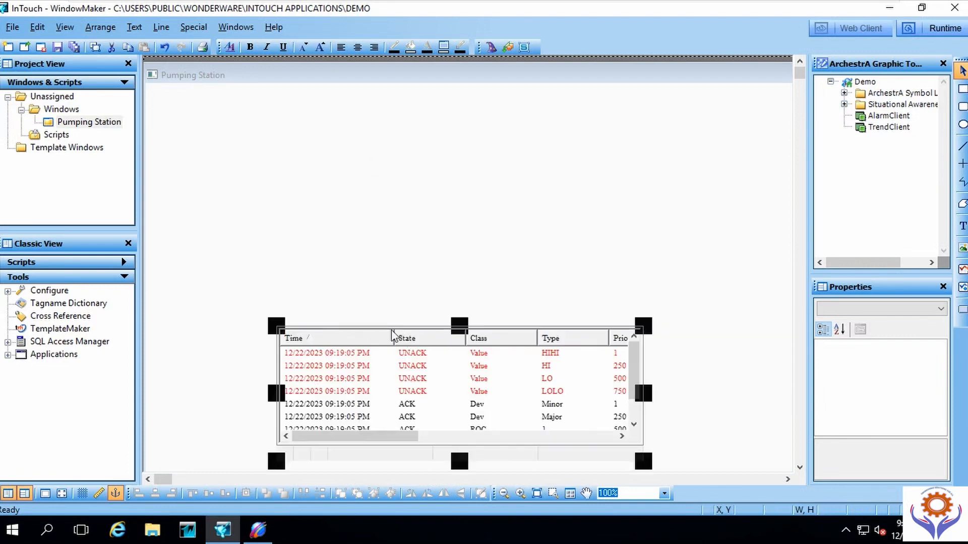
drag(397, 339, 379, 266)
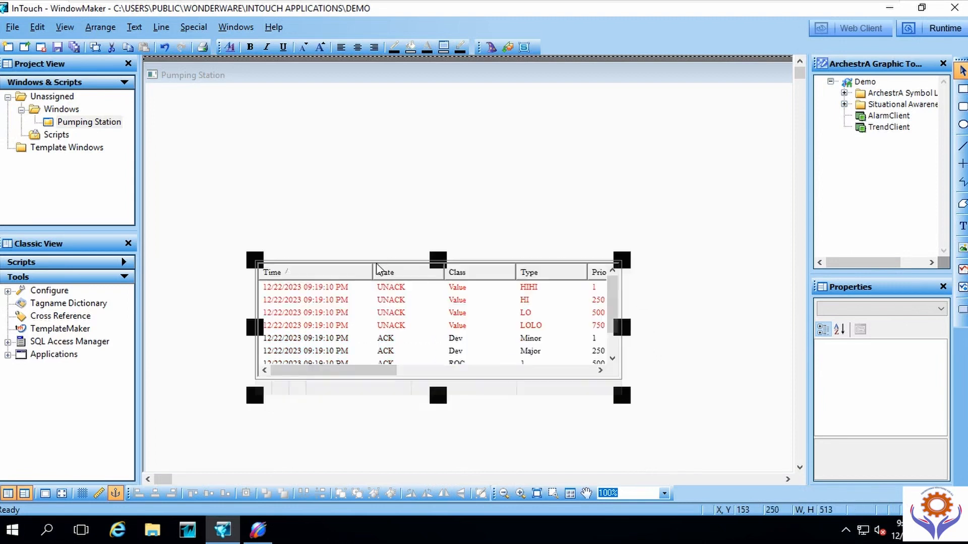
drag(434, 397, 436, 347)
drag(407, 278, 407, 393)
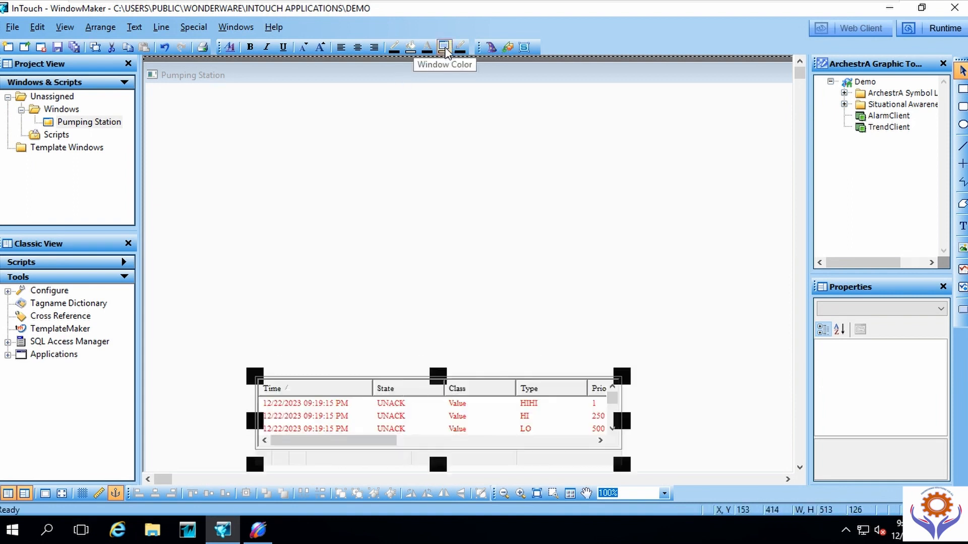
Step: Look through the wizard categories, including Alarm Displays, Buttons, Clocks, Frames, Lights and Panels
click(491, 48)
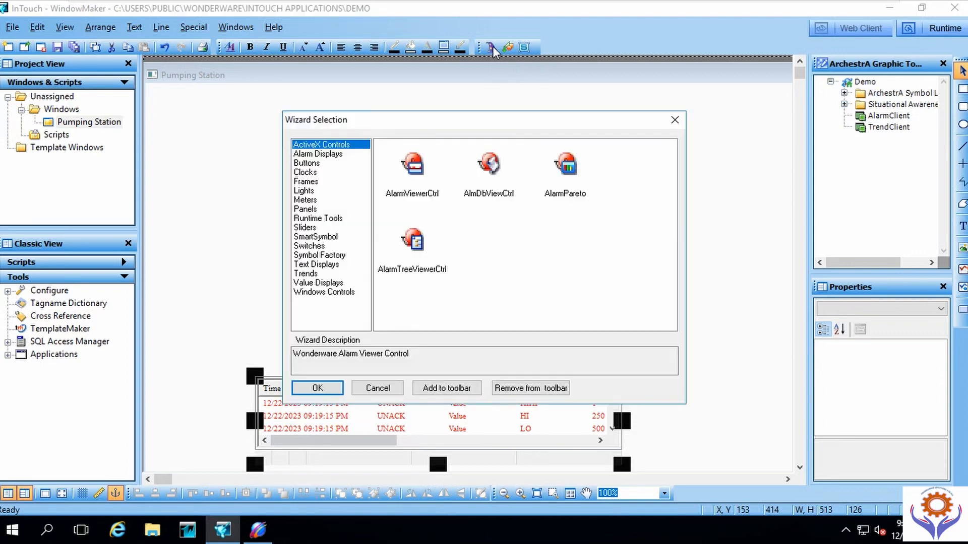
click(325, 155)
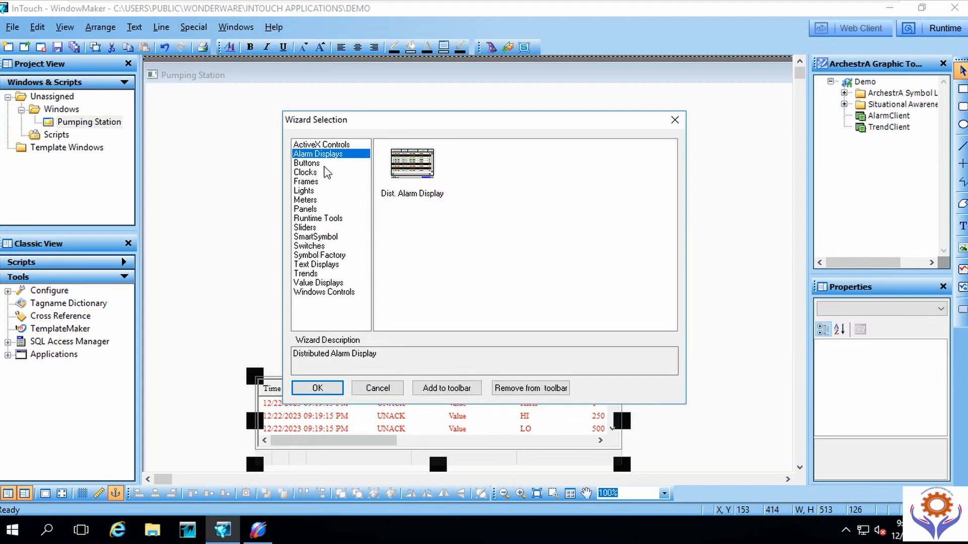
click(318, 164)
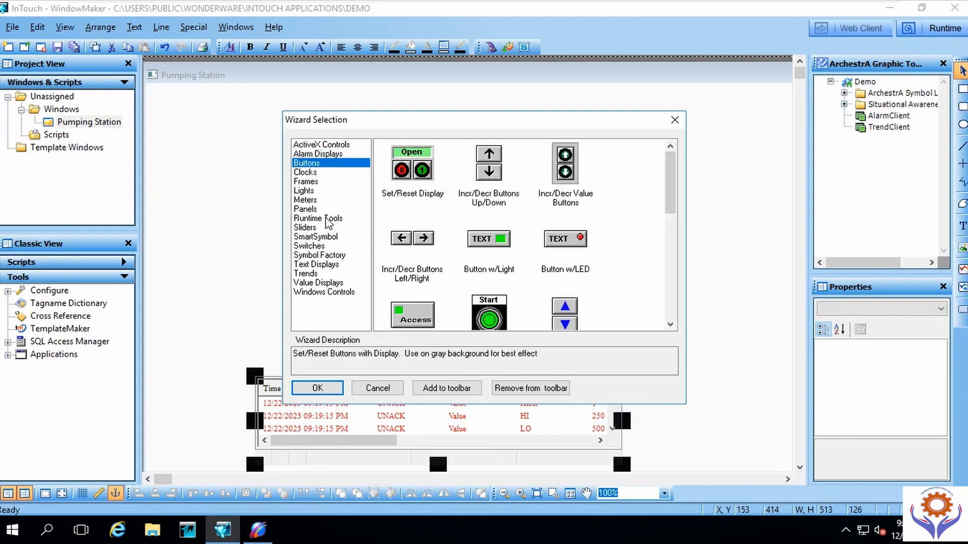
click(303, 174)
click(305, 192)
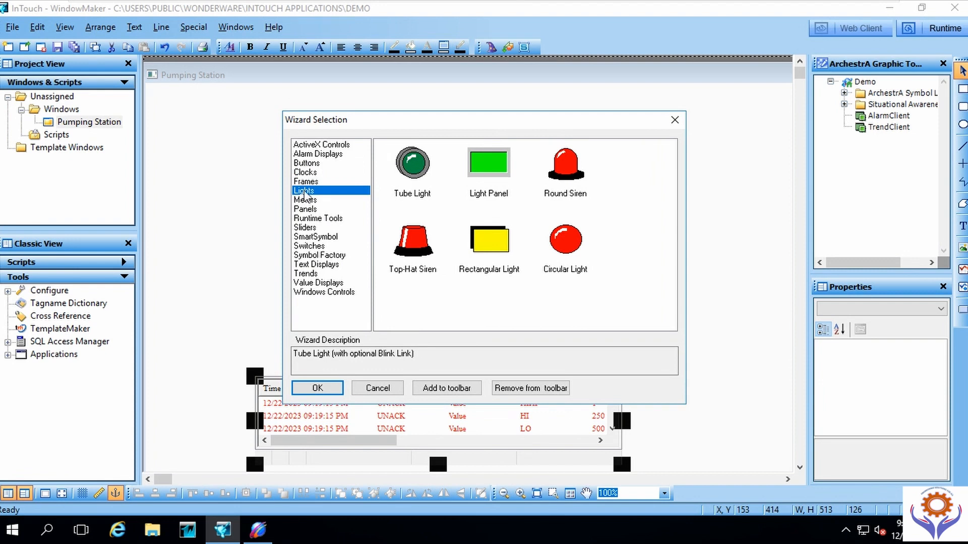
click(304, 182)
click(305, 191)
click(305, 208)
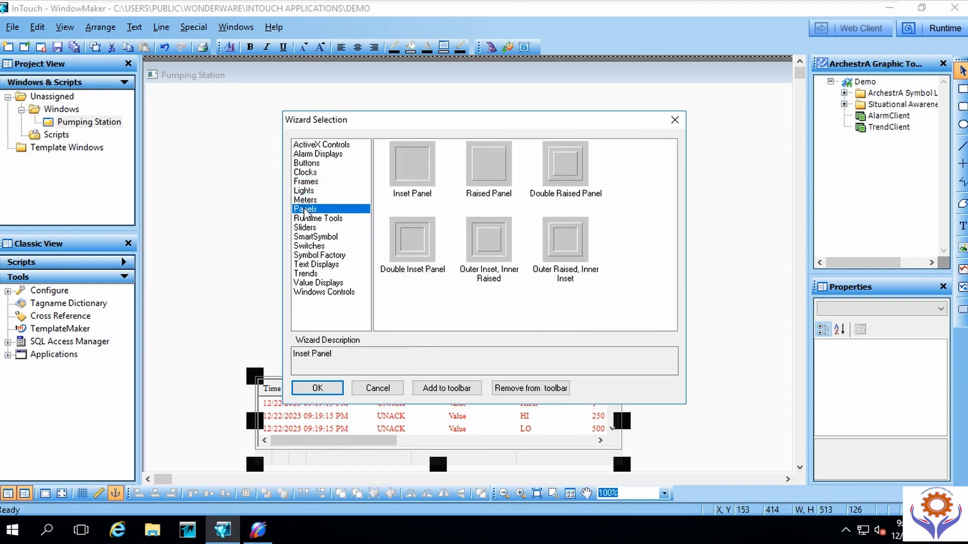
Step: Place a Symbol Factory wizard in the empty area above the alarm viewer at about X 239, Y 80
click(315, 255)
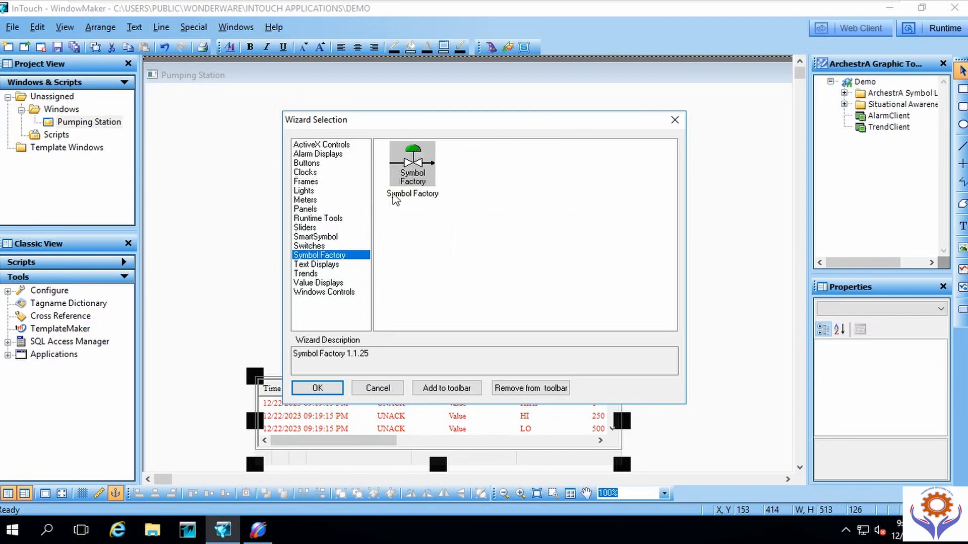
double_click(410, 166)
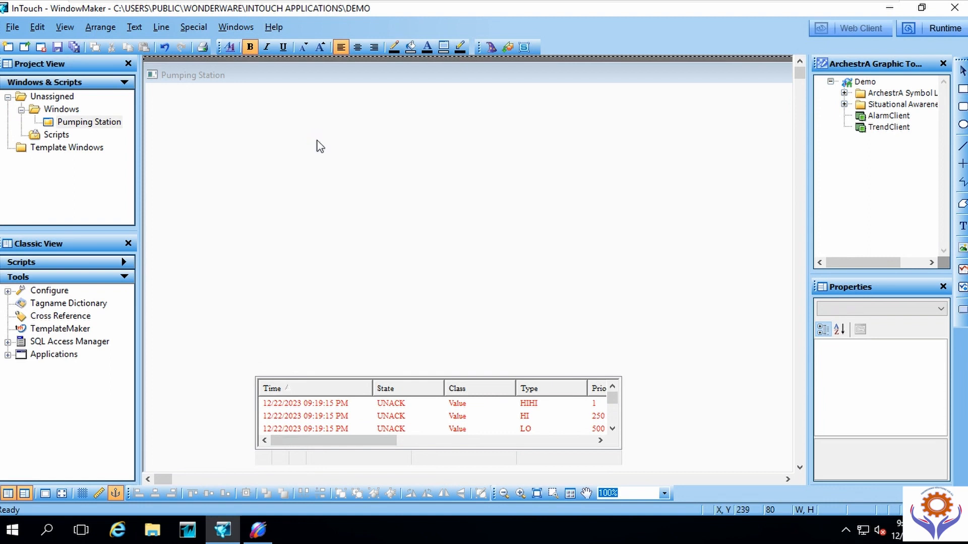
click(318, 144)
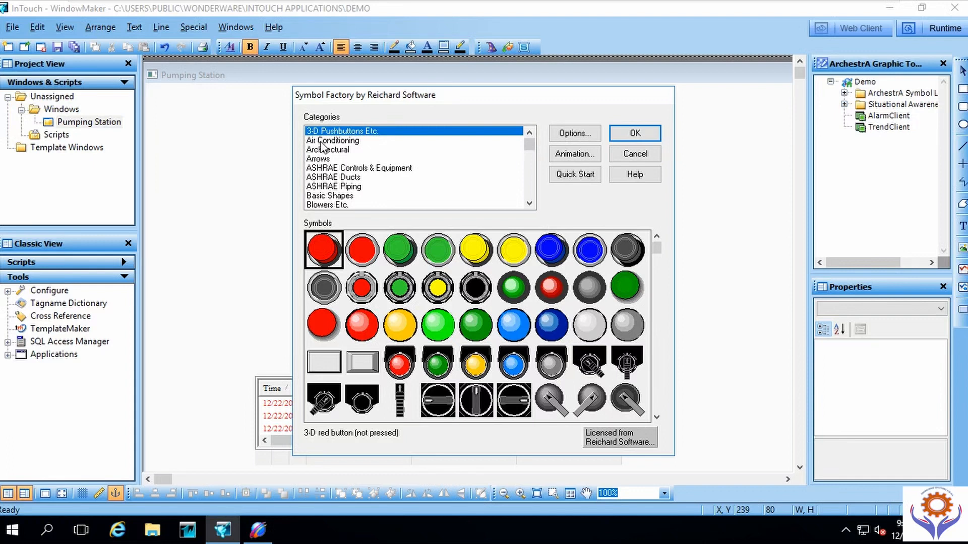
Step: Browse the Symbol Factory categories, including ASHRAE Piping, Blowers Etc., Boilers and Chemical, for station equipment symbols
click(320, 142)
click(325, 159)
click(325, 187)
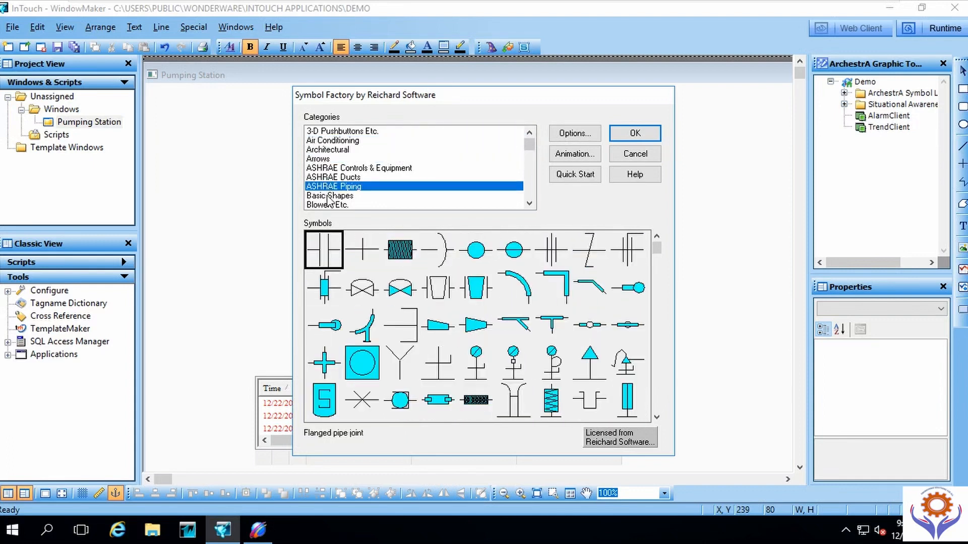
click(329, 196)
click(330, 205)
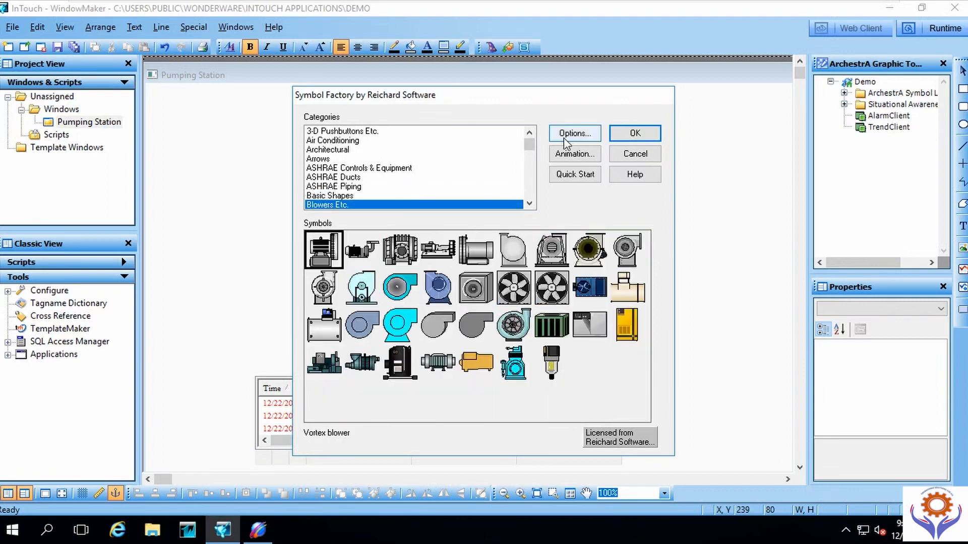
mouse_move(531, 149)
mouse_down()
mouse_move(531, 158)
mouse_move(529, 147)
mouse_up()
click(319, 177)
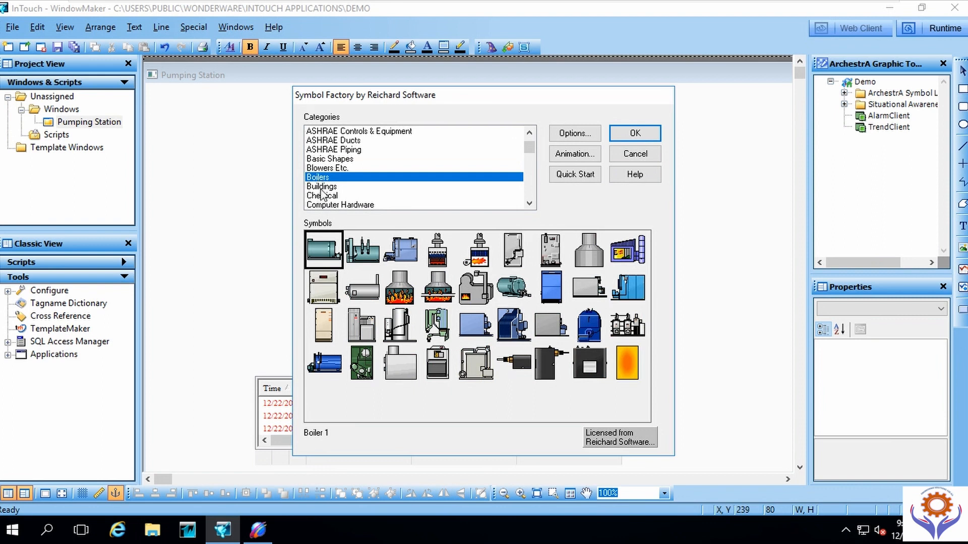
click(320, 187)
click(322, 196)
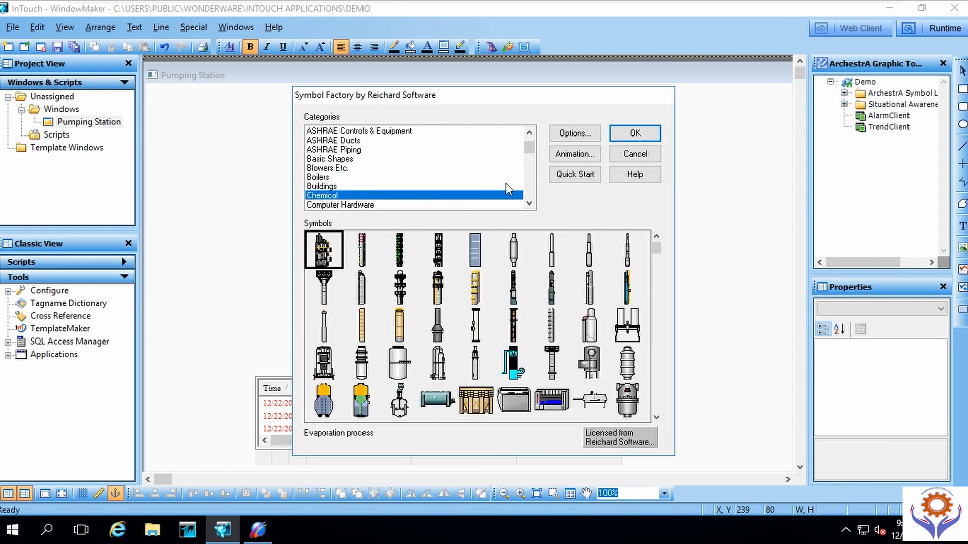
drag(529, 151, 529, 157)
drag(529, 163, 528, 181)
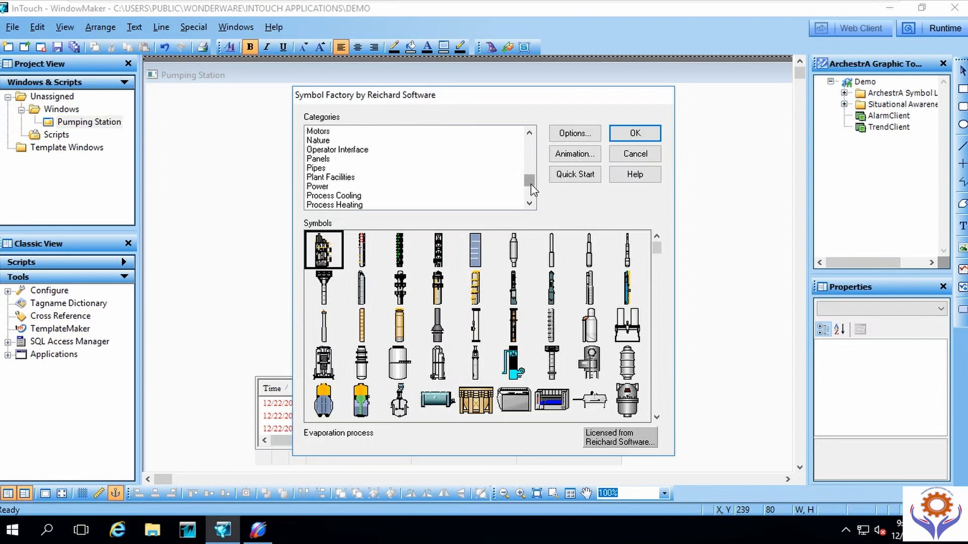
Step: Look at the symbols in the Motors category of Symbol Factory
mouse_move(530, 188)
mouse_down()
mouse_move(531, 199)
mouse_move(531, 146)
mouse_move(532, 187)
mouse_up()
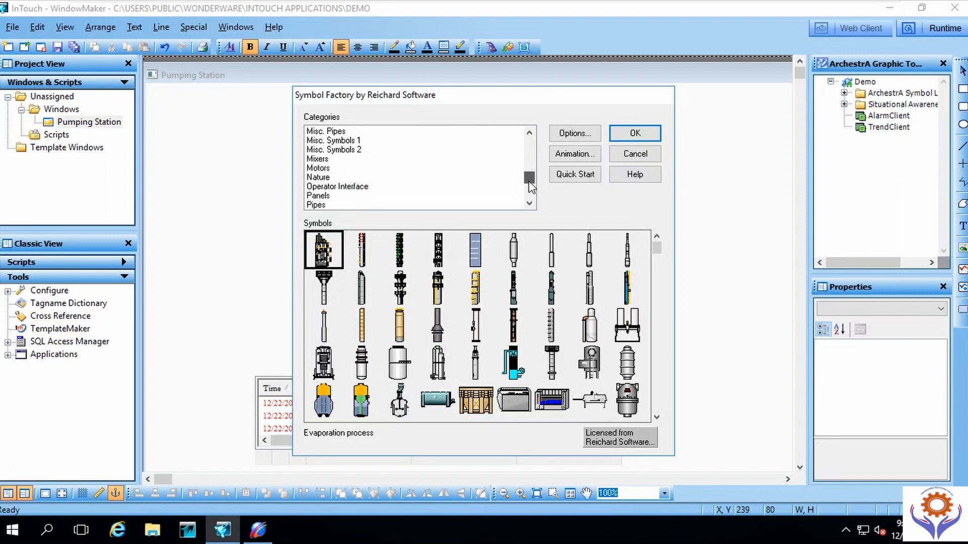
click(319, 169)
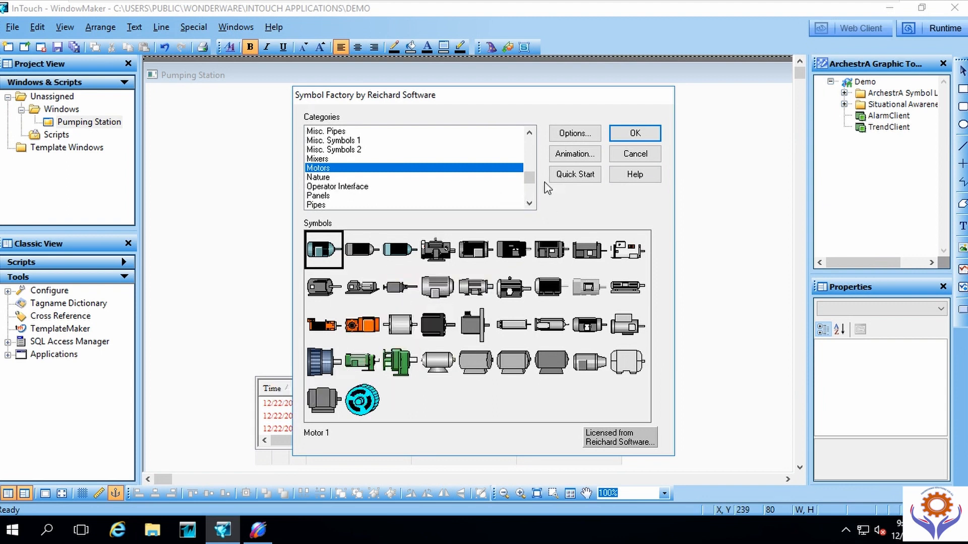
drag(530, 180, 529, 187)
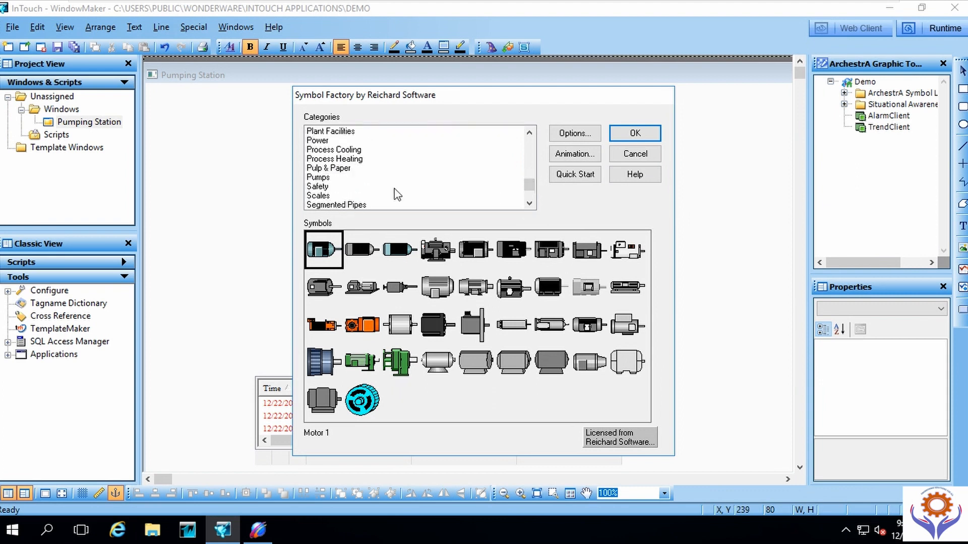
Step: Browse the Pumps category in Symbol Factory for a suitable pump symbol
click(328, 179)
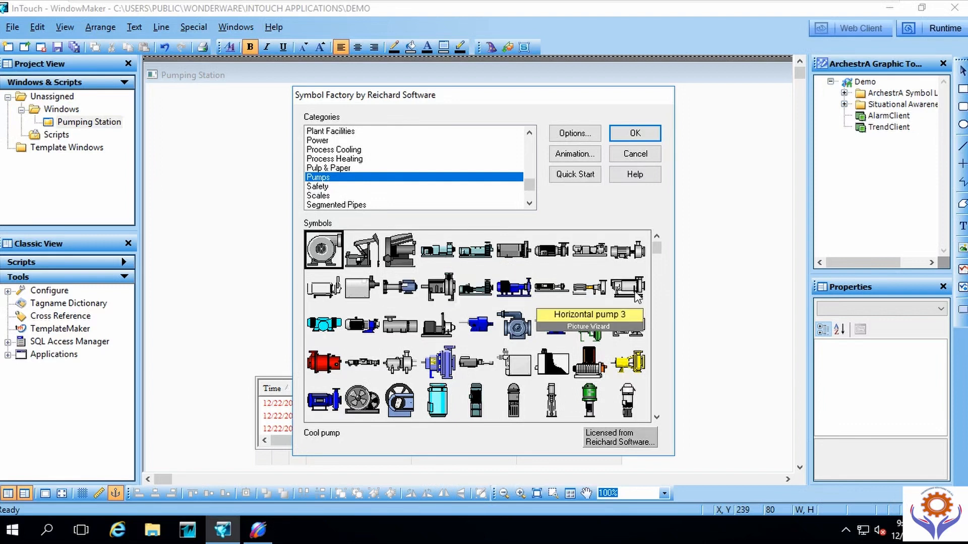
click(657, 418)
click(657, 418)
click(657, 418)
click(658, 418)
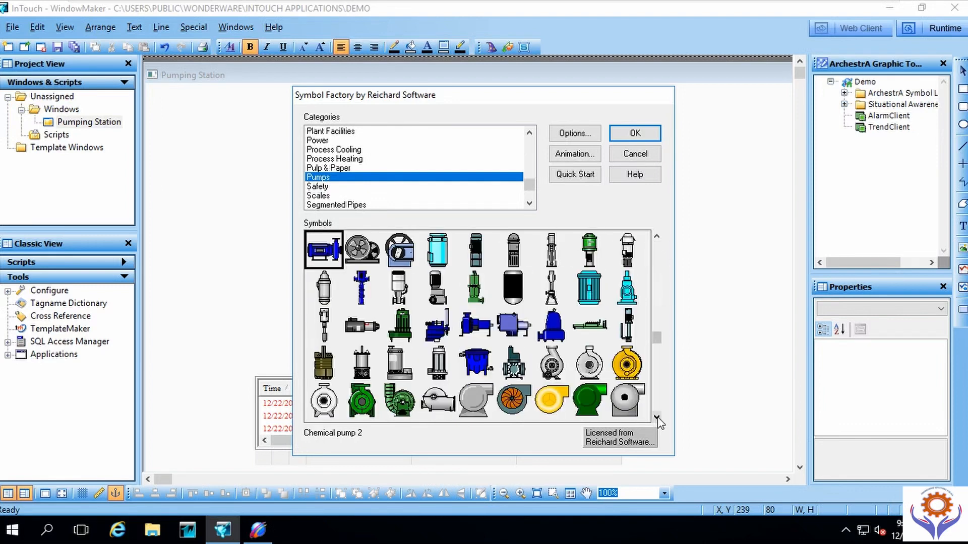
click(657, 417)
click(657, 417)
click(657, 417)
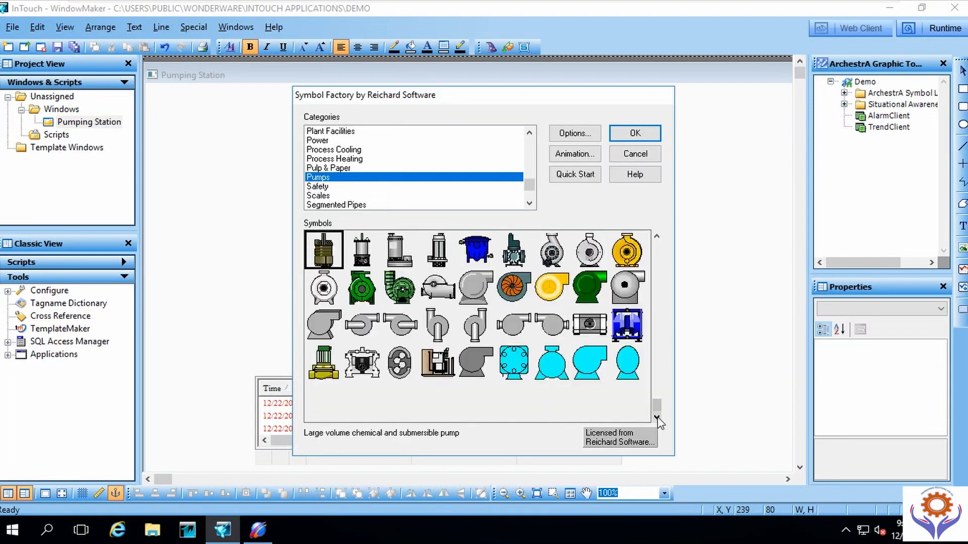
click(656, 236)
click(657, 235)
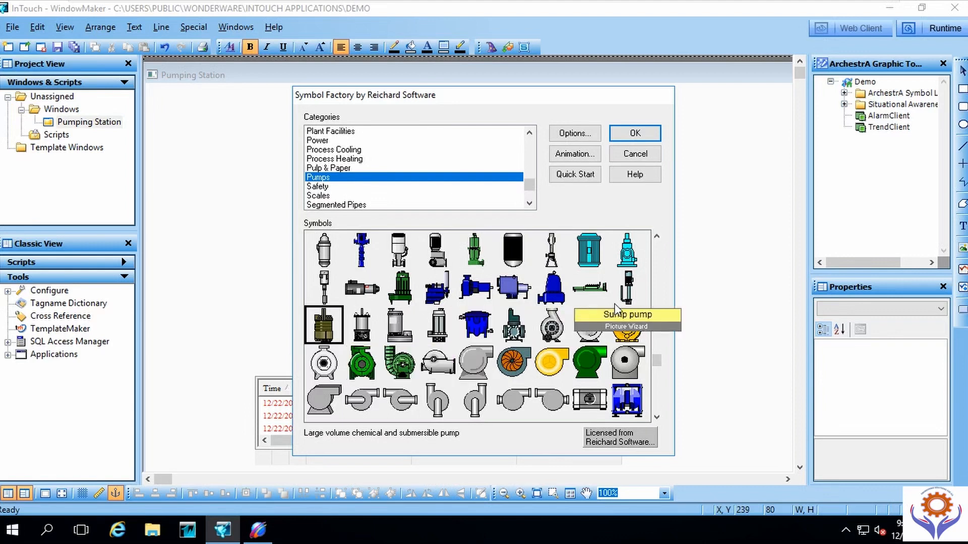
click(656, 236)
click(657, 236)
click(656, 236)
click(656, 235)
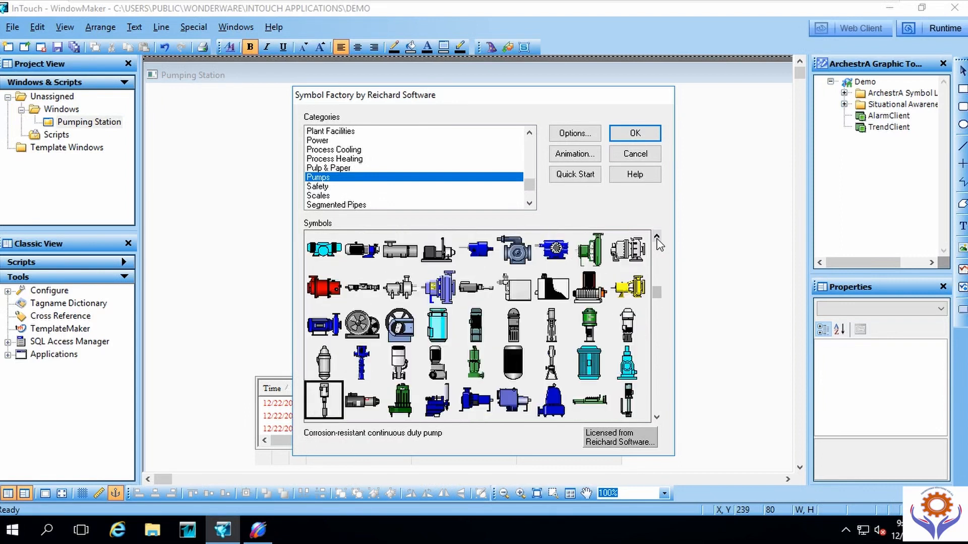
click(656, 236)
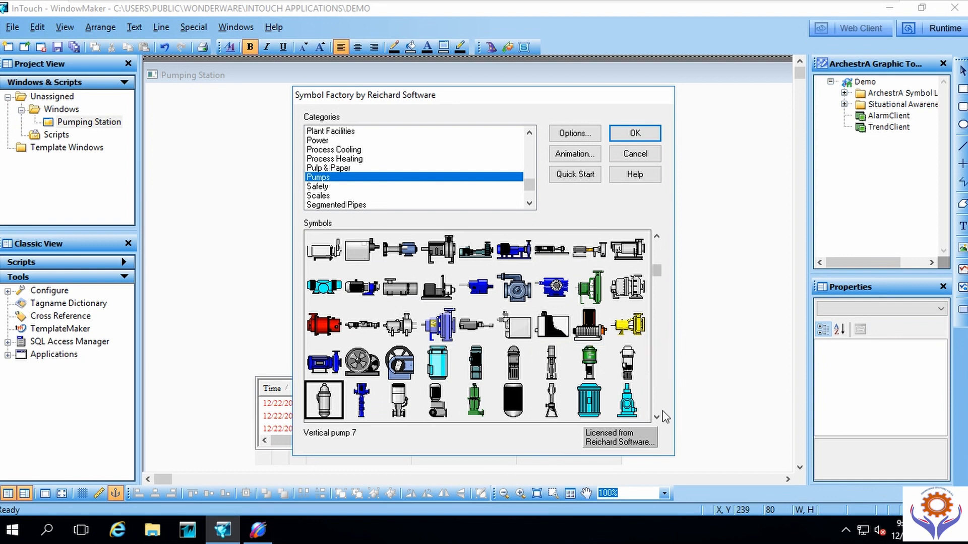
drag(657, 272, 655, 240)
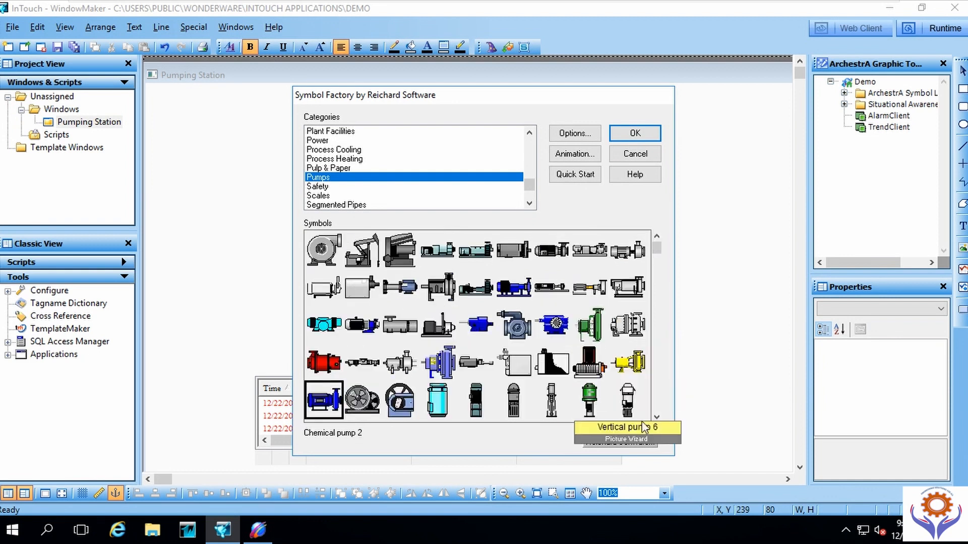
Step: Insert the Submersible sump pump 2 symbol above the alarm table in the Pumping Station window
scroll(657, 418, down, 5)
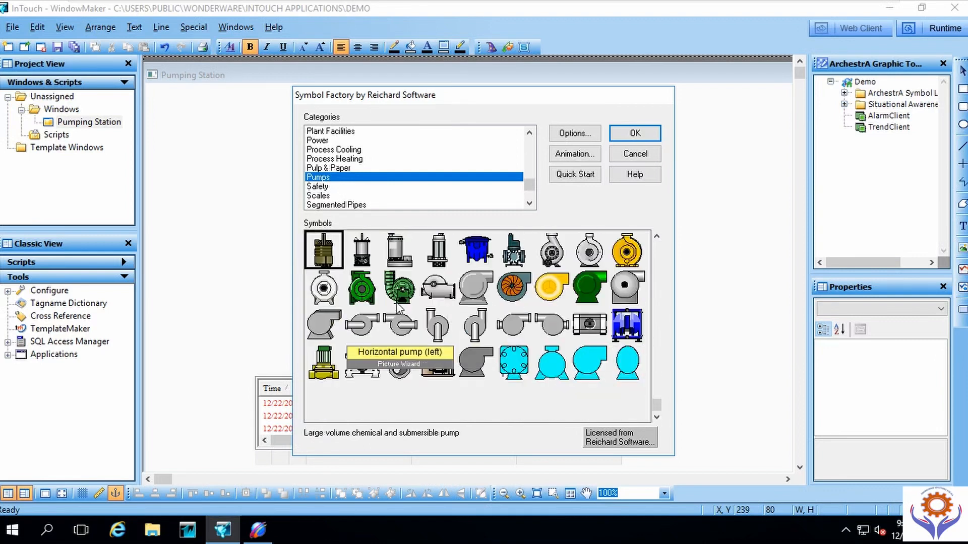
click(398, 257)
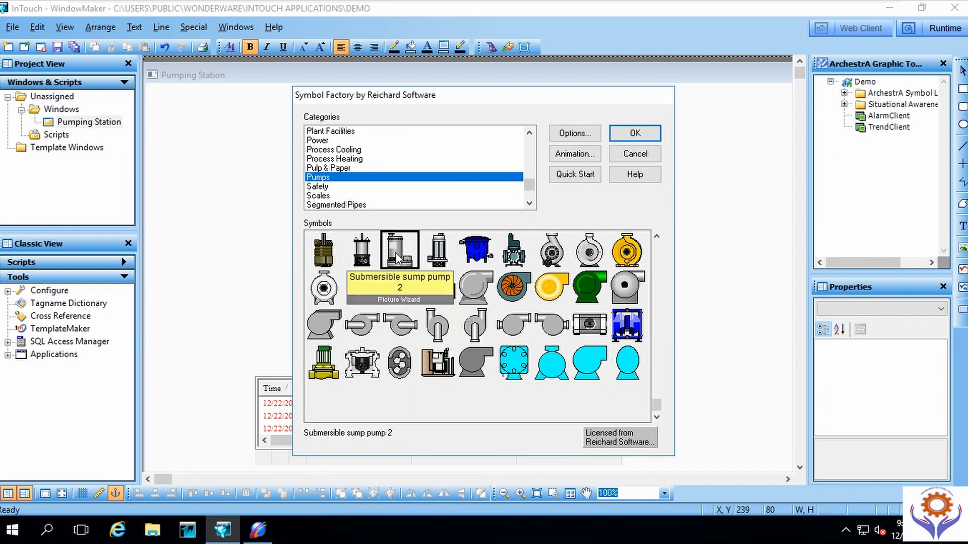
double_click(398, 257)
drag(322, 192, 380, 194)
click(419, 286)
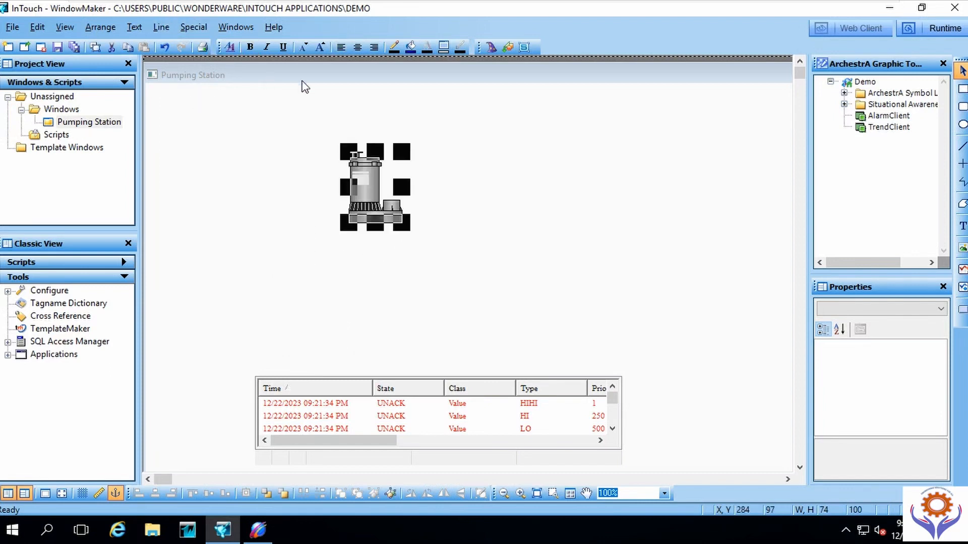
Step: Place another Symbol Factory object to the right of the pump and open its symbol selection
click(494, 49)
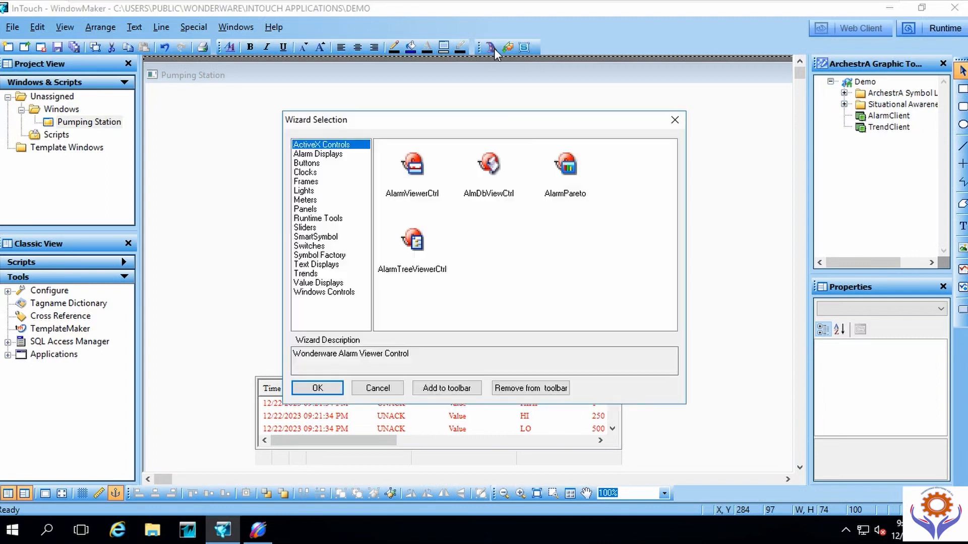
click(329, 255)
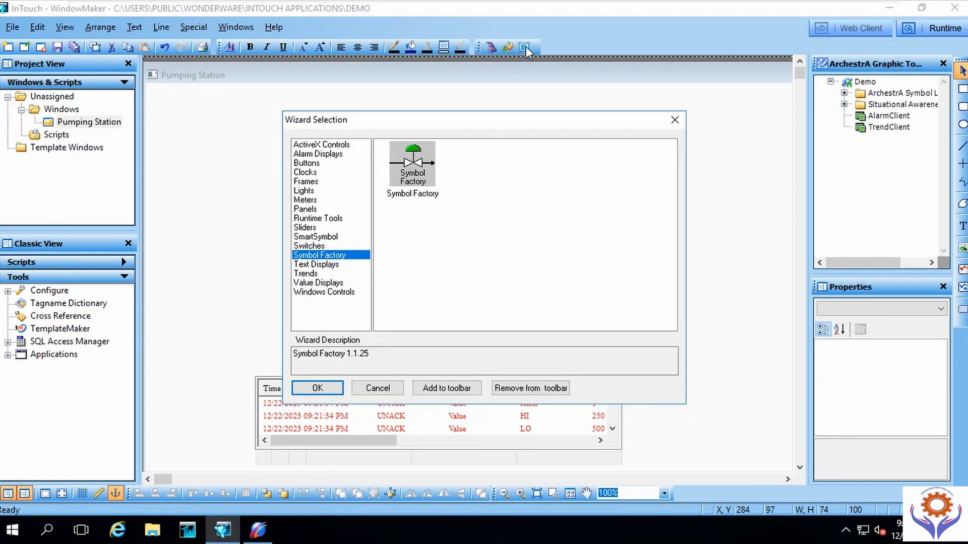
double_click(415, 169)
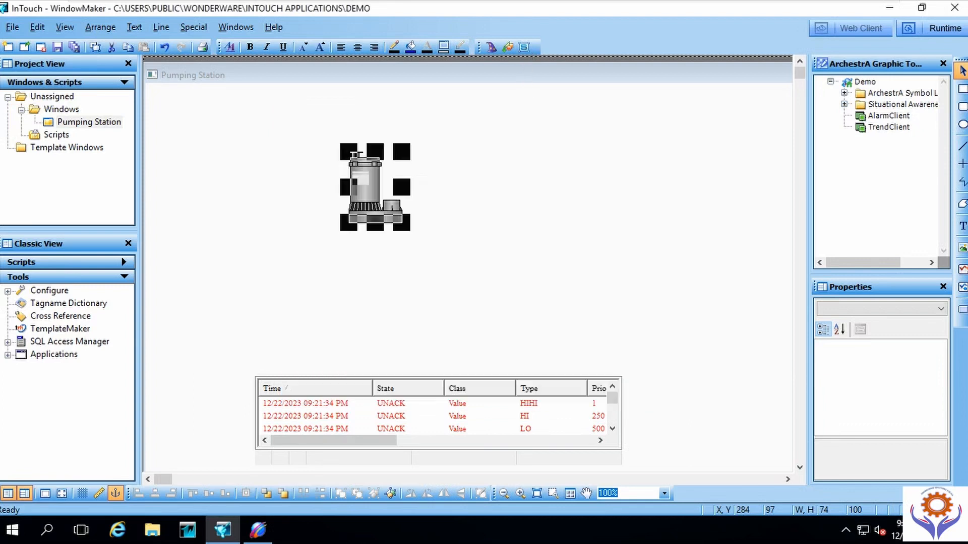
click(508, 186)
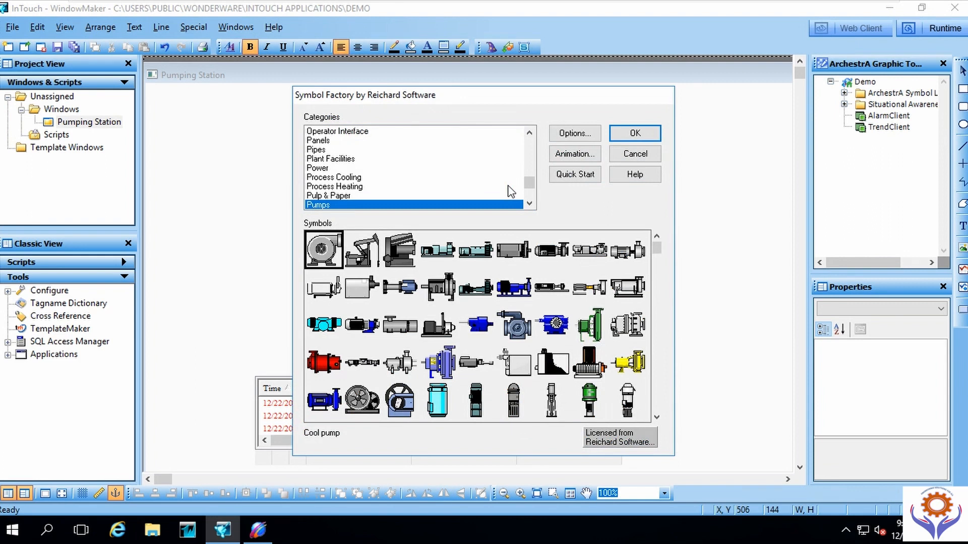
Step: Switch the symbol categories to Tanks, comparing it with Tank Cutaways
click(327, 160)
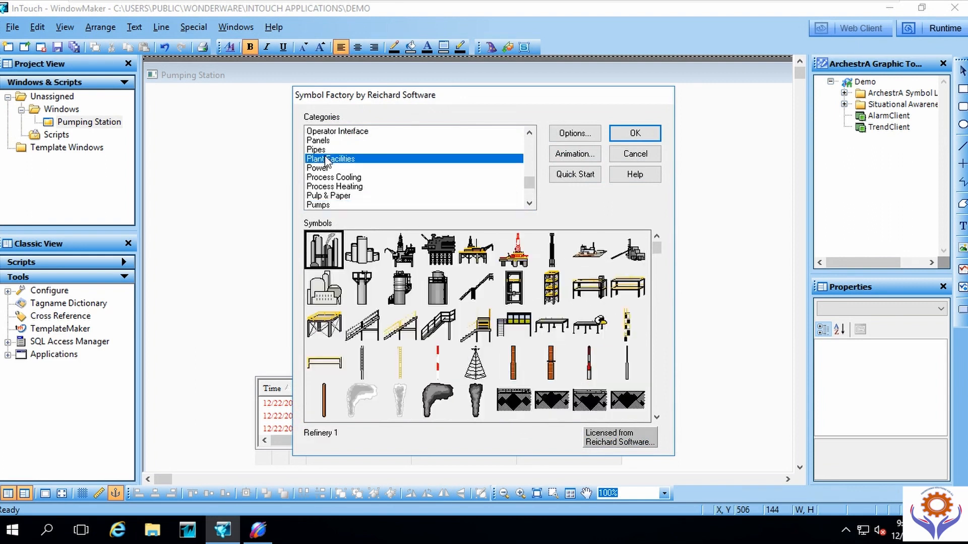
key(t)
key(t)
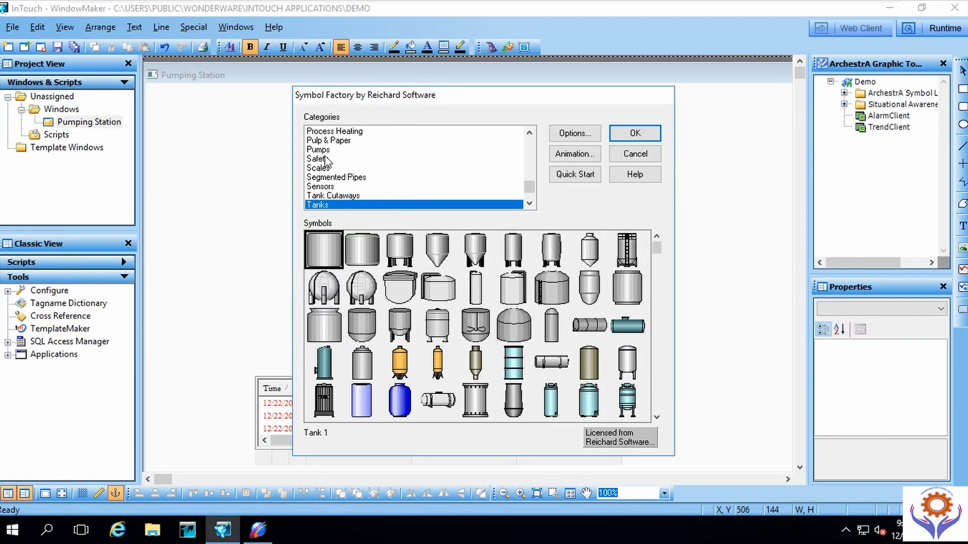
key(Up)
key(Down)
key(Down)
key(Up)
key(Up)
key(Down)
key(Up)
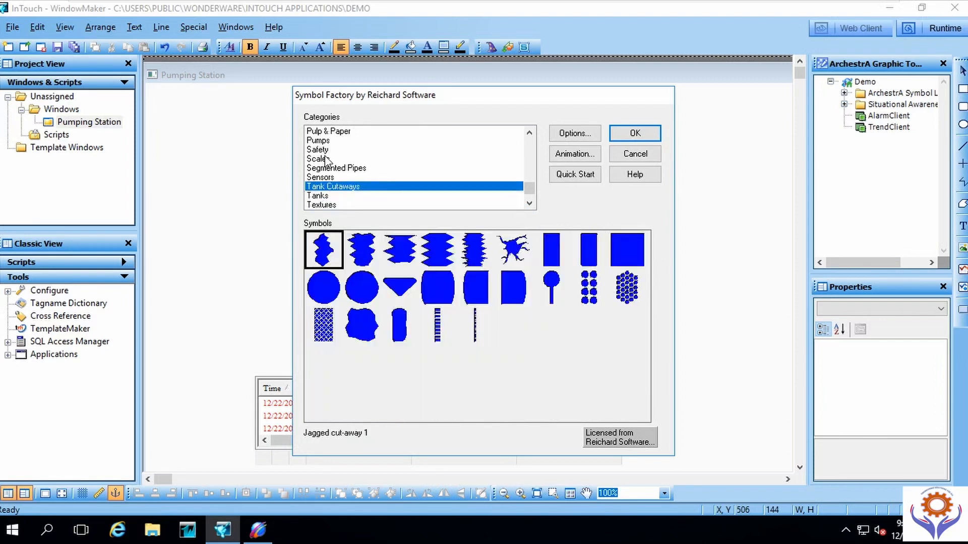
key(Down)
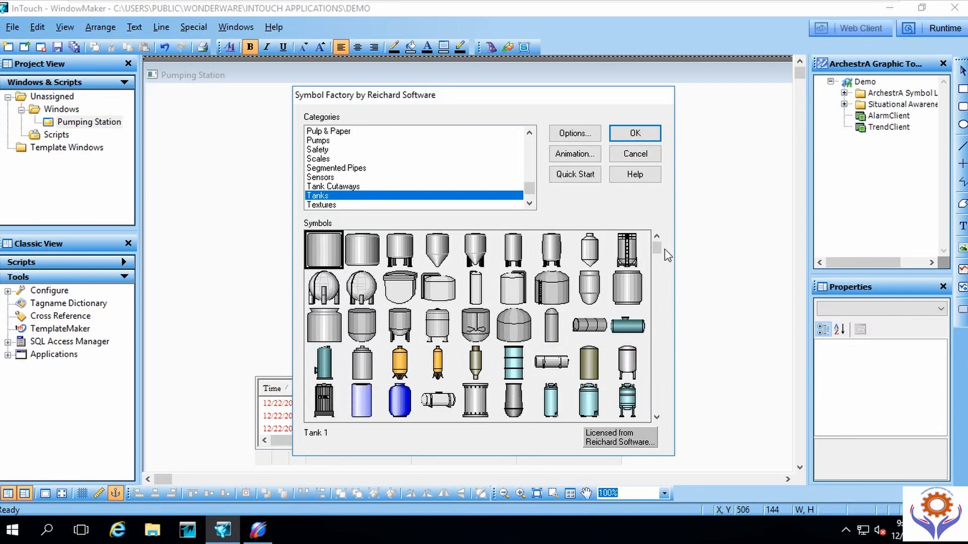
Step: Examine the available symbols in the Tanks category
click(657, 416)
click(657, 416)
click(657, 416)
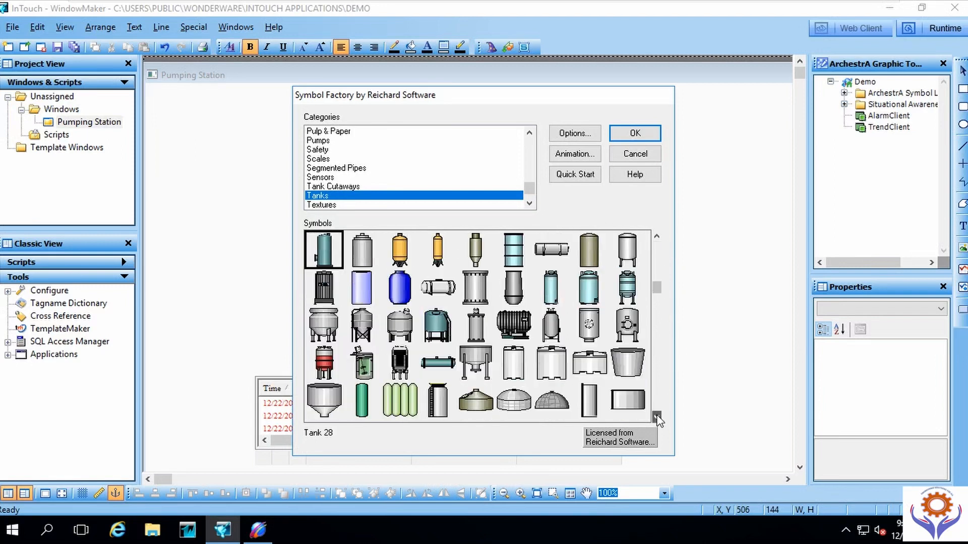
click(657, 416)
click(657, 415)
click(657, 415)
click(656, 416)
click(657, 416)
click(657, 417)
click(656, 416)
click(656, 416)
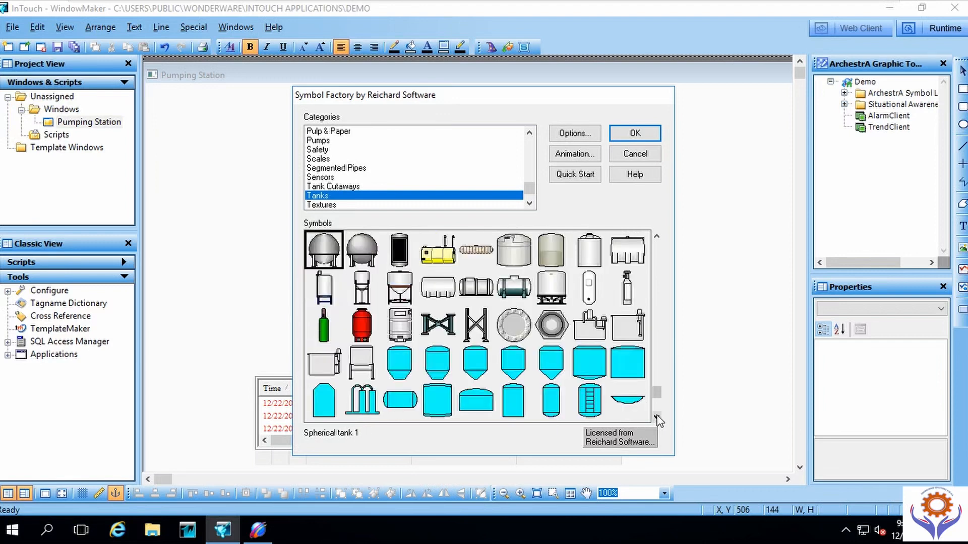
click(657, 417)
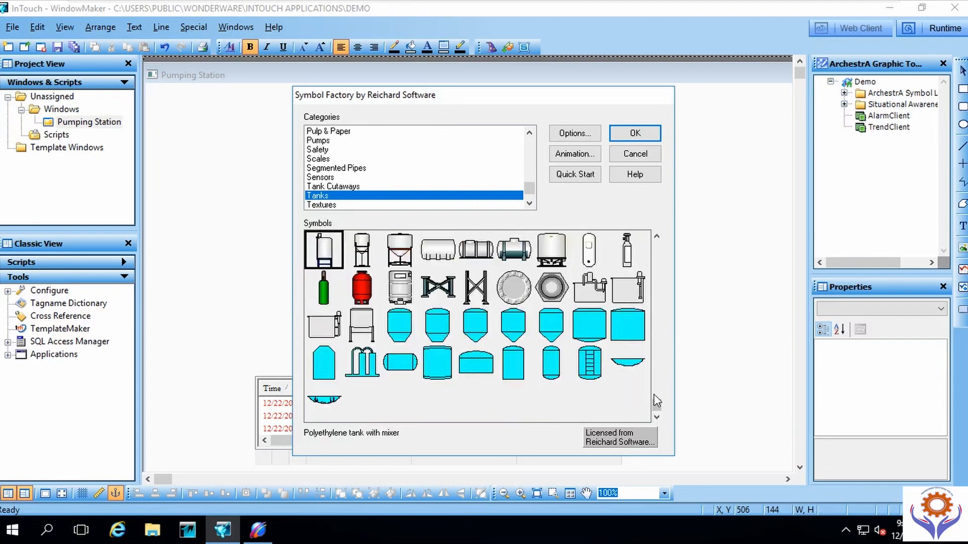
drag(656, 405, 652, 305)
drag(658, 270, 660, 246)
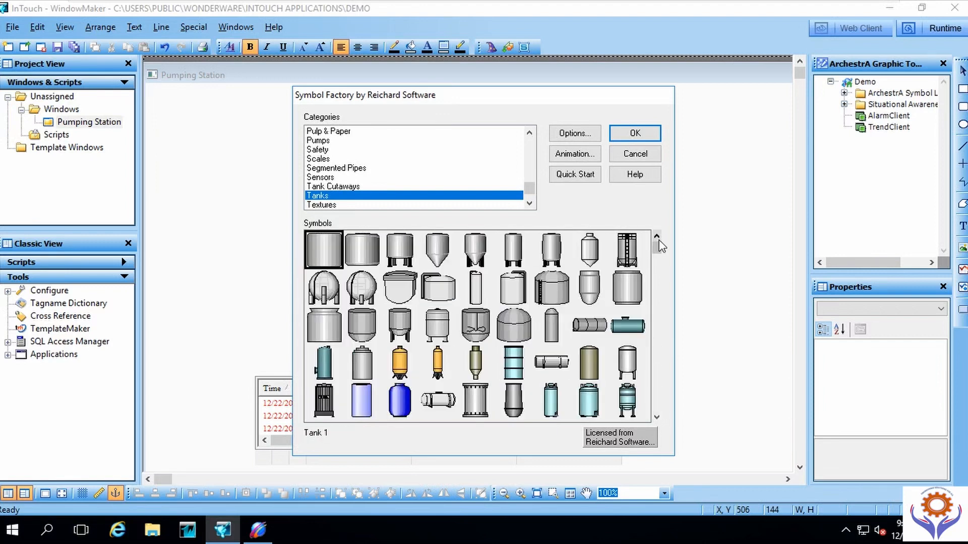
Step: Insert the Tank 1 symbol beside the pump and enlarge it to about 253 by 253
double_click(323, 260)
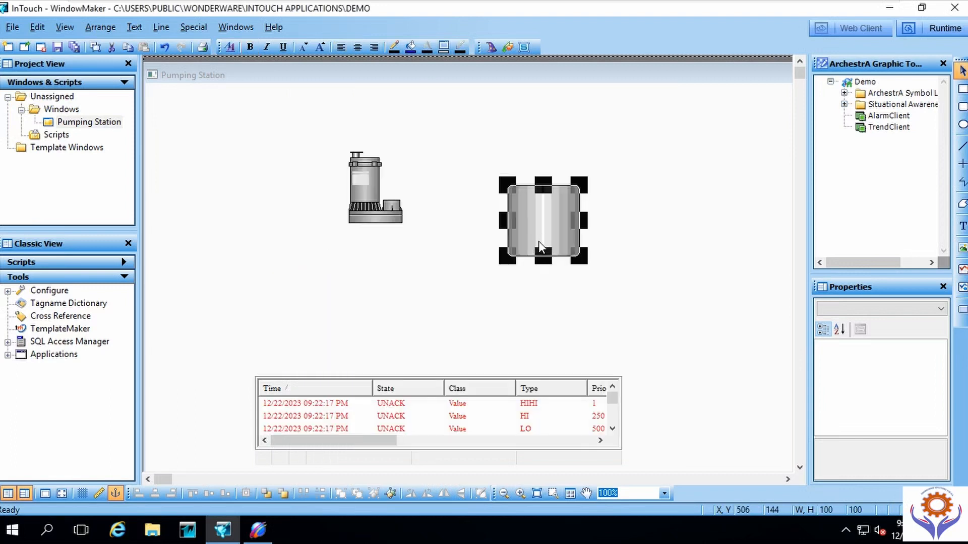
drag(506, 229, 436, 230)
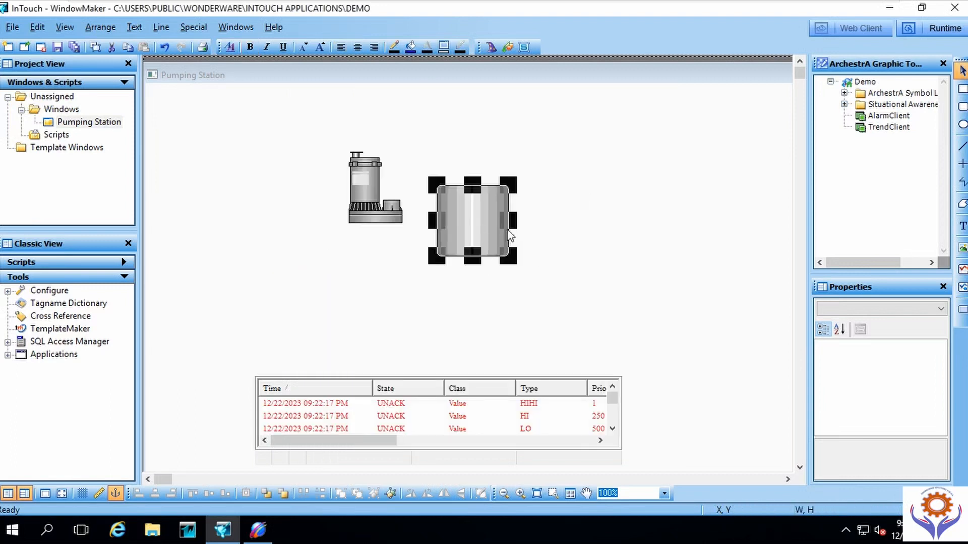
drag(512, 222, 598, 225)
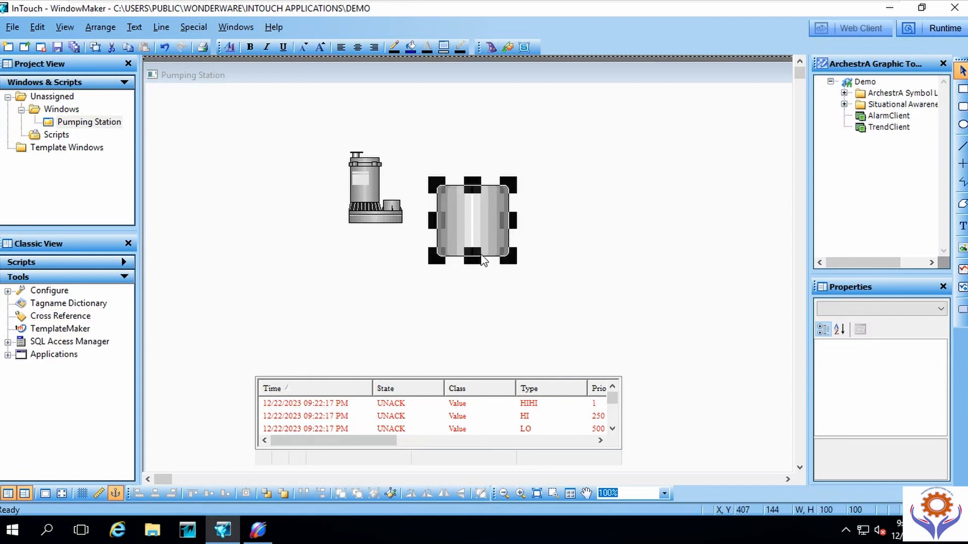
drag(479, 258, 500, 322)
drag(510, 258, 647, 304)
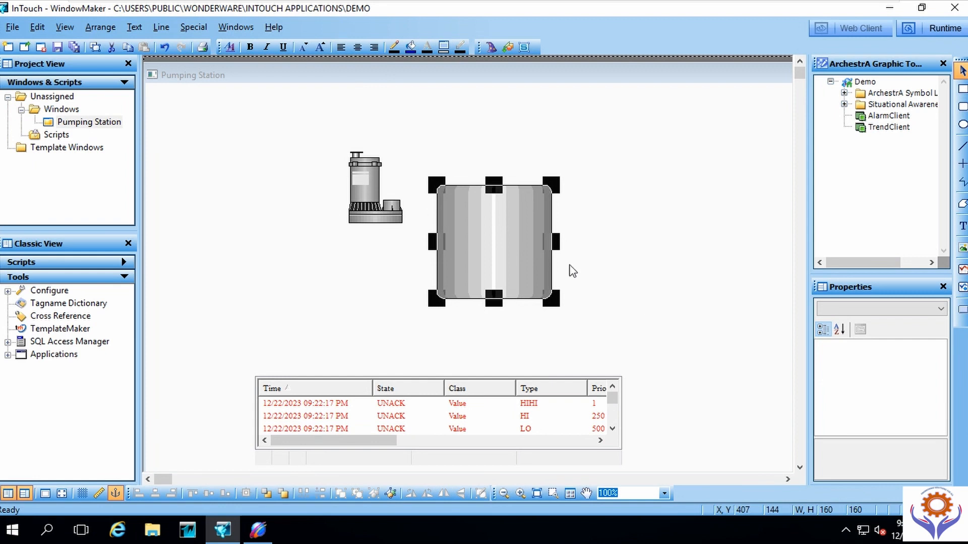
drag(555, 240, 658, 292)
drag(551, 298, 654, 367)
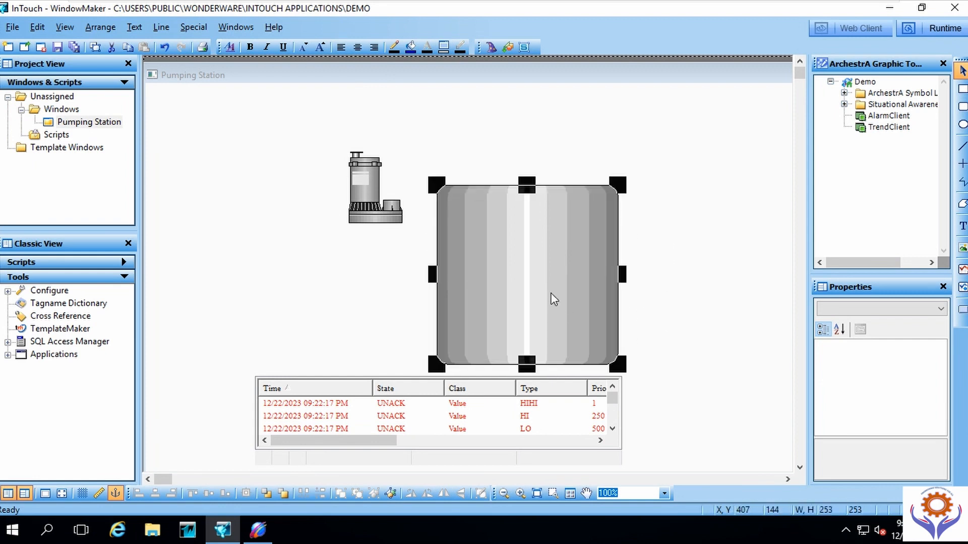
Step: Move the enlarged tank over the pump and delete it
drag(552, 297, 441, 282)
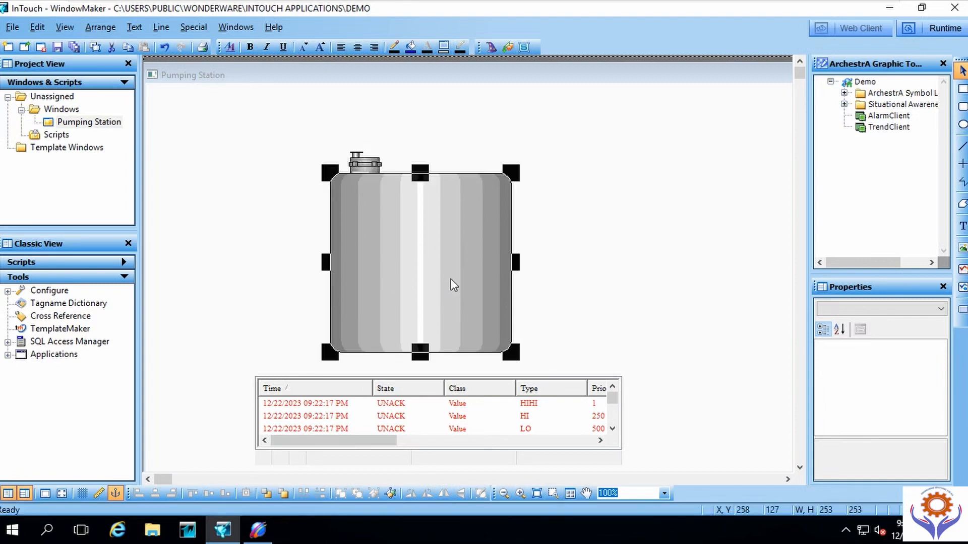
key(Delete)
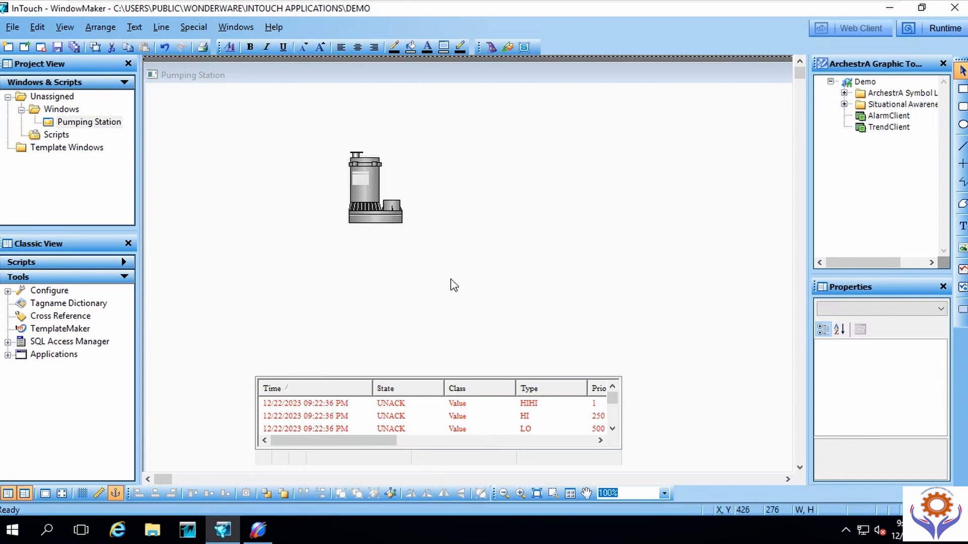
Step: Place a Symbol Factory wizard in the empty area beside the pump to open the symbol library
click(489, 52)
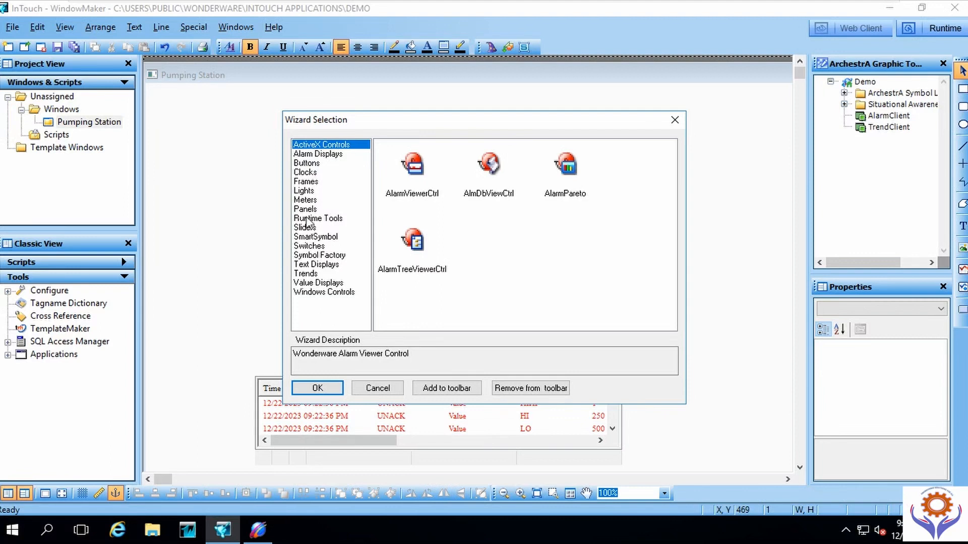
click(306, 164)
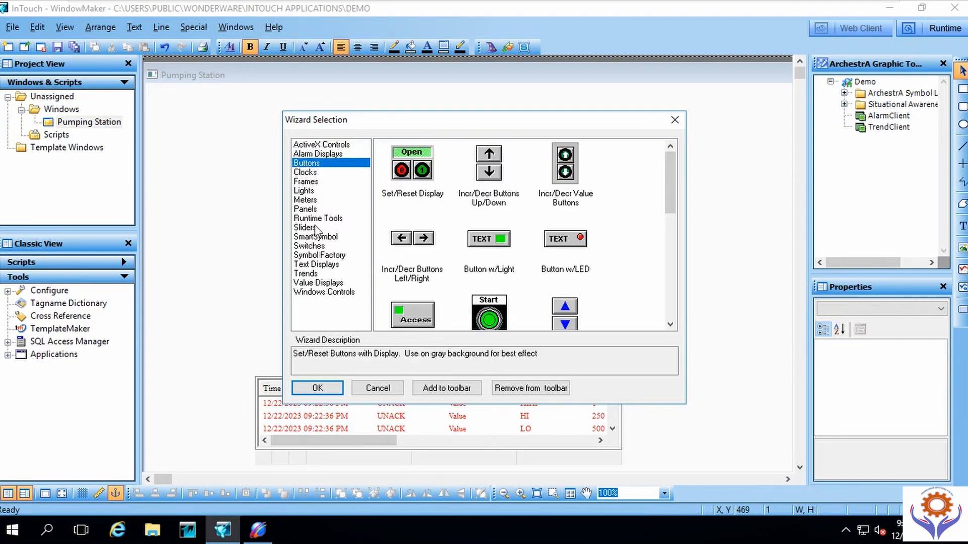
click(316, 256)
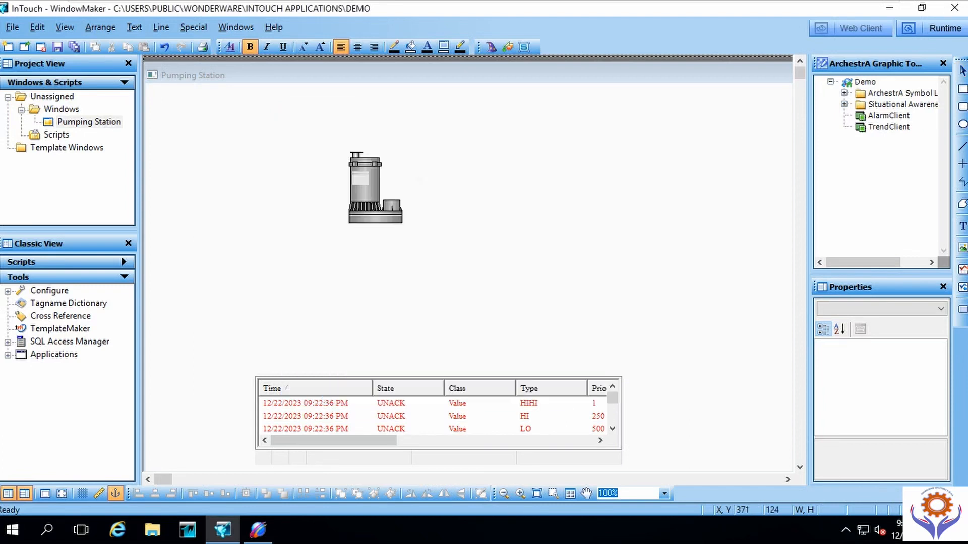
click(498, 190)
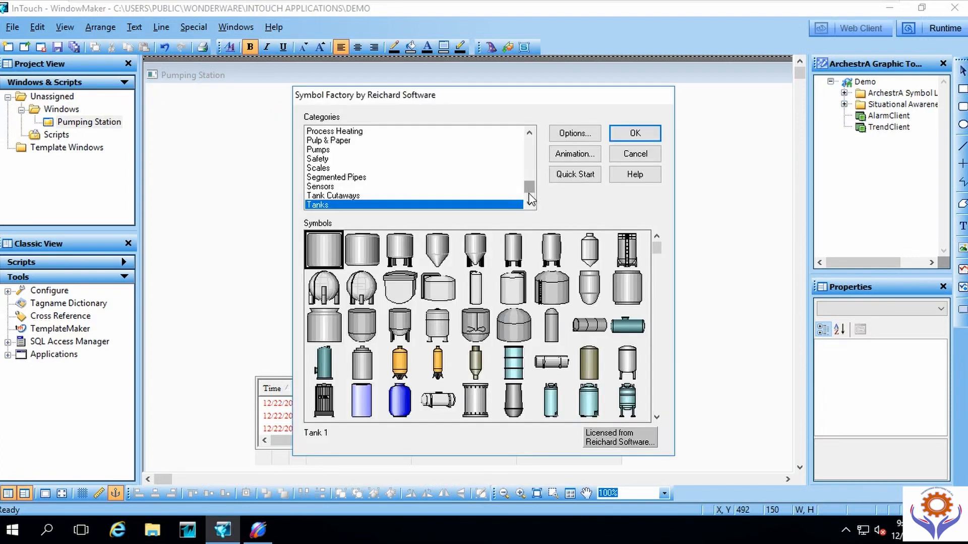
Step: Browse the symbol categories in order from Air Conditioning through Wire & Cable, examining the symbols each one offers
drag(529, 194, 524, 143)
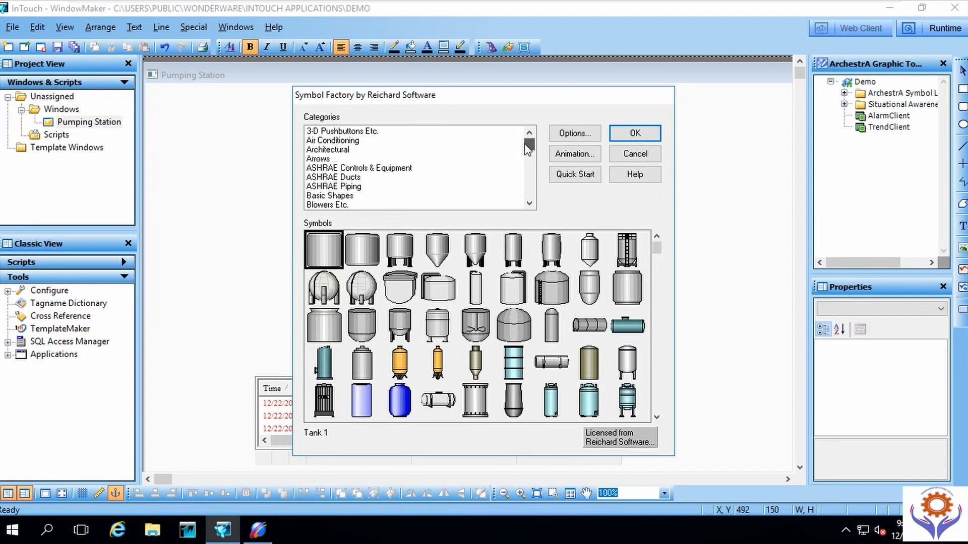
click(333, 140)
click(333, 150)
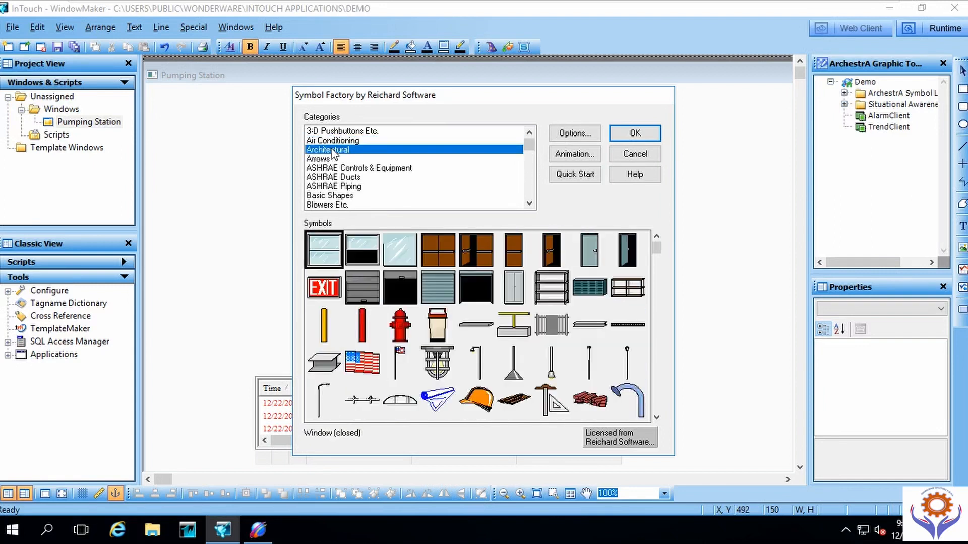
key(Down)
key(Down)
key(Down)
key(Down)
key(Down)
key(Down)
key(Down)
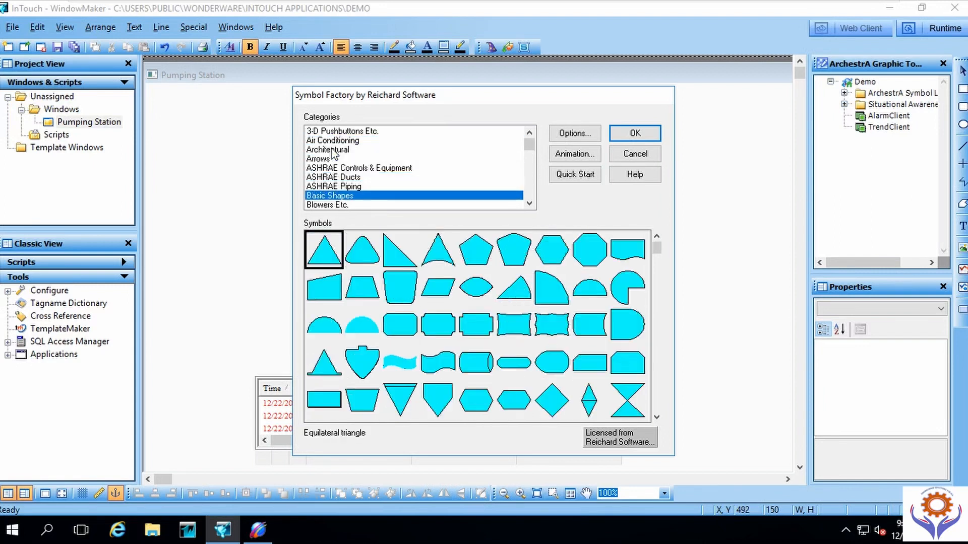
key(Down)
key(Down)
key(Down)
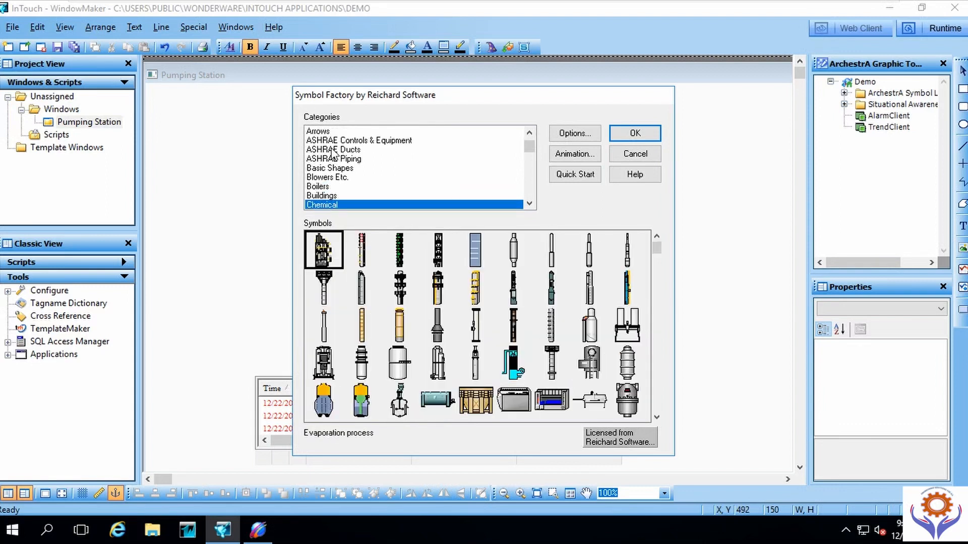
key(Down)
key(Down)
key(Down)
key(Down)
key(Down)
key(Down)
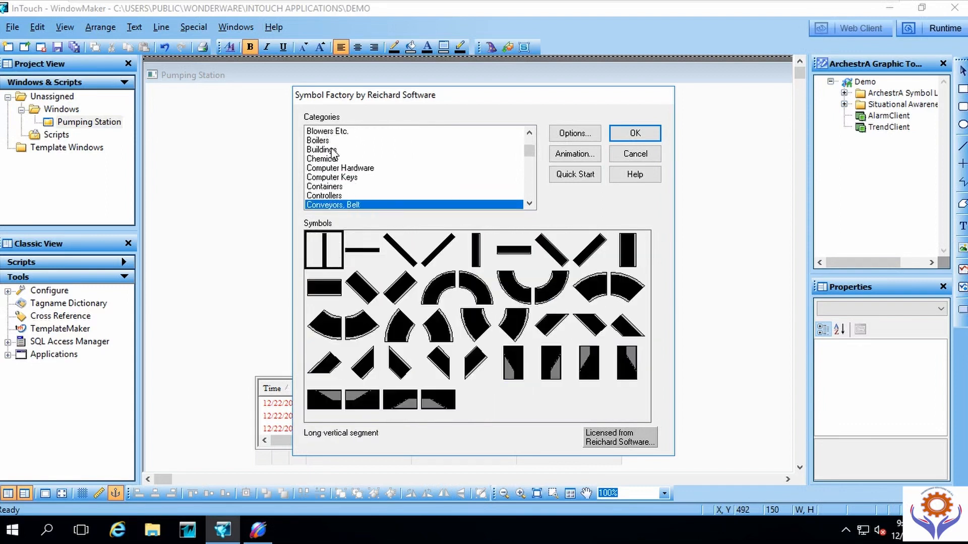
key(Down)
key(Down)
key(Down)
key(Down)
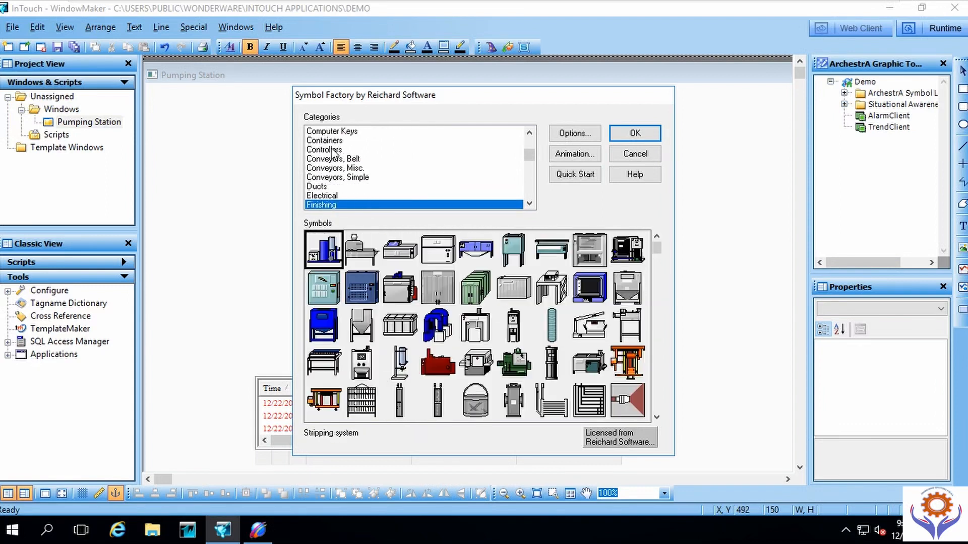
key(Down)
key(Down)
key(Down)
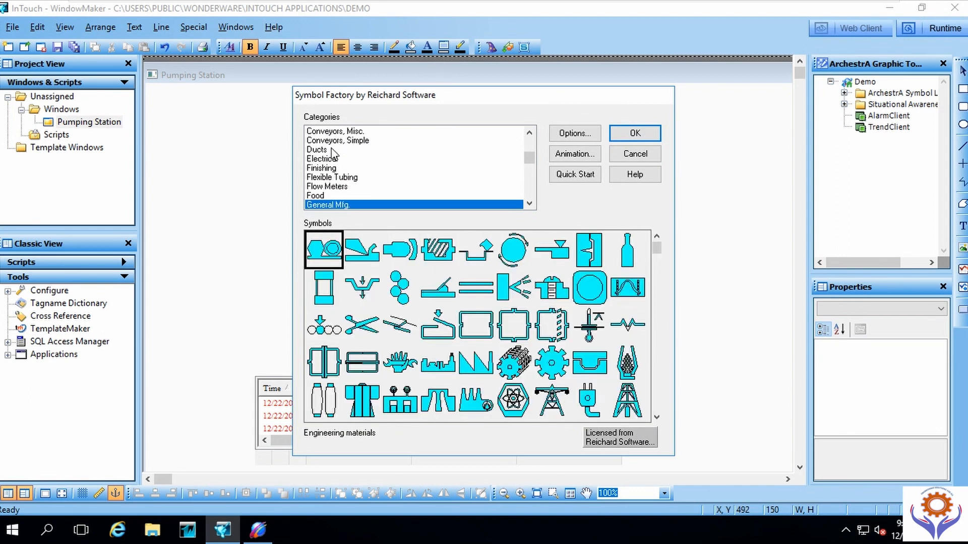
key(Down)
key(Down)
key(Down)
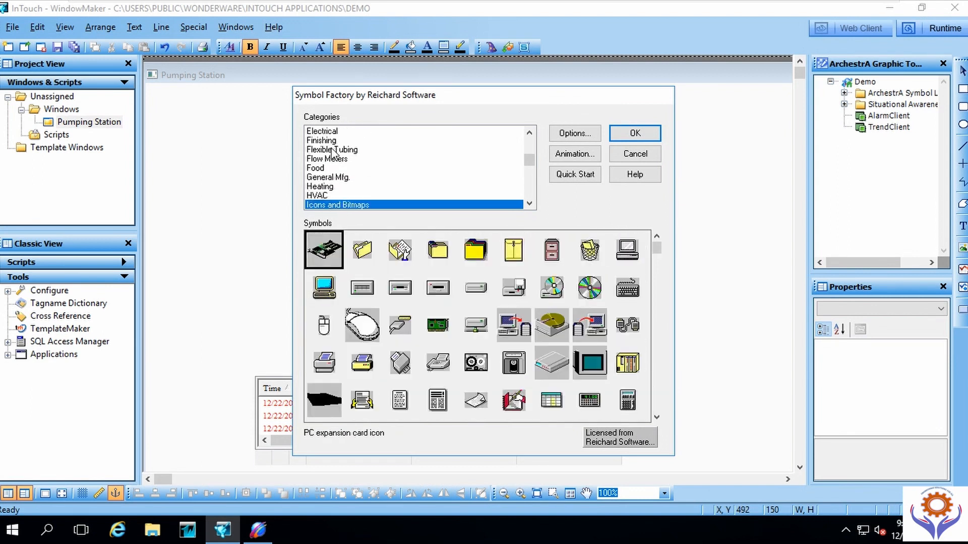
key(Up)
key(Down)
key(Down)
key(Down)
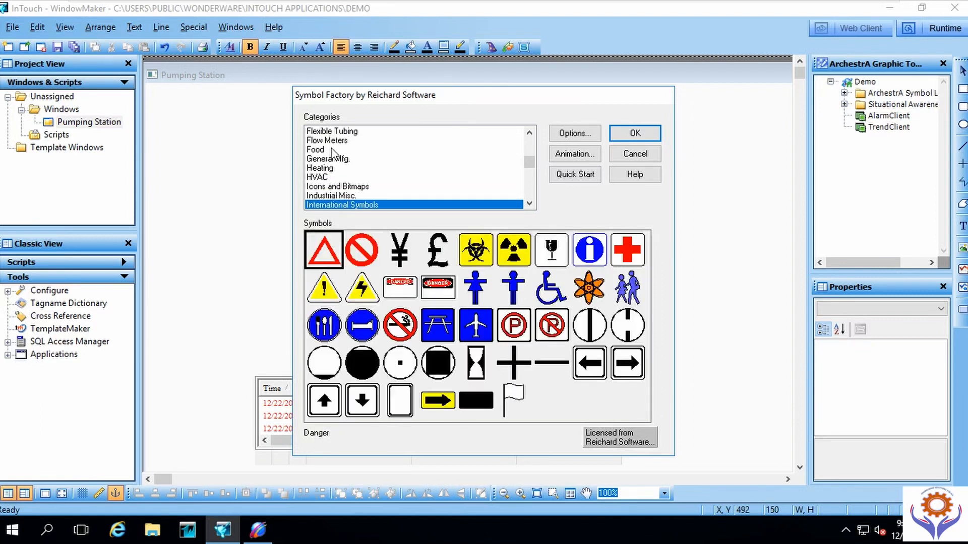
key(Down)
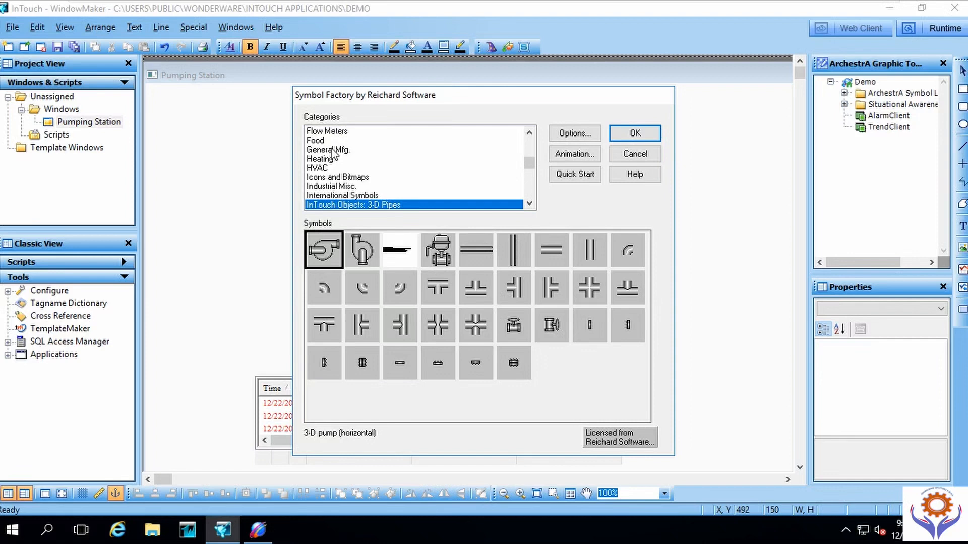
key(Down)
key(Down)
key(Down)
key(Down)
key(Down)
key(Down)
key(Down)
key(Down)
key(Down)
key(Down)
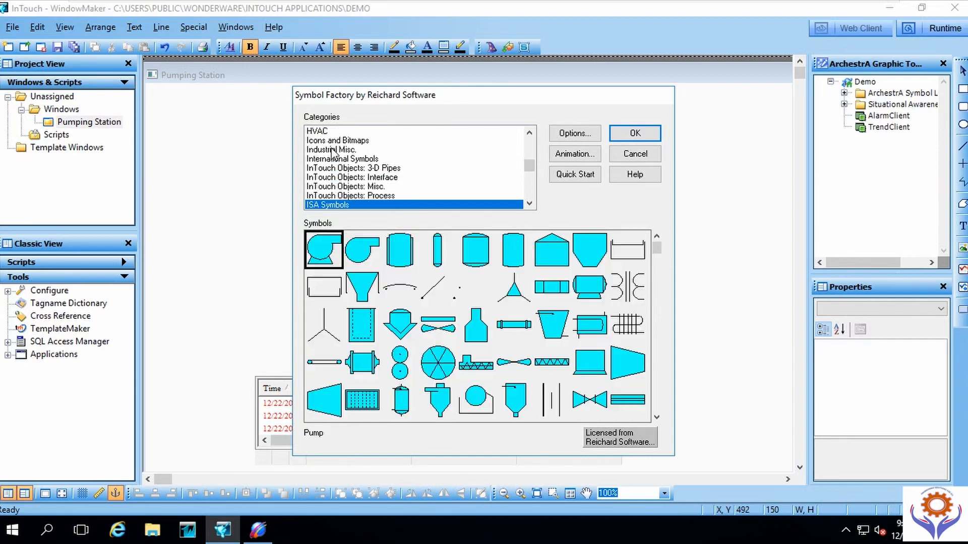
key(Down)
key(Down)
key(Down)
key(Down)
key(Down)
key(Down)
key(Down)
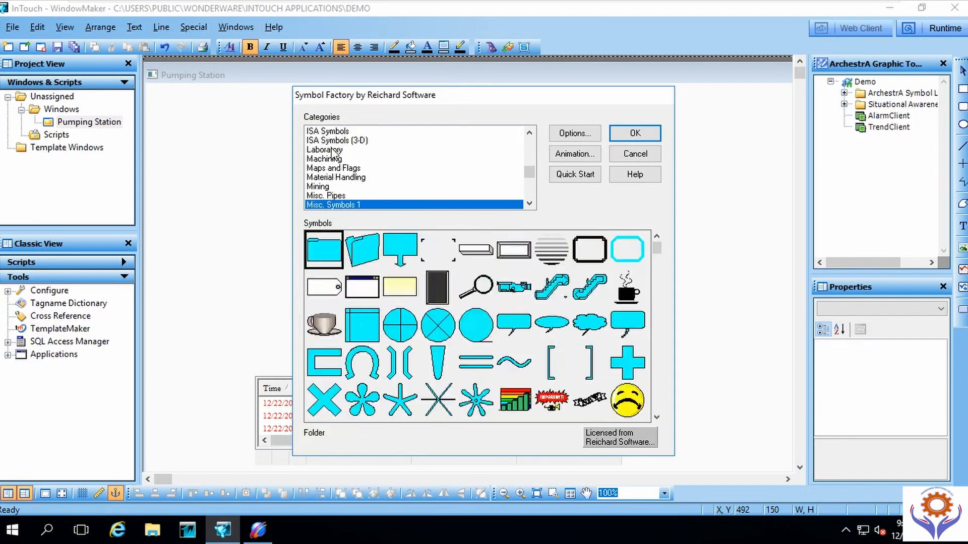
key(Down)
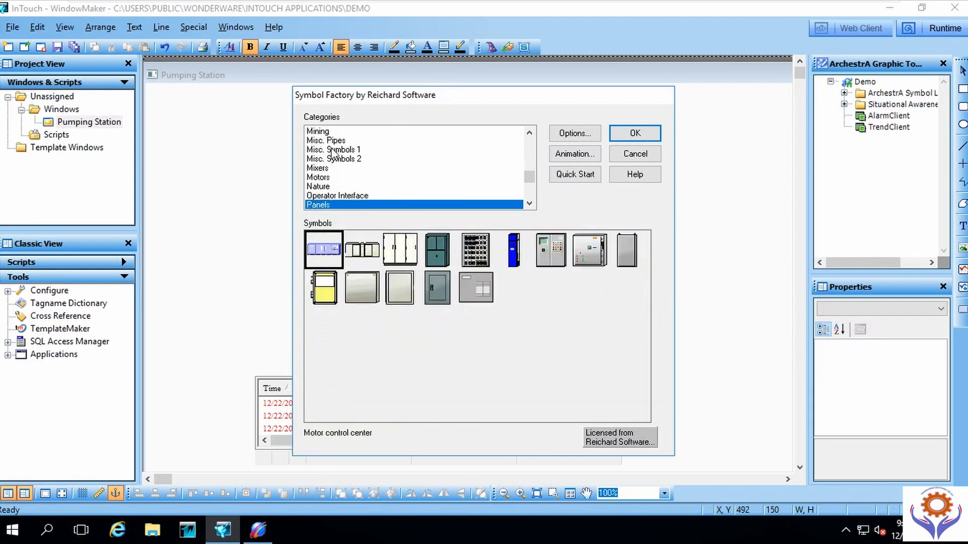
key(Down)
key(Down)
key(Down)
key(Down)
key(Down)
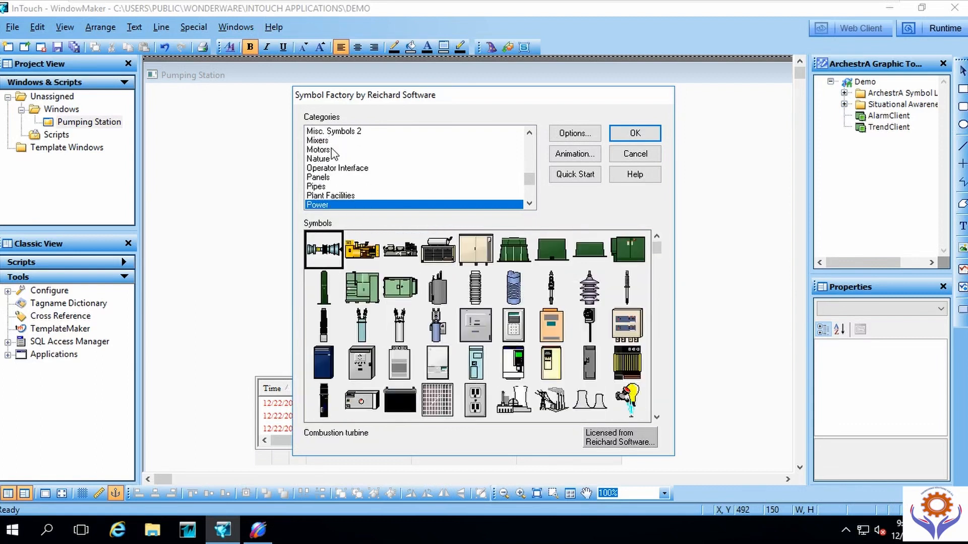
key(Down)
key(Down)
key(Down)
key(Down)
key(Down)
key(Down)
key(Down)
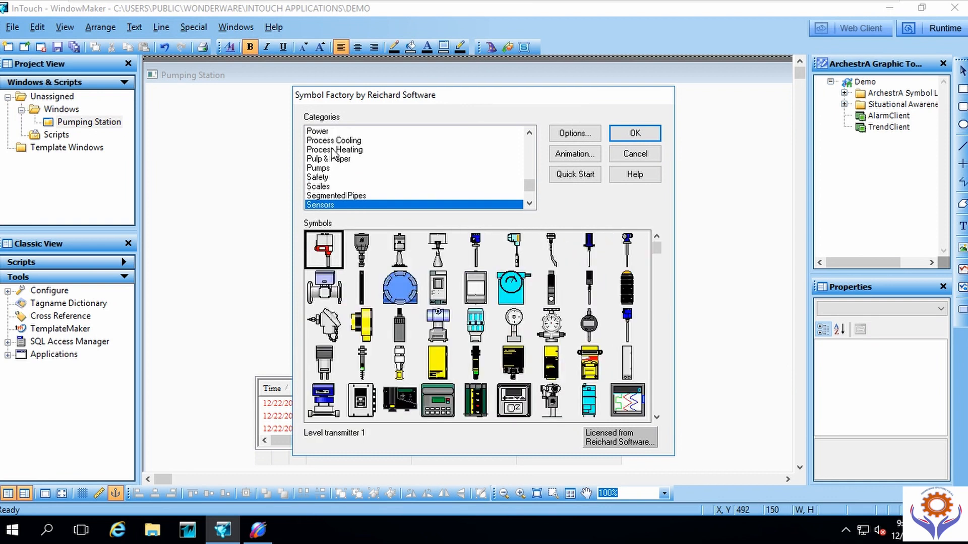
key(Down)
key(Up)
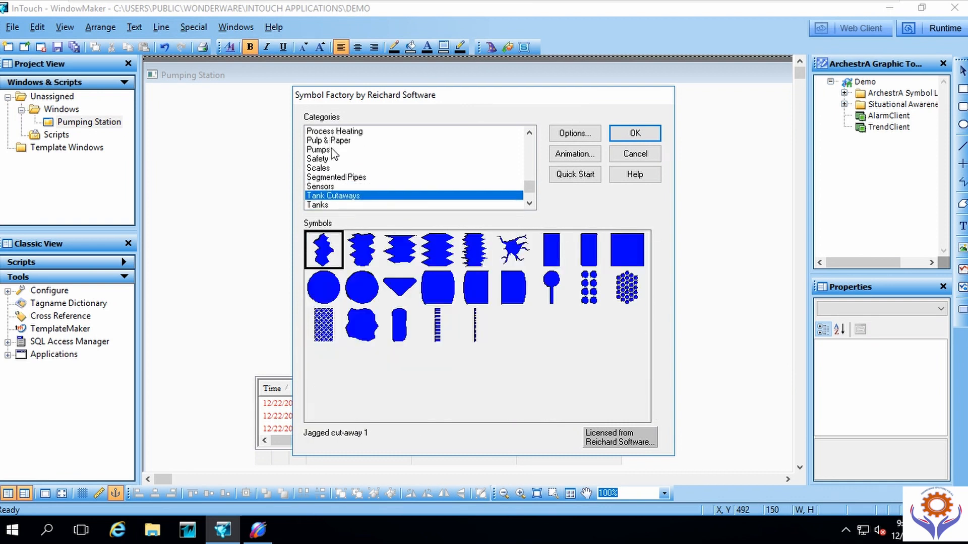
key(Down)
key(Down)
key(Down)
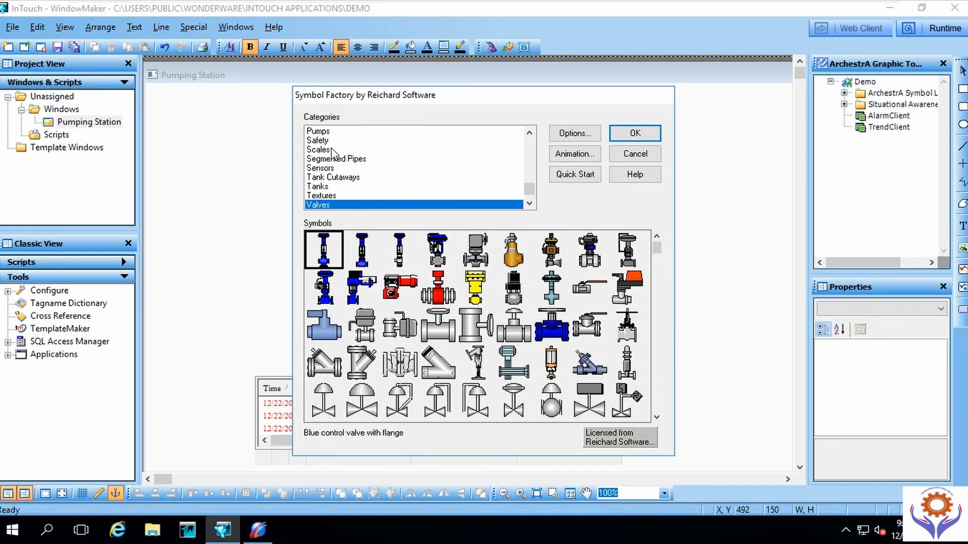
key(Down)
key(Down)
key(Down)
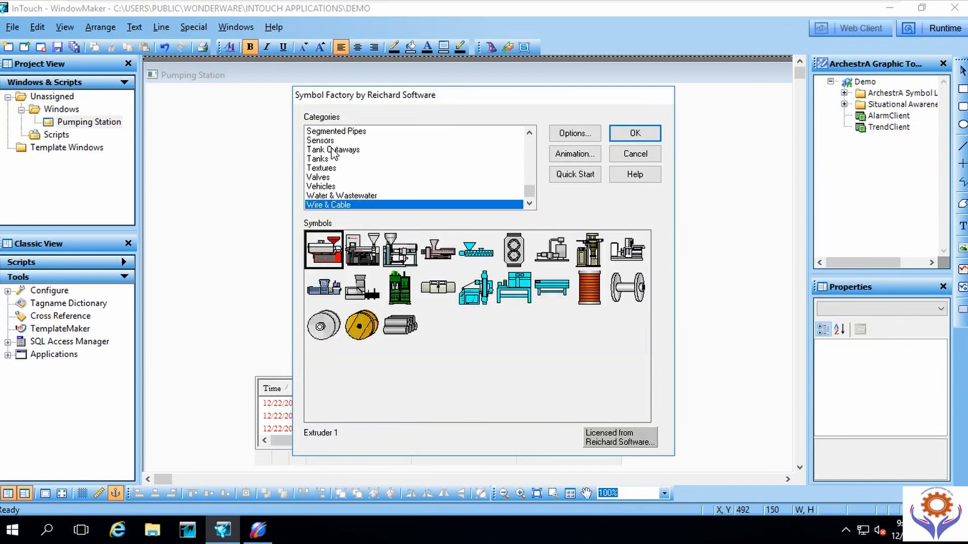
Step: Review the Water & Wastewater and Valves categories and examine the full set of Tanks symbols
click(348, 197)
click(331, 178)
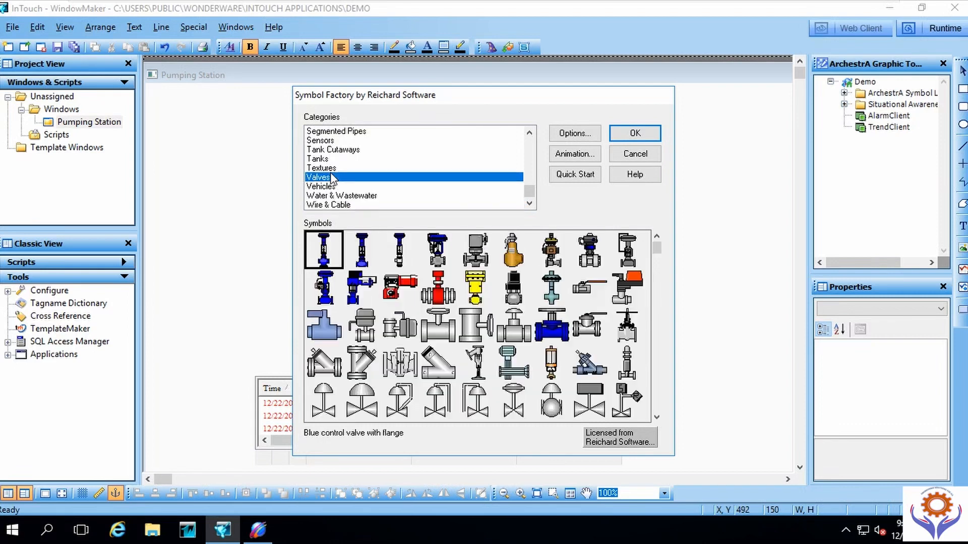
click(325, 159)
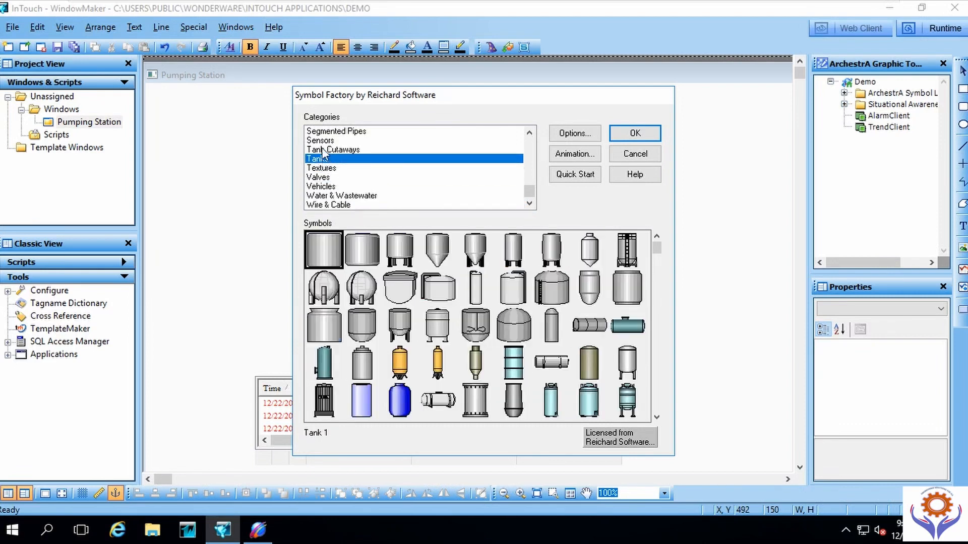
click(658, 396)
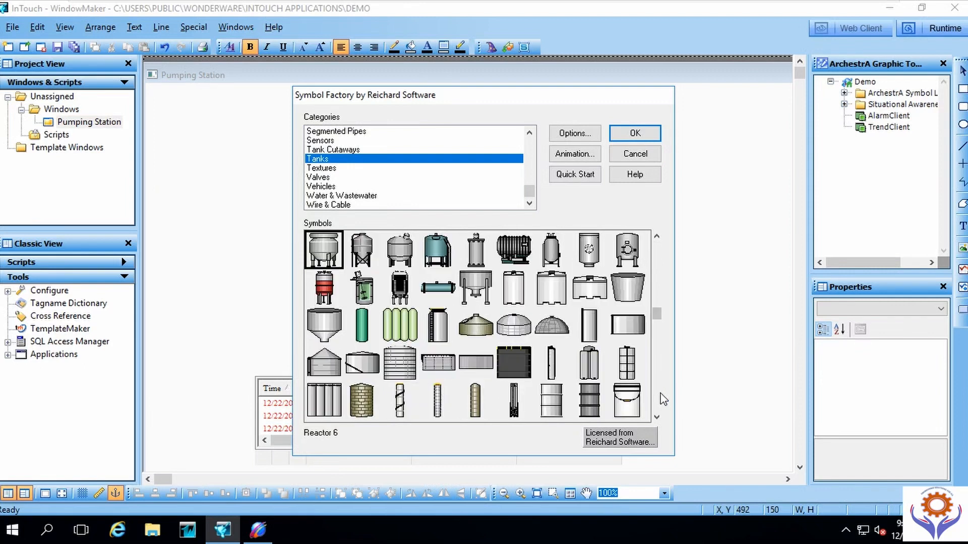
click(658, 395)
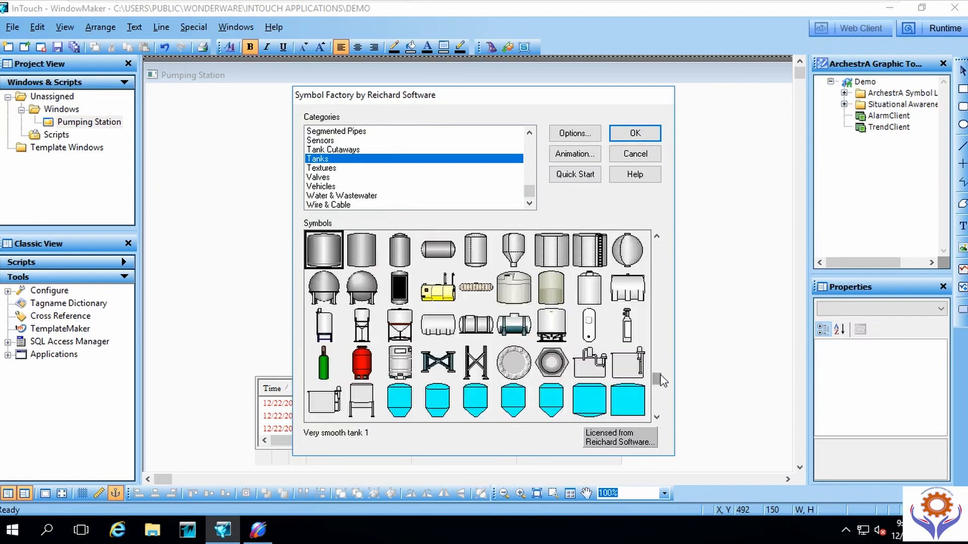
click(658, 397)
drag(660, 399, 659, 400)
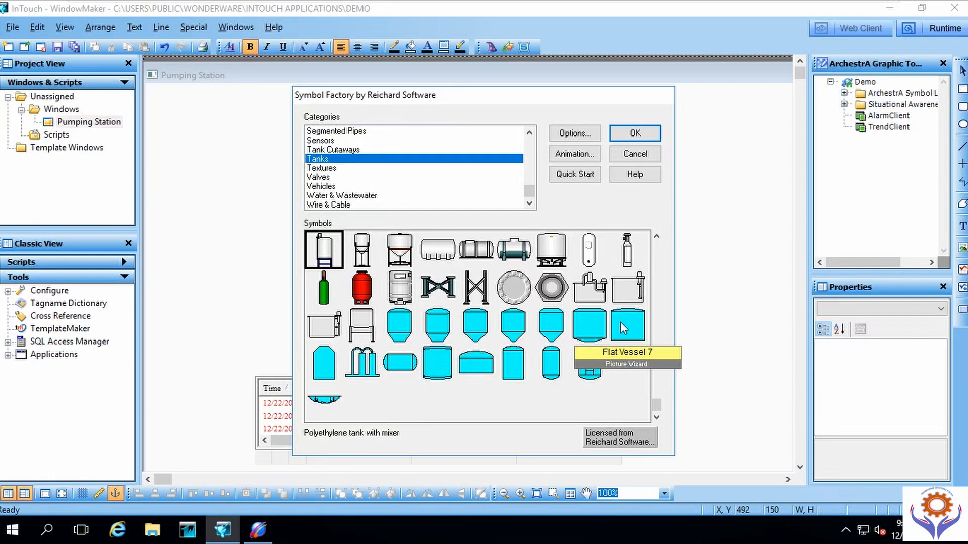
Step: Look through the symbols in the Tank Cutaways, Sensors and Plant Facilities categories
click(331, 160)
click(325, 151)
click(320, 142)
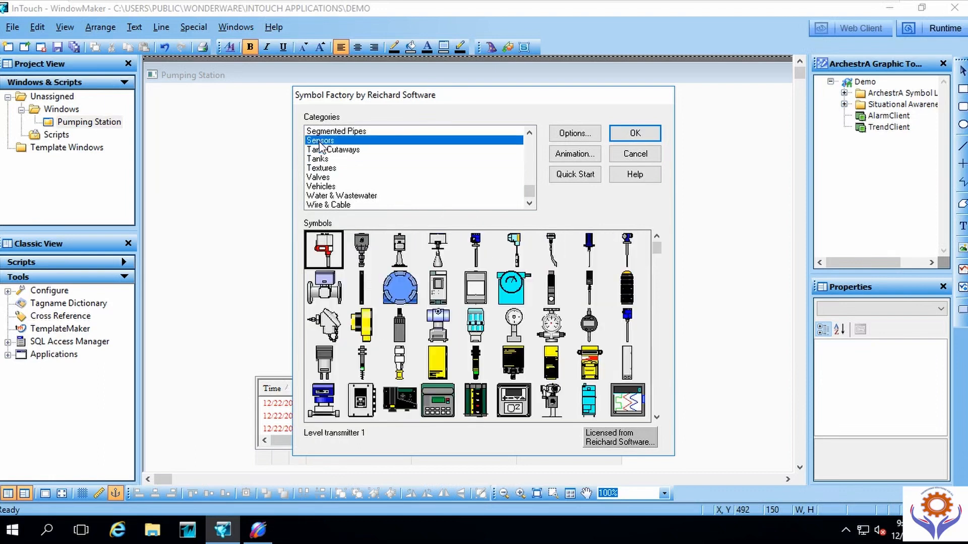
click(530, 132)
click(529, 132)
click(530, 132)
click(529, 132)
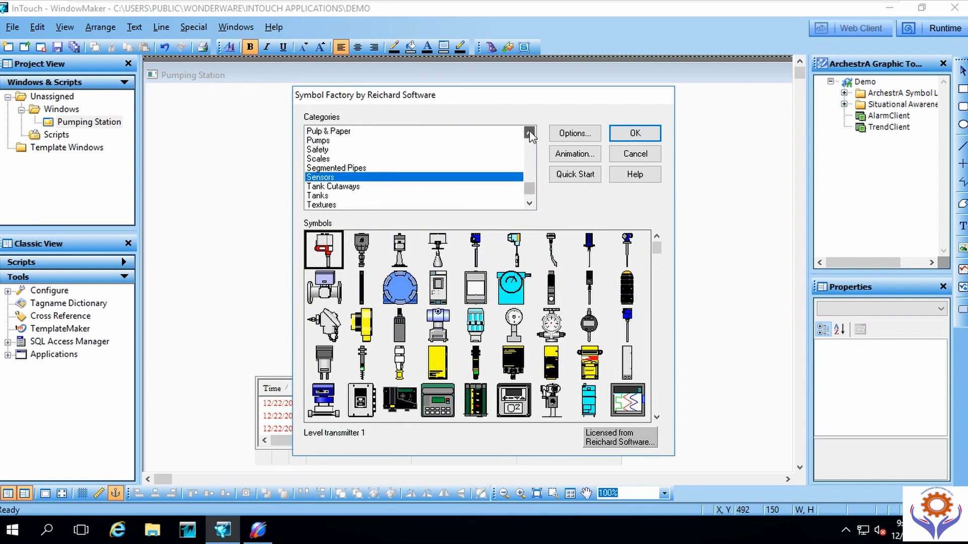
click(530, 132)
click(529, 132)
click(529, 132)
click(529, 132)
click(529, 132)
click(529, 132)
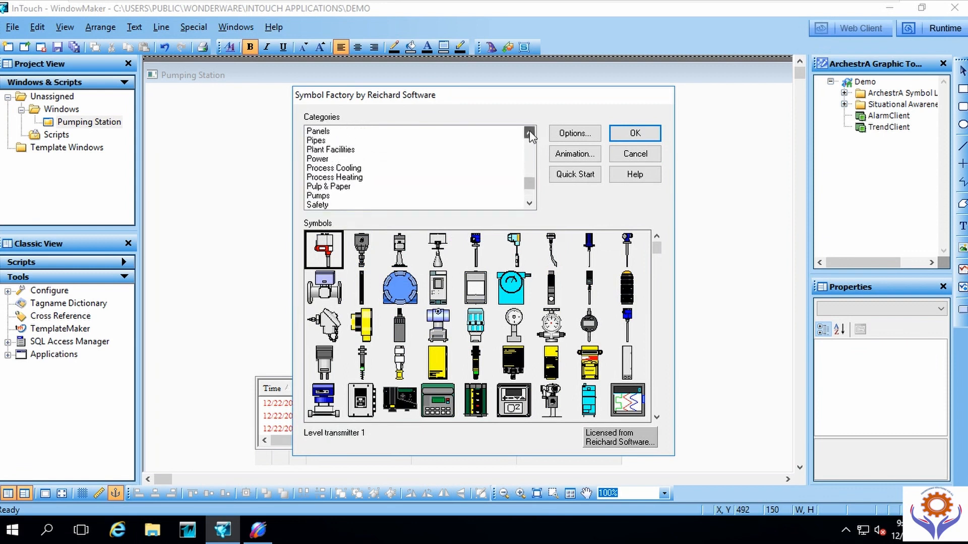
click(330, 149)
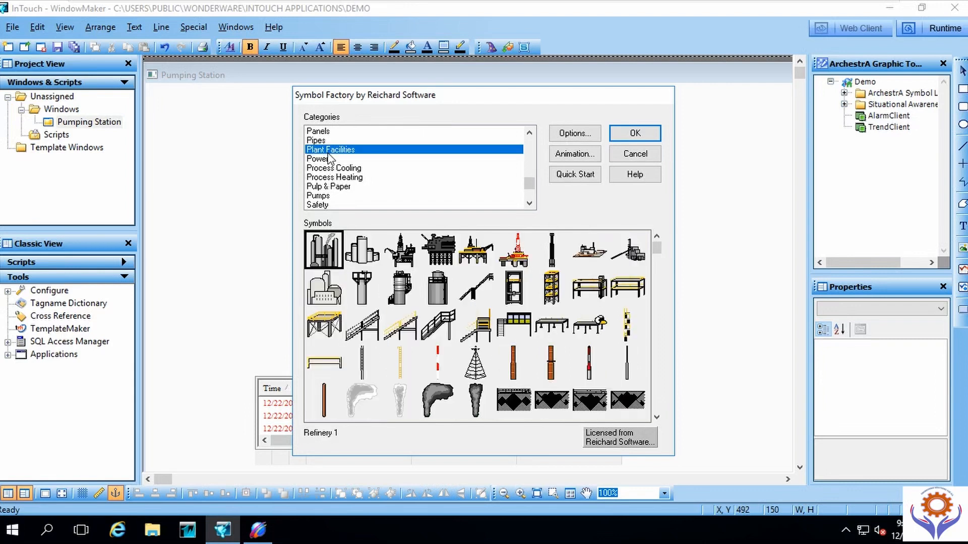
Step: Browse the symbol categories backward from Misc. Symbols 2 to Laboratory, examining the Mining, Material Handling and Maps and Flags symbols
click(529, 132)
click(529, 132)
click(529, 132)
click(529, 132)
click(529, 132)
scroll(529, 132, up, 8)
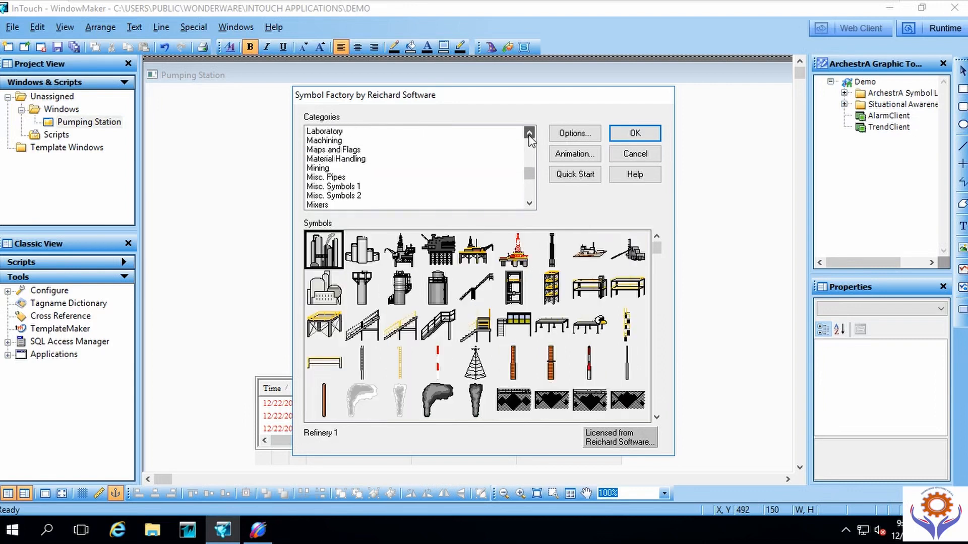
click(321, 205)
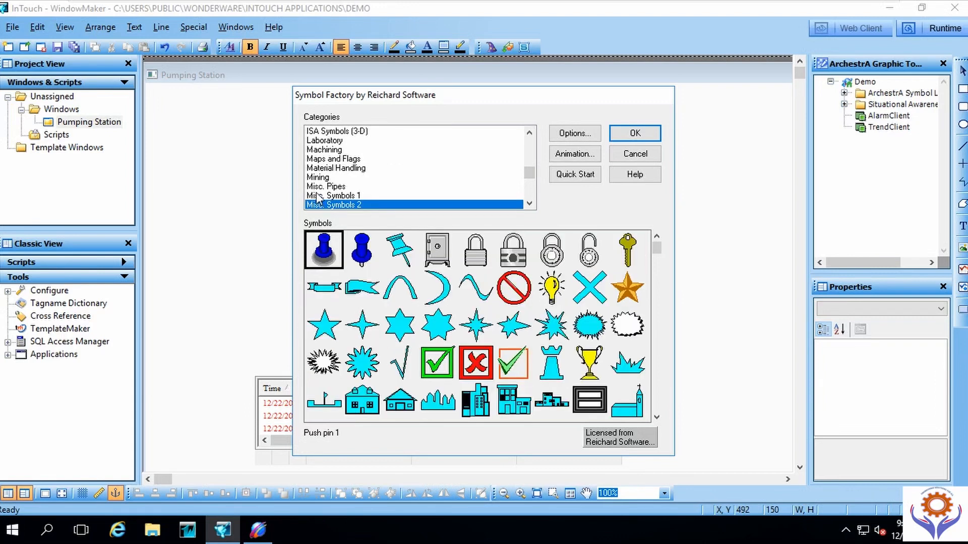
click(321, 196)
click(320, 187)
click(321, 178)
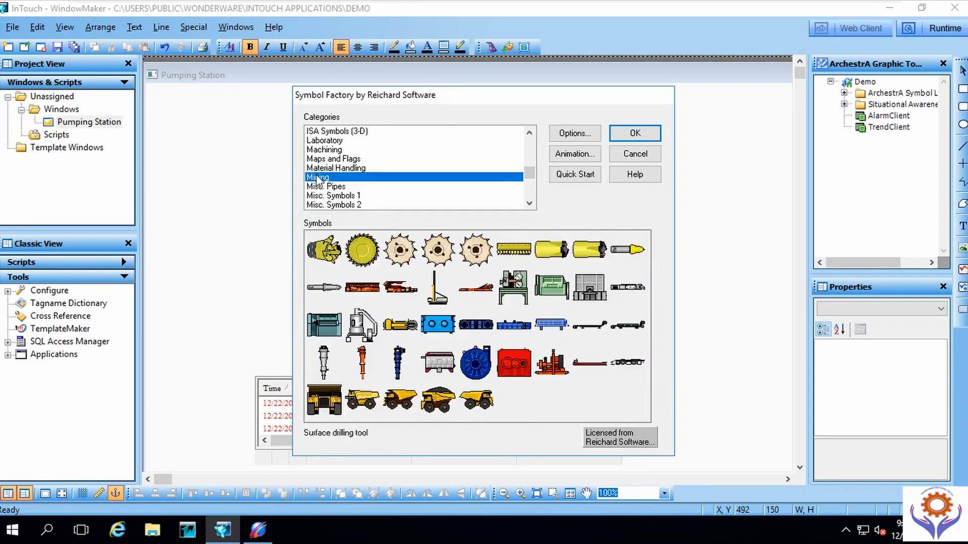
click(325, 169)
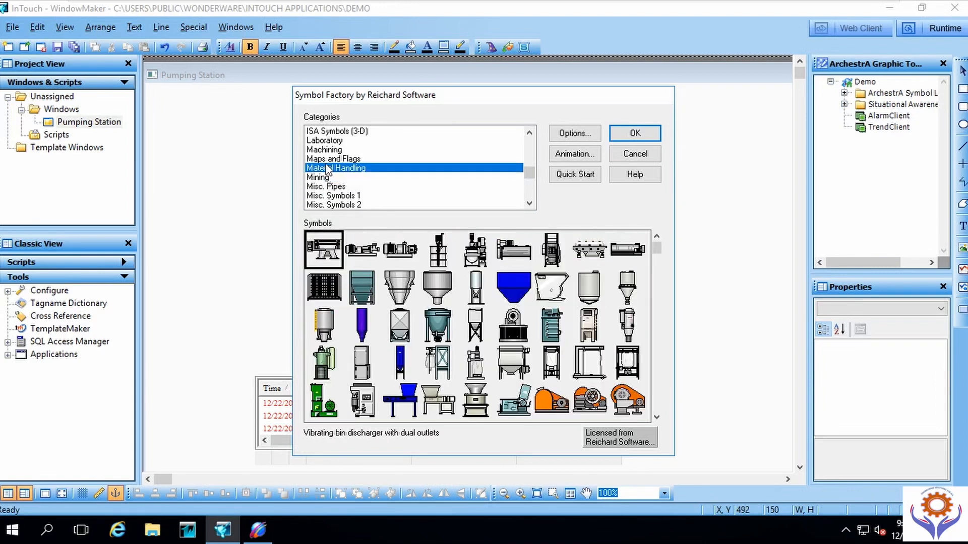
click(325, 159)
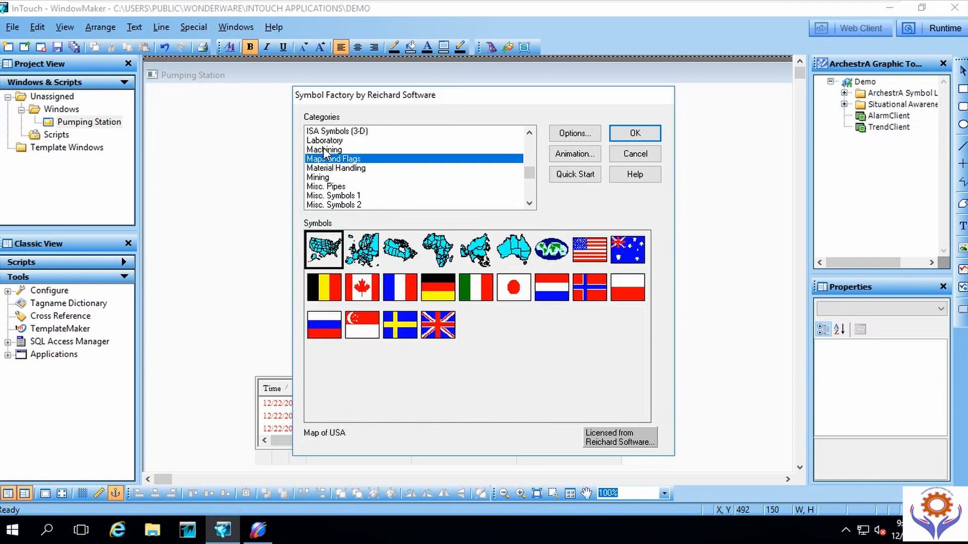
click(324, 150)
click(324, 142)
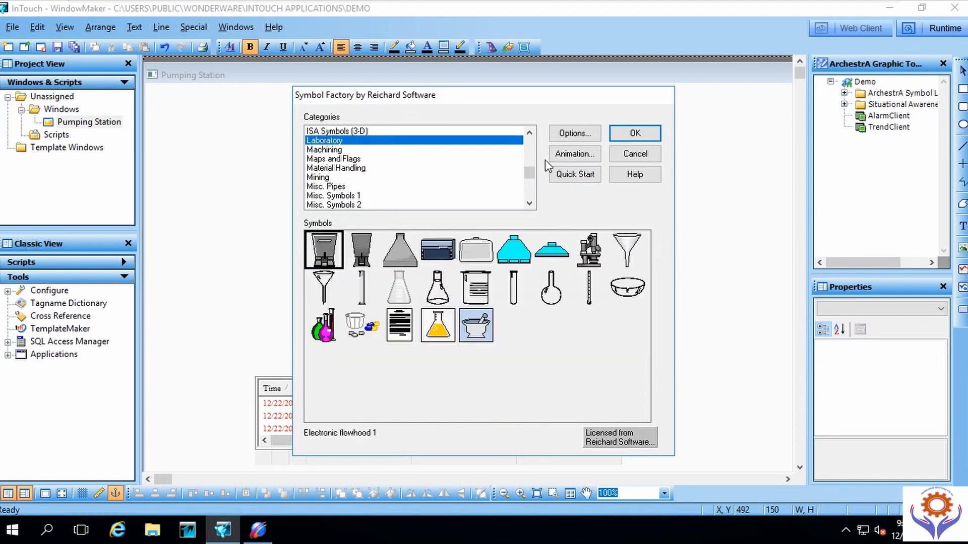
Step: Look through the Industrial Misc., Icons and Bitmaps, HVAC, Heating and General Mfg. symbol categories
click(531, 135)
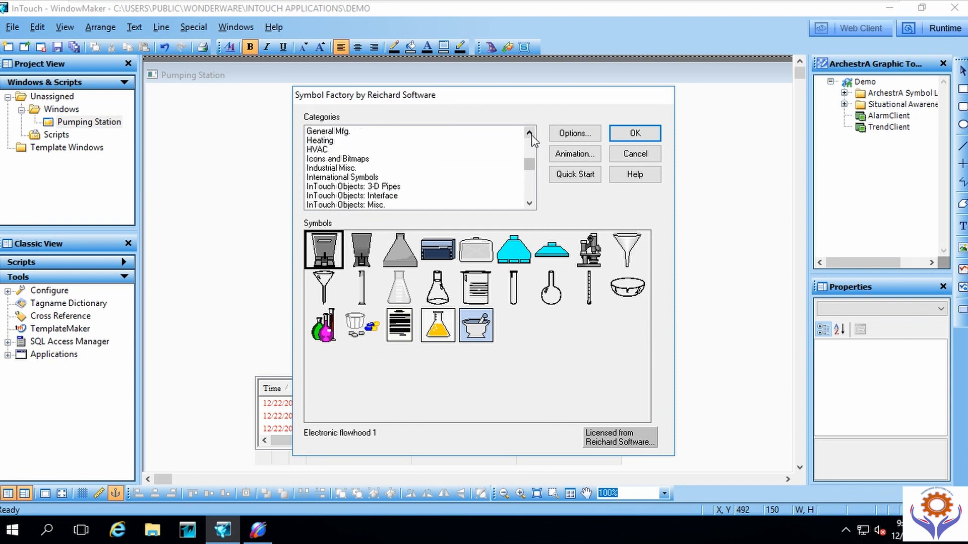
click(318, 169)
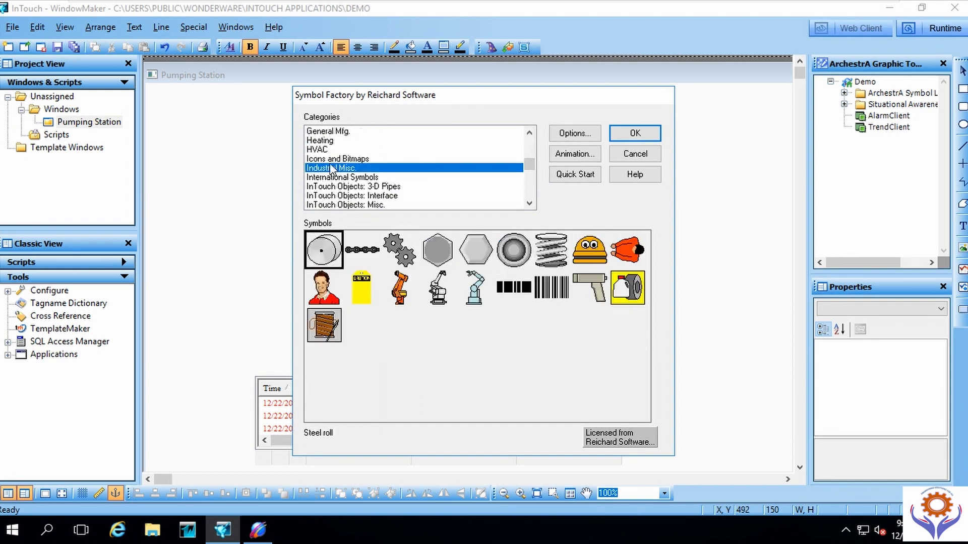
click(329, 159)
click(323, 150)
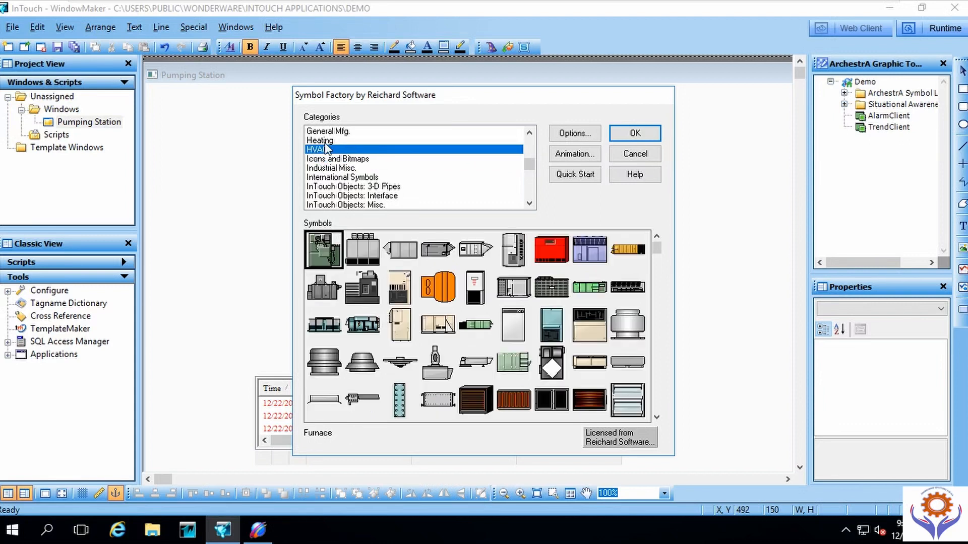
click(325, 142)
click(325, 132)
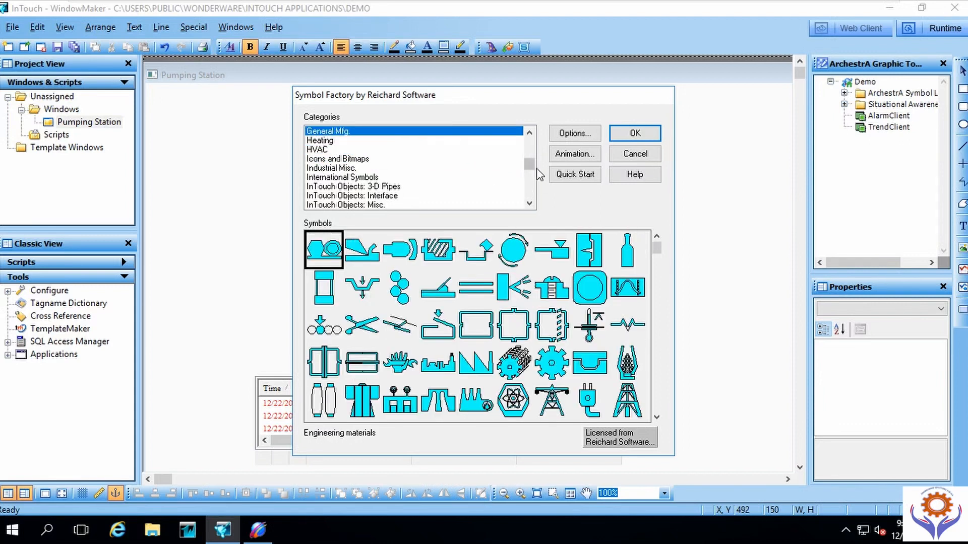
Step: Browse the categories from Arrows through Electrical, examining the chemical, conveyor and electrical symbols
drag(529, 161, 526, 141)
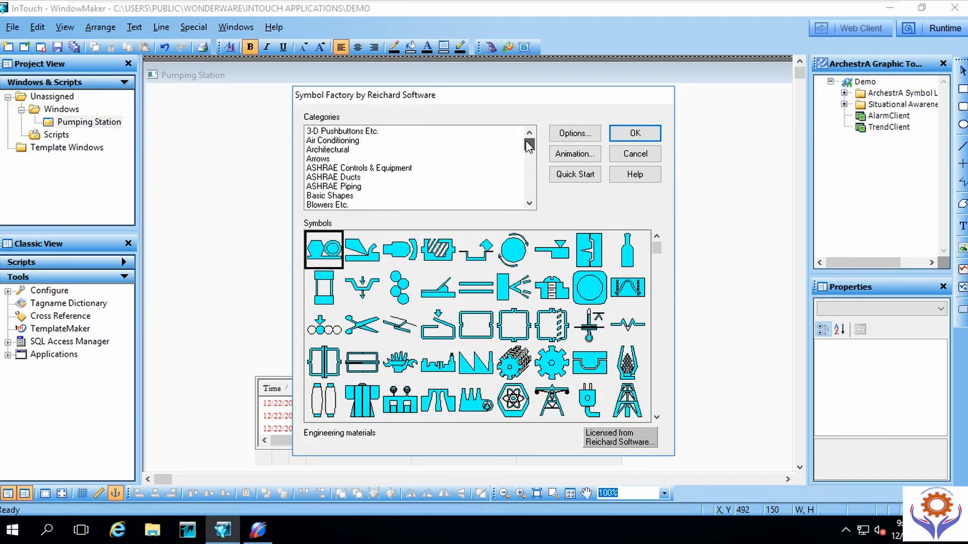
drag(524, 139, 524, 142)
click(332, 150)
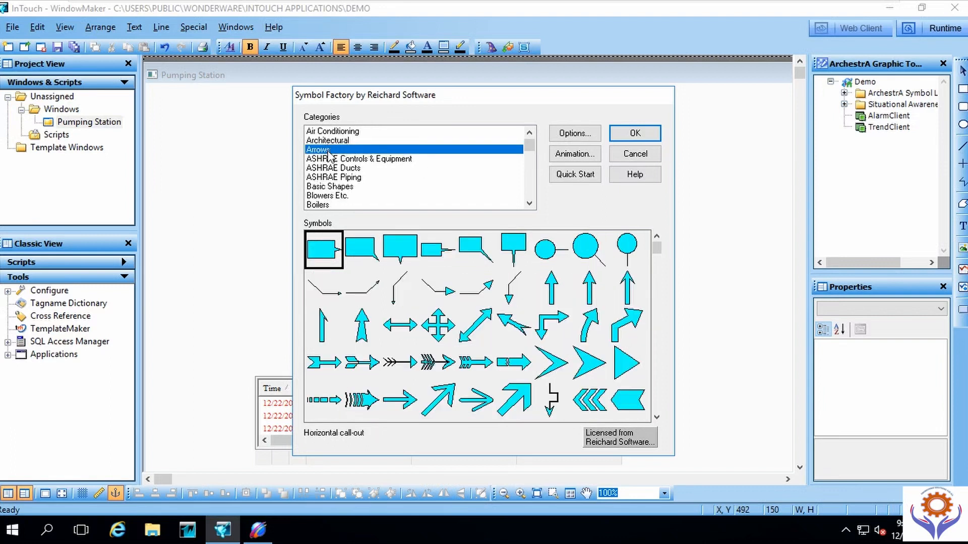
click(330, 177)
key(Down)
key(Down)
key(Down)
key(Down)
key(Down)
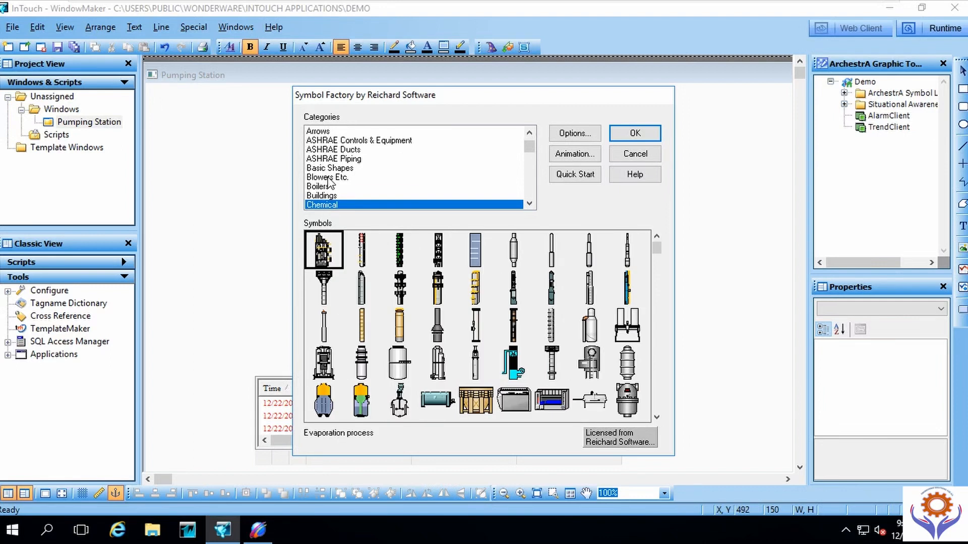
key(Down)
key(Up)
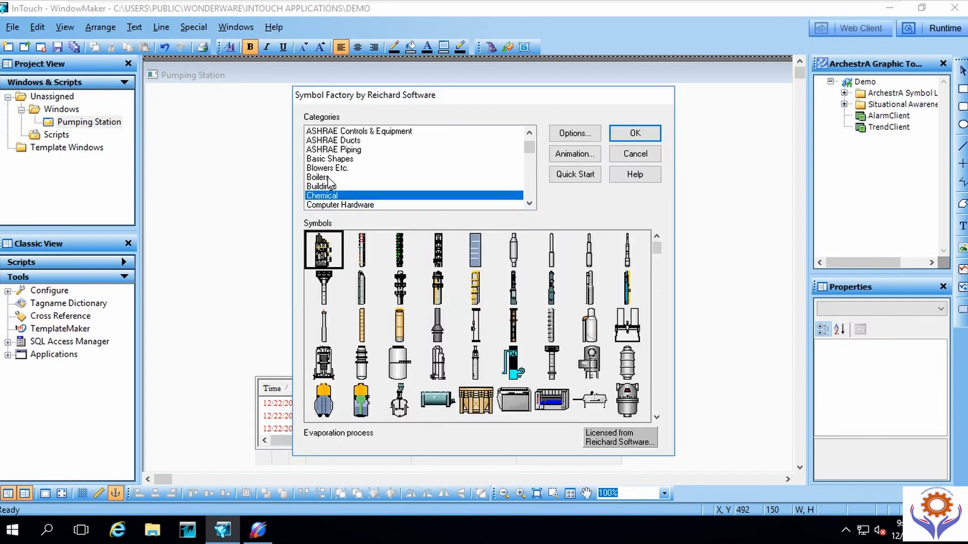
key(Down)
key(Down)
key(Down)
key(Down)
key(Down)
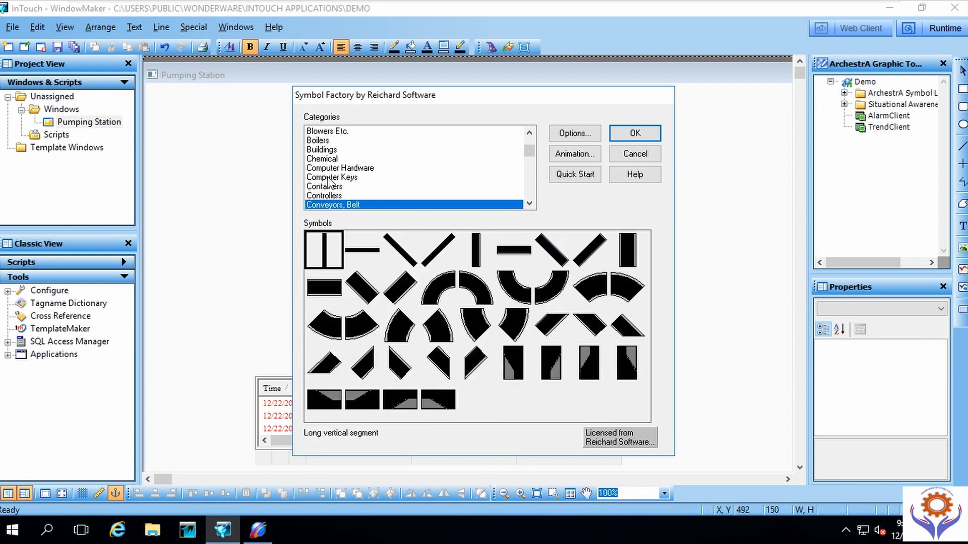
key(Down)
key(Down)
key(Down)
key(Down)
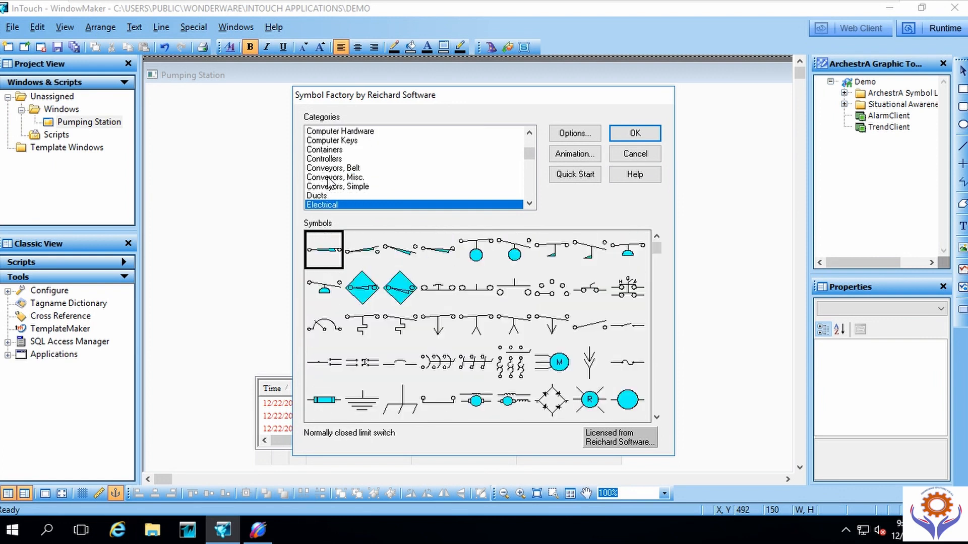
Step: Review the categories from Finishing through InTouch Objects: 3-D Pipes, including the Flow Meters symbols
key(Down)
key(Down)
key(Down)
key(Down)
key(Down)
key(Down)
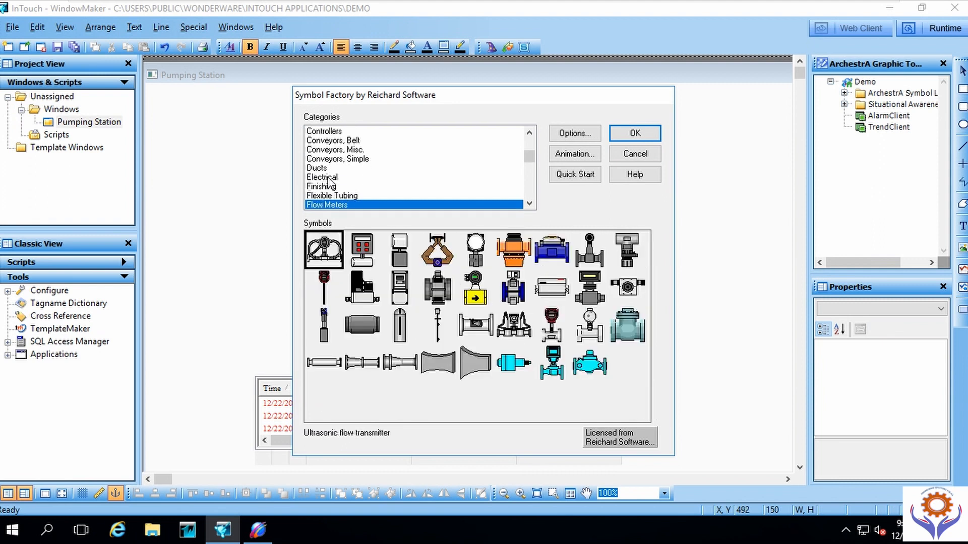
key(Down)
key(Down)
key(Down)
key(Down)
key(Down)
key(Down)
key(Down)
key(Down)
key(Down)
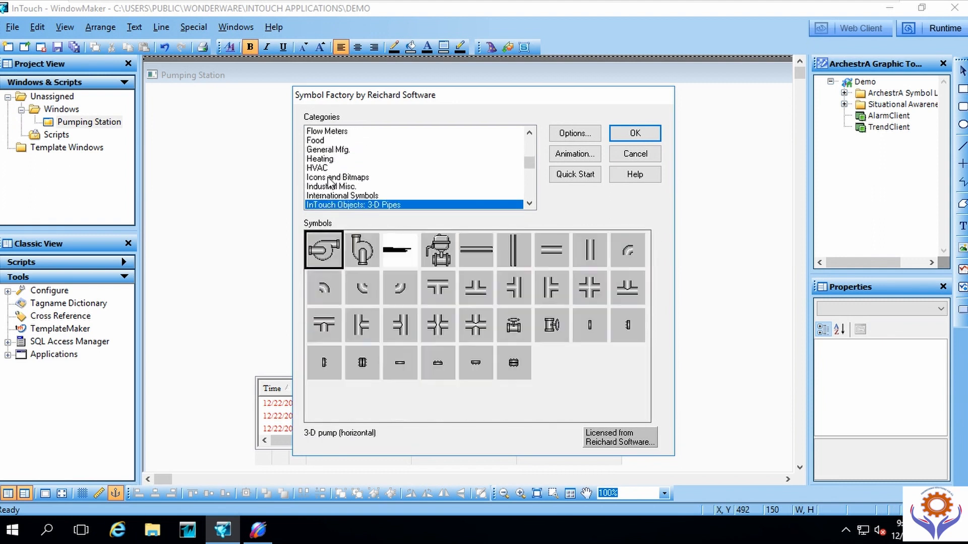
Step: Review the categories from InTouch Objects: Interface through Process Cooling and examine their symbols
key(Down)
key(Down)
key(Down)
key(Down)
key(Down)
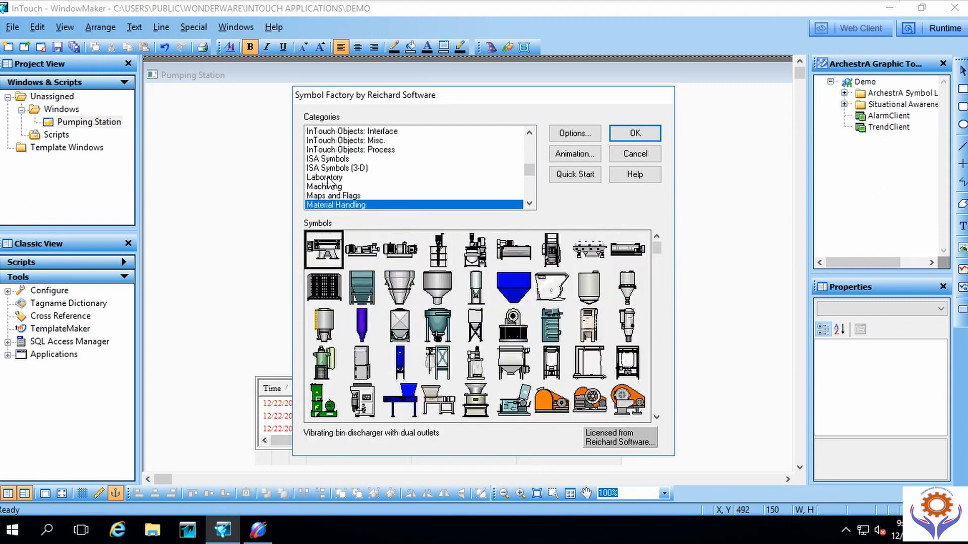
key(Down)
key(Down)
key(Down)
key(Down)
key(Down)
key(Down)
key(Down)
key(Down)
key(Down)
key(Down)
key(Down)
key(Down)
key(Down)
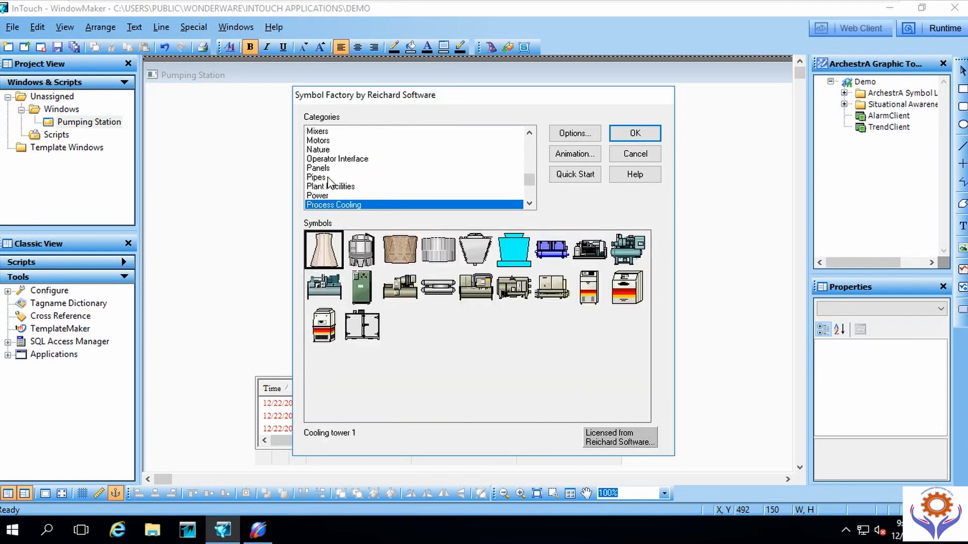
Step: Look through the remaining categories from Power to Textures, including the Sensors symbols
key(Up)
key(Up)
key(Down)
key(Down)
key(Down)
key(Down)
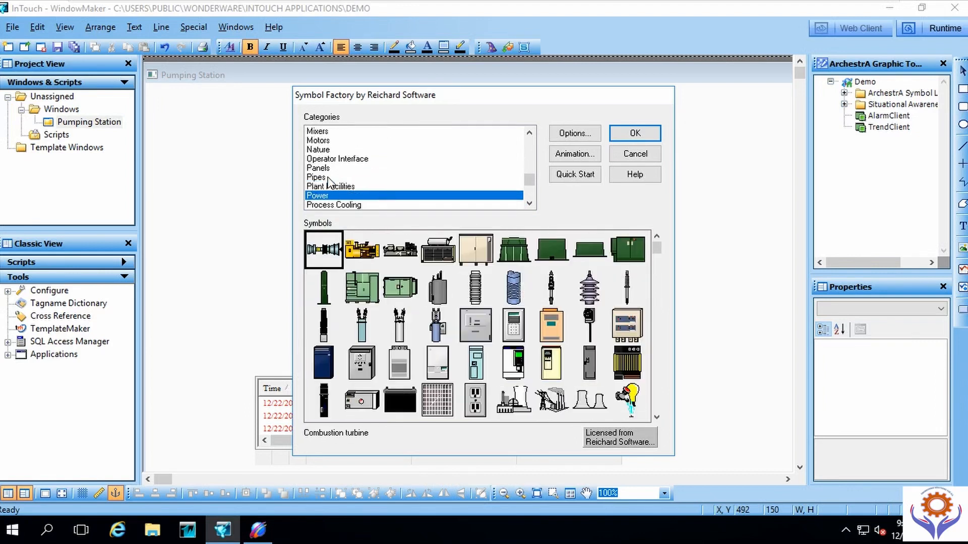
key(Down)
key(Down)
key(Down)
key(Down)
key(Down)
key(Down)
key(Down)
key(Down)
key(Down)
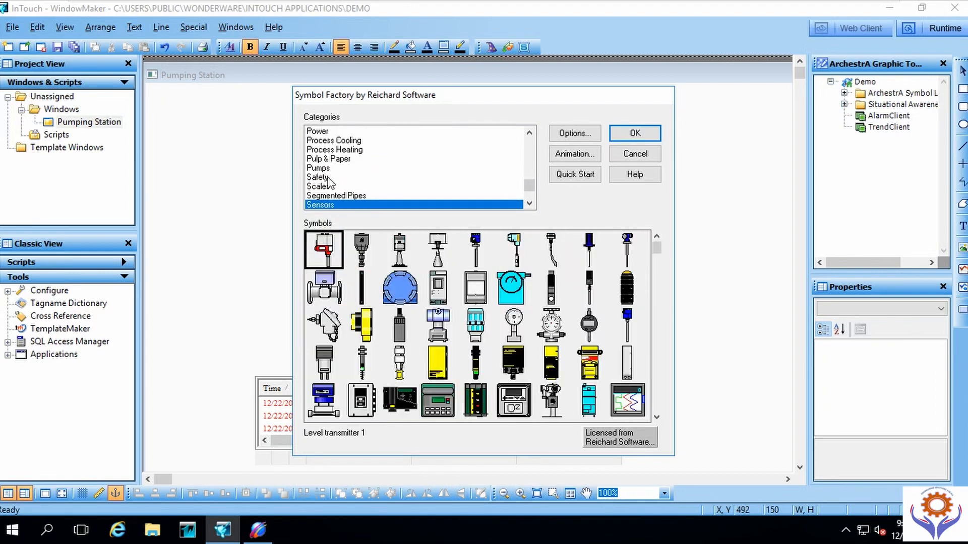
key(Up)
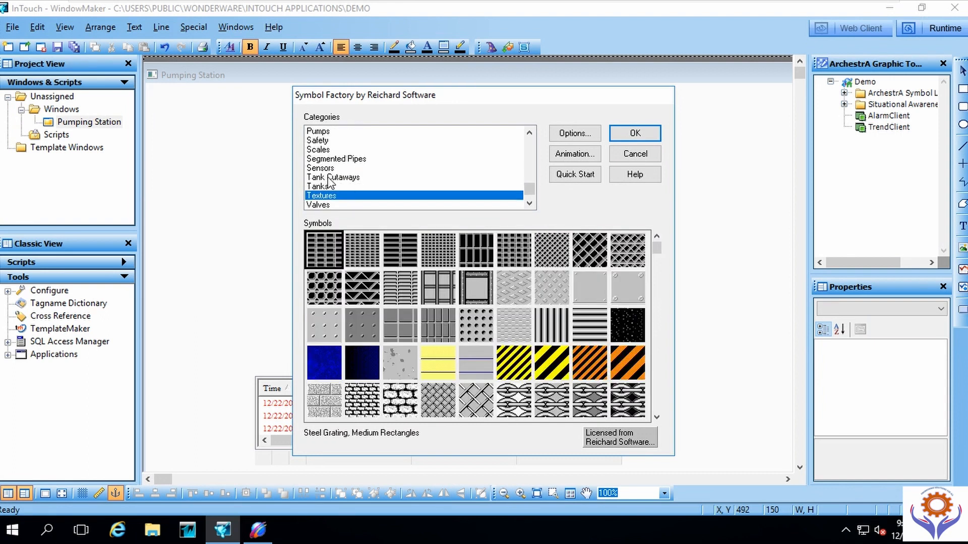
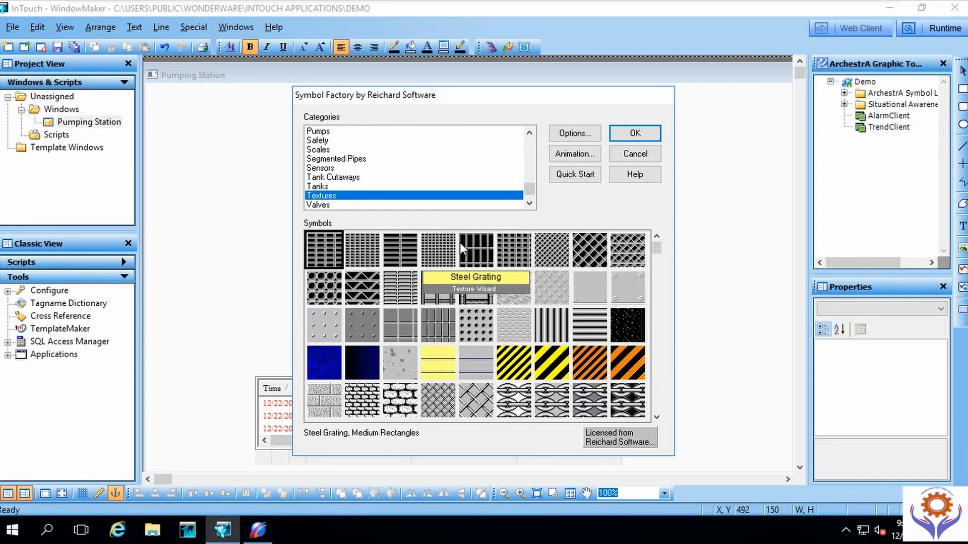
Step: Insert the Steel Grating, Medium Rectangles texture beside the pump and reshape it into a vertical strip about 19 wide and 234 high
double_click(325, 250)
drag(572, 225, 515, 226)
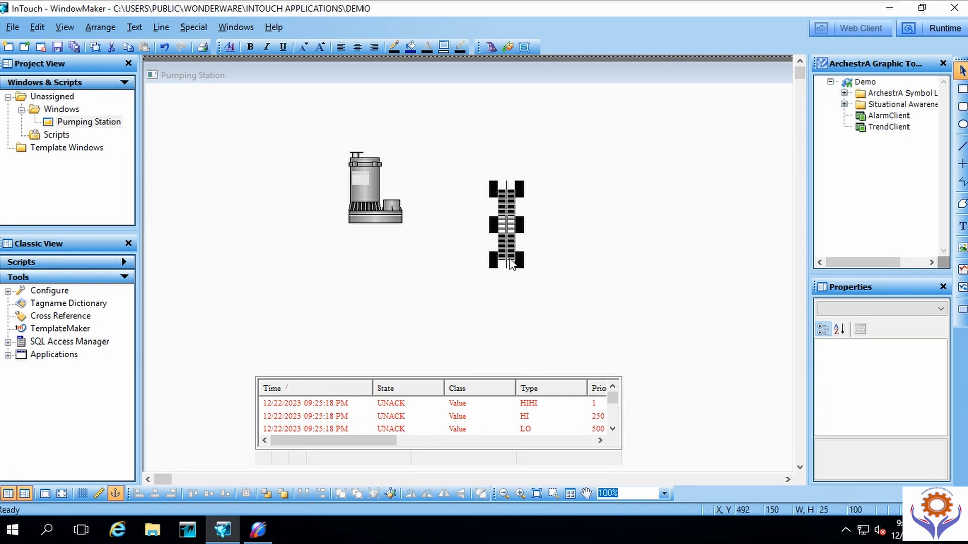
drag(509, 260, 510, 356)
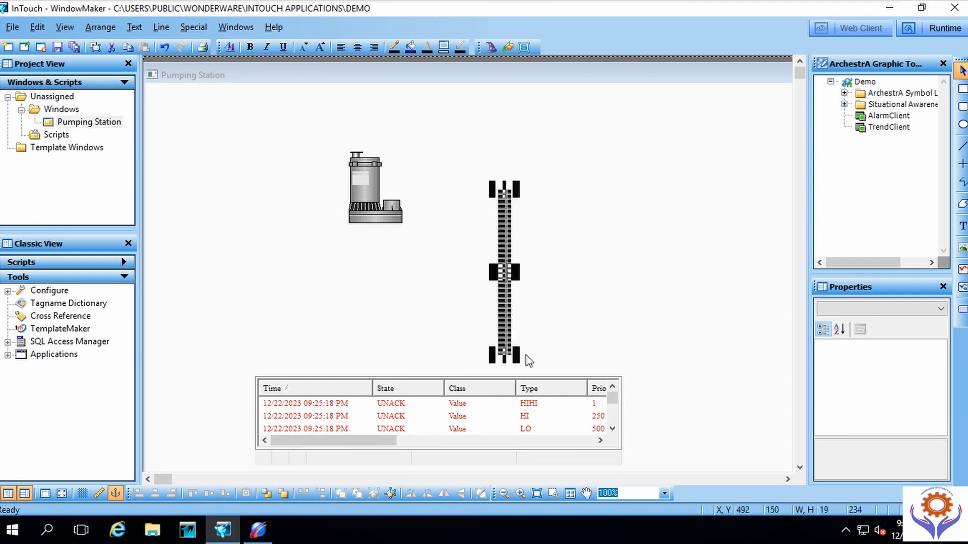
click(563, 348)
Step: Copy the grating strip, paste a duplicate farther from the pump and shift it slightly upward
double_click(508, 324)
key(ctrl+c)
key(ctrl+v)
click(652, 191)
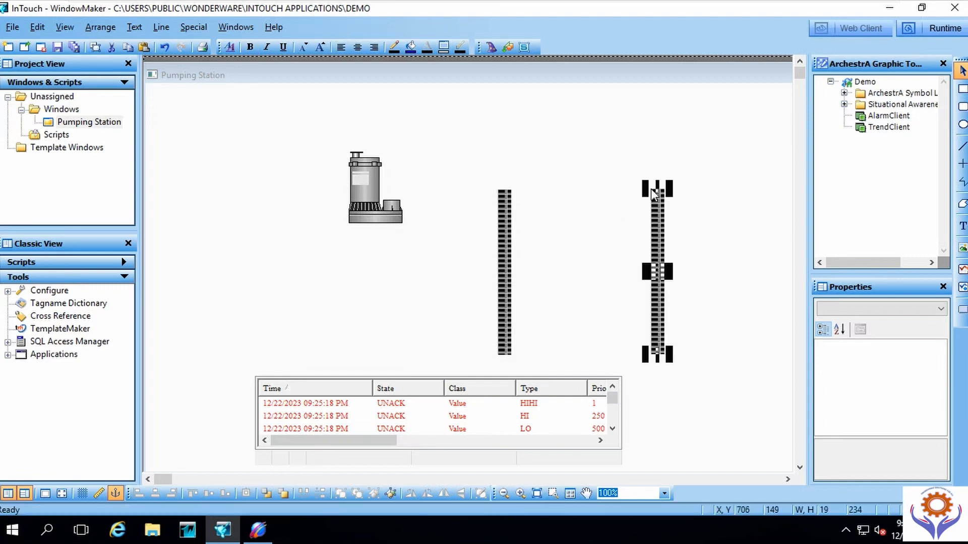
drag(659, 234, 658, 227)
Step: Paste a third grating strip between the two existing ones, overlapping the alarm table, and widen it to about 22
key(ctrl+v)
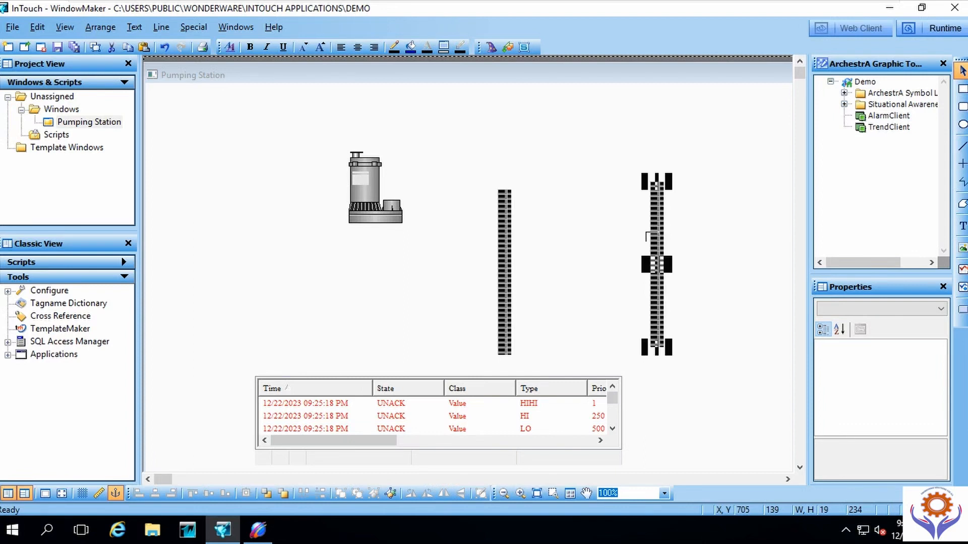
click(548, 311)
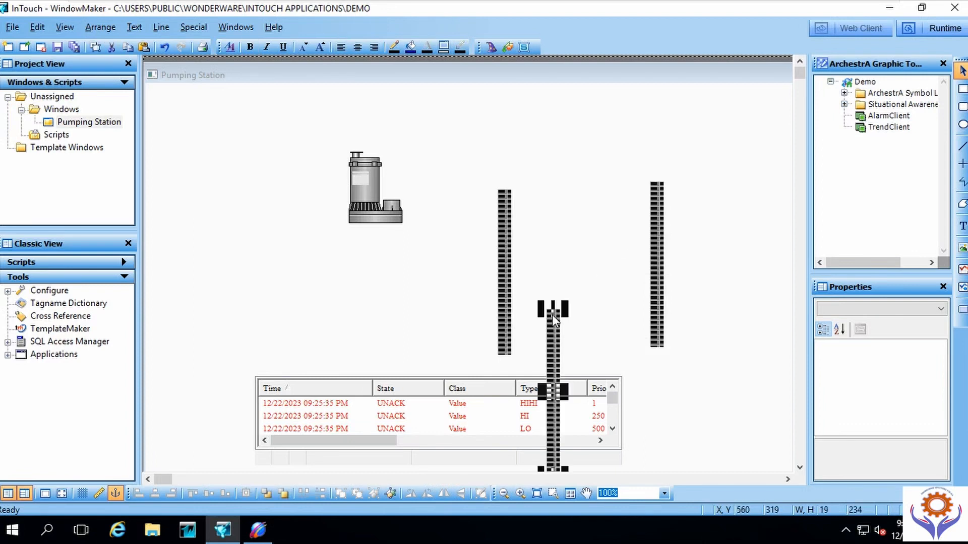
drag(551, 314, 570, 313)
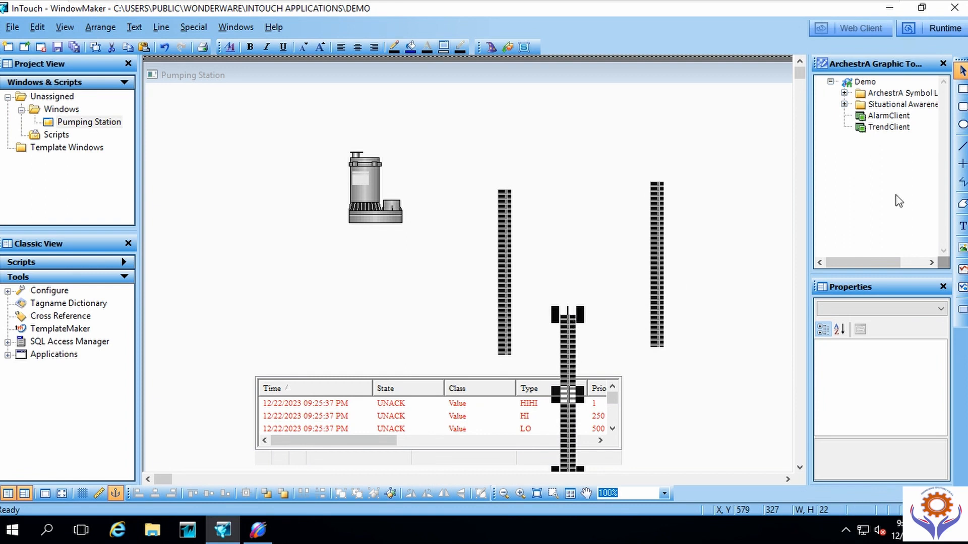
click(962, 145)
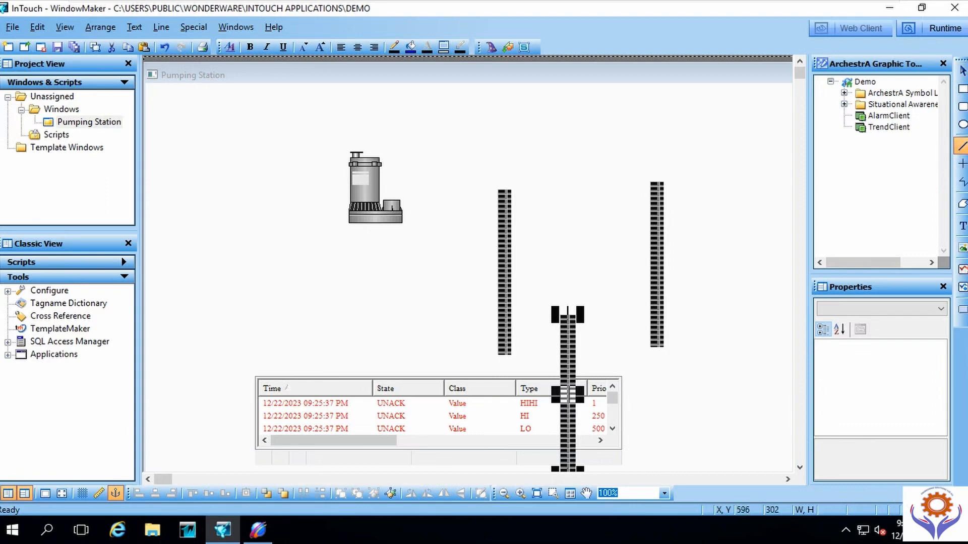
mouse_move(512, 350)
mouse_down()
mouse_move(702, 271)
mouse_move(621, 366)
mouse_move(652, 349)
mouse_up()
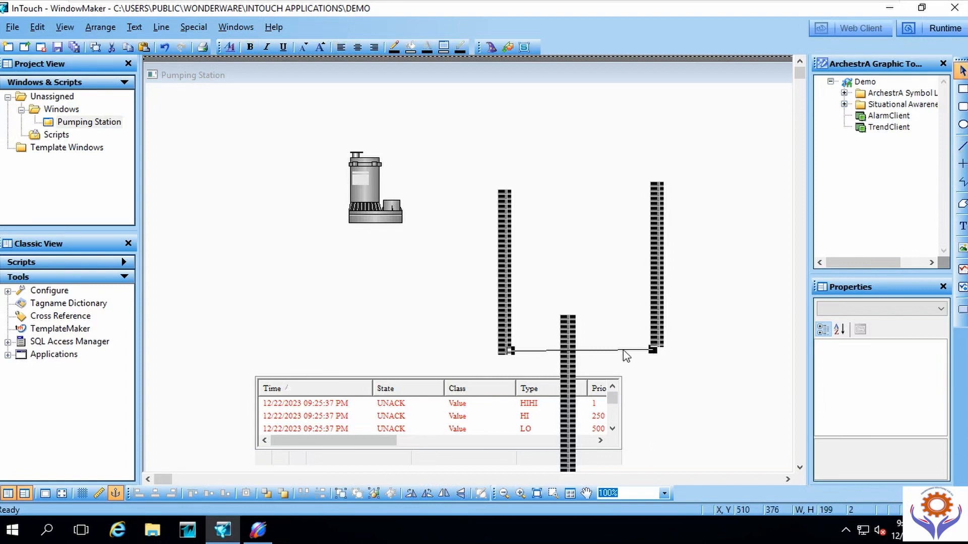
key(Delete)
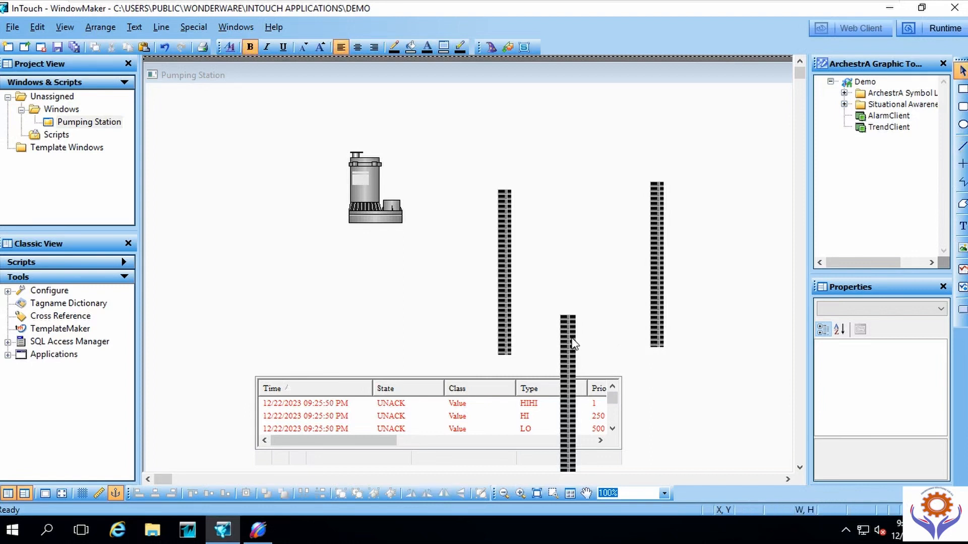
Step: Move the middle grating strip up between the outer two and narrow it to about 6 wide
drag(573, 344, 570, 220)
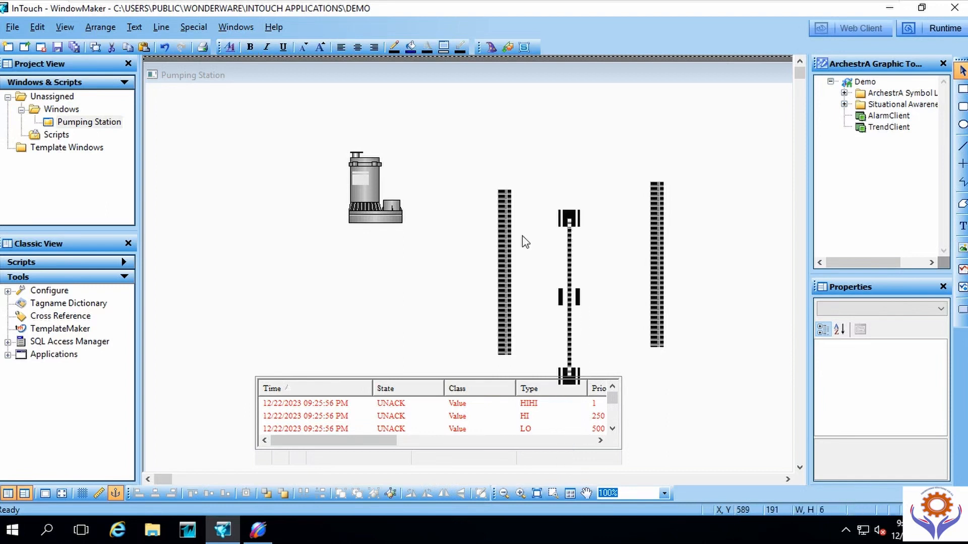
click(503, 233)
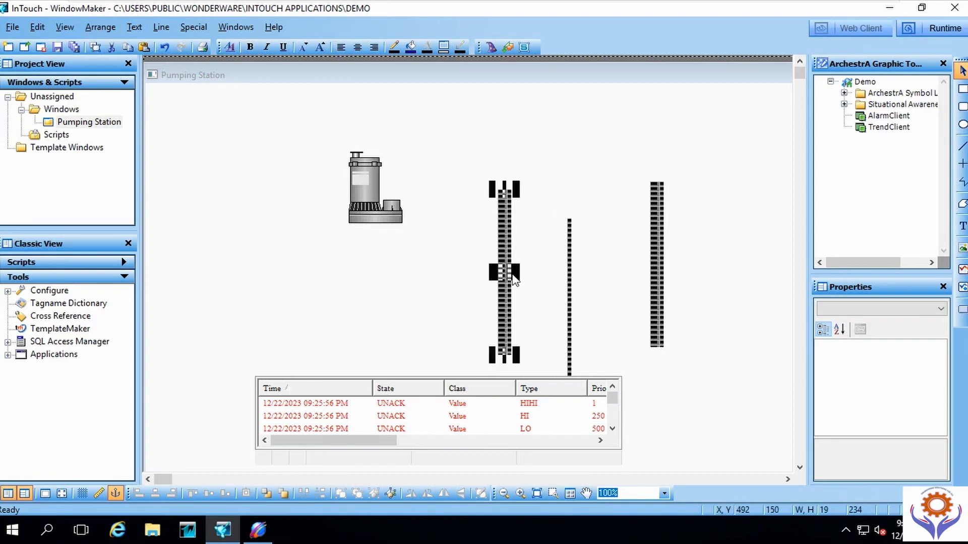
Step: Narrow the grating strip nearest the pump to about 10 wide and the farthest strip to about 8 wide
click(656, 269)
drag(663, 268, 656, 261)
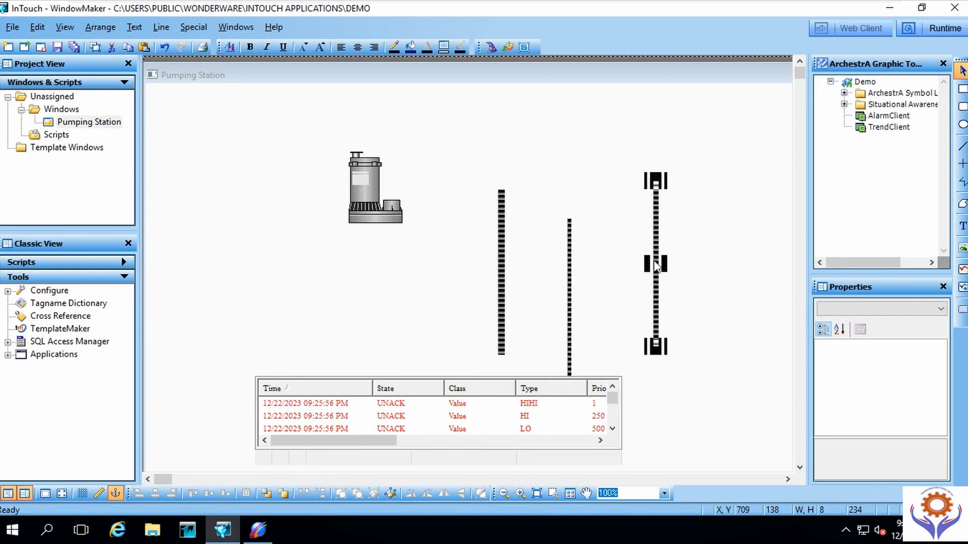
click(627, 277)
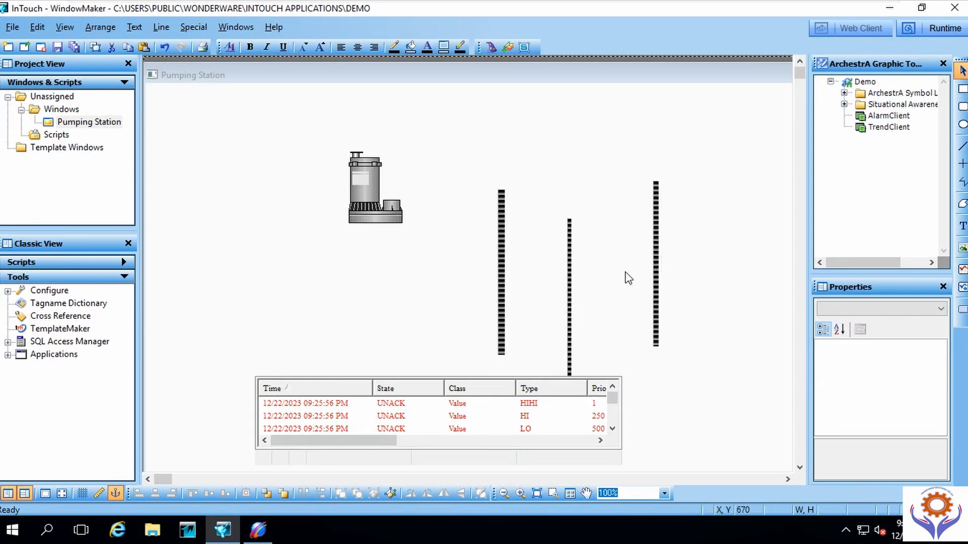
click(656, 263)
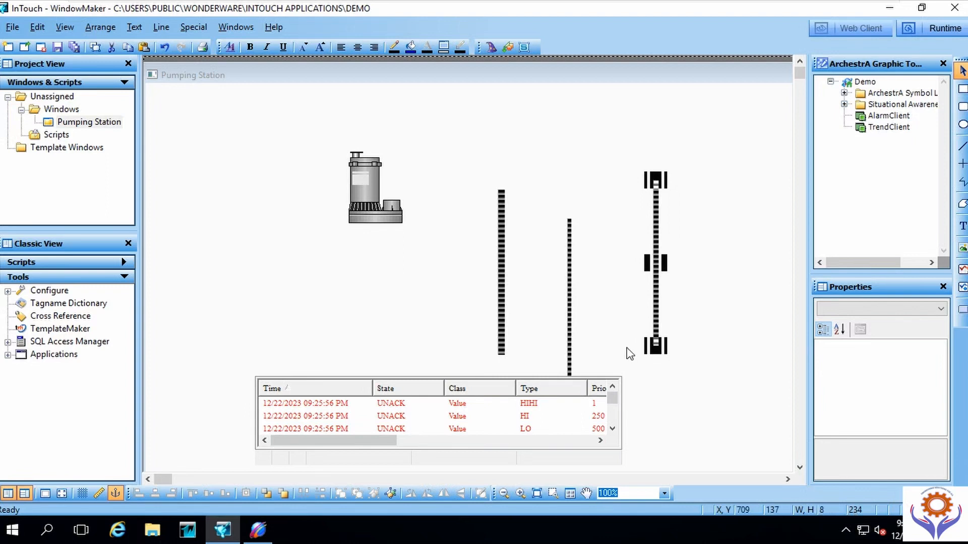
Step: Replace the thin middle grating strip with a copy of the strip nearest the pump, placed between and slightly above the outer two
click(571, 315)
click(571, 315)
key(Delete)
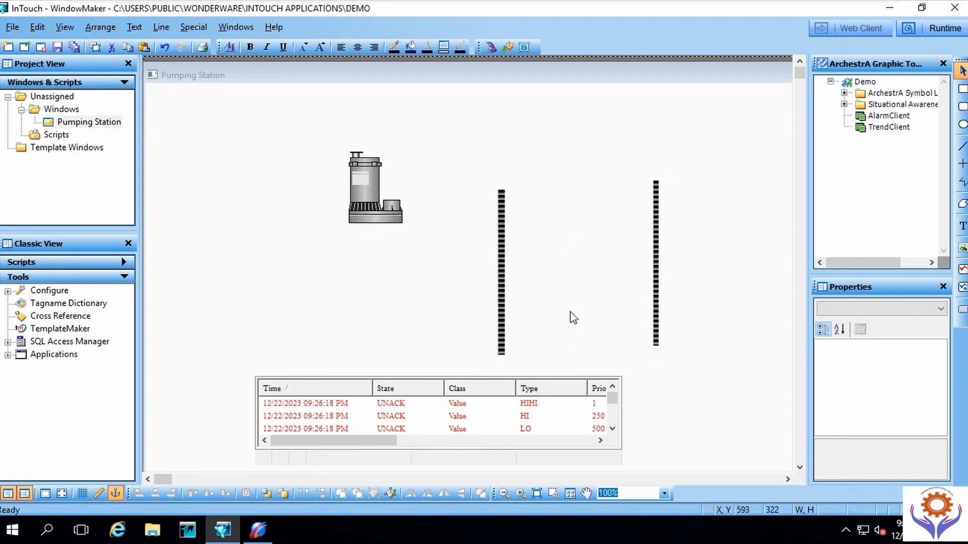
click(501, 313)
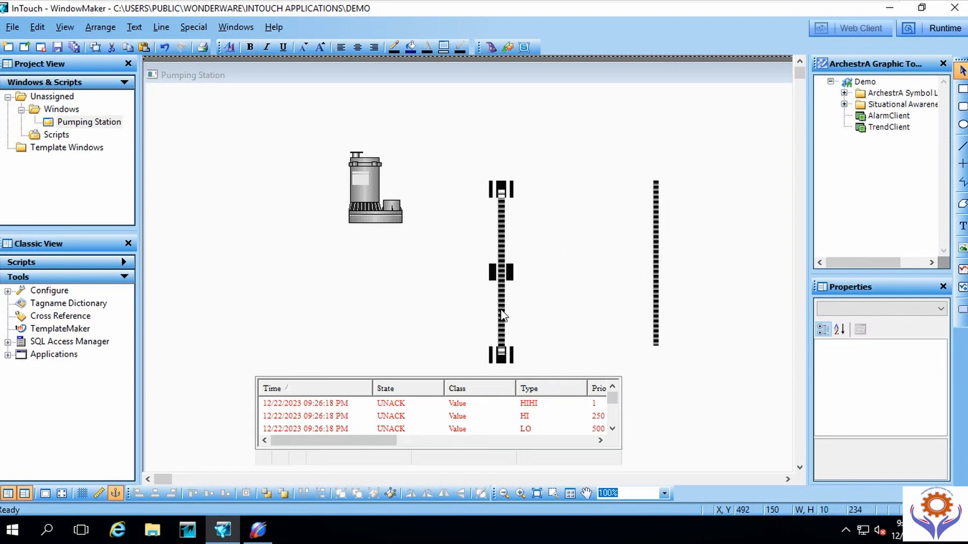
key(ctrl+c)
key(ctrl+v)
click(544, 267)
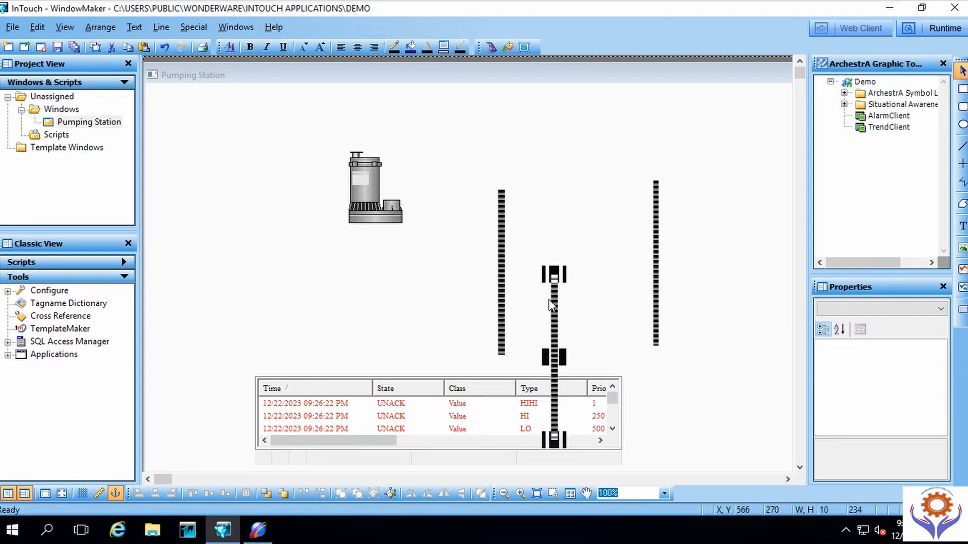
drag(551, 299, 563, 207)
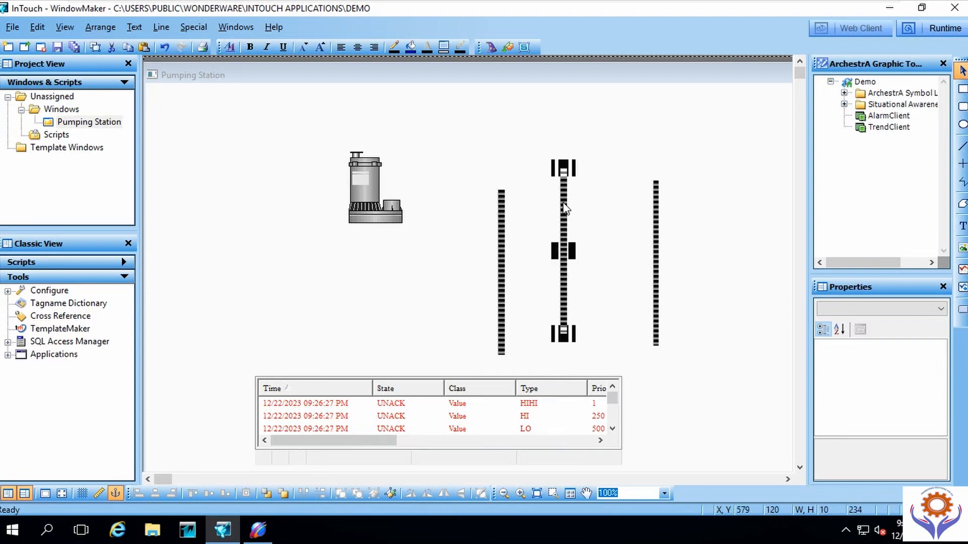
Step: Break the cell of the middle grating strip and rotate the strip 90 degrees so it lies horizontally
right_click(567, 287)
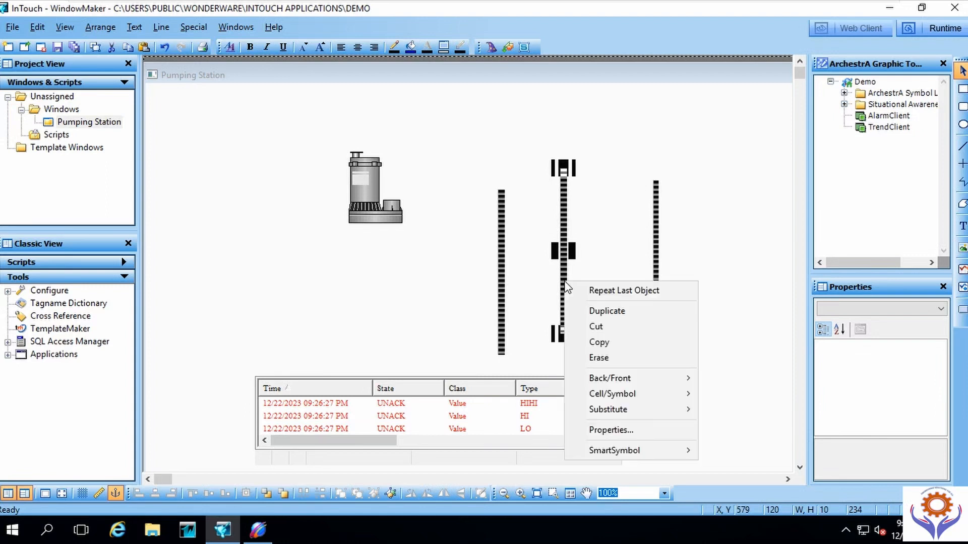
mouse_move(611, 398)
click(565, 251)
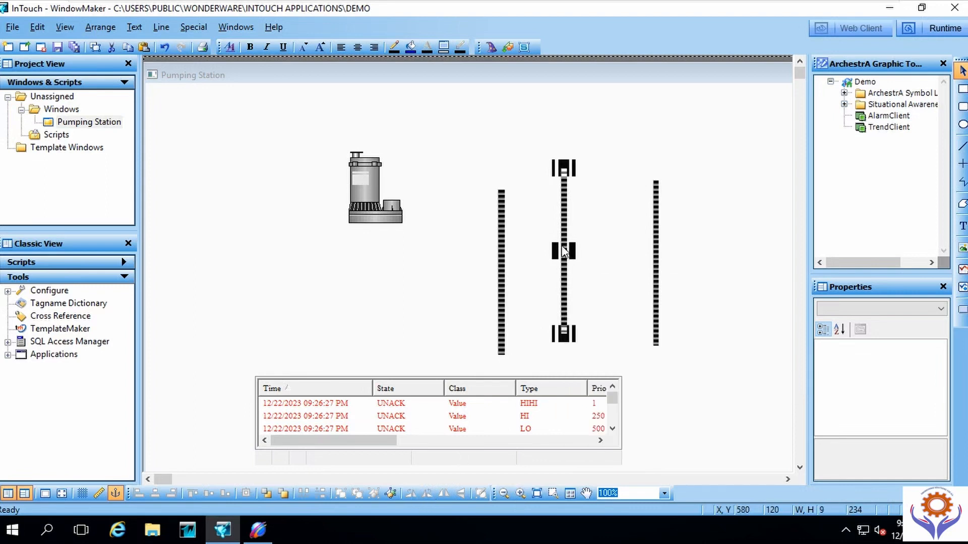
right_click(564, 251)
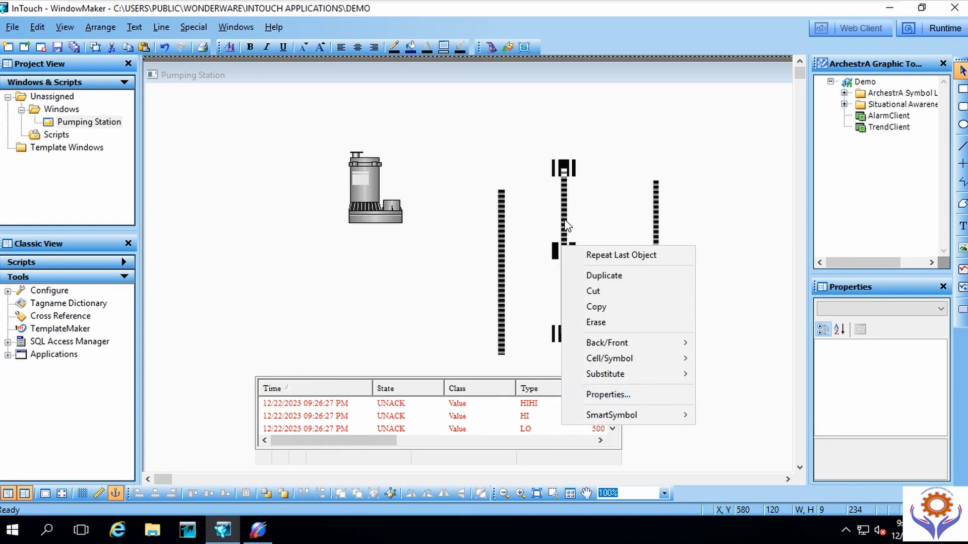
mouse_move(597, 347)
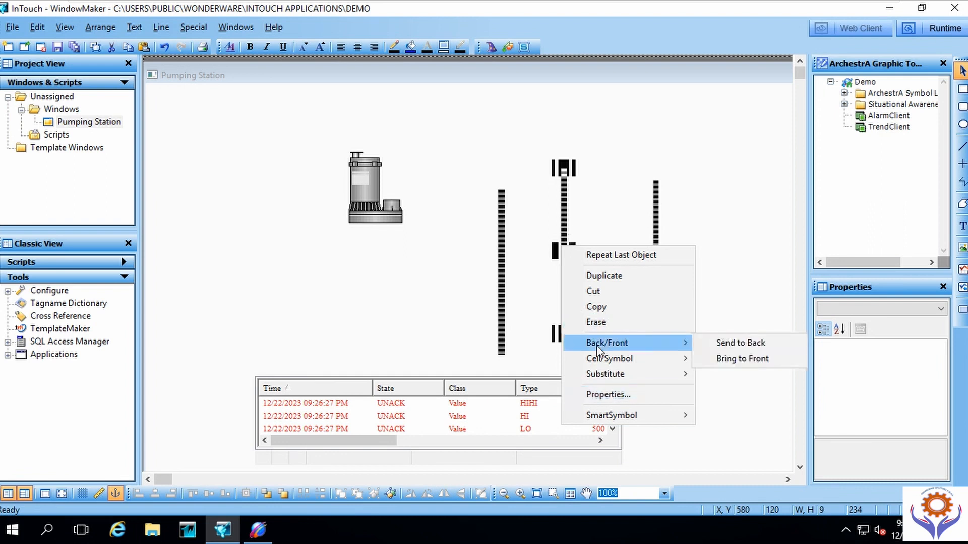
click(394, 491)
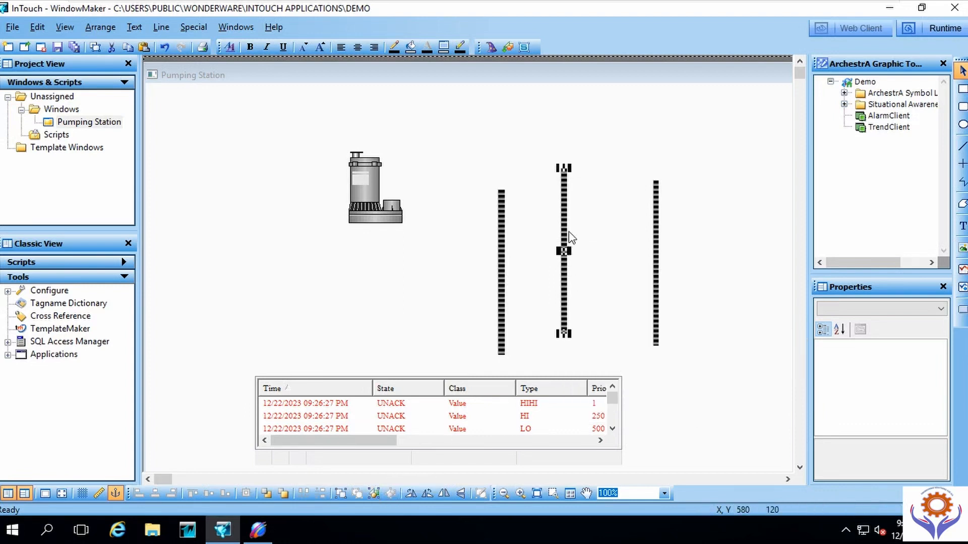
click(613, 222)
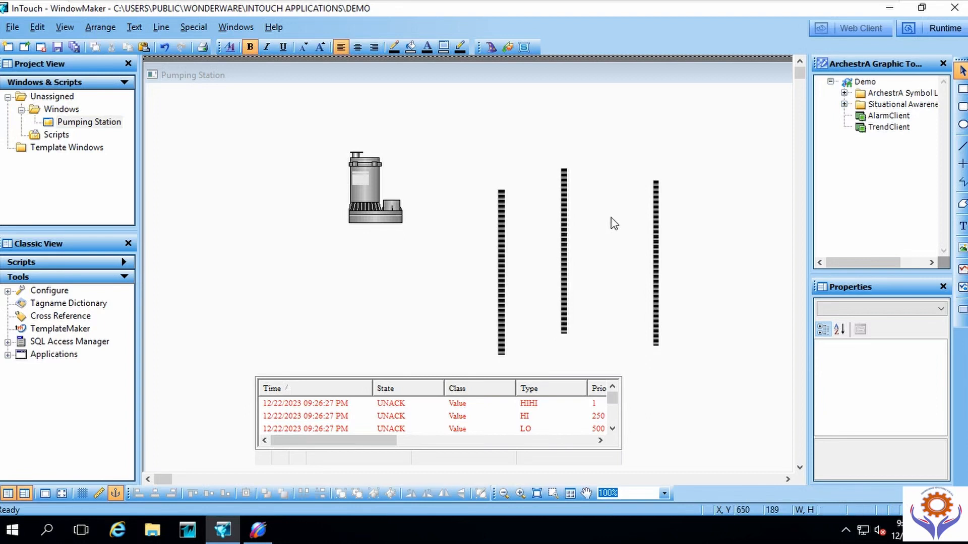
click(565, 242)
click(431, 491)
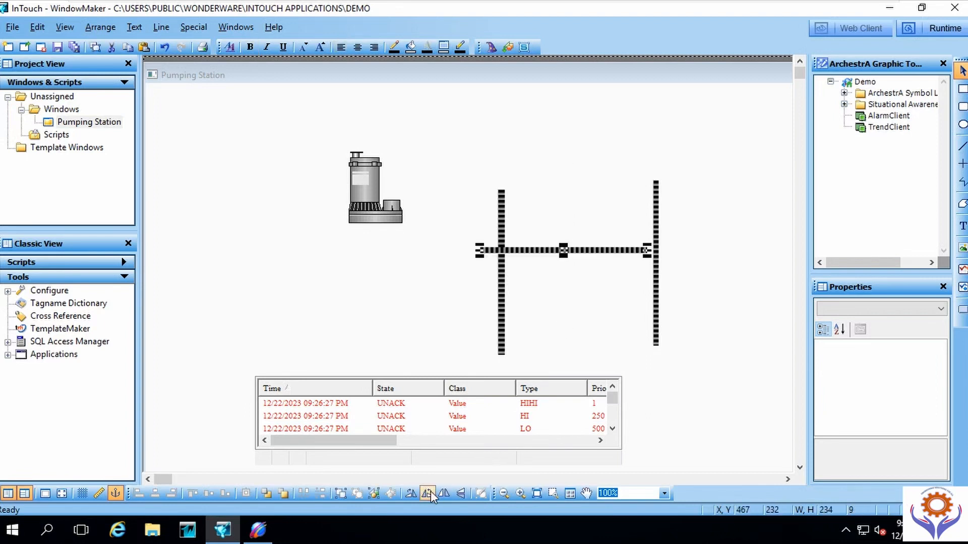
Step: Place the horizontal strip at the lower end of the strip nearest the pump and move the far strip to its other end, forming a U
drag(589, 256, 608, 358)
drag(656, 302, 664, 318)
click(706, 289)
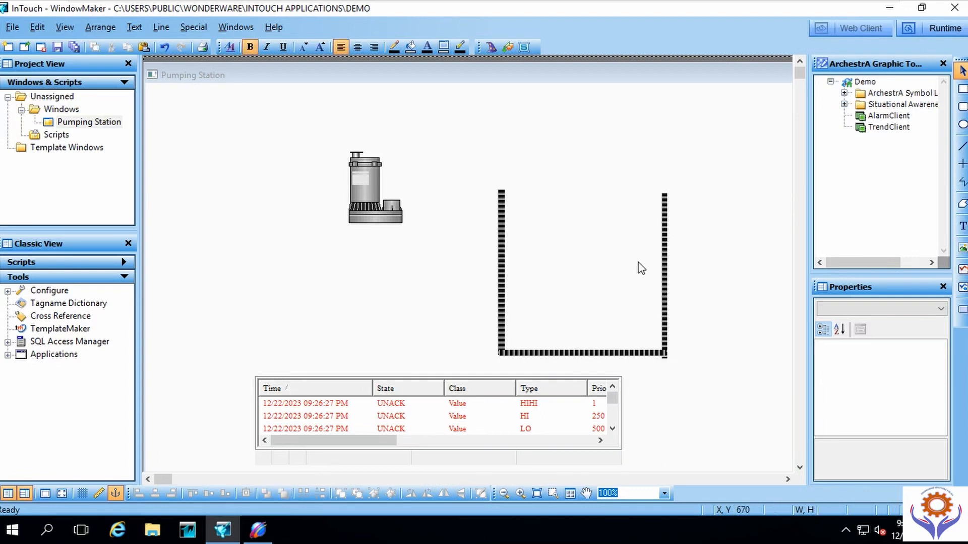
Step: Delete the far vertical strip and paste a copy of the remaining vertical strip farther out, beyond the horizontal strip's free end
click(666, 251)
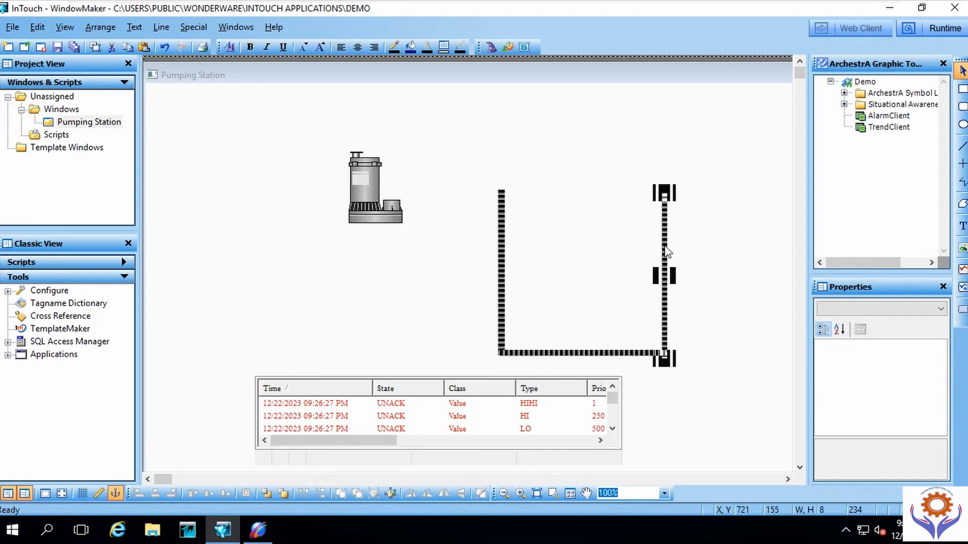
key(Delete)
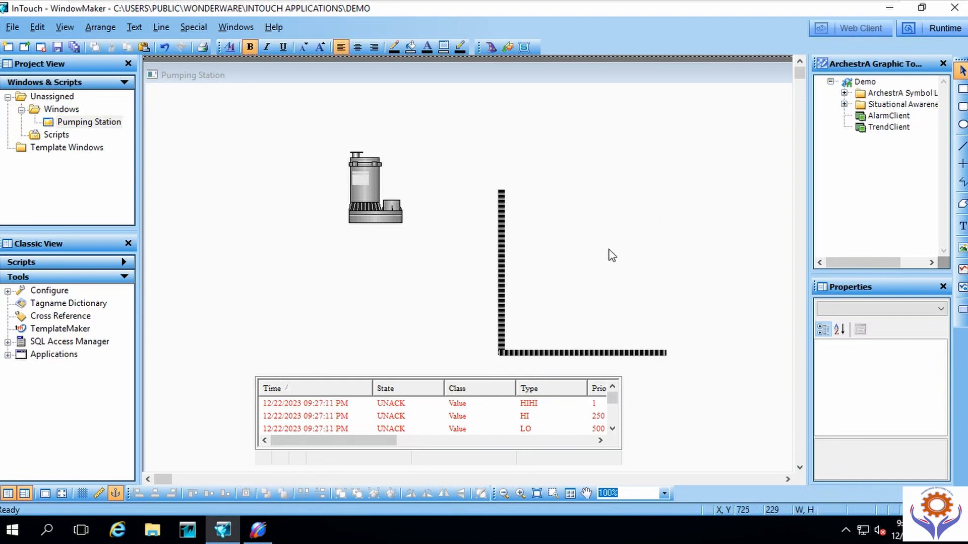
click(501, 249)
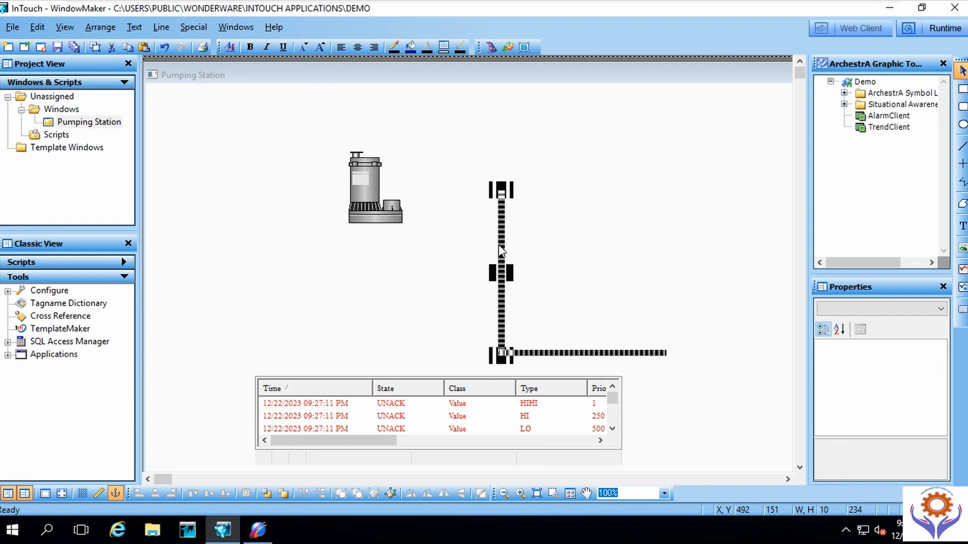
key(ctrl+v)
click(584, 240)
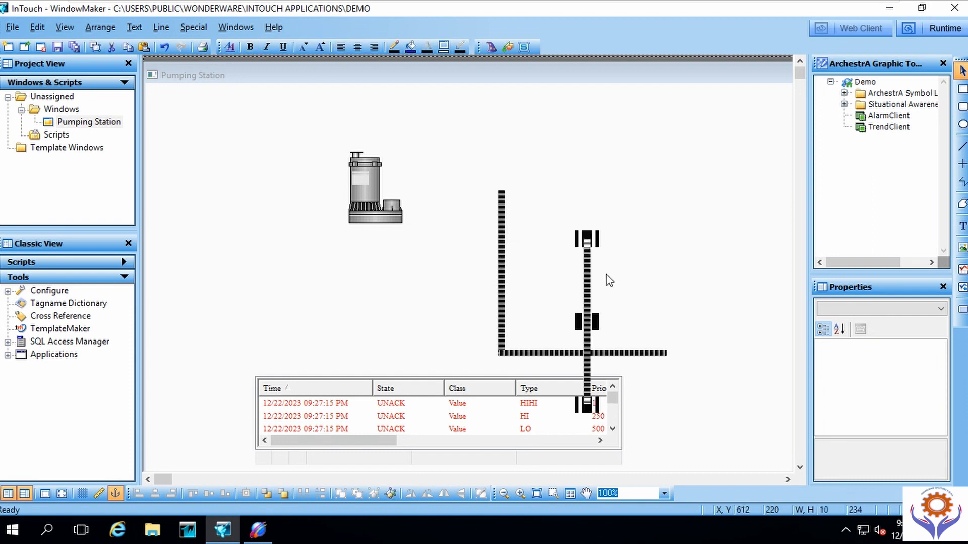
drag(589, 279, 764, 230)
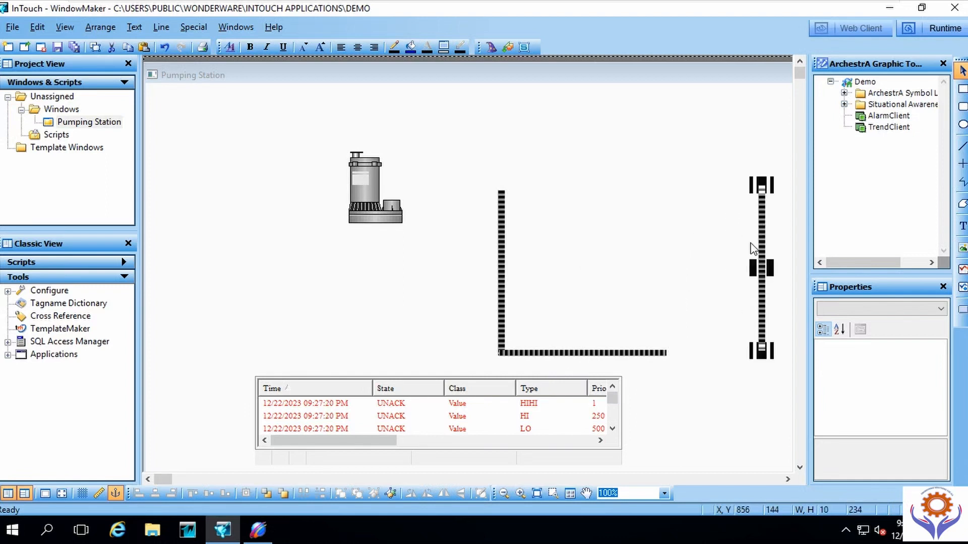
Step: Stretch the horizontal grating strip to about 373 wide so it reaches the far vertical strip
click(649, 356)
drag(669, 356, 765, 356)
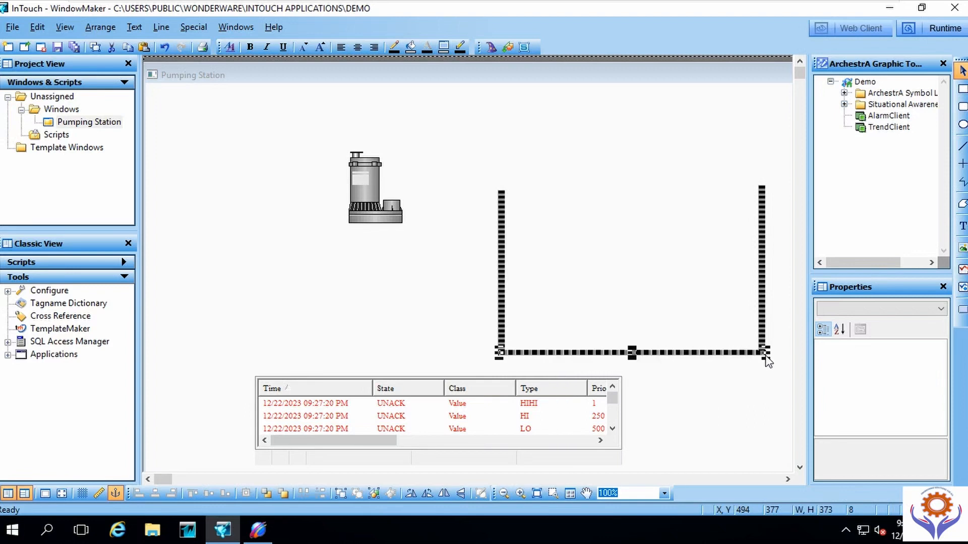
click(671, 290)
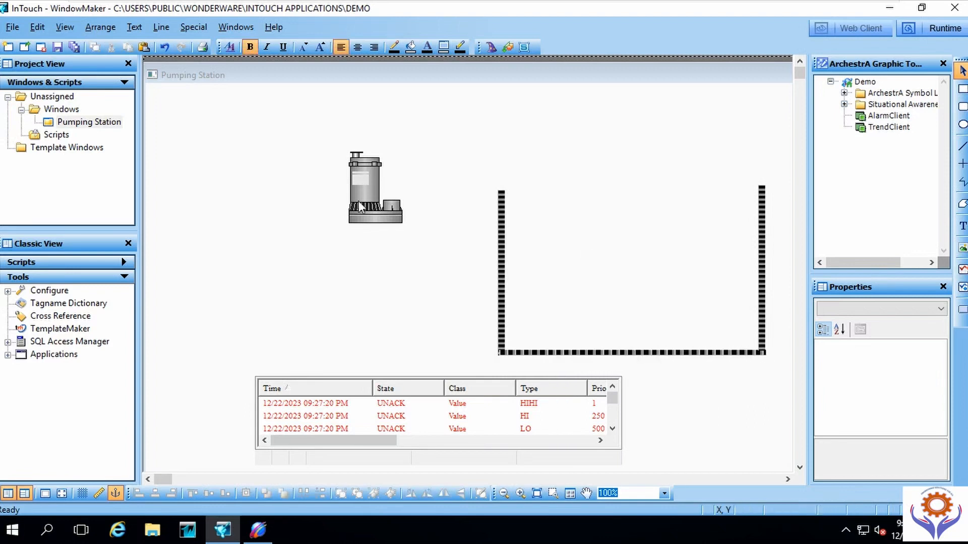
Step: Move the pump inside the U-shaped grating pit and place a duplicate of it near the far wall
drag(357, 192, 550, 280)
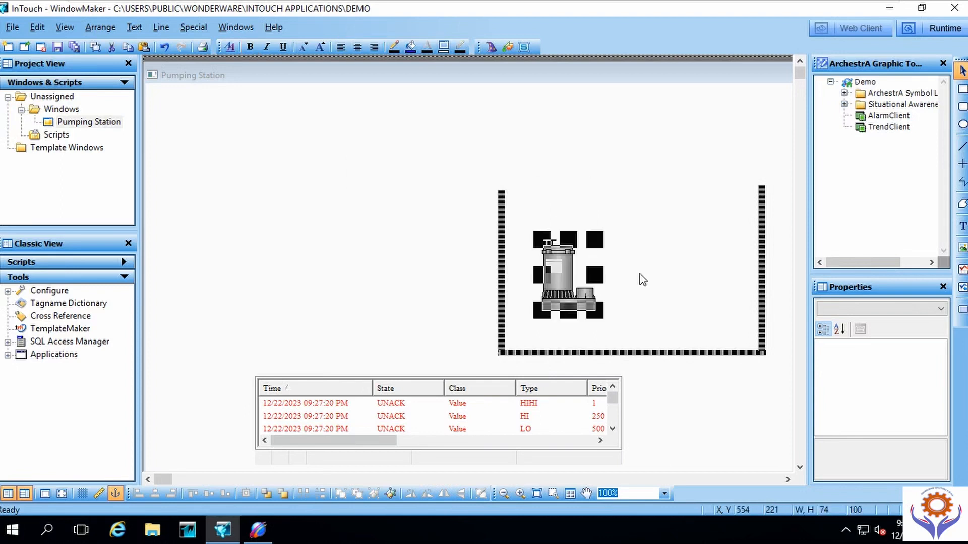
click(677, 242)
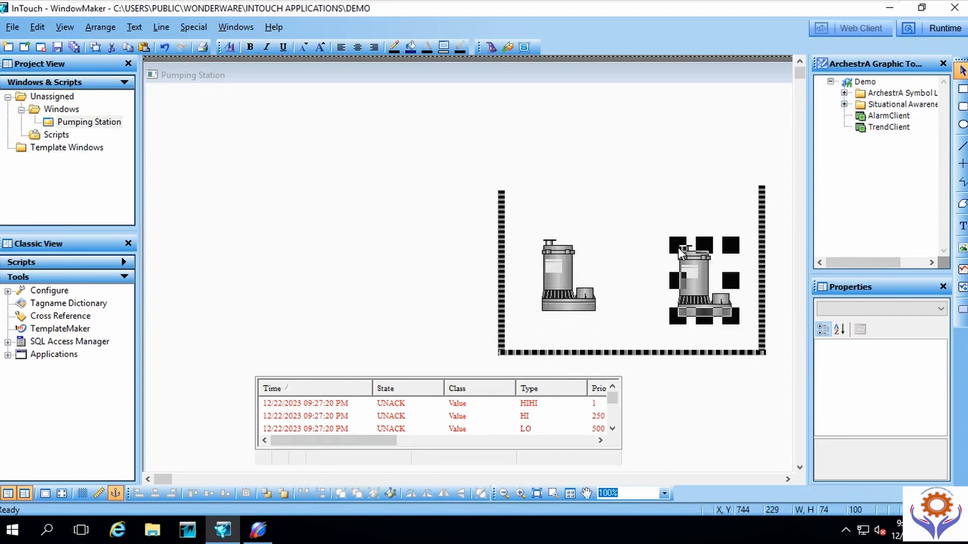
drag(701, 297, 694, 283)
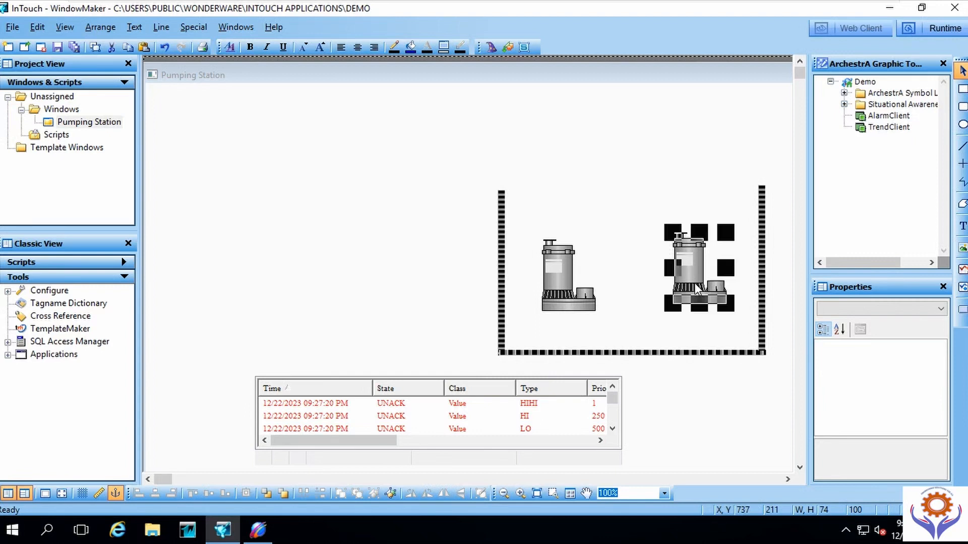
click(634, 260)
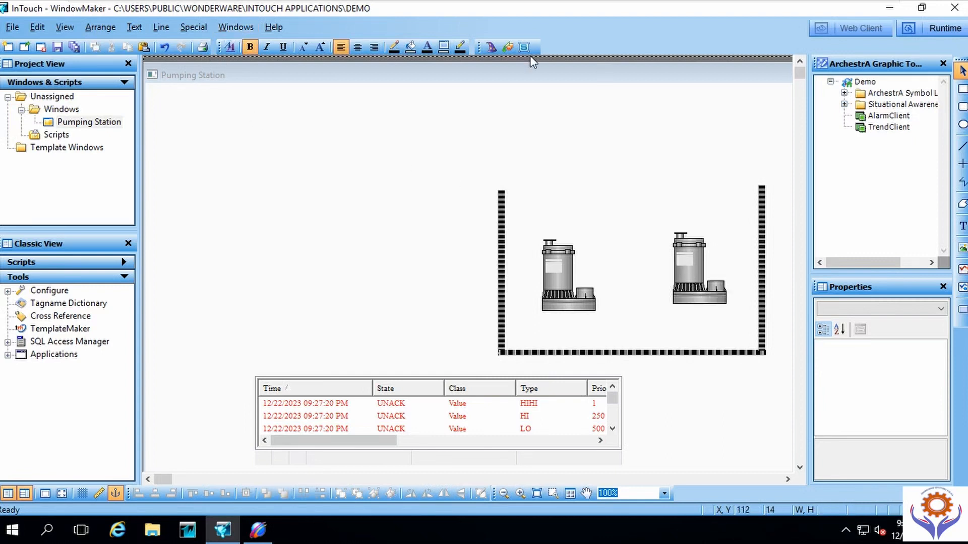
Step: Insert the Short horizontal pipe symbol from the Pipes category of Symbol Factory outside the pit
click(491, 47)
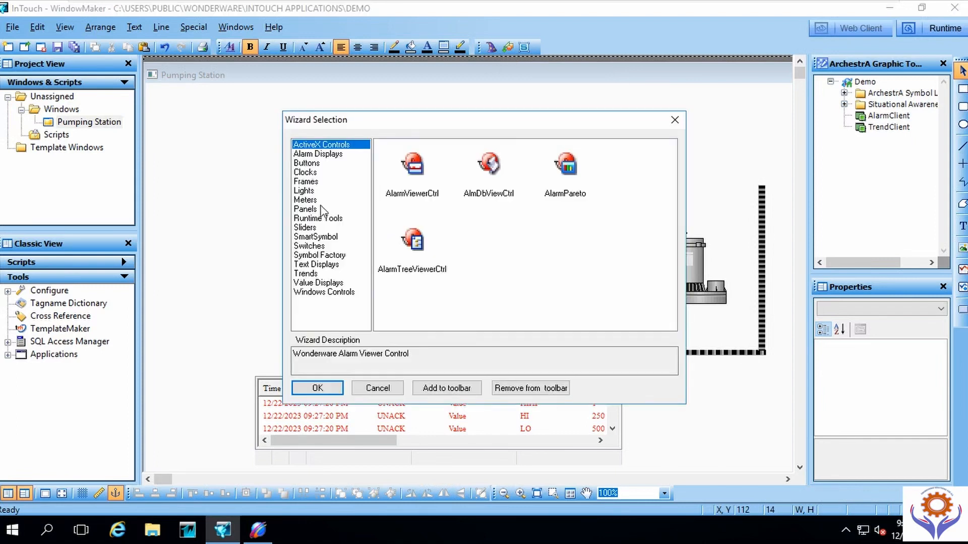
click(325, 256)
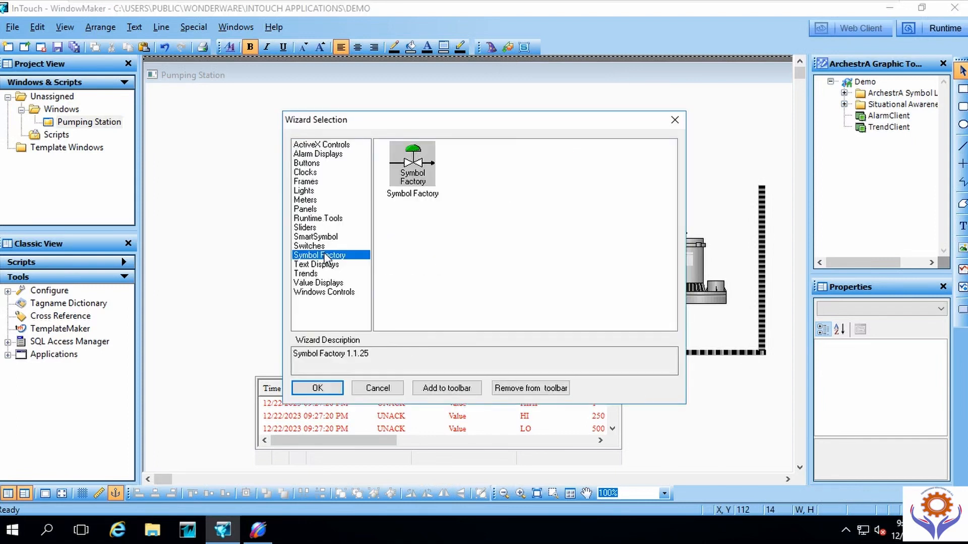
double_click(430, 165)
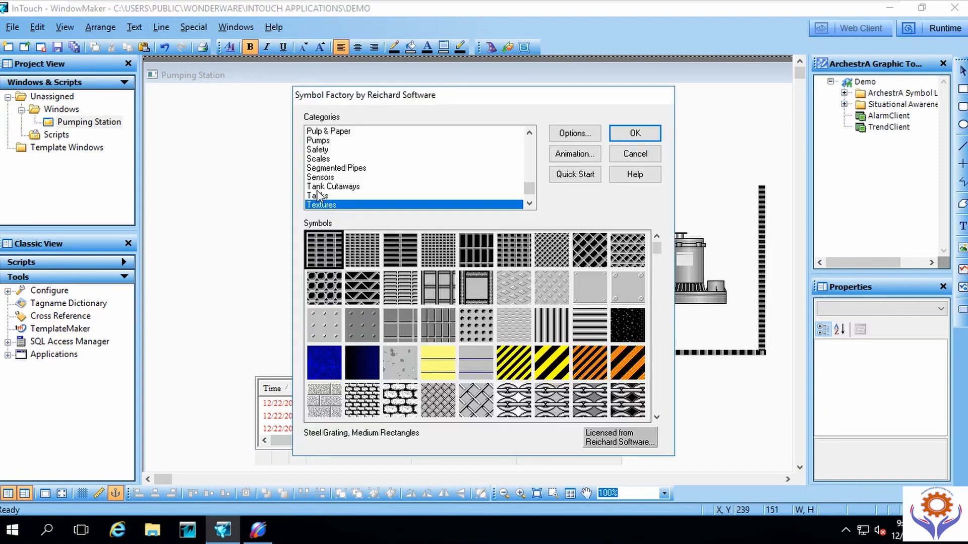
click(326, 186)
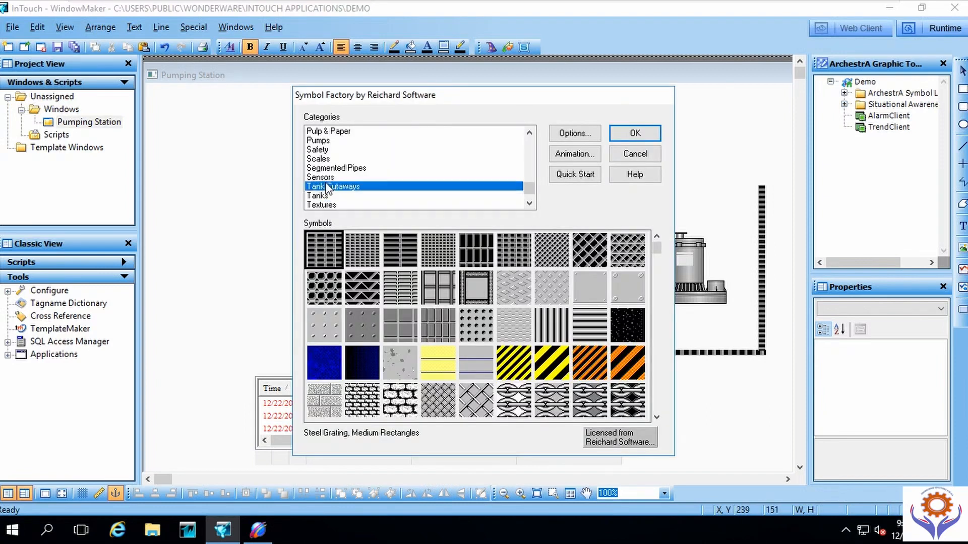
key(p)
key(p)
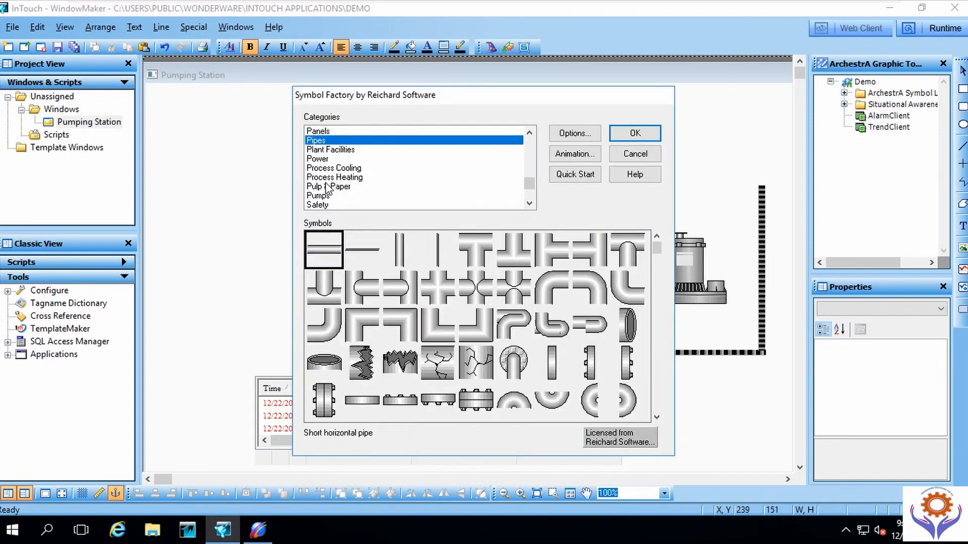
double_click(323, 257)
Step: Break the pipe's cell, reshape it to about 429 wide and 9 high, and position it horizontally above the pit
drag(388, 199, 497, 194)
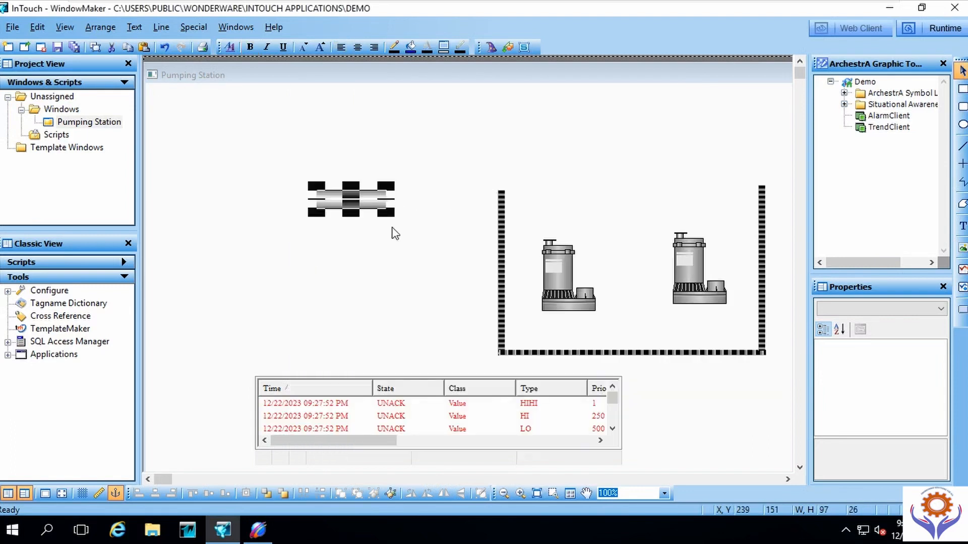
click(390, 494)
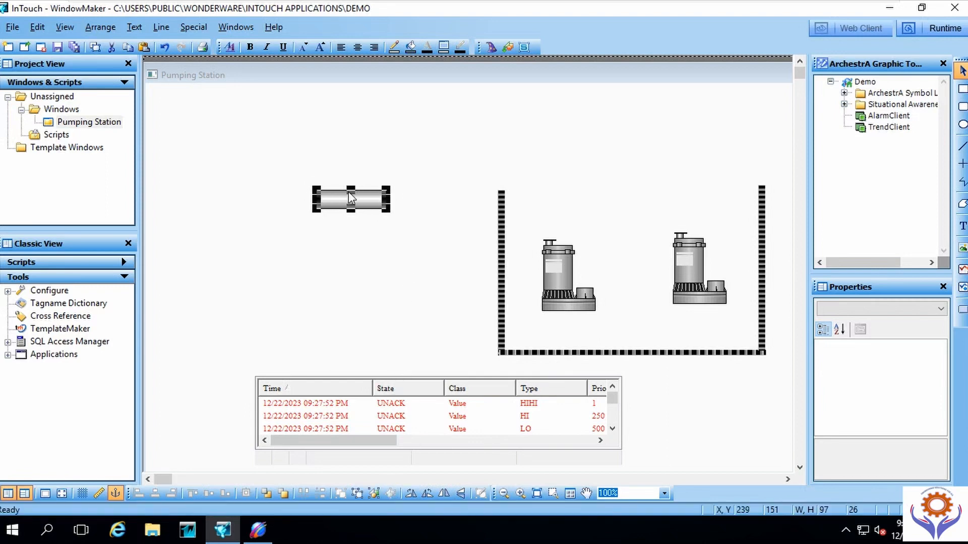
drag(348, 192, 460, 211)
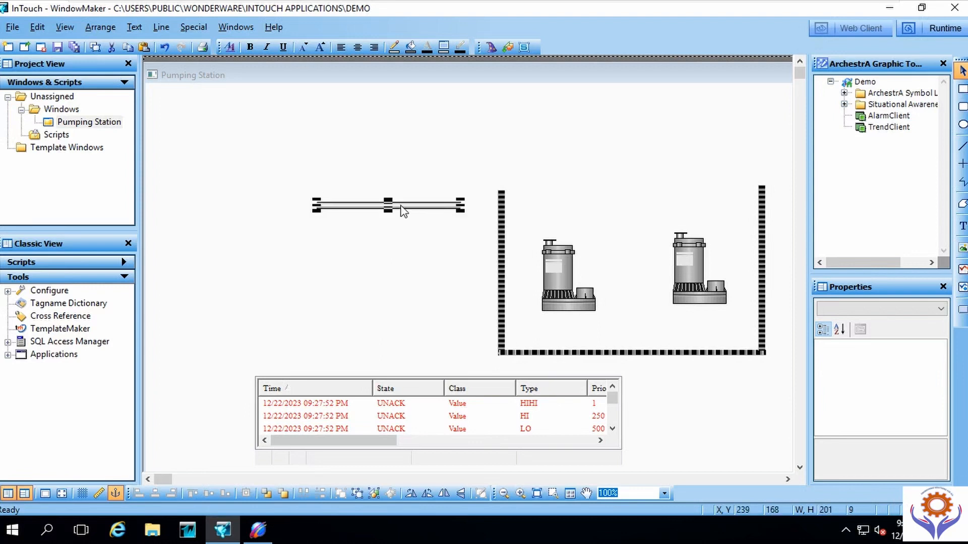
drag(398, 206, 495, 168)
drag(560, 168, 722, 165)
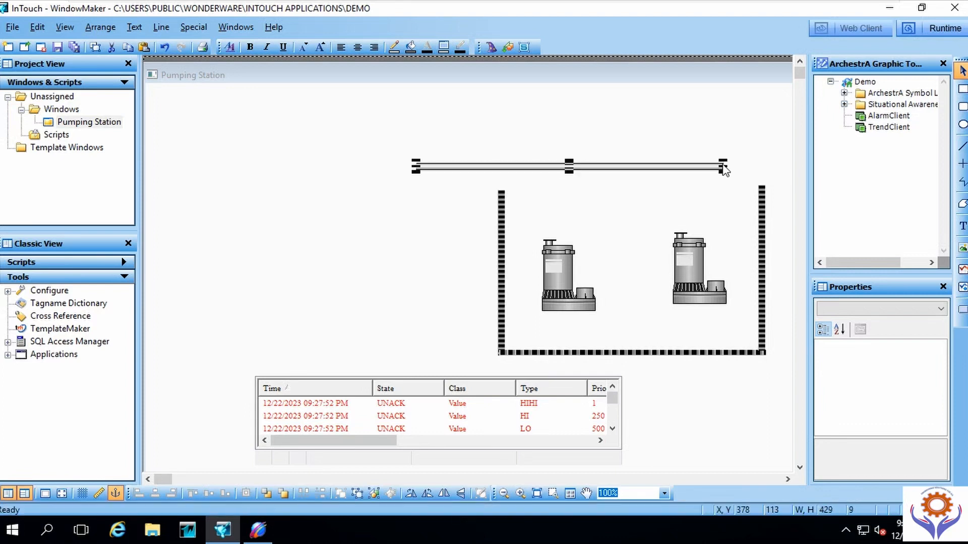
Step: Place a duplicate of the horizontal pipe below the original and rotate the copy to vertical
click(574, 207)
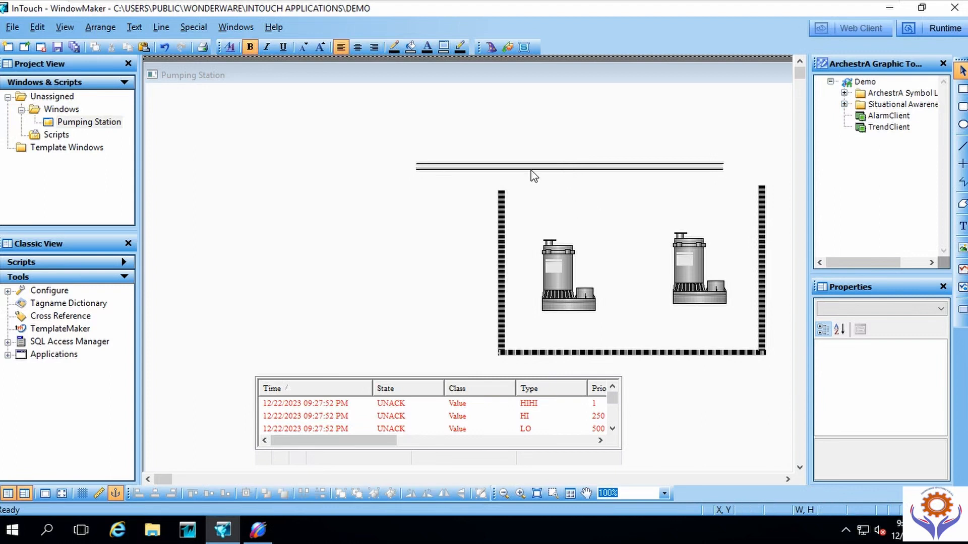
click(531, 170)
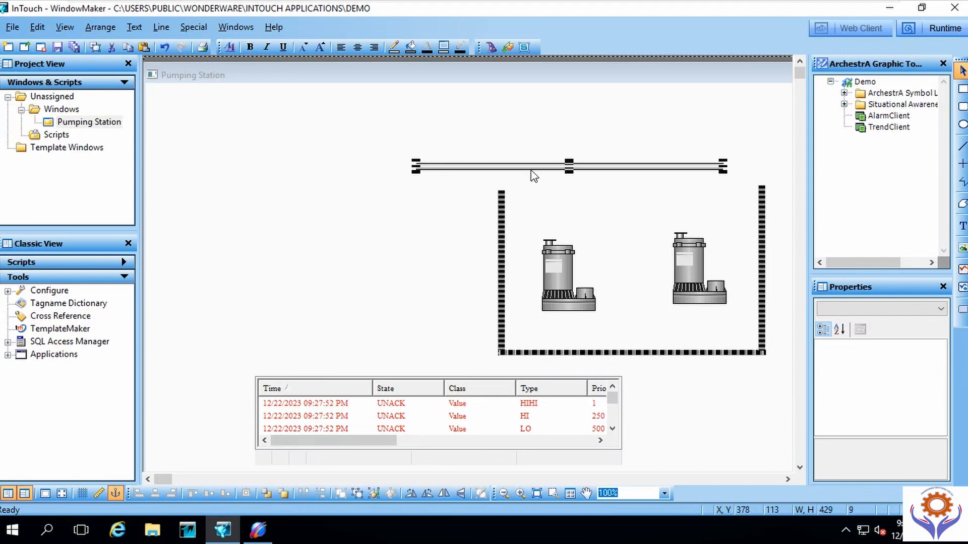
key(ctrl+c)
key(ctrl+v)
click(414, 196)
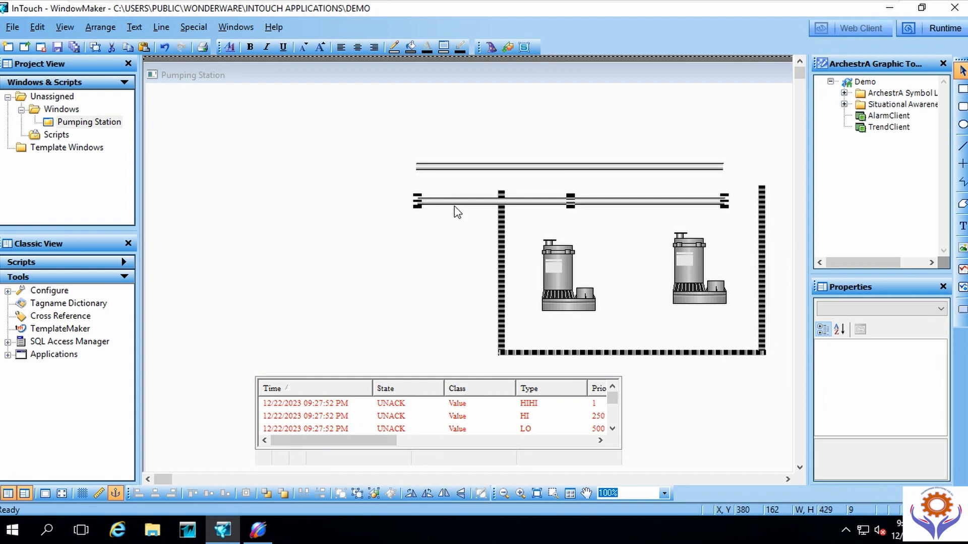
click(426, 493)
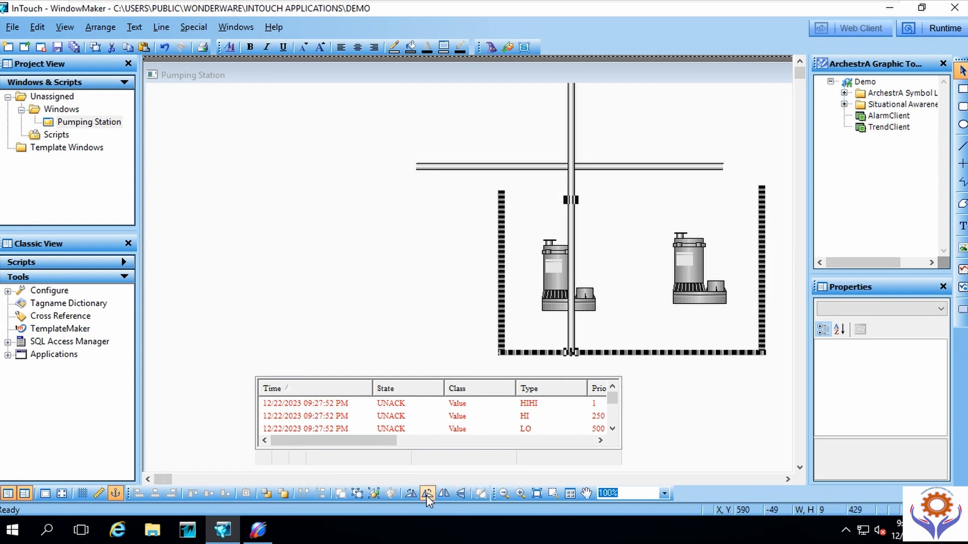
Step: Shorten the vertical pipe to about 267 high and hang it from the horizontal pipe above the first pump's outlet
drag(571, 118, 393, 164)
drag(393, 96, 393, 209)
drag(400, 270, 587, 222)
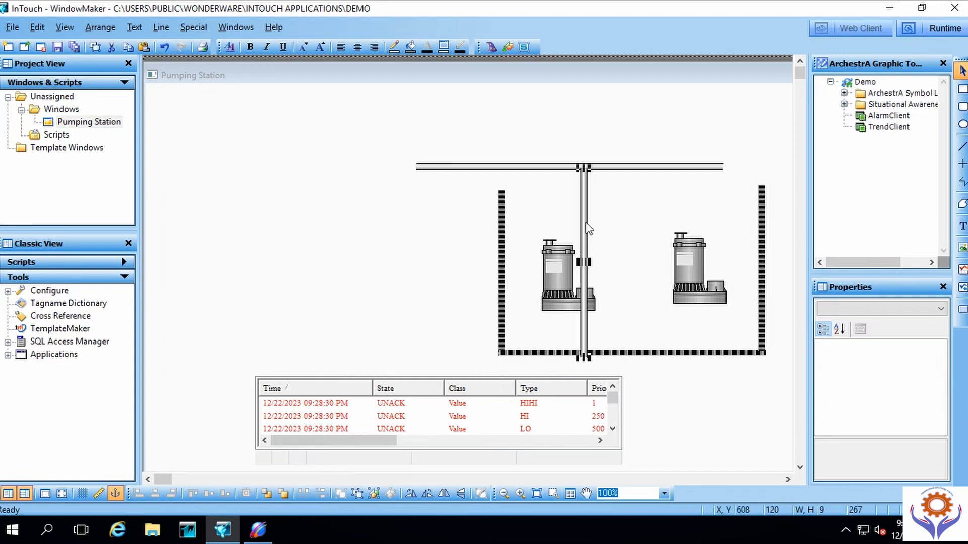
click(589, 362)
click(586, 289)
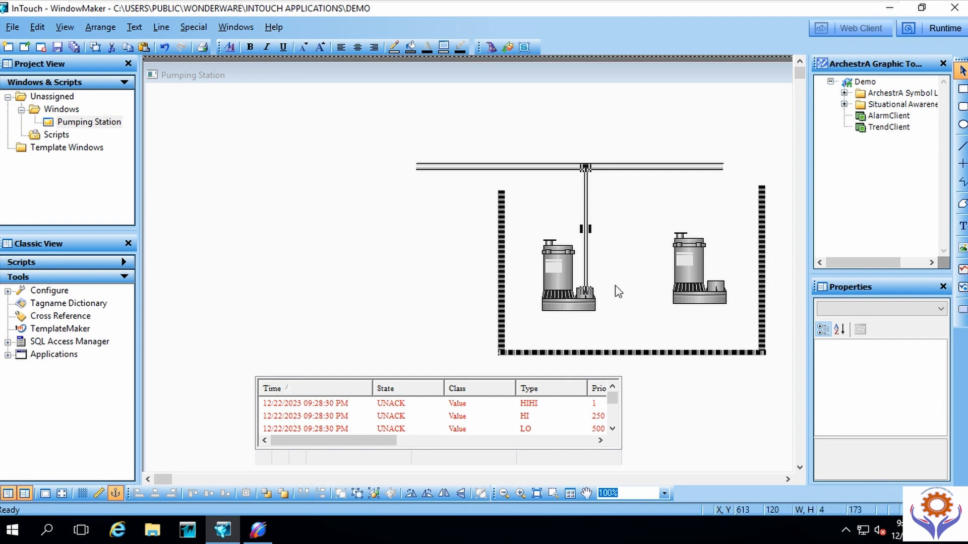
key(ctrl+z)
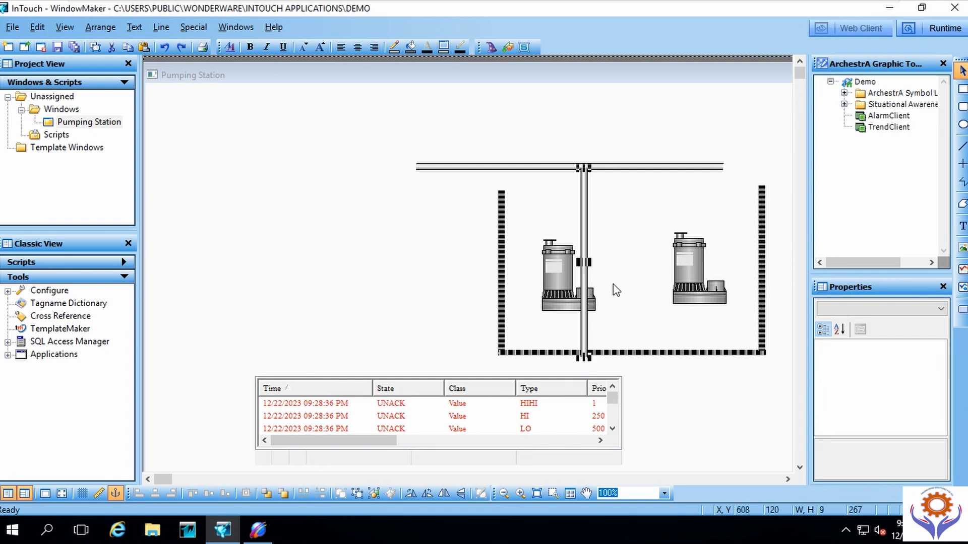
Step: Shorten the vertical pipe to about 10 wide and 168 high so it ends at the first pump's outlet
drag(585, 359, 580, 286)
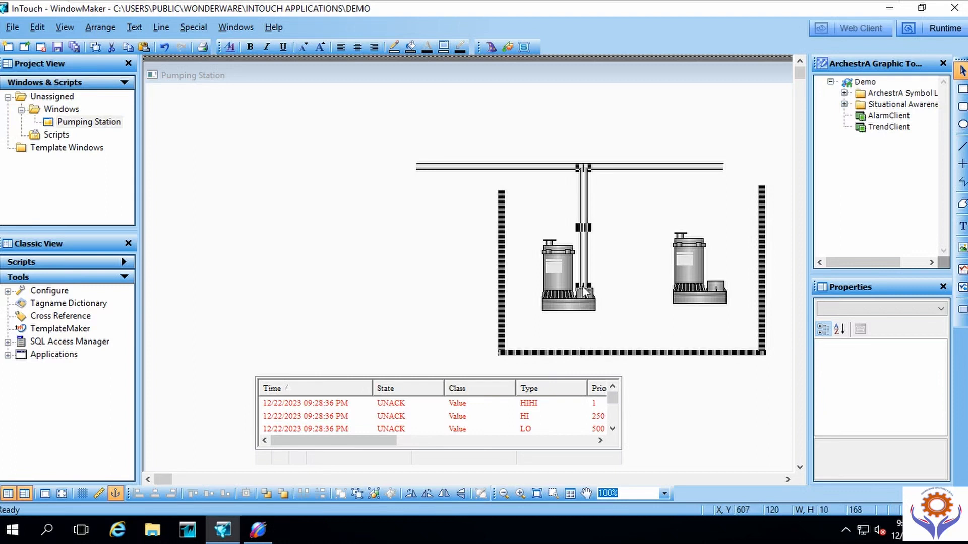
click(629, 264)
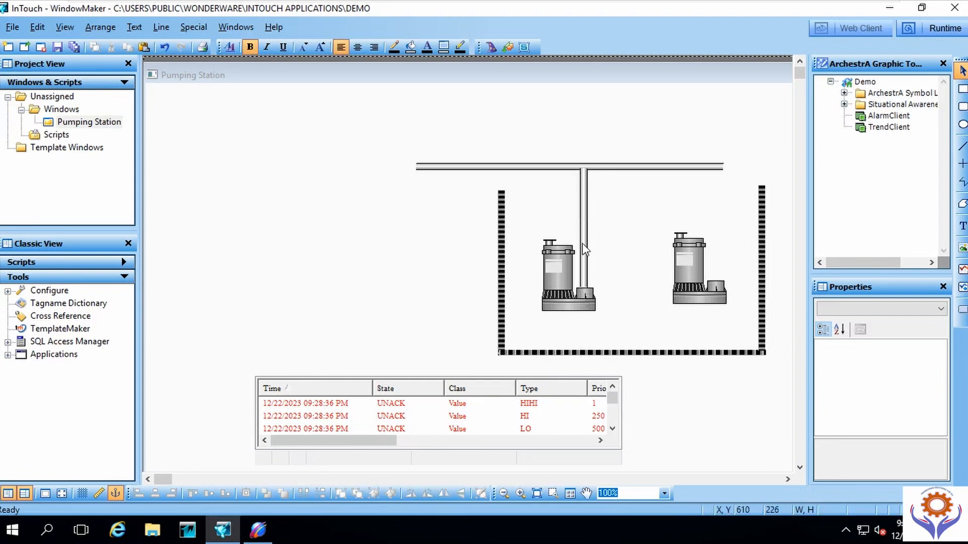
Step: Duplicate the vertical pipe and position the copy over the second pump's outlet at about X 791, Y 114
click(585, 249)
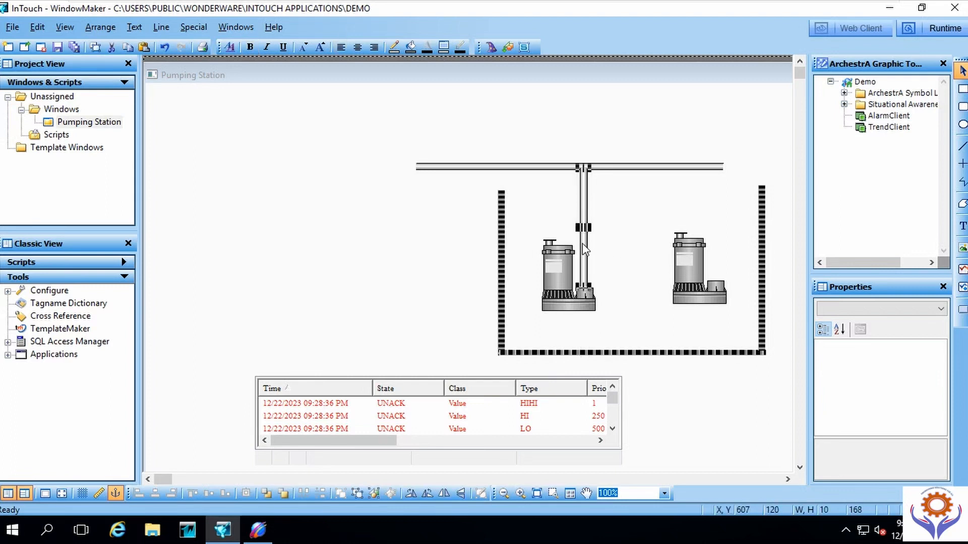
key(ctrl+c)
key(ctrl+v)
click(706, 167)
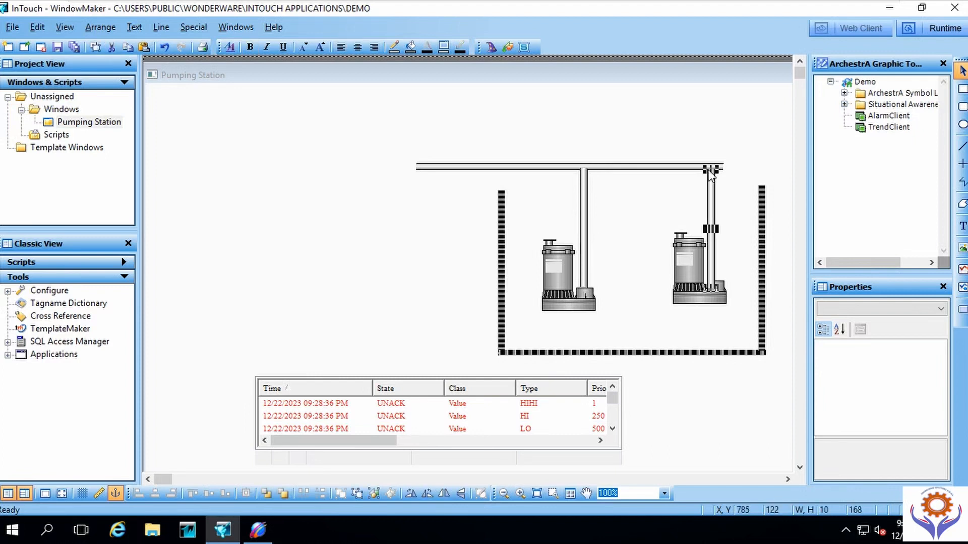
key(Right)
key(Right)
key(Right)
key(Right)
key(Right)
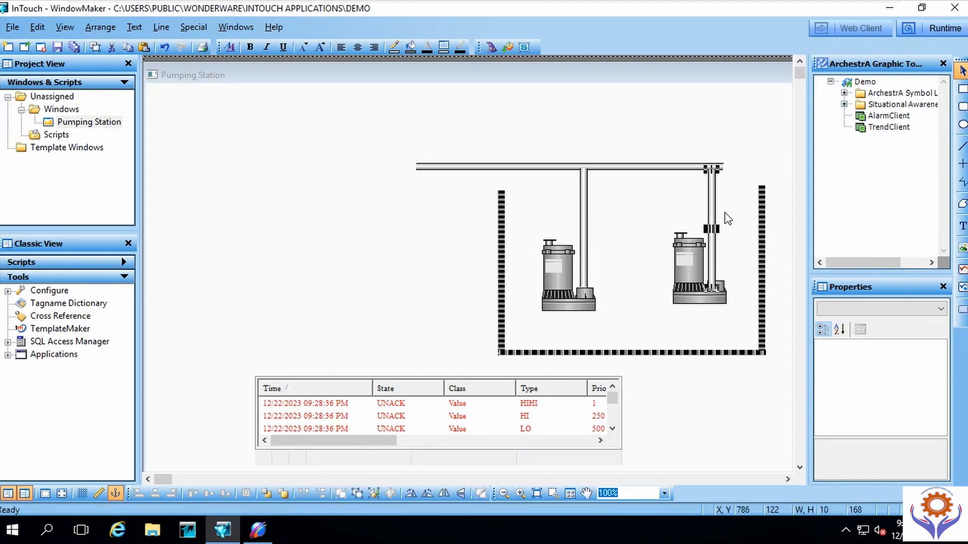
key(Right)
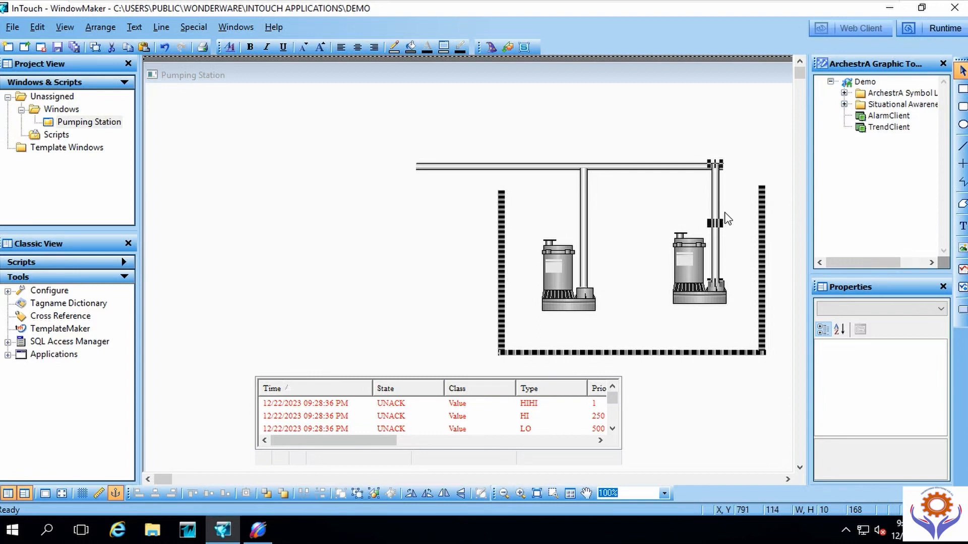
Step: Nudge the second vertical pipe to X 798 so it lines up with the far end of the horizontal pipe
click(714, 243)
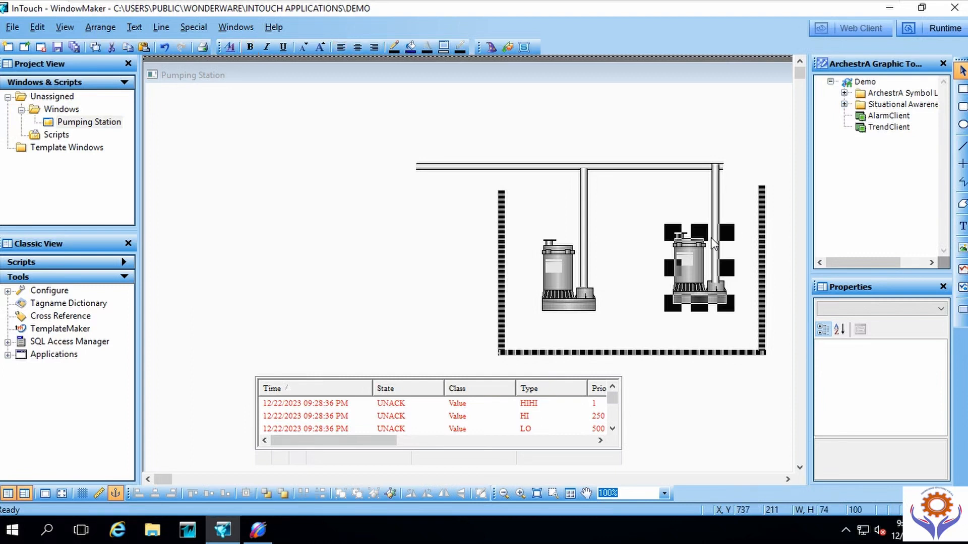
click(718, 191)
key(Right)
key(Right)
key(Right)
key(Right)
key(Right)
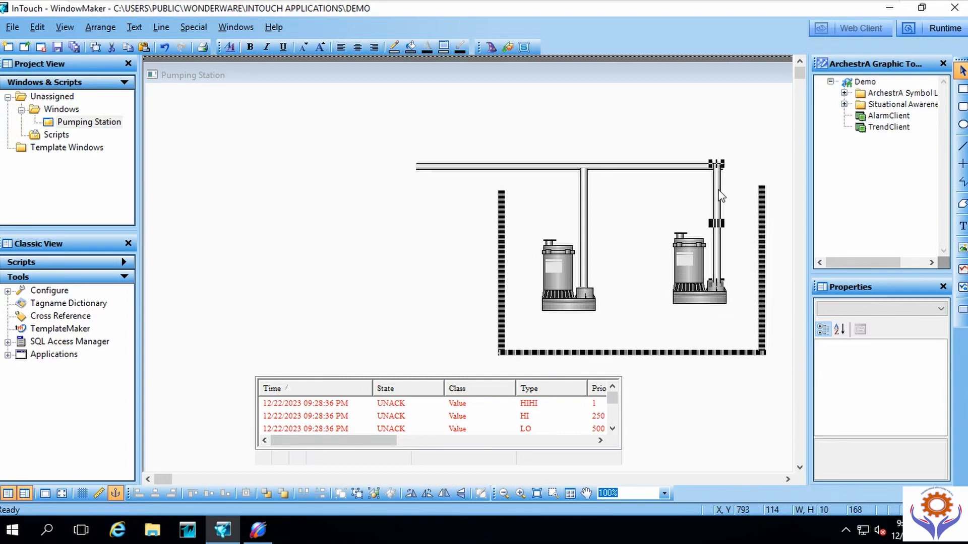
key(Right)
key(Right)
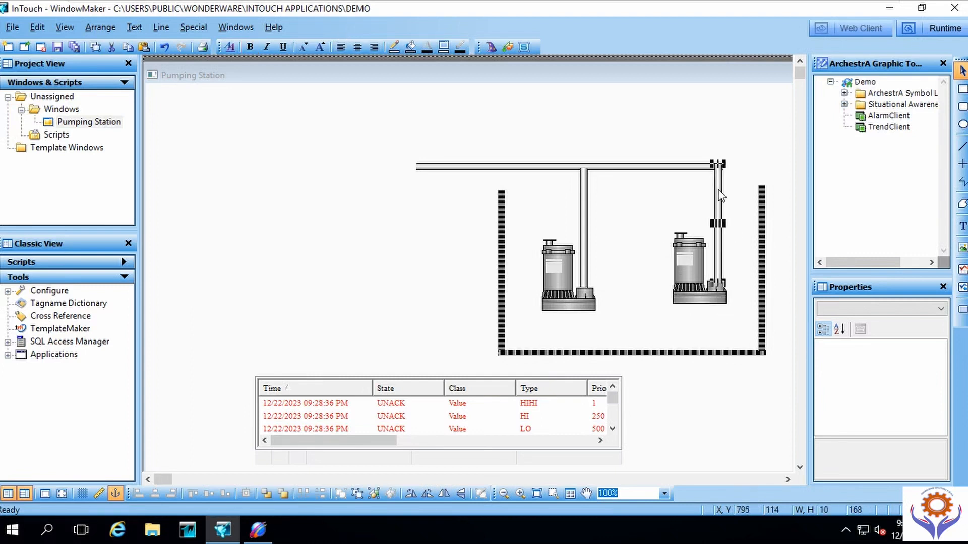
click(746, 181)
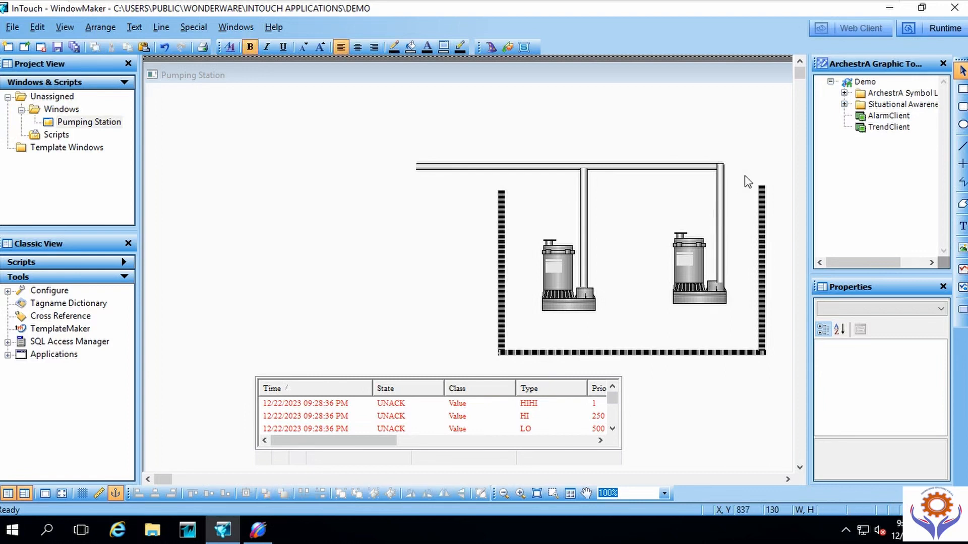
Step: Nudge the second pump to X 745 so its outlet sits under the second vertical pipe
click(682, 281)
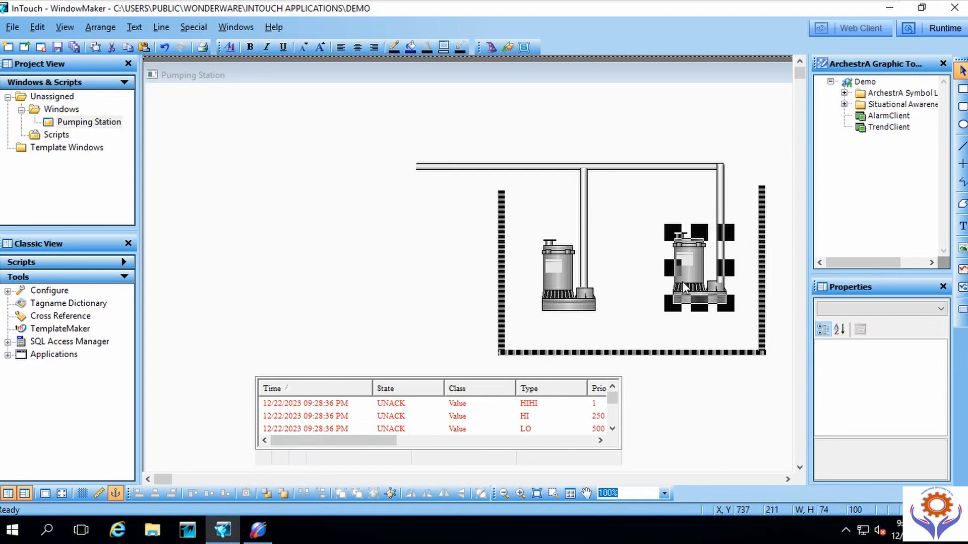
key(Right)
key(Right)
key(Right)
key(Right)
key(Right)
key(Right)
key(Right)
key(Right)
key(Right)
key(Right)
key(Right)
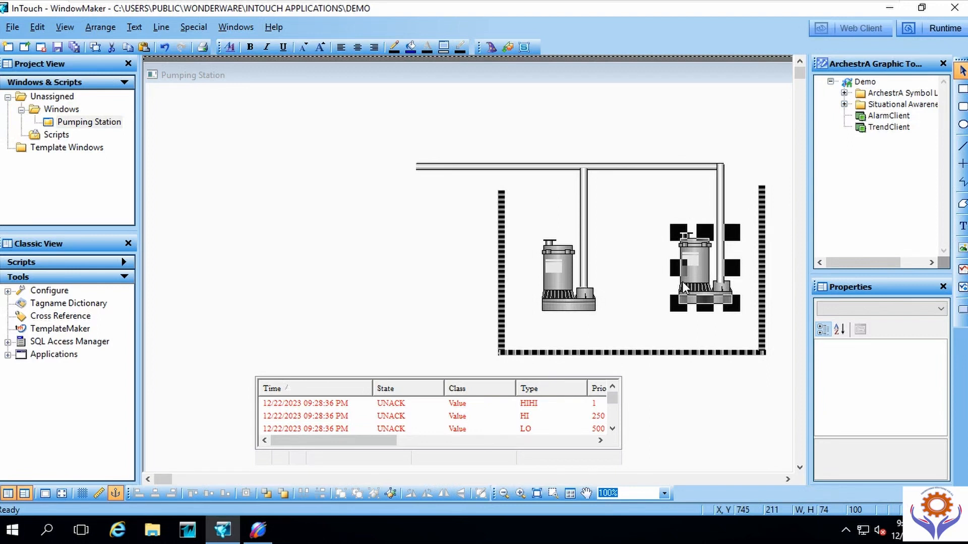
click(411, 229)
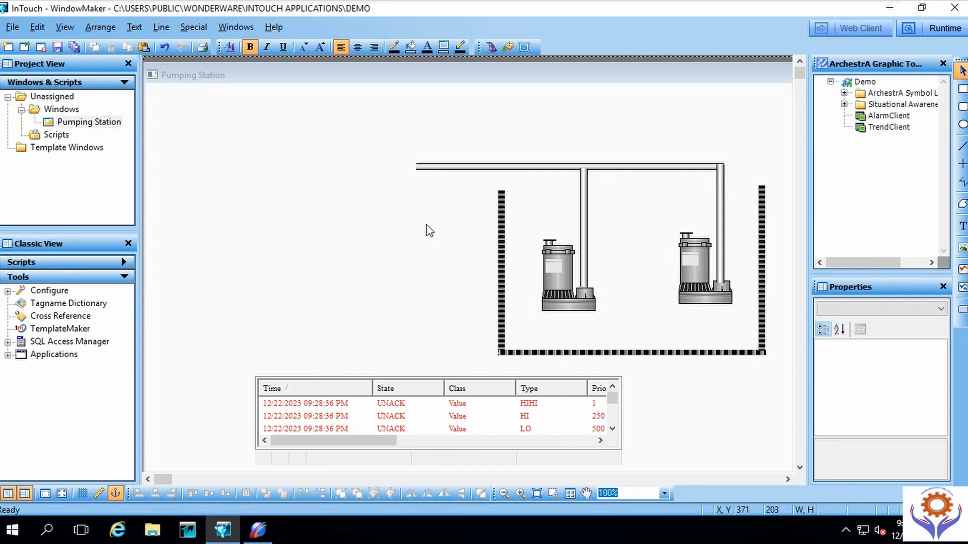
Step: Select both pumps and lower them together to Y 260, near the bottom grating of the pit
drag(445, 190, 751, 333)
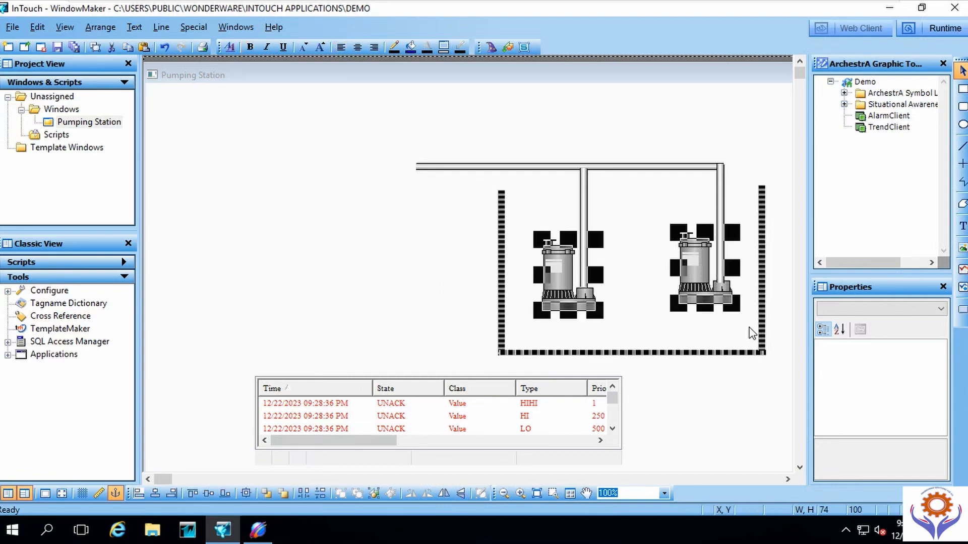
key(Down)
key(Down)
key(Down)
key(Down)
key(Down)
key(Down)
key(Down)
key(Down)
key(Down)
key(Down)
key(Down)
key(Down)
key(Down)
key(Down)
key(Down)
key(Down)
key(Down)
key(Down)
key(Down)
key(Down)
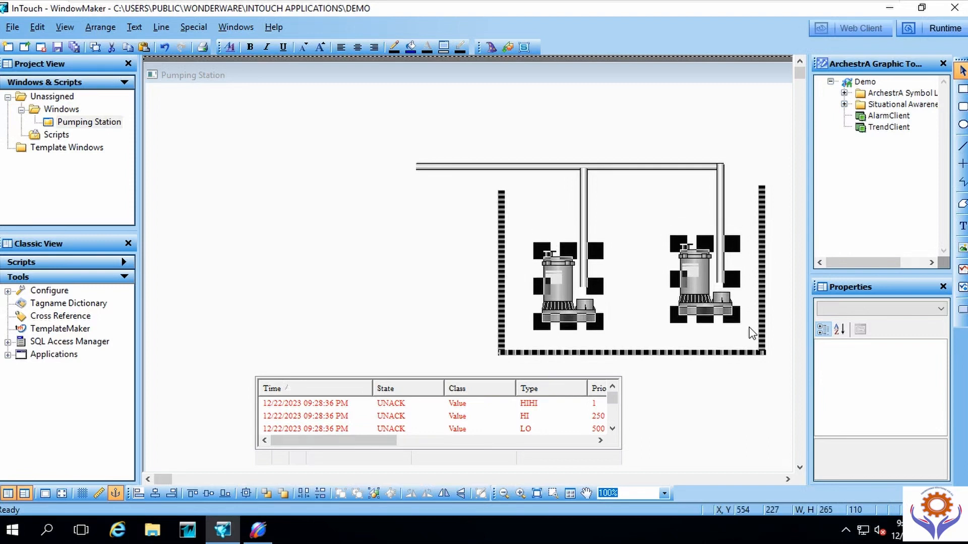
key(Down)
key(Down)
key(Down)
key(Down)
key(Down)
key(Down)
key(Down)
key(Down)
key(Down)
key(Down)
key(Down)
key(Down)
key(Down)
key(Down)
key(Down)
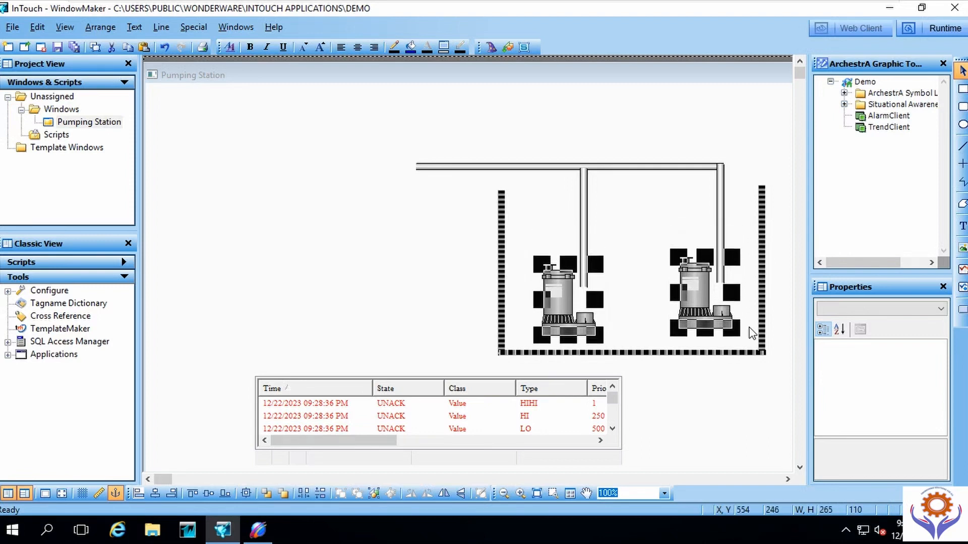
key(Down)
key(Down)
key(Down)
key(Down)
key(Down)
key(Down)
key(Down)
key(Down)
key(Down)
key(Down)
key(Down)
key(Down)
key(Down)
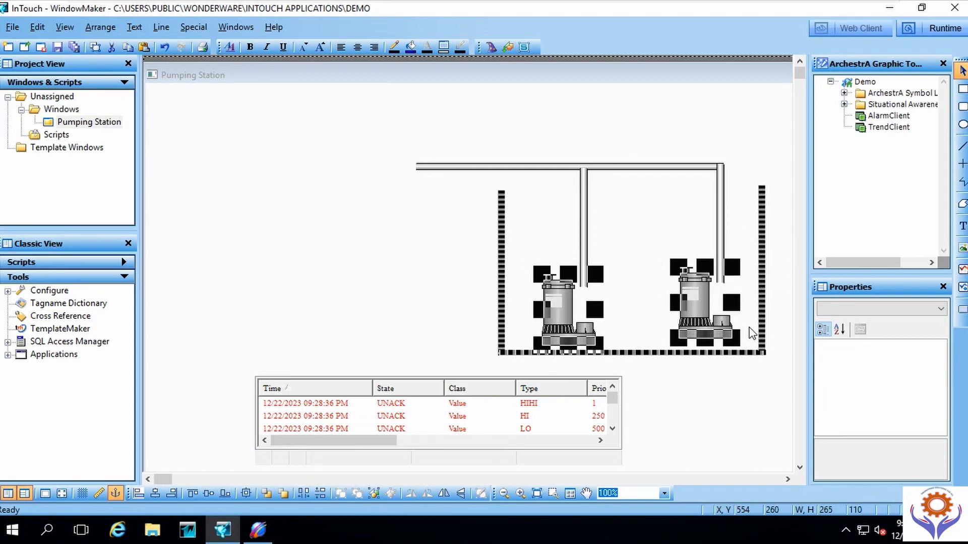
click(770, 163)
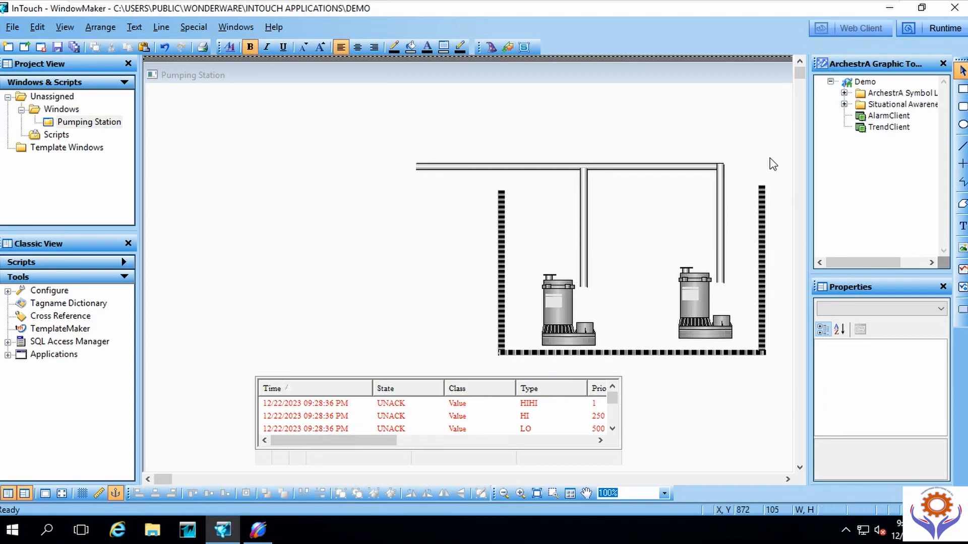
Step: Lengthen both vertical pipes to the pump outlets, about 216 high at the first pump and 215 at the second, each 8 wide
click(722, 223)
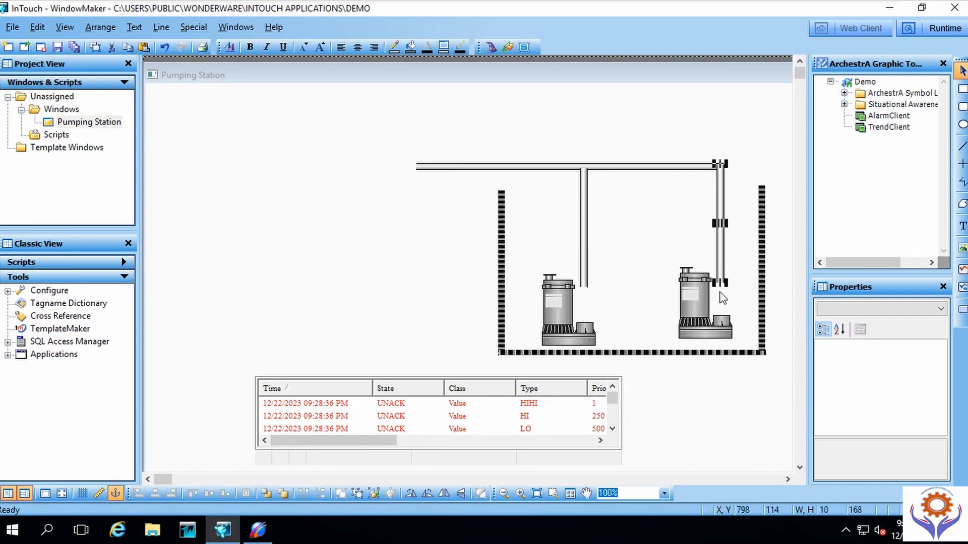
drag(720, 283, 722, 318)
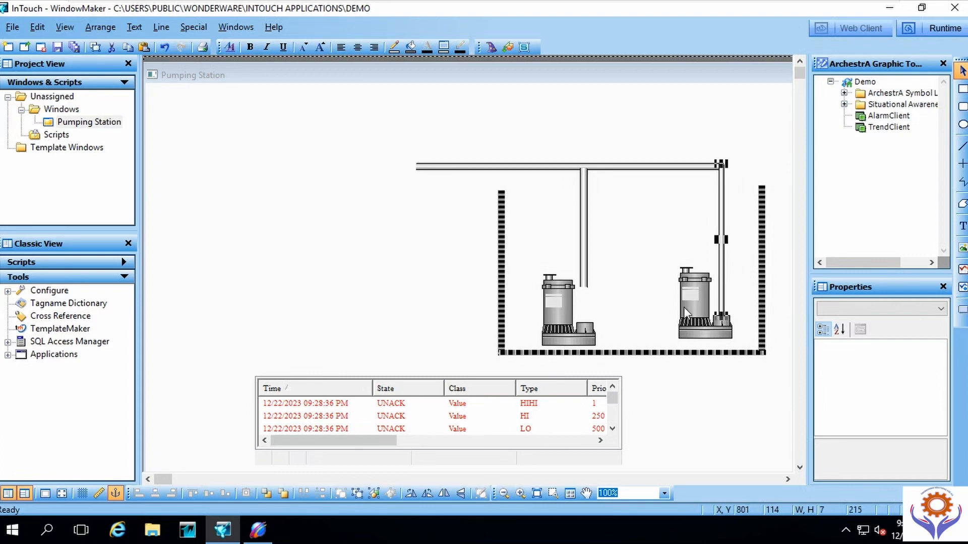
click(584, 279)
drag(584, 290, 583, 323)
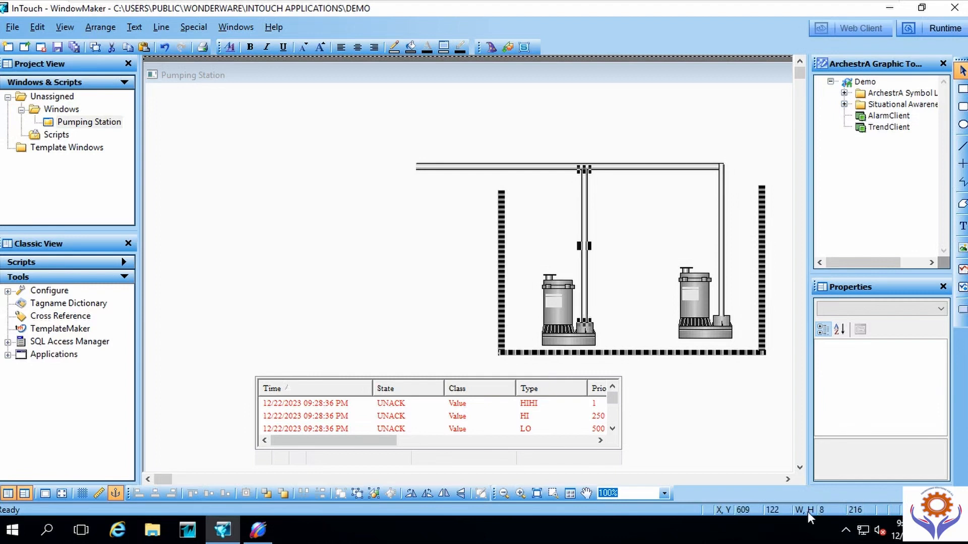
click(721, 267)
drag(719, 243, 733, 246)
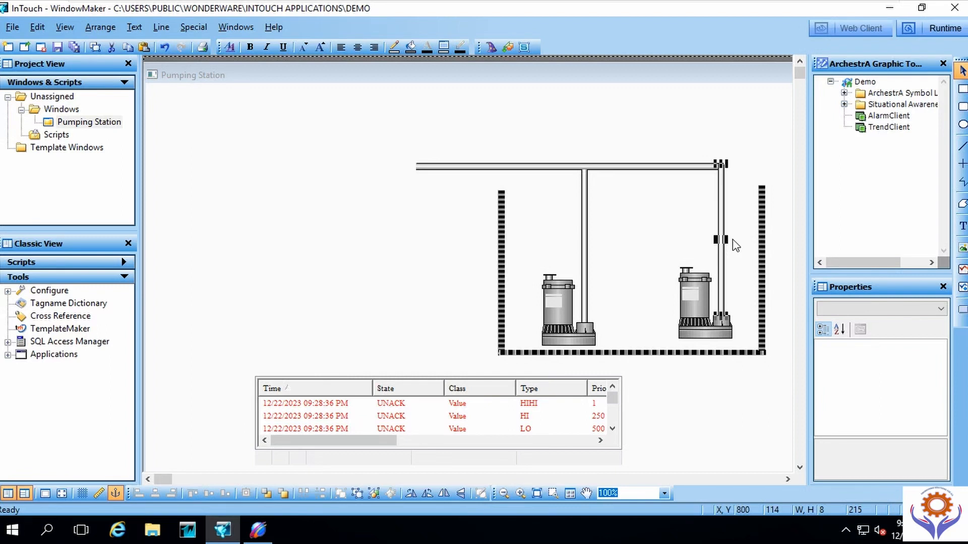
click(732, 246)
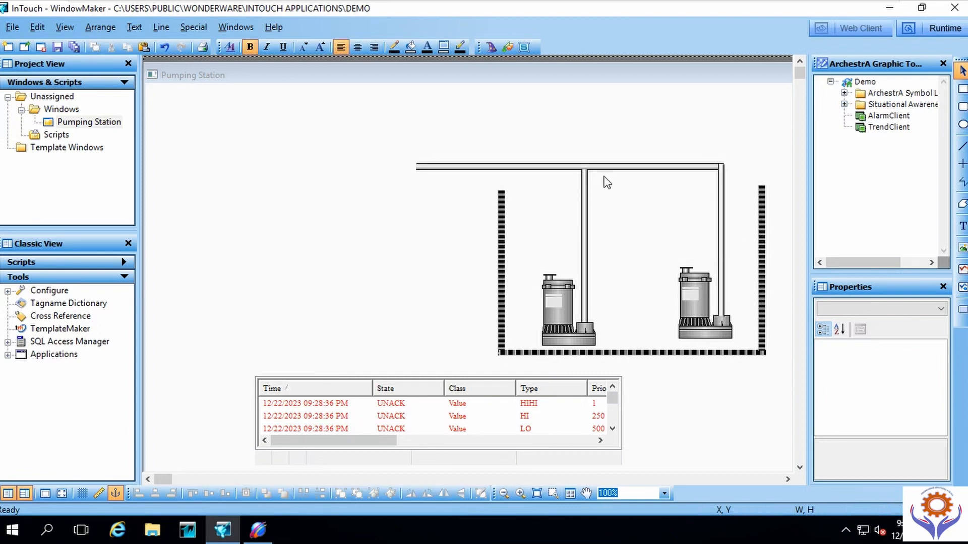
Step: Shift the horizontal pipe down to Y 114 and slightly widen both vertical pipes, making the first pump's pipe 9 wide
click(617, 169)
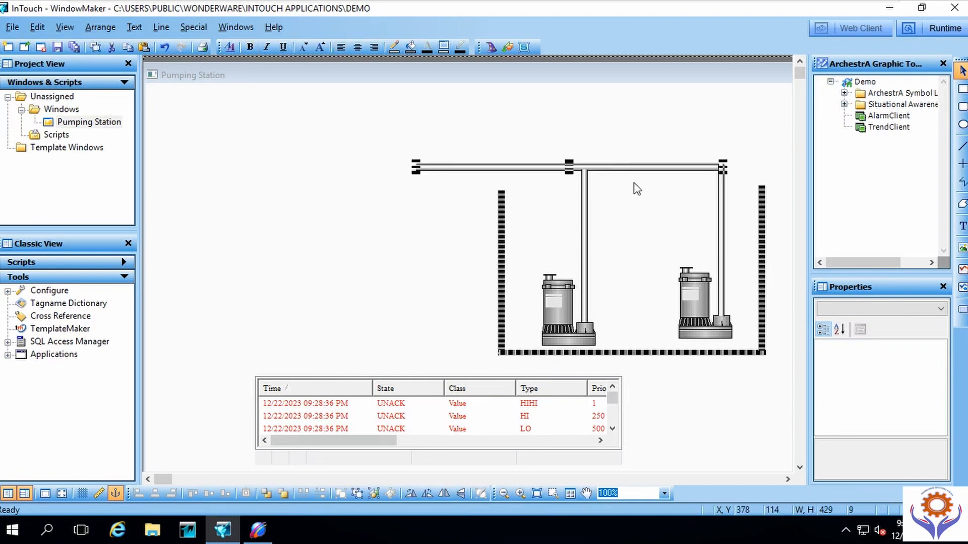
click(723, 252)
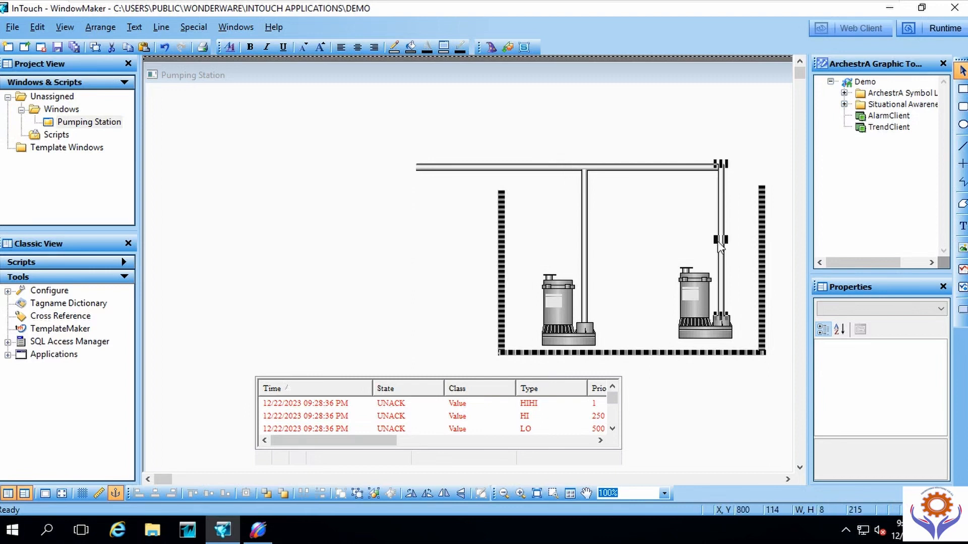
drag(723, 241, 724, 244)
click(584, 246)
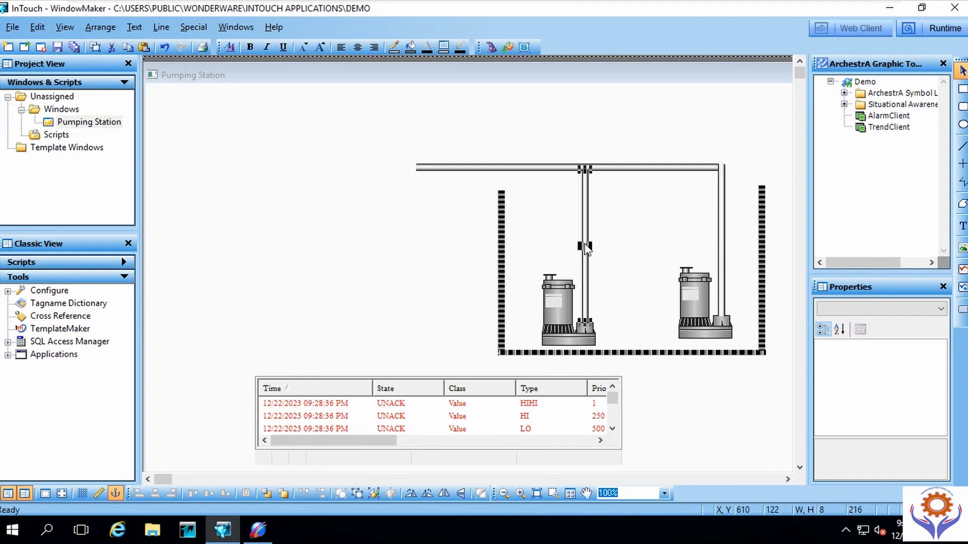
drag(589, 247, 589, 248)
drag(589, 250, 588, 246)
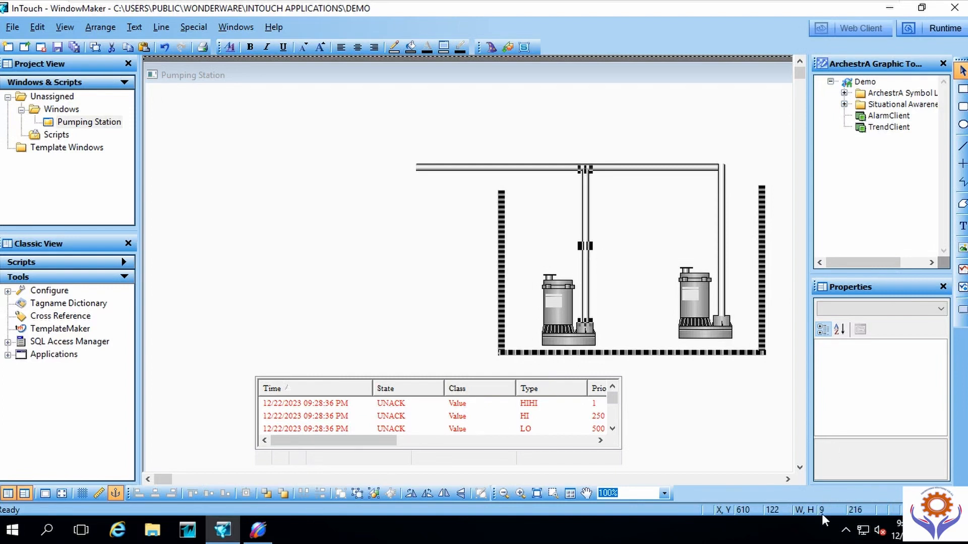
click(383, 220)
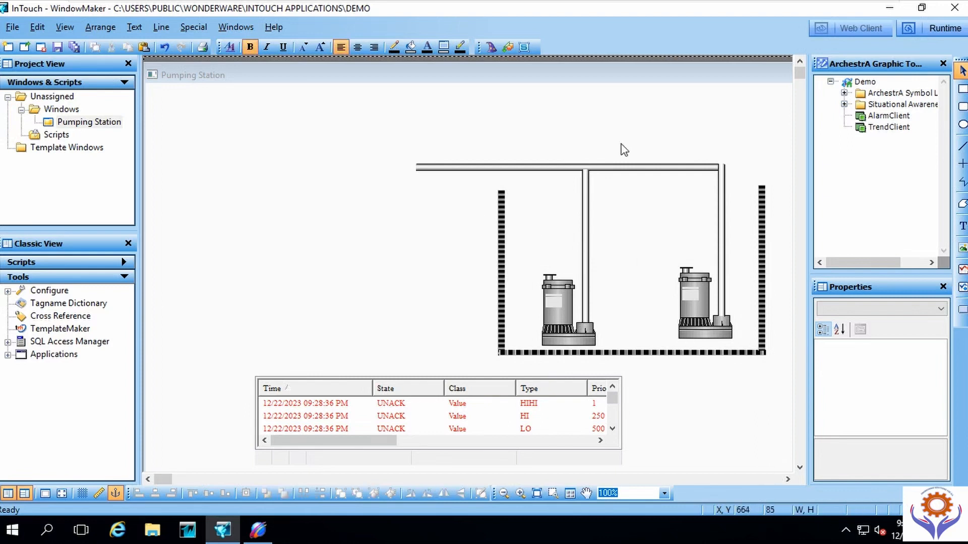
Step: Draw a rectangle about 239 wide and 141 high beside the pit and move it into the pit
click(962, 89)
mouse_move(379, 220)
mouse_down()
mouse_move(477, 325)
mouse_move(480, 362)
mouse_up()
drag(380, 293, 309, 297)
drag(393, 221, 394, 247)
mouse_move(393, 333)
mouse_down()
mouse_move(392, 307)
mouse_move(395, 324)
mouse_move(407, 326)
mouse_up()
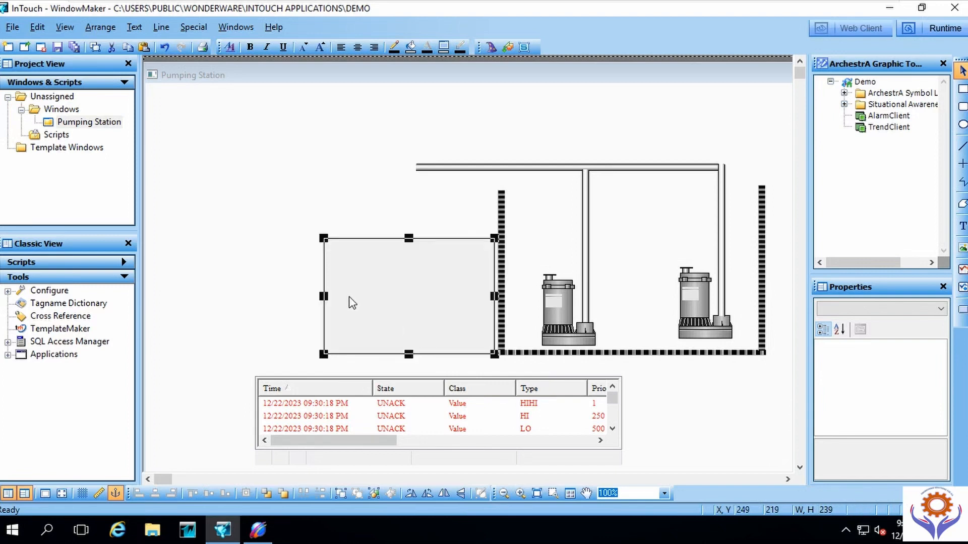
drag(410, 239, 409, 256)
drag(414, 318, 606, 308)
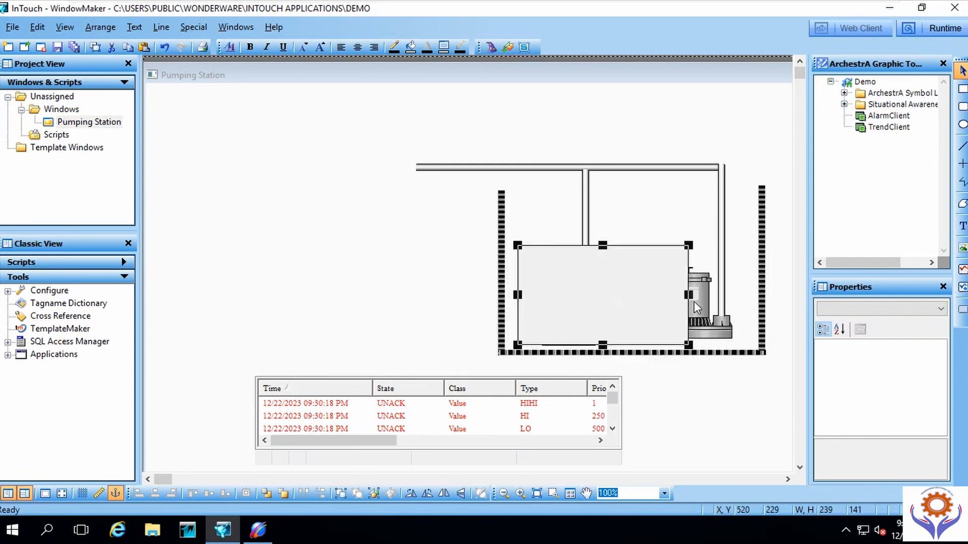
Step: Stretch the rectangle to about 350 by 193 to fill the pit, and send it behind the pumps and pipes
drag(689, 295, 757, 296)
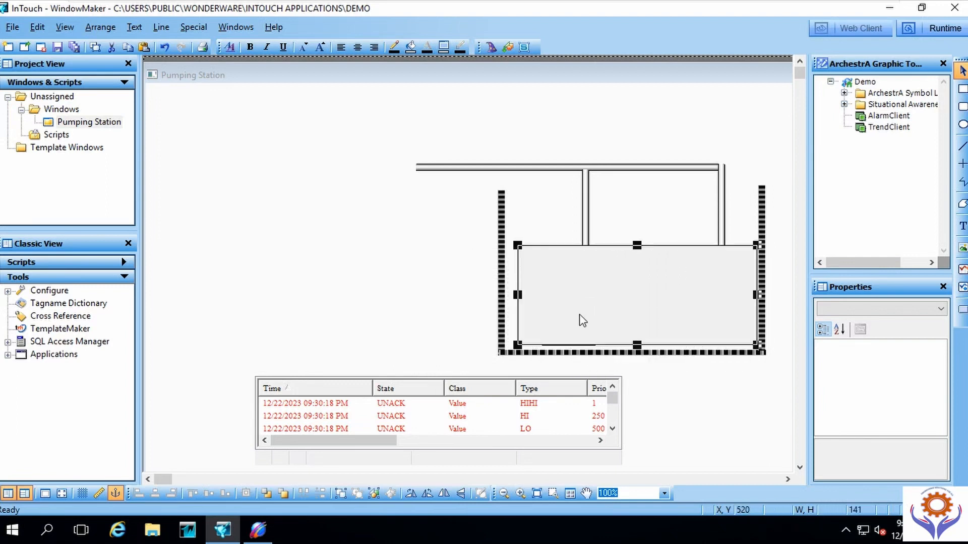
drag(518, 297, 508, 303)
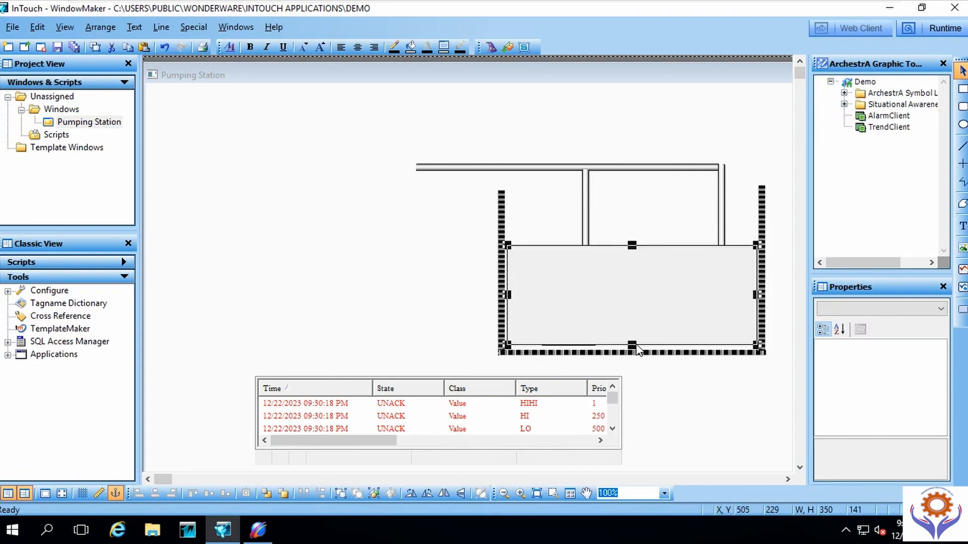
drag(636, 348, 637, 351)
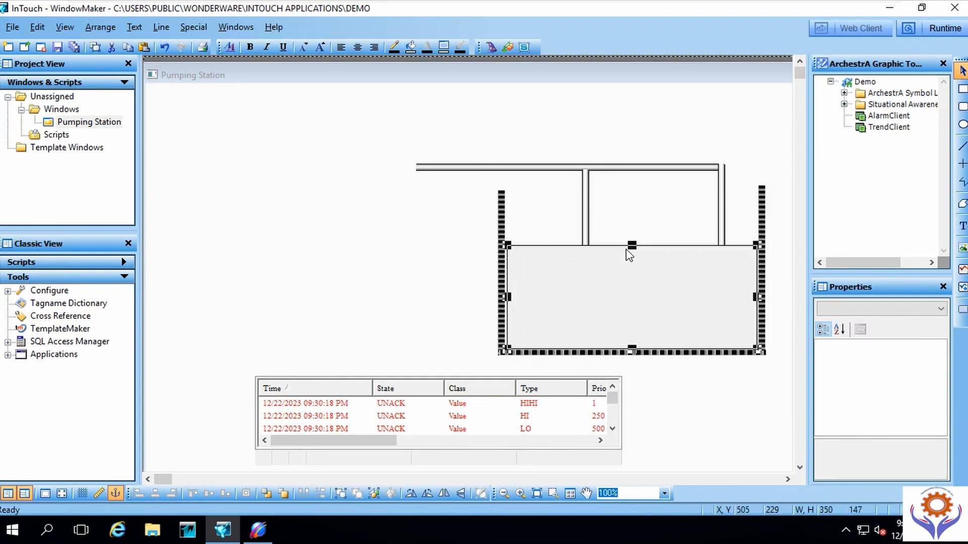
drag(627, 249, 622, 214)
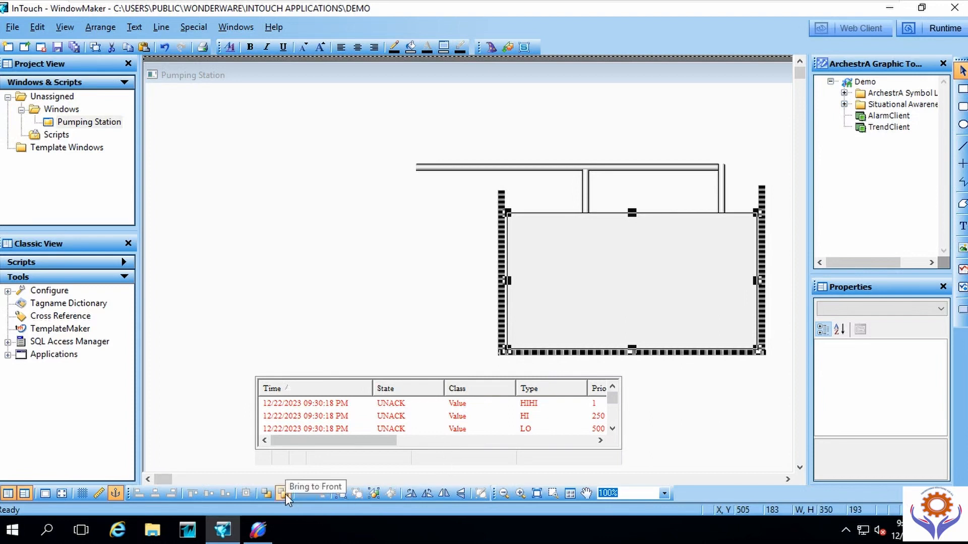
click(266, 494)
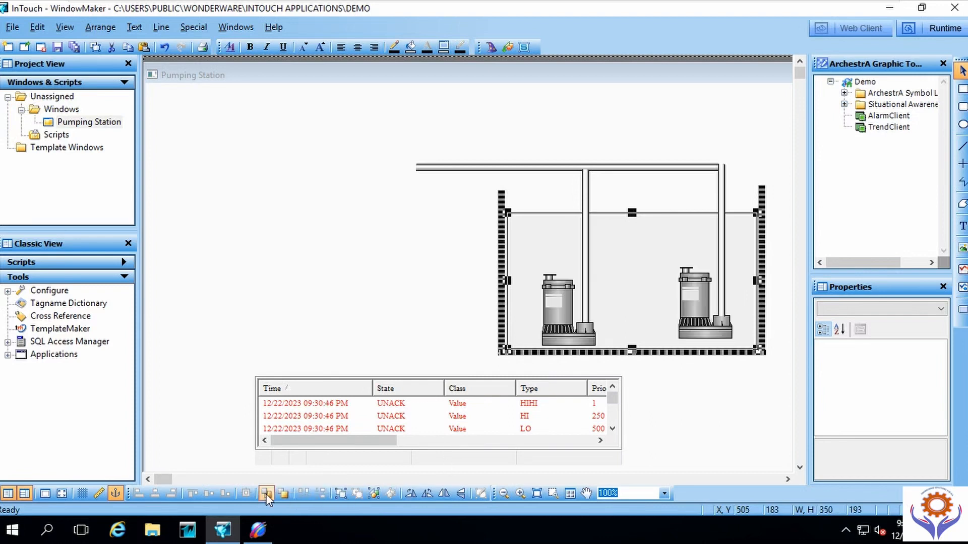
Step: Fill the rectangle behind the pumps with cyan to represent the pit's water
double_click(639, 260)
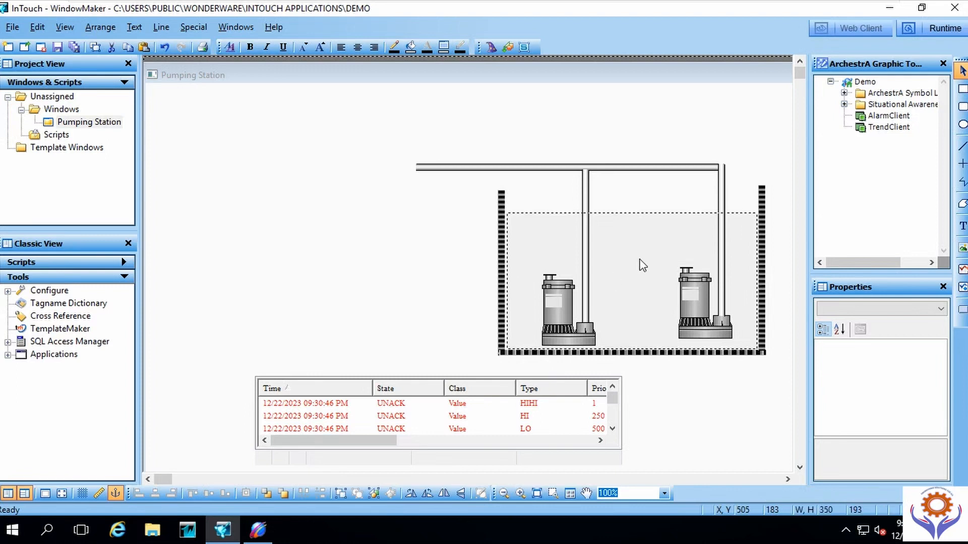
right_click(639, 260)
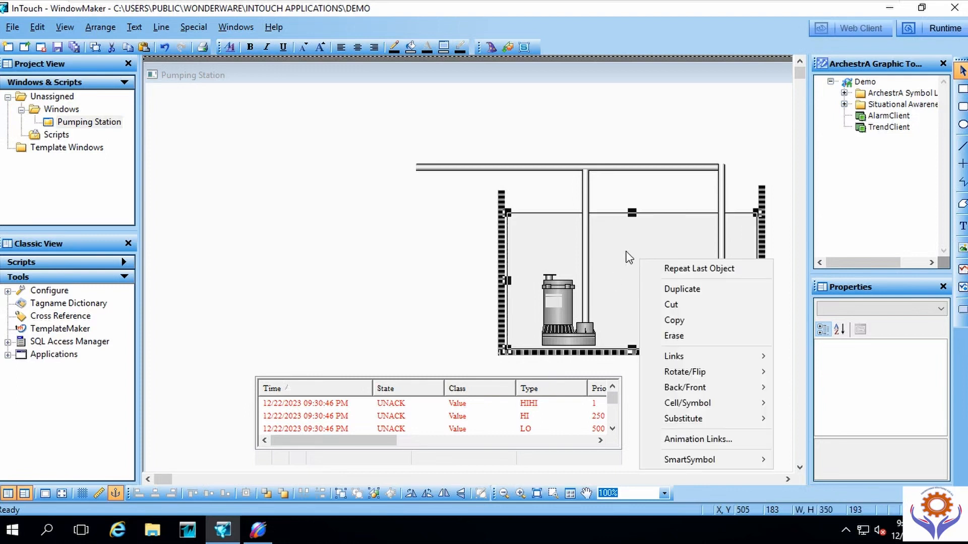
click(623, 248)
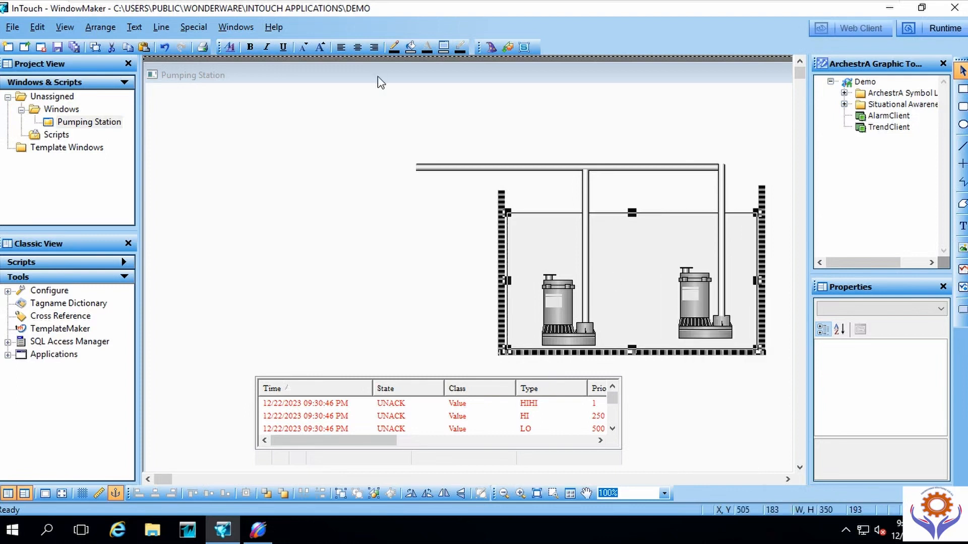
click(411, 49)
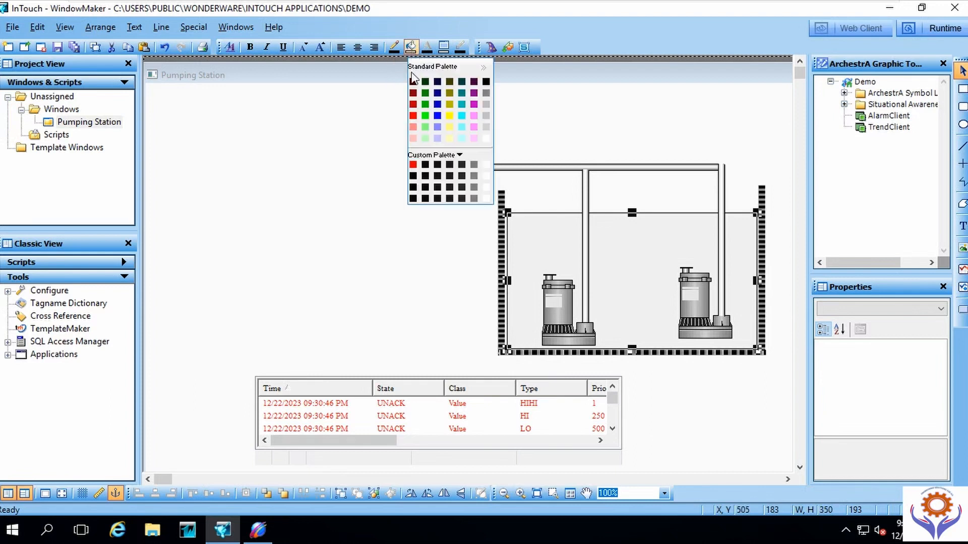
click(462, 116)
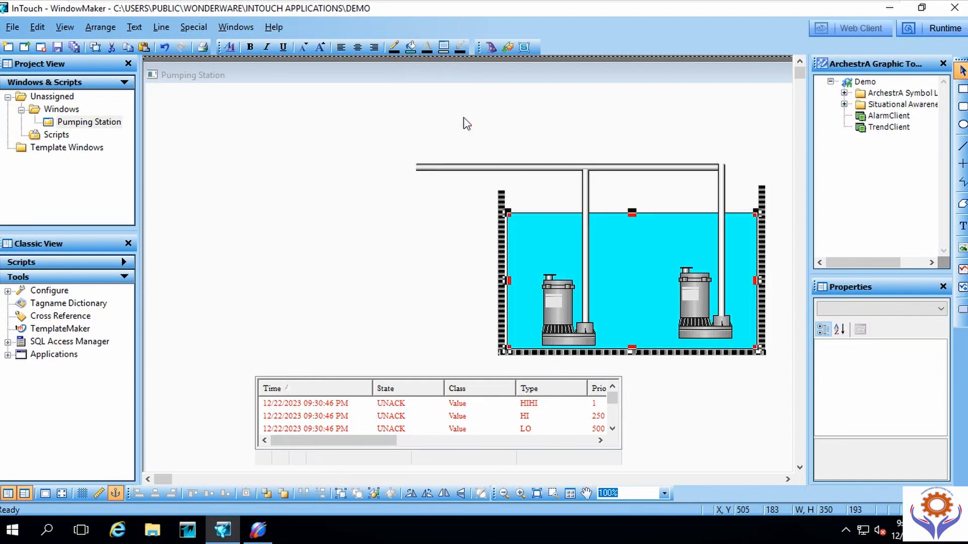
Step: Shift the cyan water rectangle slightly and adjust its sides to meet both grating walls of the pit
drag(552, 266, 550, 267)
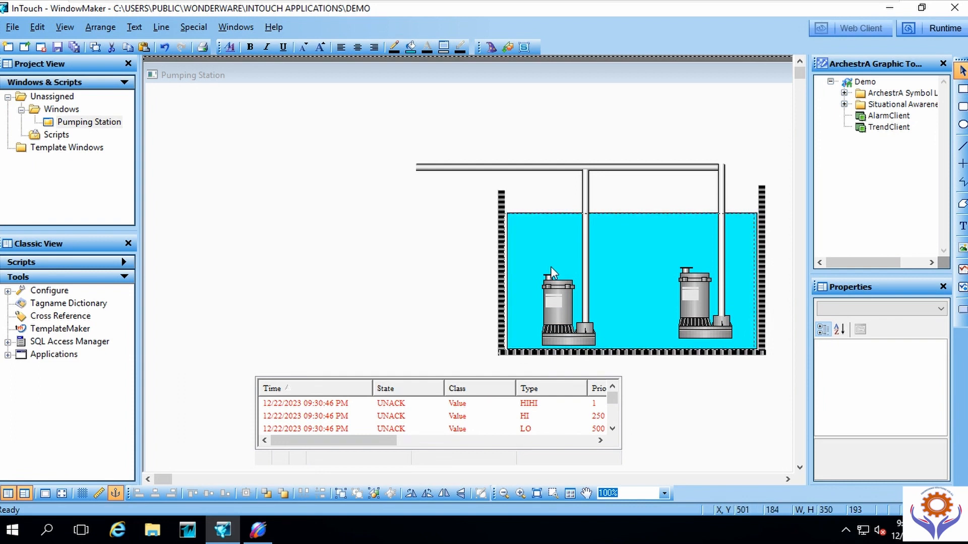
click(403, 266)
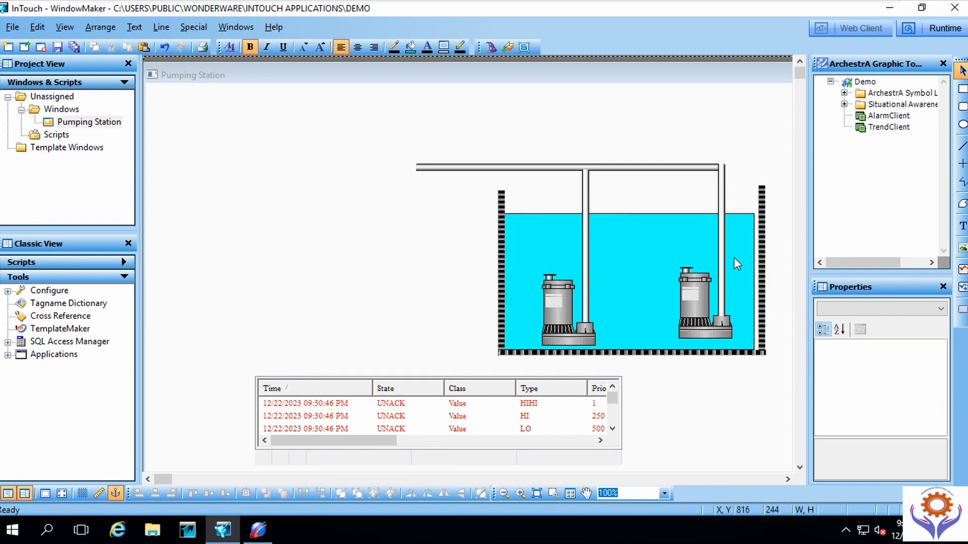
click(753, 267)
drag(759, 281, 763, 282)
click(436, 227)
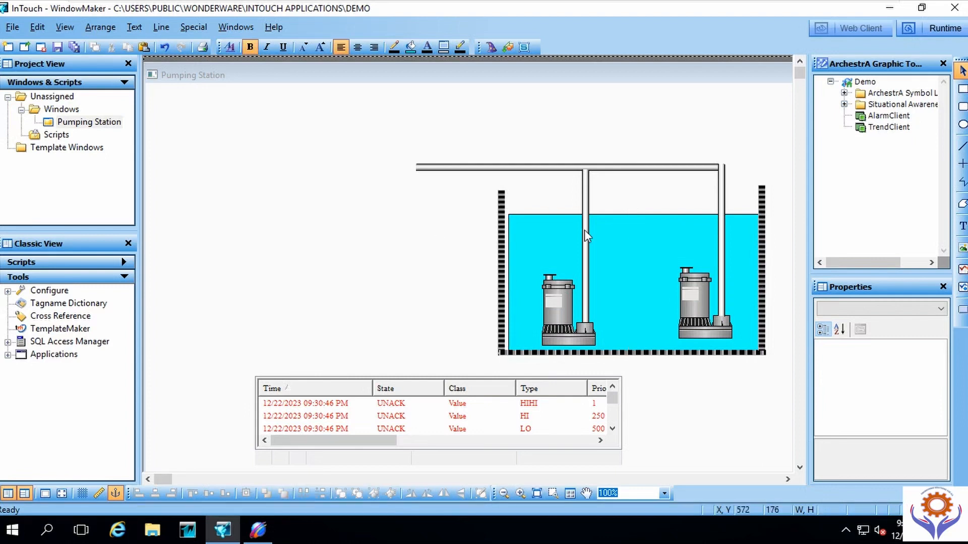
click(511, 282)
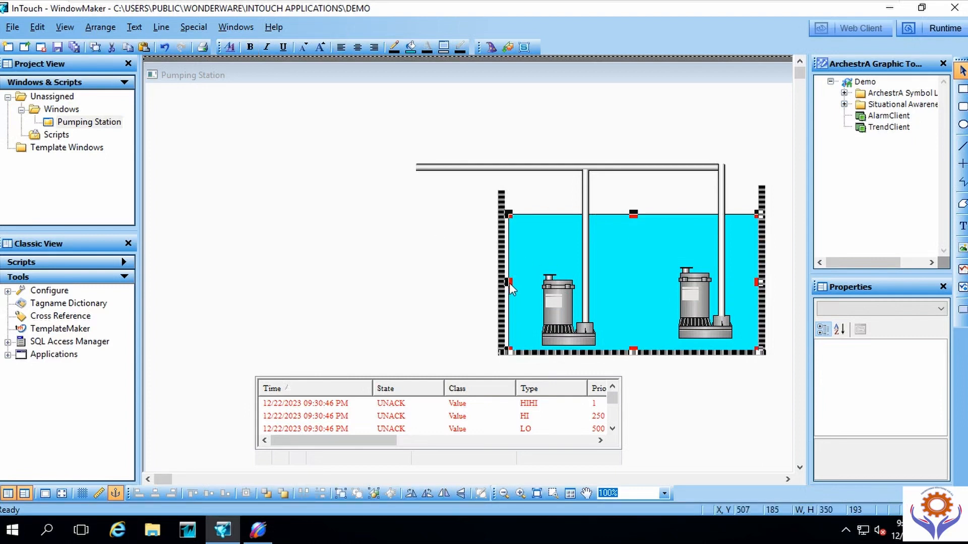
drag(509, 283, 504, 283)
click(408, 274)
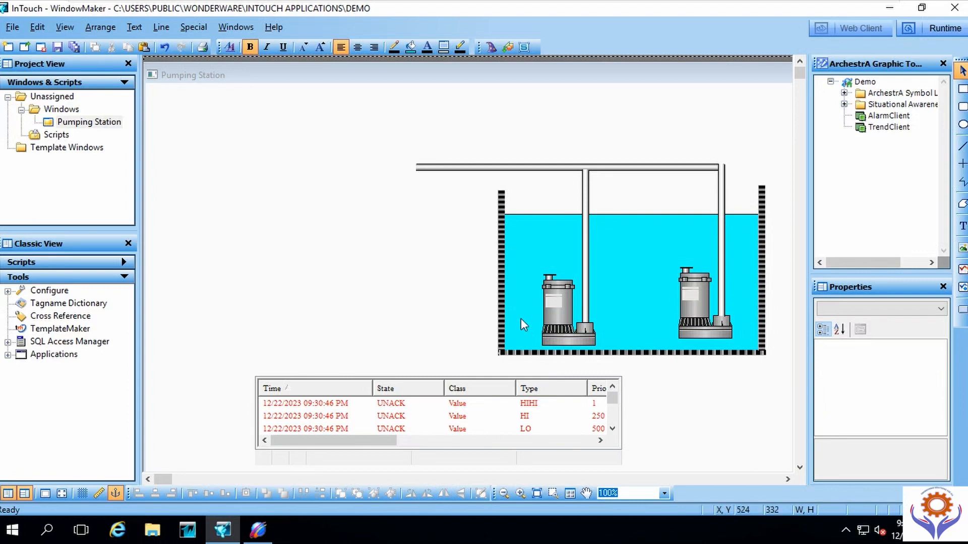
Step: Examine the first pump's symbol animation links and the discrete fill color expression settings without keeping any changes
double_click(559, 305)
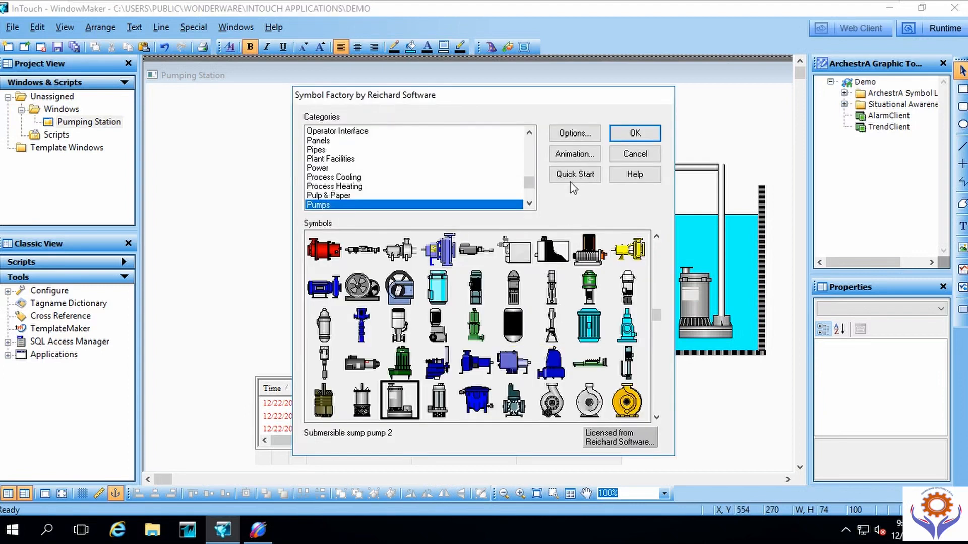
click(567, 153)
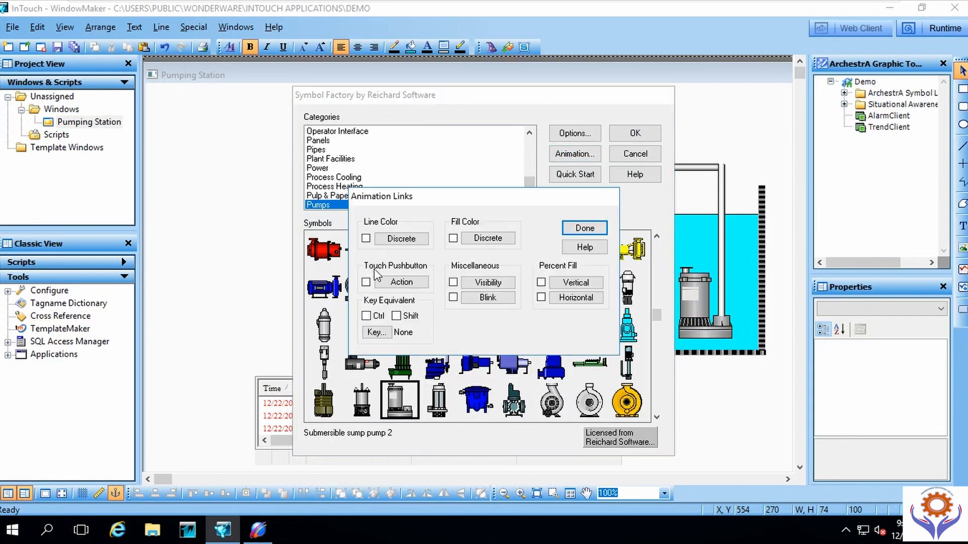
click(453, 238)
click(481, 240)
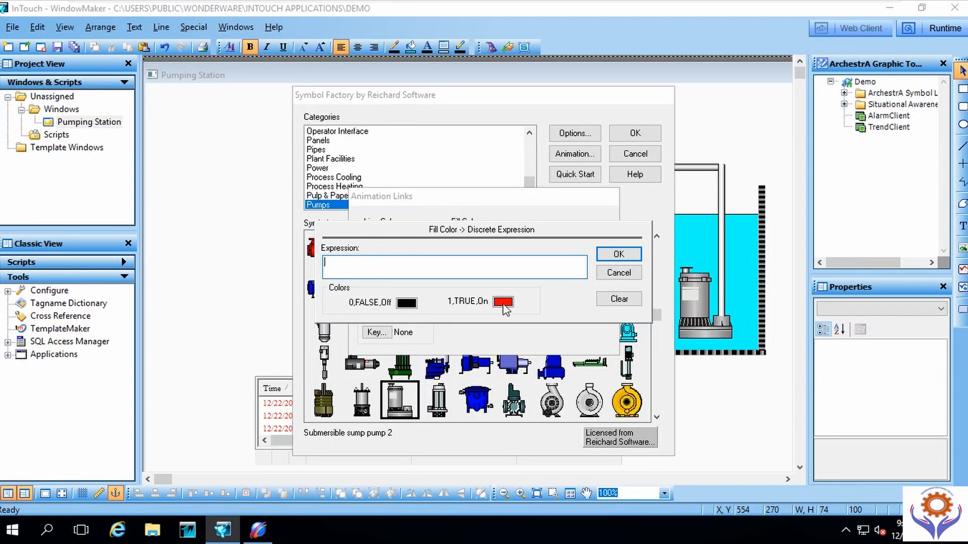
click(618, 272)
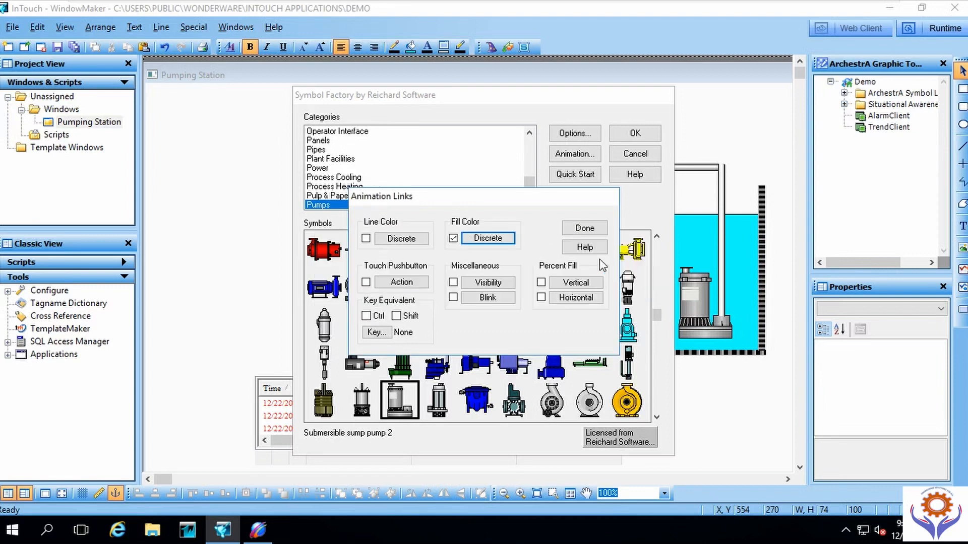
click(585, 229)
click(629, 156)
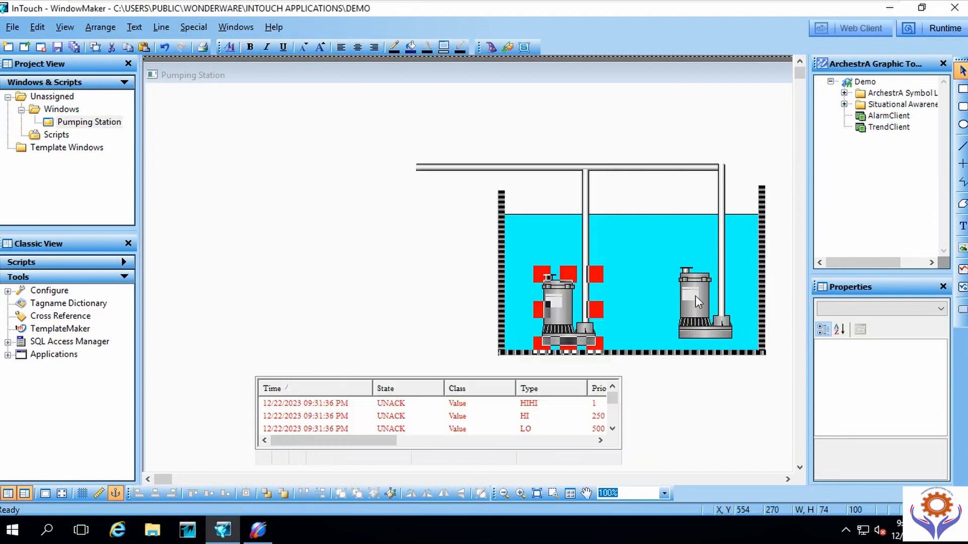
click(722, 142)
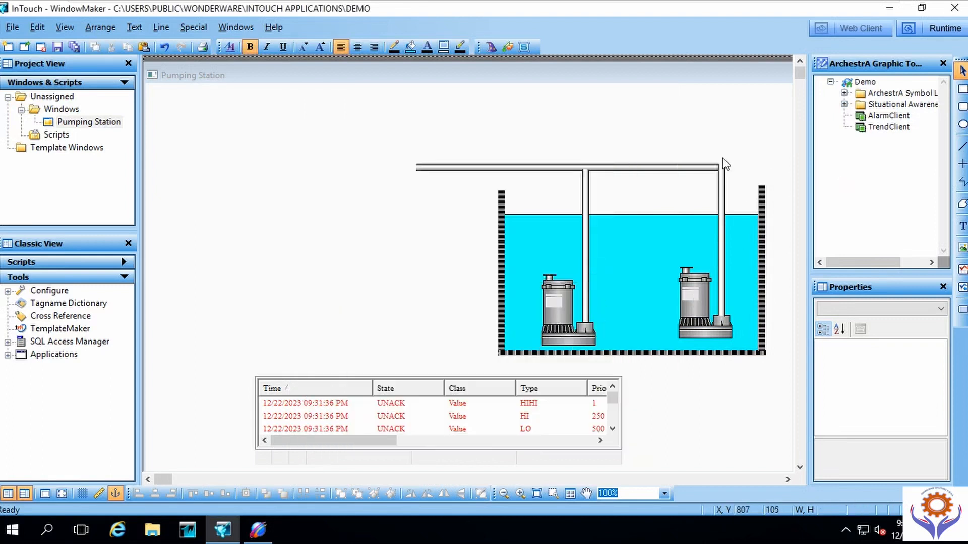
Step: Draw a small rectangle about 27 by 18 in the empty area beside the pit and move it to X 377, Y 287
click(961, 91)
drag(347, 291, 366, 305)
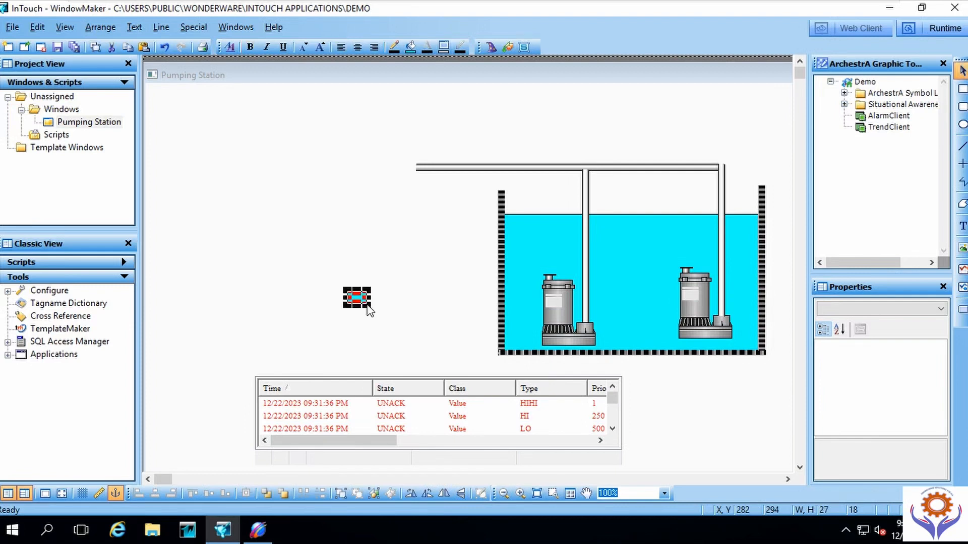
click(390, 306)
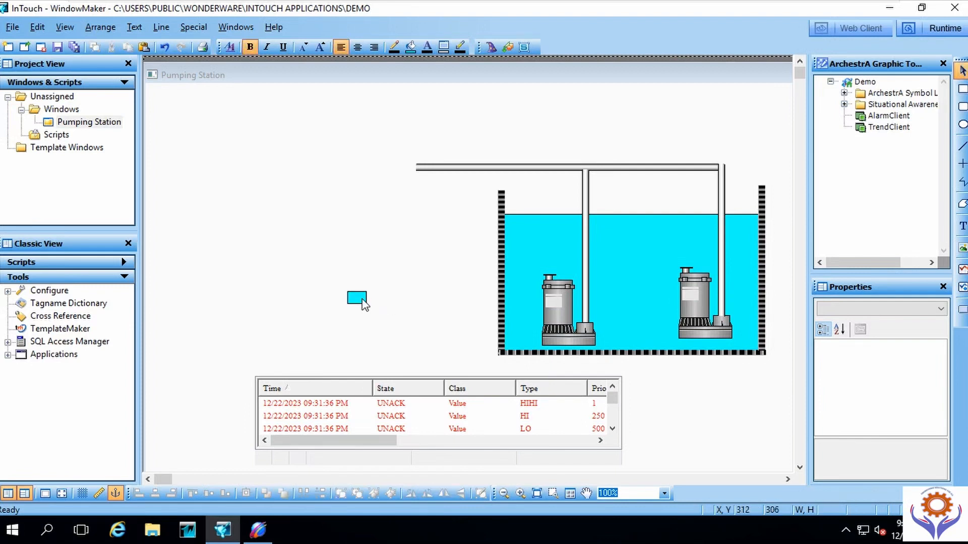
mouse_move(361, 304)
mouse_down()
mouse_move(466, 313)
mouse_move(552, 303)
mouse_move(429, 297)
mouse_up()
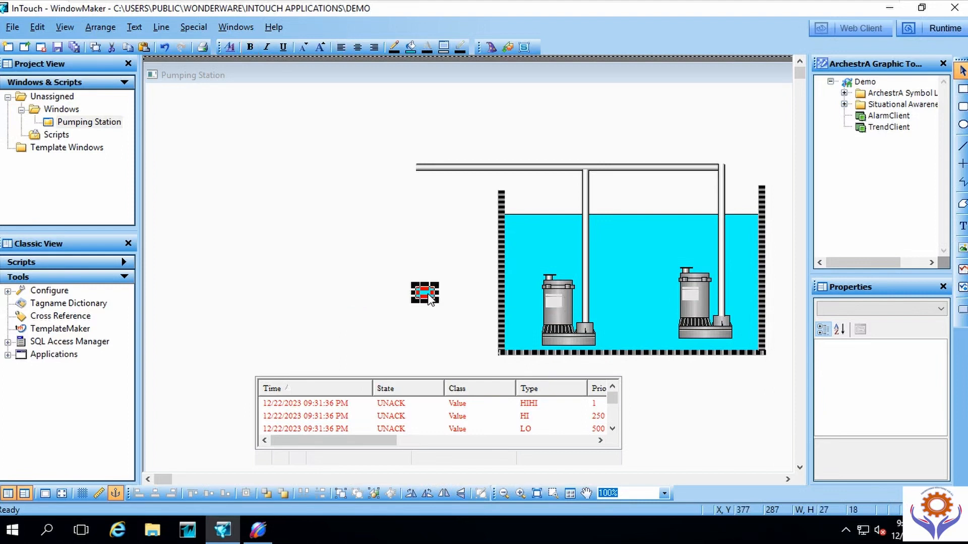
Step: Fill the small rectangle beside the pit with bright green
right_click(430, 297)
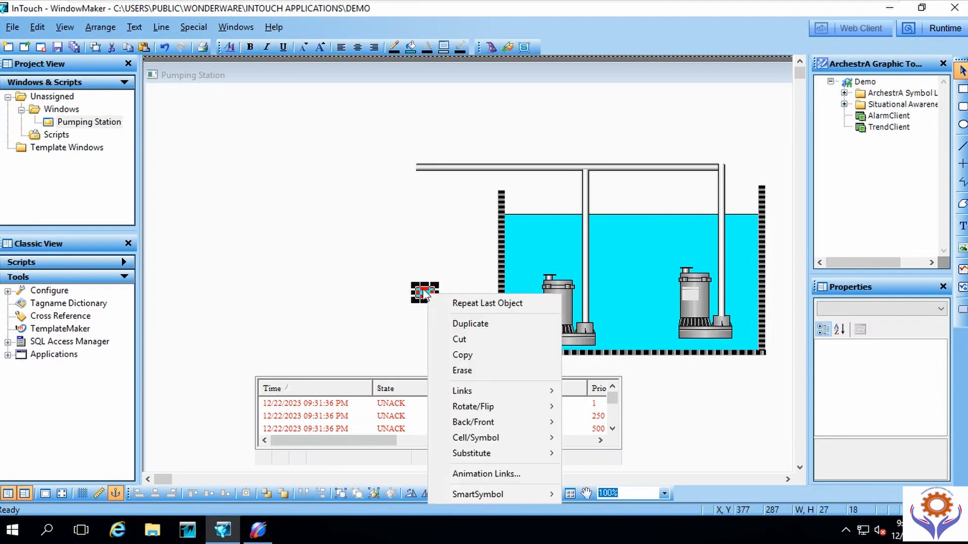
click(407, 53)
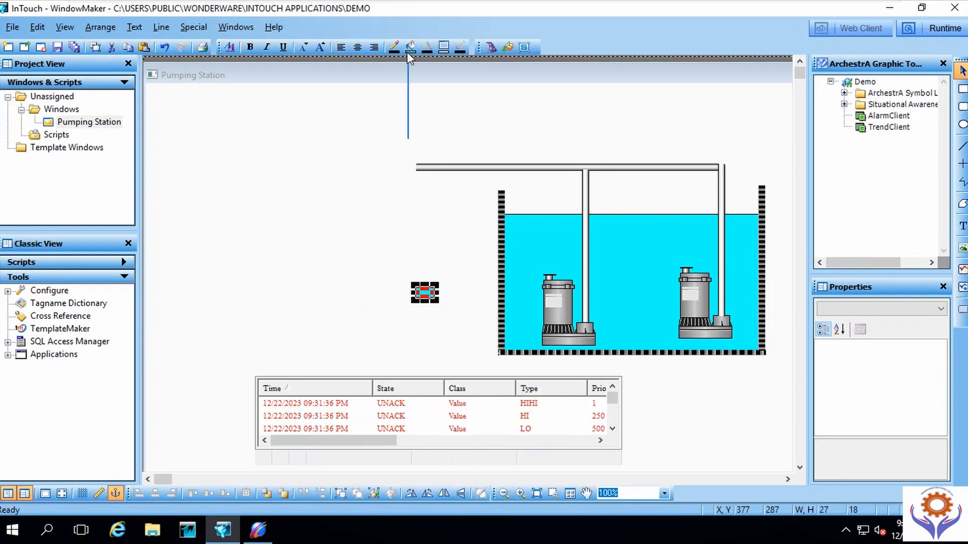
click(407, 52)
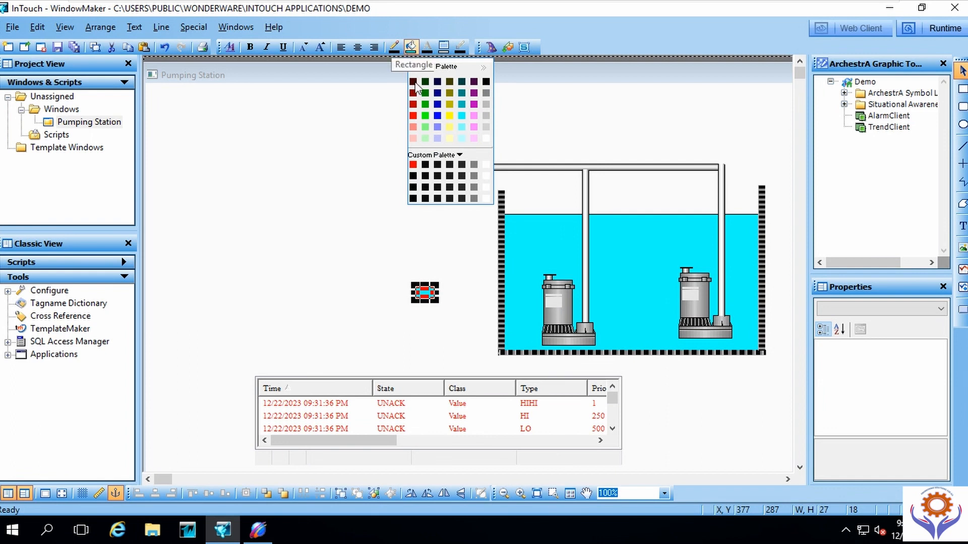
click(425, 117)
click(403, 261)
click(430, 297)
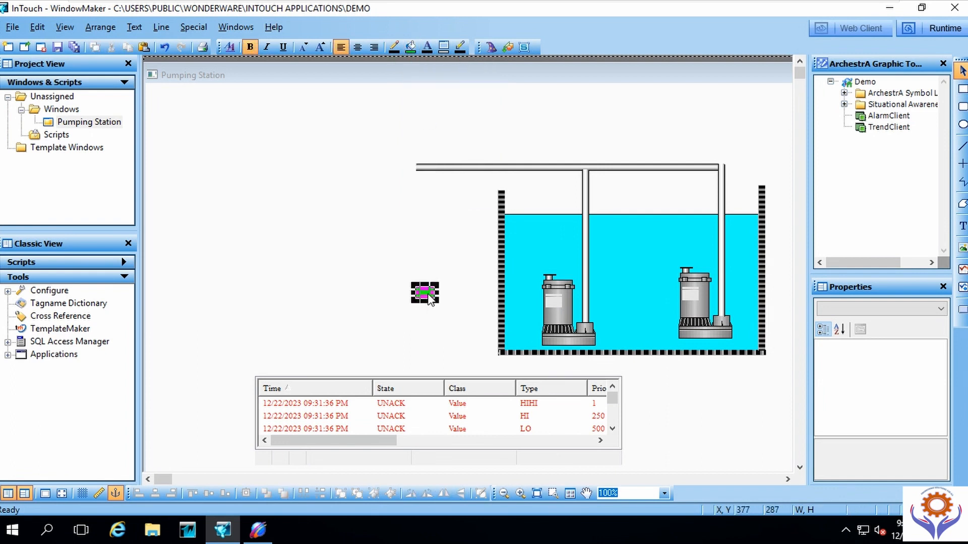
double_click(429, 297)
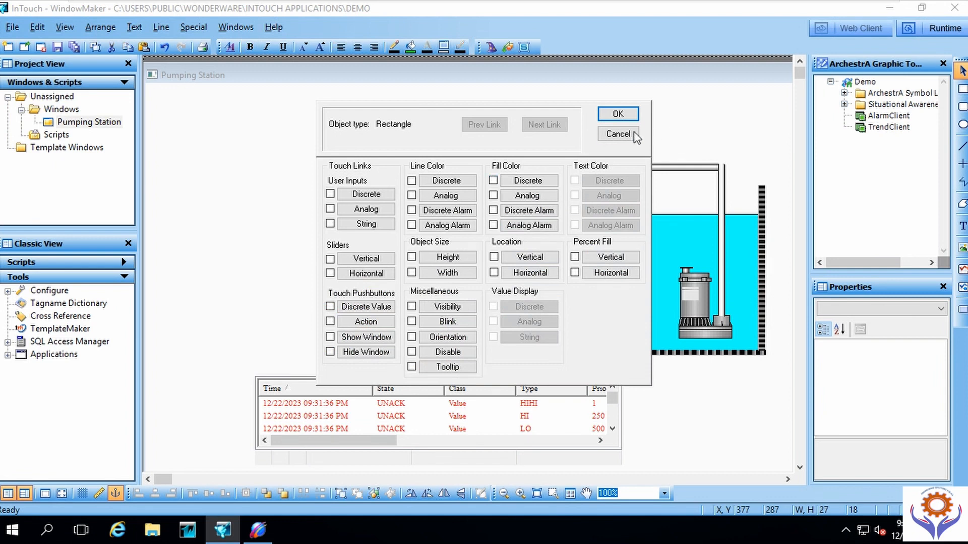
click(618, 134)
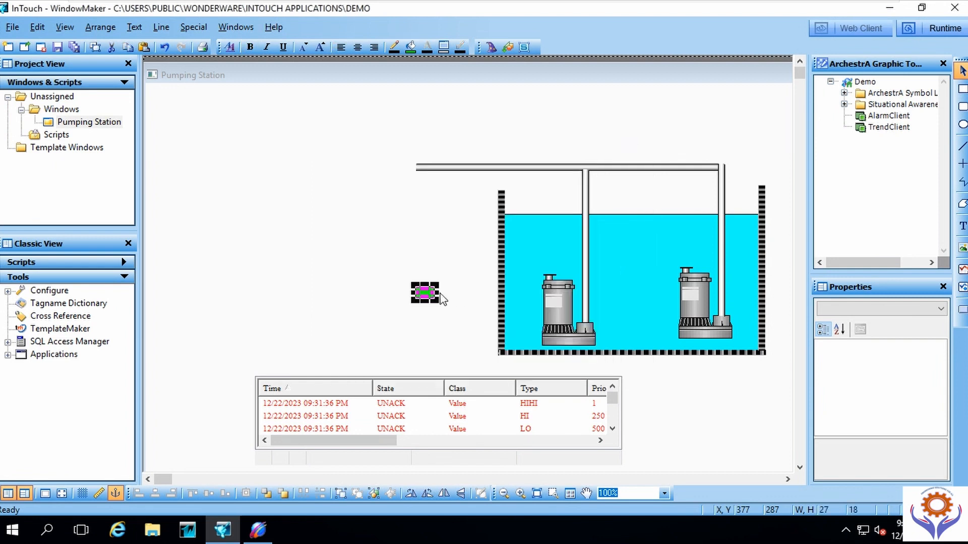
click(419, 276)
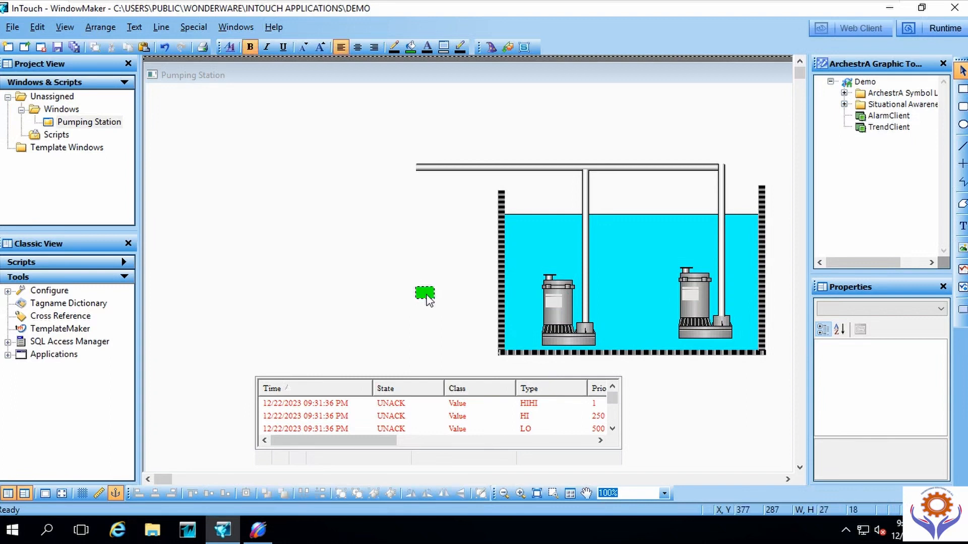
Step: Place the green rectangle on the first pump's body and a copy of it on the second pump's body
drag(507, 308, 551, 302)
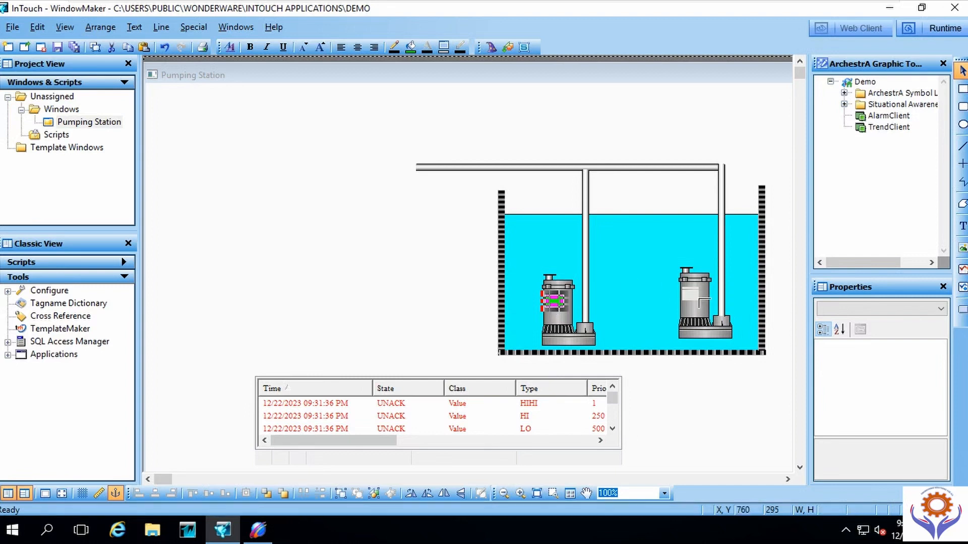
click(684, 288)
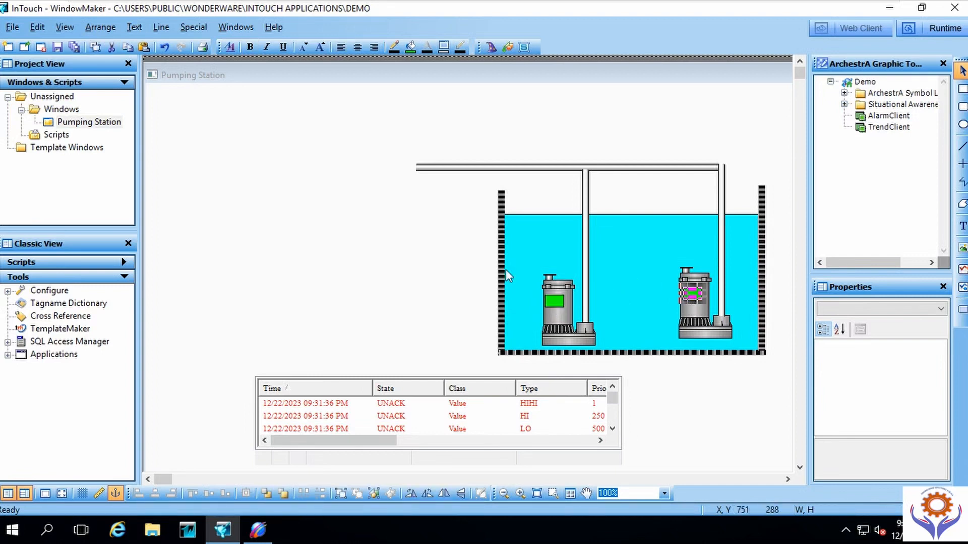
Step: Stretch the alarm display below the pit to start at X 8 with a width of 901
click(339, 260)
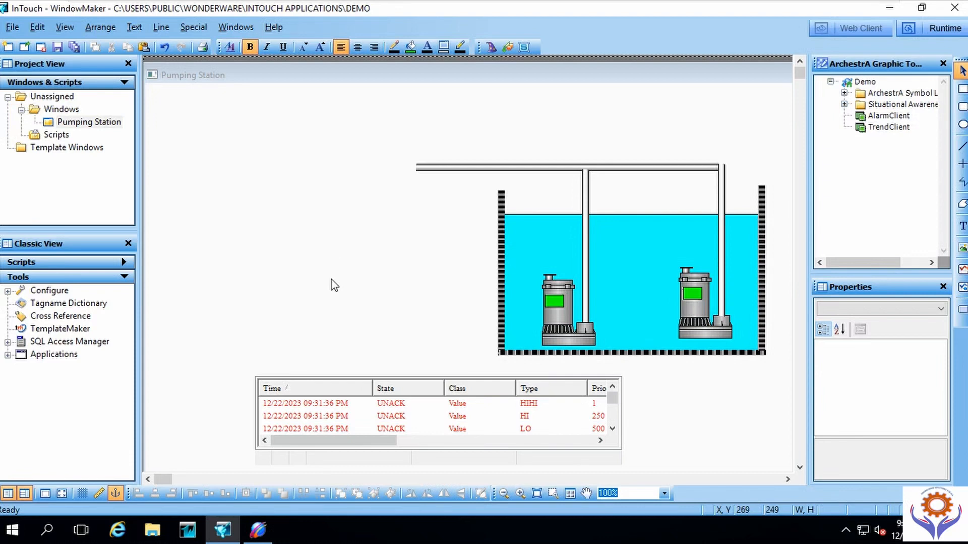
click(259, 424)
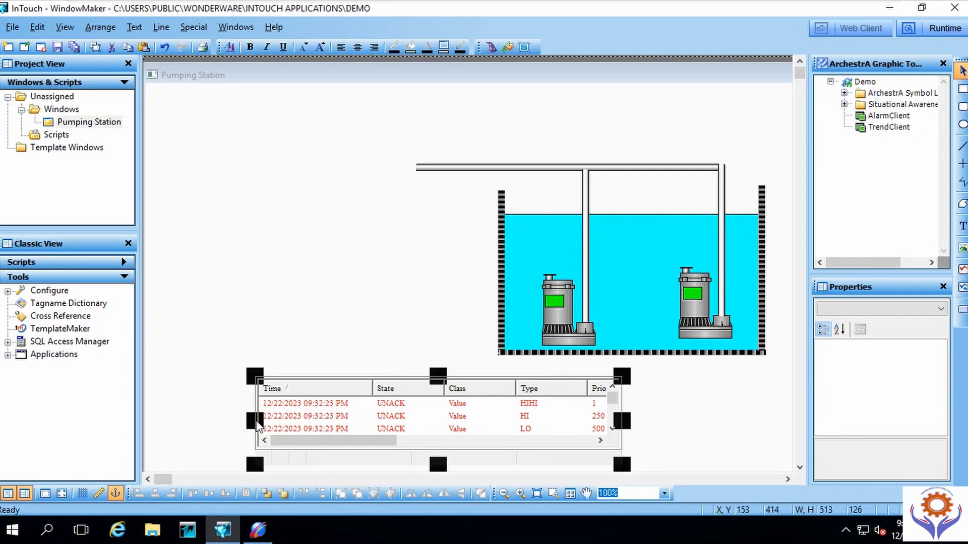
drag(259, 426, 152, 421)
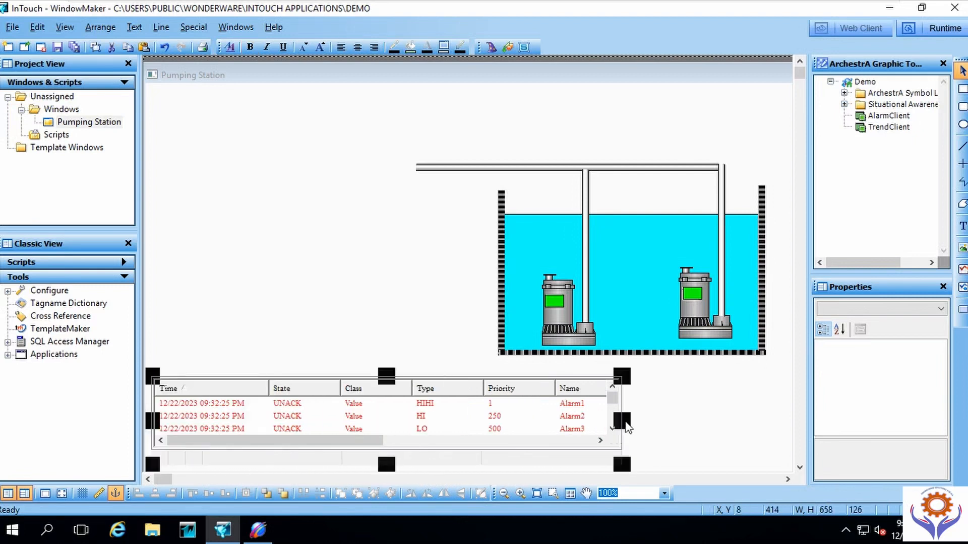
drag(622, 421, 799, 432)
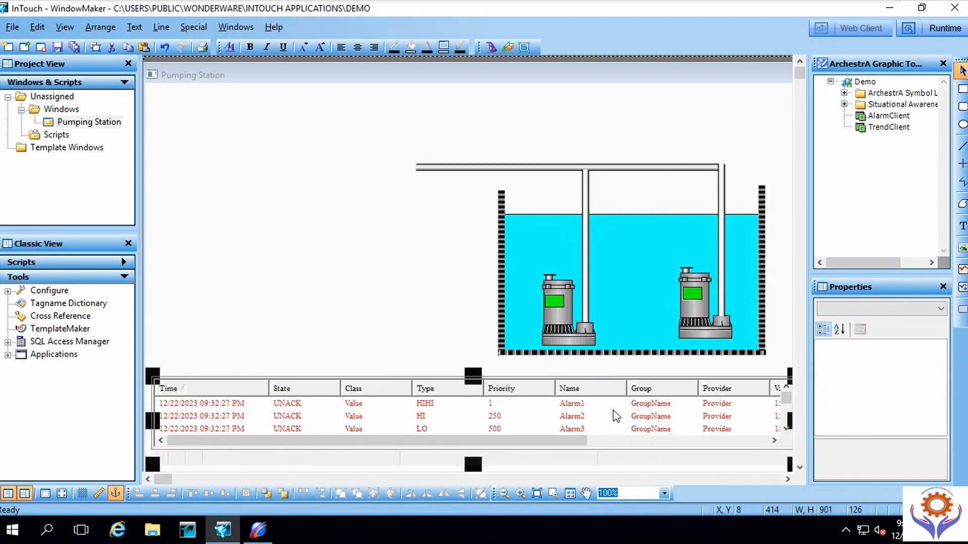
click(447, 307)
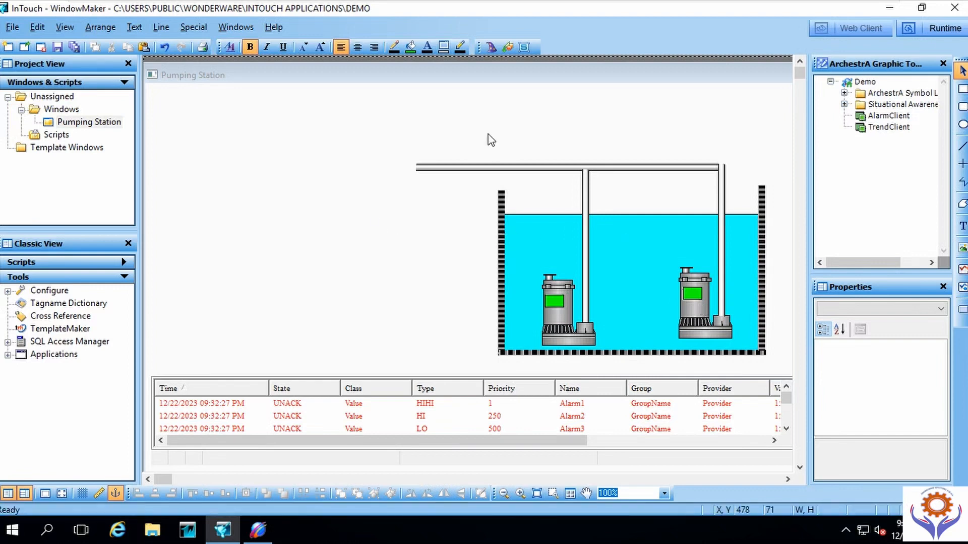
Step: Draw a rectangle about 122 by 25 in the empty area beside the pit, below the open pipe end
click(962, 89)
mouse_move(367, 225)
mouse_down()
mouse_move(447, 261)
mouse_move(459, 246)
mouse_up()
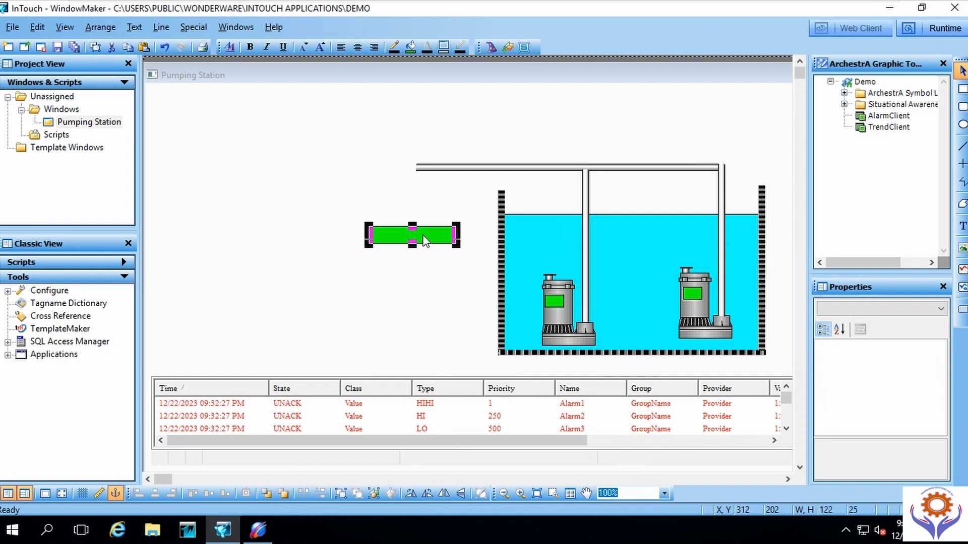
right_click(425, 241)
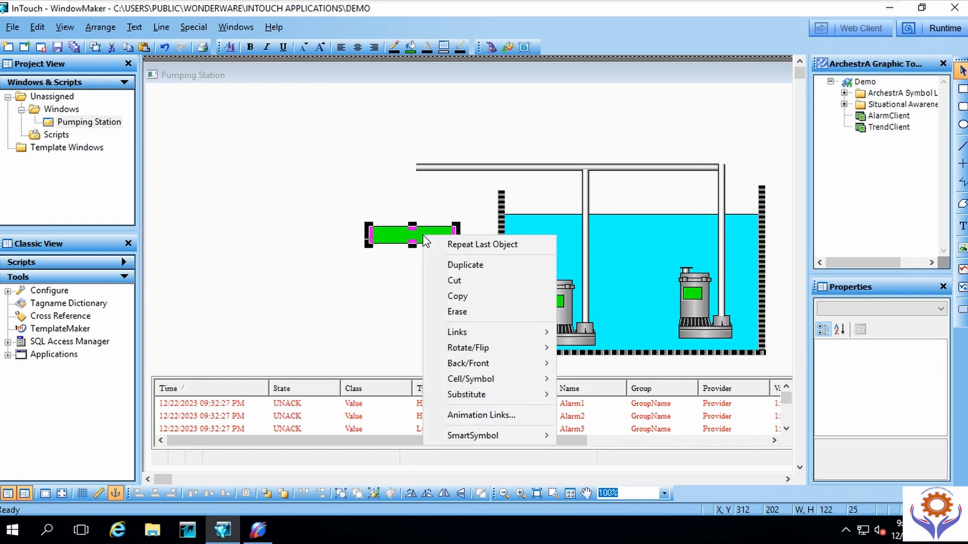
Step: Add the text ##.## over the new rectangle, enlarge its font and nudge the rectangle to X 311, Y 204 behind it
click(960, 225)
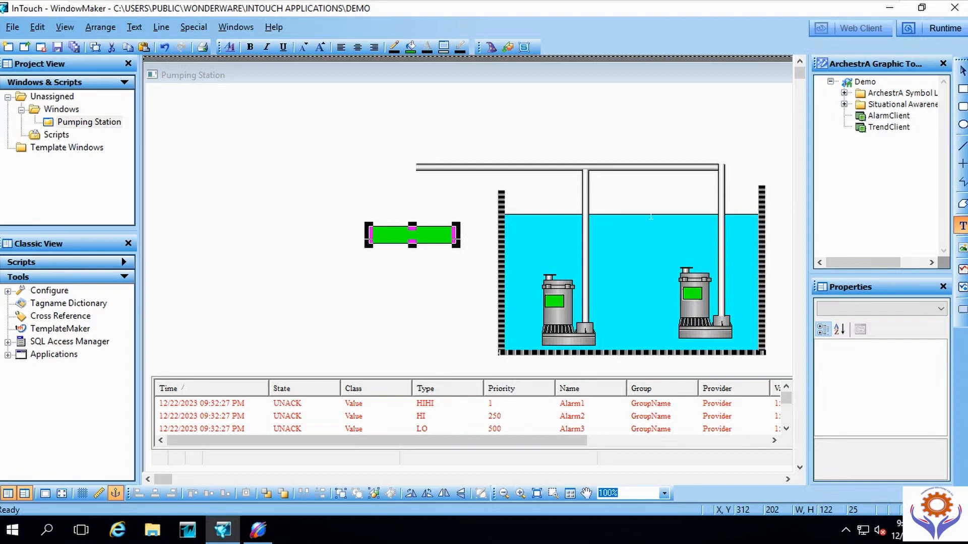
click(390, 238)
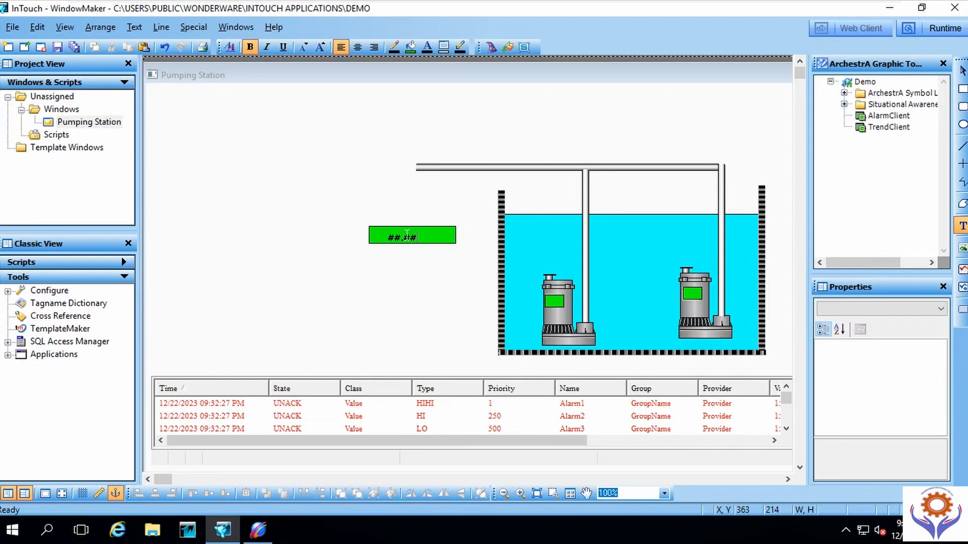
key(Escape)
click(403, 238)
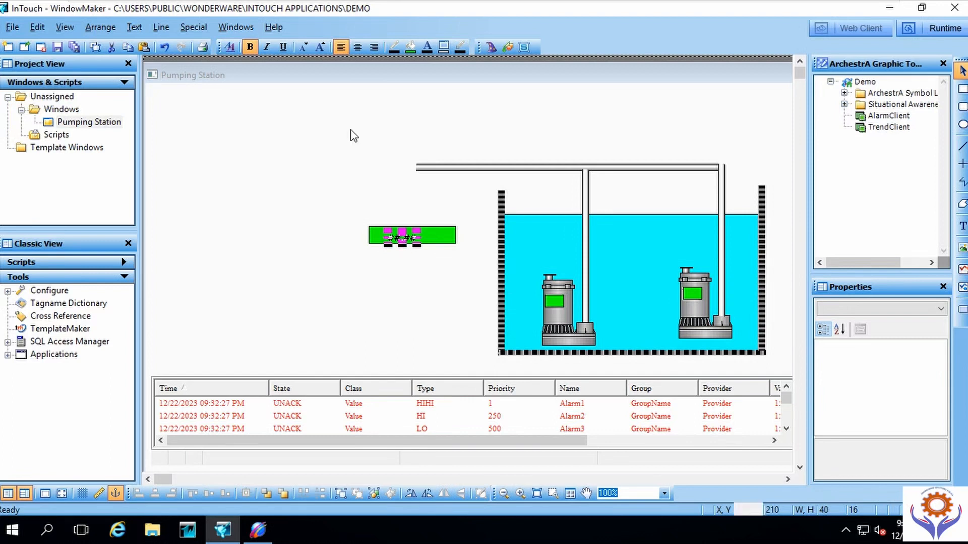
click(283, 47)
click(320, 47)
click(319, 47)
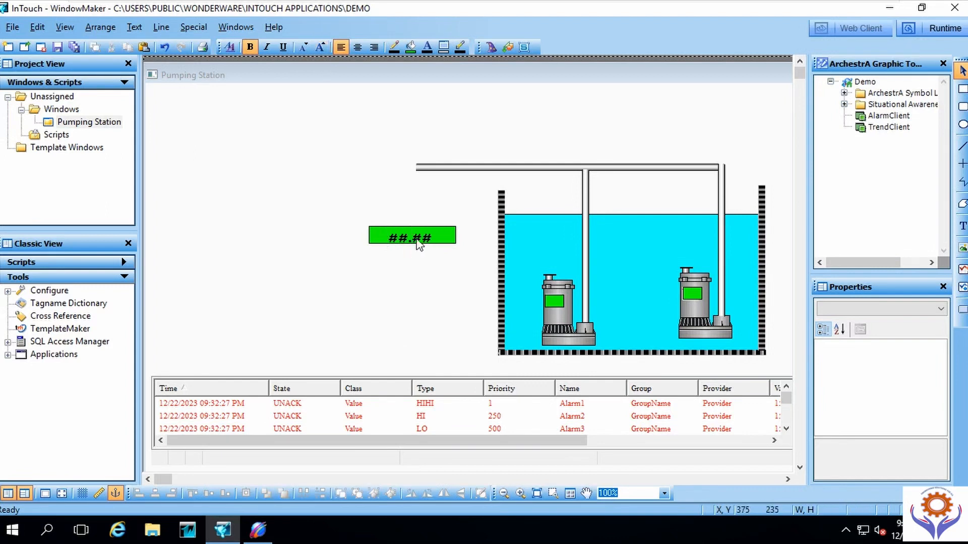
click(444, 240)
drag(444, 240, 446, 244)
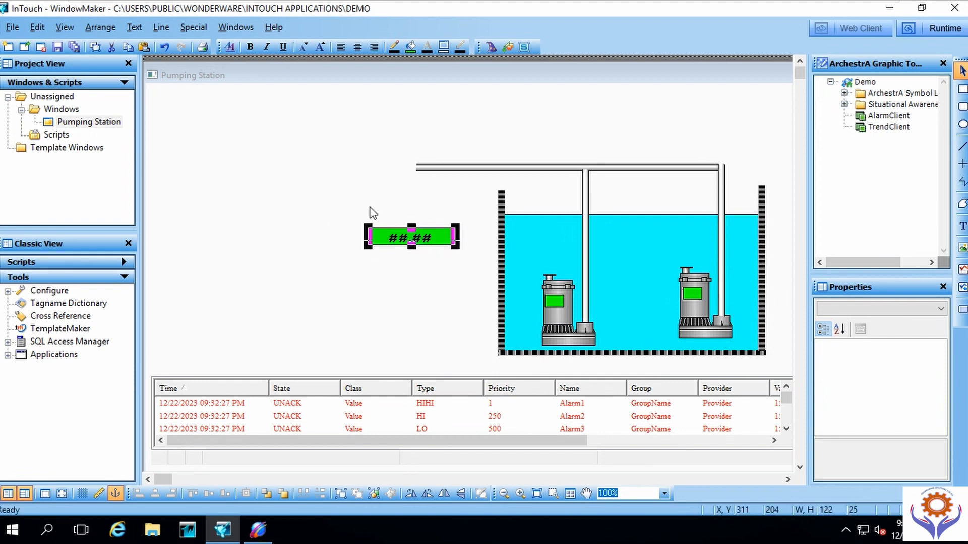
Step: Browse the wizard categories and place a Symbol Factory wizard in the empty area beside the pit
click(491, 47)
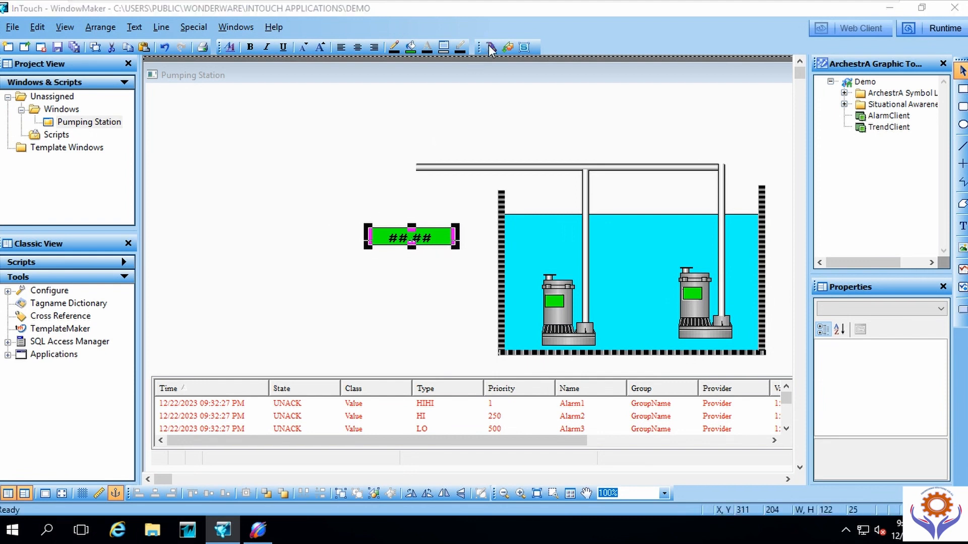
click(310, 172)
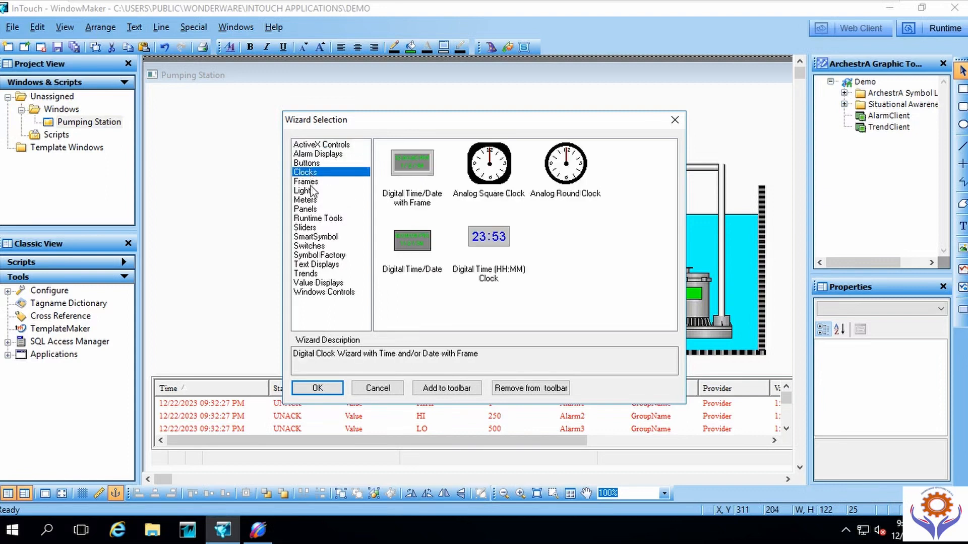
click(305, 190)
click(307, 217)
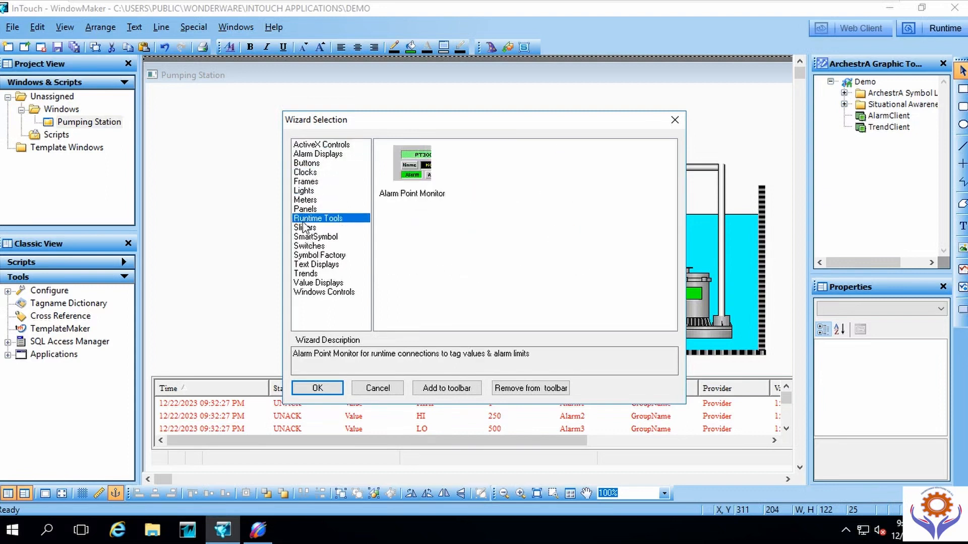
click(301, 210)
click(301, 194)
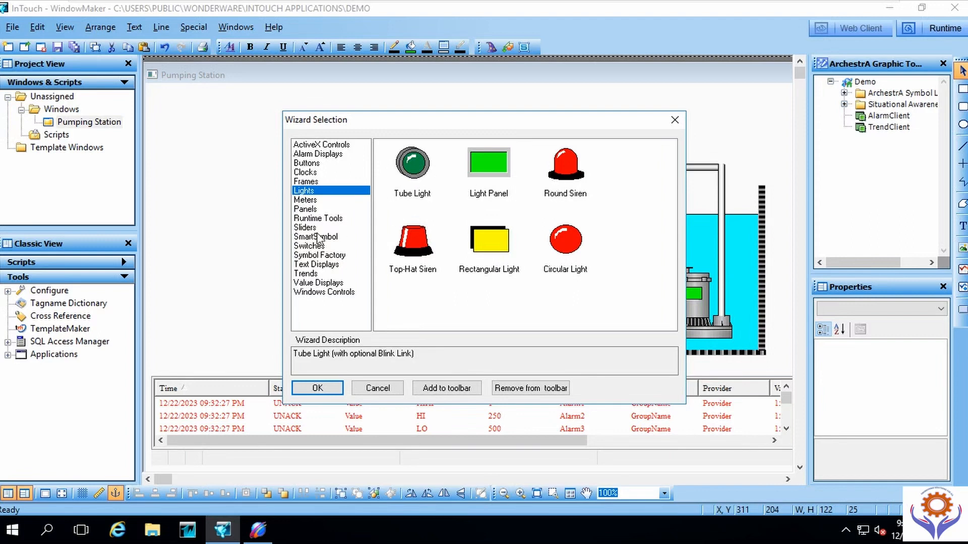
click(306, 210)
click(308, 237)
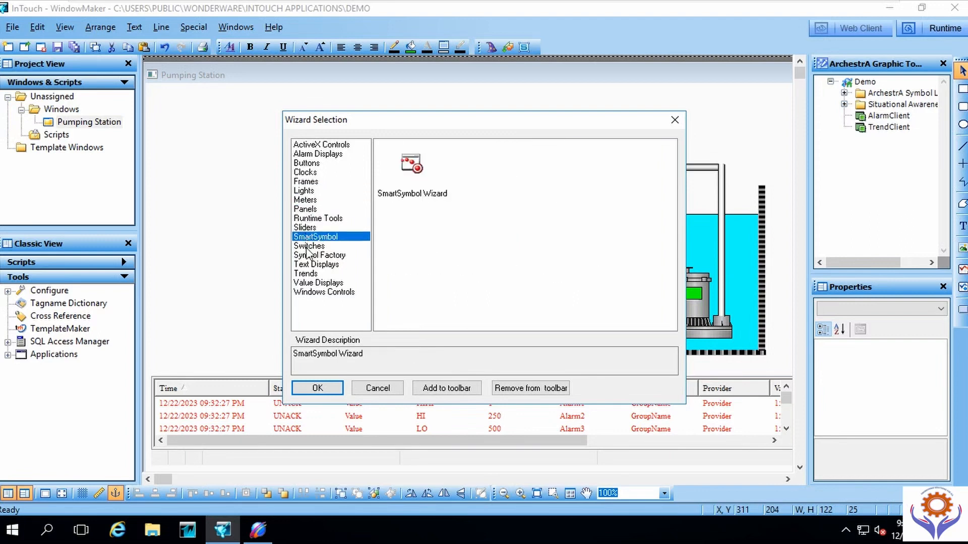
click(306, 247)
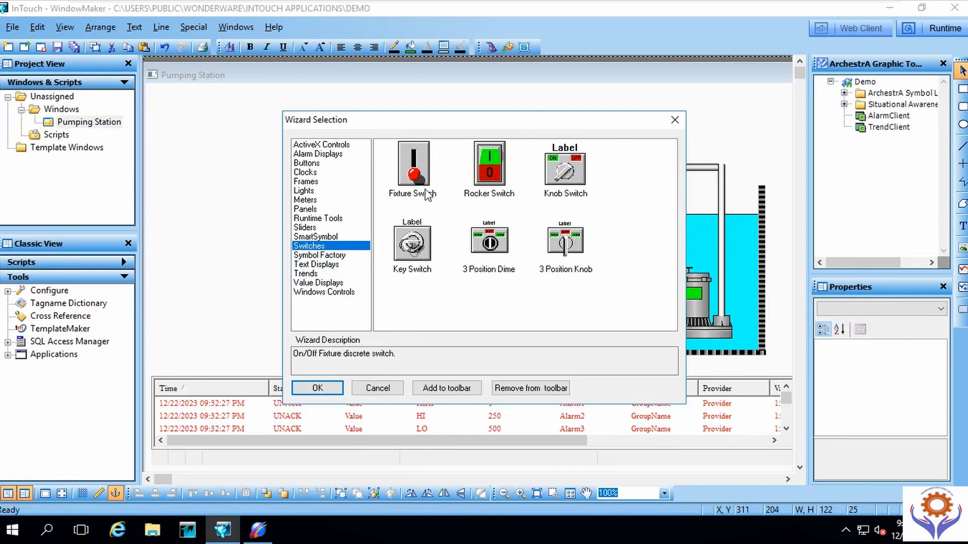
click(323, 258)
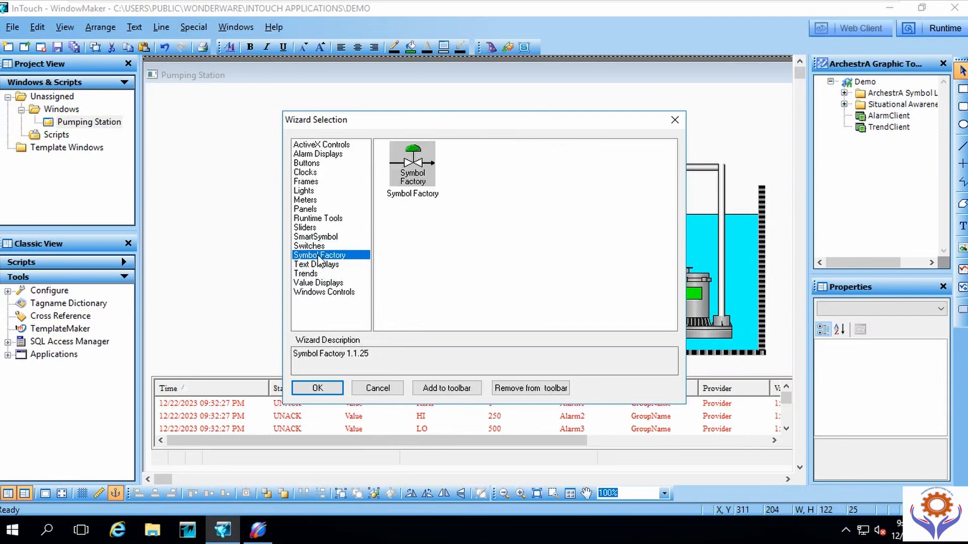
double_click(412, 161)
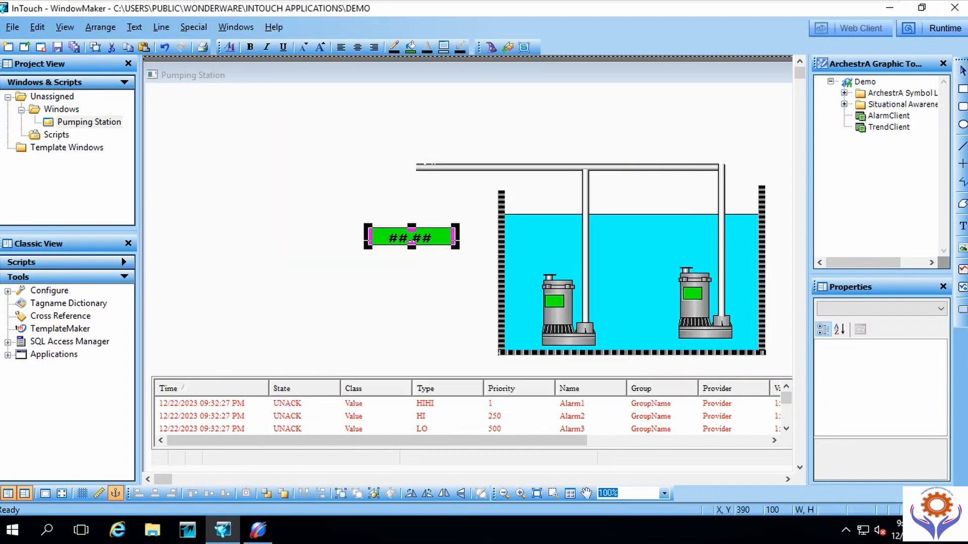
click(355, 308)
Step: Insert the Level transmitter 1 symbol from the Sensors category and place it at the water surface between the pit wall and first pipe
click(336, 172)
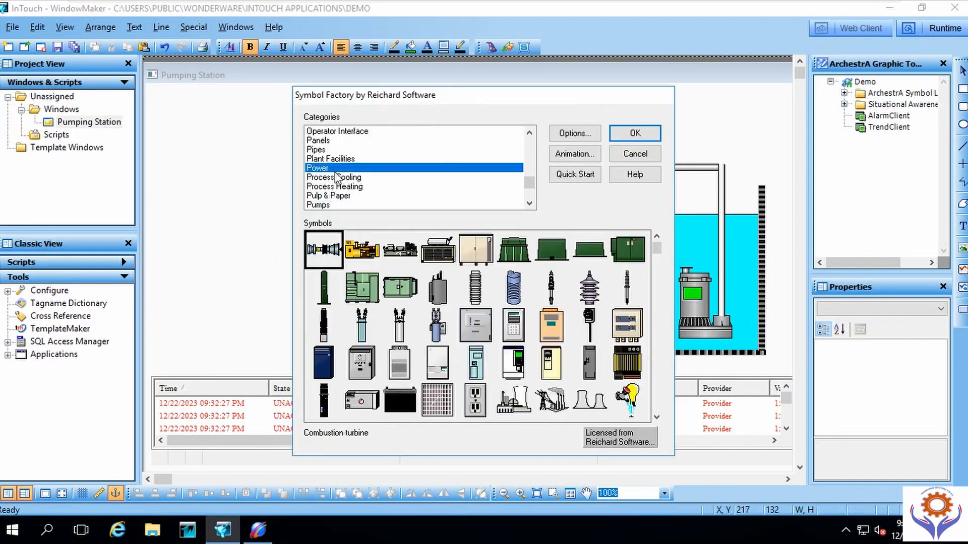
key(d)
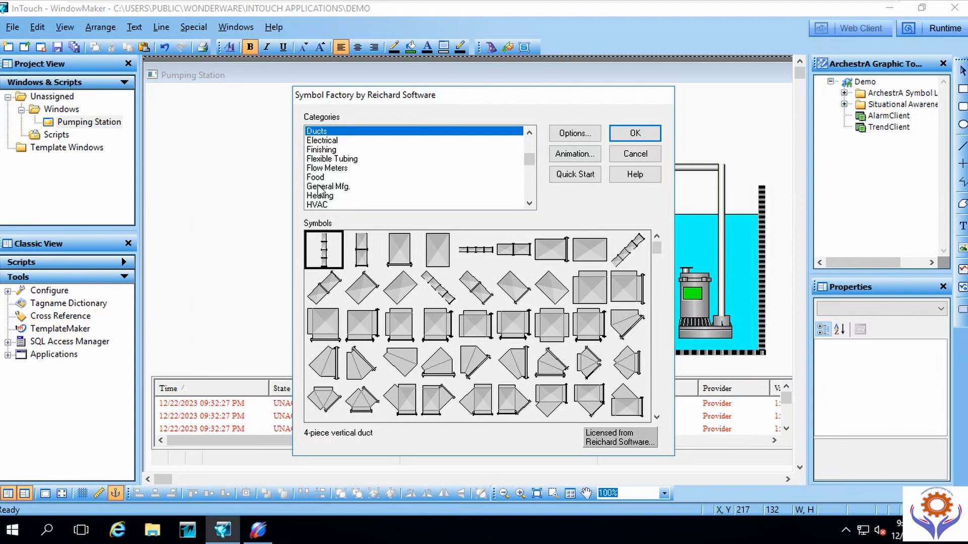
click(318, 186)
click(318, 205)
drag(527, 160, 528, 192)
click(323, 177)
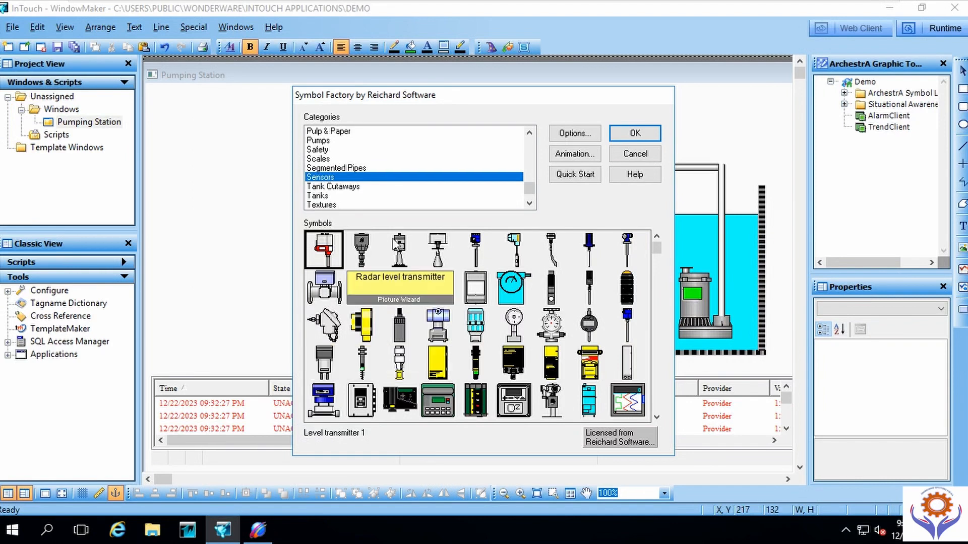
double_click(330, 248)
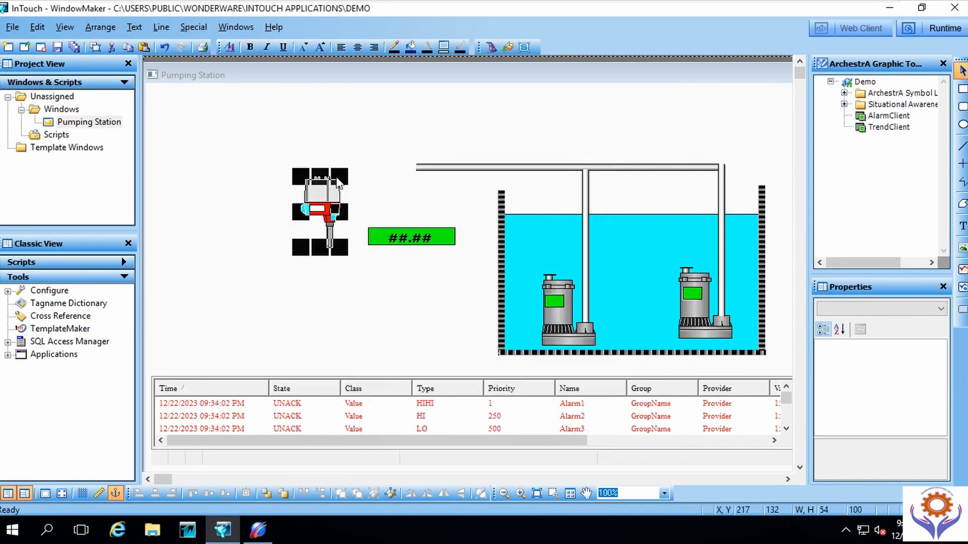
drag(337, 178, 527, 196)
Step: Move the ##.## text and its rectangle up beside the level transmitter and fill the rectangle with gray
drag(462, 220, 363, 292)
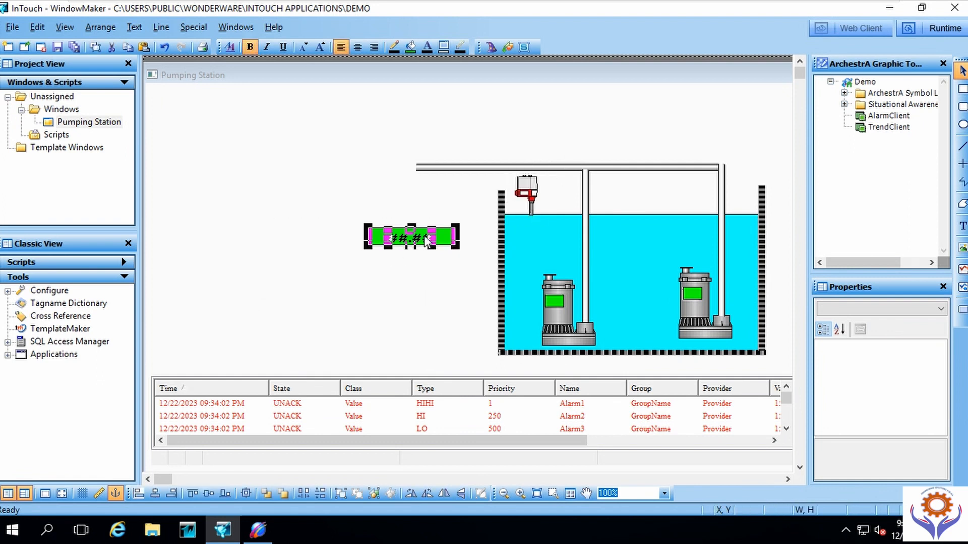
drag(426, 241, 455, 201)
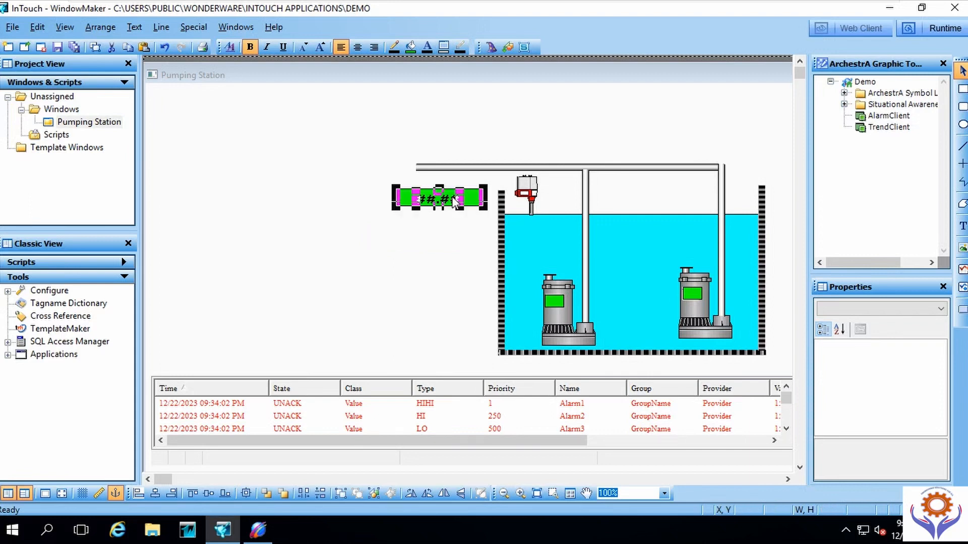
click(384, 204)
click(407, 205)
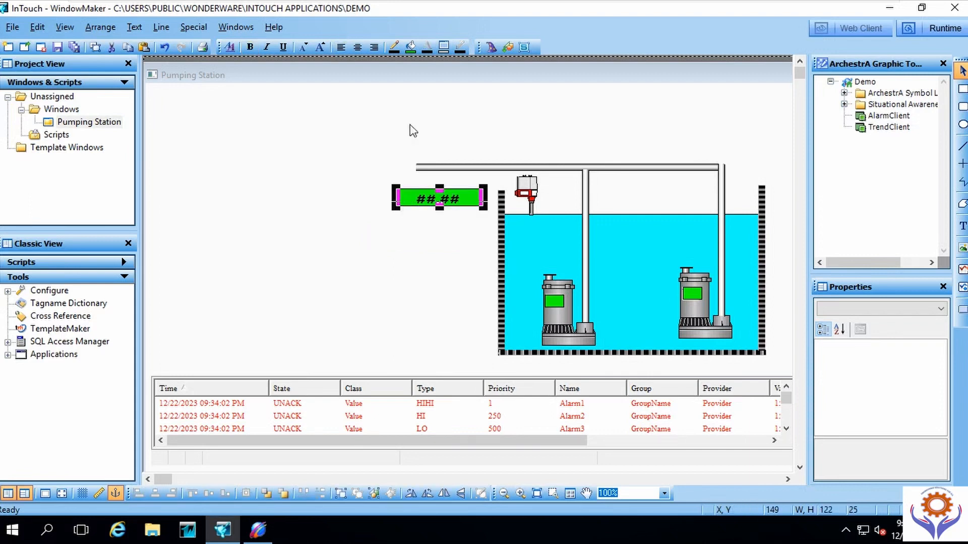
click(410, 53)
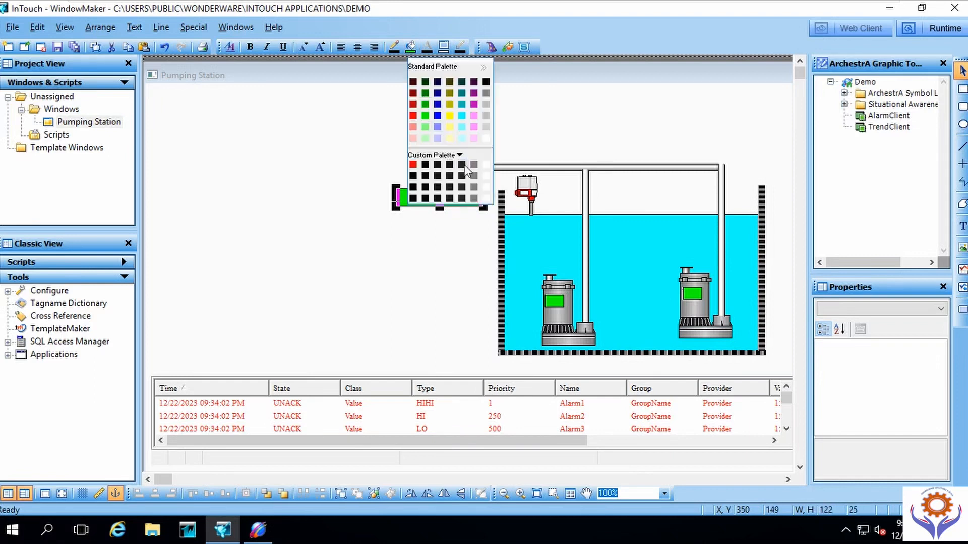
click(486, 105)
click(418, 241)
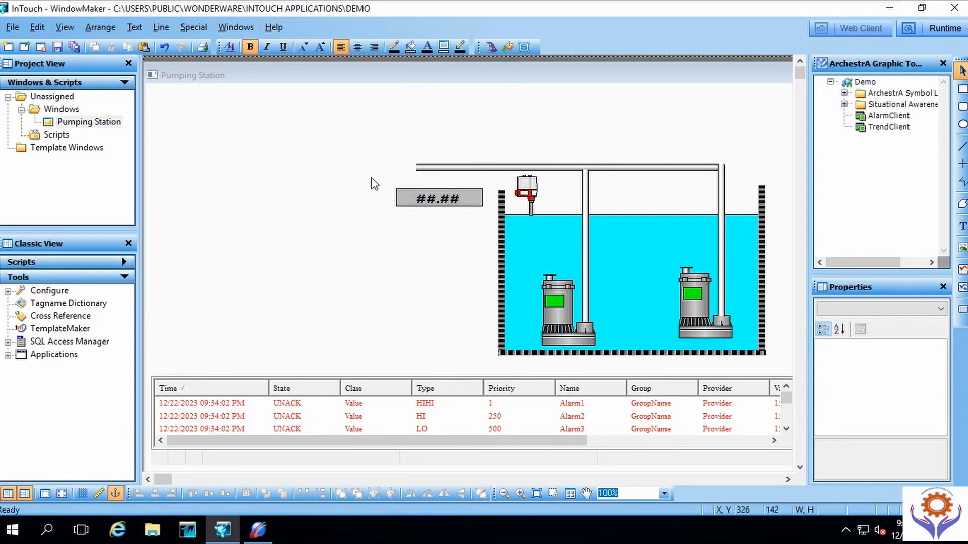
Step: Combine the ##.## text and gray rectangle into one cell and nudge it up just below the pipe's open end
drag(369, 174, 507, 236)
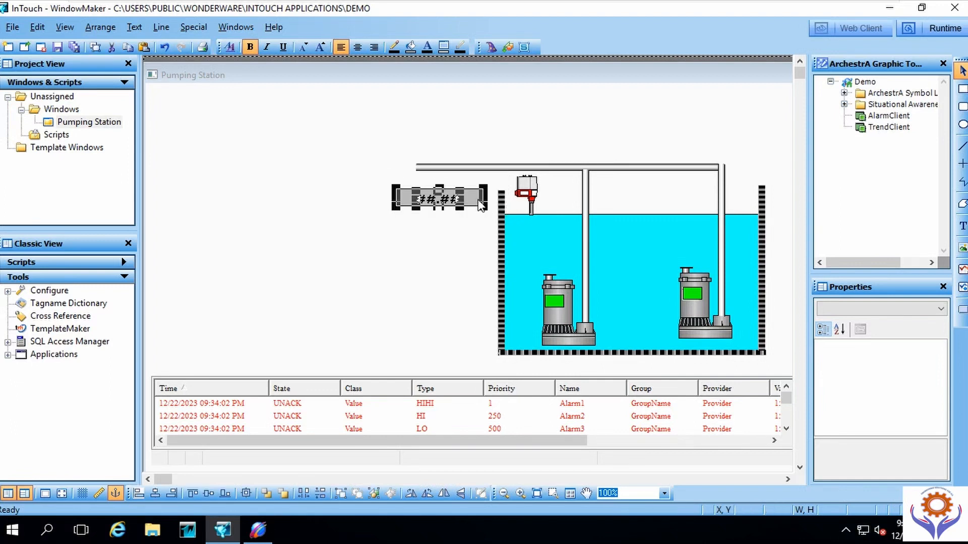
drag(482, 202, 478, 195)
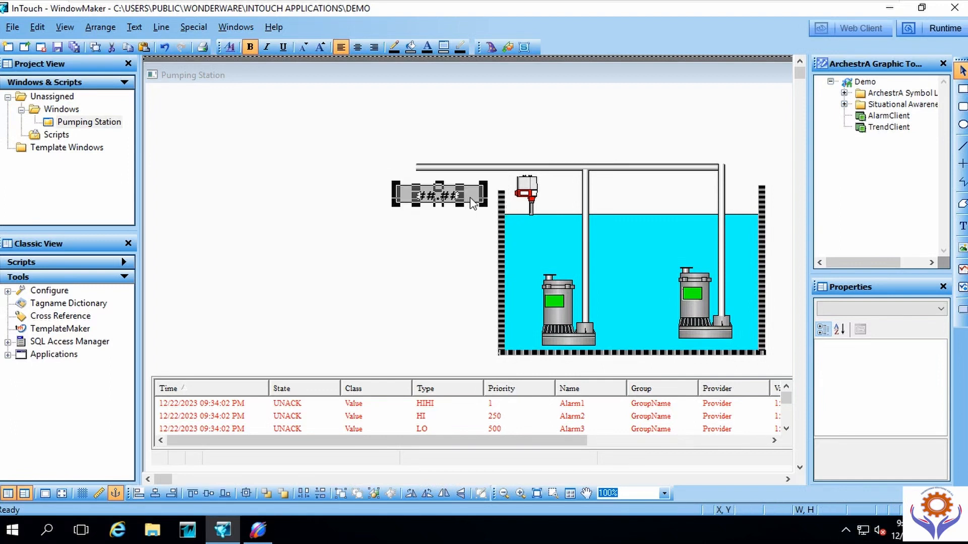
click(438, 215)
drag(363, 175, 498, 222)
click(374, 493)
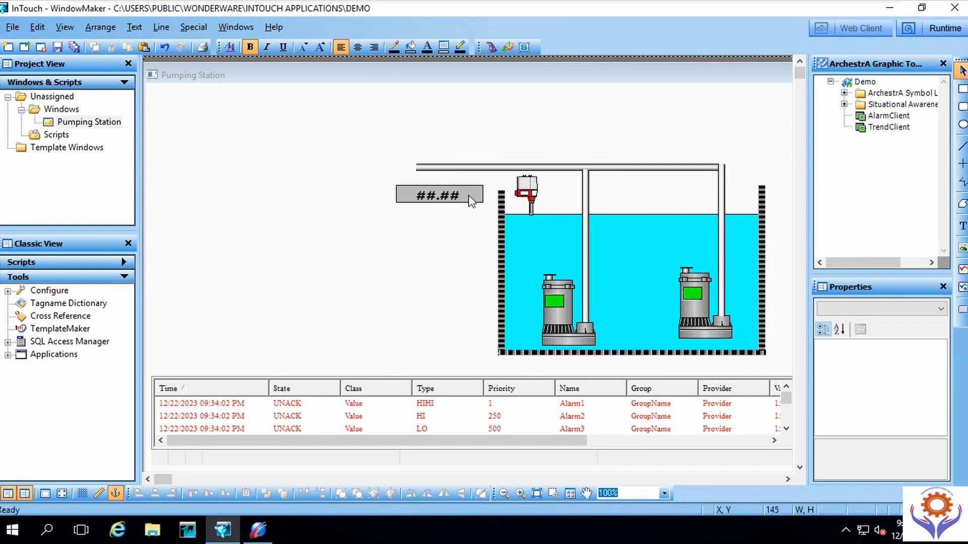
mouse_move(472, 200)
mouse_down()
mouse_move(447, 234)
mouse_move(469, 197)
mouse_up()
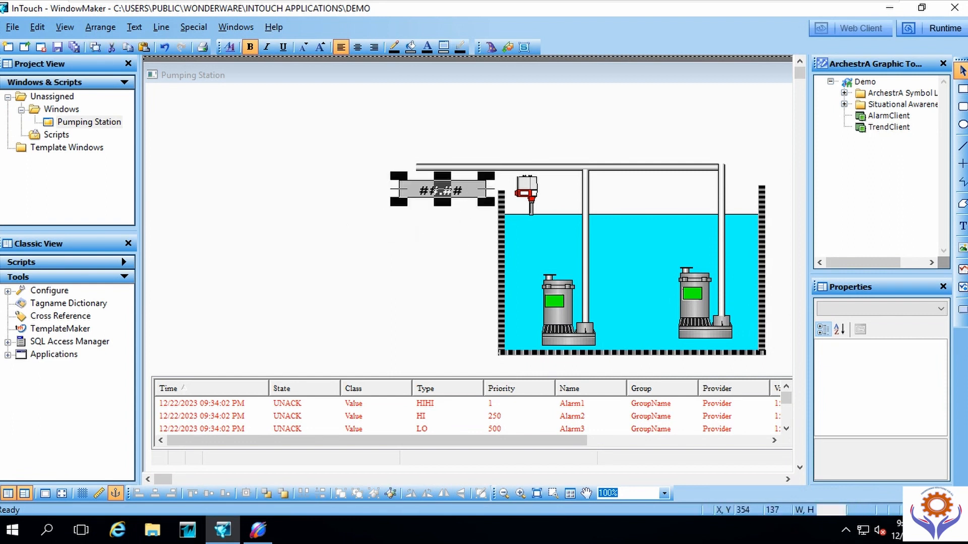
click(441, 217)
Step: Paste a copy of the gray ##.## display into the empty area above the alarm display and move it to X 181, Y 317
click(427, 195)
click(432, 291)
key(ctrl+v)
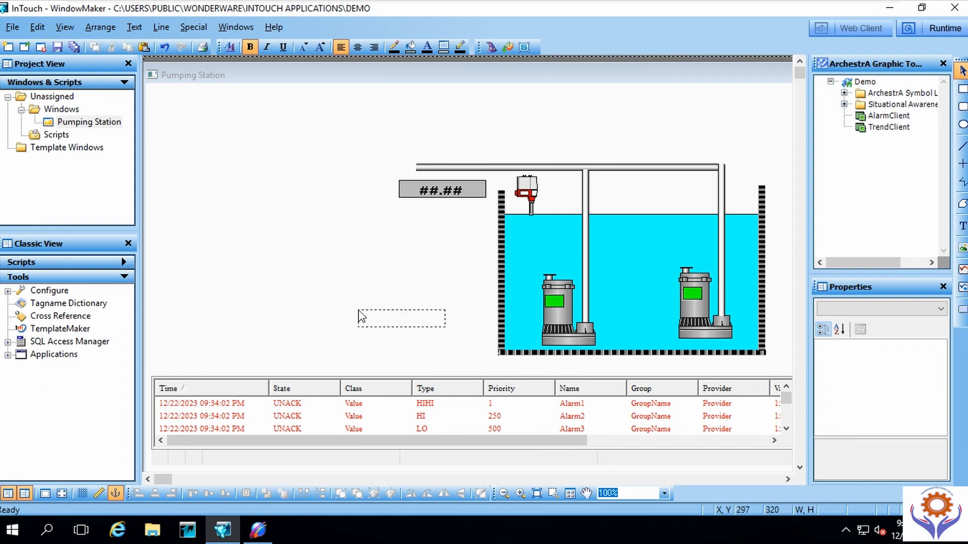
click(363, 315)
drag(408, 319, 330, 319)
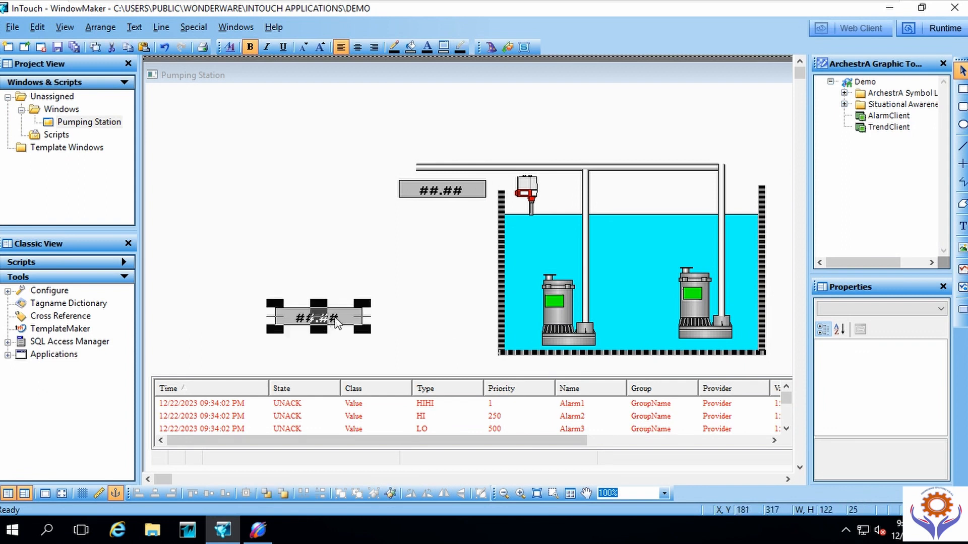
Step: Insert the Microwave sludge density meter symbol from the Sensors category, shrink it to about 61 by 60 and place it at X 197, Y 77
click(407, 321)
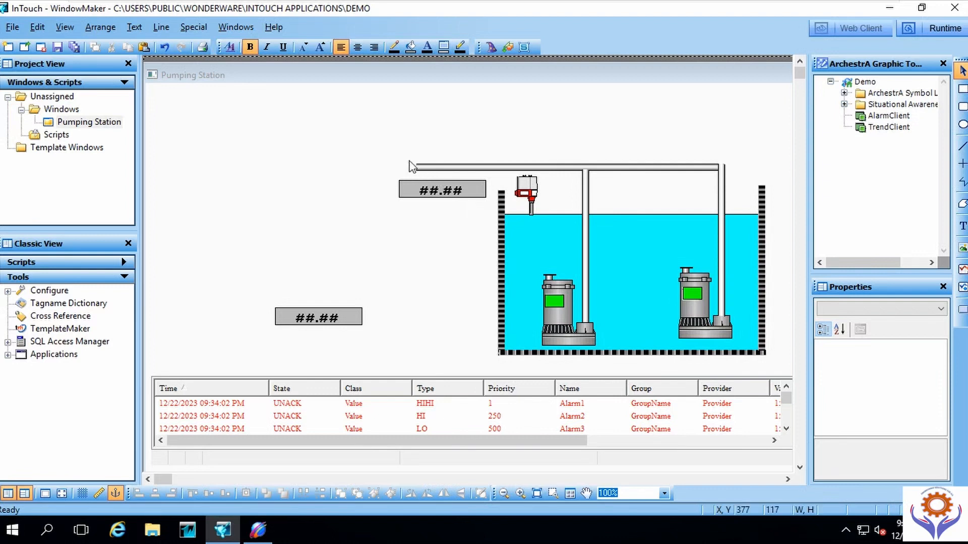
click(491, 49)
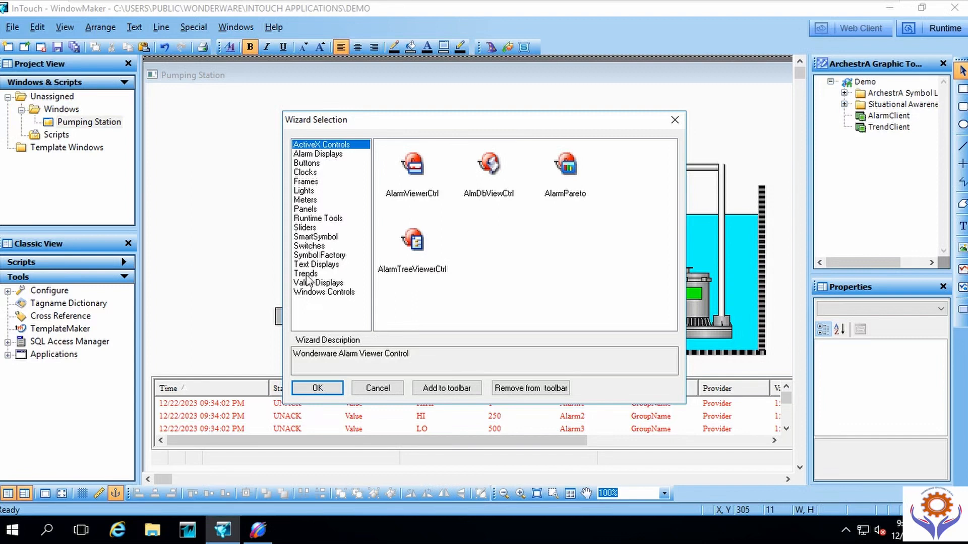
click(308, 256)
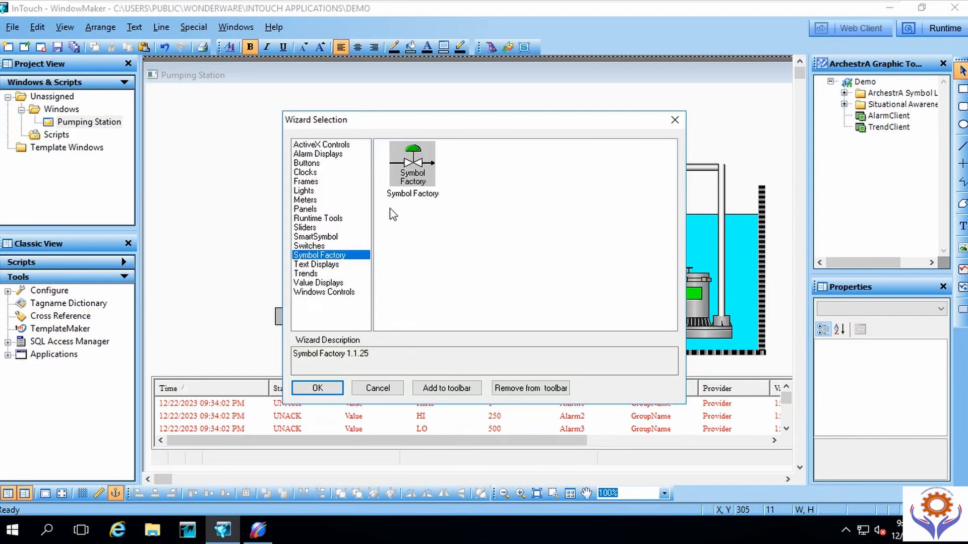
double_click(408, 175)
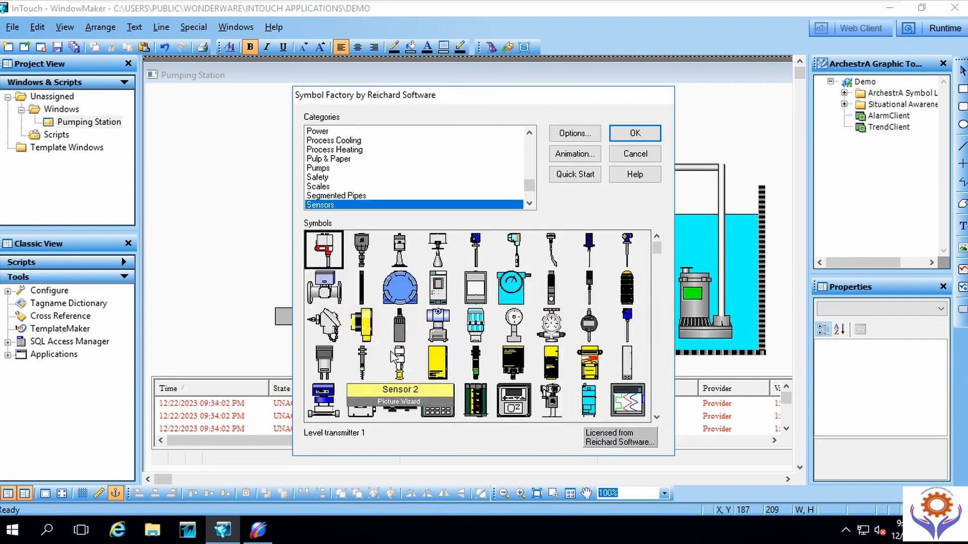
click(319, 296)
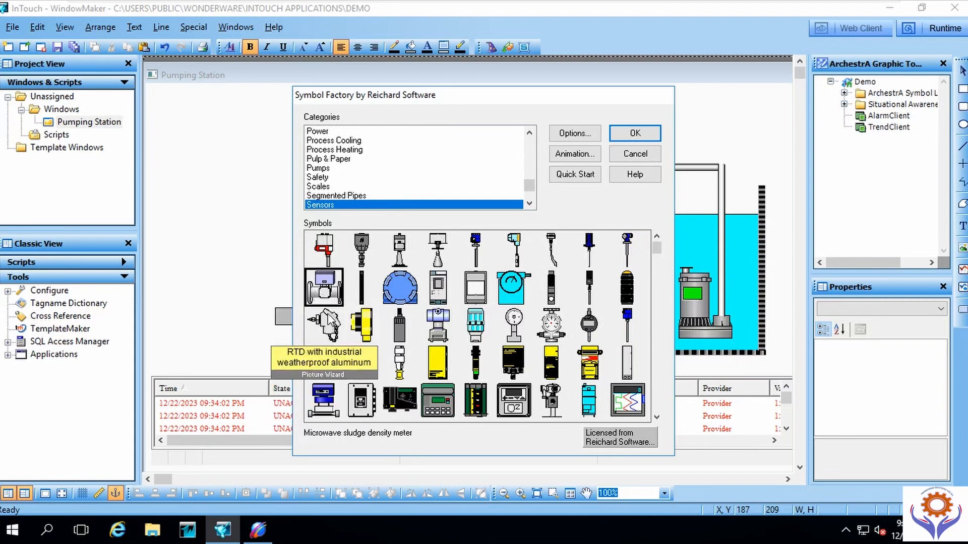
double_click(326, 291)
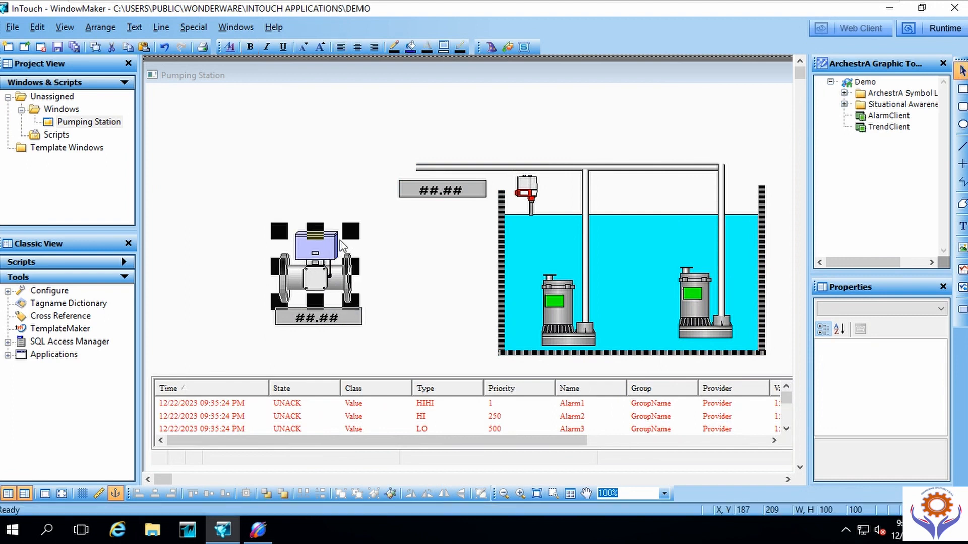
drag(347, 237, 313, 167)
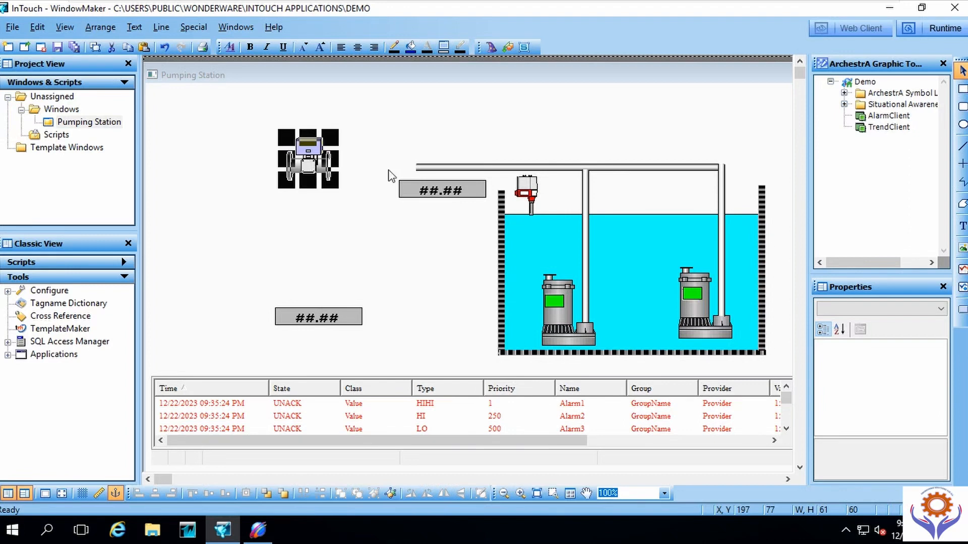
Step: Extend the horizontal pipe's open end through the meter to about X 92 and move the lower ##.## display directly above the meter
click(427, 171)
drag(416, 167, 214, 170)
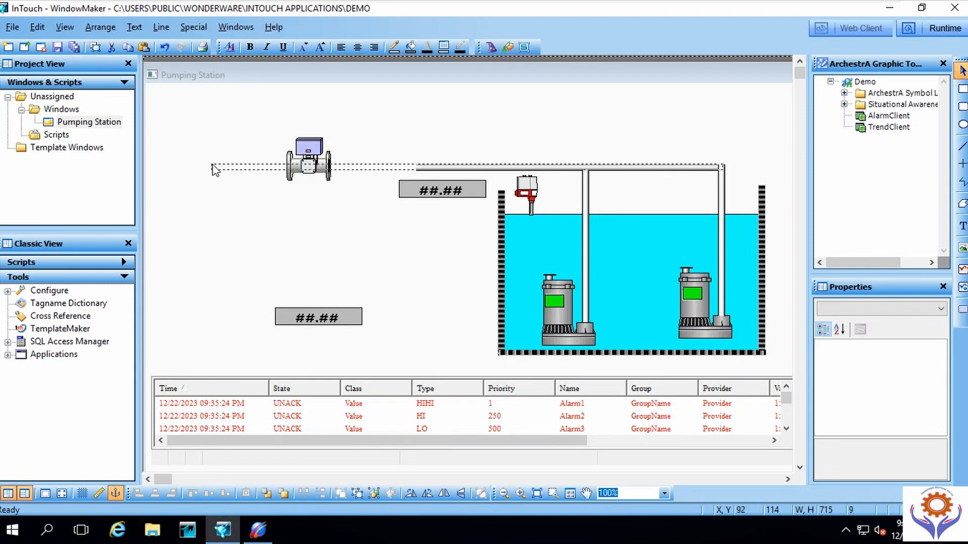
click(306, 214)
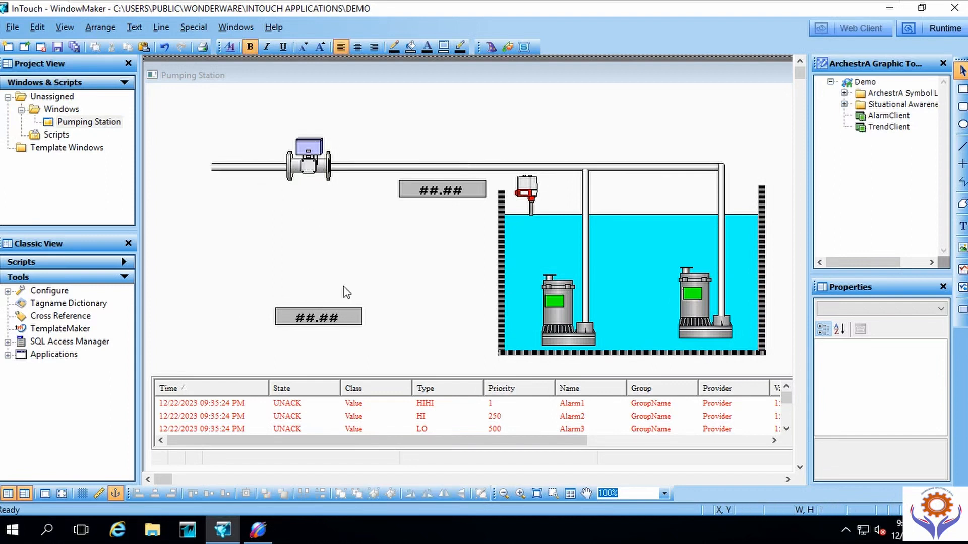
drag(337, 324, 327, 134)
click(332, 209)
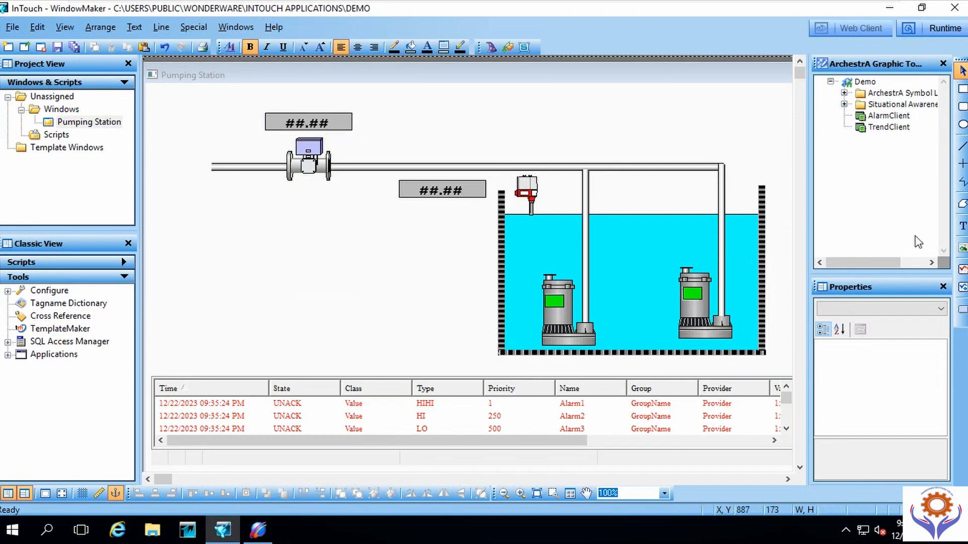
Step: Add the text label "fFLOW METER" below the meter on the pipe
click(962, 226)
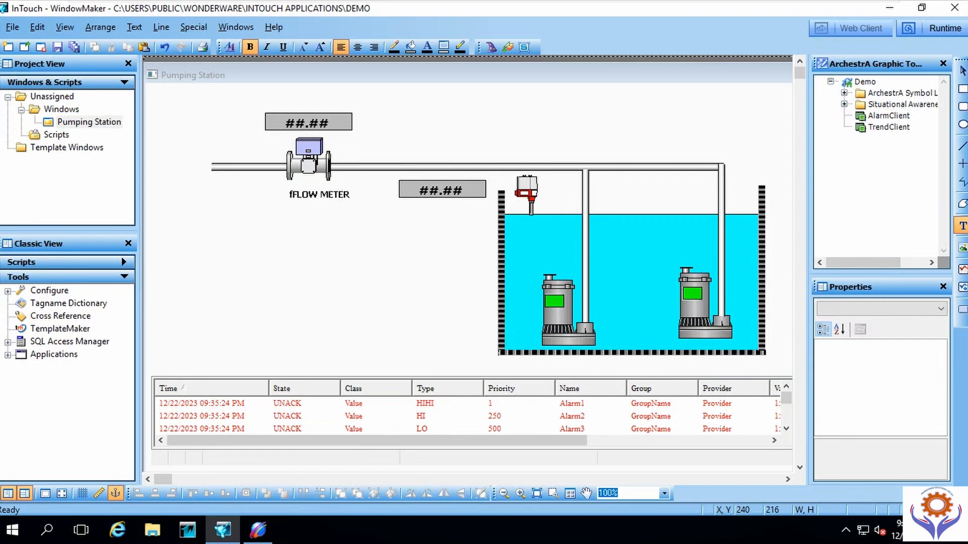
click(302, 196)
double_click(298, 201)
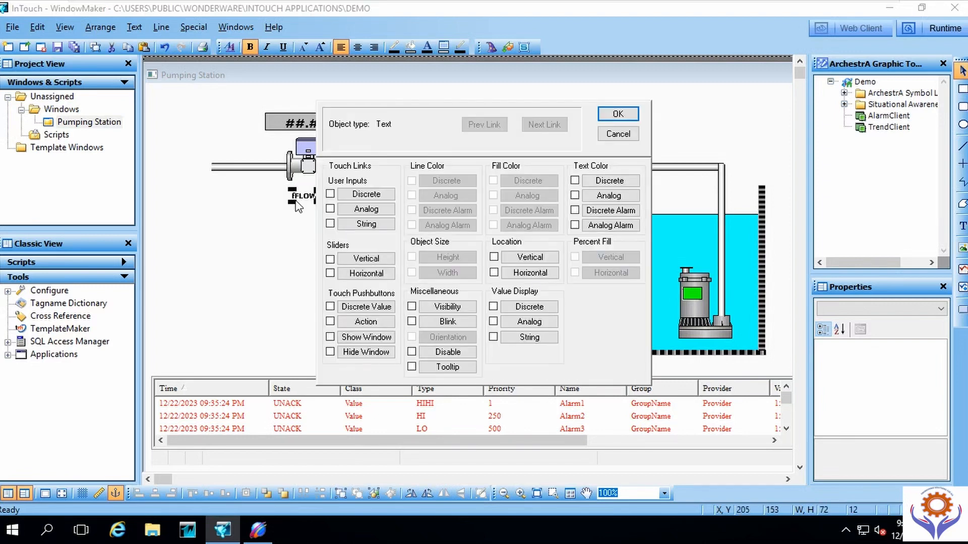
click(618, 133)
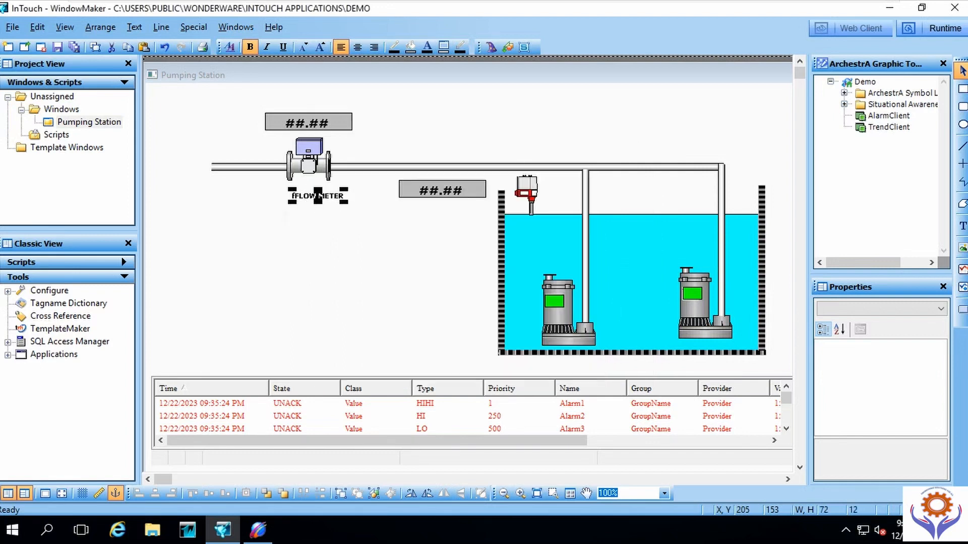
Step: Substitute the label's string with FLOW METER and move the label so it sits centered just beneath the meter
click(285, 214)
click(312, 197)
right_click(314, 202)
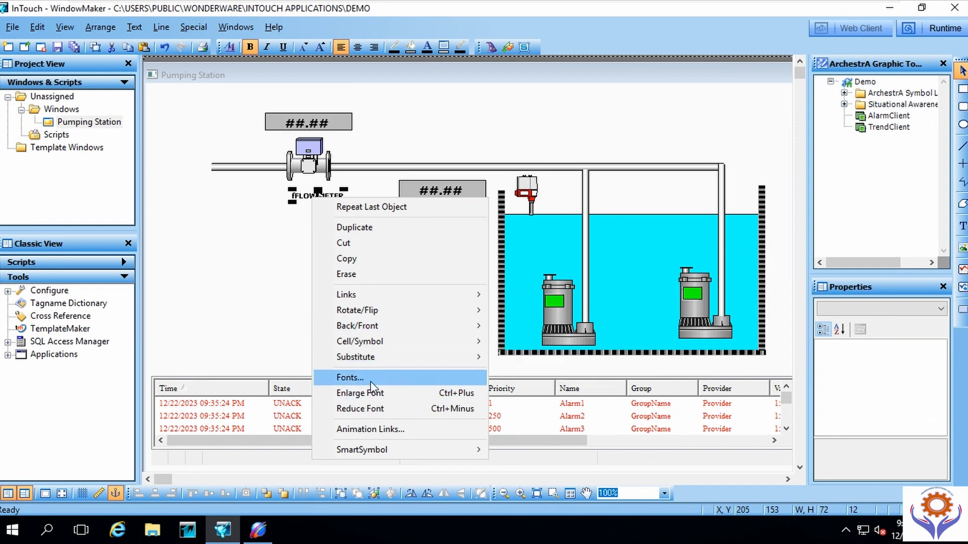
mouse_move(367, 364)
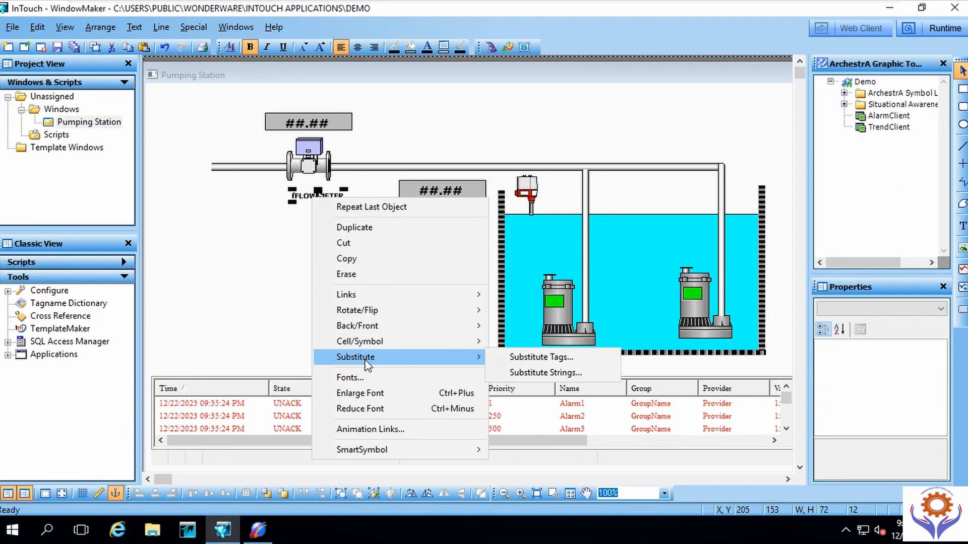
click(565, 372)
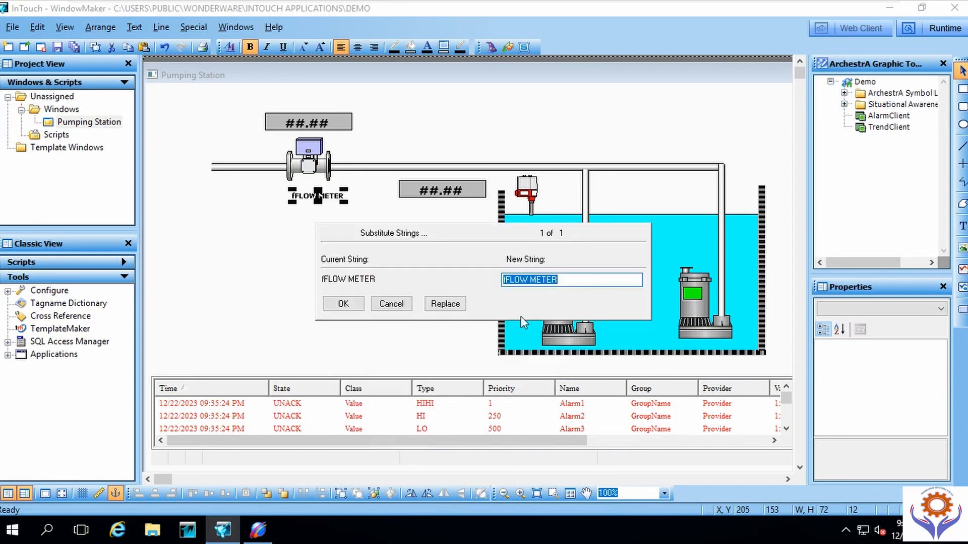
click(506, 279)
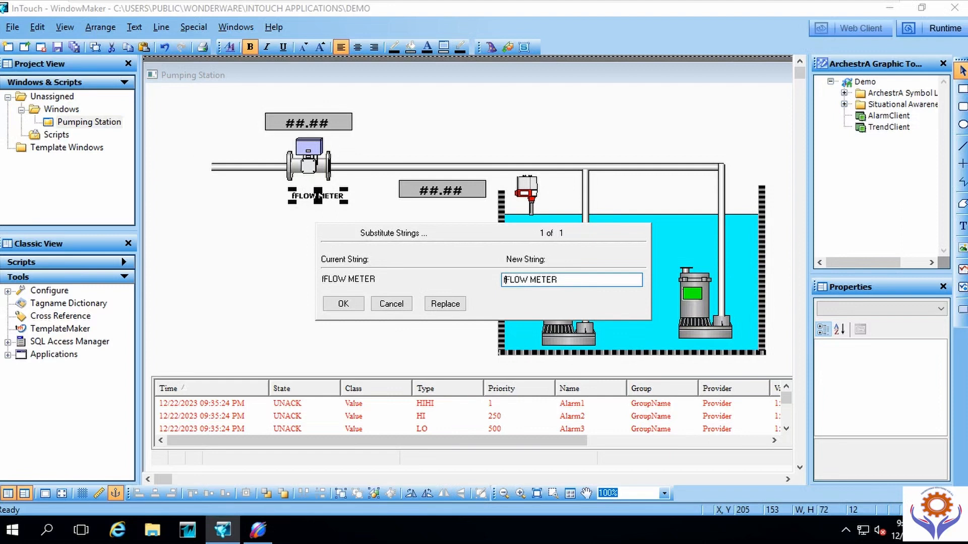
key(Delete)
click(343, 304)
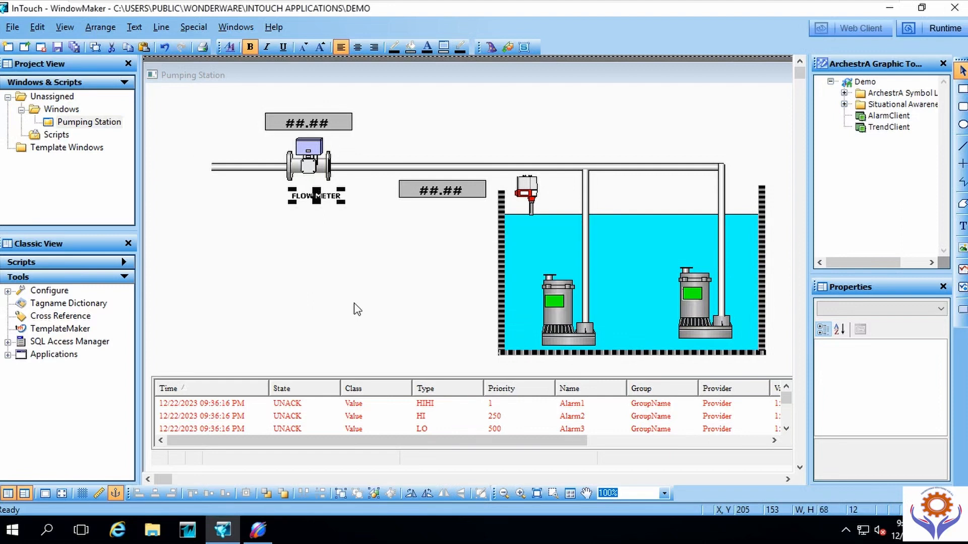
click(313, 270)
drag(323, 200, 313, 196)
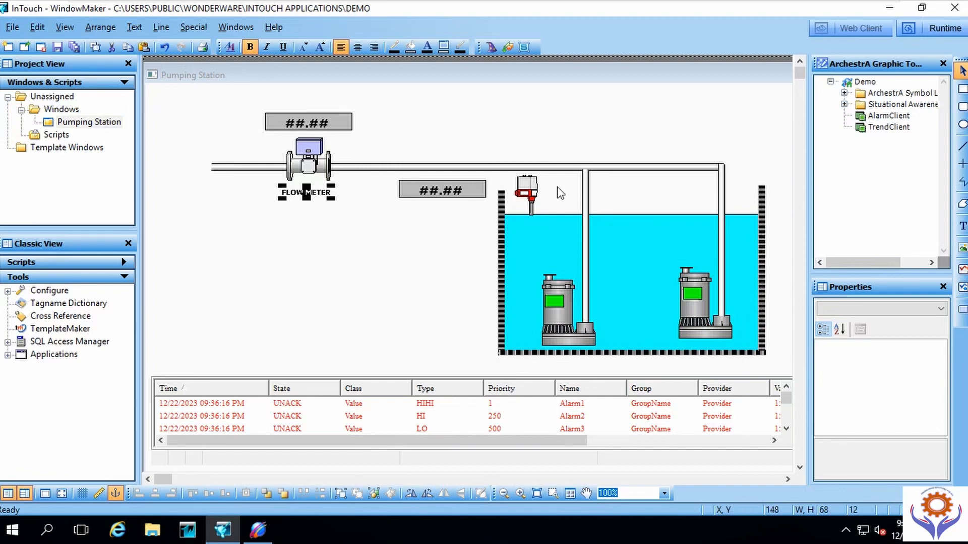
Step: Paste a copy of the FLOW METER label and place it in the water below the level transmitter at X 520, Y 195
click(522, 143)
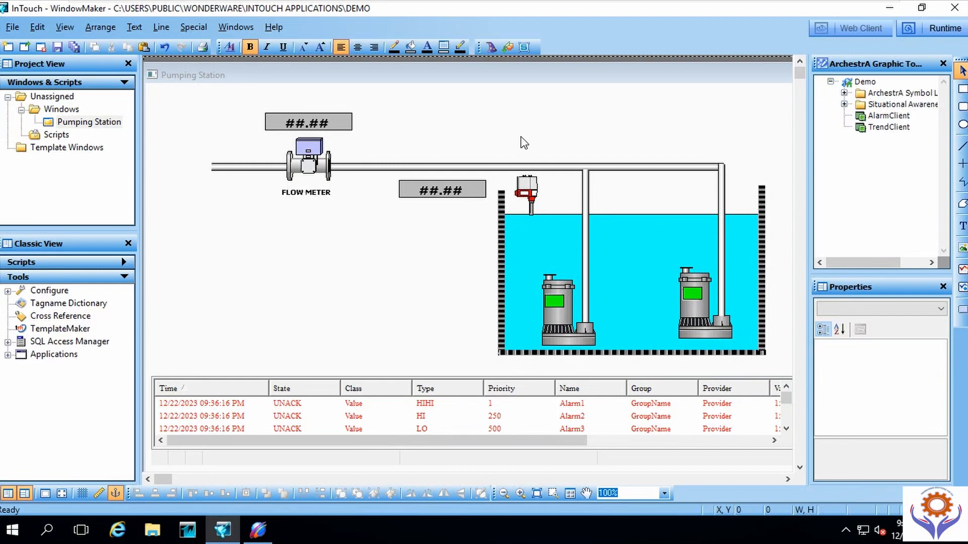
click(525, 149)
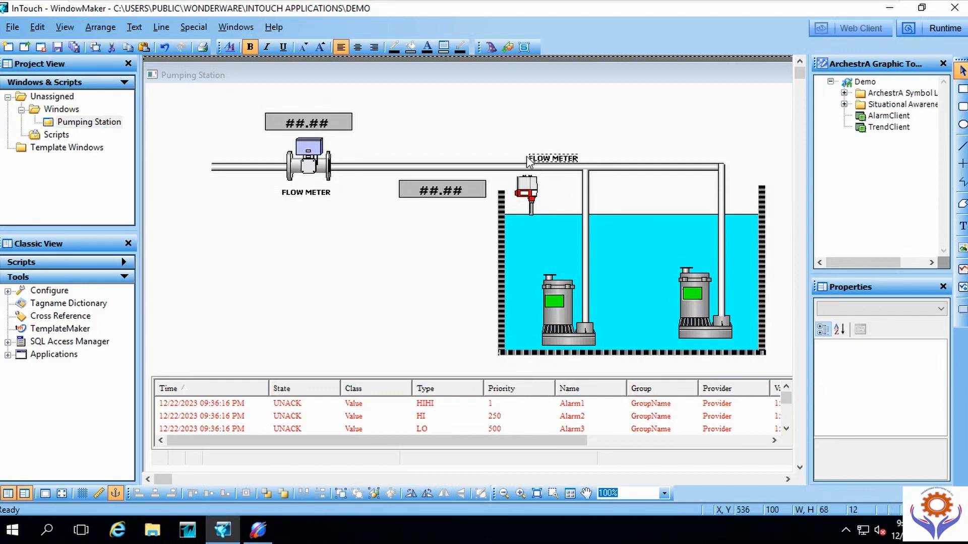
drag(519, 156, 529, 222)
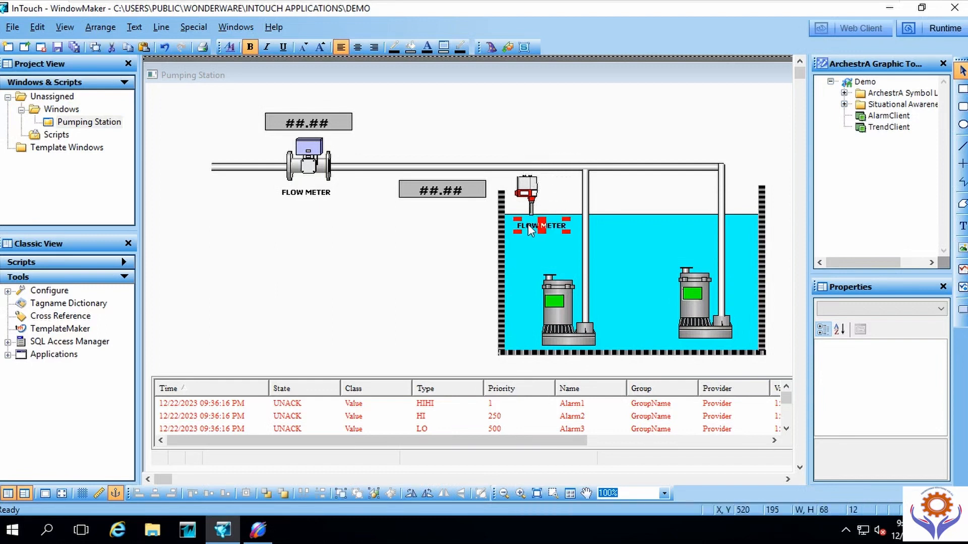
Step: Substitute the copied label's string with LEVEL and save the Pumping Station window
right_click(540, 226)
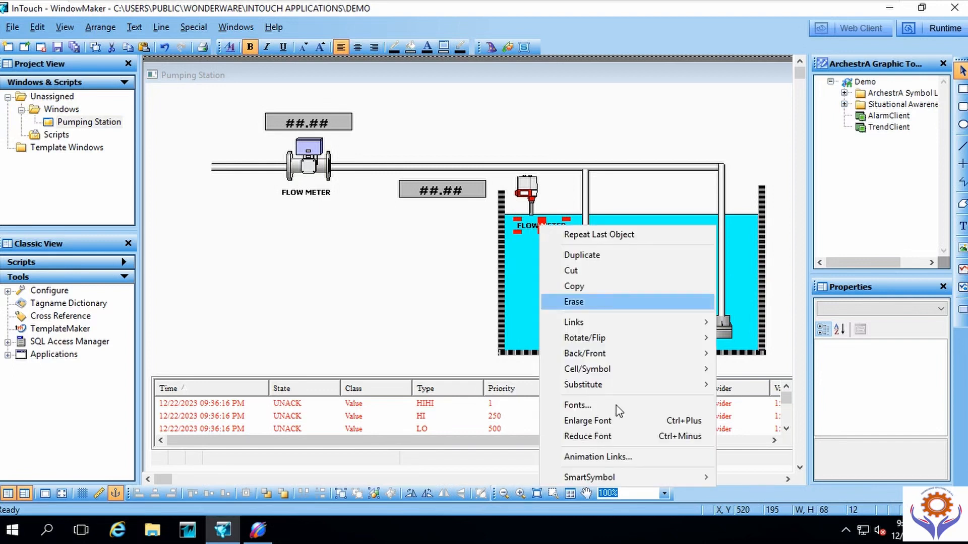
mouse_move(595, 389)
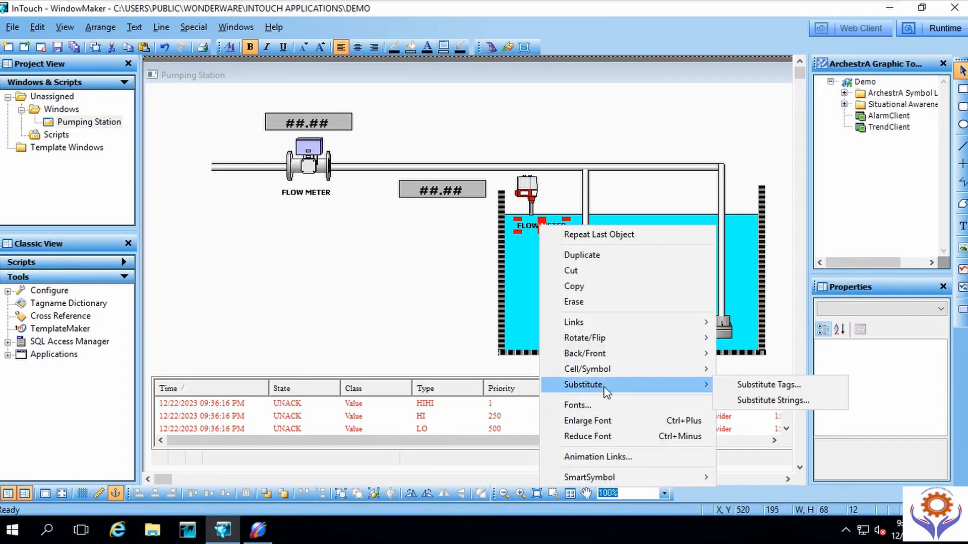
click(780, 398)
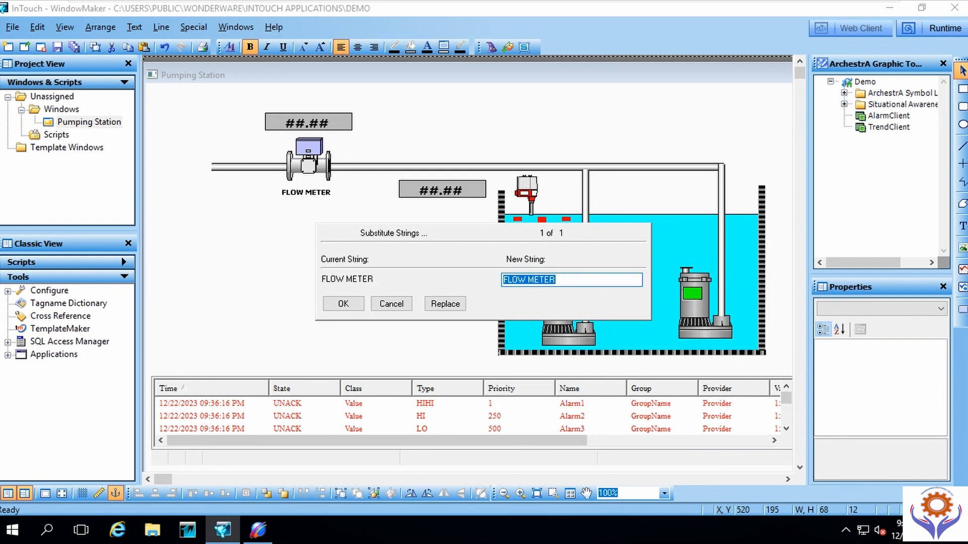
text(LEVEL)
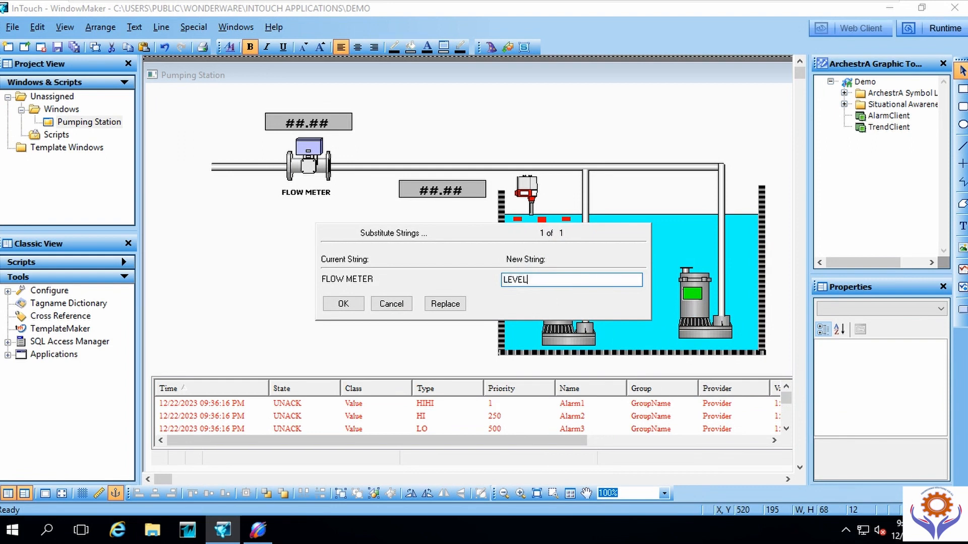
click(355, 304)
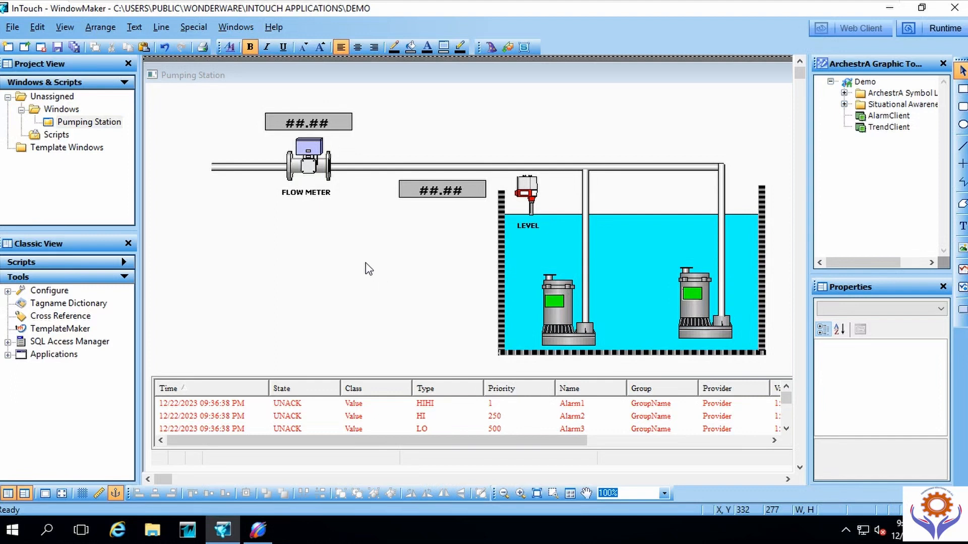
click(59, 48)
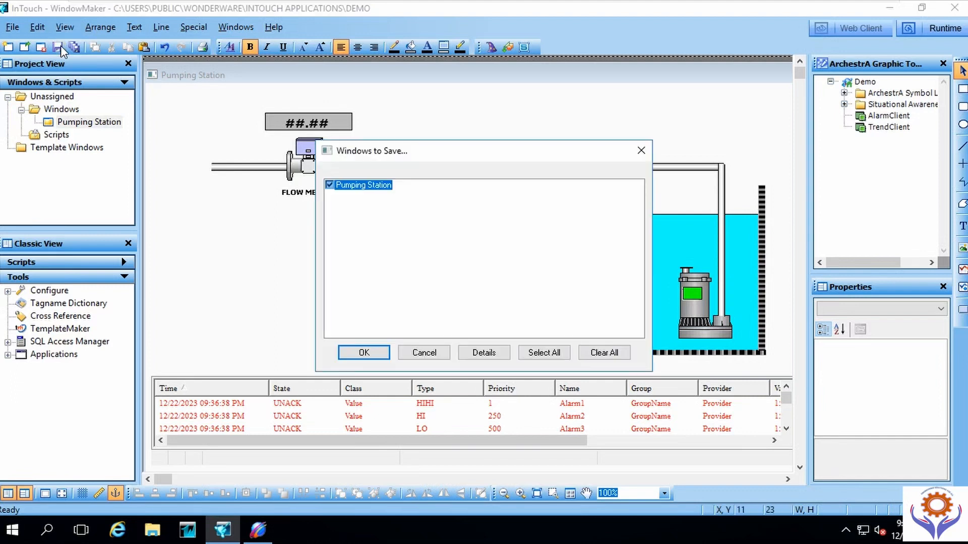
click(383, 353)
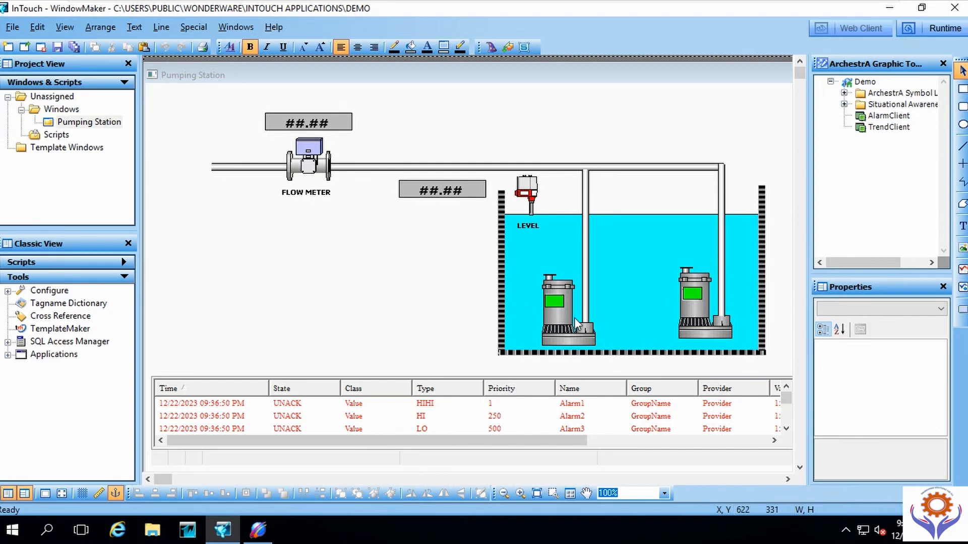
Step: Examine the Discrete and Analog user input link settings for the left pump's green indicator, including the key equivalent choices
double_click(553, 302)
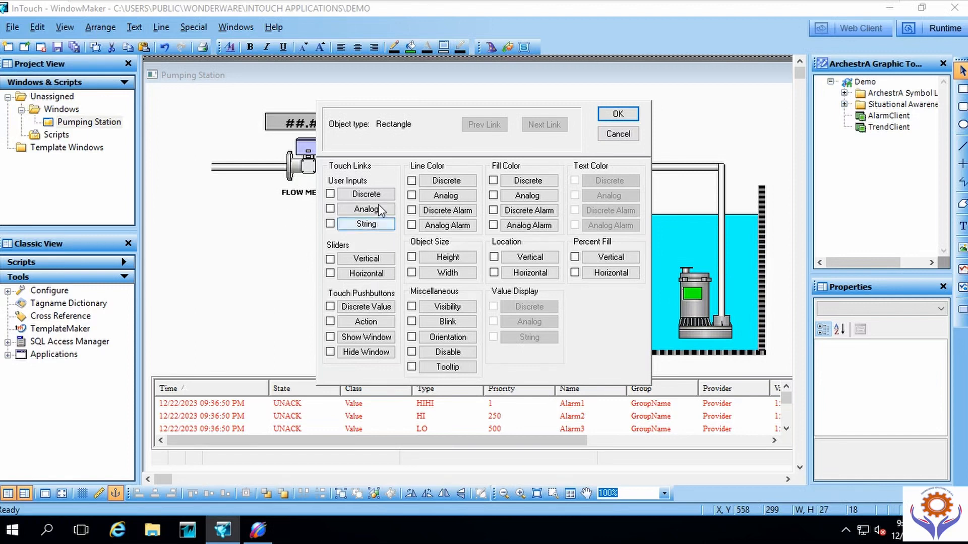
click(346, 193)
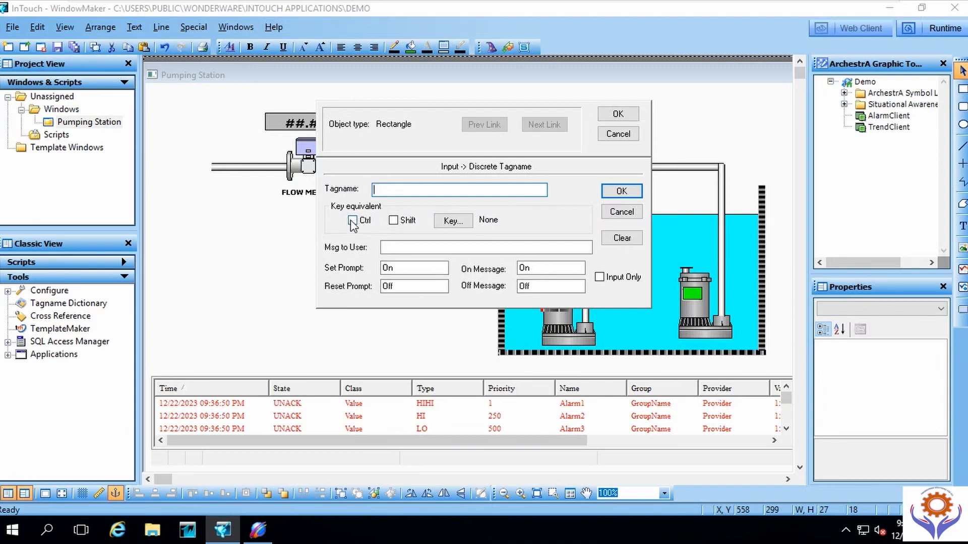
click(452, 220)
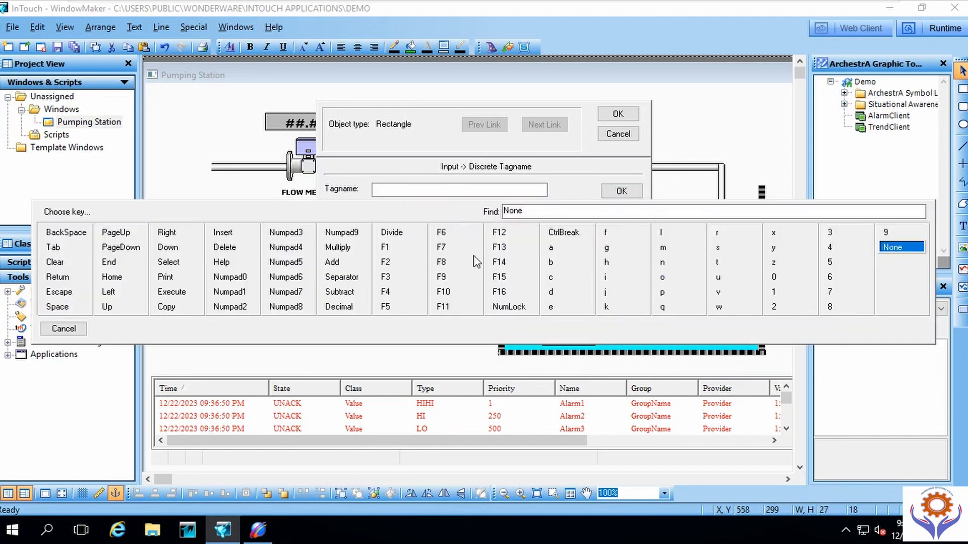
key(Escape)
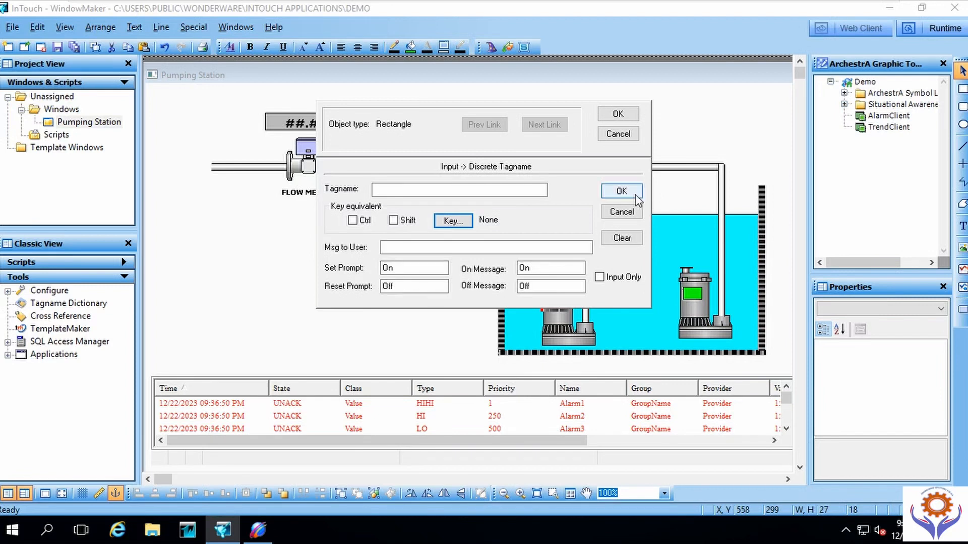
click(628, 209)
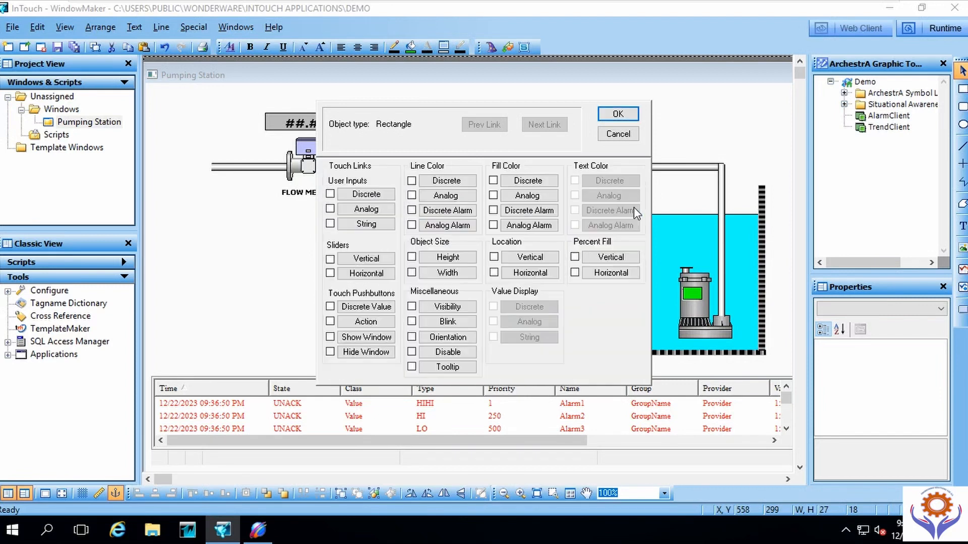
click(359, 208)
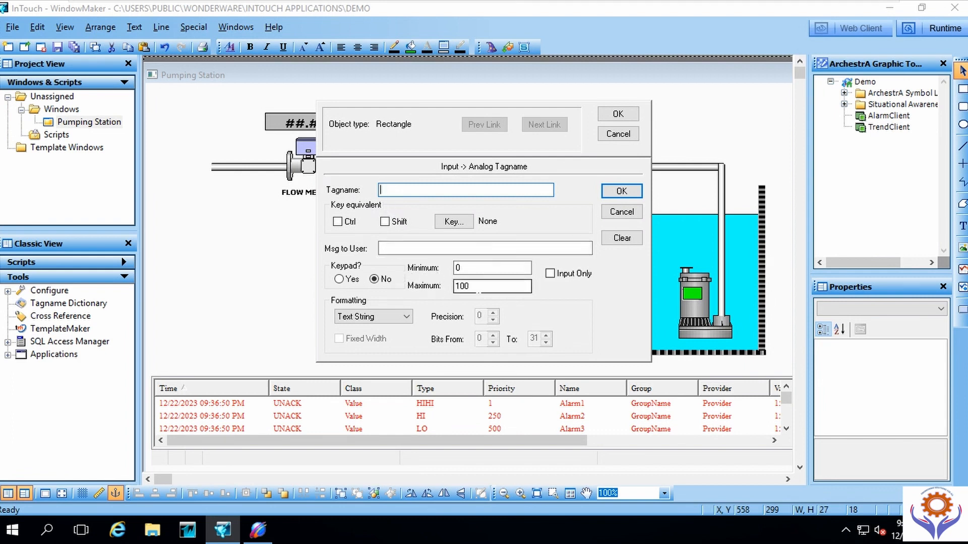
double_click(479, 287)
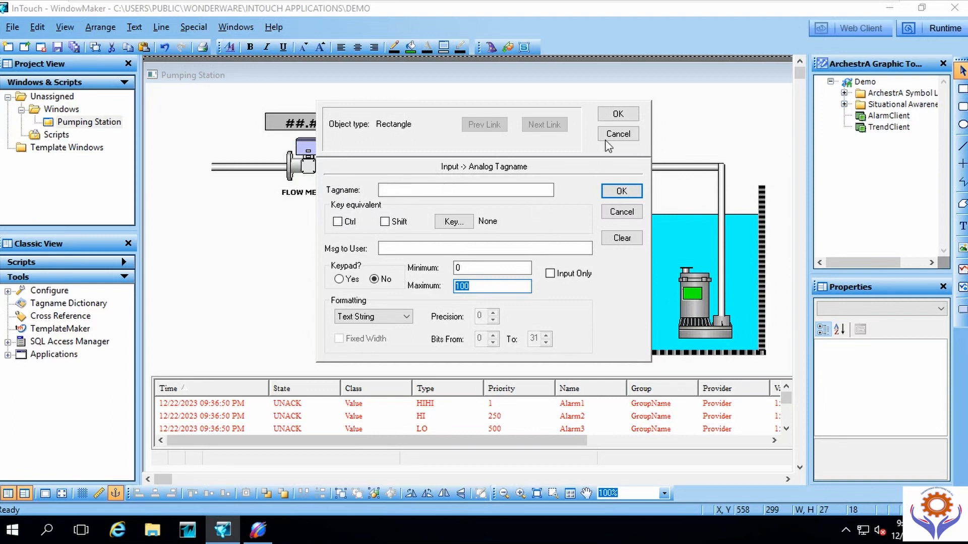
click(618, 133)
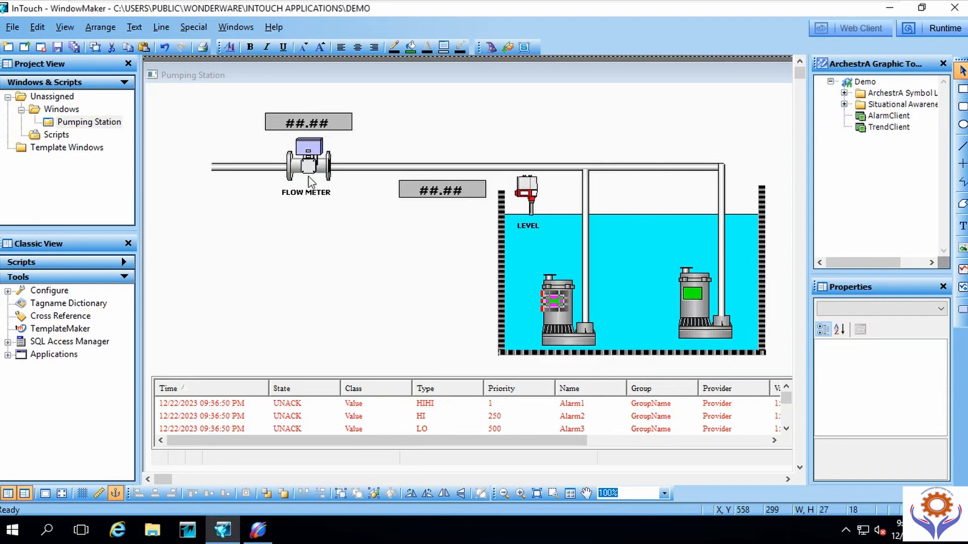
Step: Try to substitute tagnames in the value display above the flow meter
click(315, 126)
key(ctrl+e)
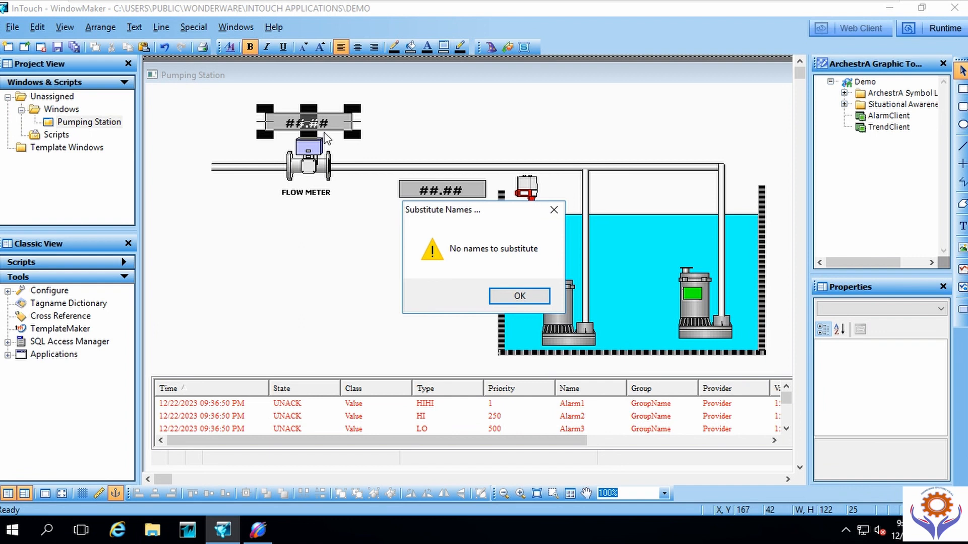
click(519, 296)
Step: Review the touch link types, including sliders, offered in the left pump indicator's animation links
right_click(555, 301)
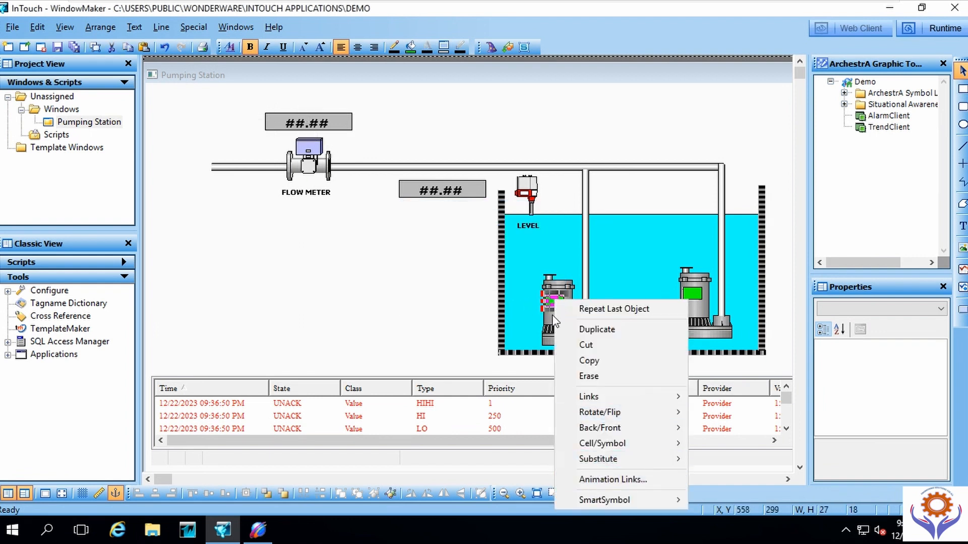
double_click(549, 298)
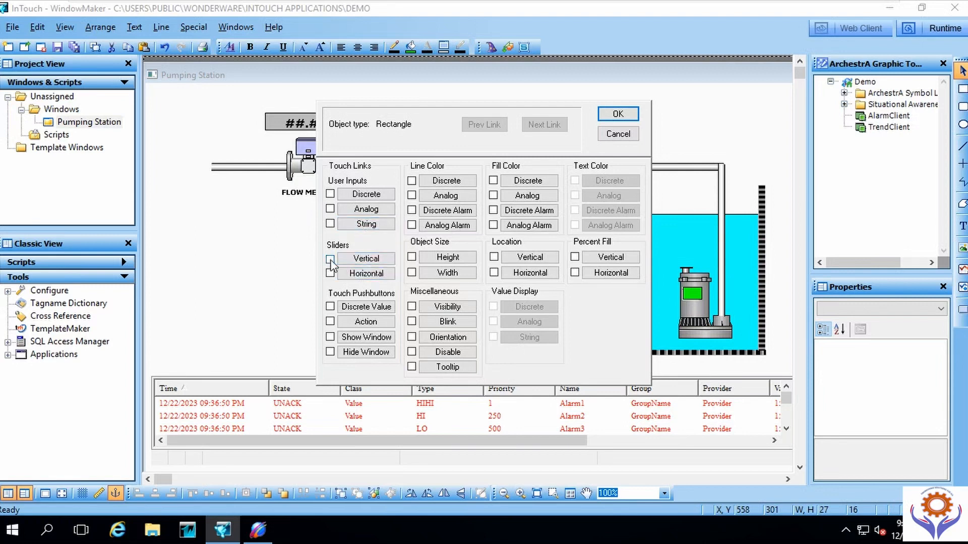
click(618, 134)
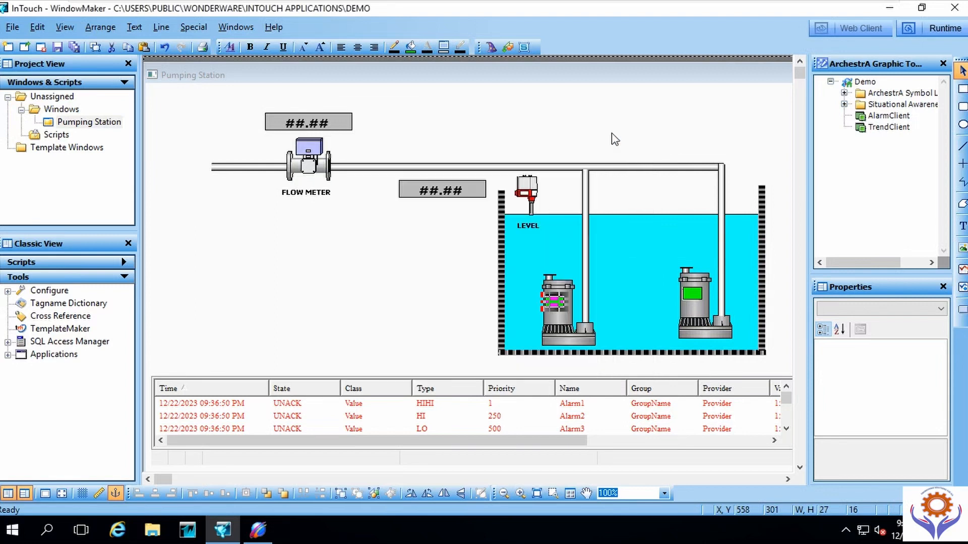
Step: Browse the wizard categories and place the vertical Incr/Decr Buttons Plus/Minus wizard in the empty area below the flow meter
click(489, 50)
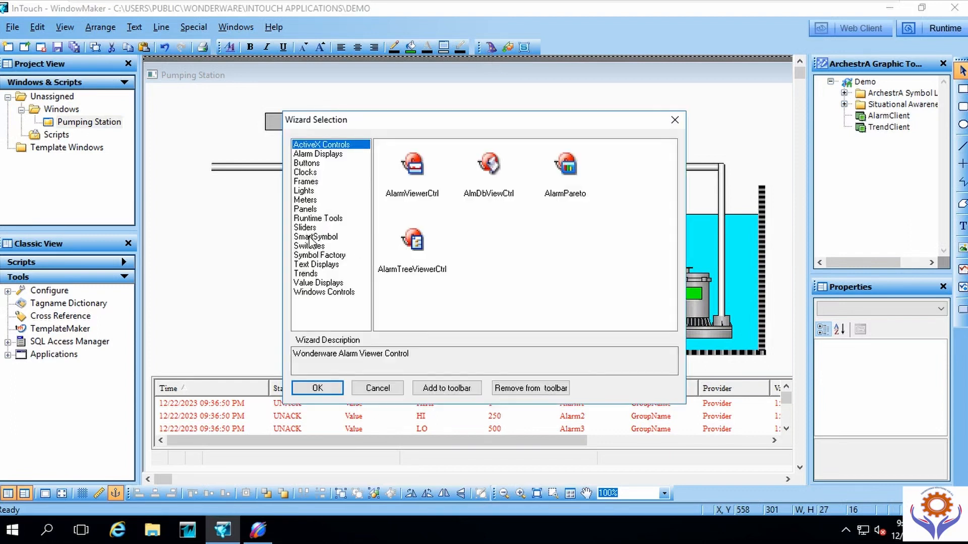
click(309, 154)
click(309, 163)
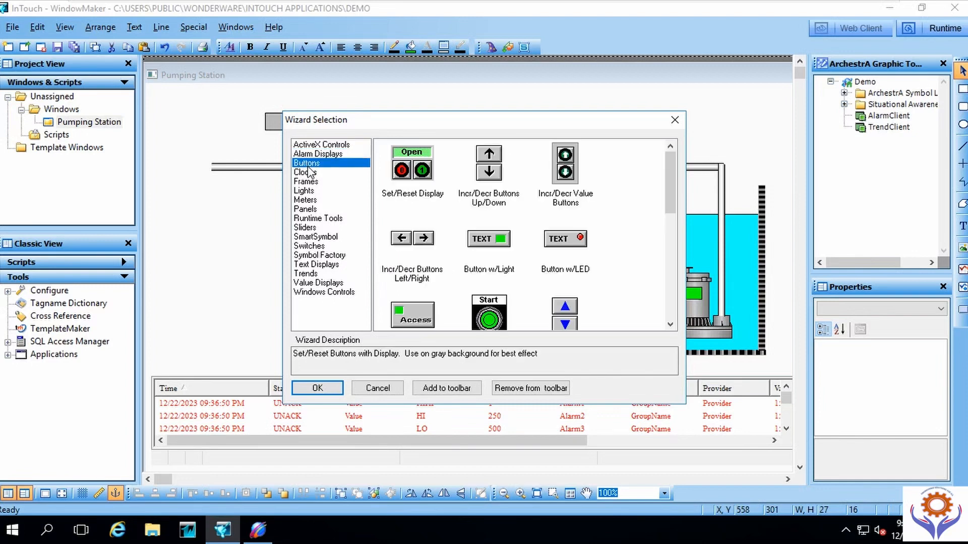
click(309, 181)
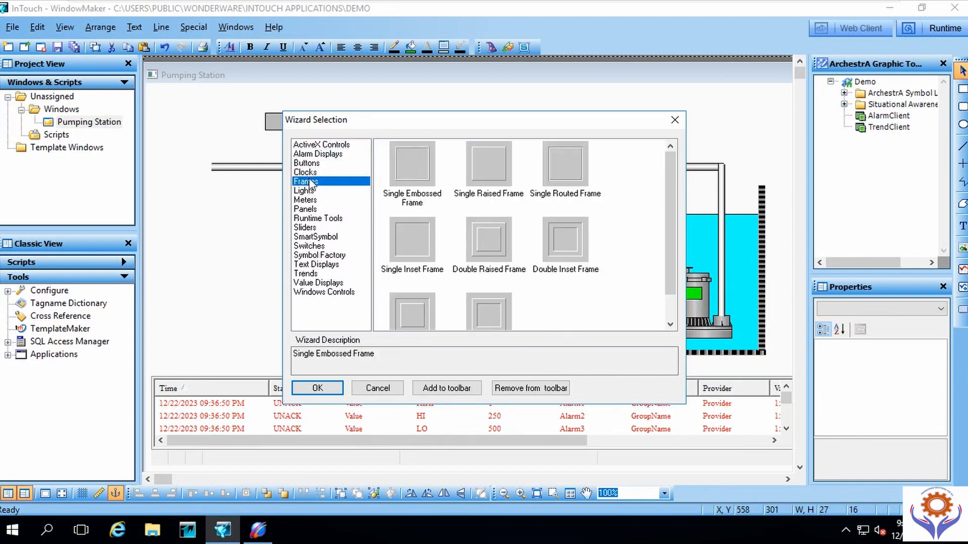
click(310, 173)
click(310, 181)
click(310, 163)
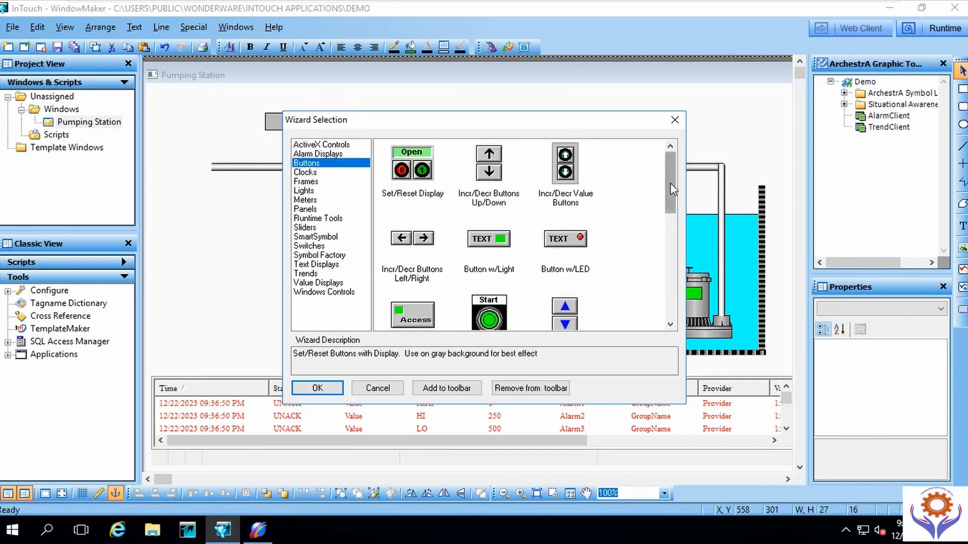
drag(670, 183, 671, 243)
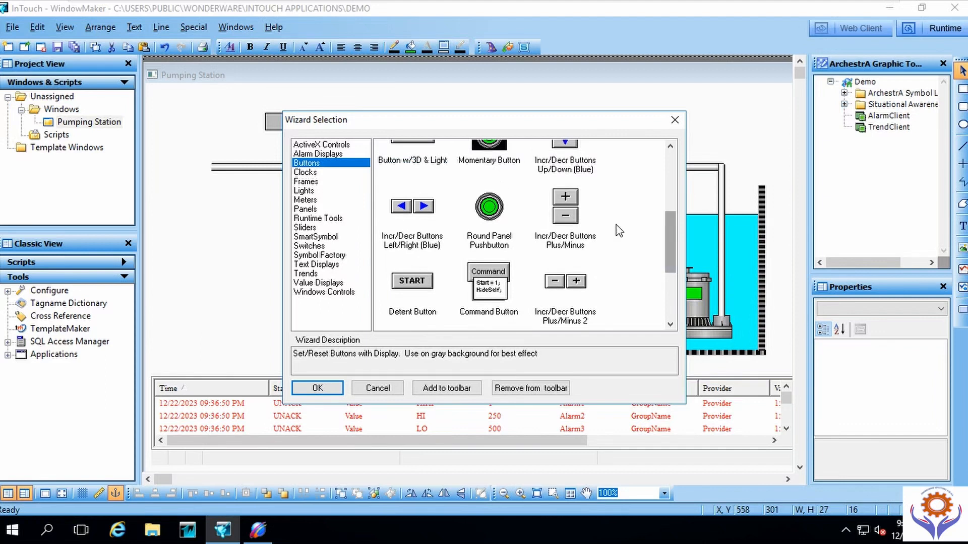
double_click(565, 212)
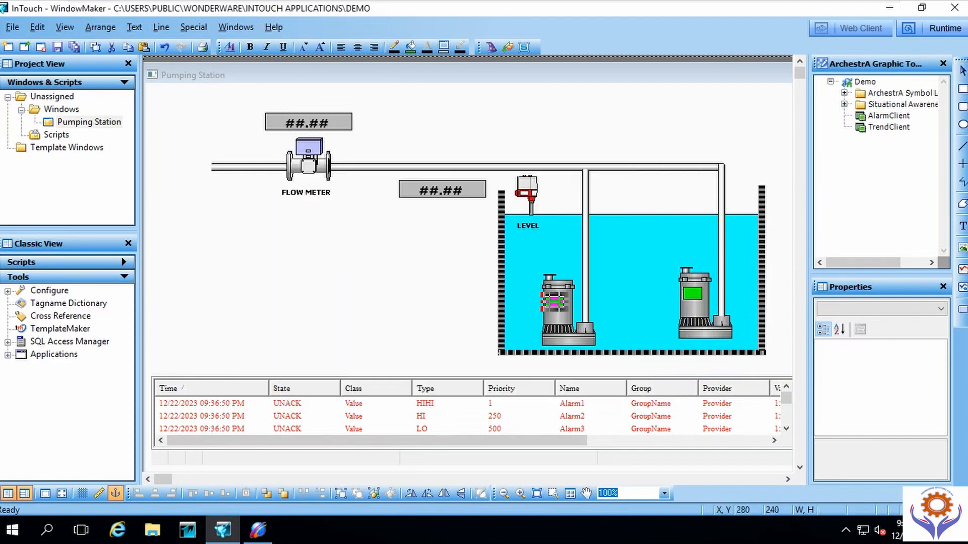
click(287, 278)
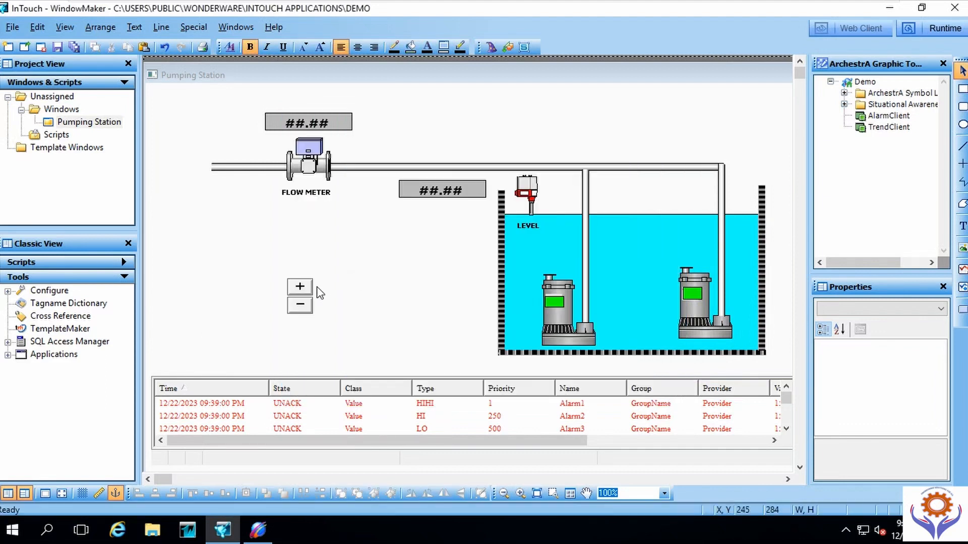
Step: Inspect the plus/minus buttons' Increment/Decrement Wizard settings without changing them
double_click(303, 287)
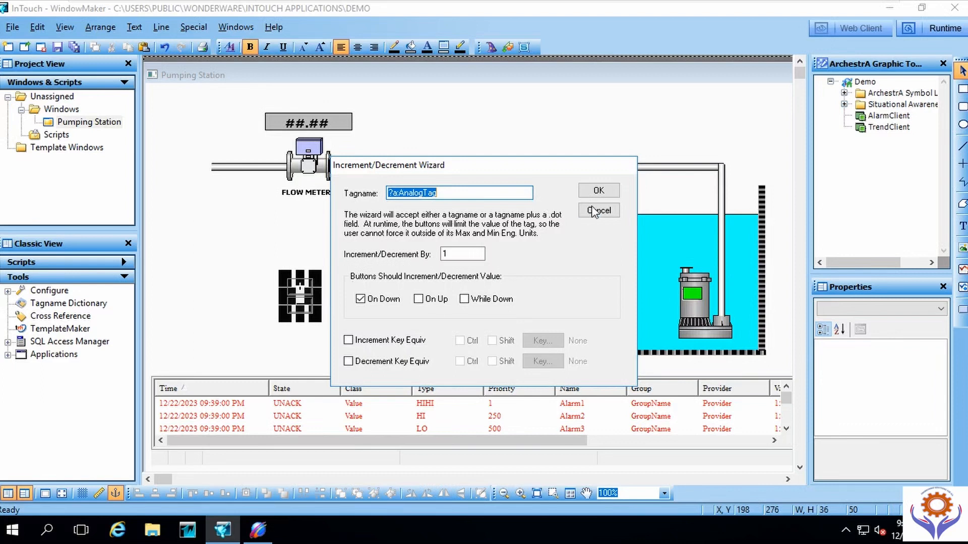
click(598, 210)
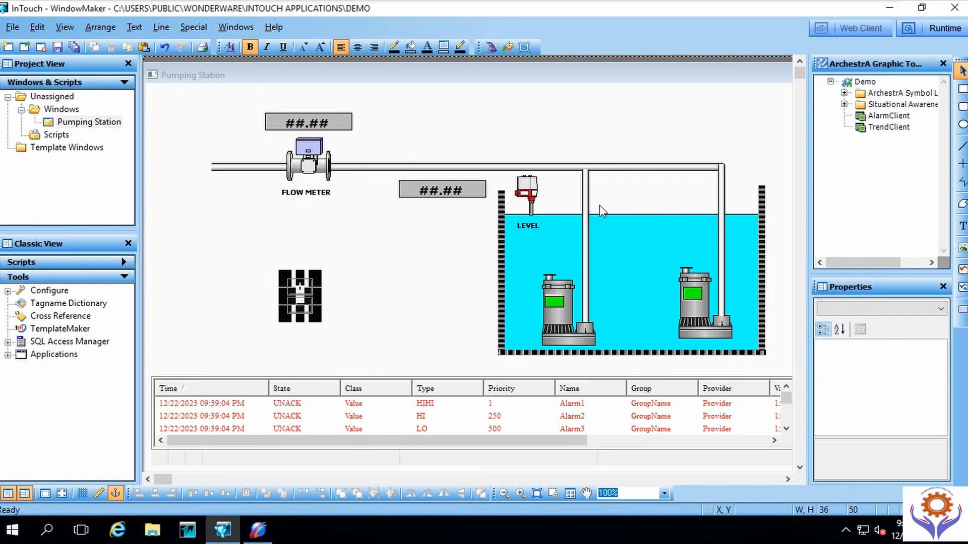
right_click(301, 290)
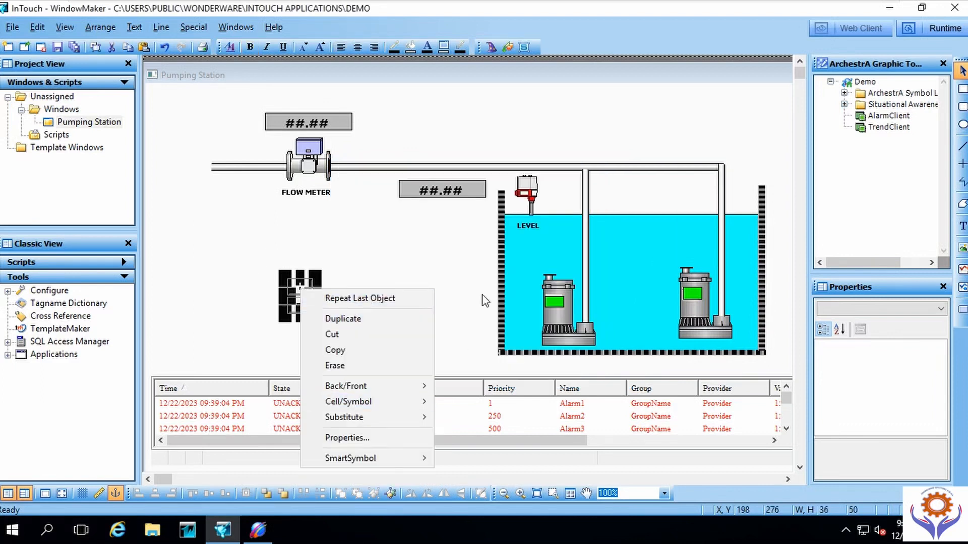
click(371, 437)
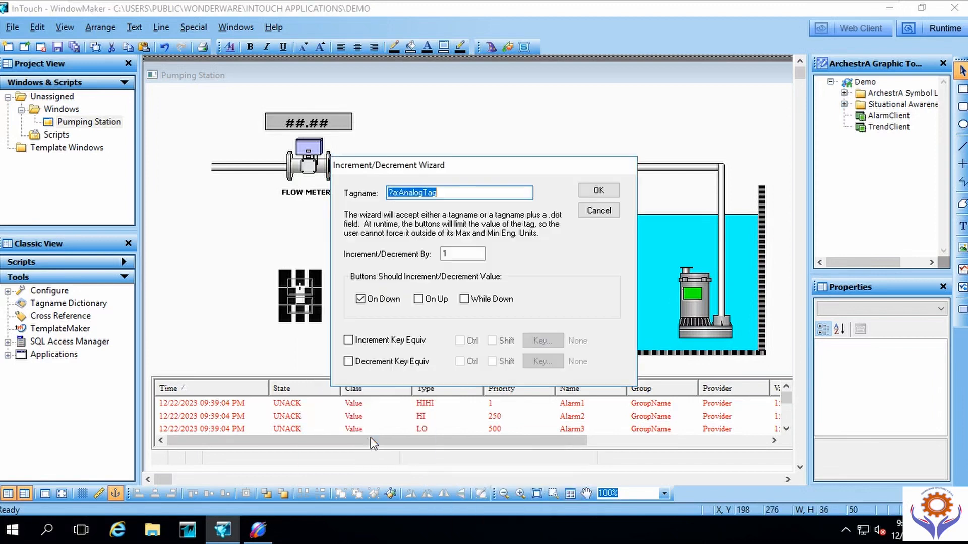
click(598, 210)
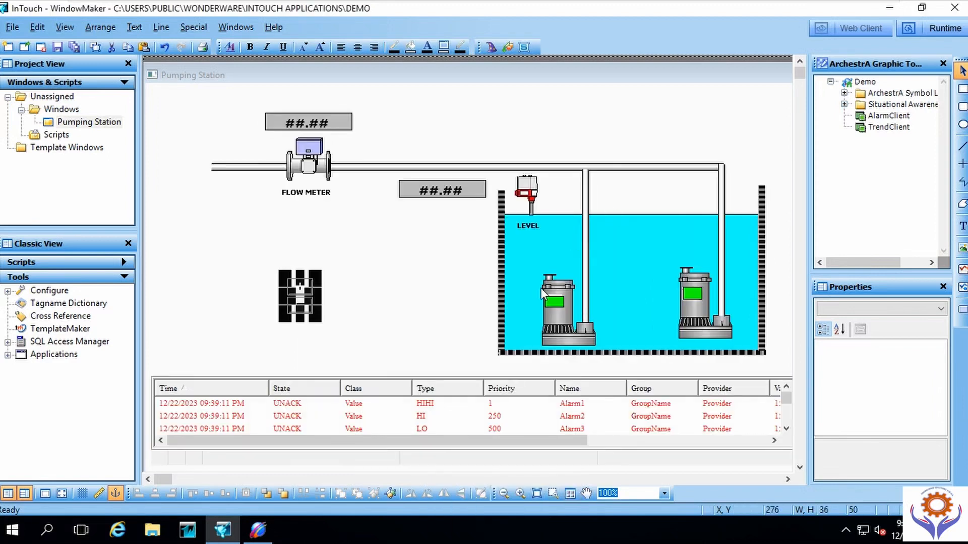
Step: Recheck the slider links of the left pump's indicator and delete the plus/minus buttons
double_click(551, 301)
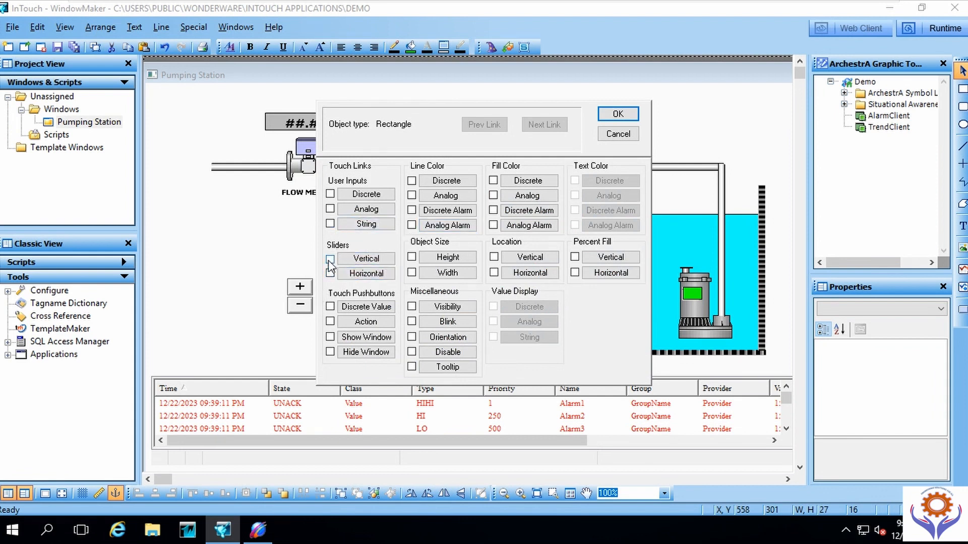
click(619, 135)
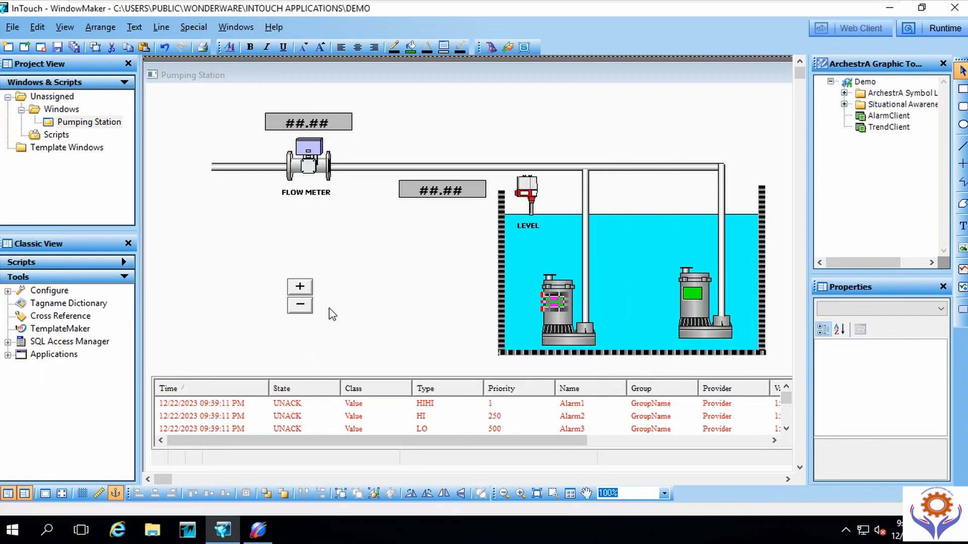
click(298, 300)
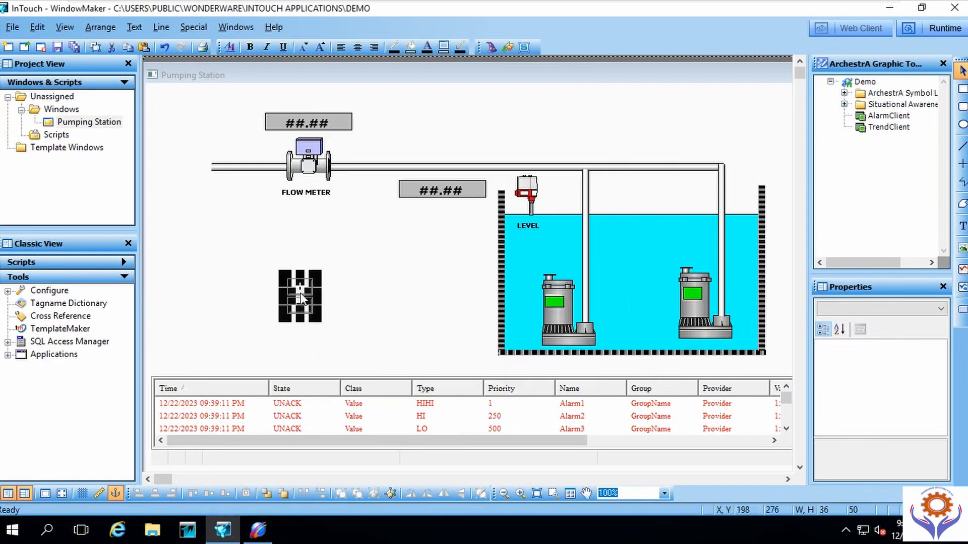
key(Delete)
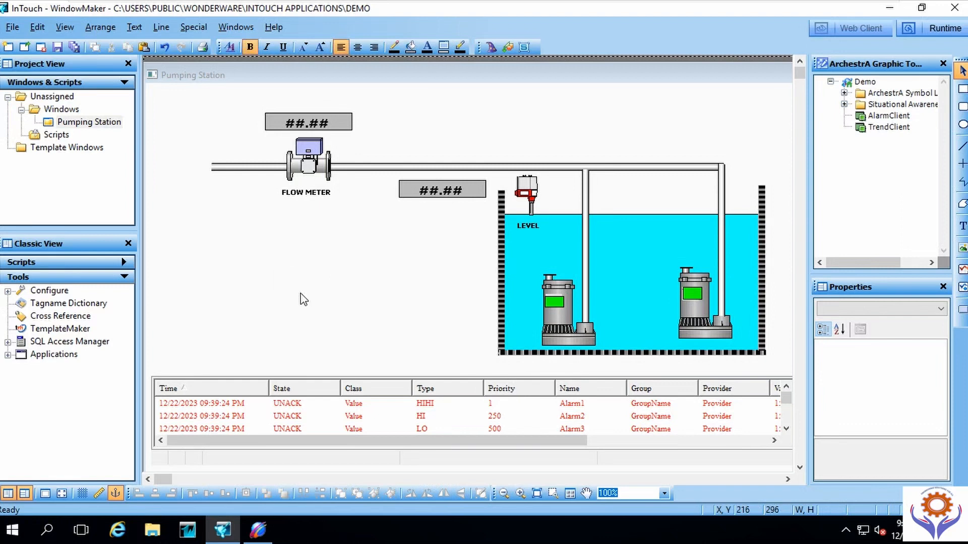
Step: Insert a Vertical Slider wizard below the flow meter at X 148, Y 208 and accept its default settings
click(491, 48)
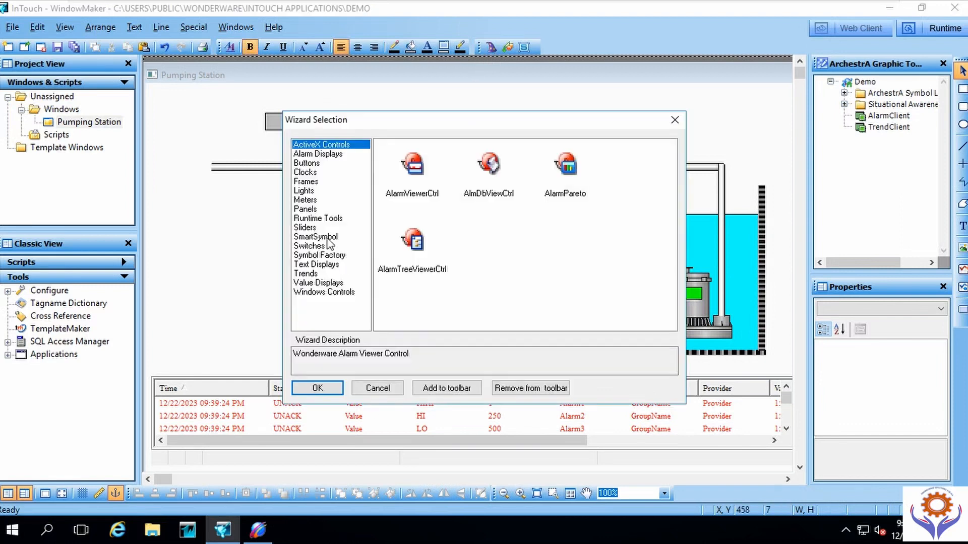
click(305, 228)
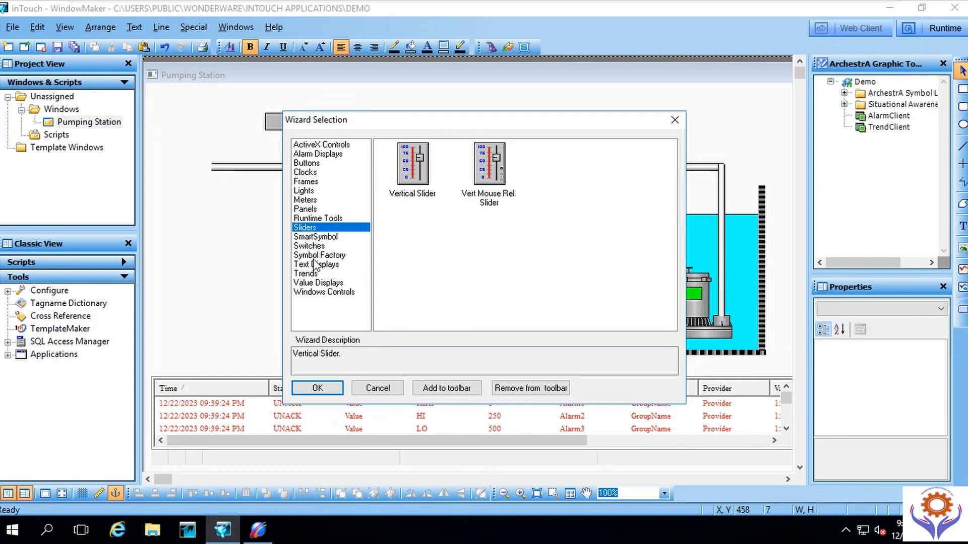
double_click(413, 163)
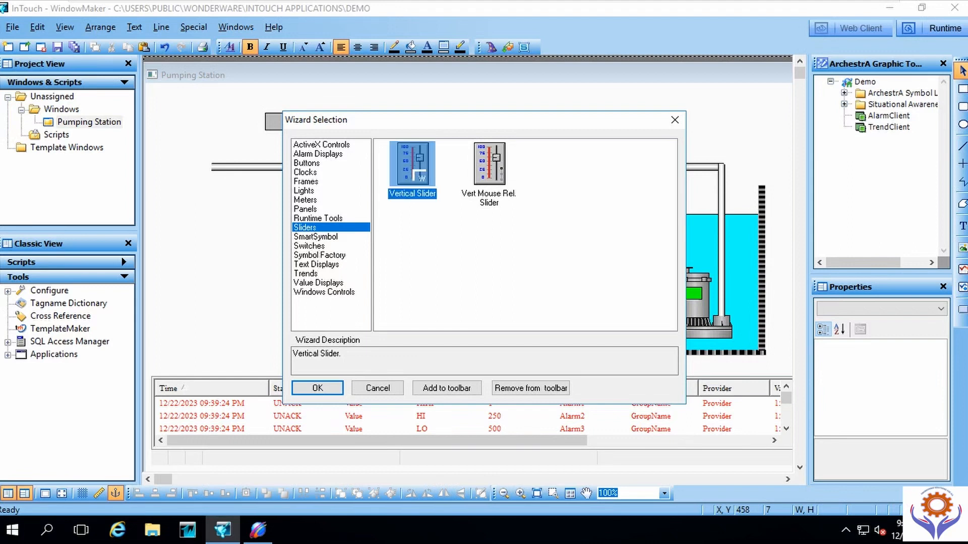
click(253, 248)
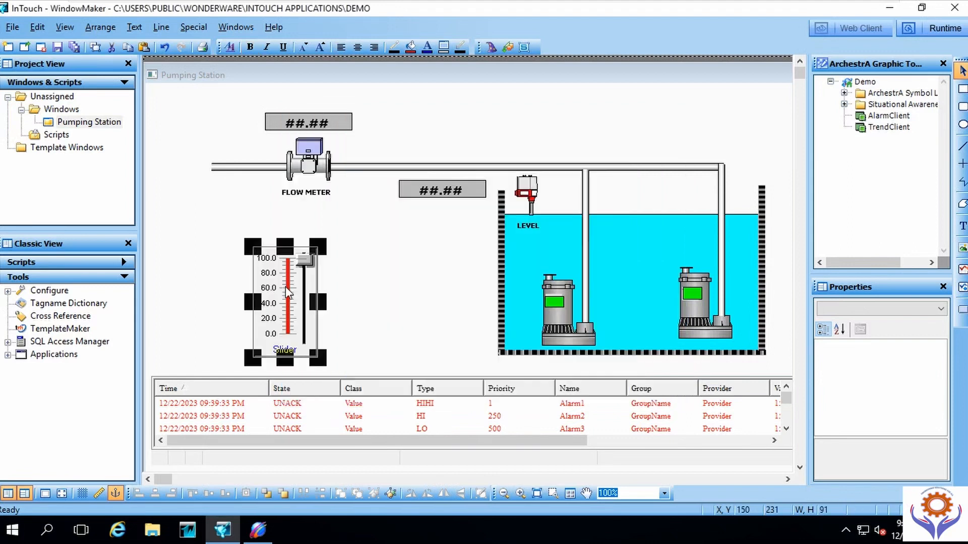
drag(286, 286, 283, 270)
double_click(293, 268)
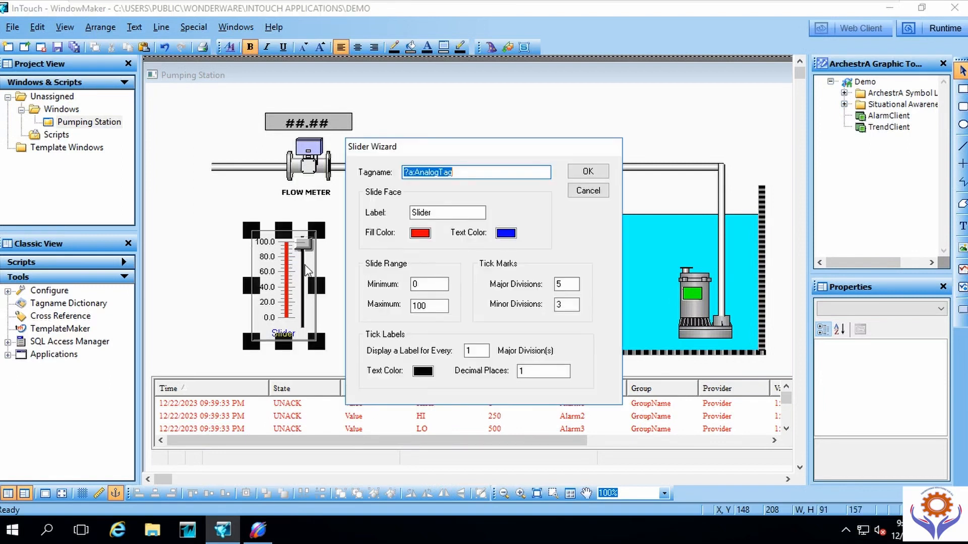
click(586, 176)
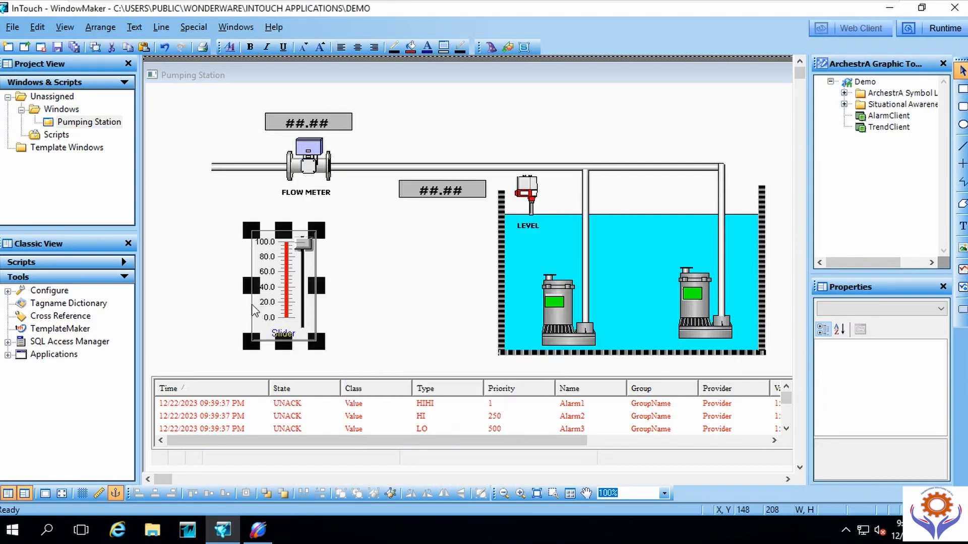
Step: Review the slider's wizard settings for tagname, label, range and tick marks, leaving them as they are
right_click(277, 297)
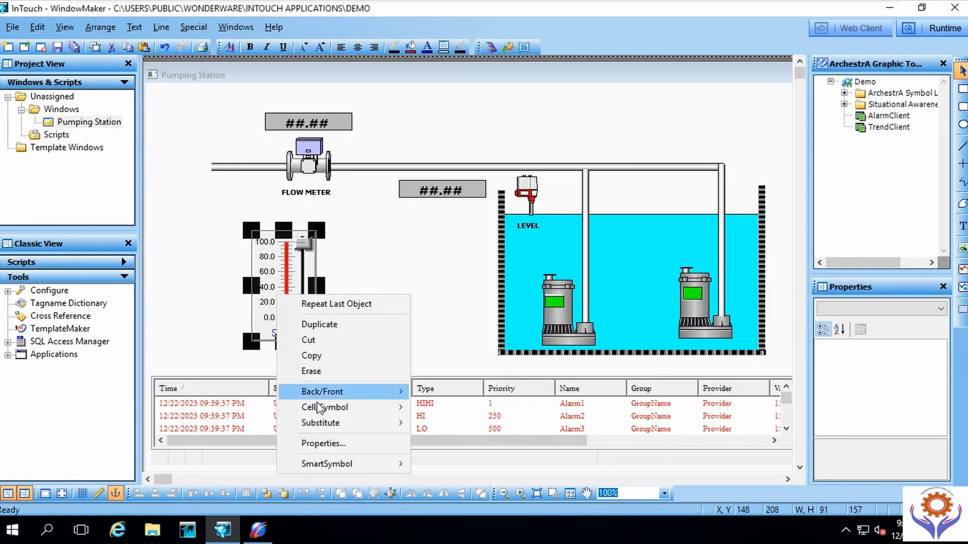
click(330, 444)
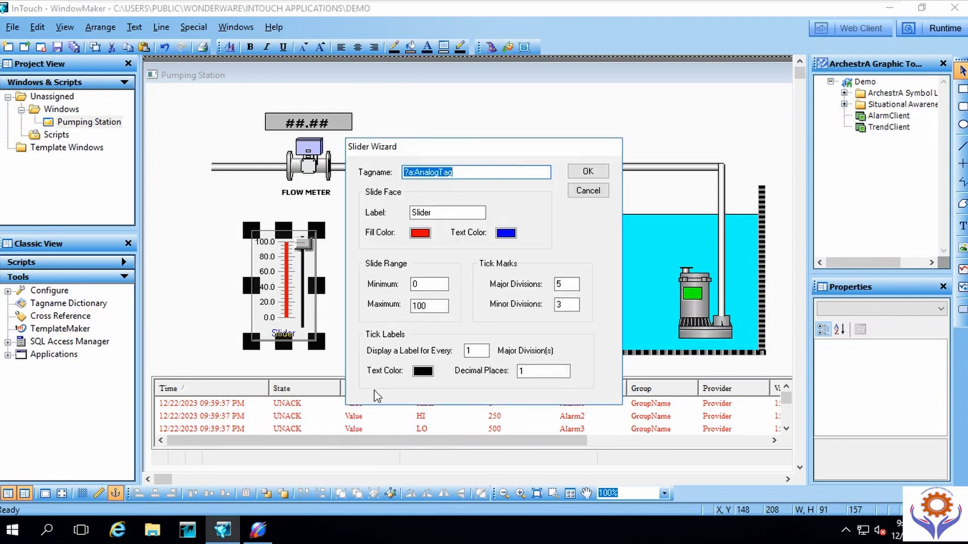
click(586, 191)
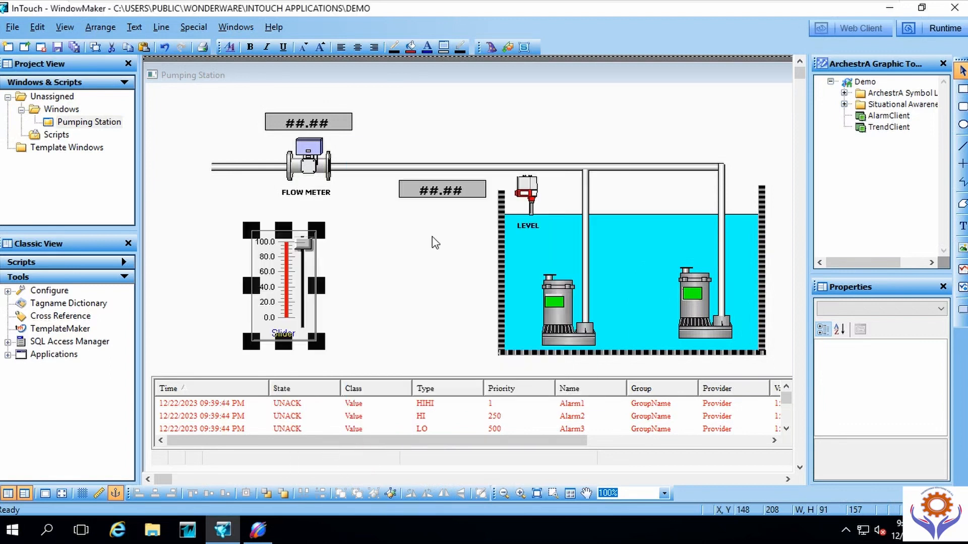
Step: Break the slider's cell into its separate component objects and clear the selection
right_click(281, 289)
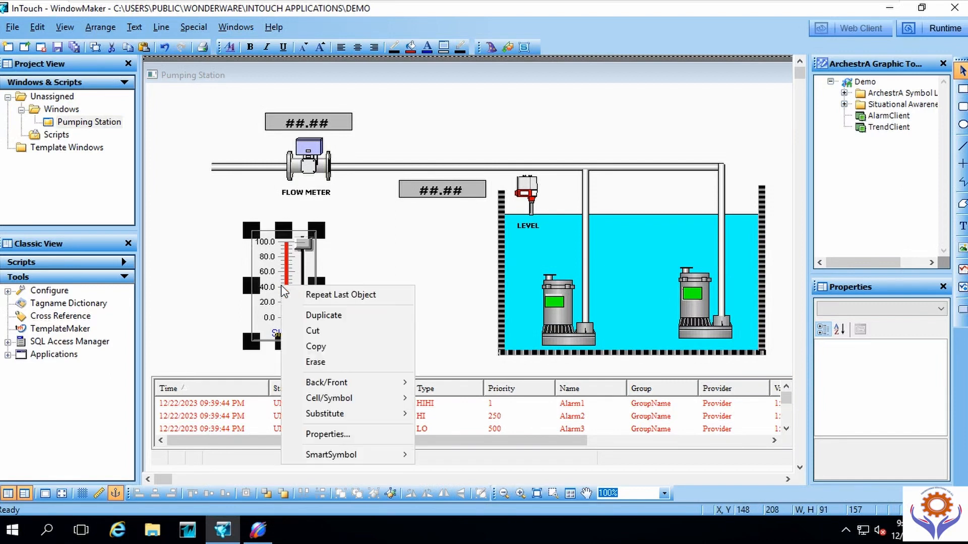
mouse_move(318, 455)
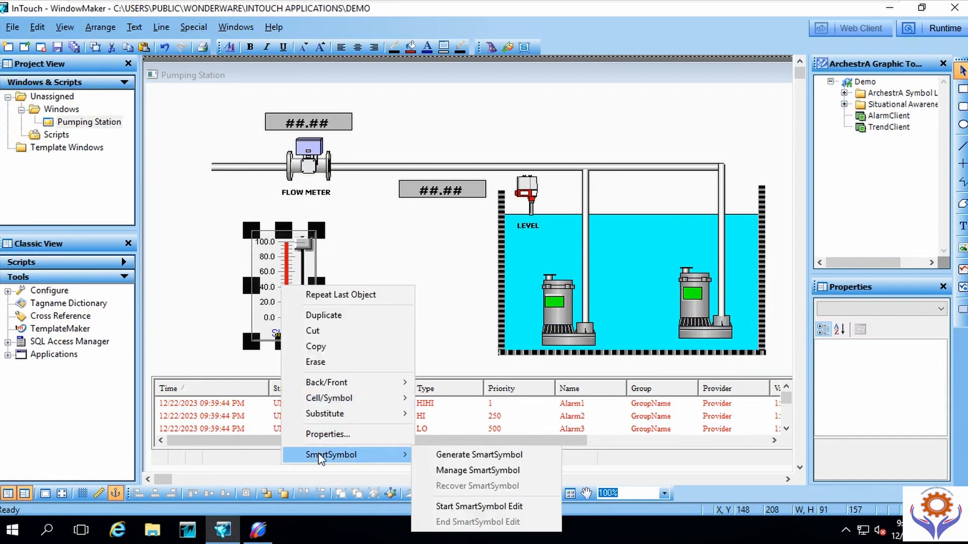
mouse_move(334, 421)
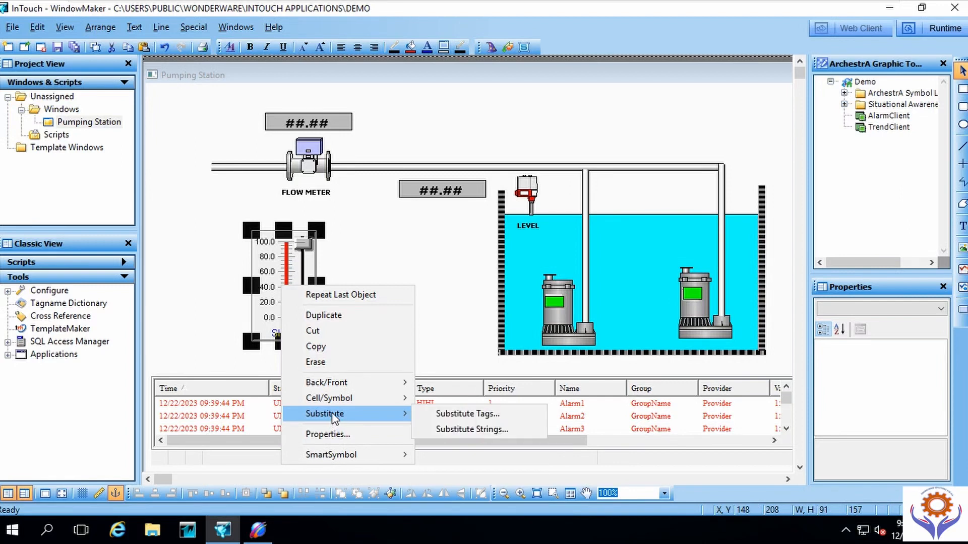
click(300, 253)
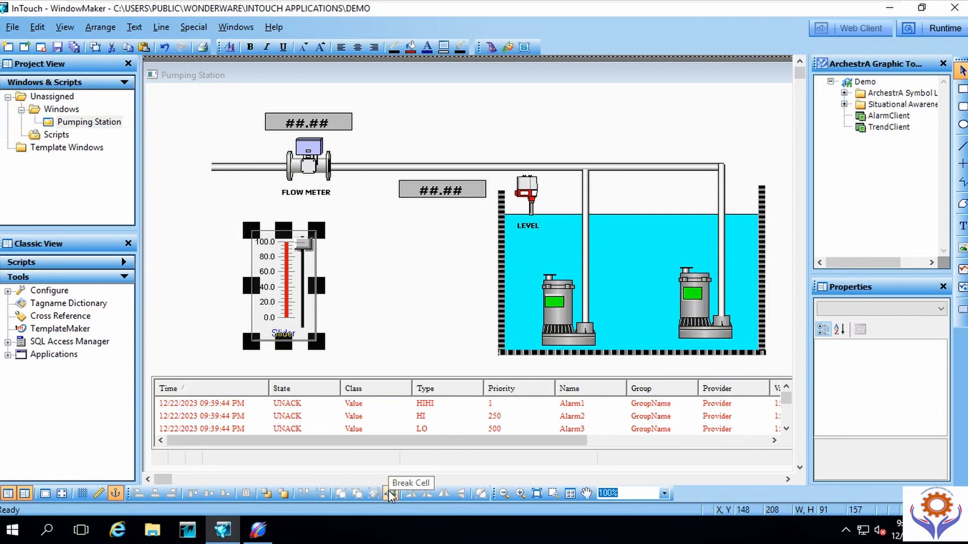
click(391, 494)
click(372, 315)
Step: Examine the vertical slider link and the other animation links of the slider's handle bitmap without changing them
click(305, 244)
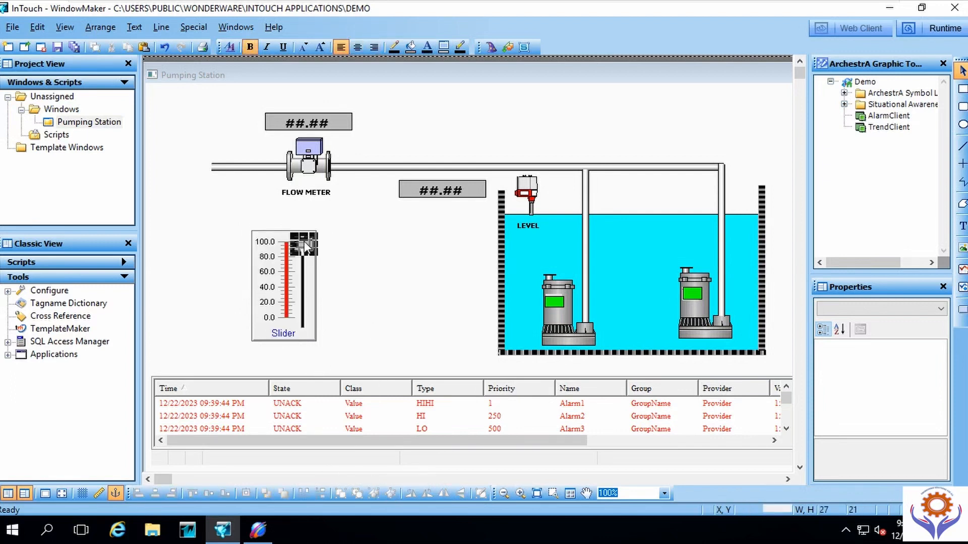
double_click(305, 244)
click(348, 261)
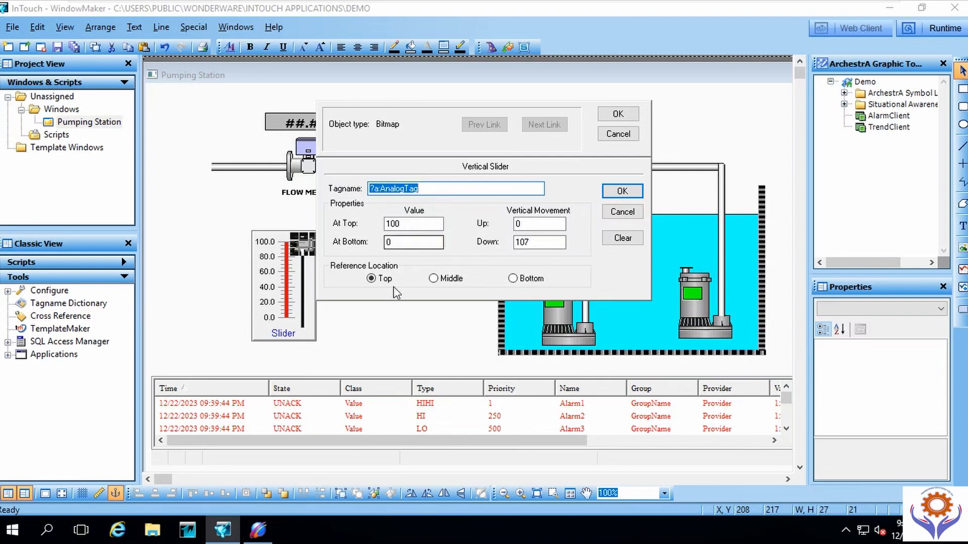
click(612, 208)
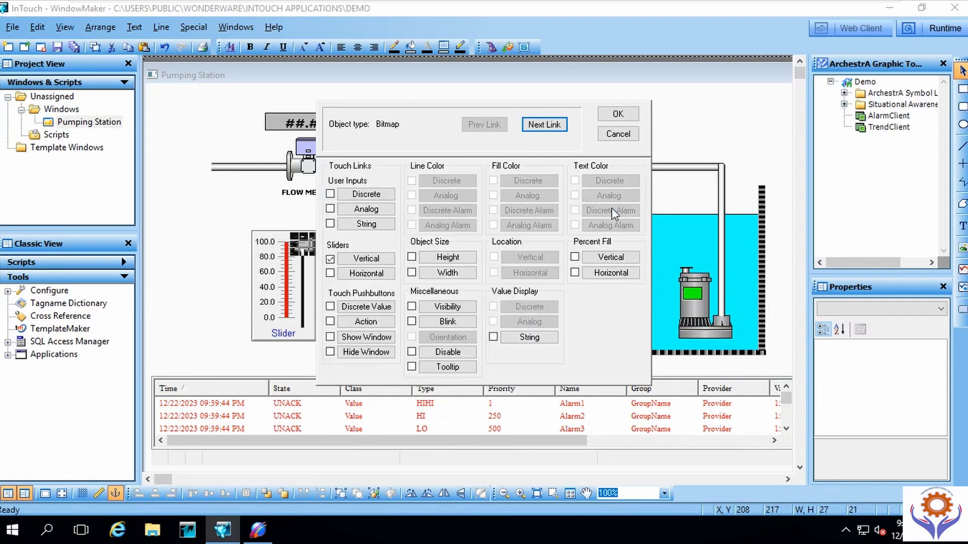
click(618, 134)
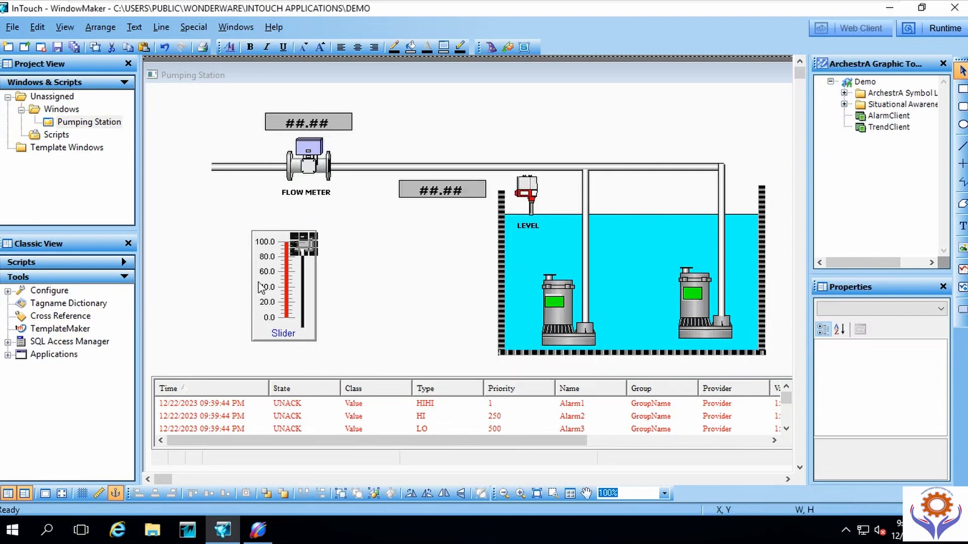
double_click(306, 252)
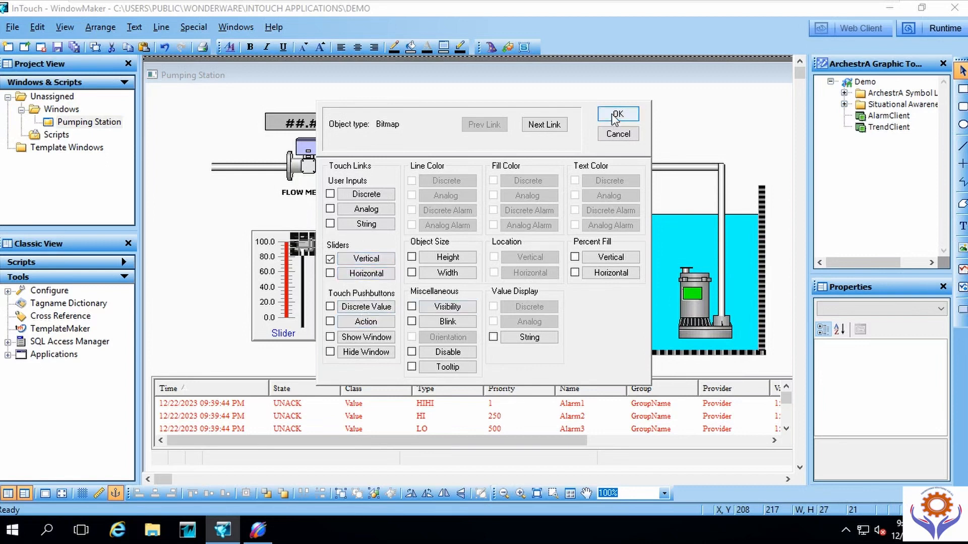
click(616, 135)
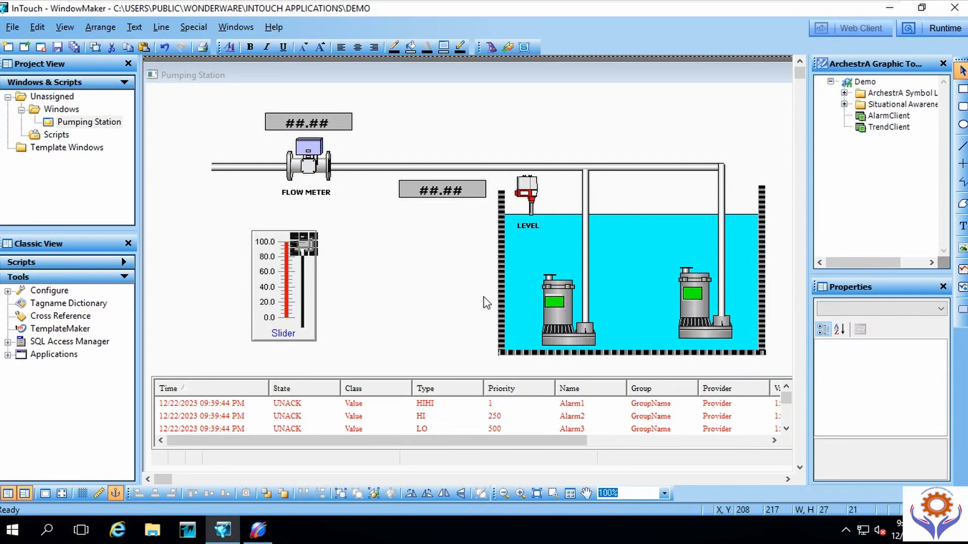
Step: Give the first pump's green indicator rectangle a discrete fill color link driven by the tag PUMP1_RUN
double_click(557, 298)
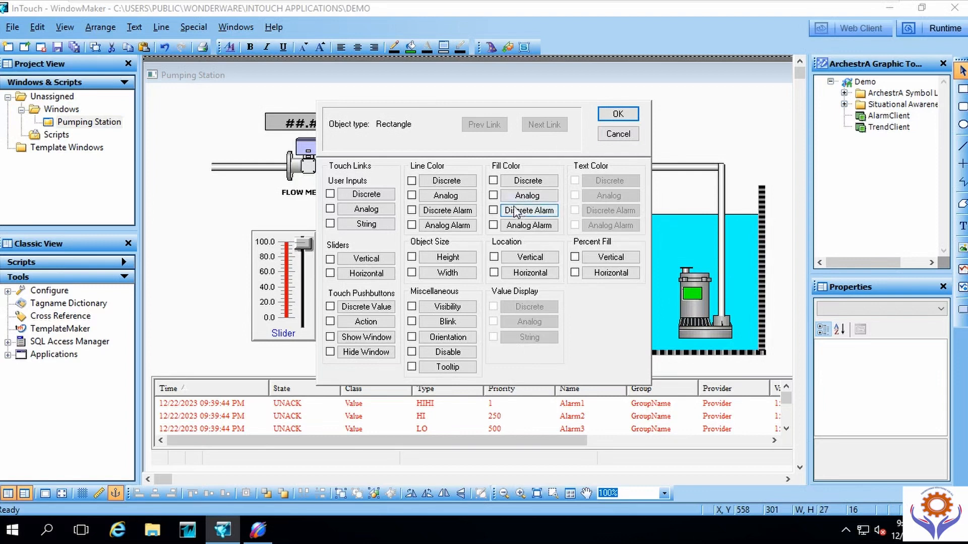
click(493, 181)
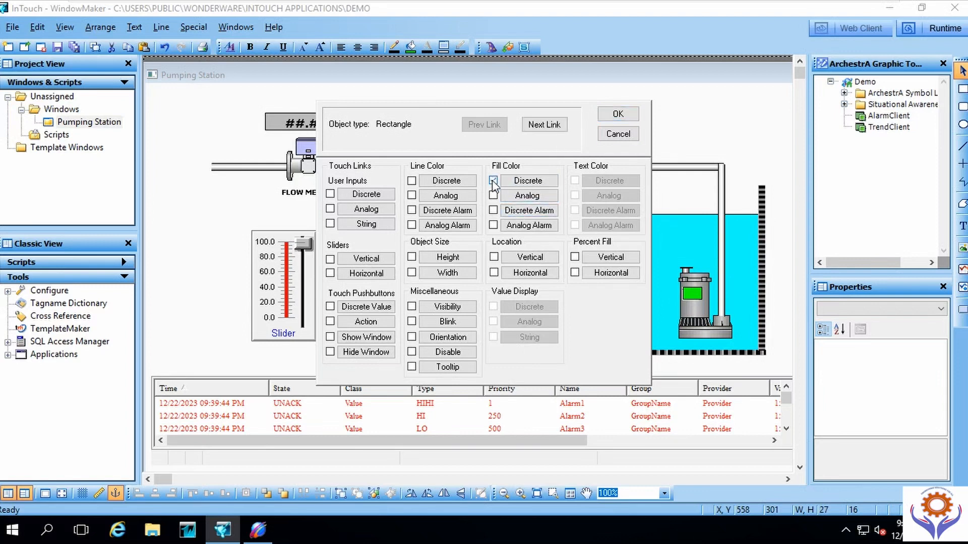
click(549, 180)
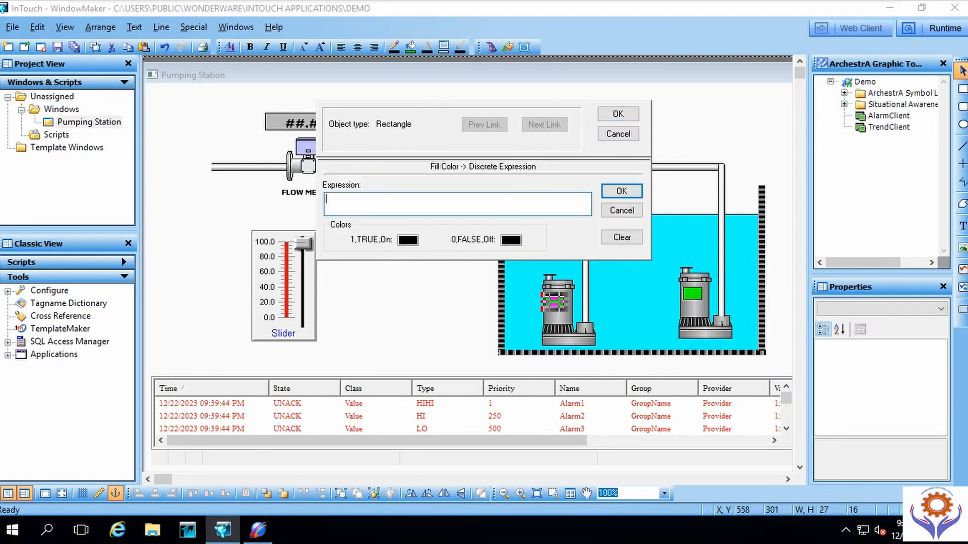
double_click(364, 207)
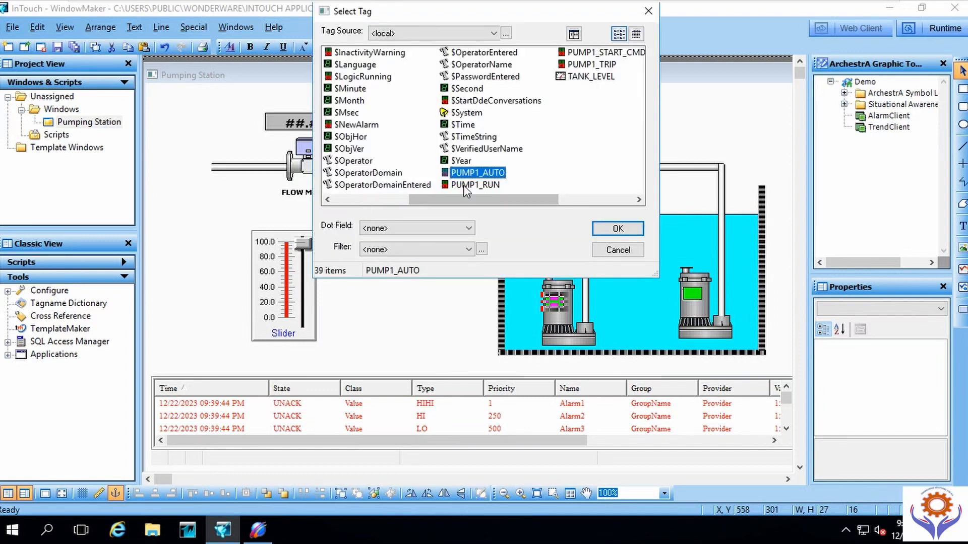
double_click(477, 186)
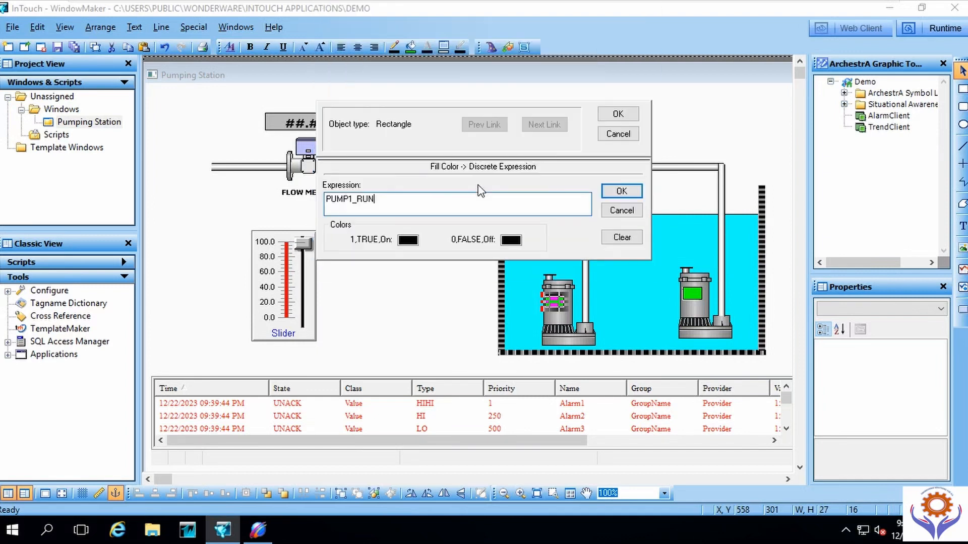
Step: Set the PUMP1_RUN fill colors to green for on and red for off, and accept the link
click(409, 242)
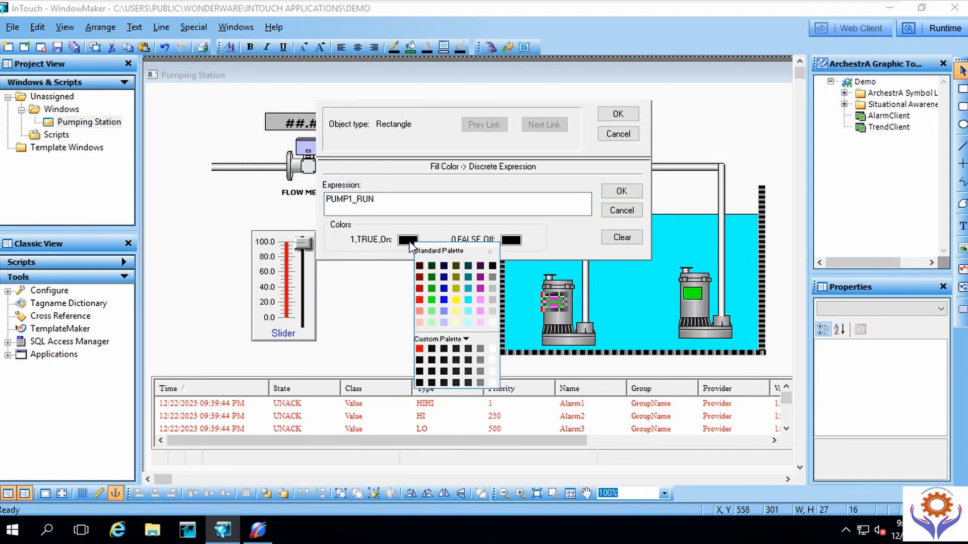
click(432, 289)
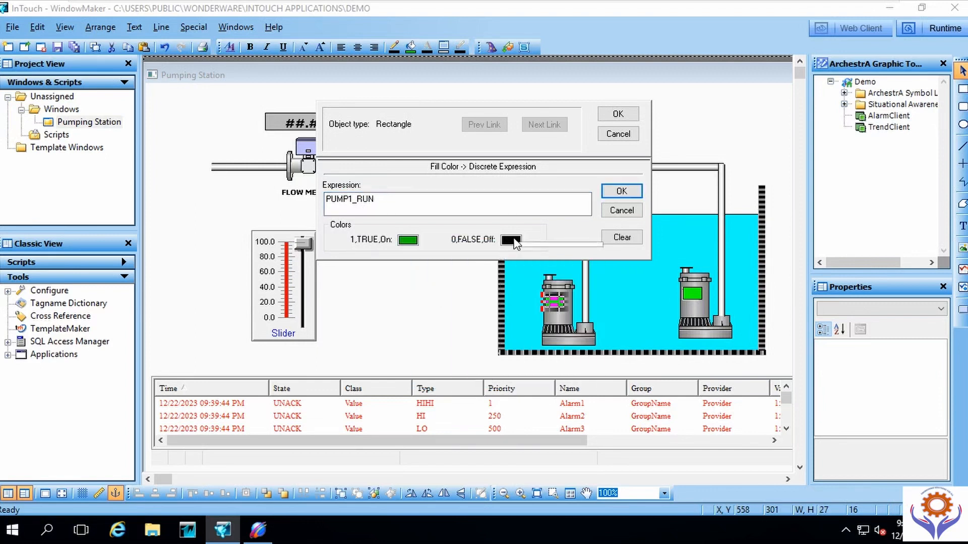
click(512, 241)
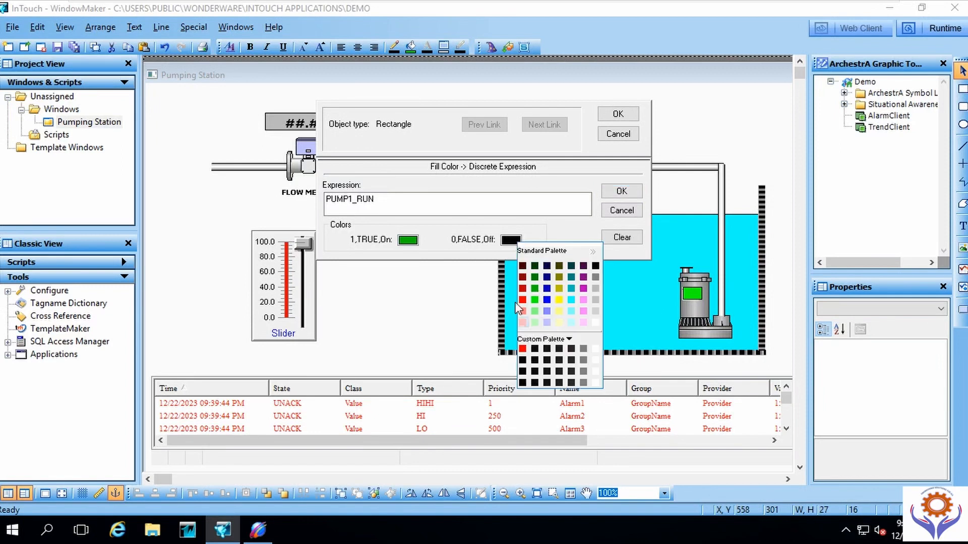
click(523, 347)
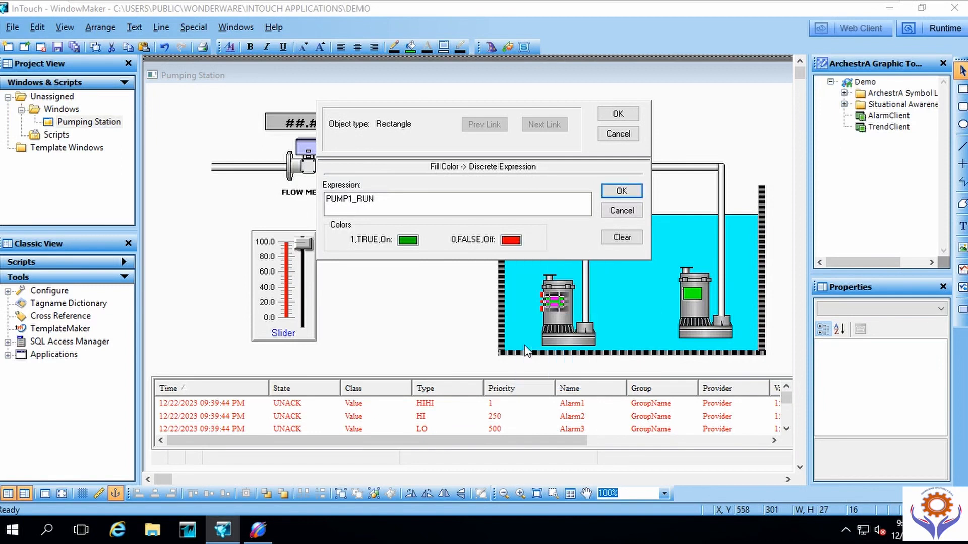
click(637, 192)
click(618, 114)
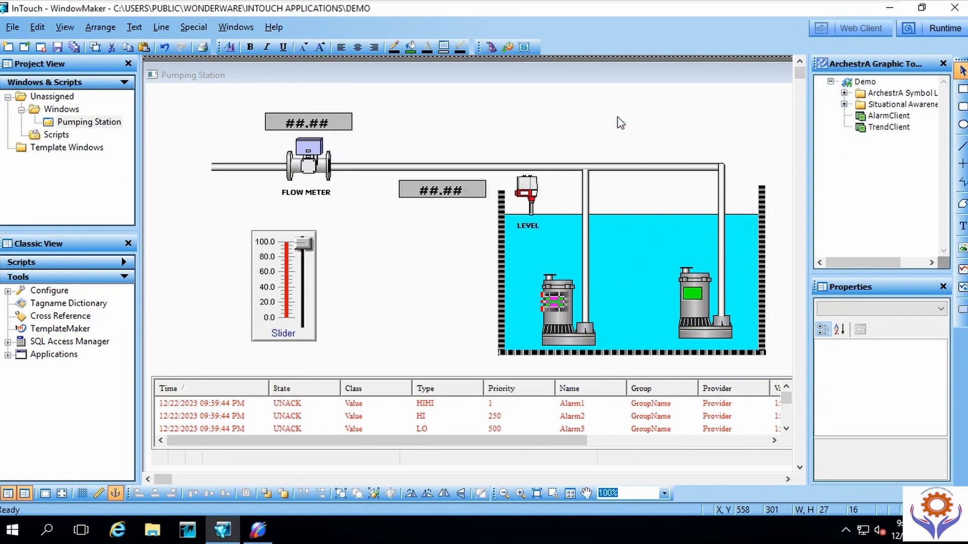
Step: Give the second pump's indicator rectangle a discrete fill color link with the expression PUMP2_RUN
double_click(690, 293)
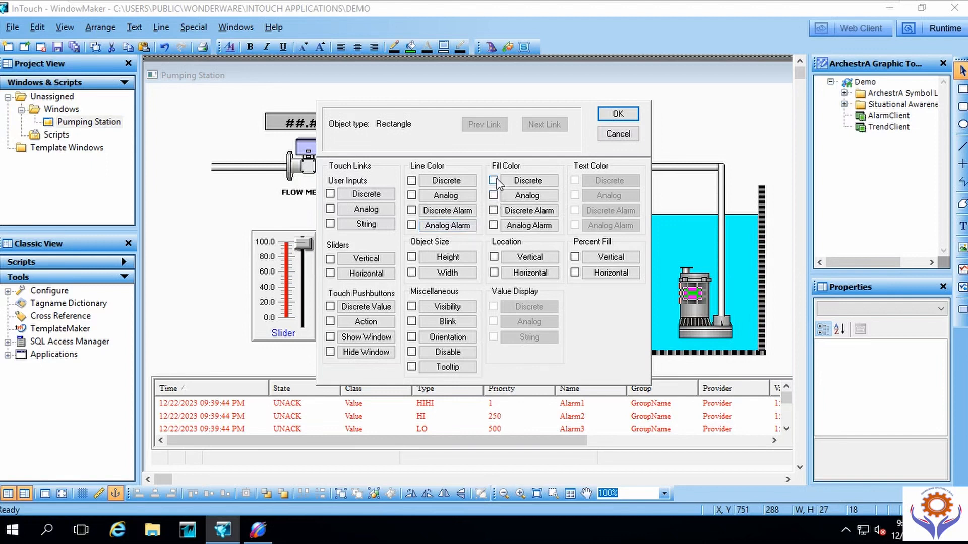
click(525, 181)
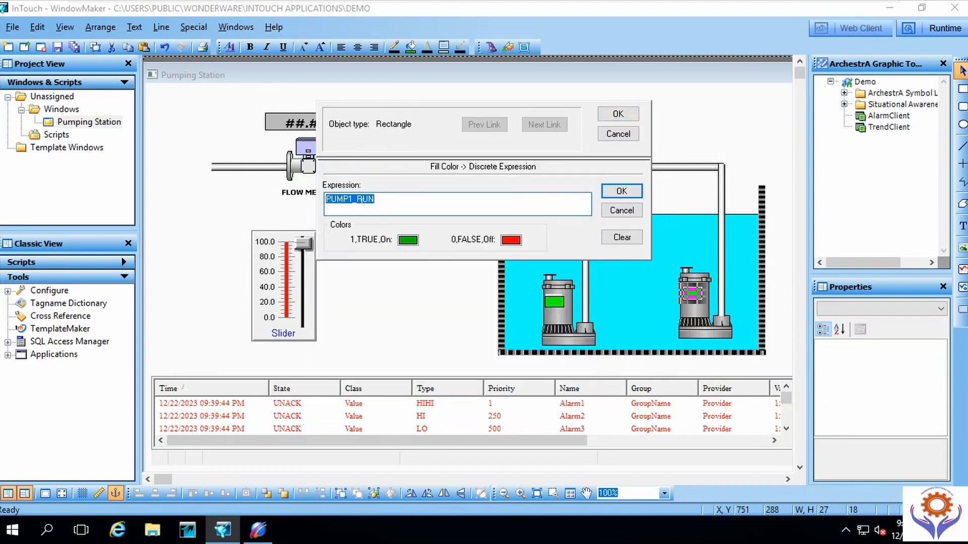
click(353, 199)
key(BackSpace)
text(2)
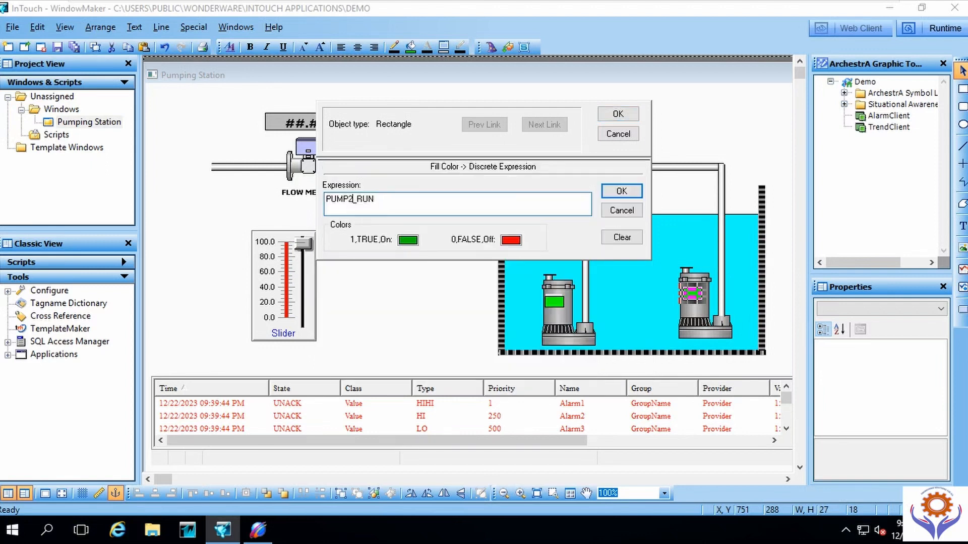
click(620, 192)
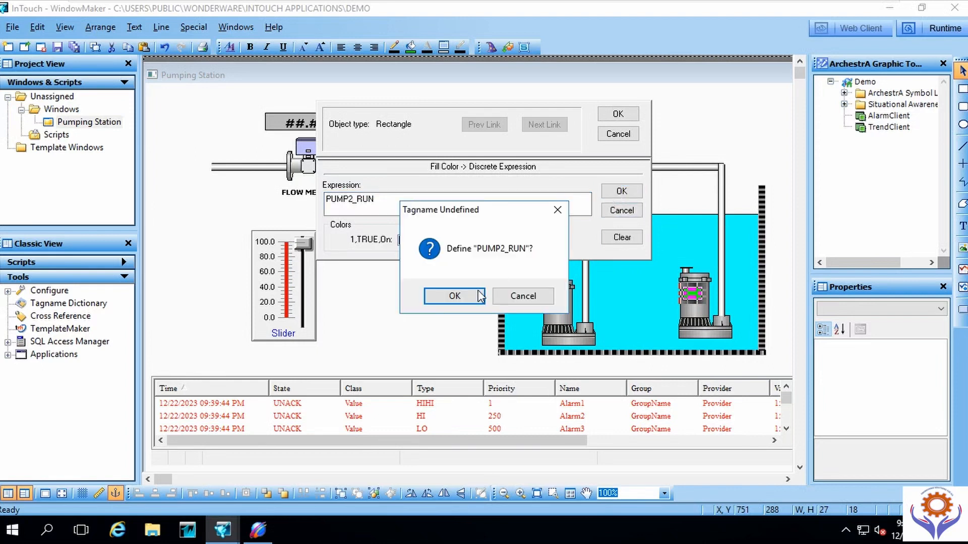
Step: Define the tag PUMP2_RUN as a read-only I/O Discrete and save it in the tagname dictionary
click(455, 296)
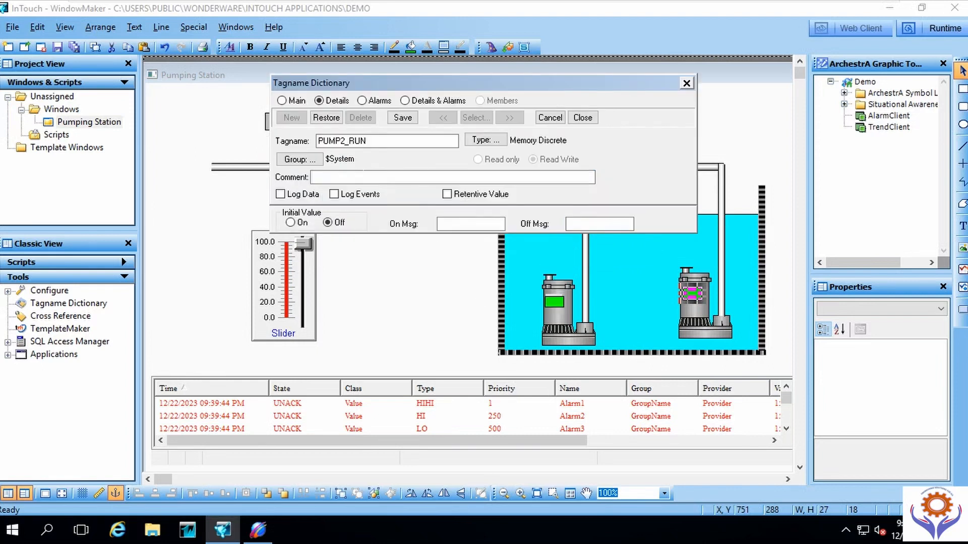
click(492, 140)
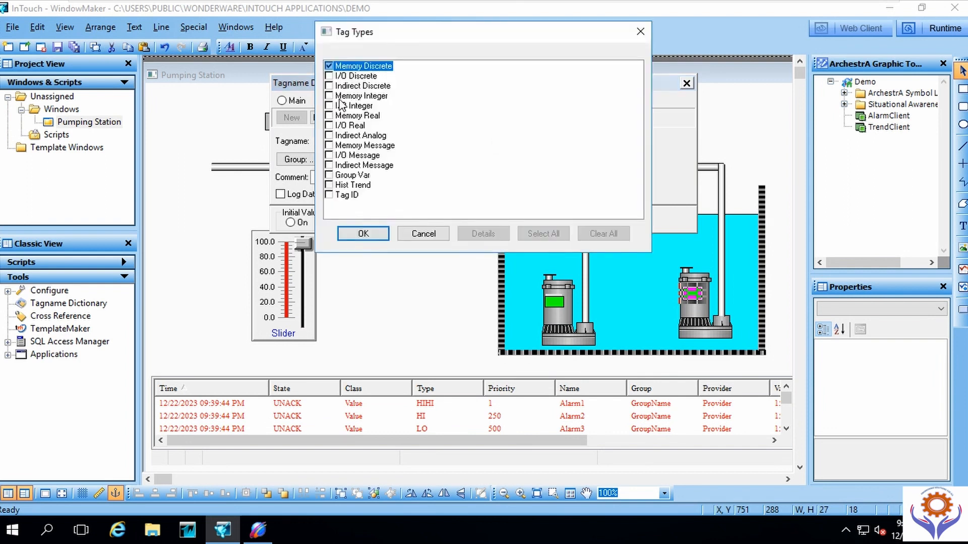
click(335, 77)
click(363, 234)
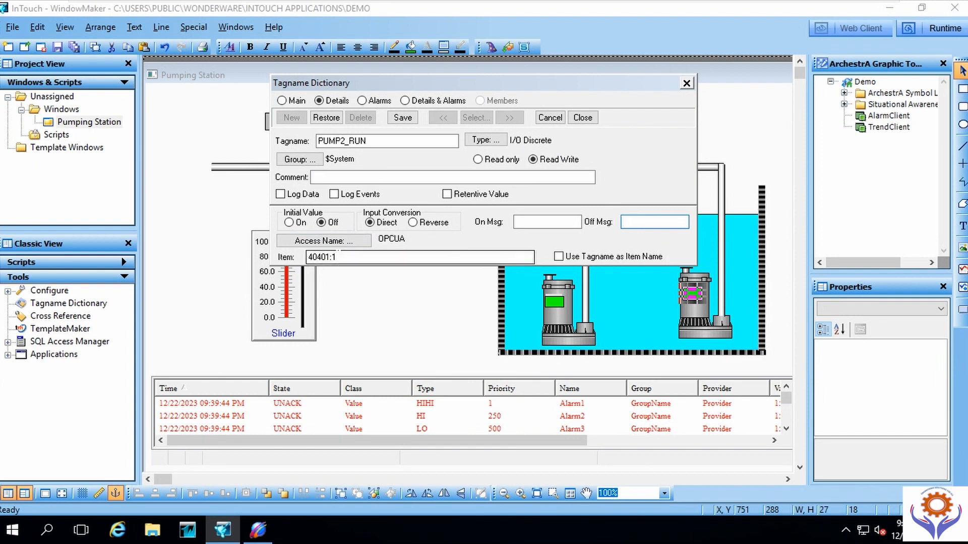
click(498, 160)
click(396, 118)
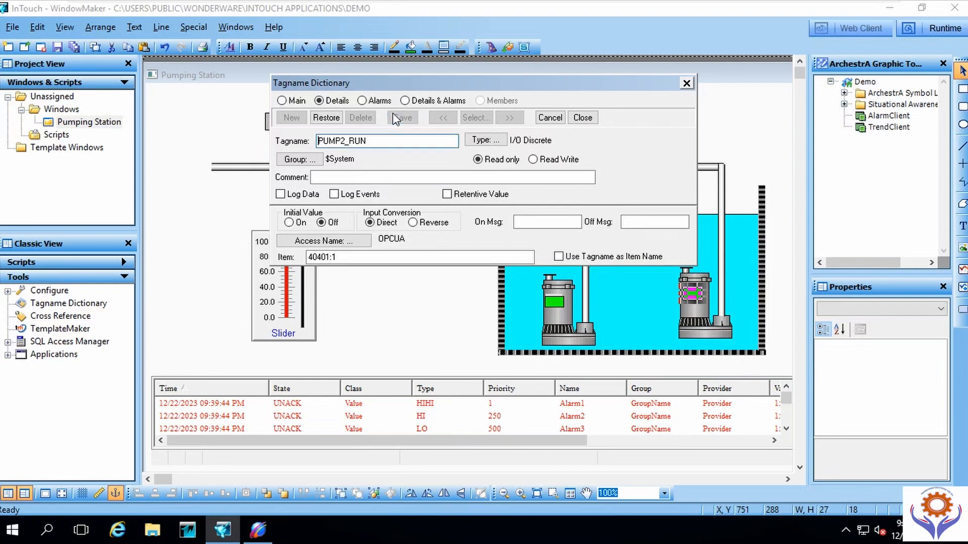
click(582, 118)
Step: Accept the PUMP2_RUN fill color link for the second pump's indicator and clear the selection
click(625, 191)
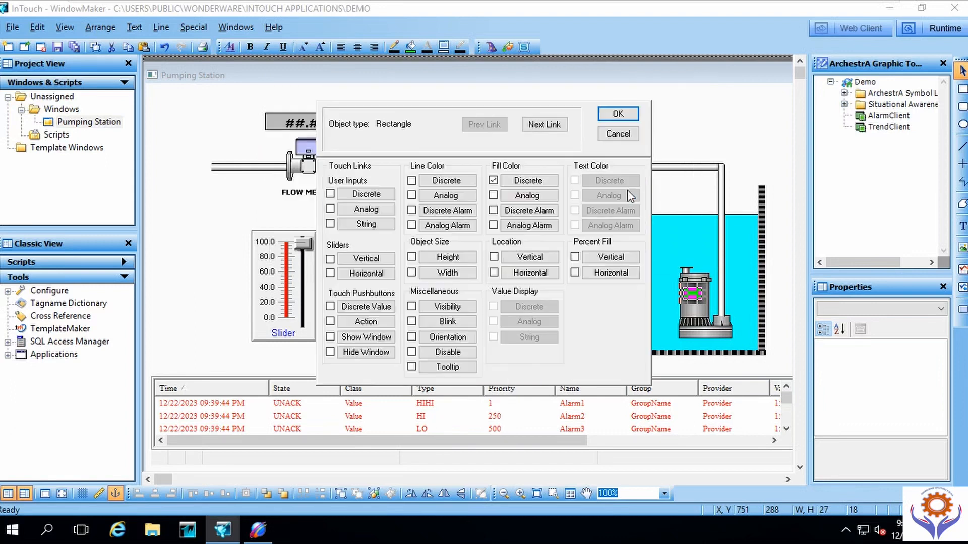
click(617, 116)
click(417, 355)
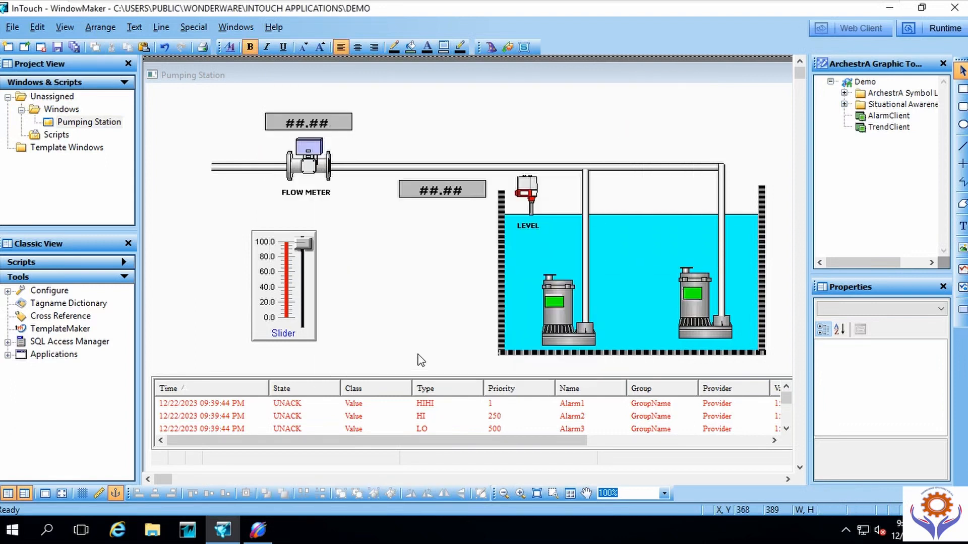
click(428, 196)
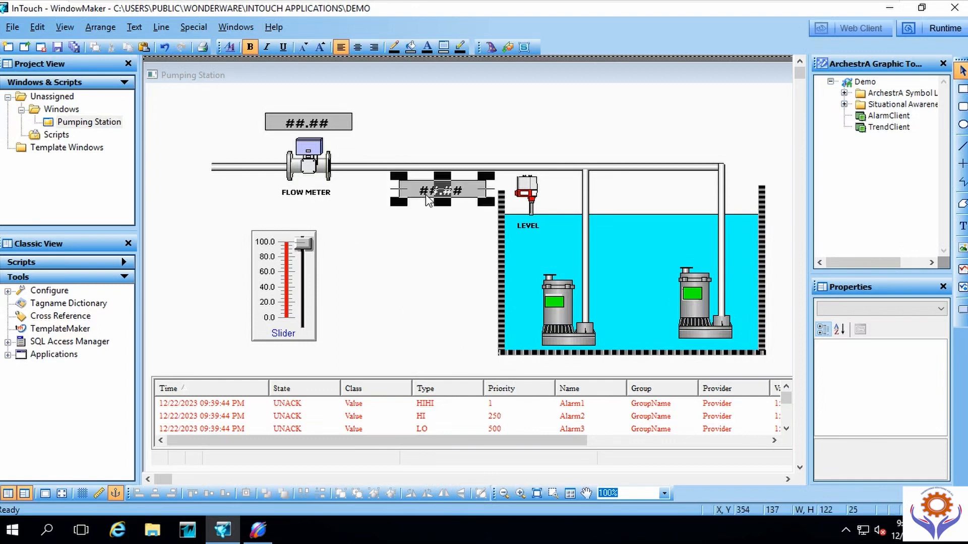
key(ctrl+e)
click(516, 296)
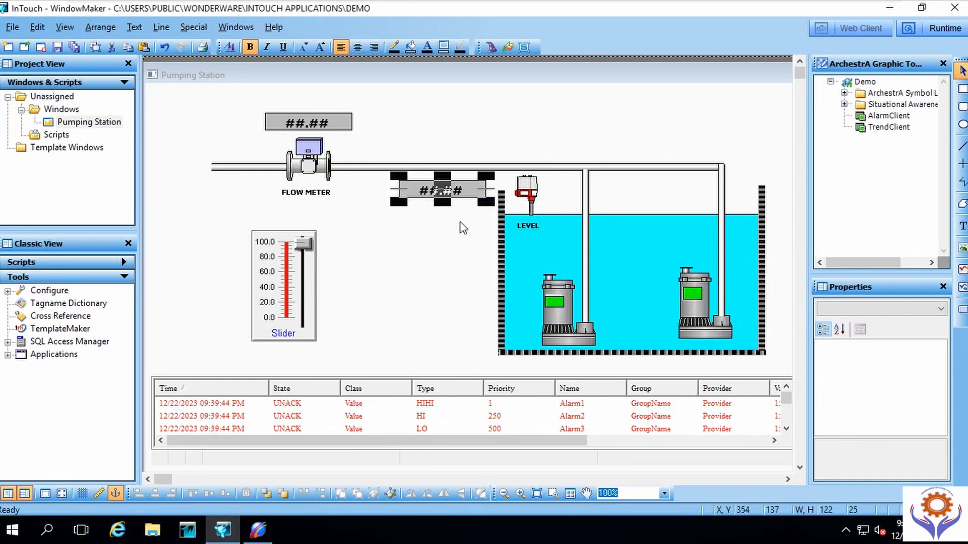
right_click(449, 193)
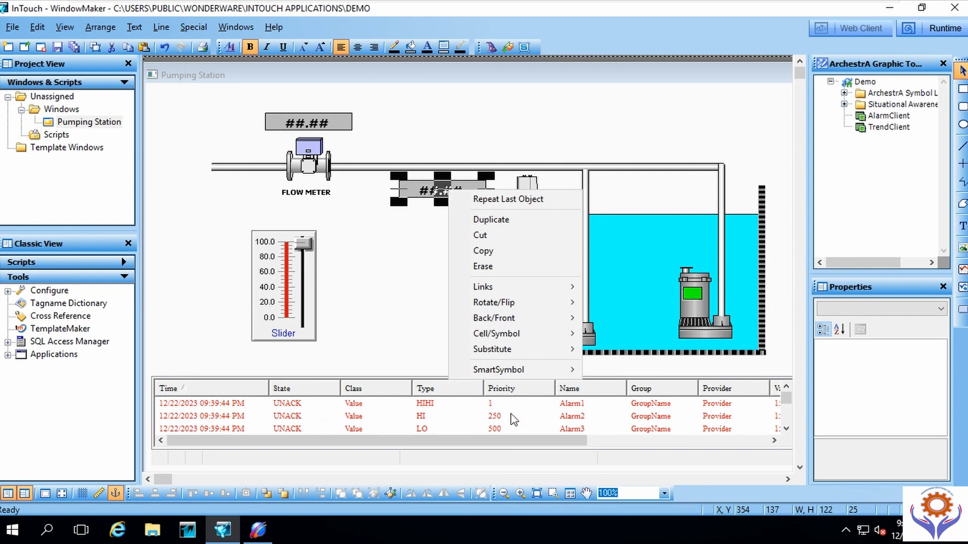
mouse_move(490, 368)
click(386, 308)
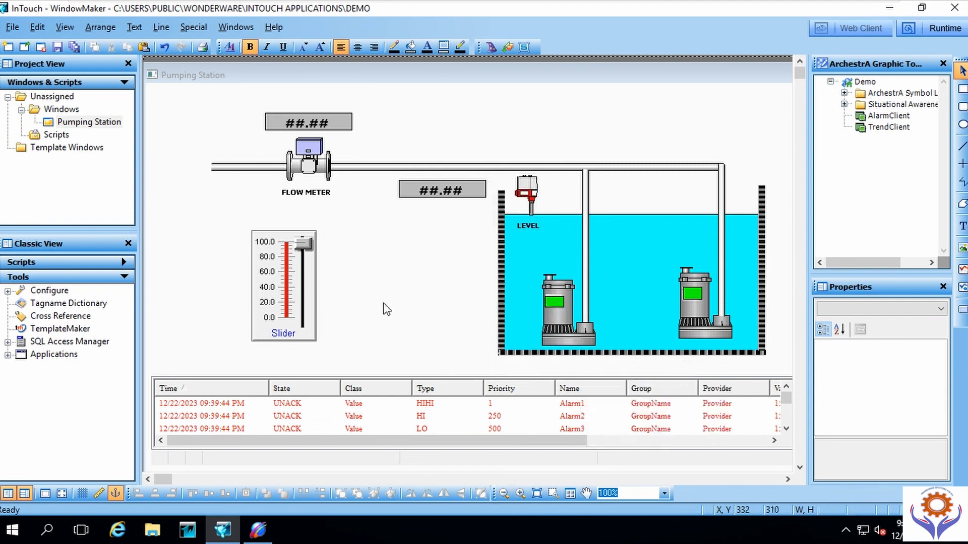
Step: Break apart the readout beside the level sensor and start an analog value display link on its ##.## text with Real formatting
click(389, 494)
click(431, 193)
double_click(431, 194)
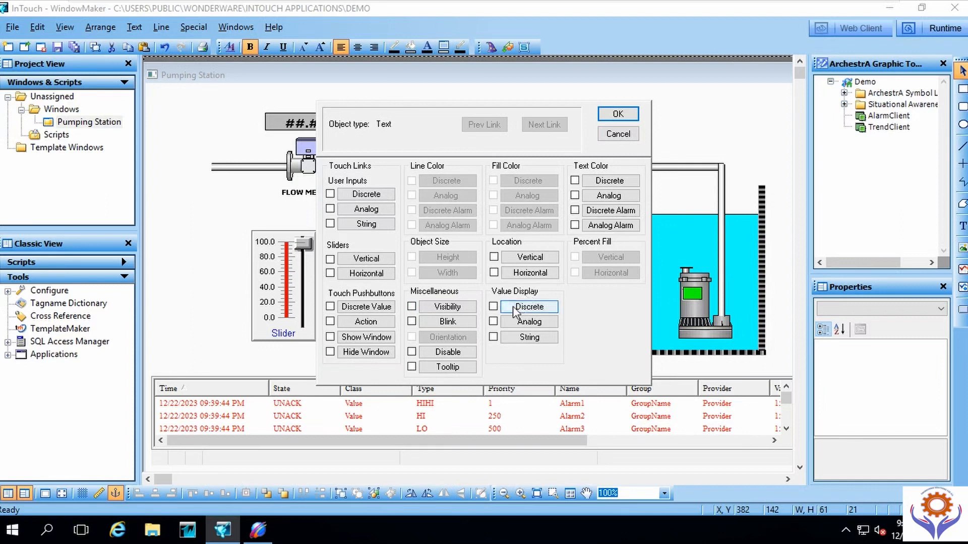
click(518, 322)
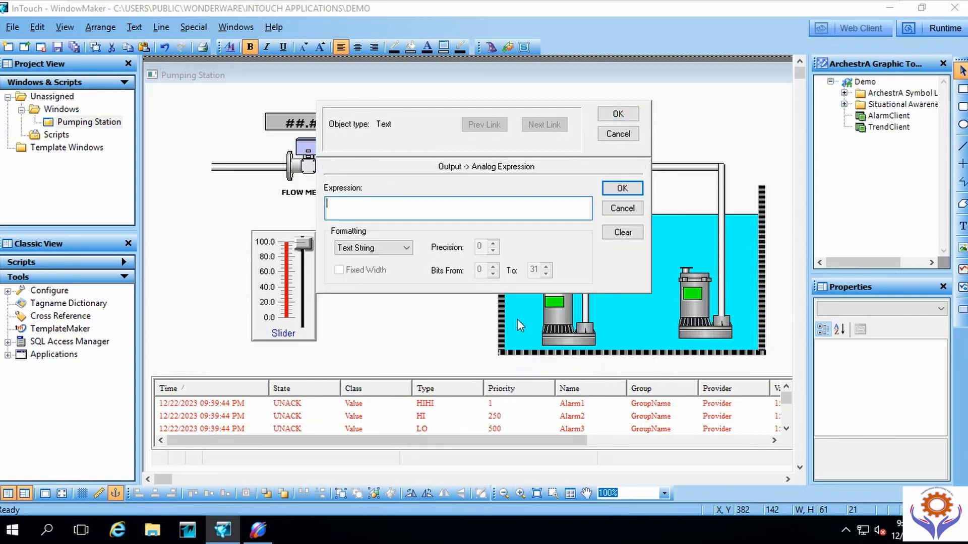
click(402, 248)
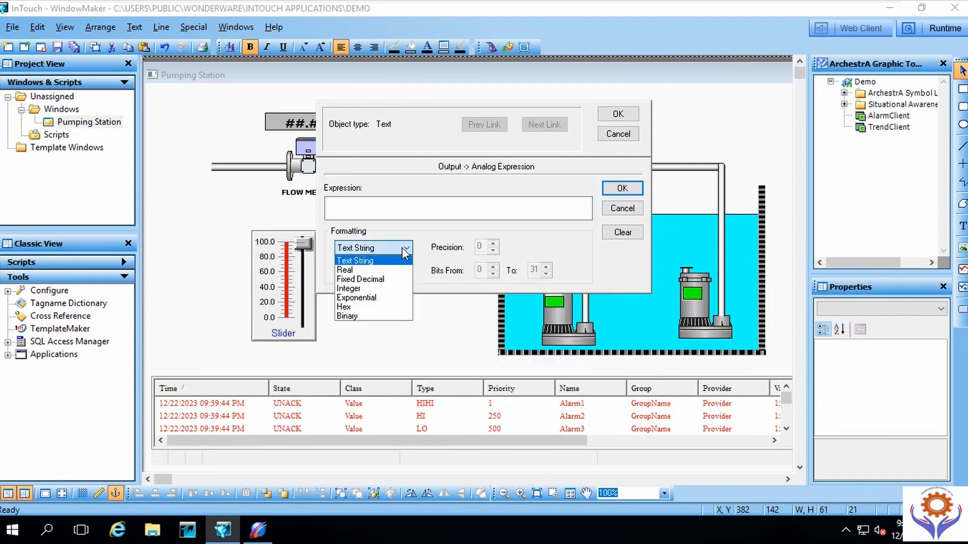
click(351, 272)
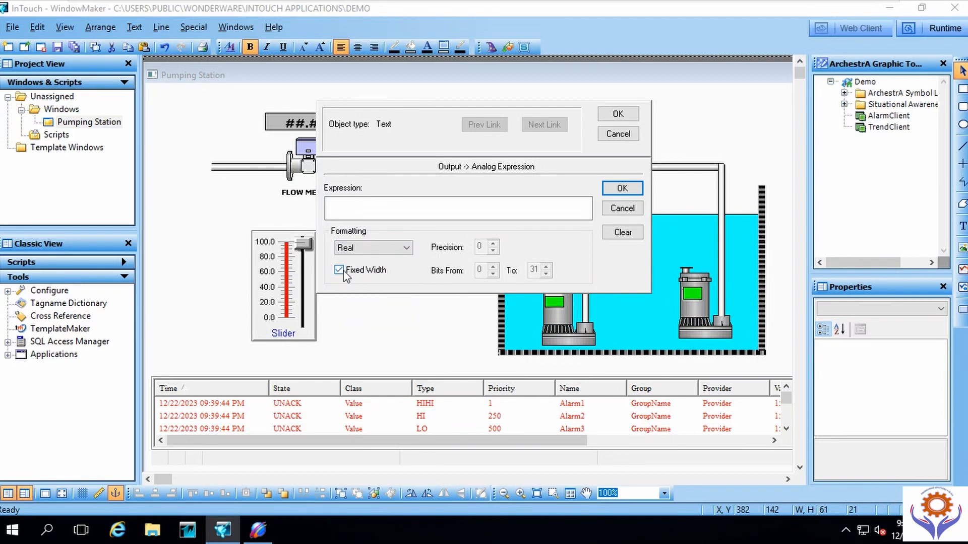
click(406, 248)
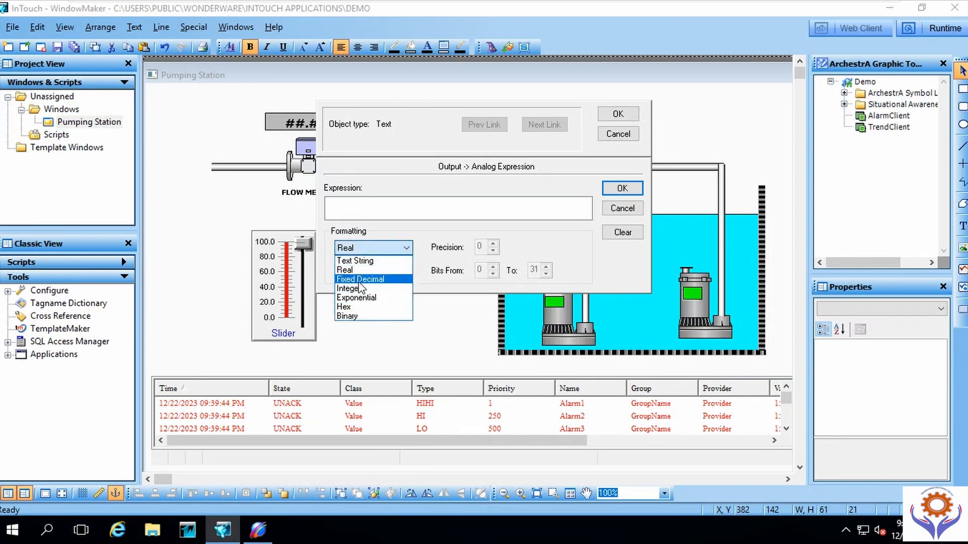
click(357, 271)
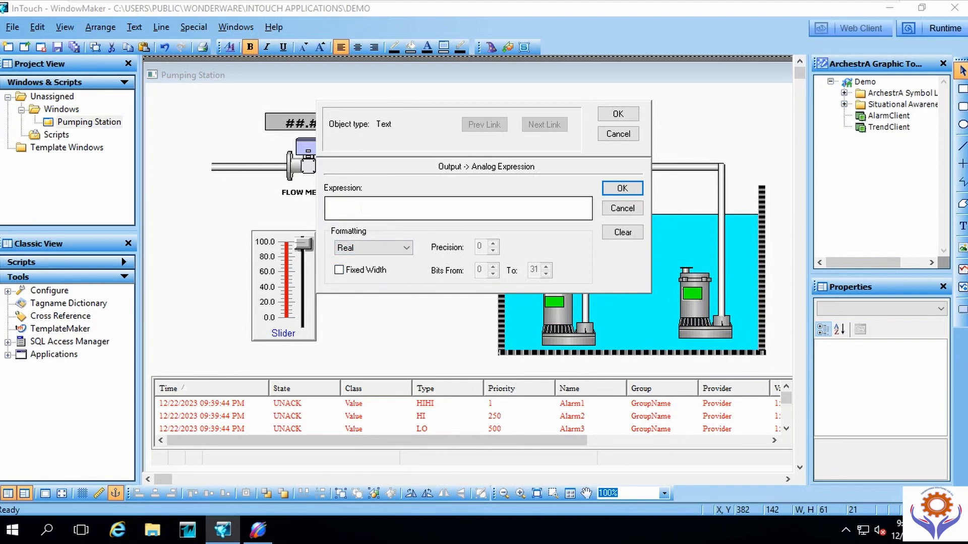
Step: Pick the tag TANK_LEVEL as the level readout's expression and accept the link
double_click(360, 211)
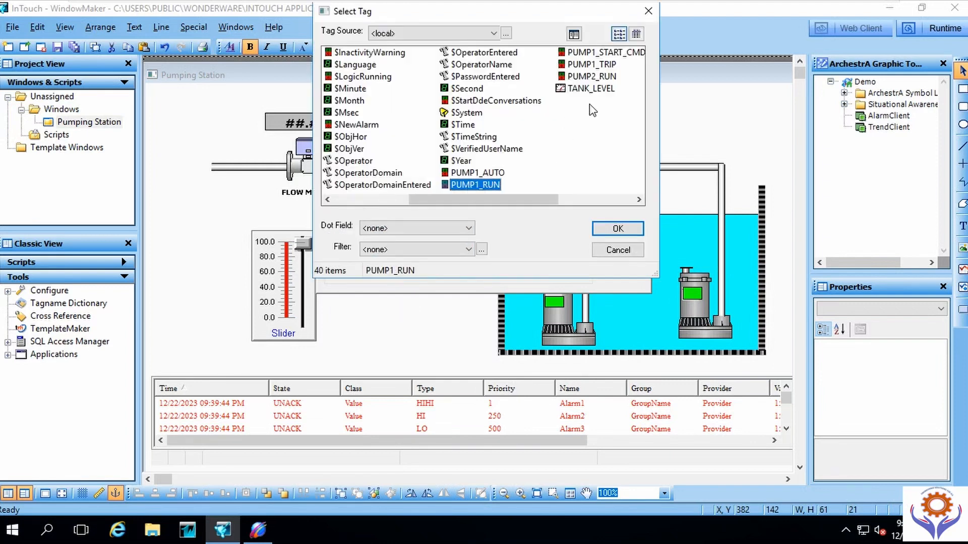
double_click(603, 90)
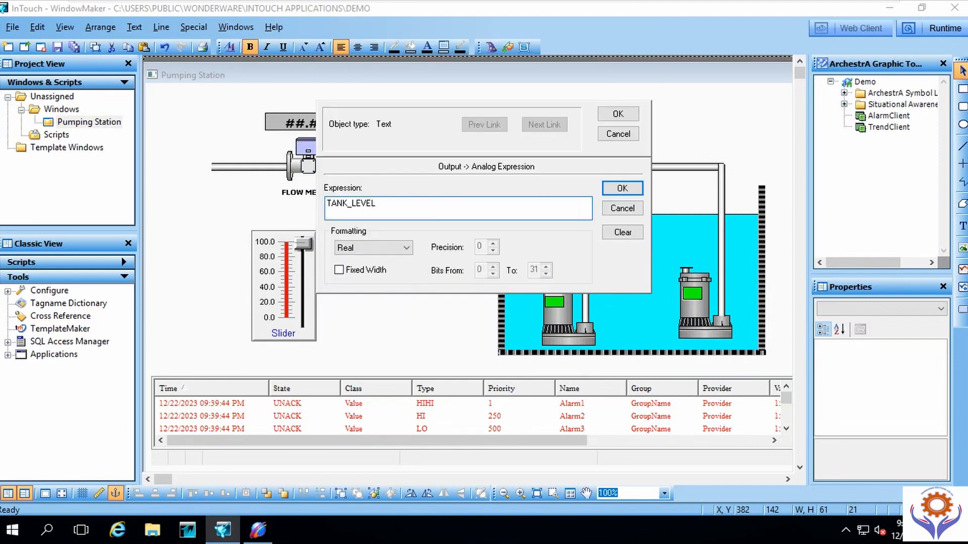
click(622, 188)
click(618, 115)
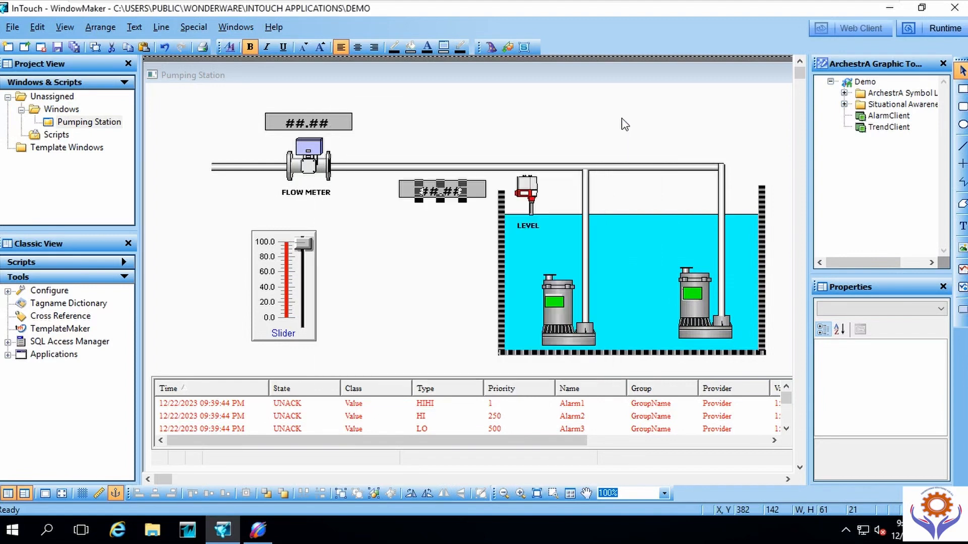
Step: Break apart the flow meter's readout and give its ##.## text an analog value display with the expression DISC_FLOW
click(327, 122)
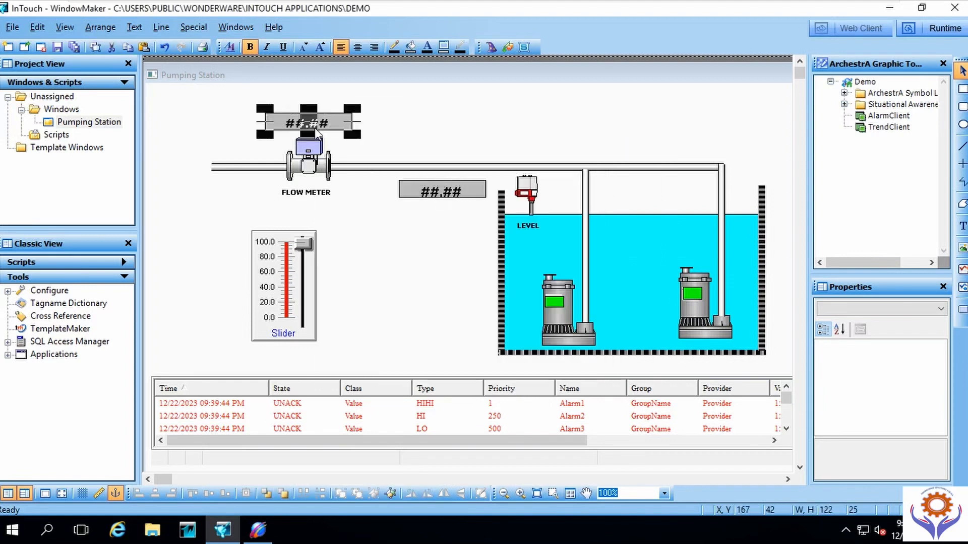
click(390, 494)
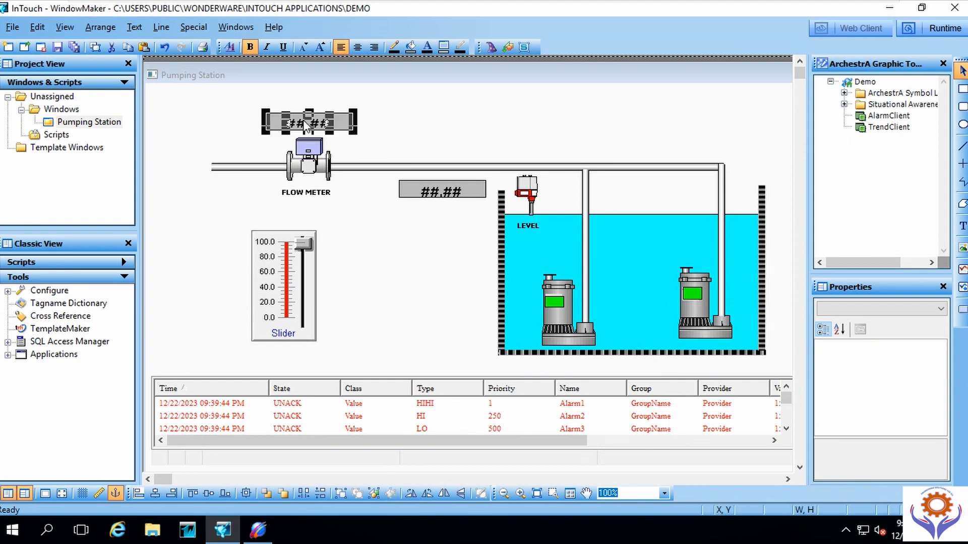
click(386, 121)
double_click(328, 125)
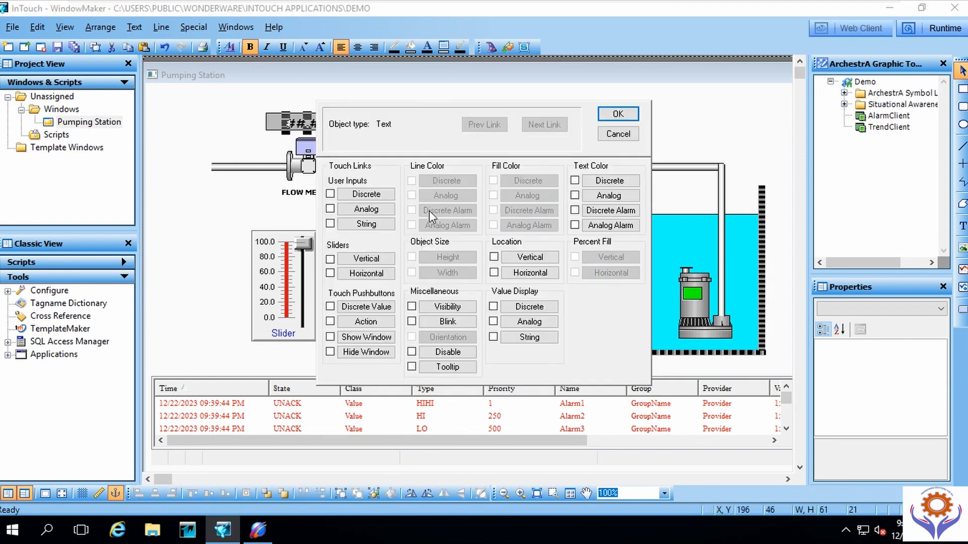
click(519, 322)
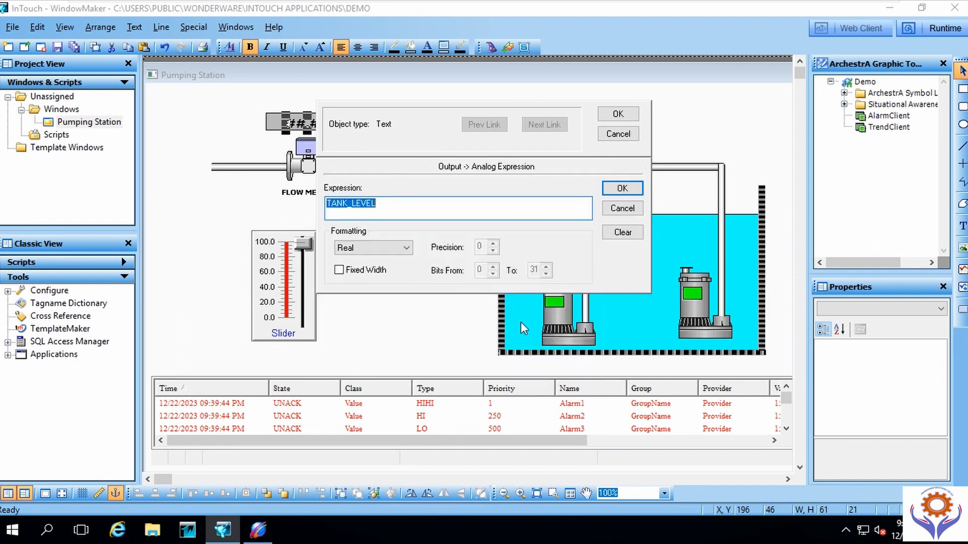
drag(385, 204, 320, 204)
text(d)
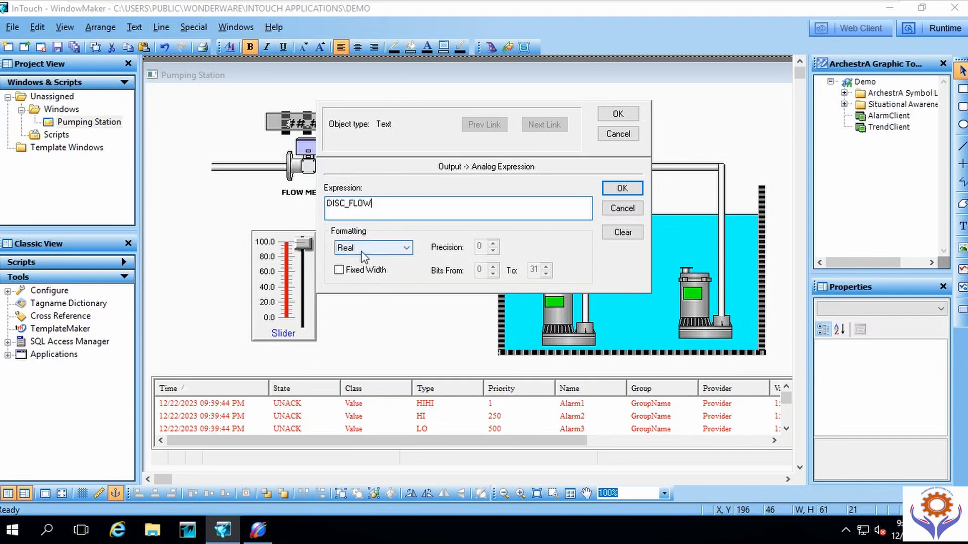
Step: Define the new tag DISC_FLOW in the tagname dictionary, keeping the type Memory Real
click(622, 189)
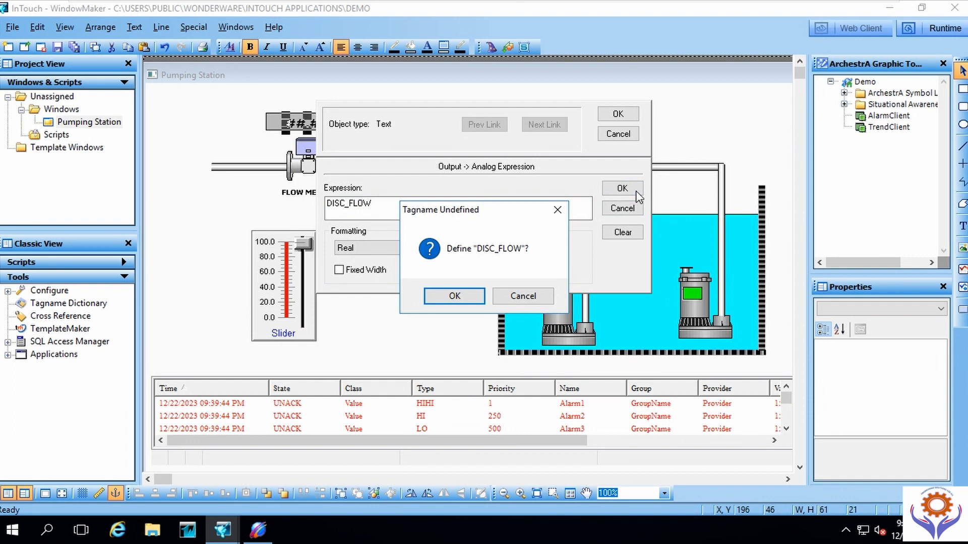
click(466, 297)
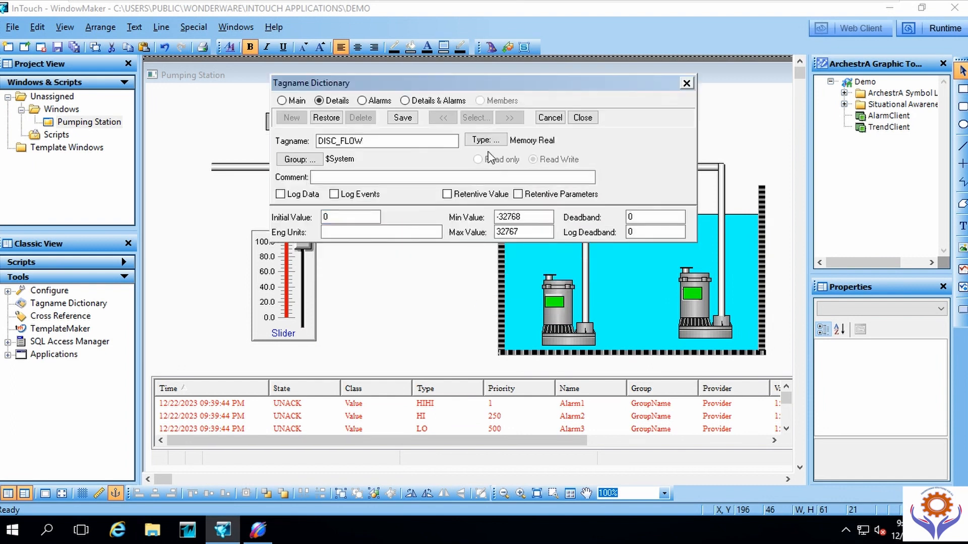
click(484, 141)
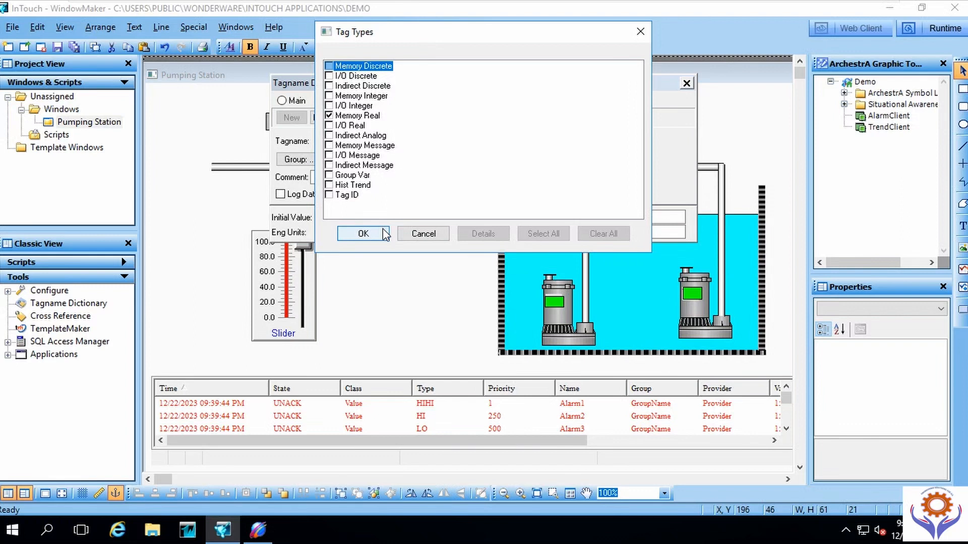
click(363, 234)
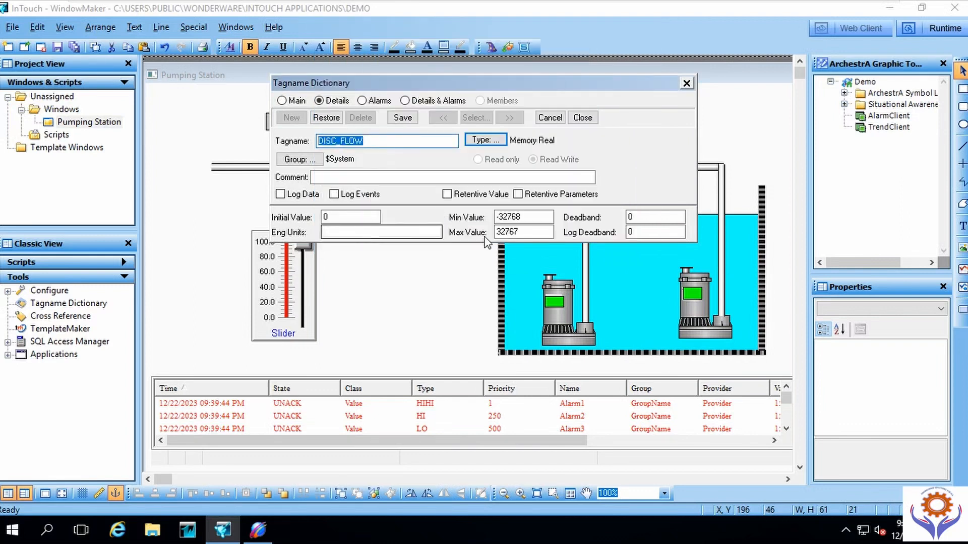
Step: Set DISC_FLOW's minimum value to 0 and maximum to 100, save the tag, and accept the flow readout's link
click(526, 236)
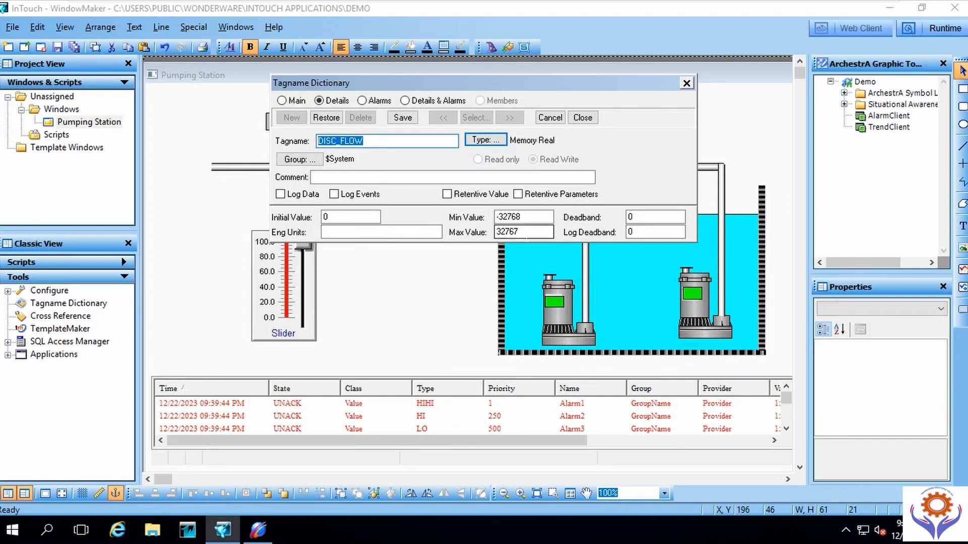
drag(522, 217, 492, 222)
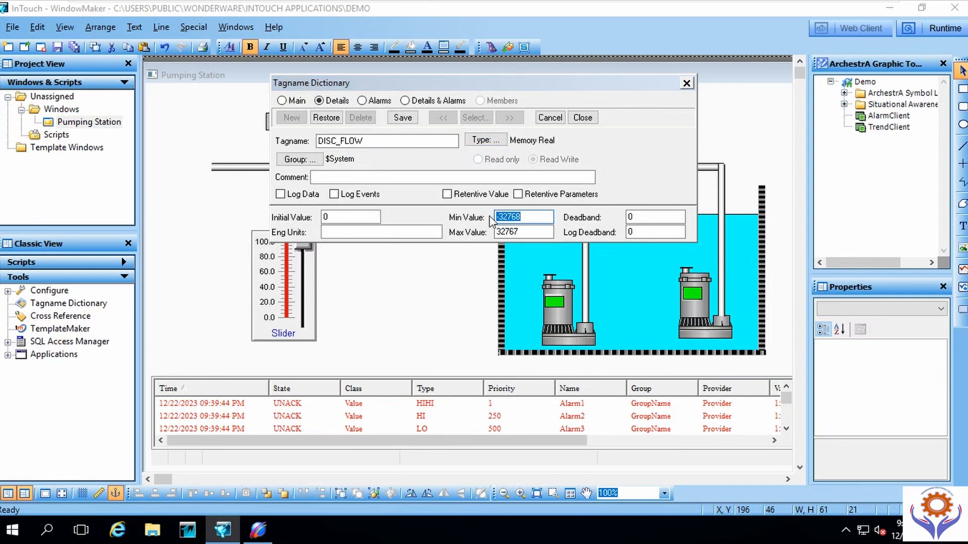
text(0)
drag(543, 233, 471, 233)
text(1)
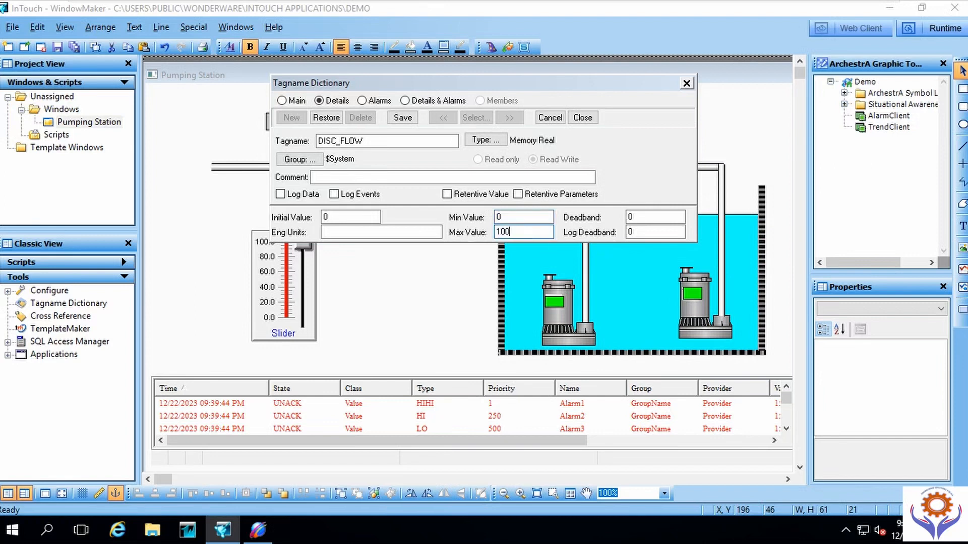
text(00)
click(401, 119)
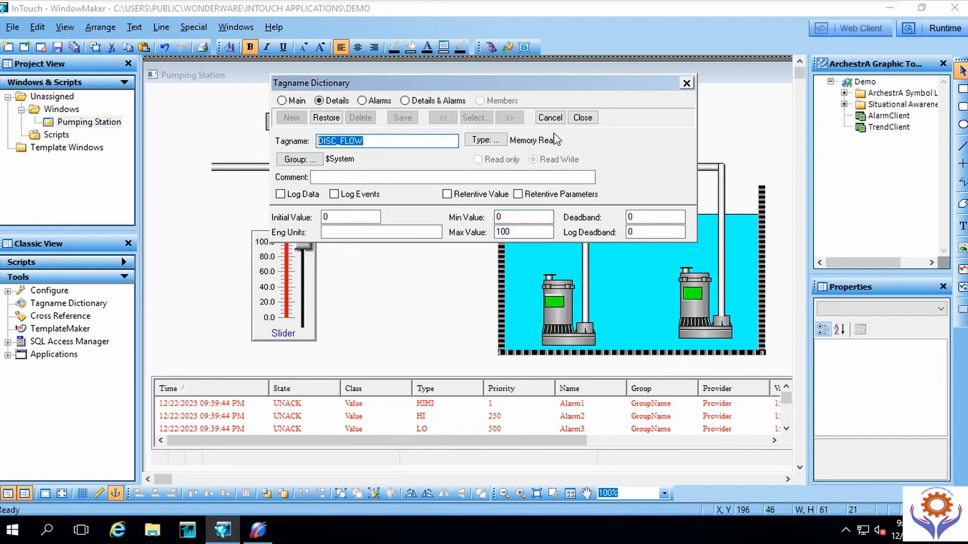
click(582, 118)
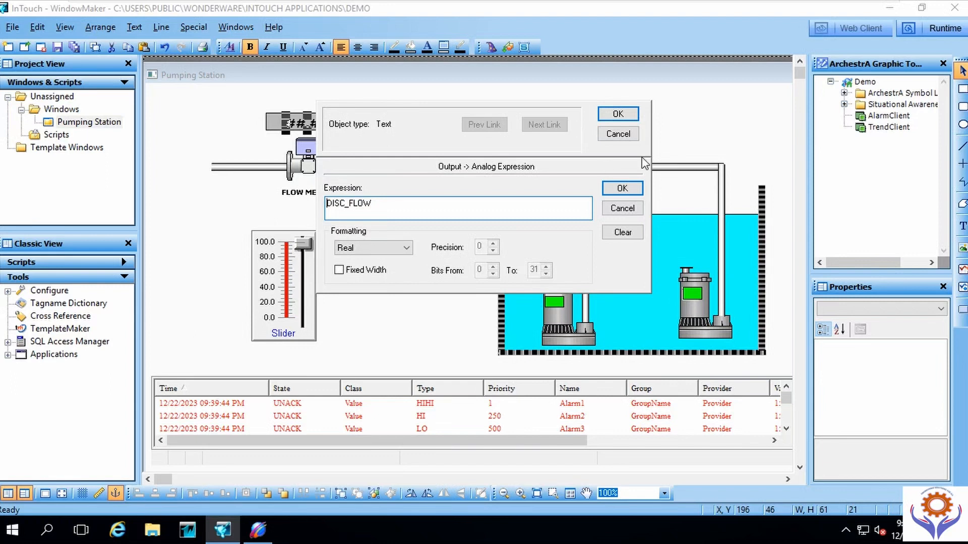
click(625, 118)
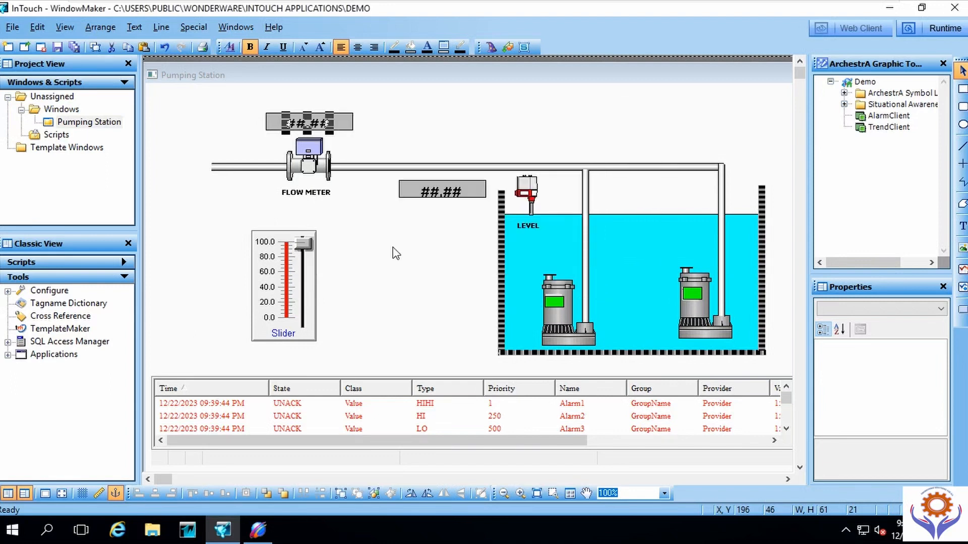
Step: Assign the tag DISC_FLOW to the slider knob's vertical slider link and accept it
double_click(304, 249)
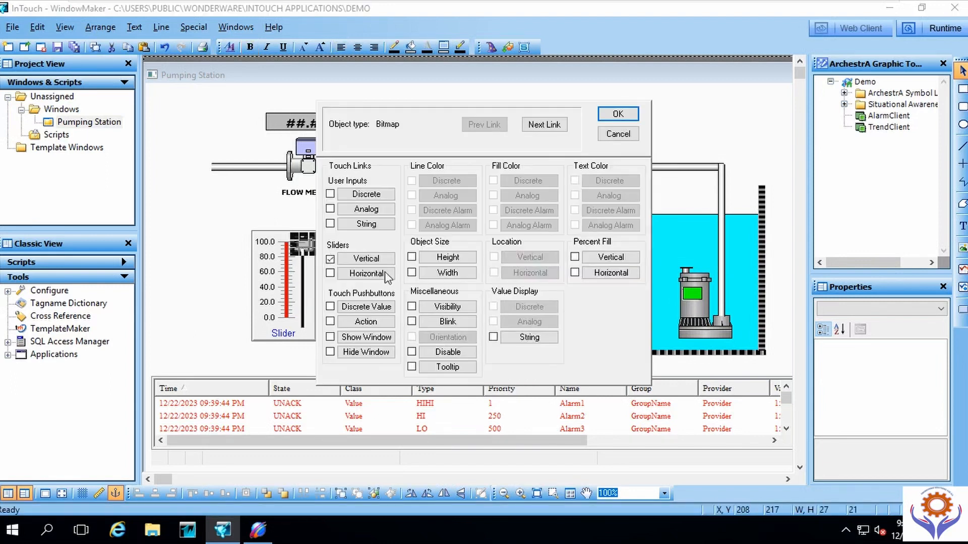
click(356, 260)
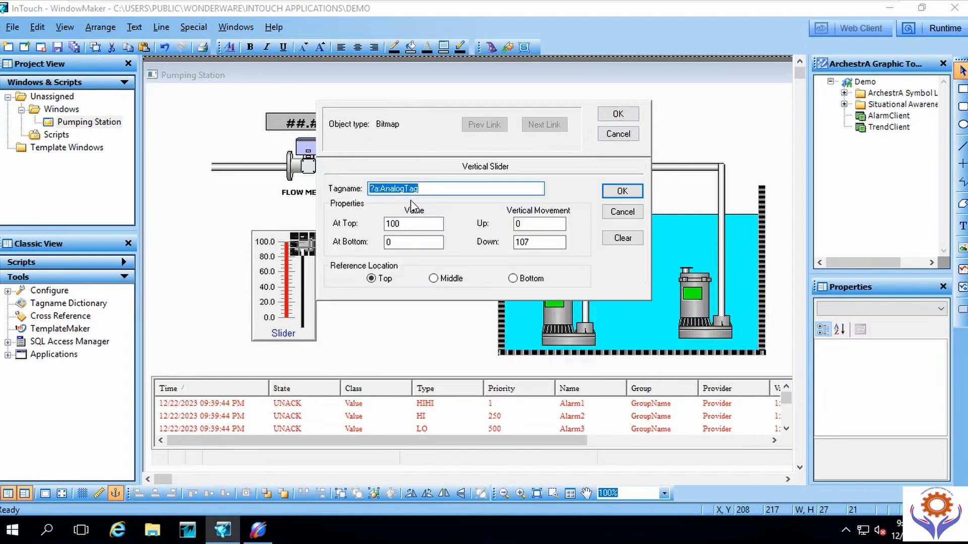
text(DISC_FLOW)
click(622, 191)
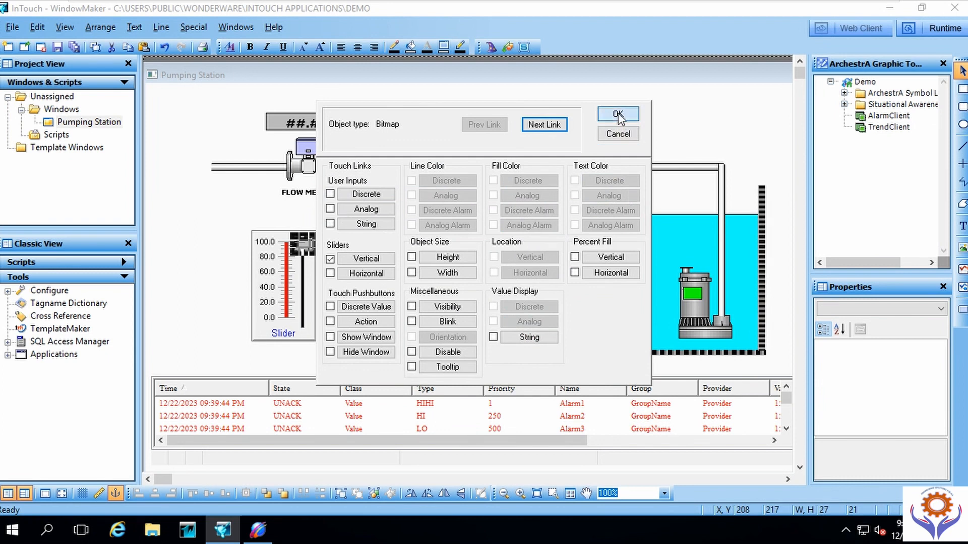
click(618, 116)
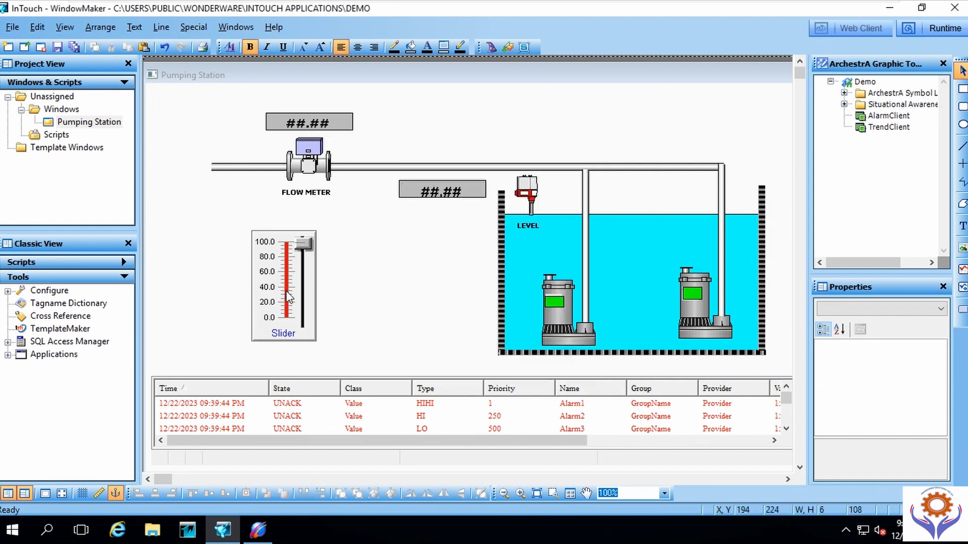
double_click(286, 294)
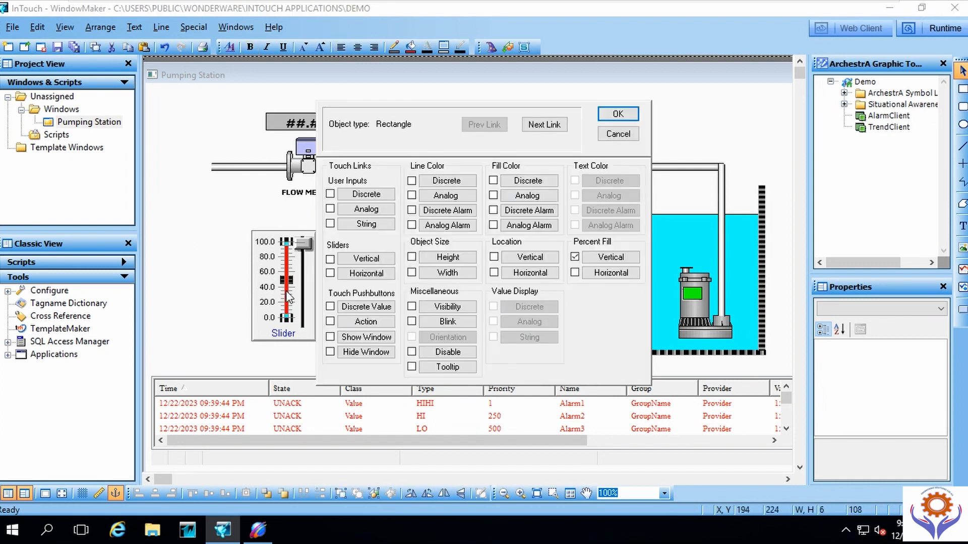
click(616, 134)
click(343, 240)
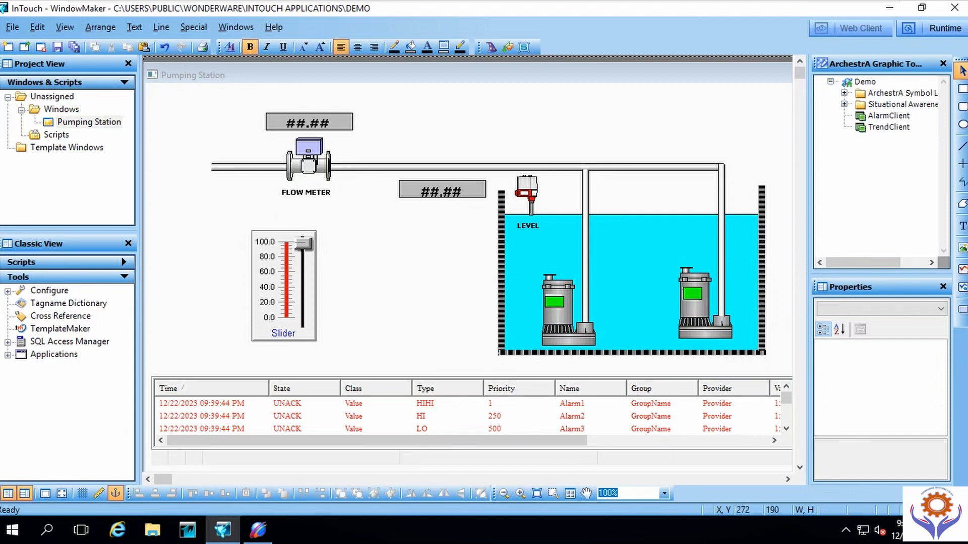
Step: Combine the slider's parts into one cell and substitute its ?a:AnalogTag tagname with DISC_FLOW
drag(341, 217, 181, 374)
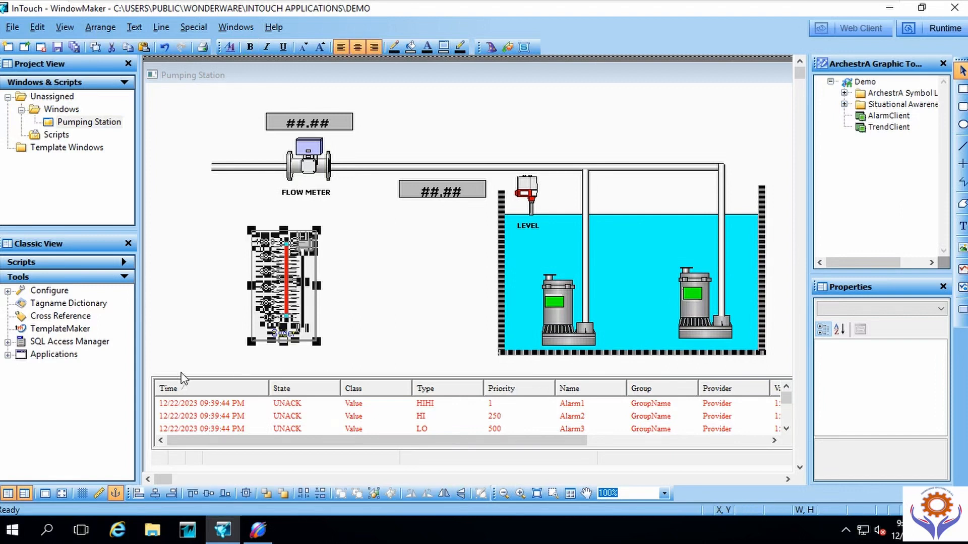
click(375, 491)
double_click(305, 292)
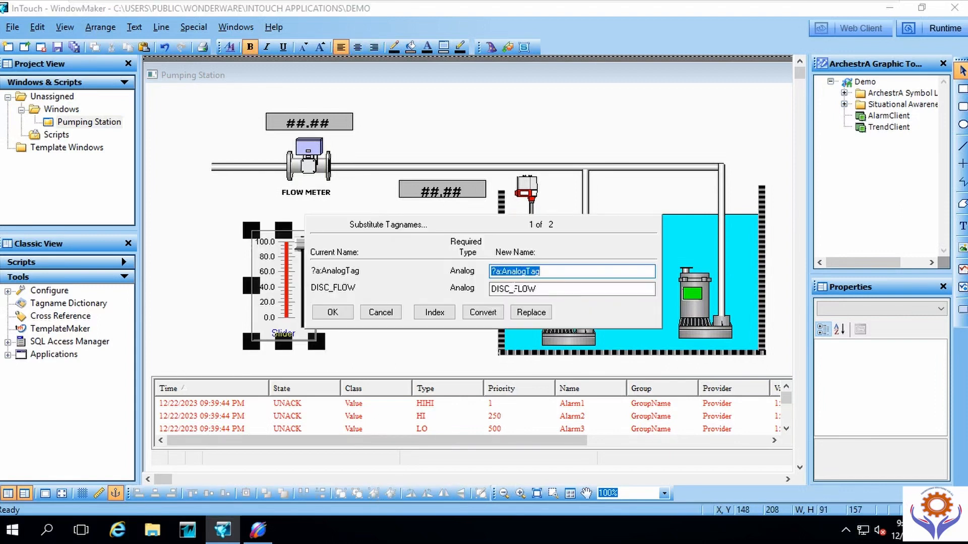
click(542, 289)
drag(542, 289, 463, 288)
key(ctrl+c)
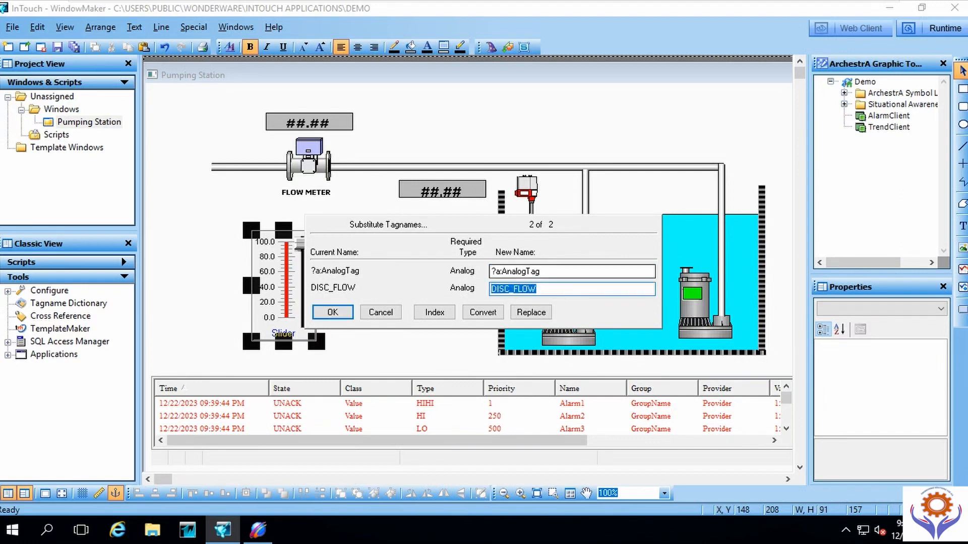
key(shift+Tab)
key(ctrl+v)
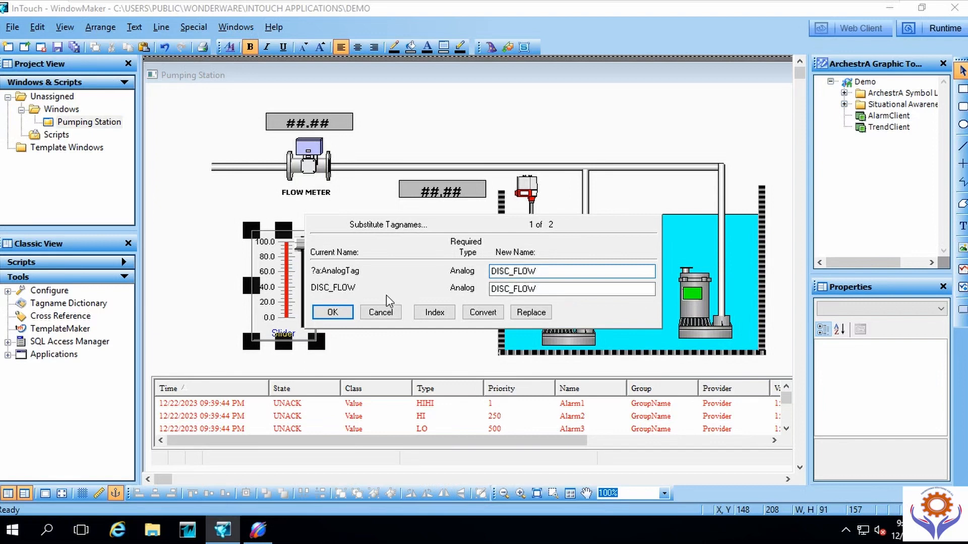
click(349, 311)
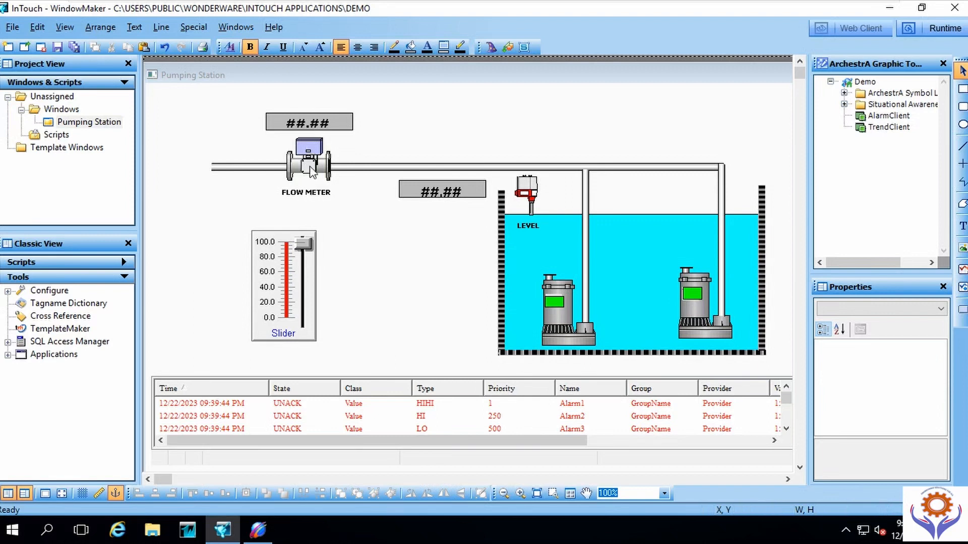
Step: Save the Pumping Station window and start WindowViewer for the DEMO application
click(58, 47)
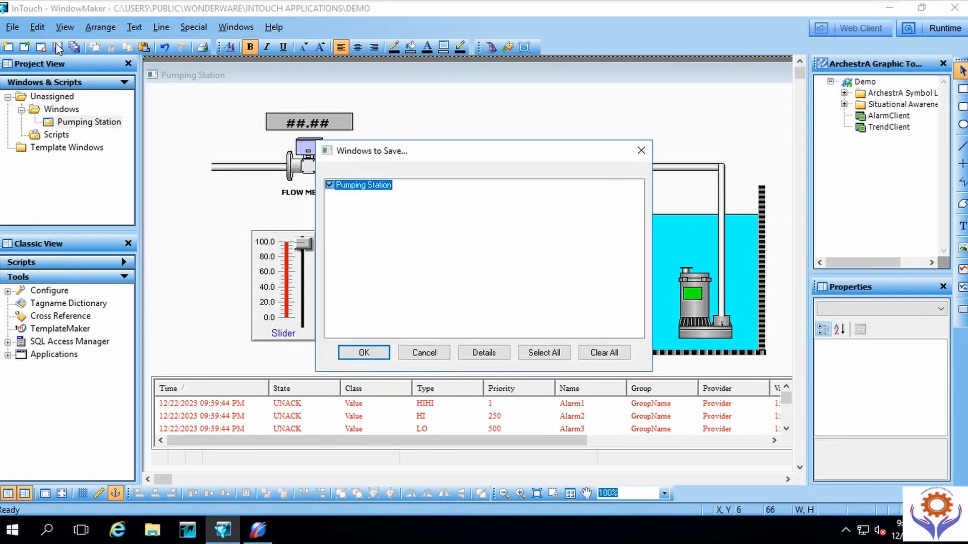
click(364, 353)
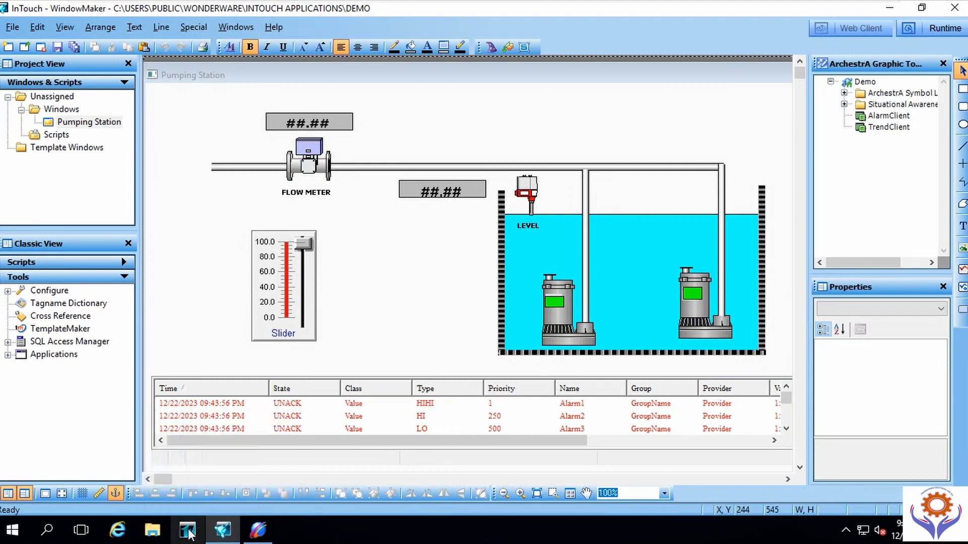
mouse_move(219, 535)
click(185, 533)
click(403, 352)
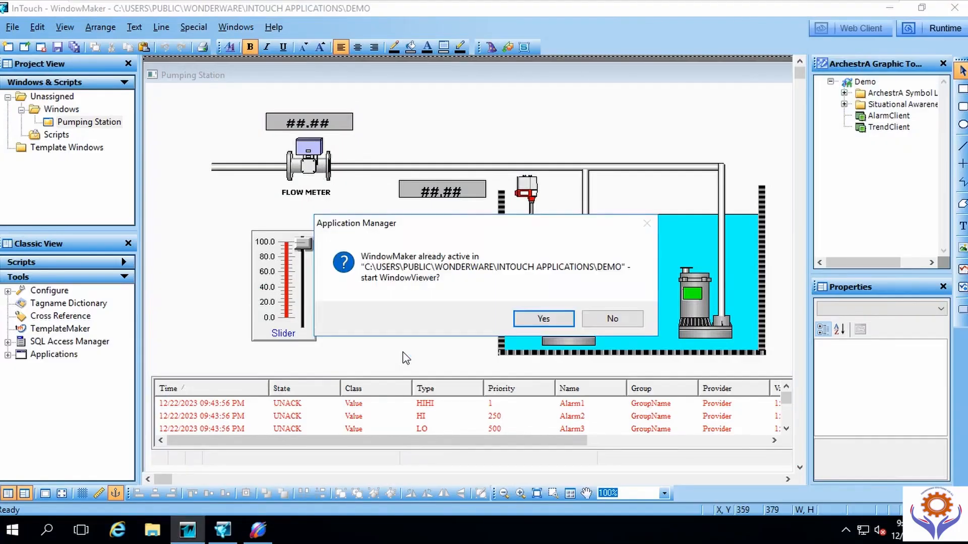
click(526, 315)
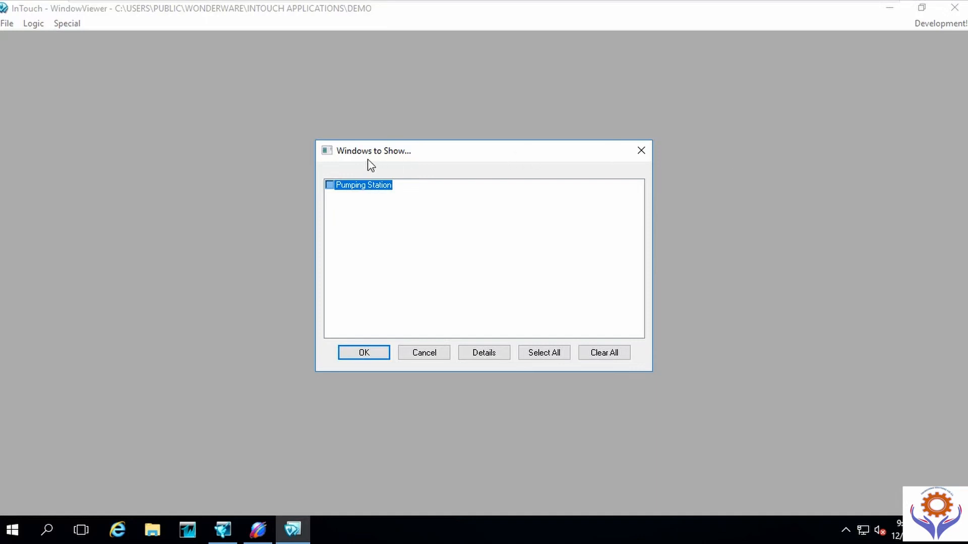
Step: Open the Pumping Station window in WindowViewer
click(345, 354)
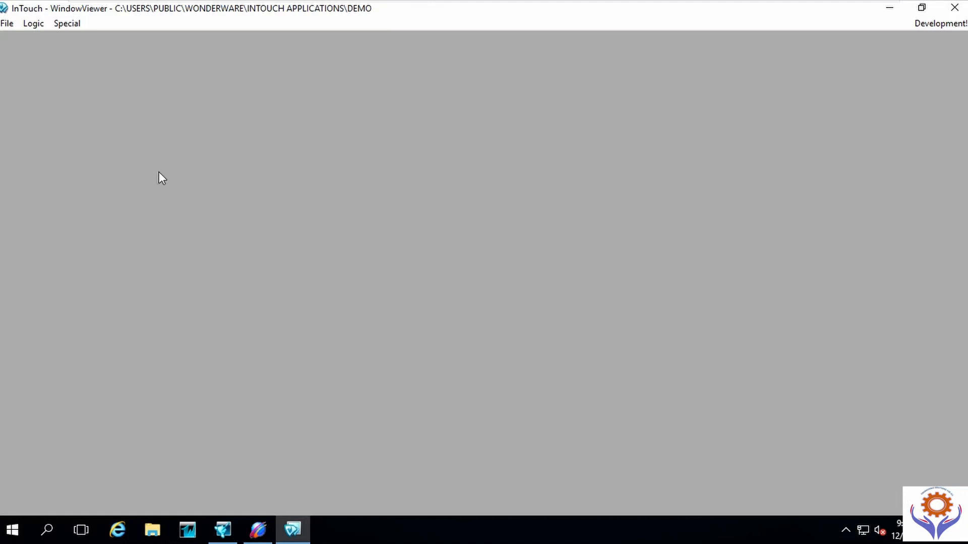
click(8, 24)
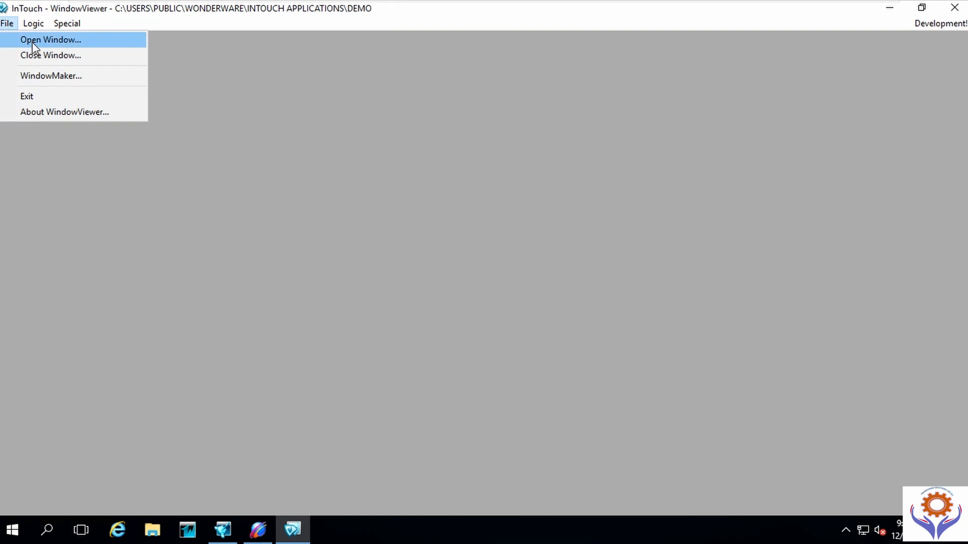
click(56, 39)
double_click(332, 185)
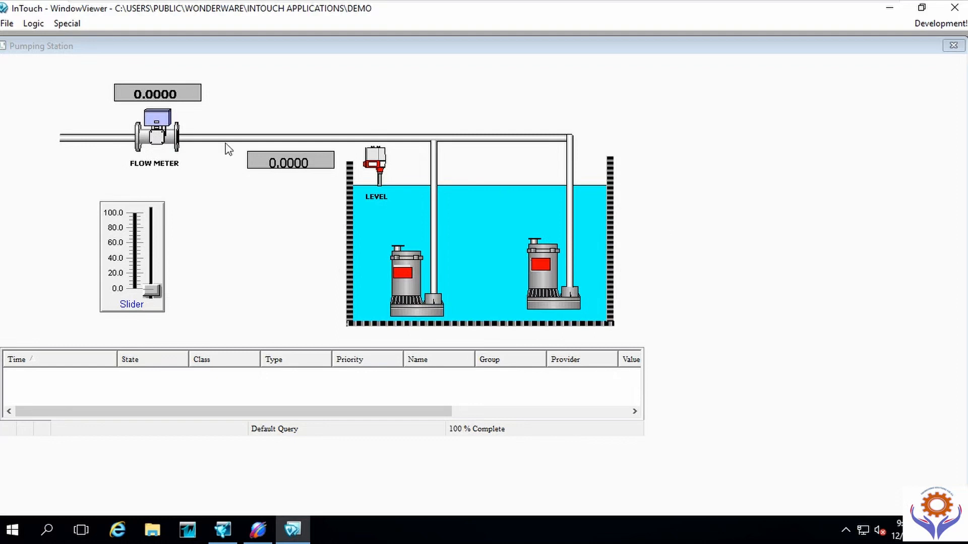
Step: Test the slider by moving its knob up and down, close the runtime window, and return to WindowMaker
drag(152, 286, 149, 264)
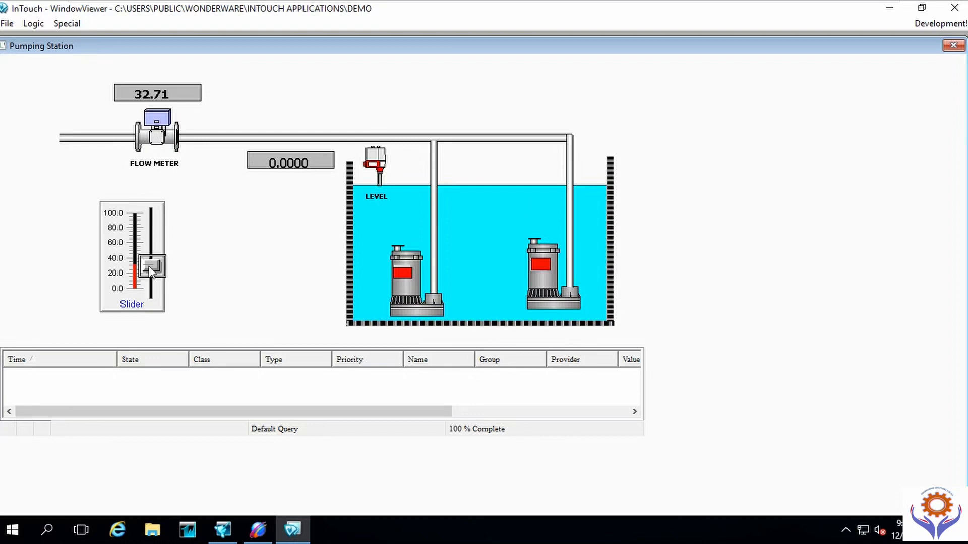
drag(148, 271, 149, 282)
mouse_move(155, 272)
mouse_down()
mouse_move(156, 244)
mouse_move(156, 274)
mouse_up()
click(952, 46)
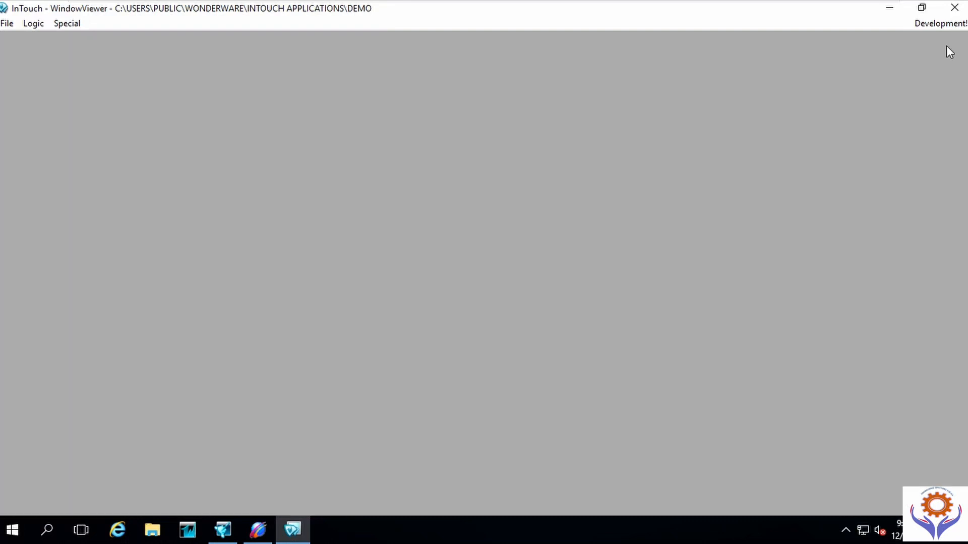
click(890, 7)
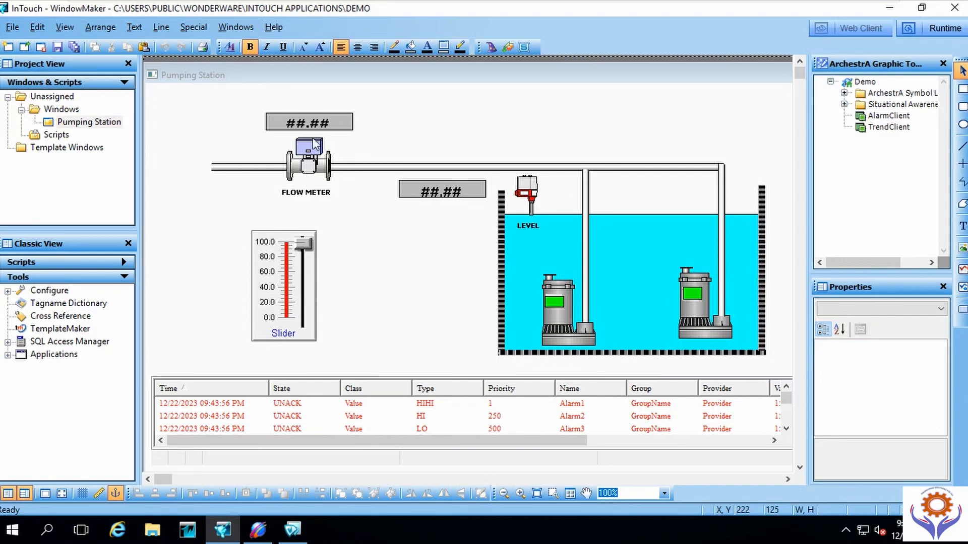
Step: Open the DISC_FLOW tag from the flow readout's analog value display and enable Log Data and Log Events
double_click(328, 123)
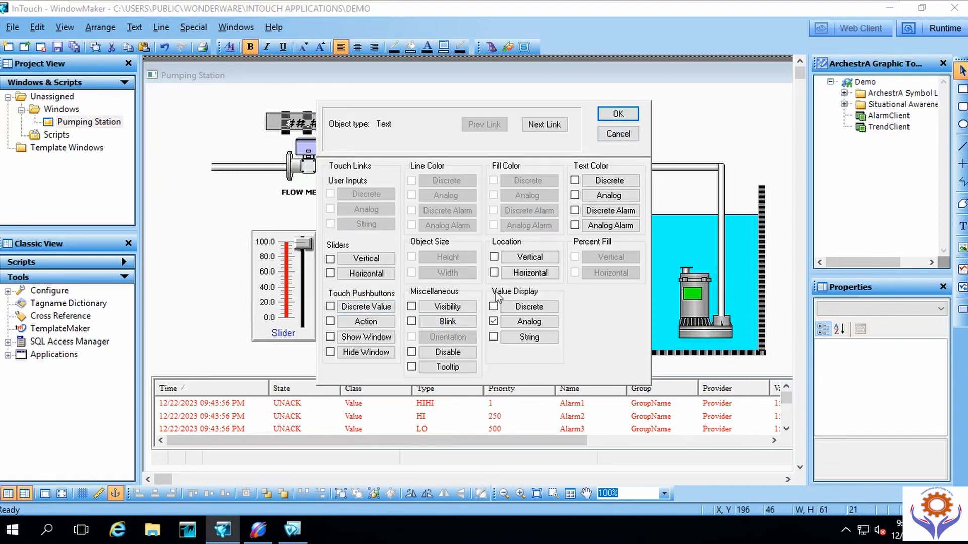
click(524, 321)
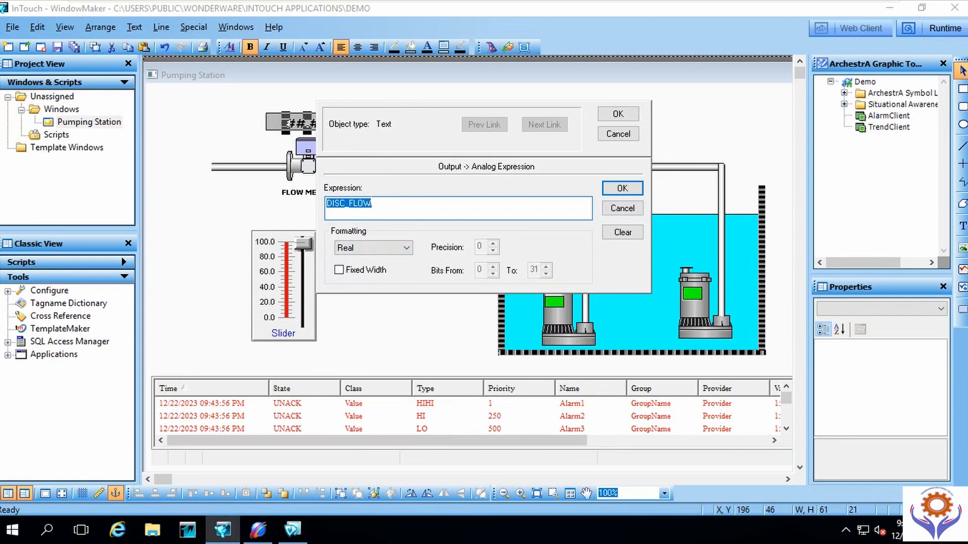
double_click(372, 203)
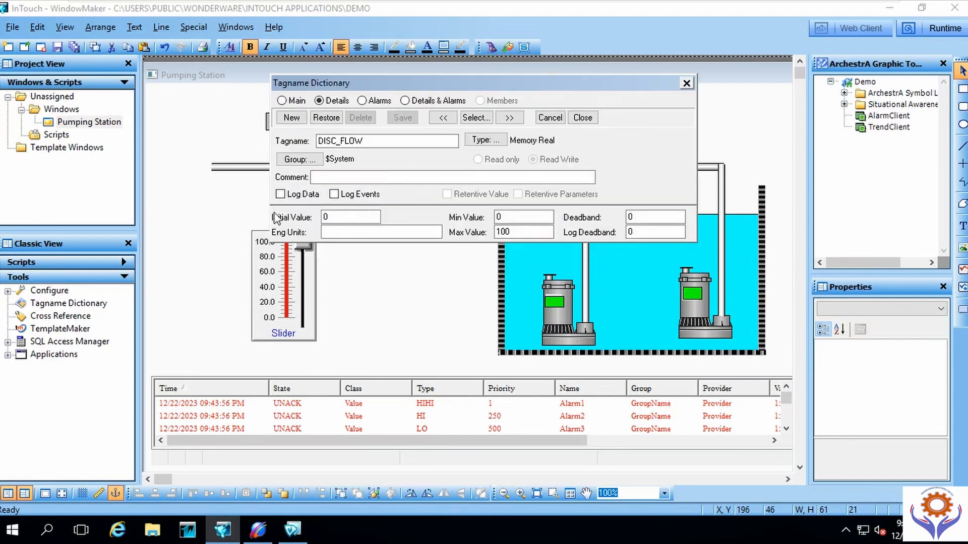
click(280, 195)
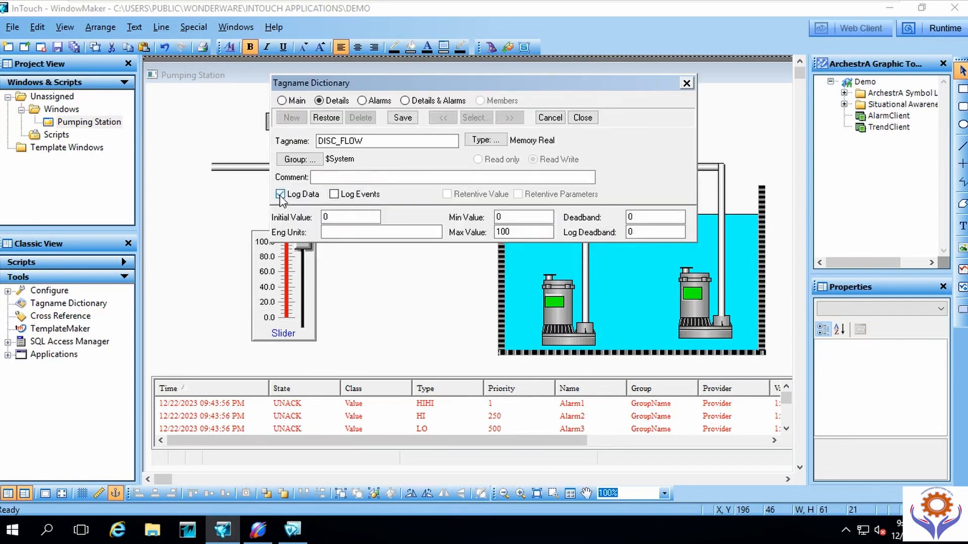
click(334, 194)
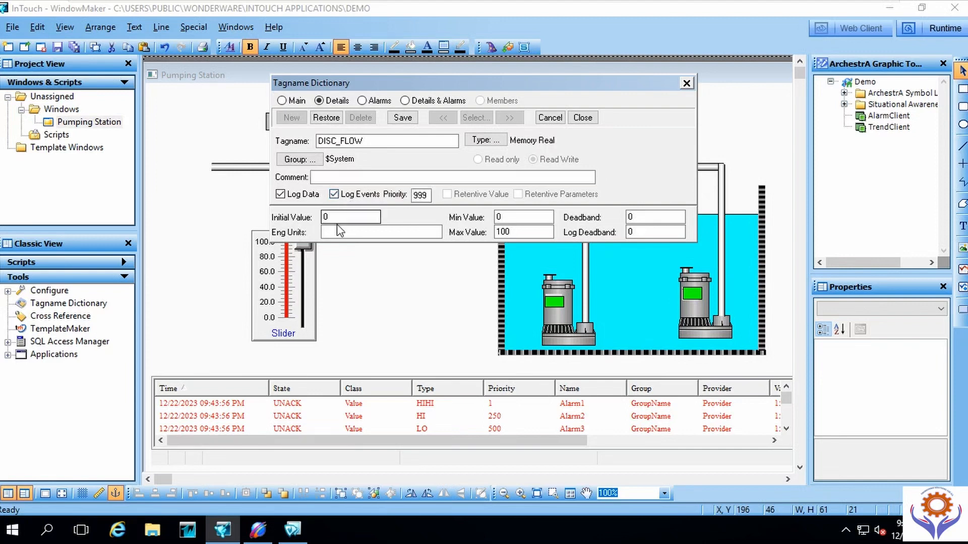
Step: Enable the LoLo and HiHi alarms for the DISC_FLOW tag, leaving the Low alarm off
click(362, 100)
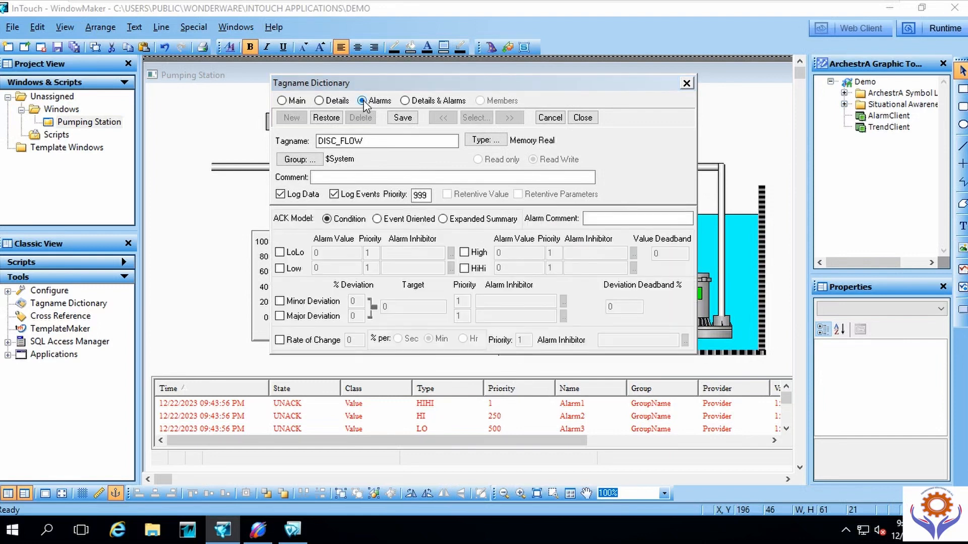
click(279, 253)
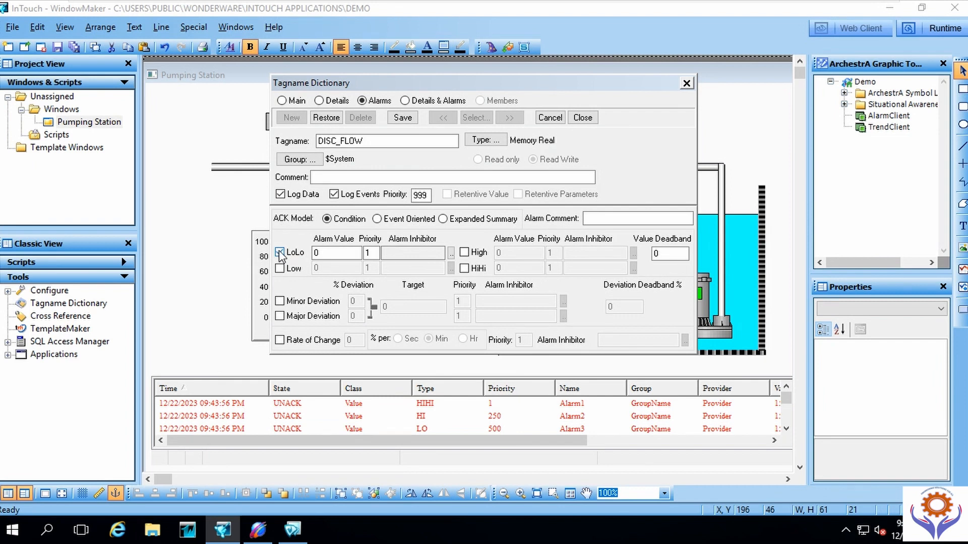
click(373, 253)
key(shift+Tab)
click(279, 268)
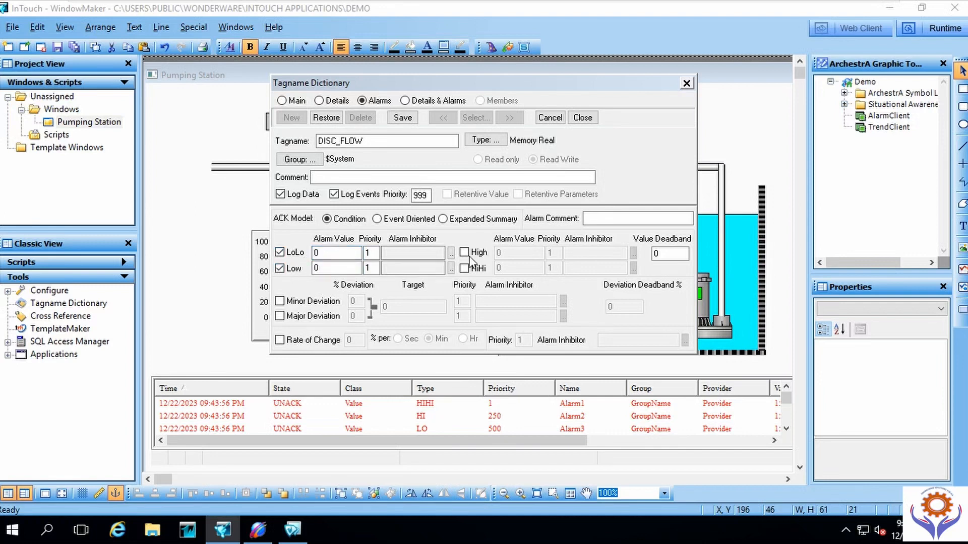
click(282, 269)
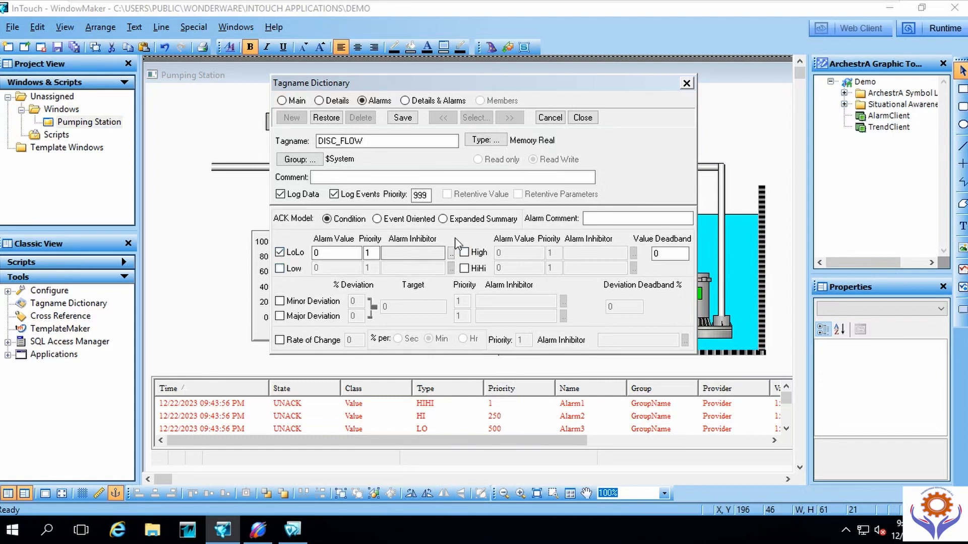
click(464, 268)
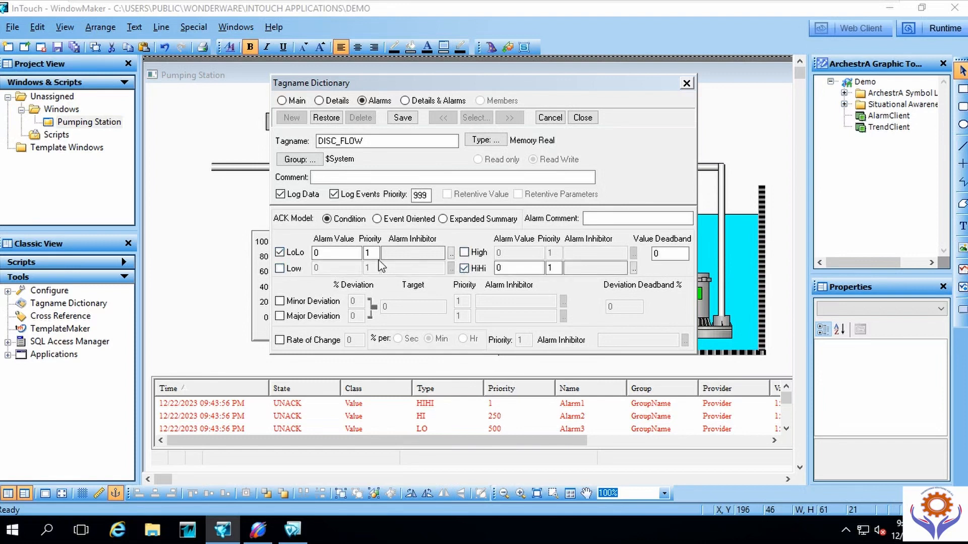
Step: Set the LoLo alarm value to 1 and the HiHi alarm value to 9, and save DISC_FLOW
drag(335, 254, 281, 245)
text(1)
double_click(499, 268)
text(9)
click(407, 117)
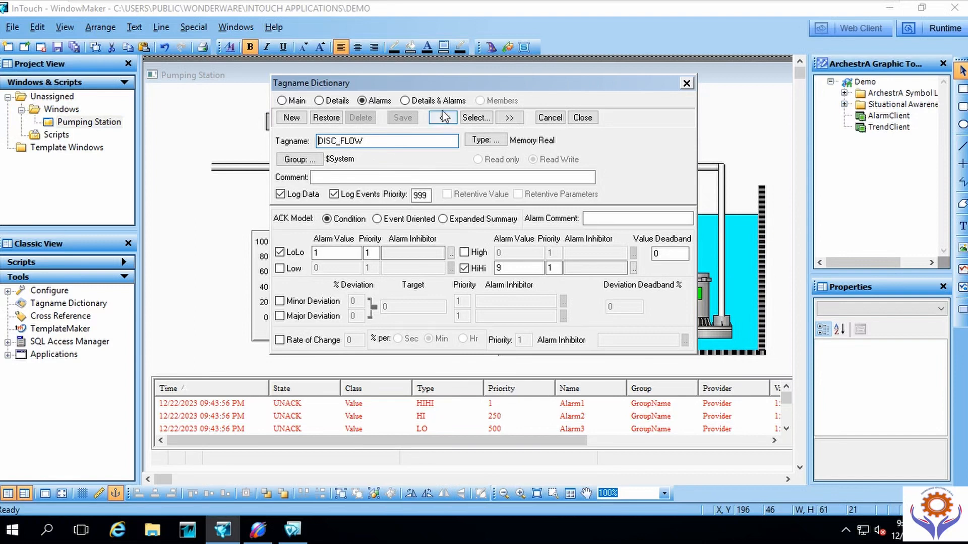
Step: Set DISC_FLOW's HiHi alarm value to 90 and LoLo to 10, save the tag, and accept the flow readout's link
click(416, 102)
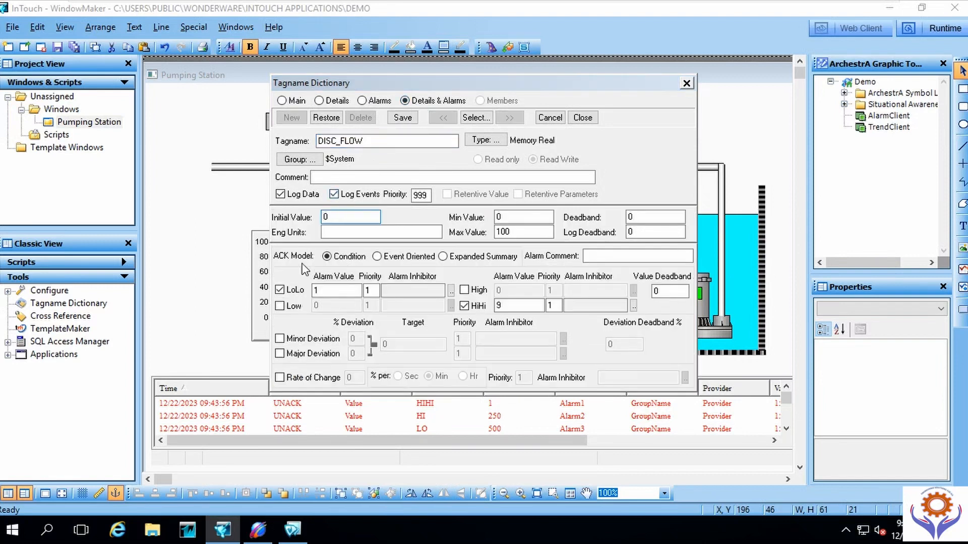
click(516, 235)
drag(505, 305, 490, 306)
text(9)
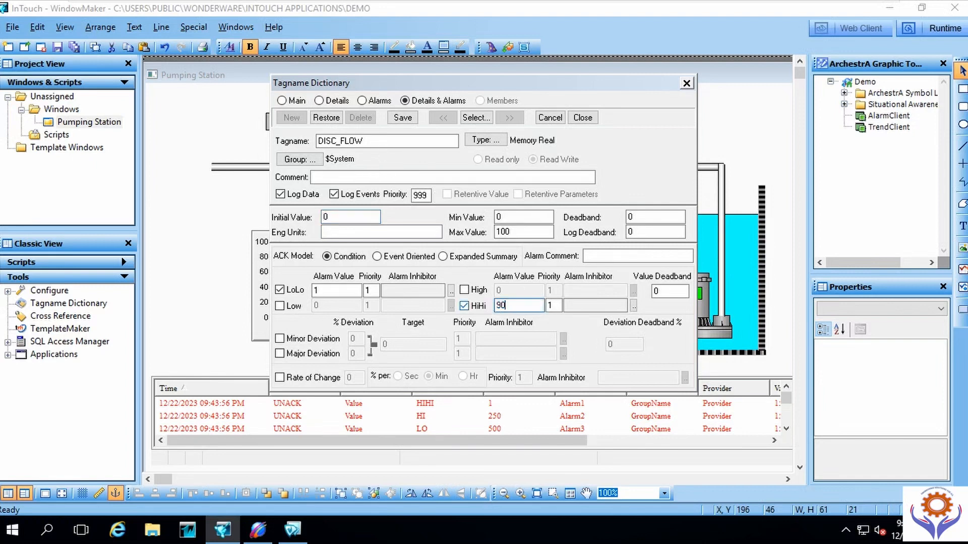
click(342, 289)
click(411, 121)
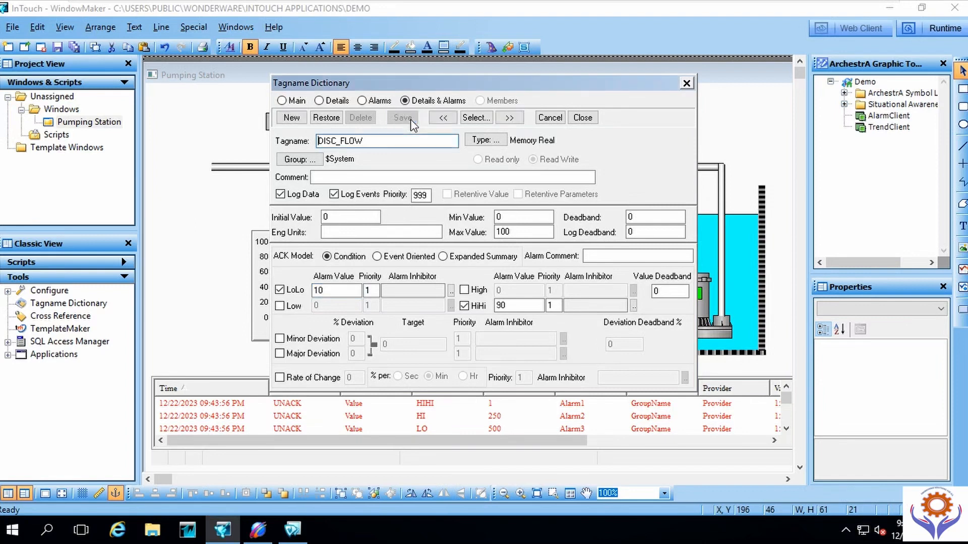
click(582, 117)
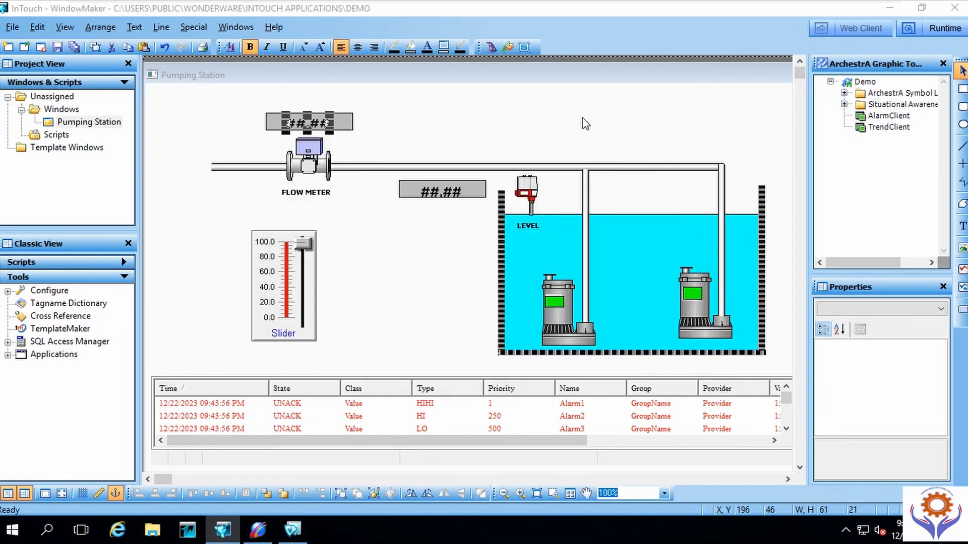
click(622, 188)
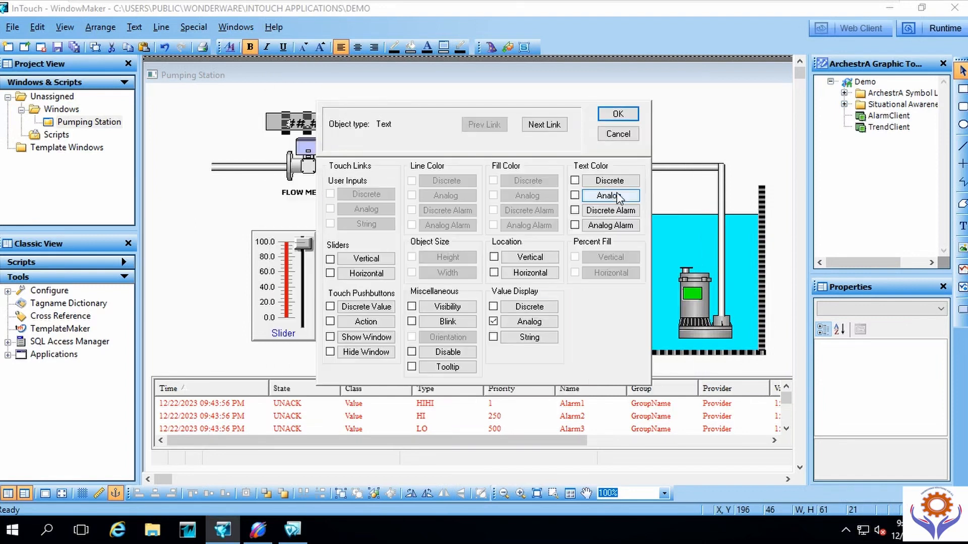
click(620, 115)
click(412, 287)
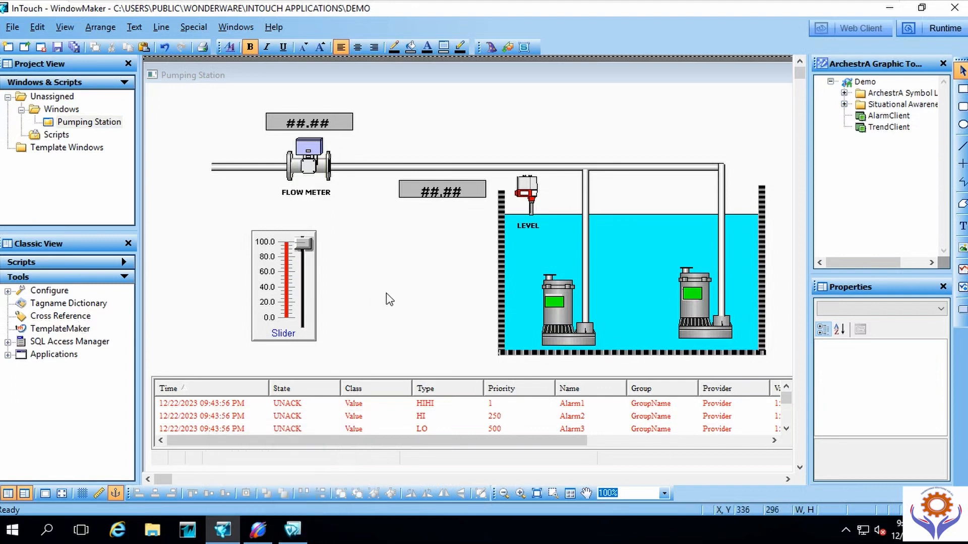
Step: Shut down WindowViewer and return to the Pumping Station window in WindowMaker
click(298, 532)
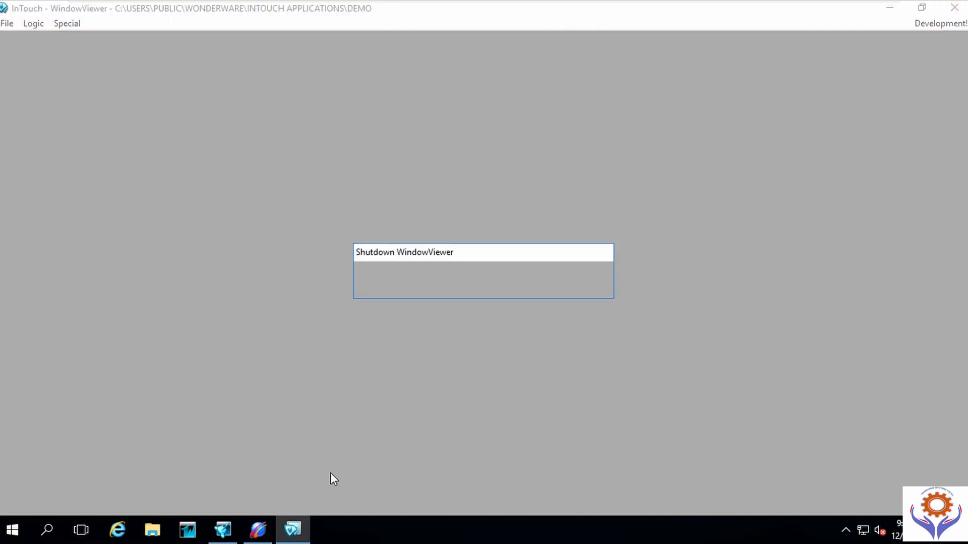
click(230, 532)
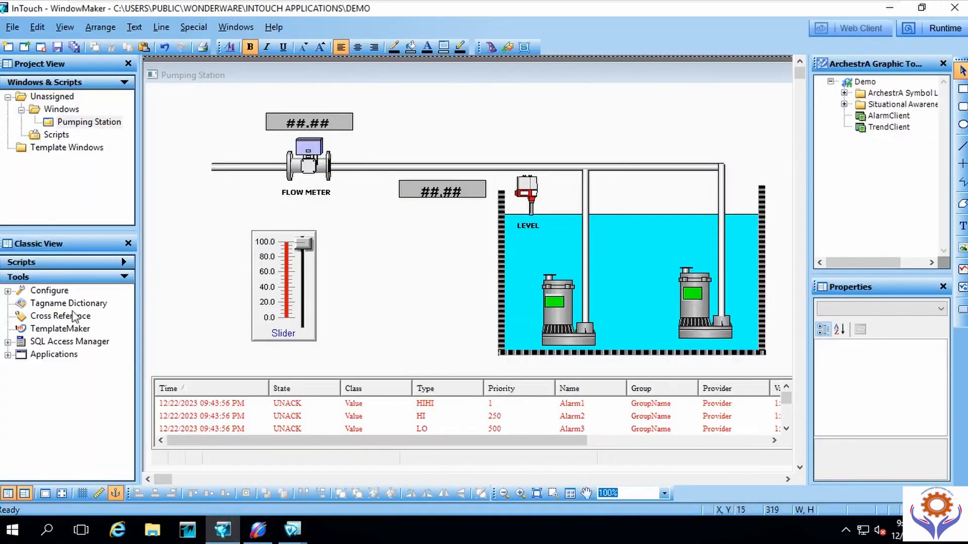
click(8, 291)
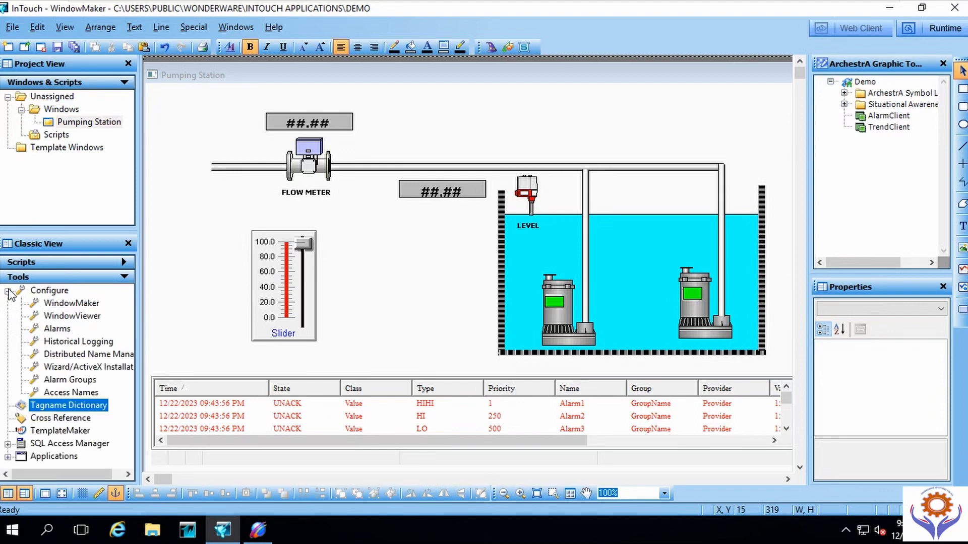
click(8, 291)
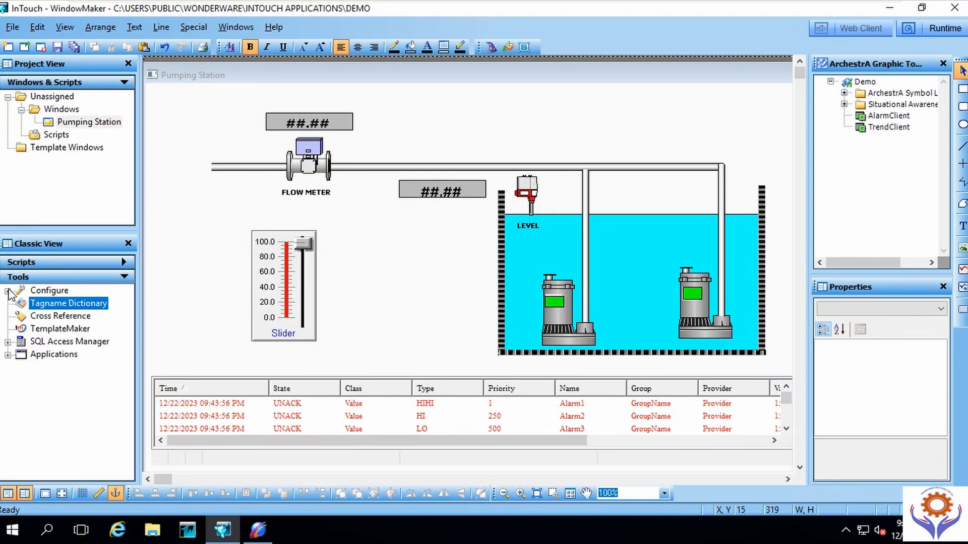
click(258, 531)
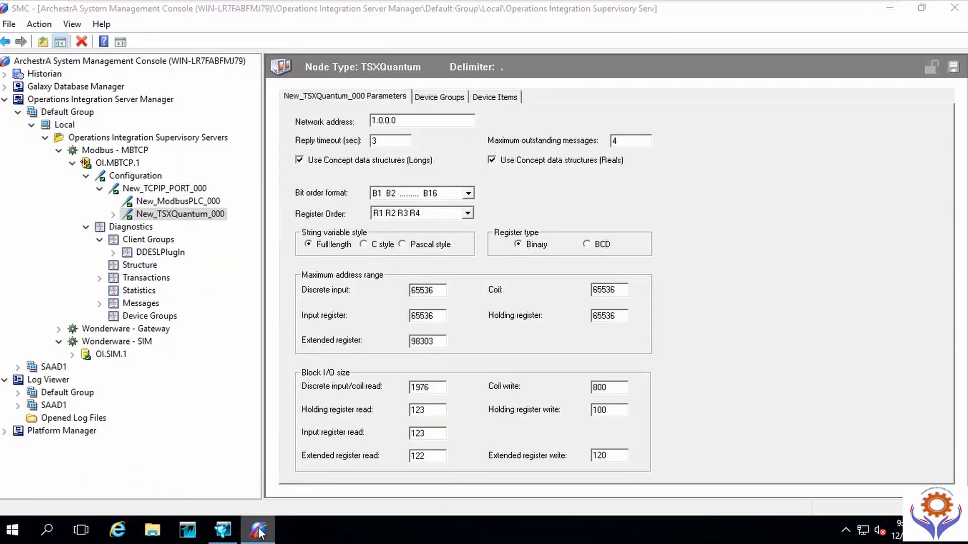
click(258, 531)
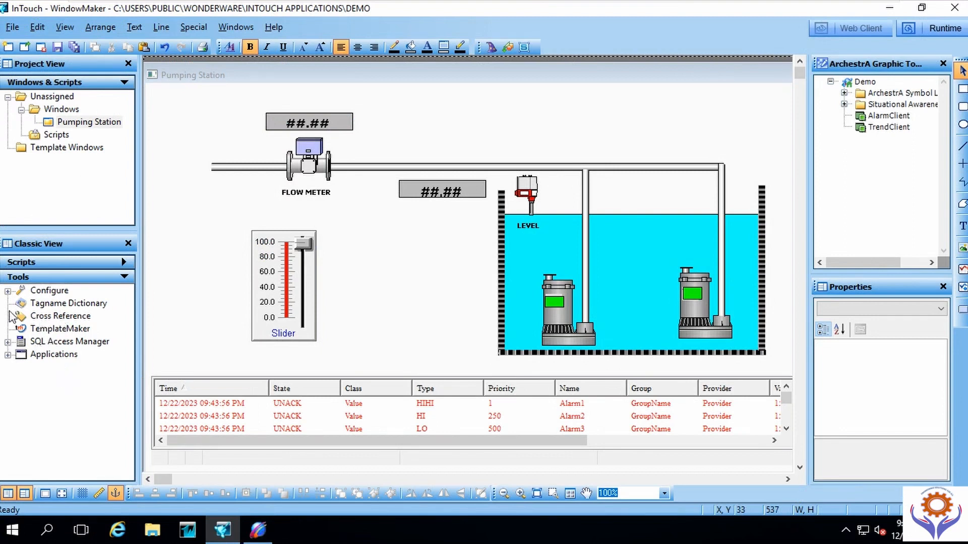
Step: Review the general WindowMaker properties among the configuration tools and dismiss them without changes
click(7, 291)
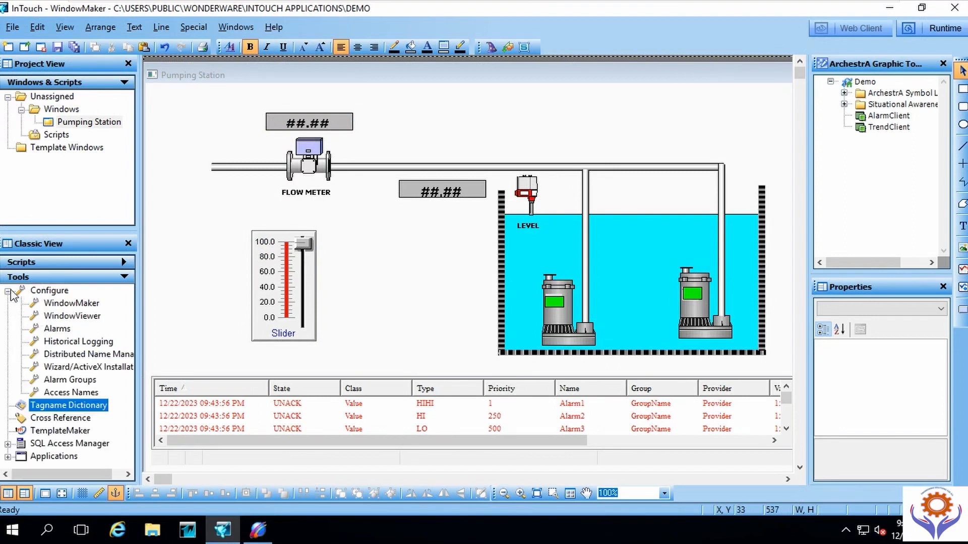
double_click(66, 304)
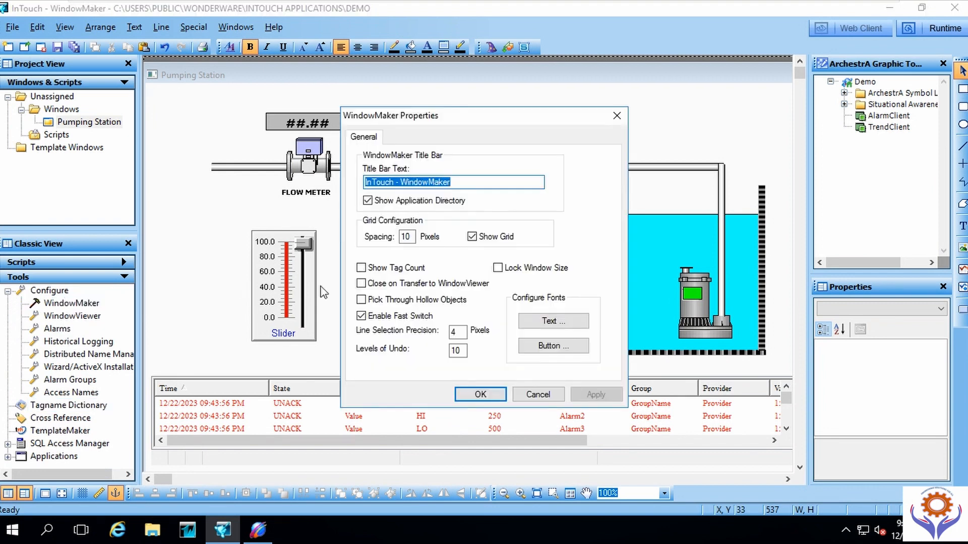
click(537, 401)
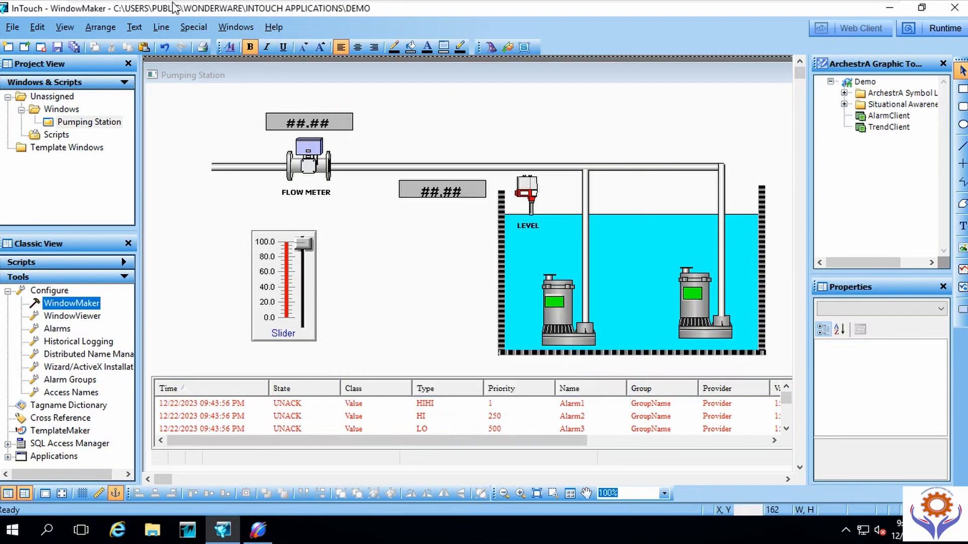
Step: Enable historical logging, keep log files for 0 days in the application directory, and accept the settings and the path-length warning
click(58, 343)
double_click(57, 342)
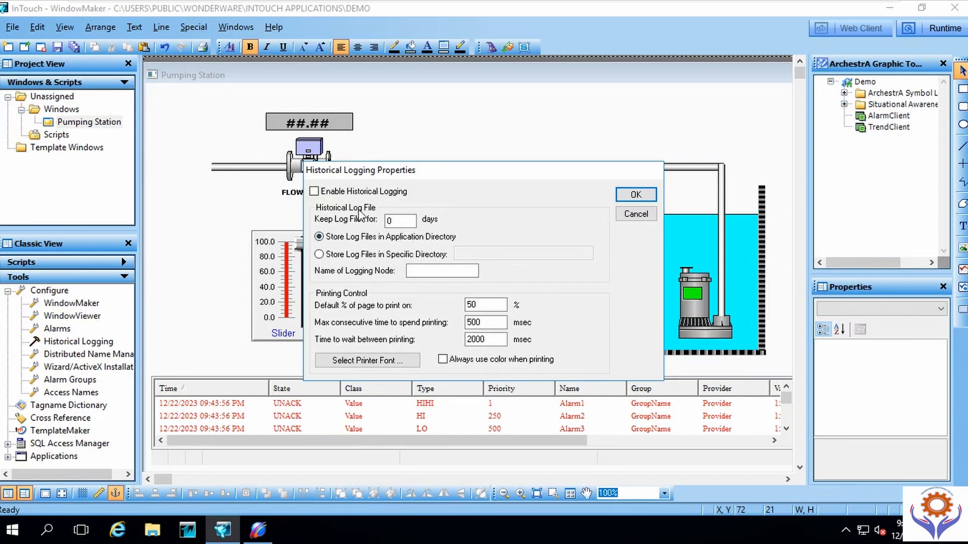
click(314, 192)
double_click(387, 221)
click(320, 255)
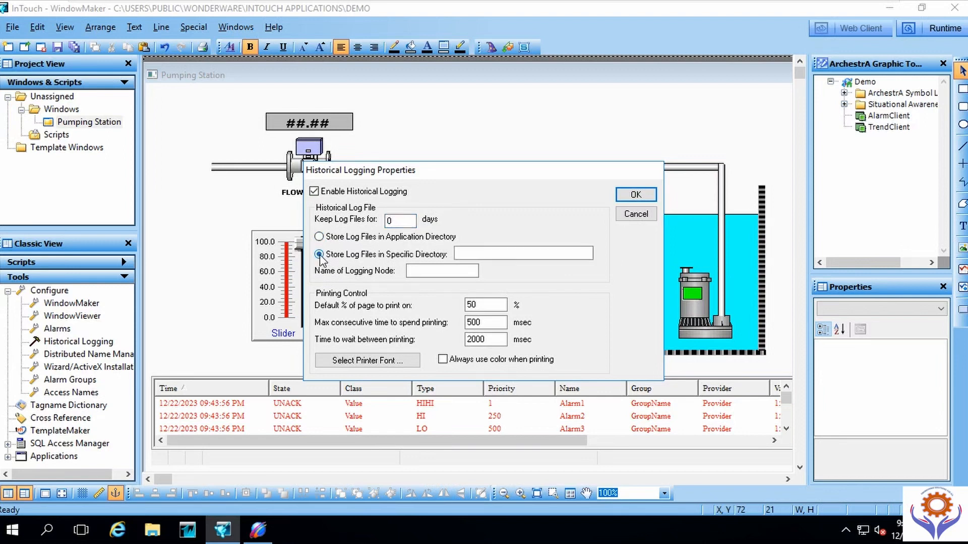
click(466, 256)
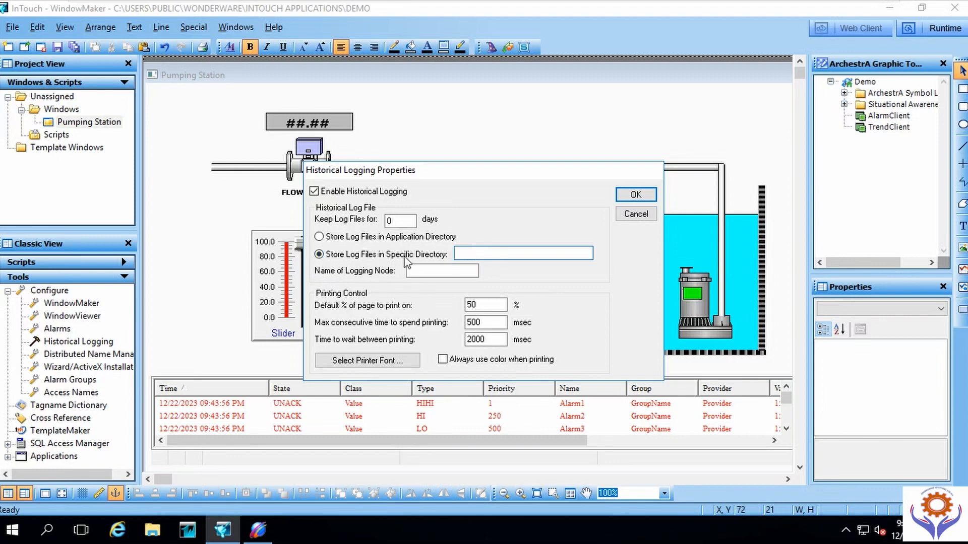
click(319, 237)
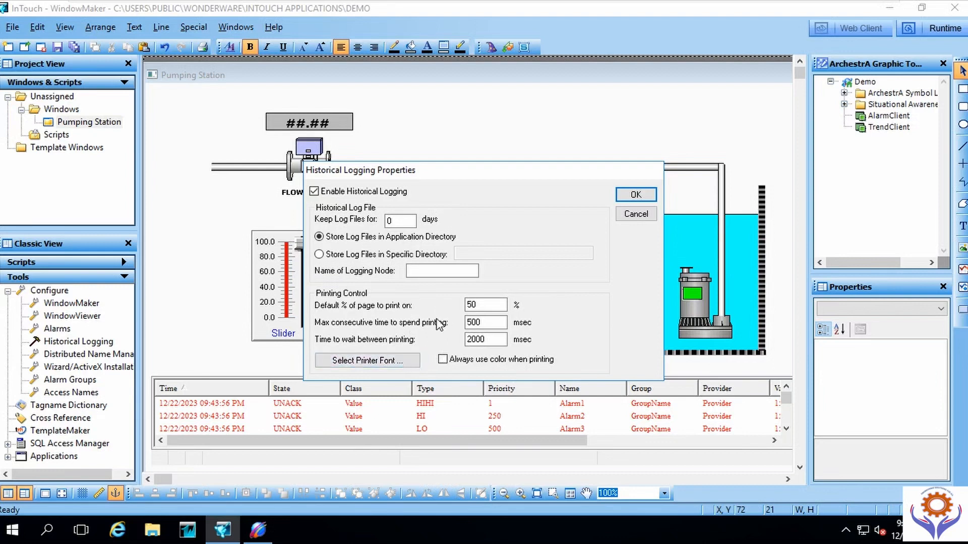
click(636, 196)
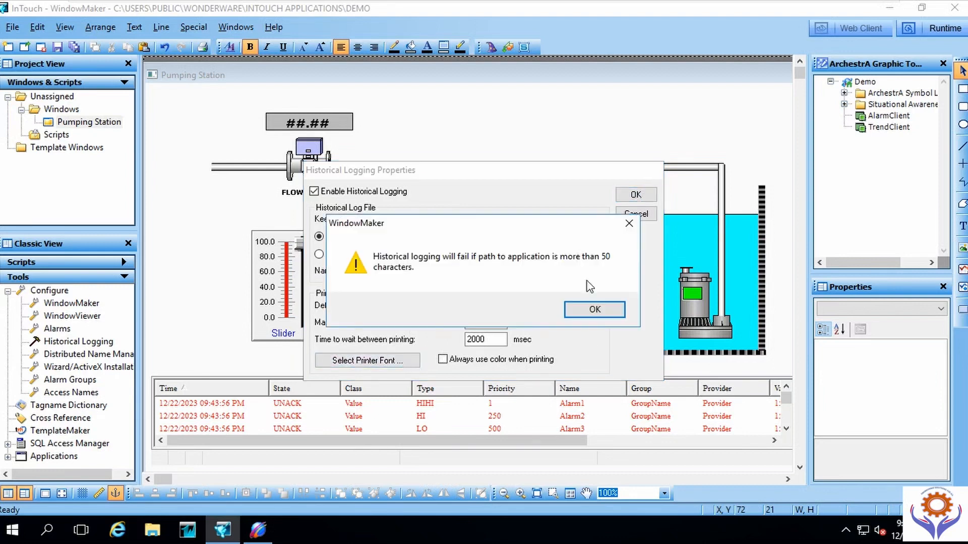
click(592, 310)
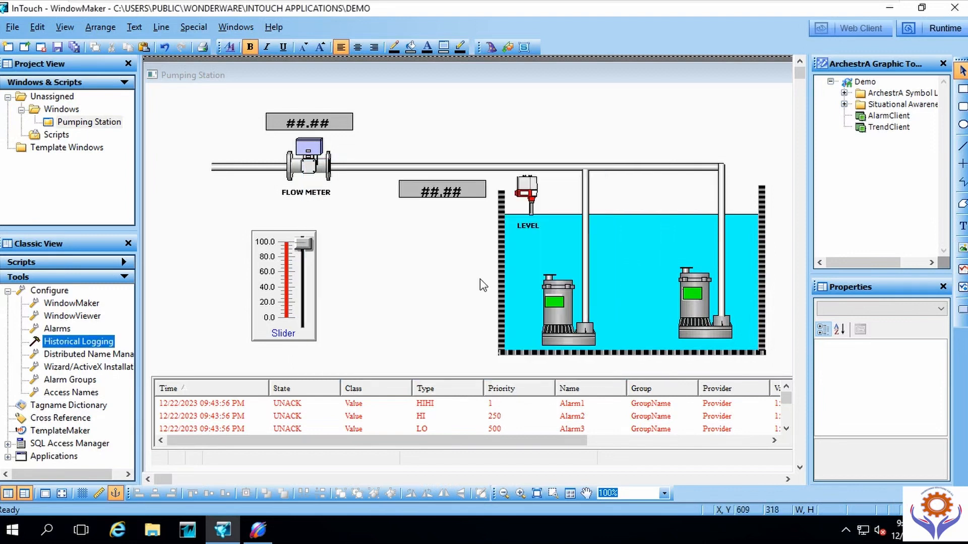
Step: Examine how the existing OPCUA access name is defined and leave its definition unchanged
double_click(81, 394)
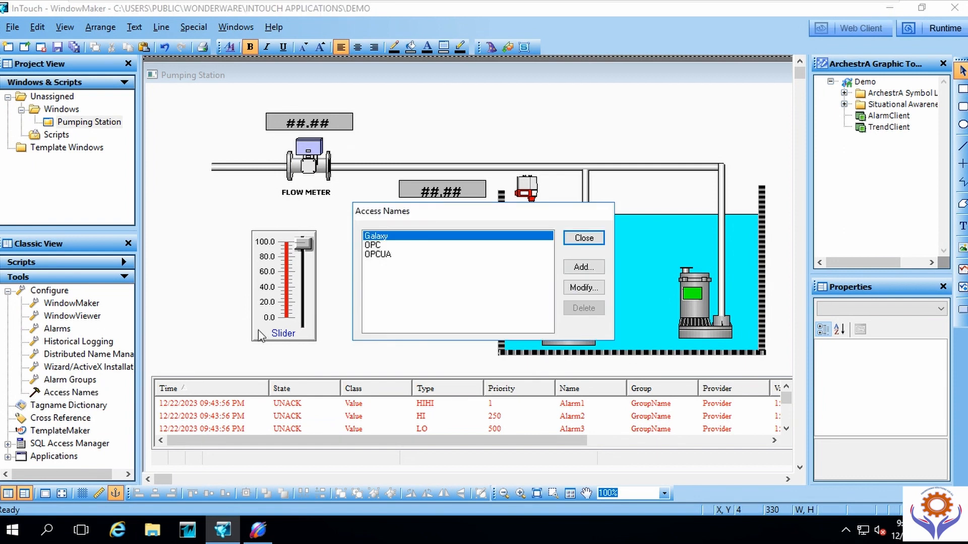
click(386, 256)
double_click(386, 256)
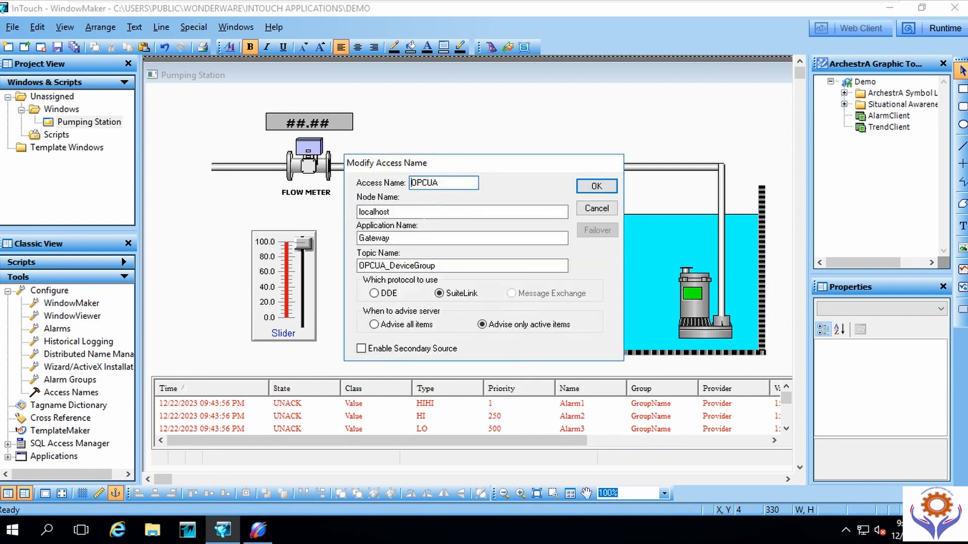
click(589, 211)
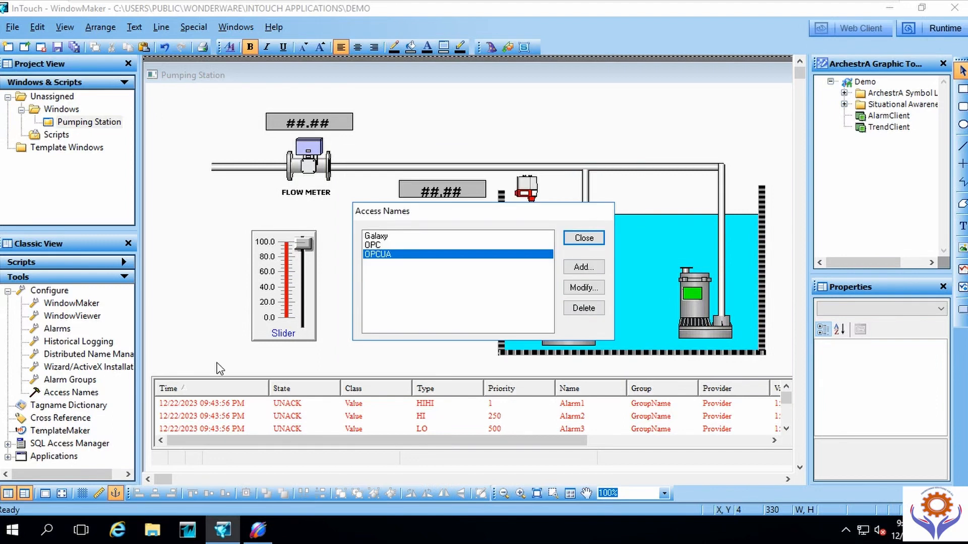
Step: Add an access name DEMO with topic name DEMO, leaving the node name blank
click(586, 266)
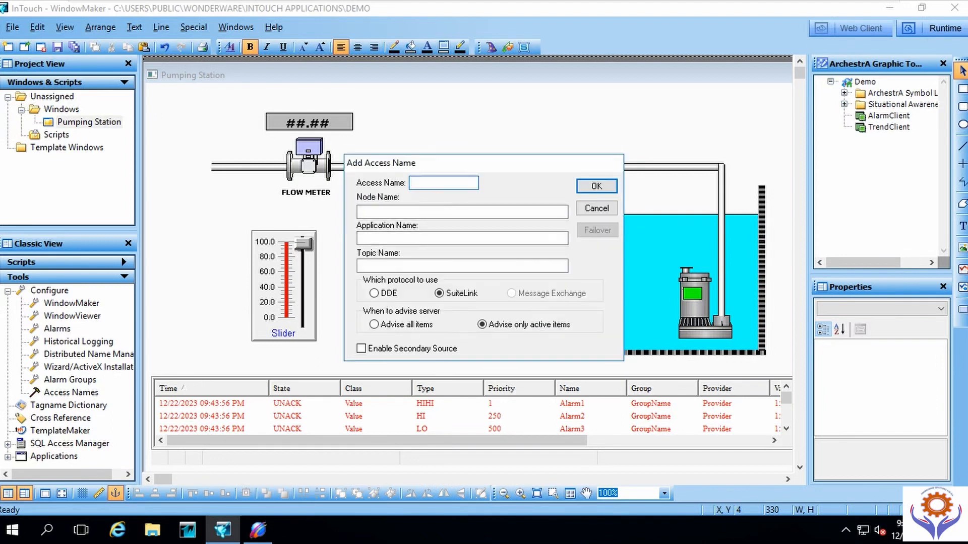
text(DEMO)
click(383, 267)
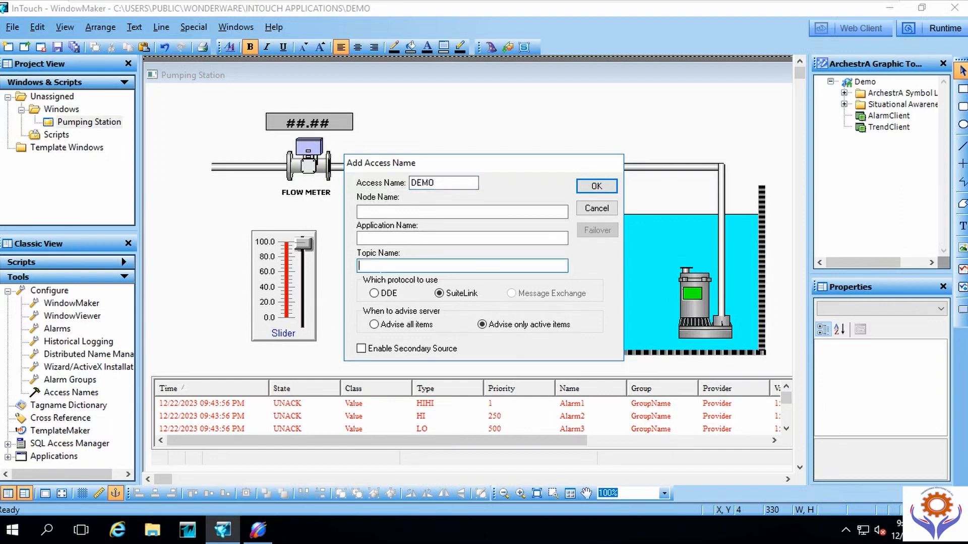
click(375, 211)
text(DE)
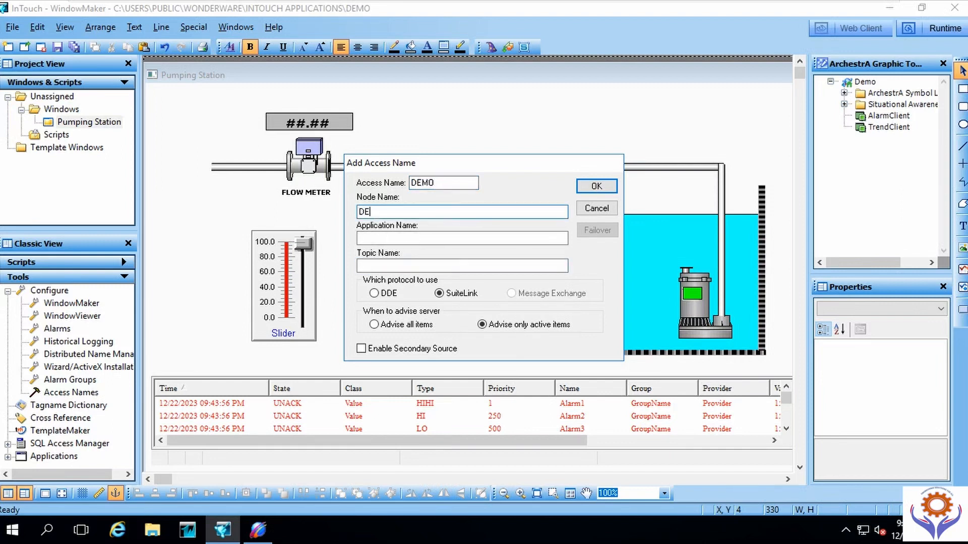
text(MO)
drag(382, 211, 356, 211)
key(ctrl+c)
key(BackSpace)
click(398, 266)
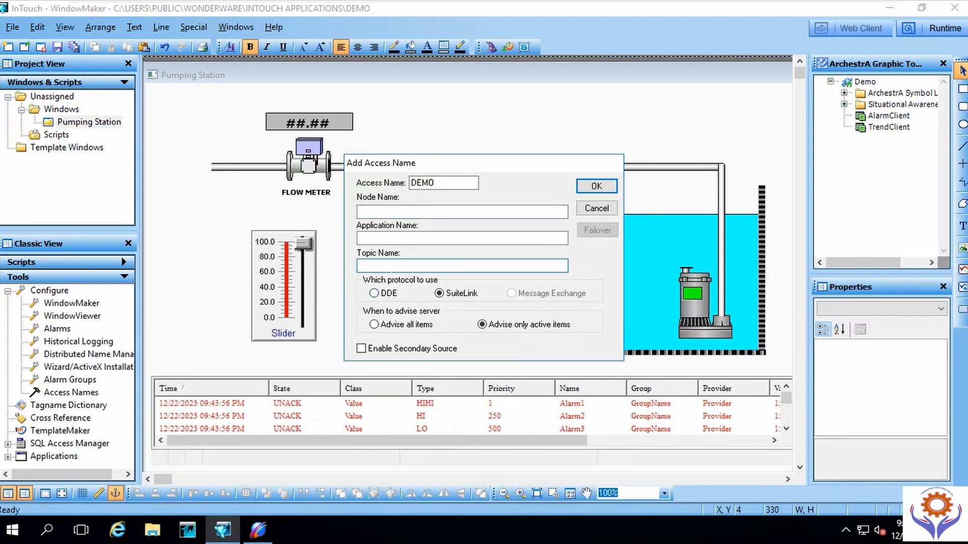
key(ctrl+v)
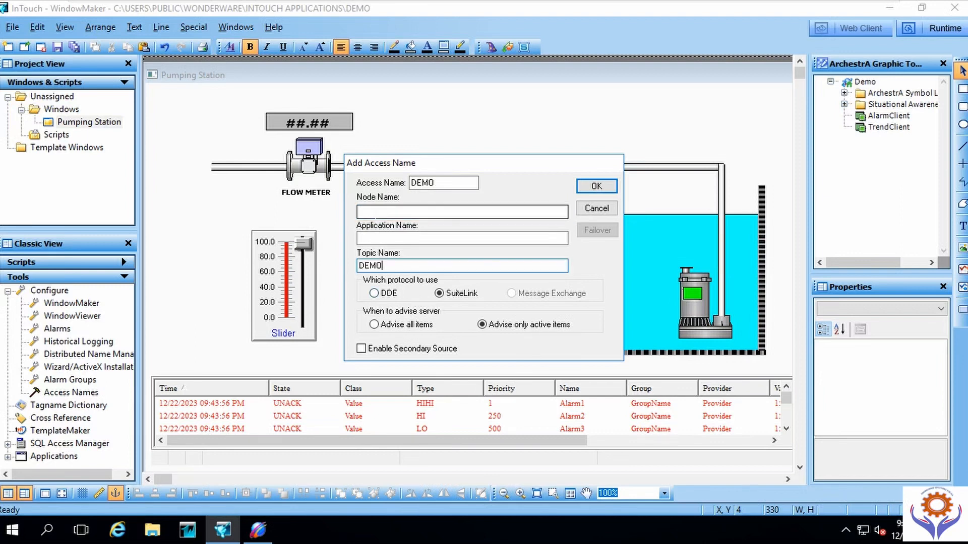
Step: Check the Modbus server's name in the System Management Console and set DEMO's application name to MBTCP
click(374, 215)
click(387, 238)
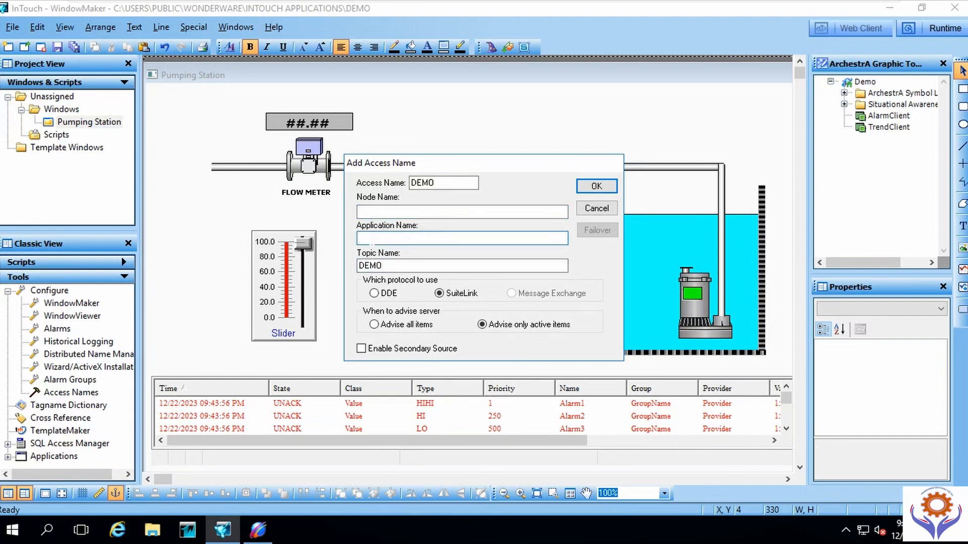
text(MBNET)
drag(387, 237, 359, 237)
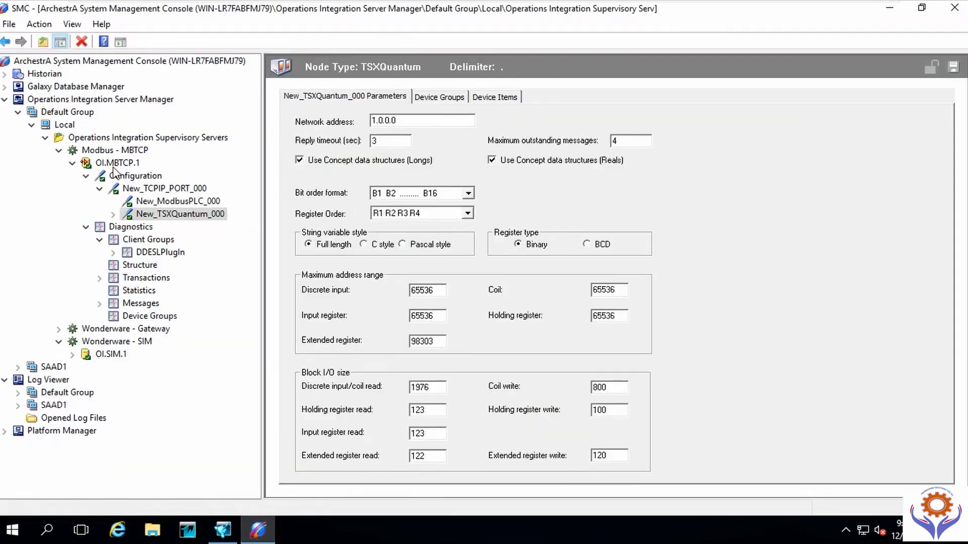
click(890, 8)
click(397, 239)
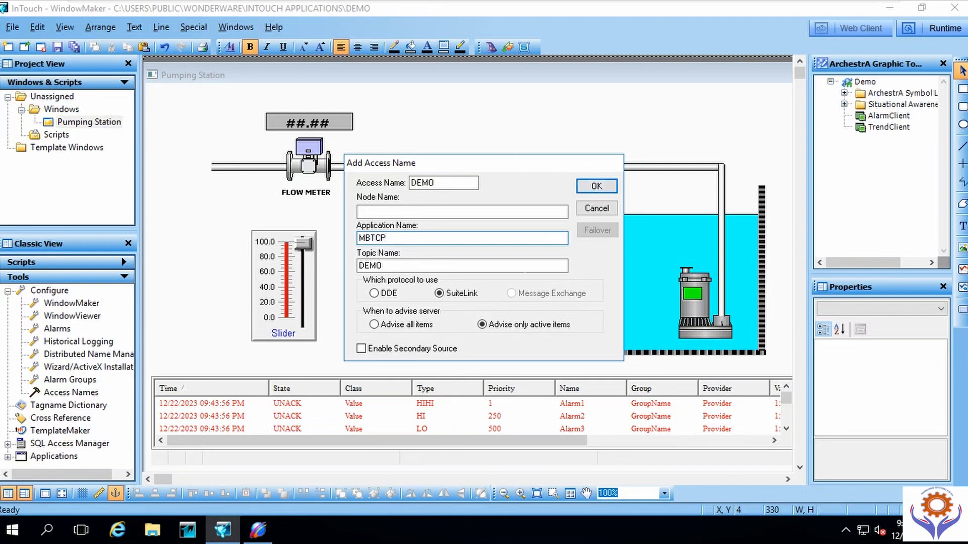
Step: Look at the secondary source options, leave them disabled, save the DEMO access name and close the access names list
click(361, 348)
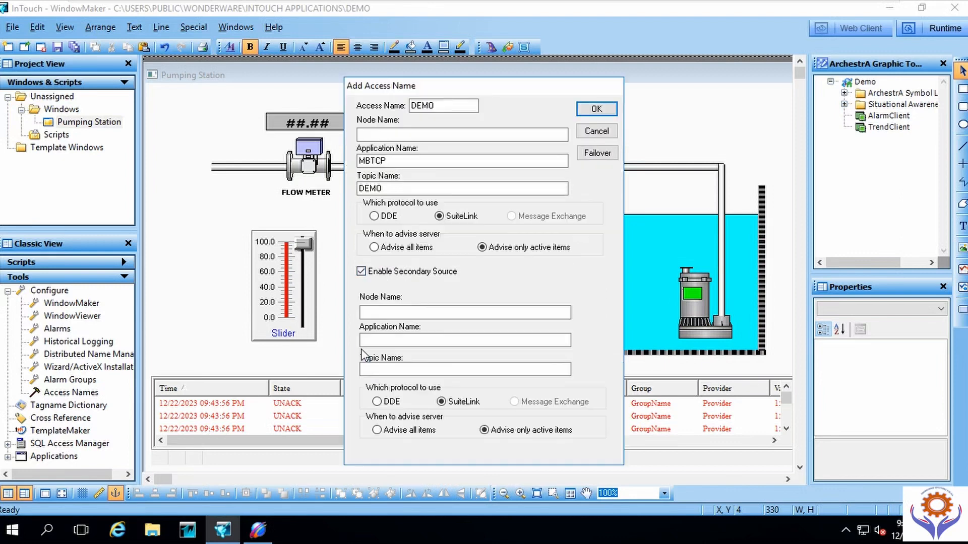
click(361, 271)
click(585, 189)
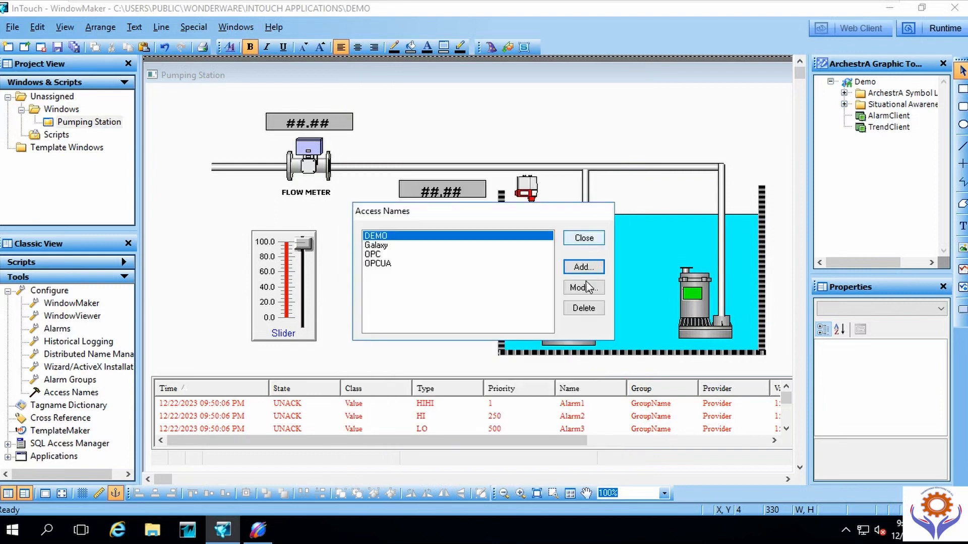
click(581, 243)
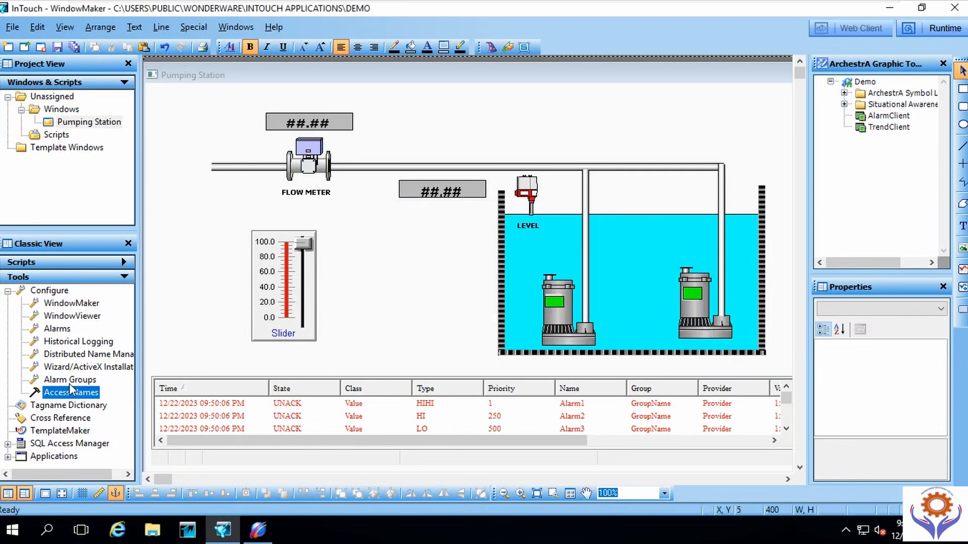
Step: Open the PUMP1_AUTO tag in the Tagname Dictionary
double_click(66, 405)
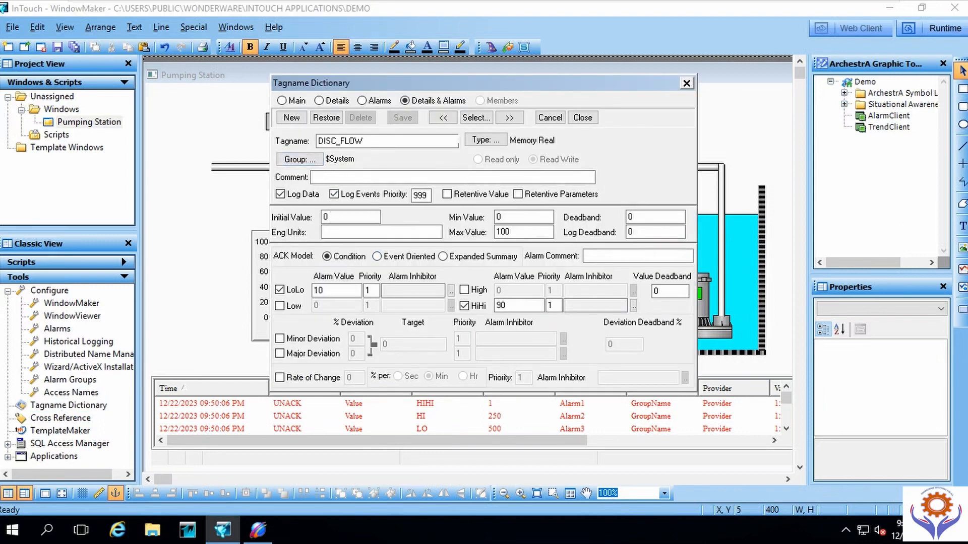
click(481, 118)
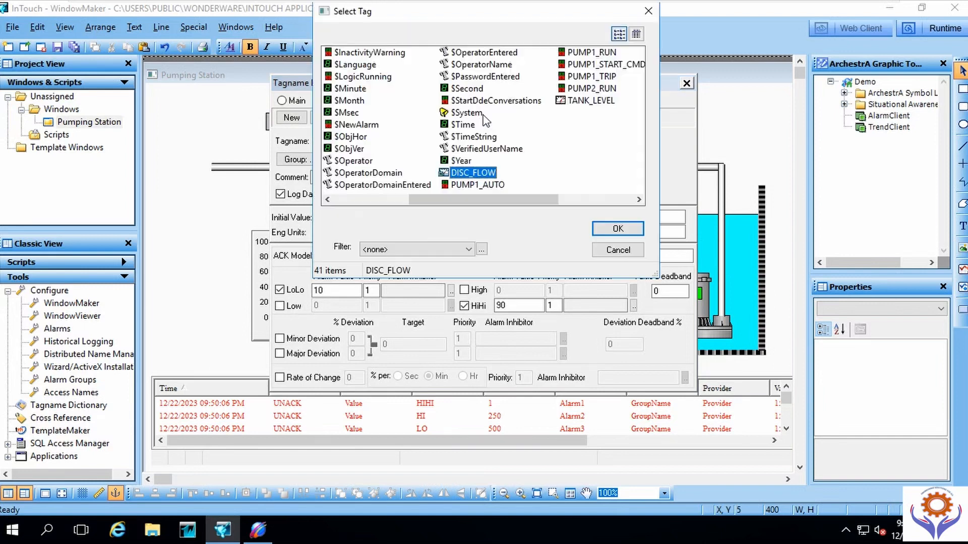
click(473, 182)
double_click(474, 185)
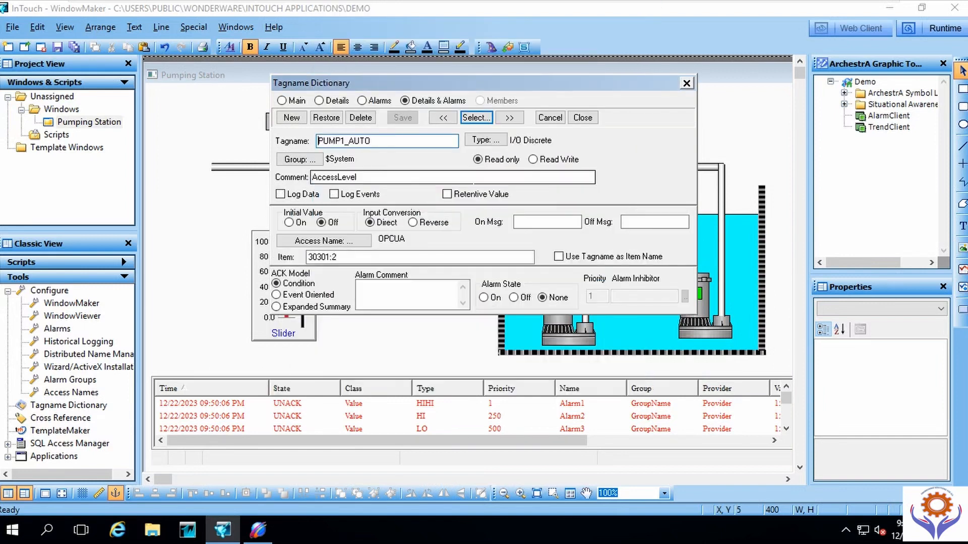
Step: Assign the DEMO access name to the PUMP1_AUTO tag, save the tag and close the Tagname Dictionary
click(362, 241)
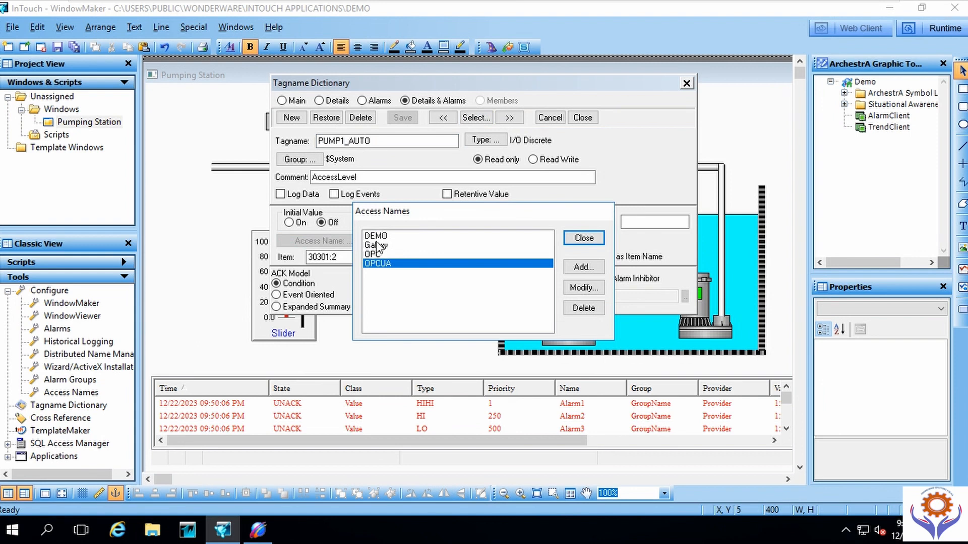
double_click(376, 236)
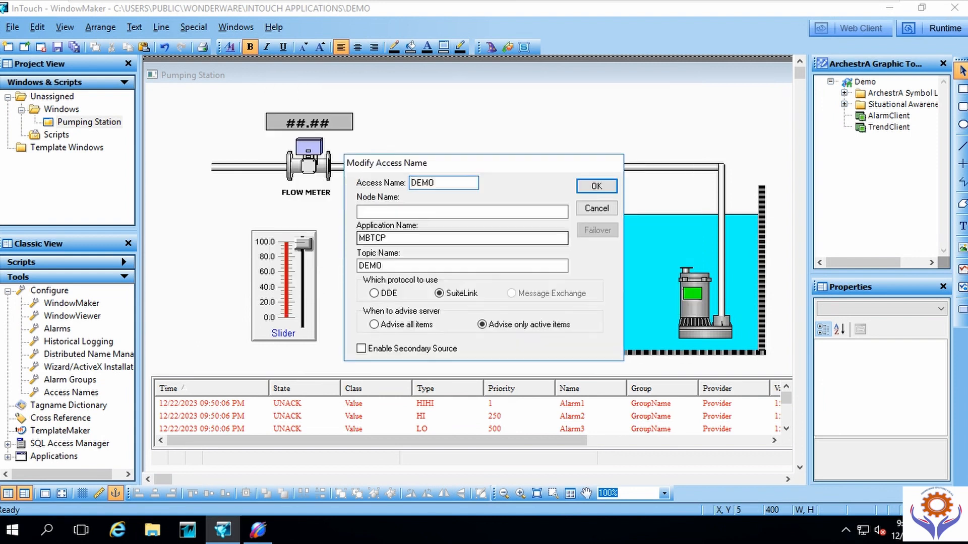
click(587, 187)
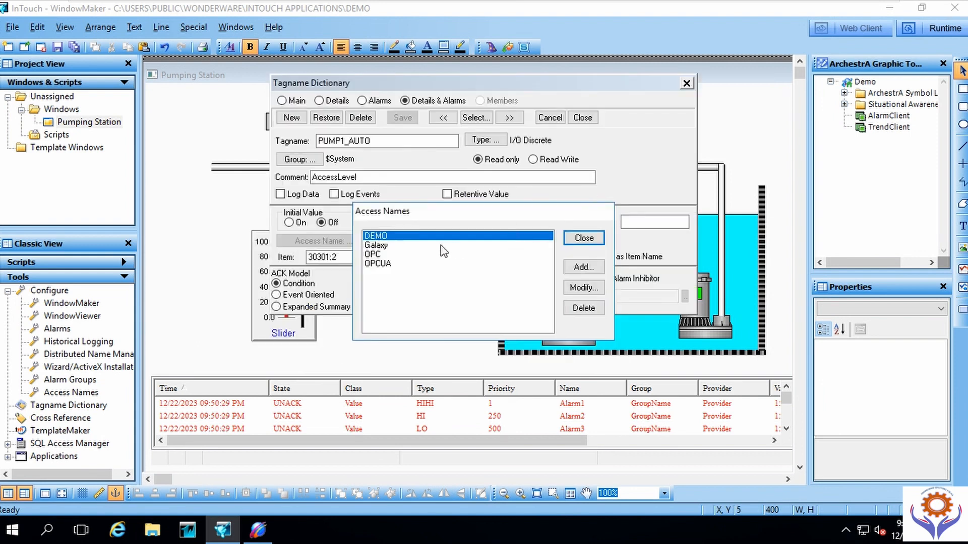
click(580, 239)
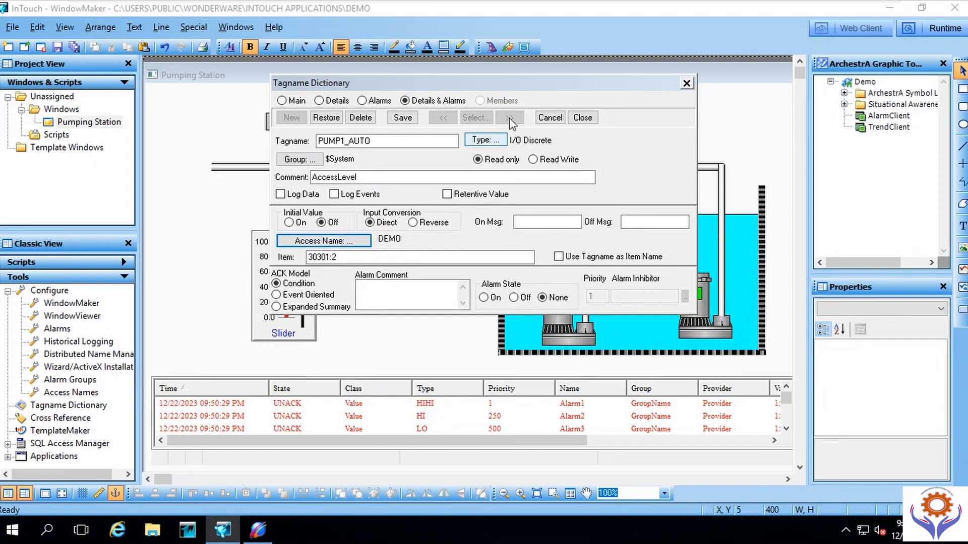
click(403, 117)
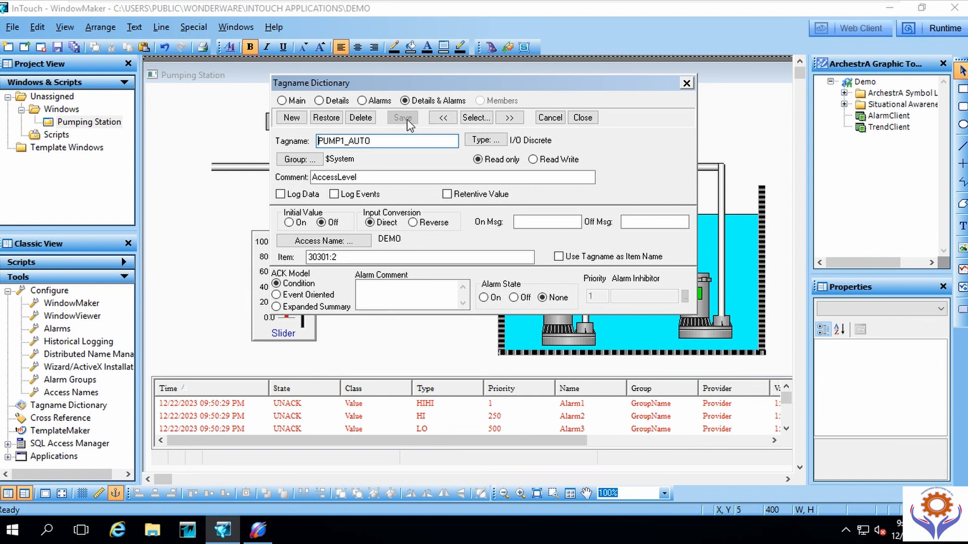
click(582, 118)
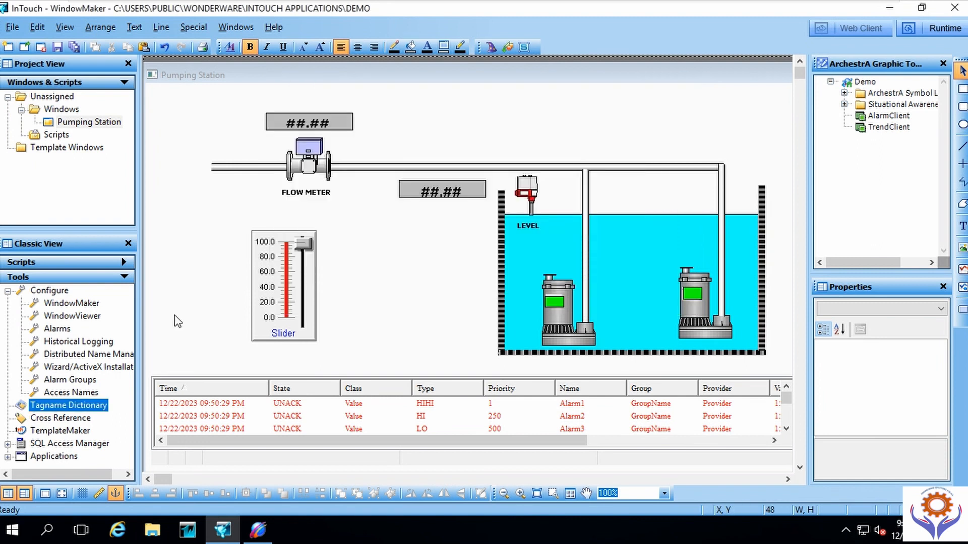
Step: Reopen the Tagname Dictionary, show the tag list with details and open the PUMP1_RUN tag
double_click(69, 406)
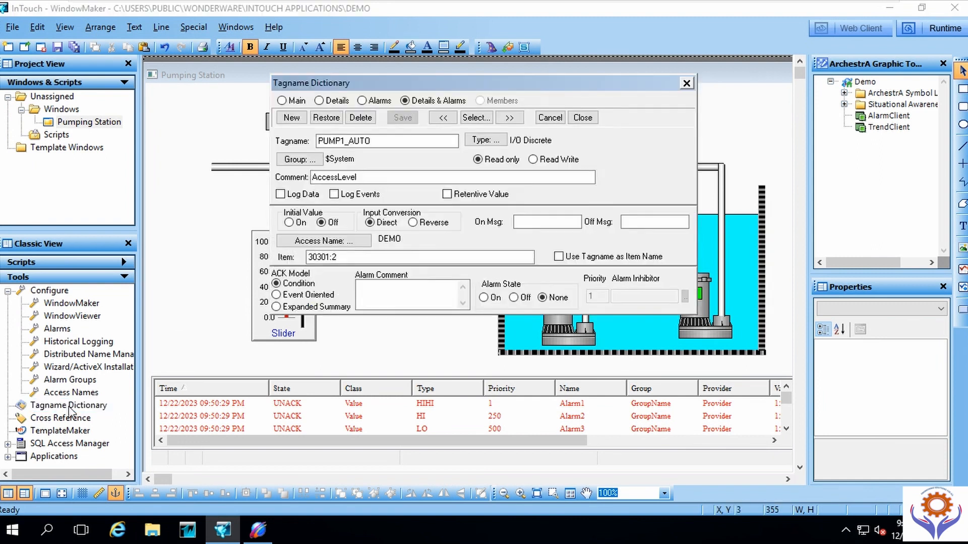
click(477, 119)
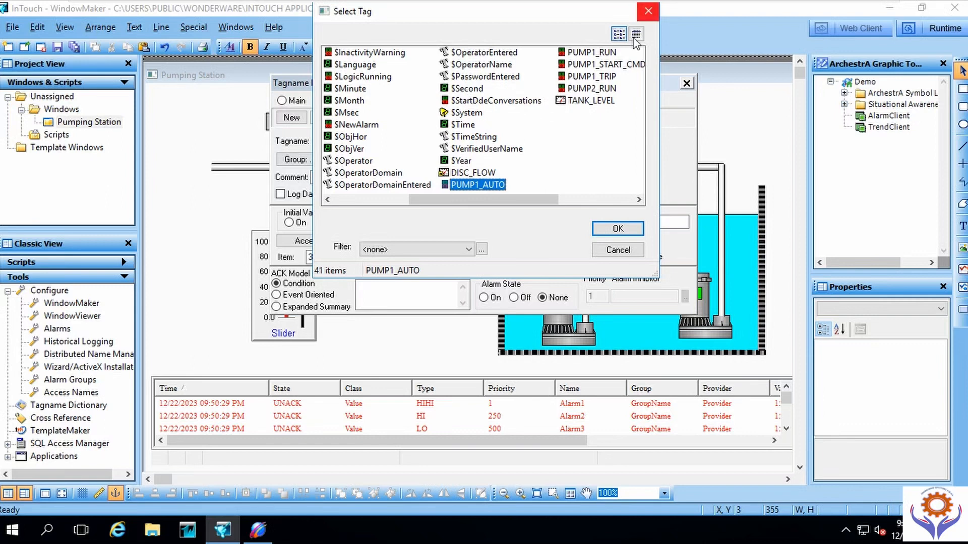
click(637, 35)
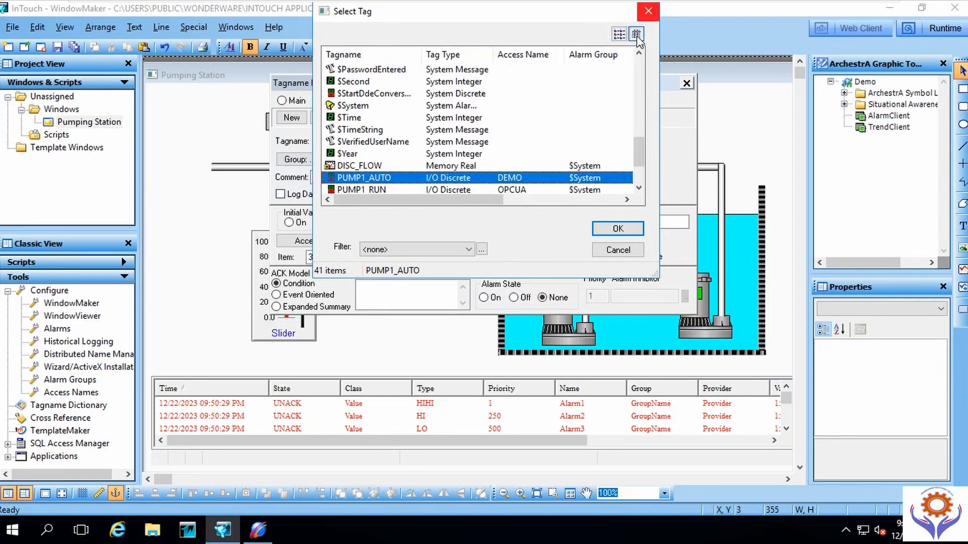
mouse_move(483, 201)
mouse_down()
mouse_move(535, 202)
mouse_move(493, 206)
mouse_up()
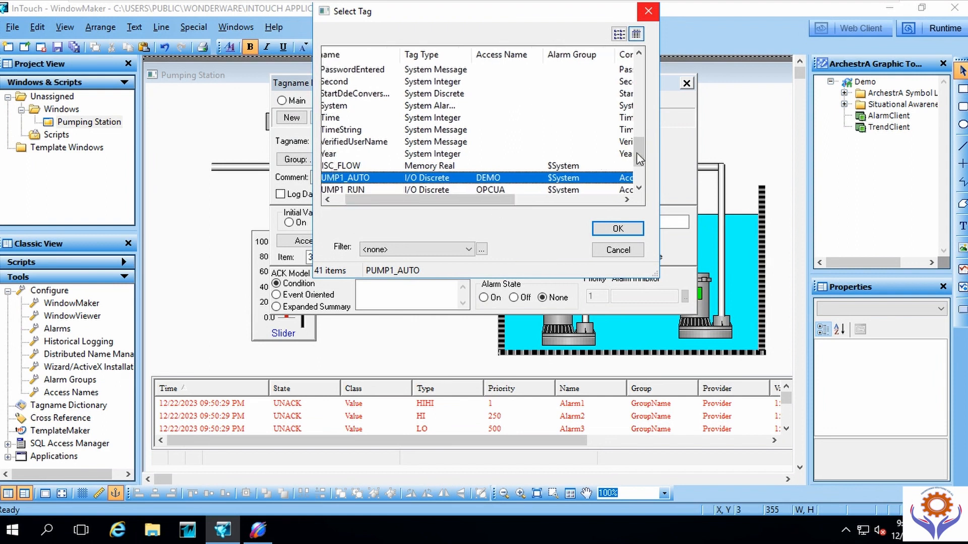
drag(640, 160, 639, 174)
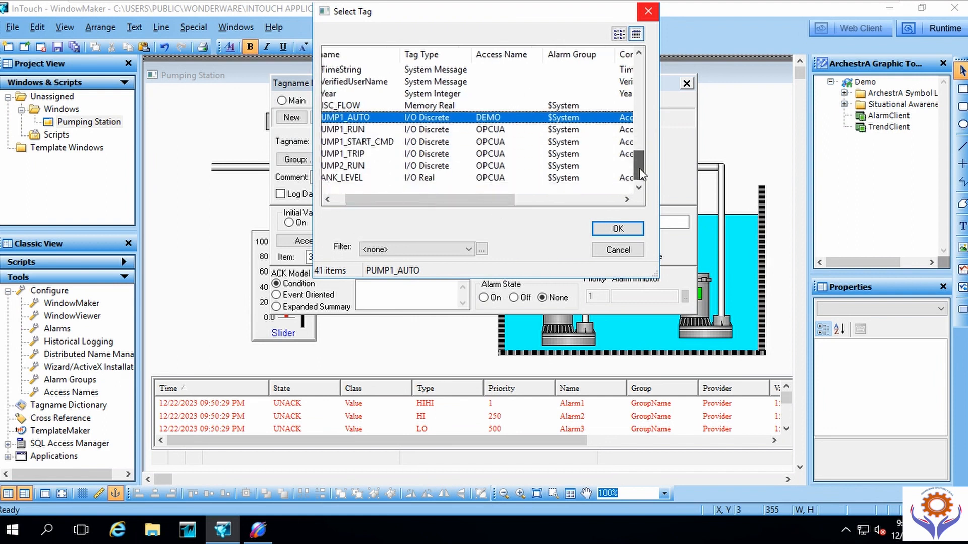
double_click(485, 131)
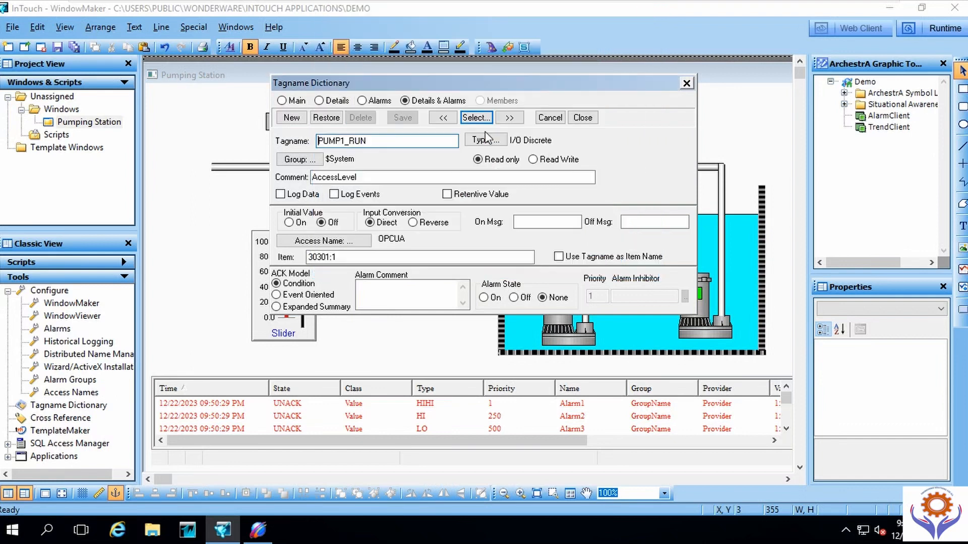
Step: Assign the DEMO access name to the PUMP1_RUN tag, save the tag and close the Tagname Dictionary
click(323, 240)
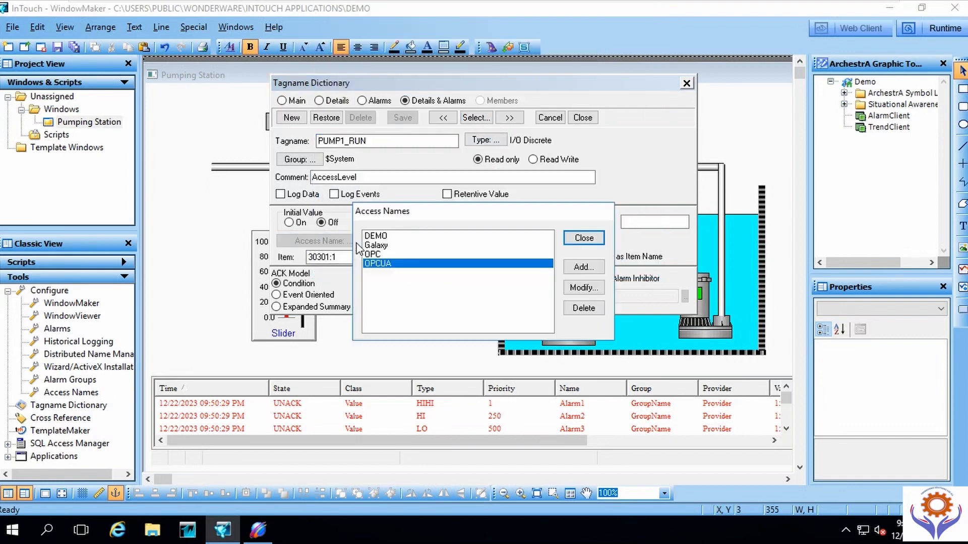
click(376, 235)
double_click(376, 236)
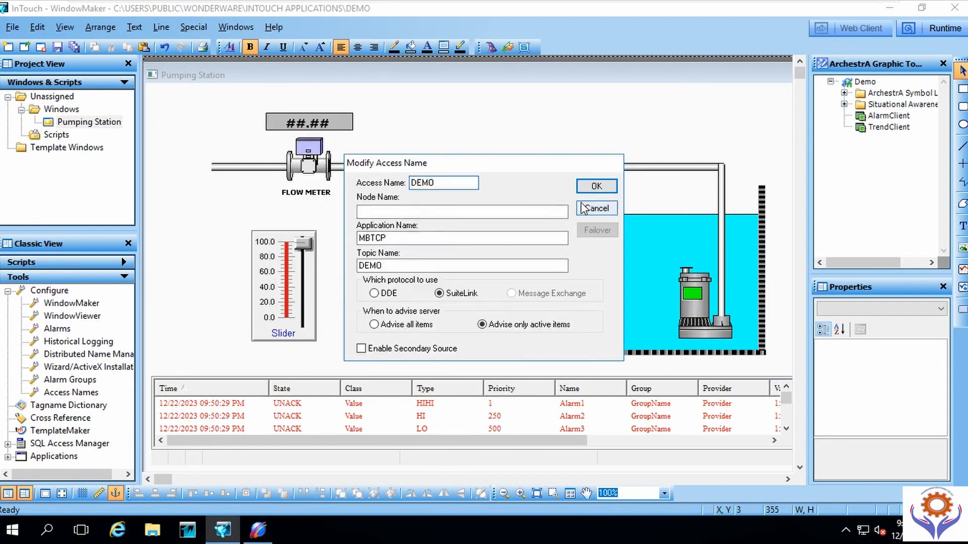
click(589, 184)
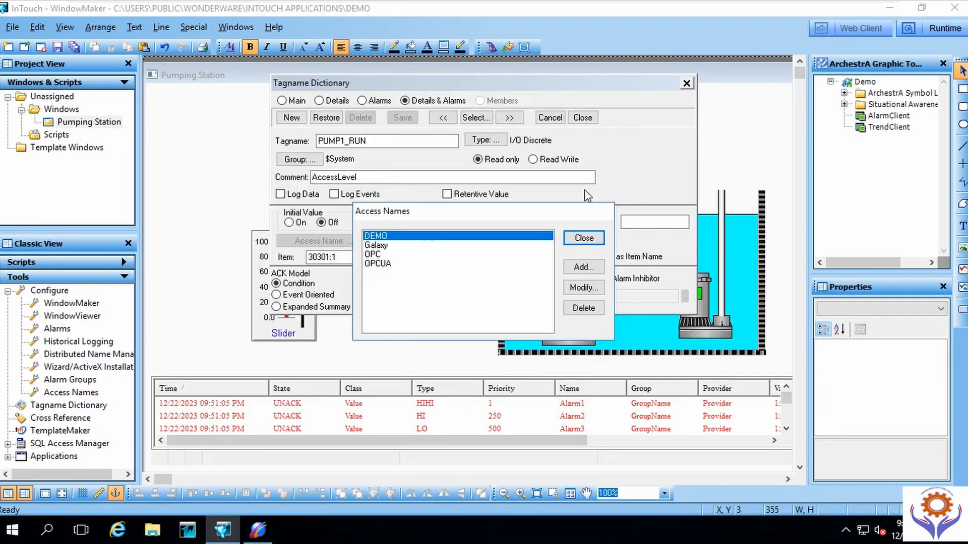
click(584, 237)
click(411, 117)
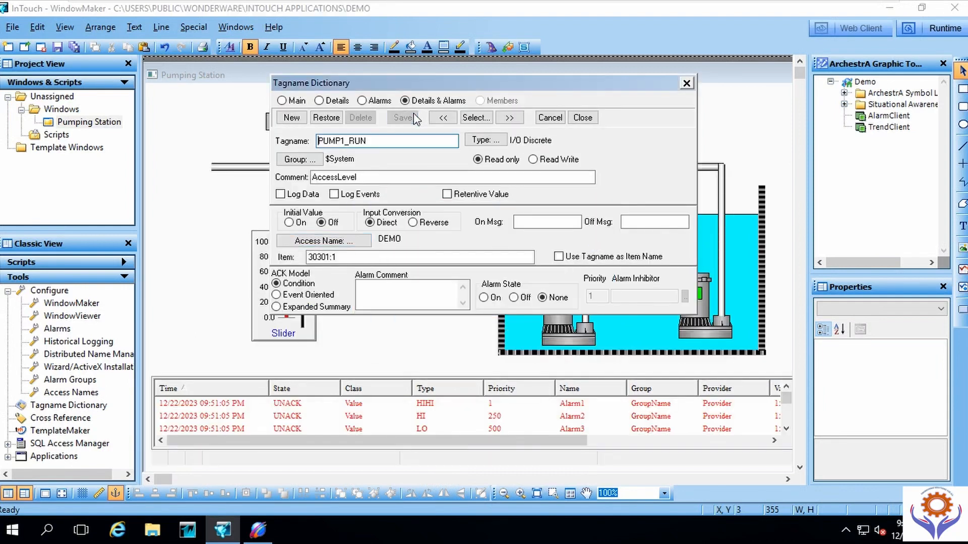
click(582, 118)
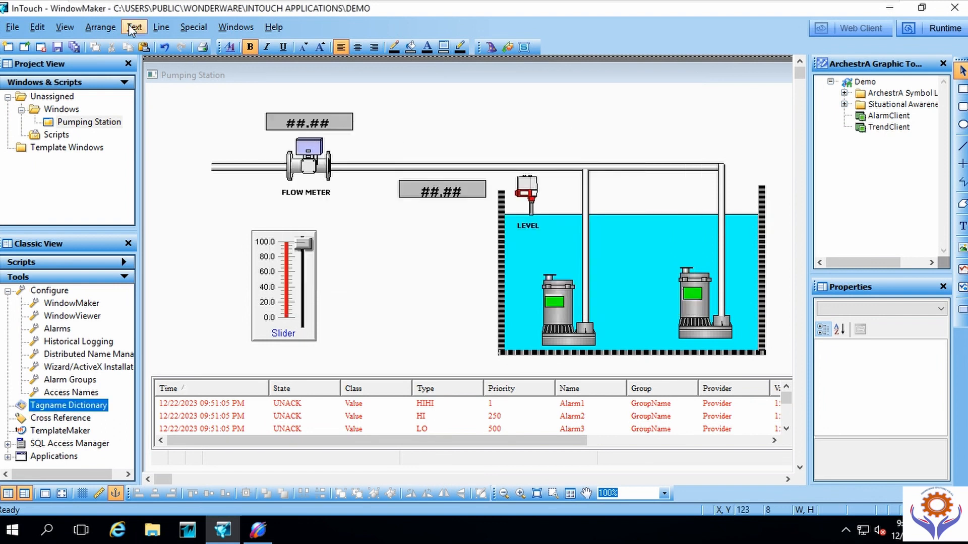
click(12, 28)
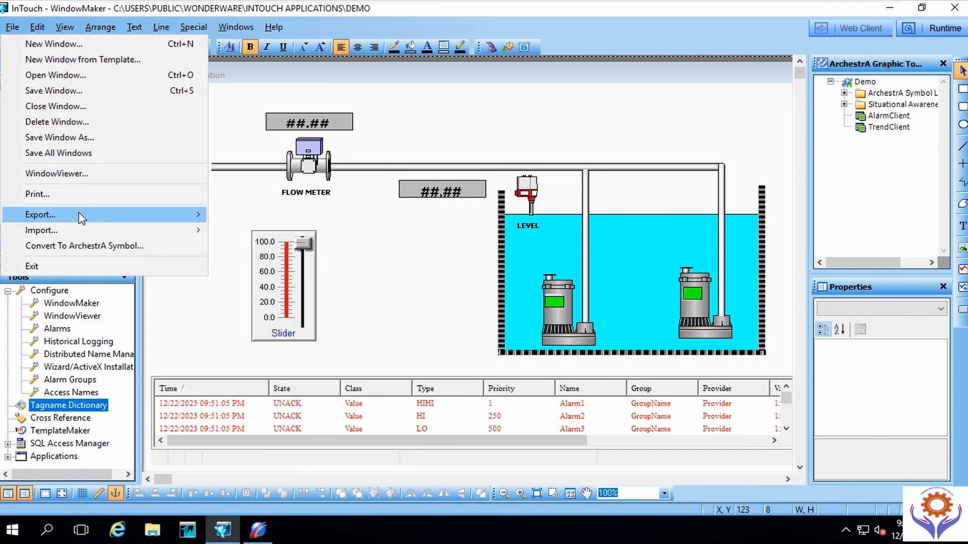
mouse_move(74, 236)
click(159, 338)
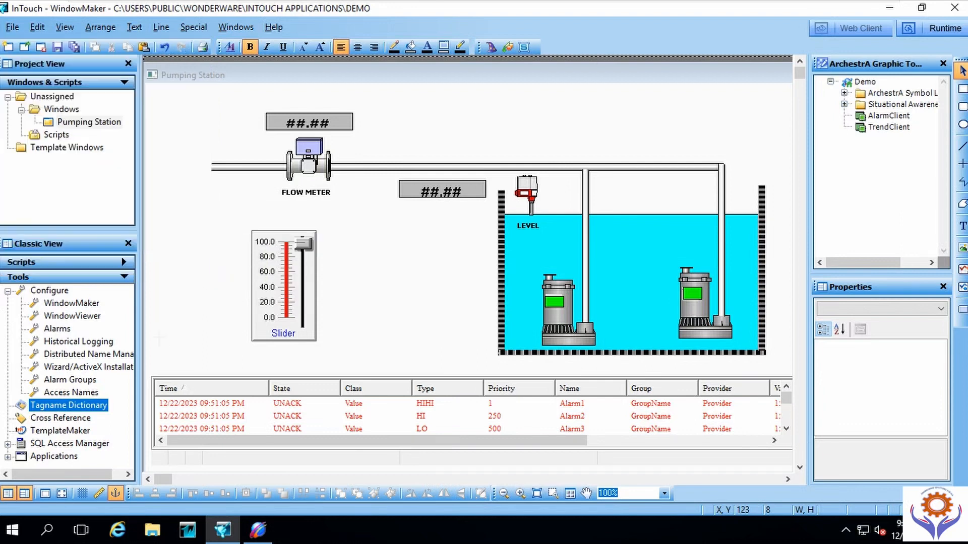
Step: Save the Pumping Station window
click(61, 407)
click(58, 48)
click(371, 351)
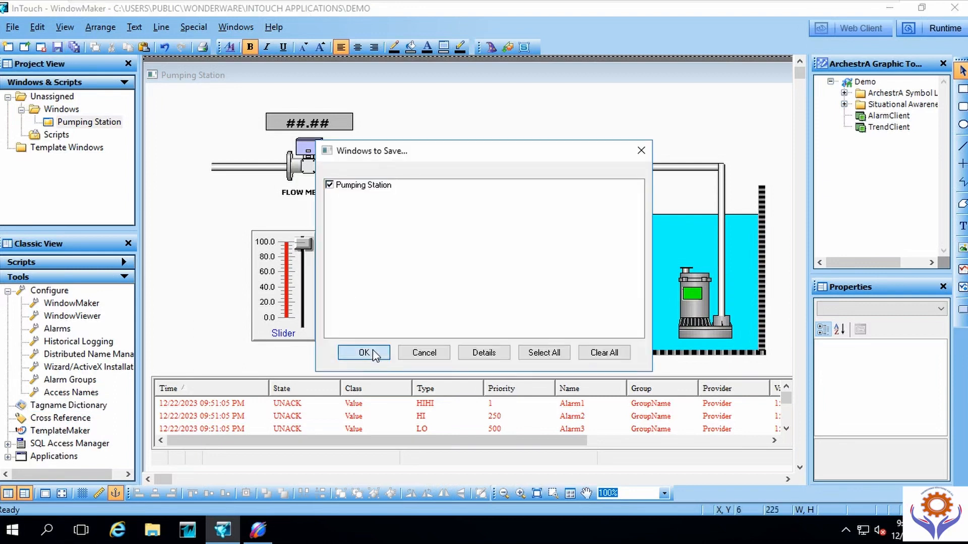
Step: Start the InTouch Application Manager and decline its permission request
click(190, 528)
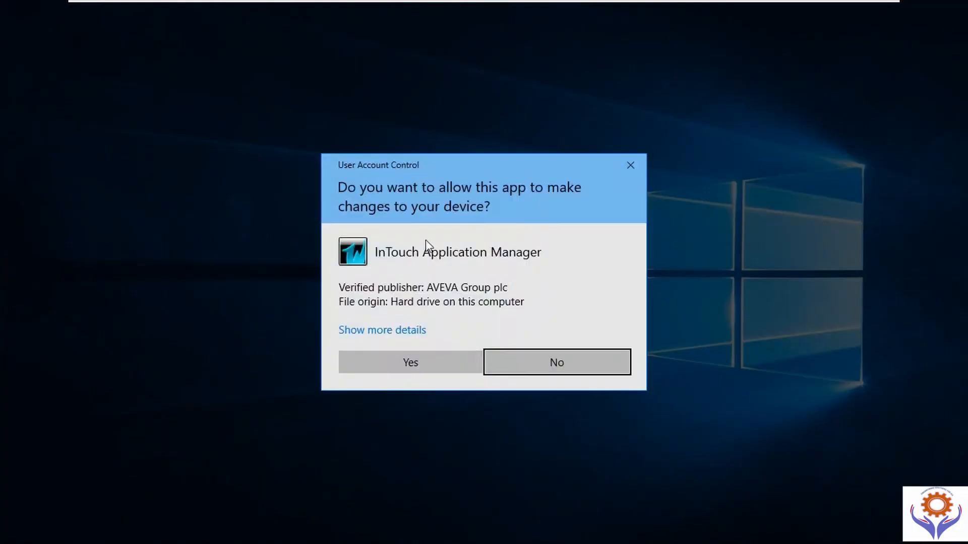
click(513, 363)
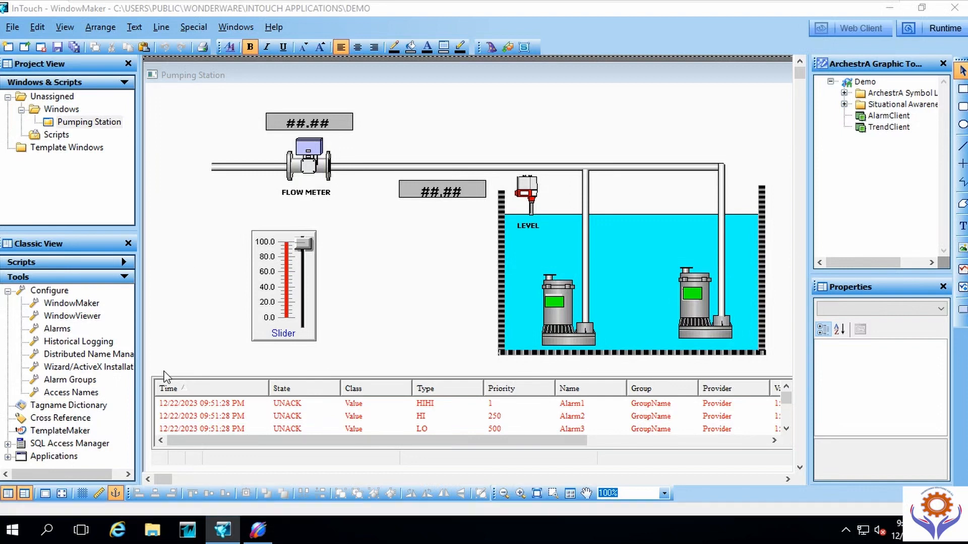
Step: Check the access names assigned to the tags in the tag list and leave the Tagname Dictionary without changes
double_click(100, 406)
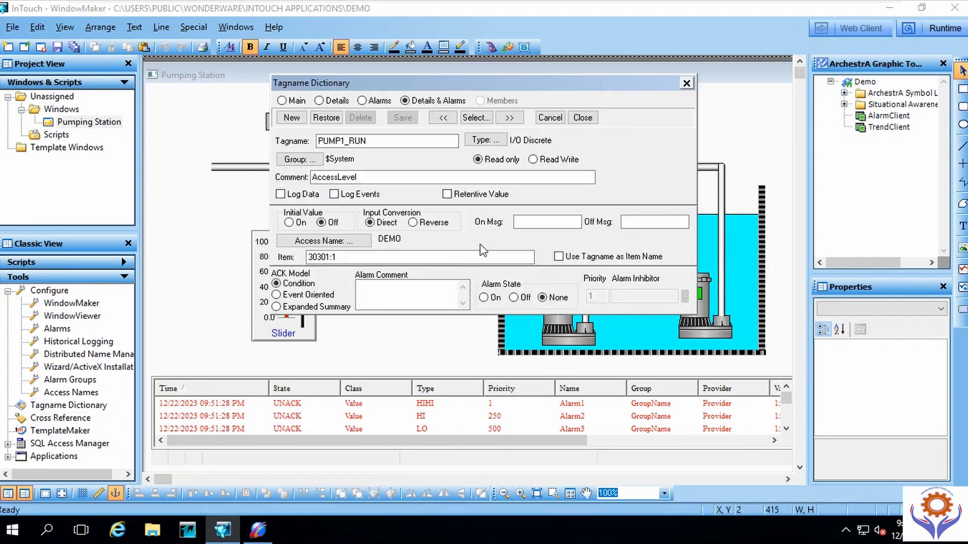
click(473, 118)
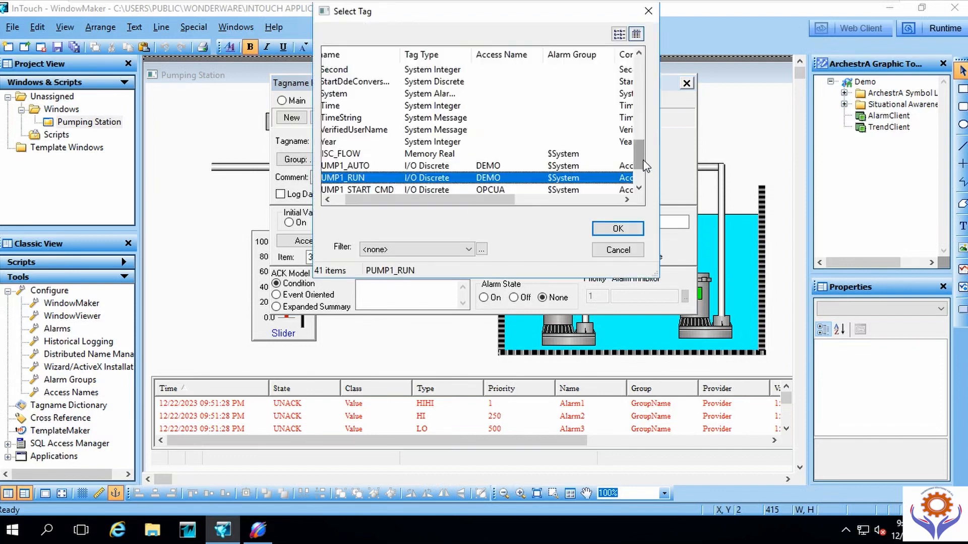
click(638, 248)
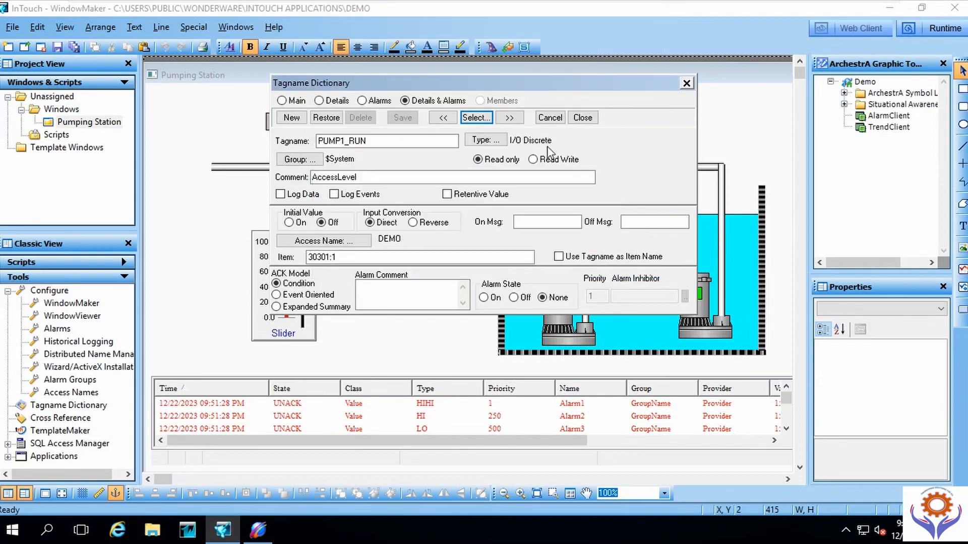
click(546, 123)
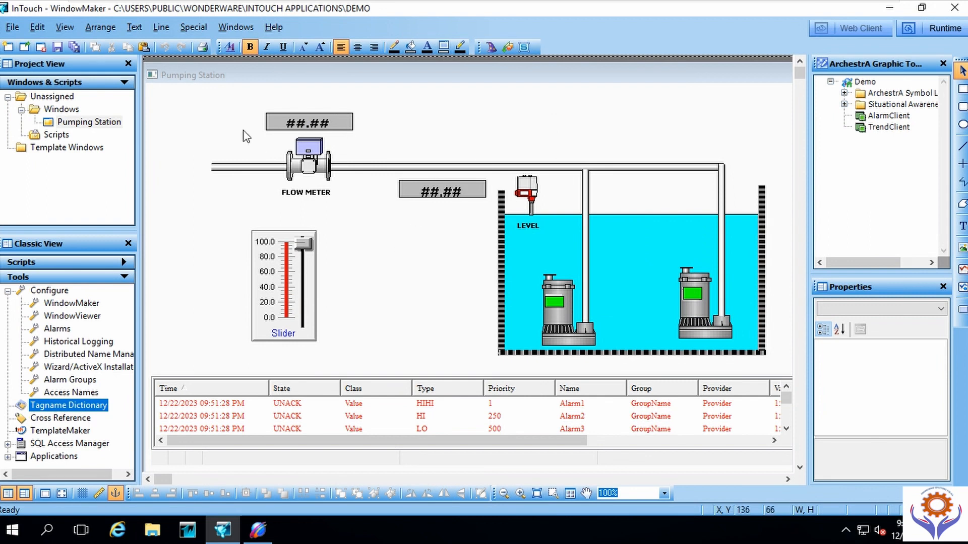
Step: Switch to runtime and move the flow slider to about 21.5, followed by about 91.6, to test the DISC_FLOW alarms
click(939, 27)
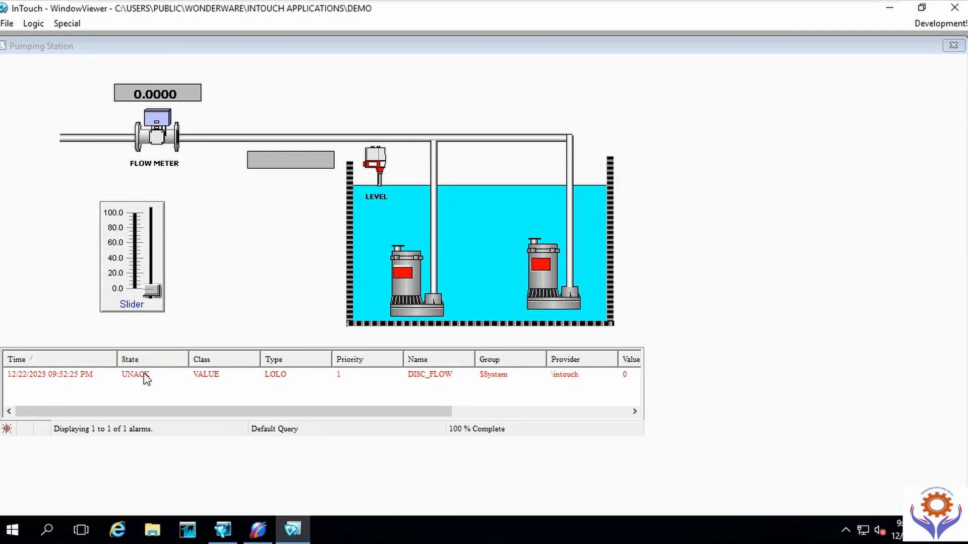
click(152, 292)
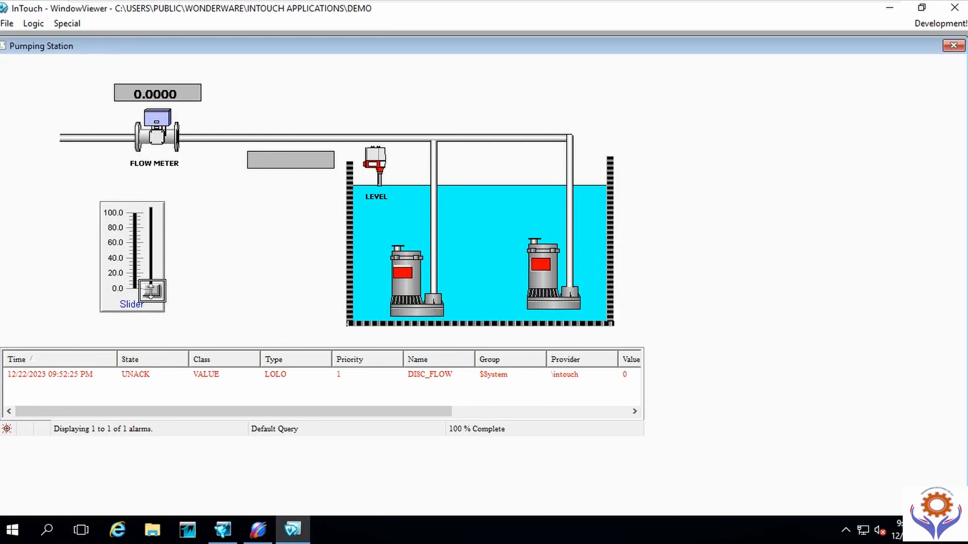
drag(152, 293, 152, 267)
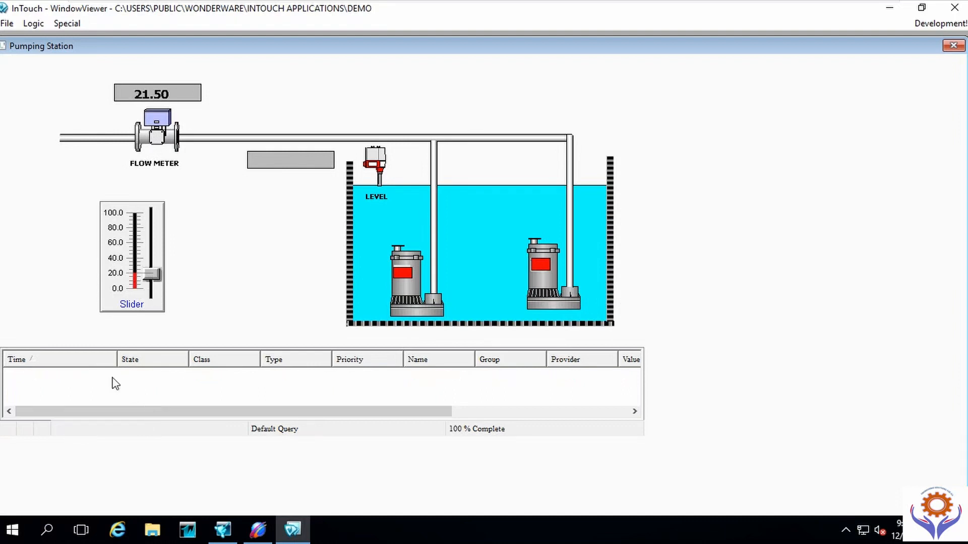
drag(153, 273, 153, 214)
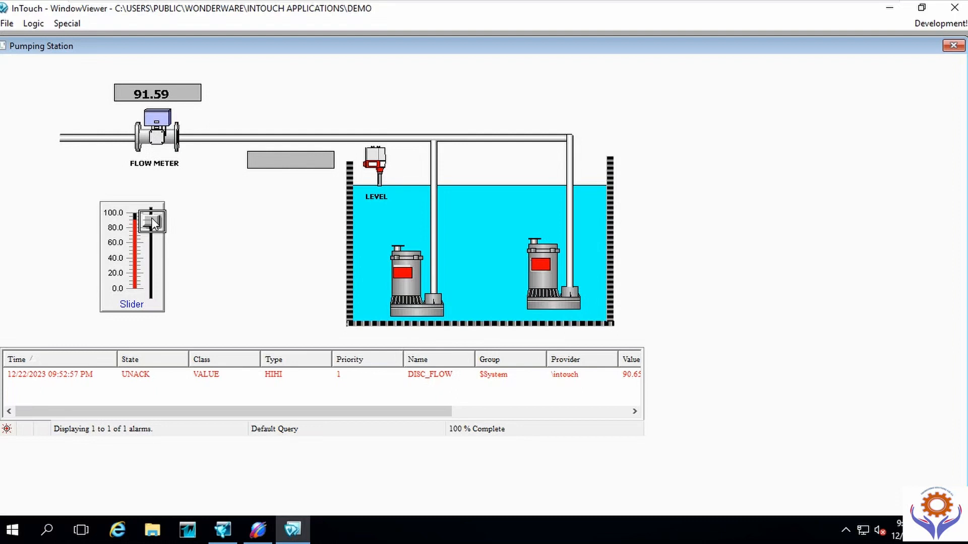
Step: Acknowledge the DISC_FLOW HIHI alarm with the comment YES
click(132, 378)
right_click(132, 379)
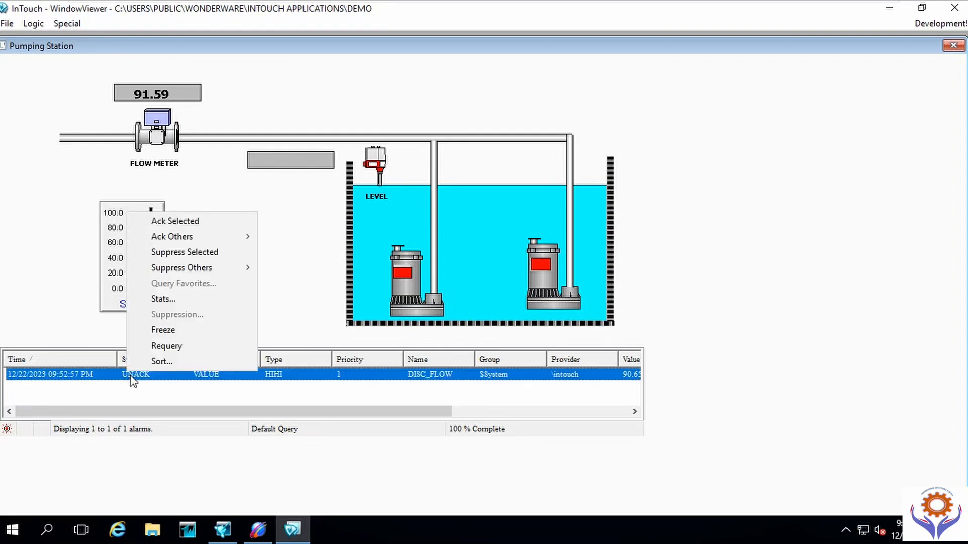
click(194, 222)
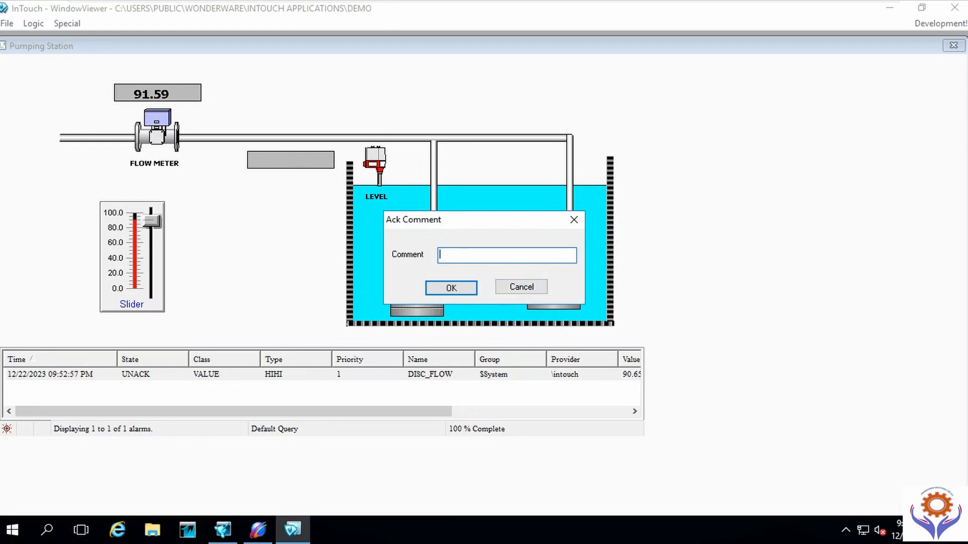
text(YES)
click(463, 288)
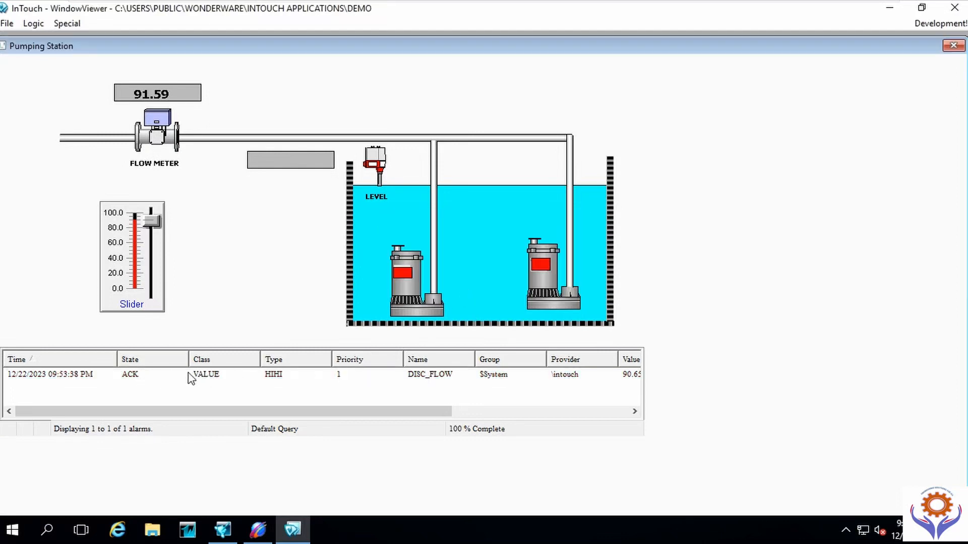
click(132, 377)
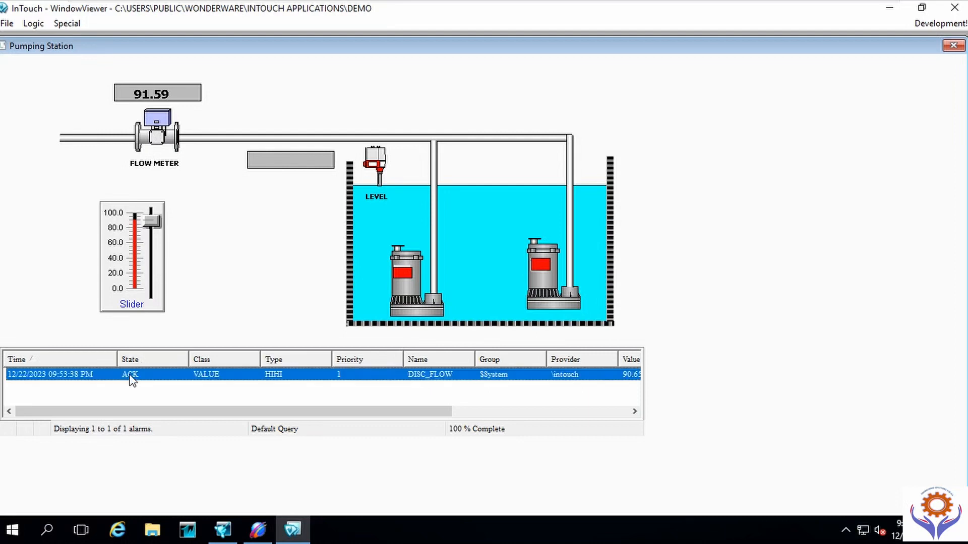
right_click(130, 376)
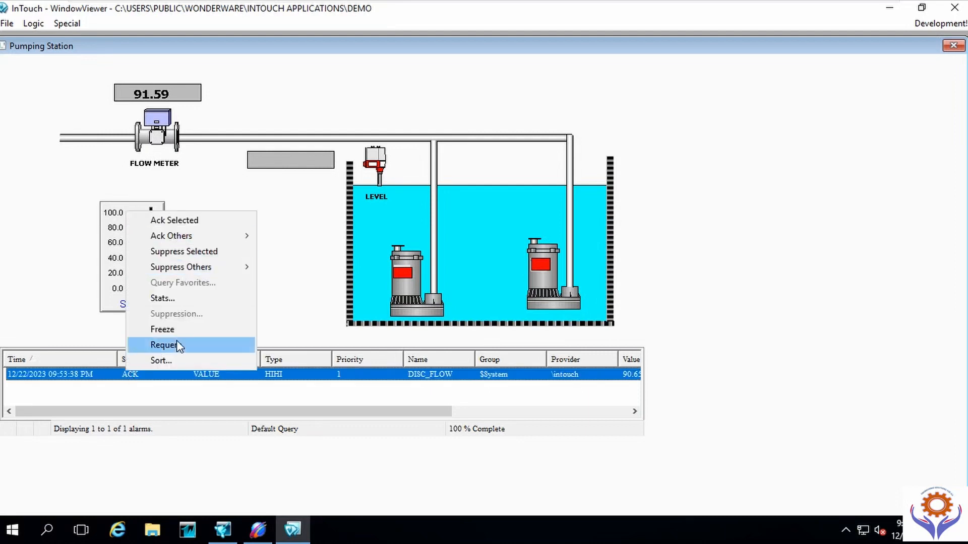
click(201, 392)
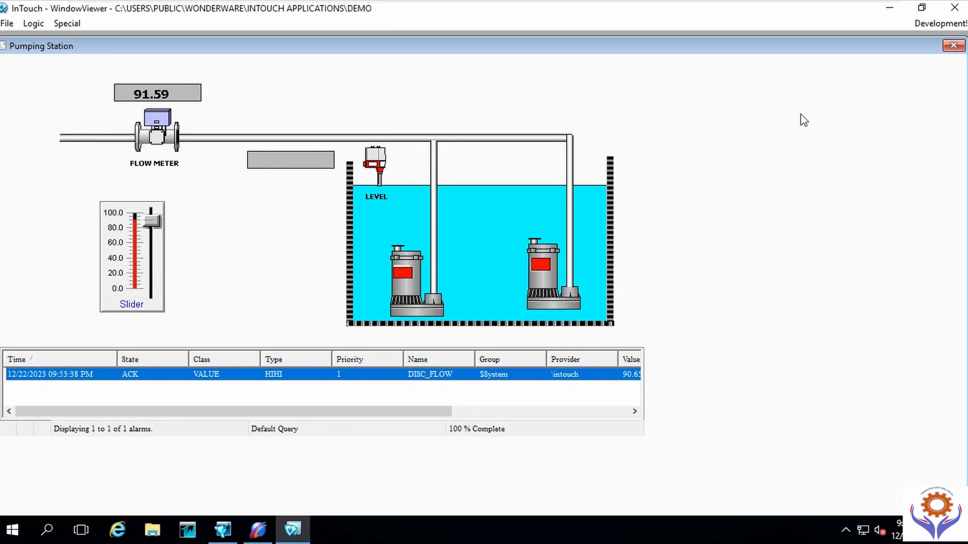
Step: Close the runtime WindowViewer and open the Pumping Station window in WindowMaker
click(949, 48)
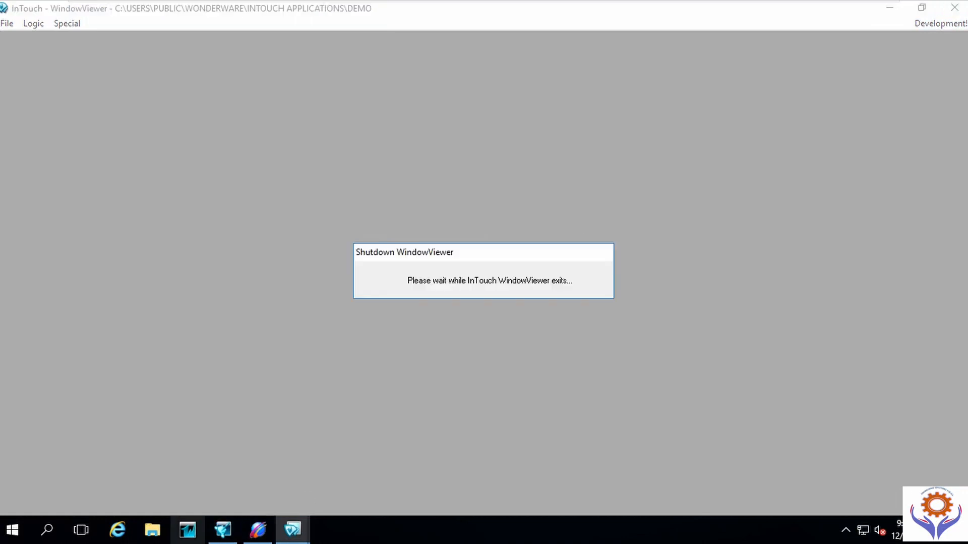
click(216, 537)
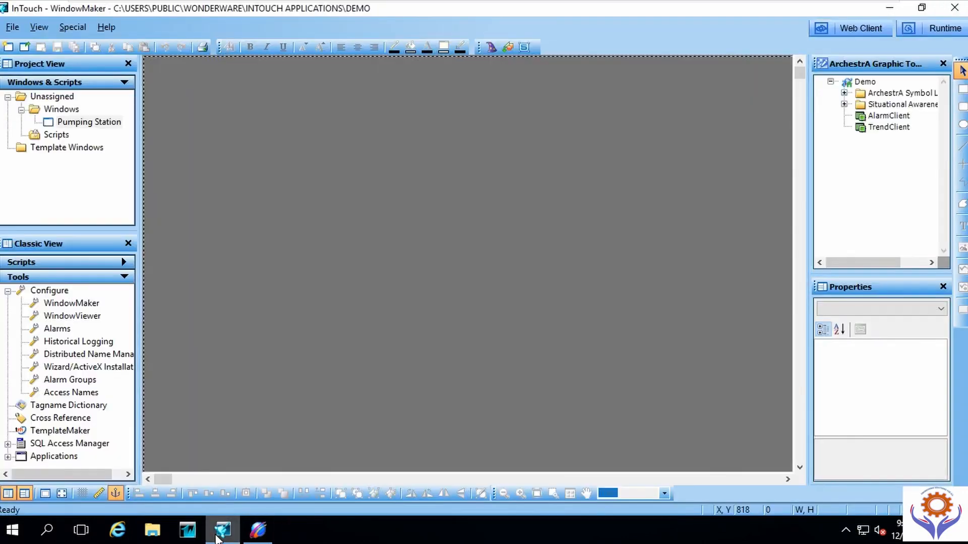
double_click(85, 126)
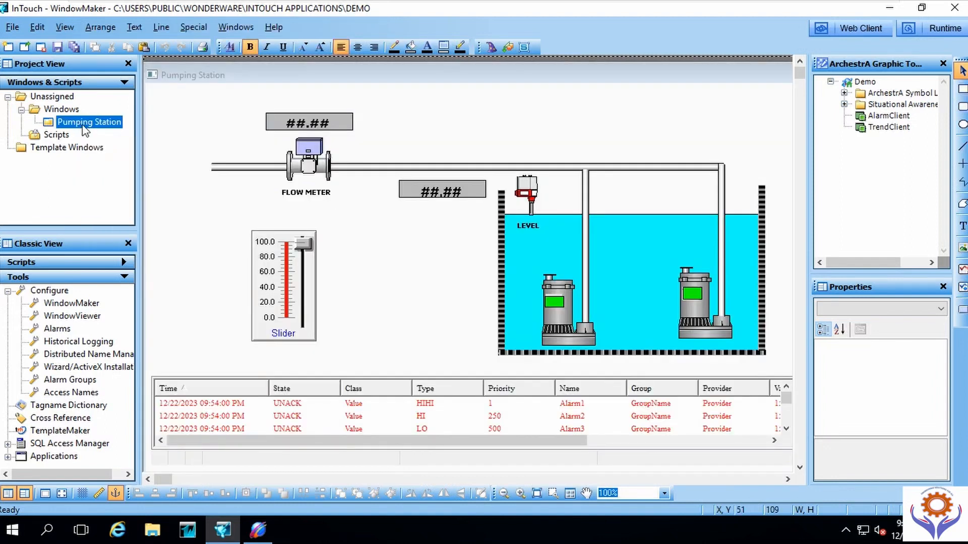
Step: Create a new window named ARCHESTRA SYMBOL, keeping the other window properties at their defaults
click(24, 45)
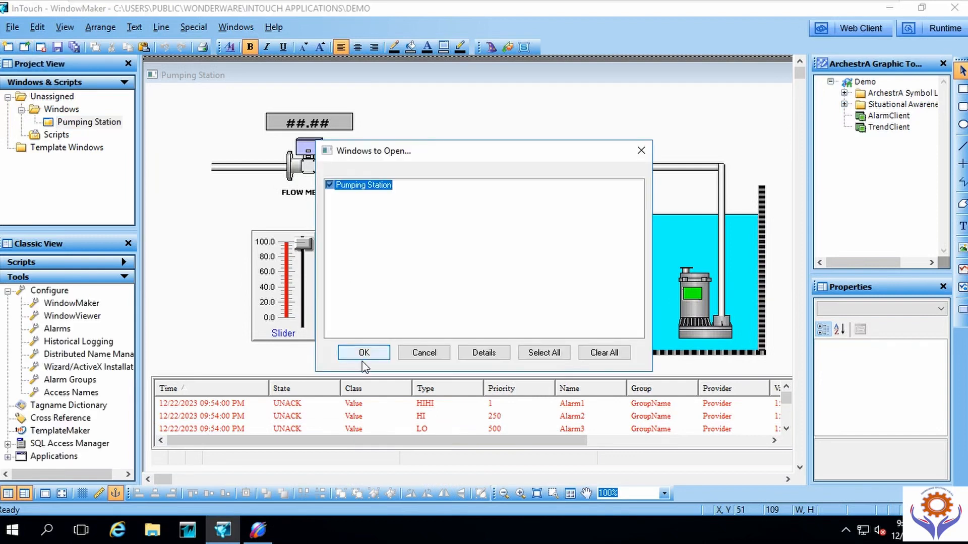
click(424, 352)
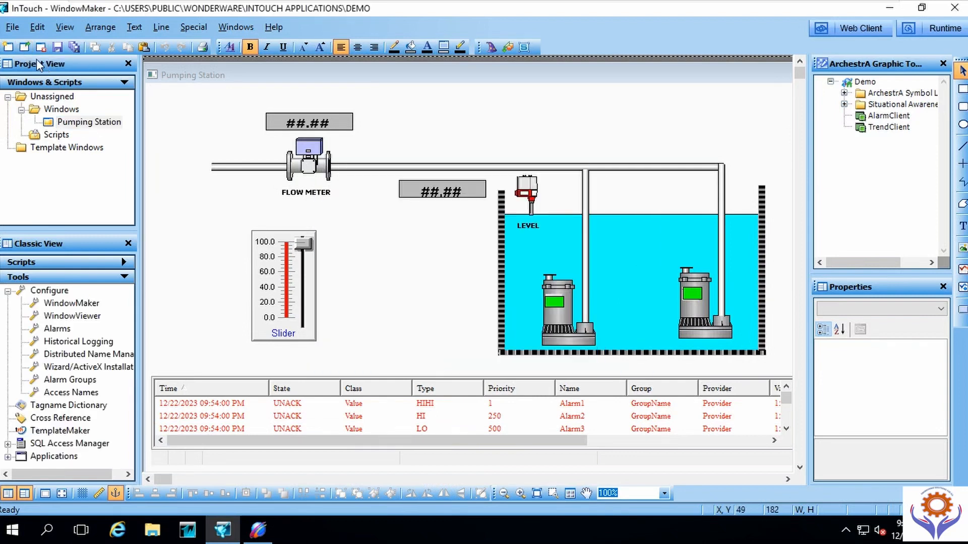
click(8, 47)
click(413, 204)
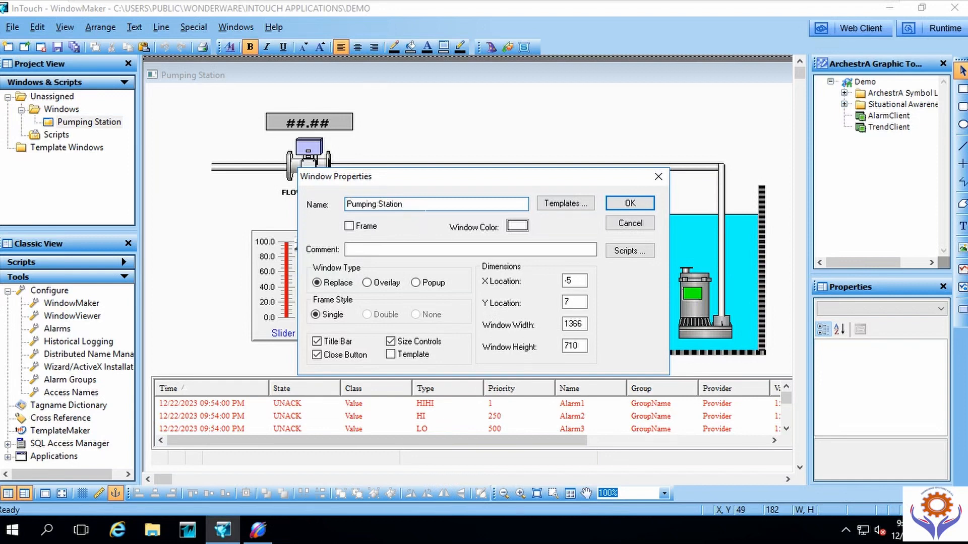
drag(402, 204, 297, 202)
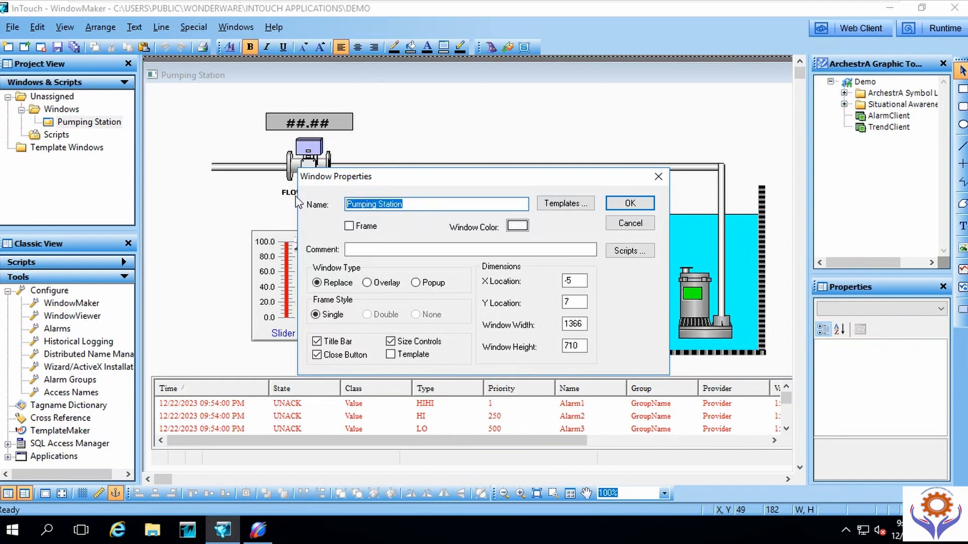
text(a)
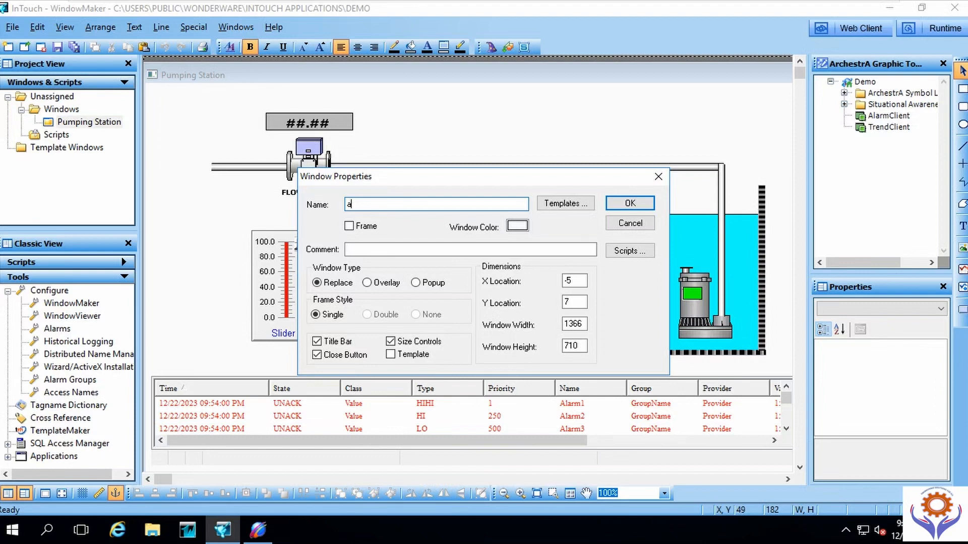
text(RCHEST)
text(TR)
text(A SYMBOL)
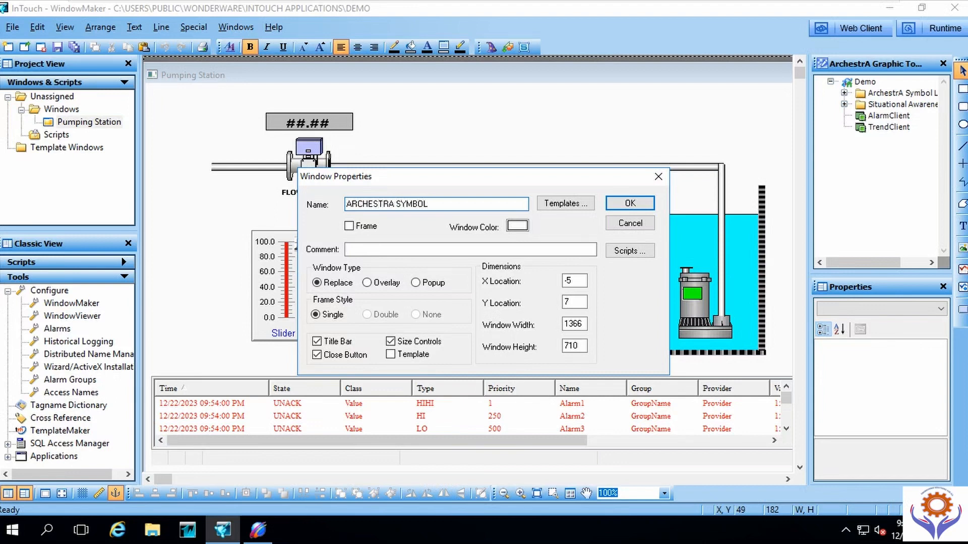
key(Return)
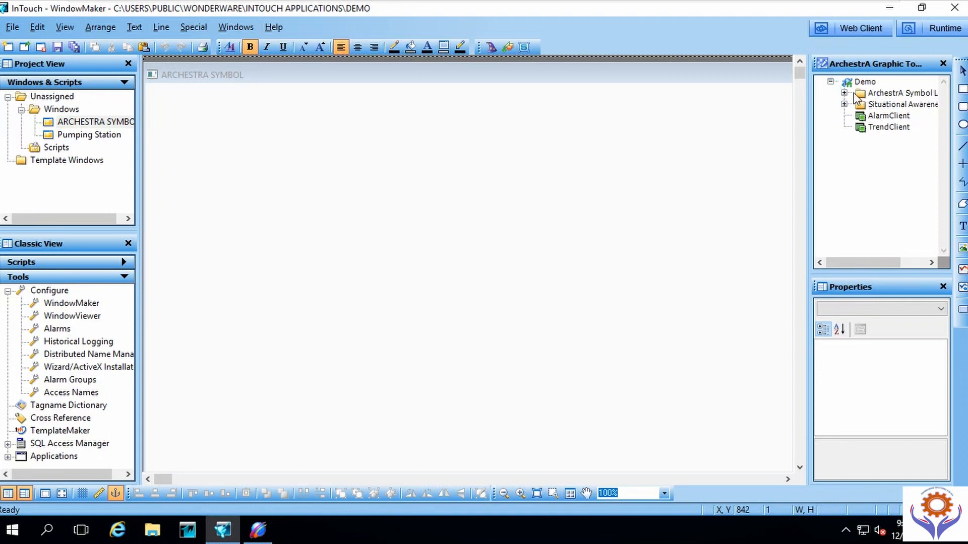
Step: Place the ButtonChromeMomentaryBlack symbol from the ArchestrA library's Black&Chrome buttons in the ARCHESTRA SYMBOL window at about X 134, Y 198
click(843, 92)
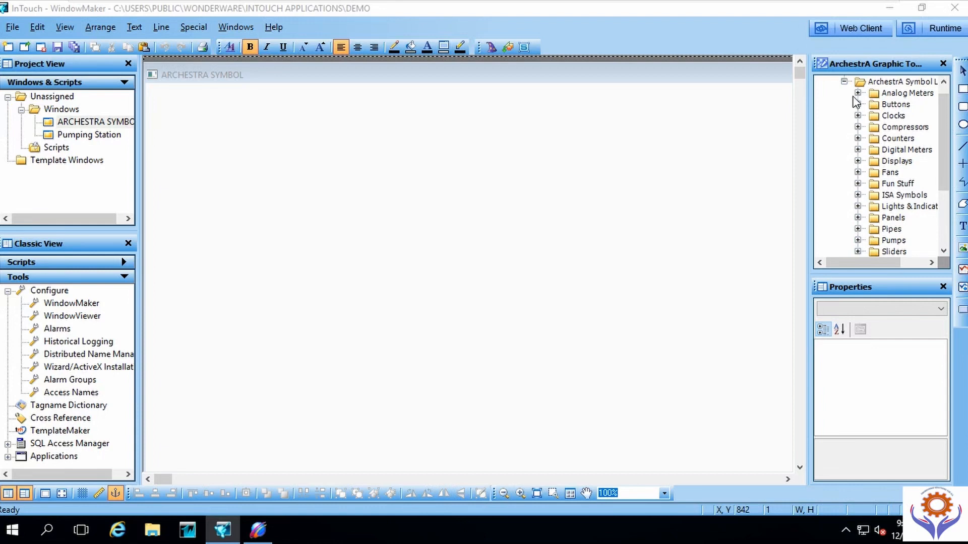
click(857, 105)
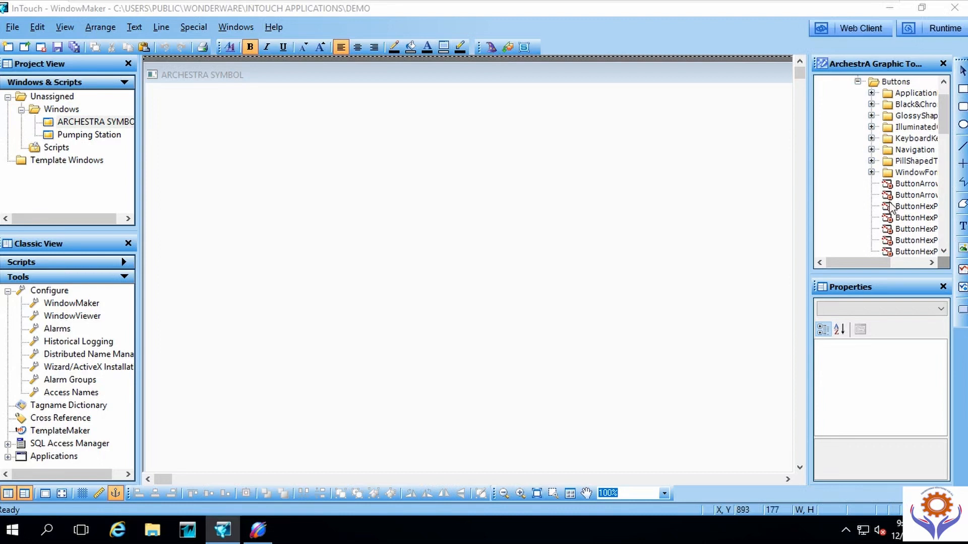
mouse_move(898, 190)
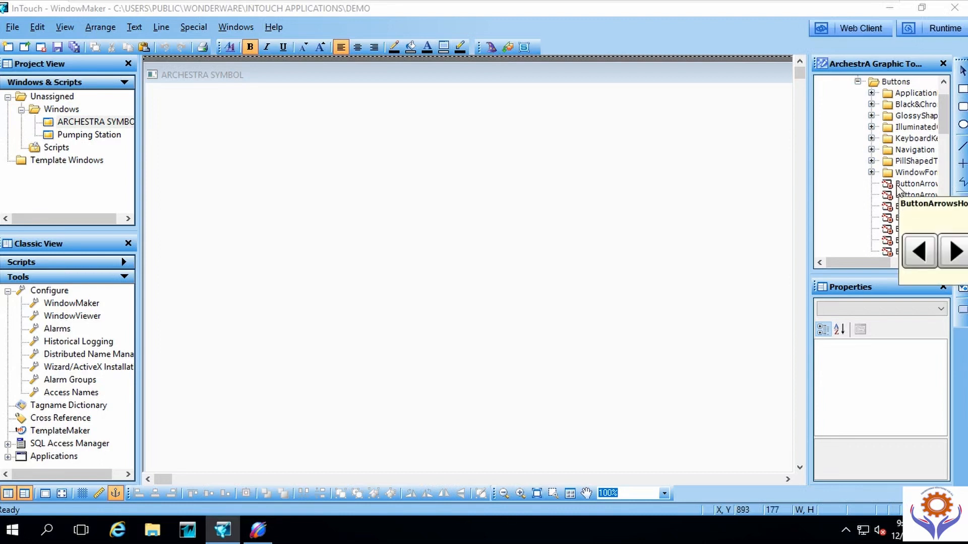
click(871, 92)
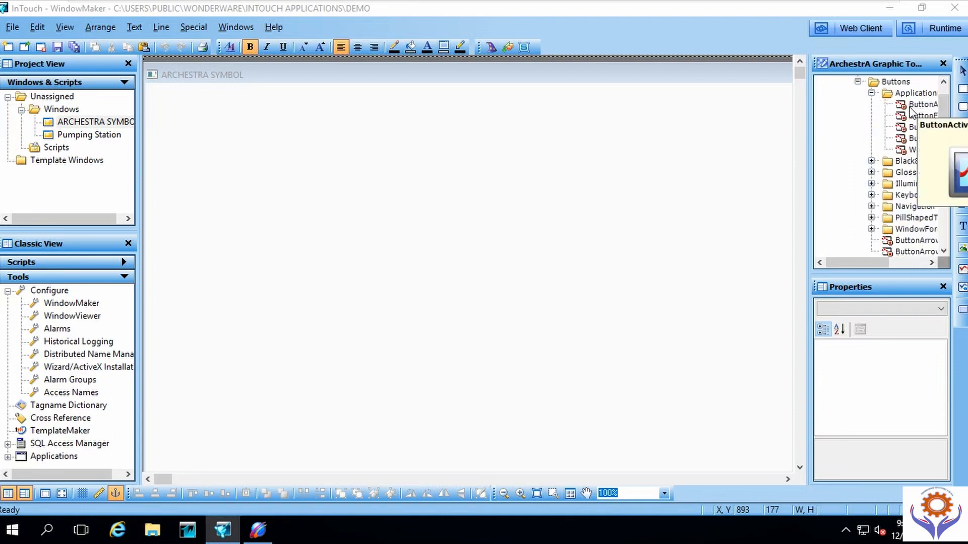
click(871, 162)
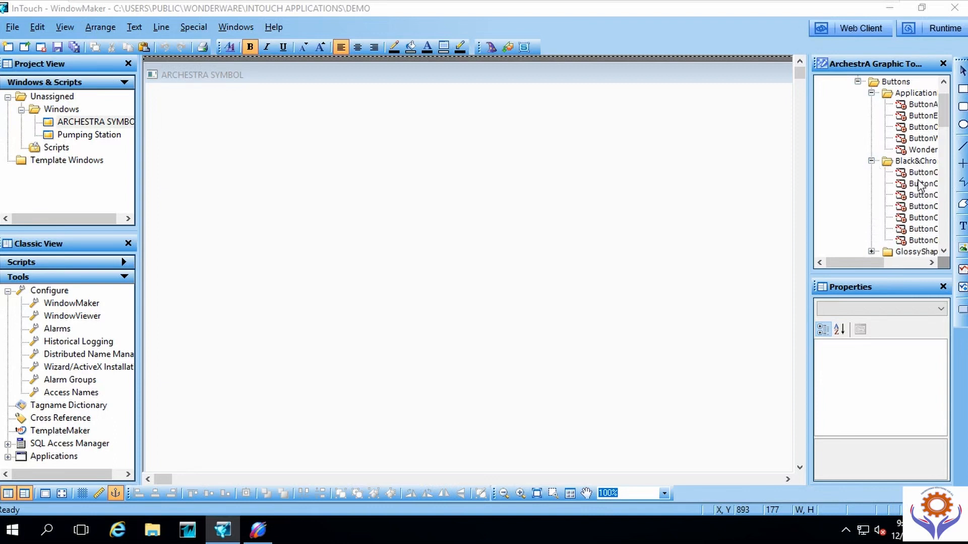
mouse_move(919, 186)
drag(853, 260, 878, 262)
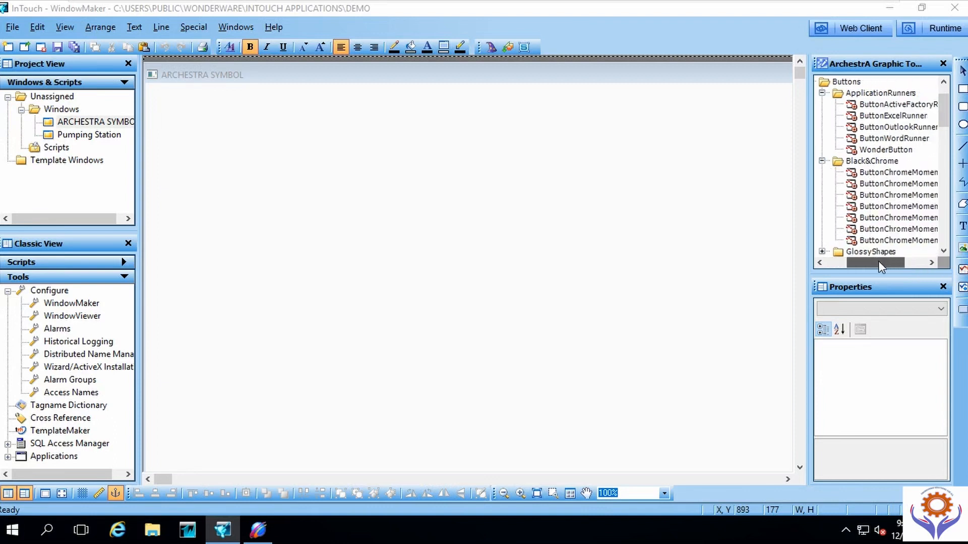
click(865, 174)
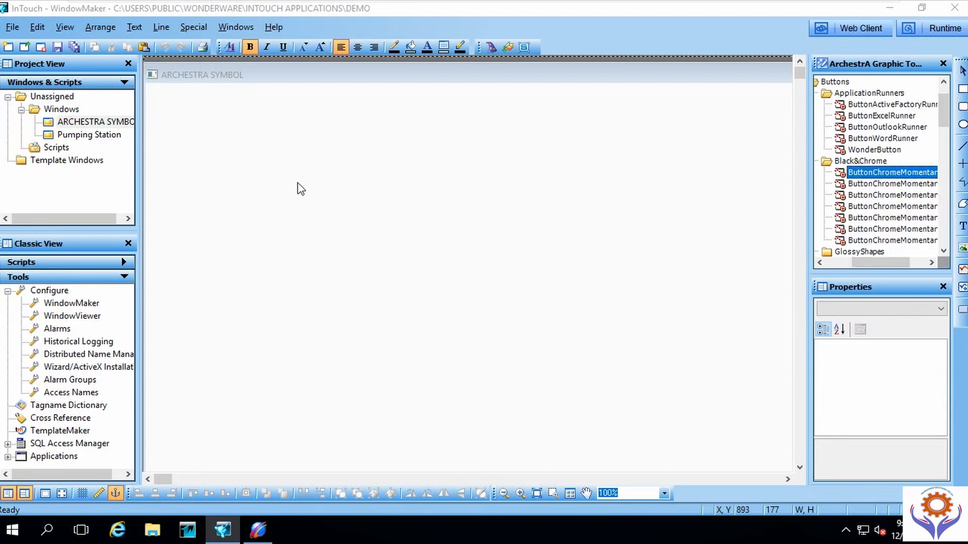
drag(865, 177, 256, 234)
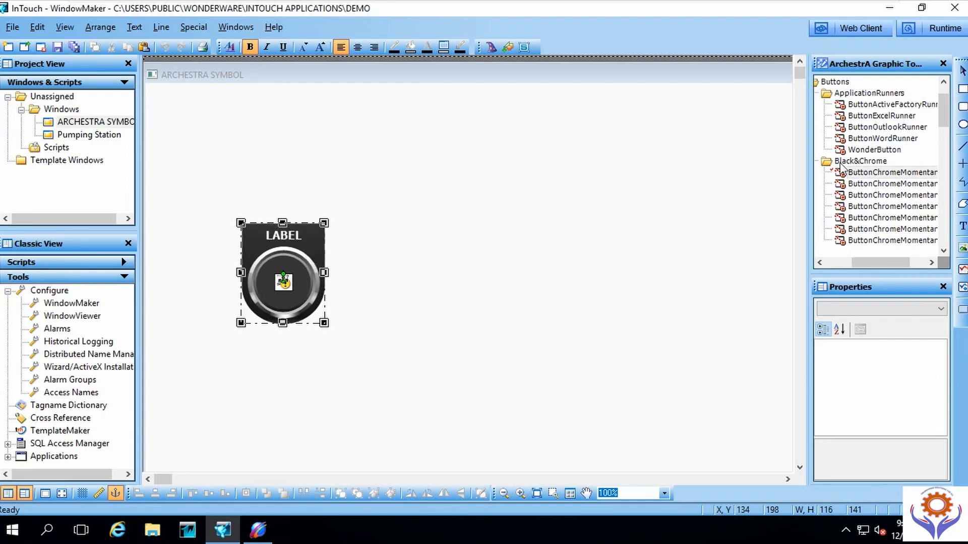
Step: Close the chrome button's symbol editor without changes and move the button to about X 68, Y 110 in the window
click(869, 243)
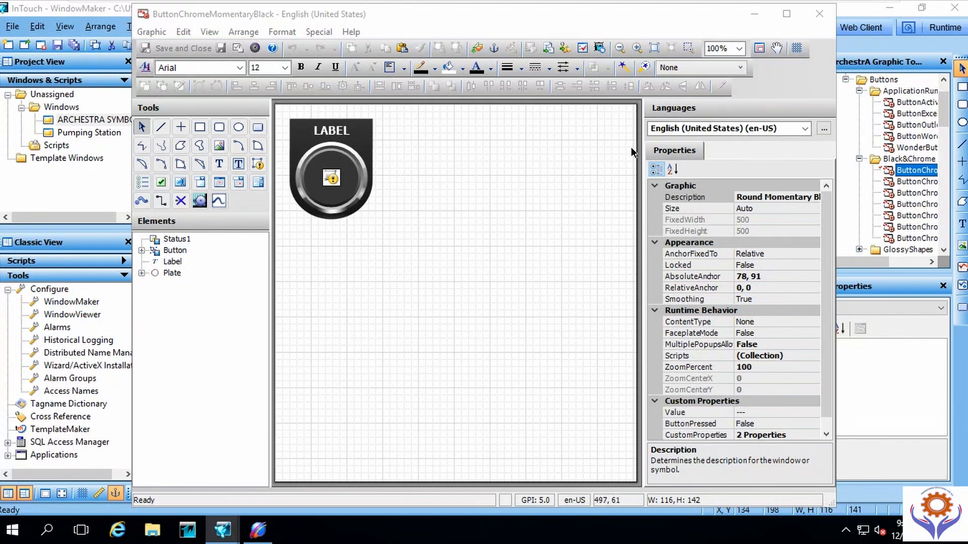
click(820, 15)
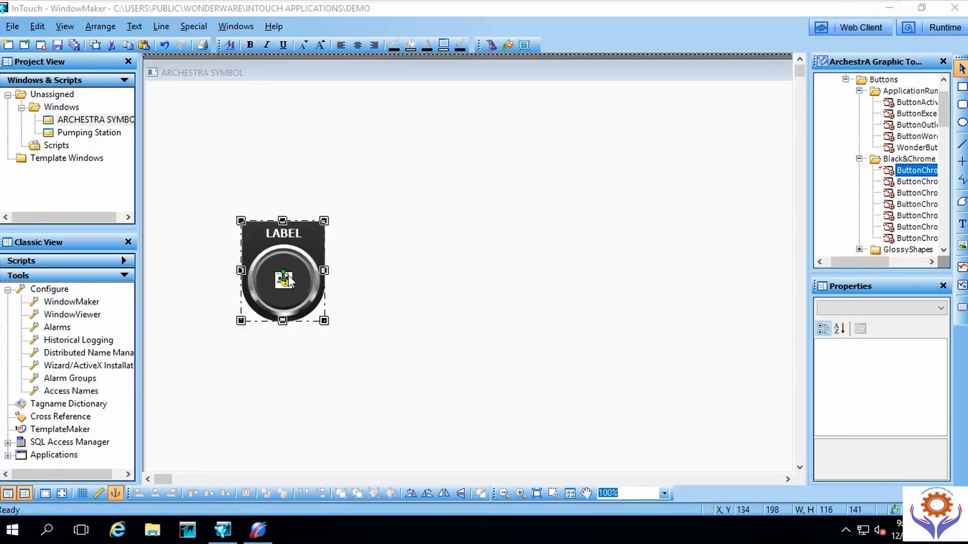
drag(290, 279, 241, 213)
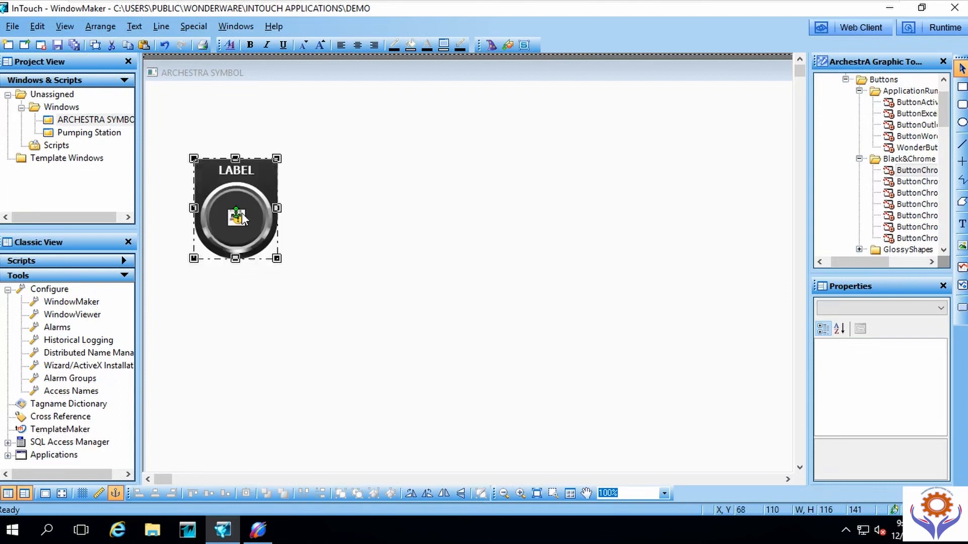
click(395, 240)
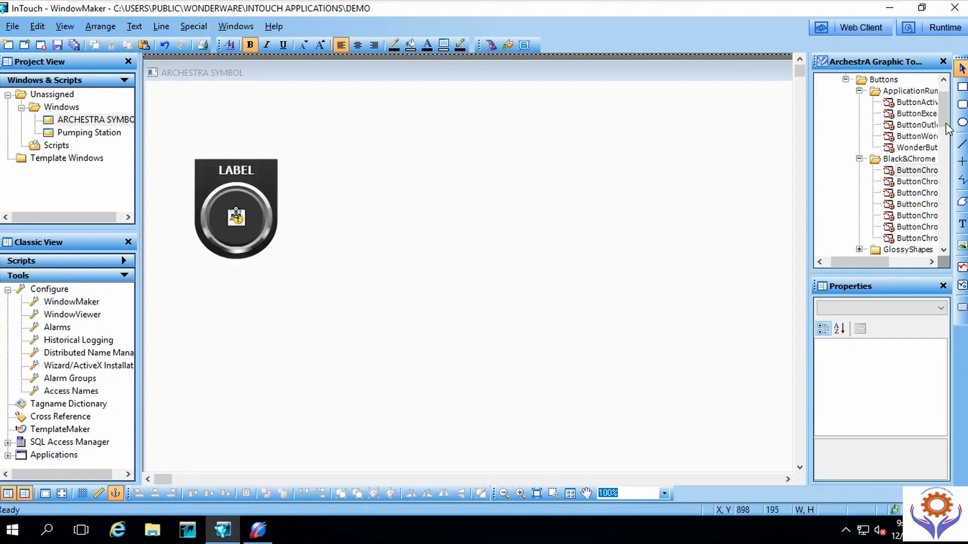
Step: Place the ValveDiaphragm symbol from the ArchestrA library's Valves folder beside the button at about X 303, Y 158
drag(944, 120, 939, 234)
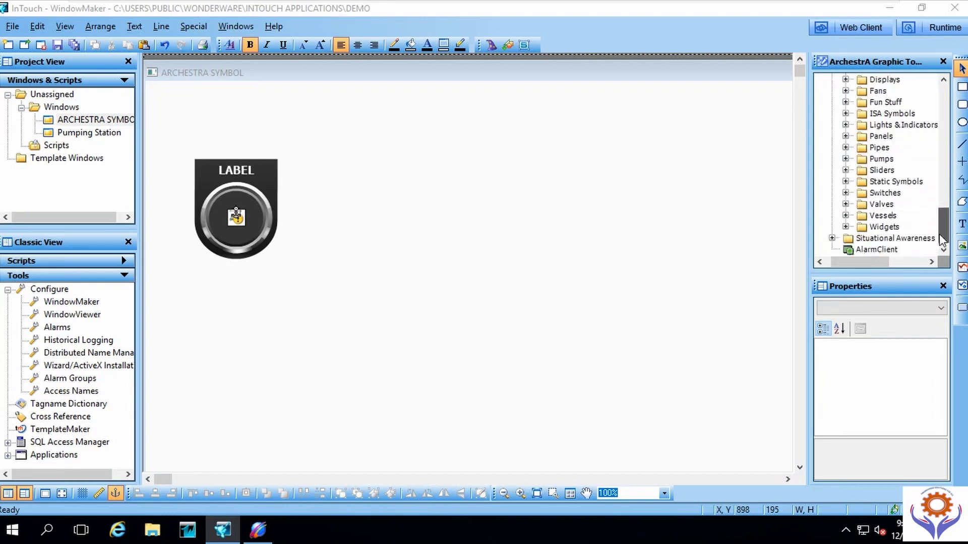
click(846, 193)
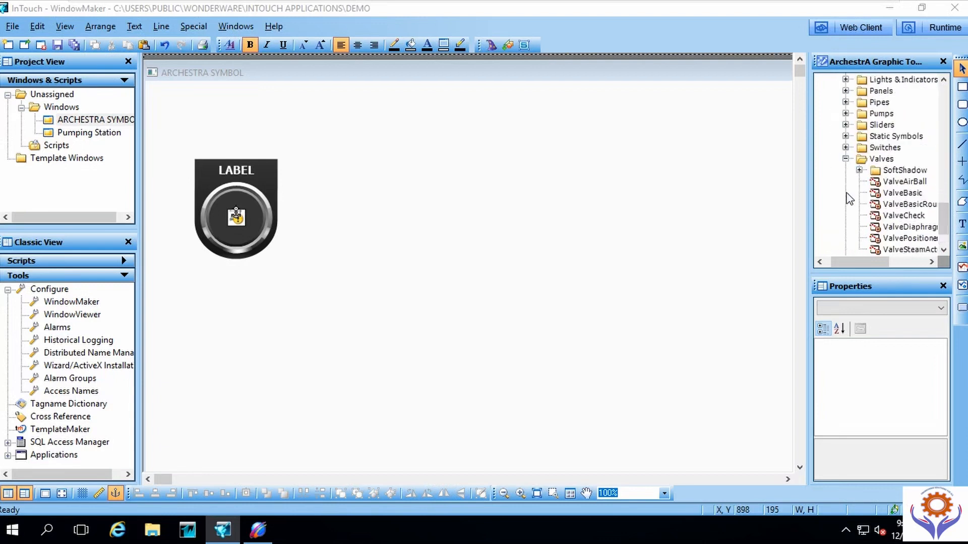
mouse_move(898, 185)
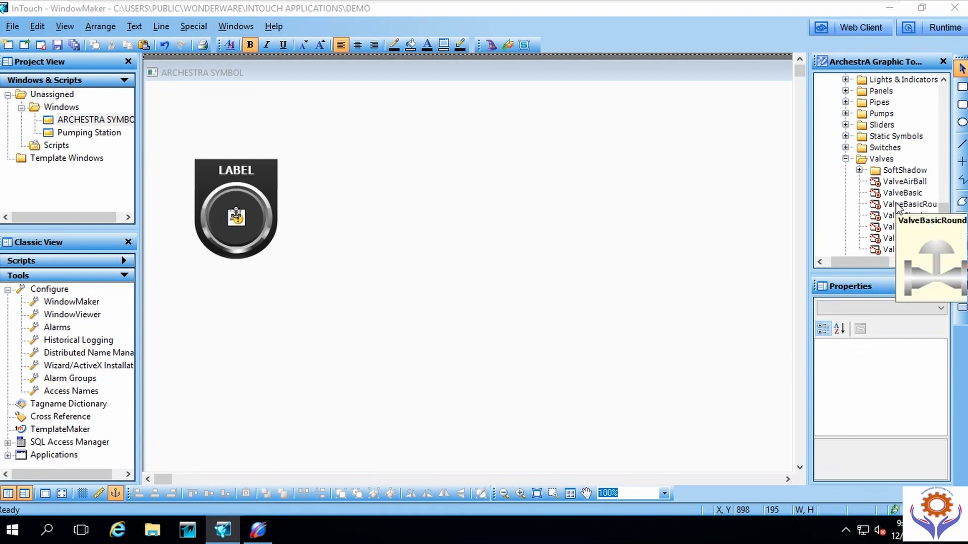
mouse_move(898, 228)
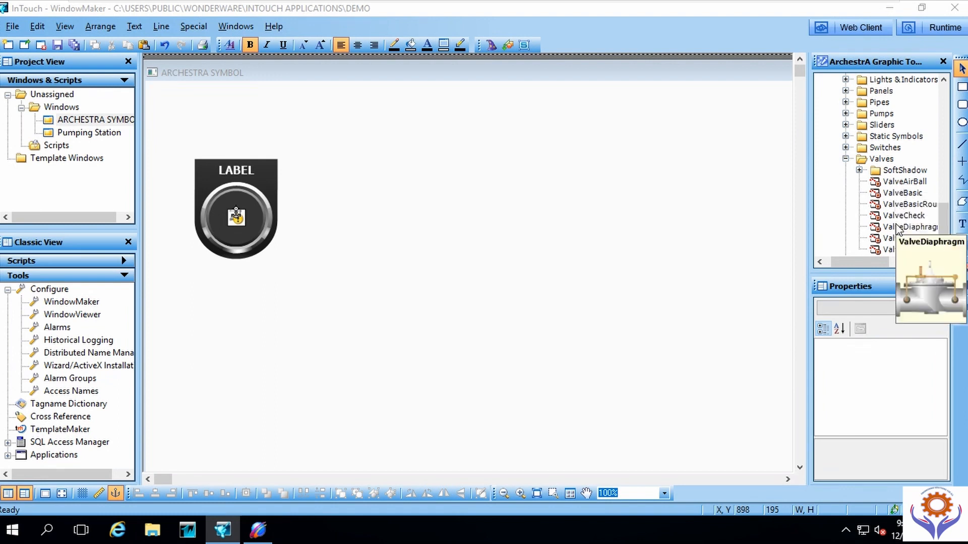
drag(897, 228, 552, 208)
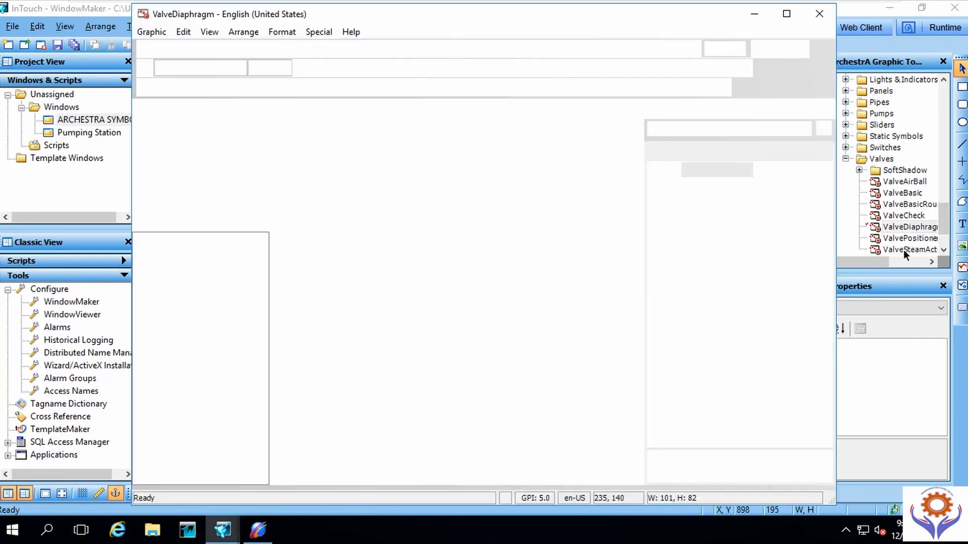
click(818, 16)
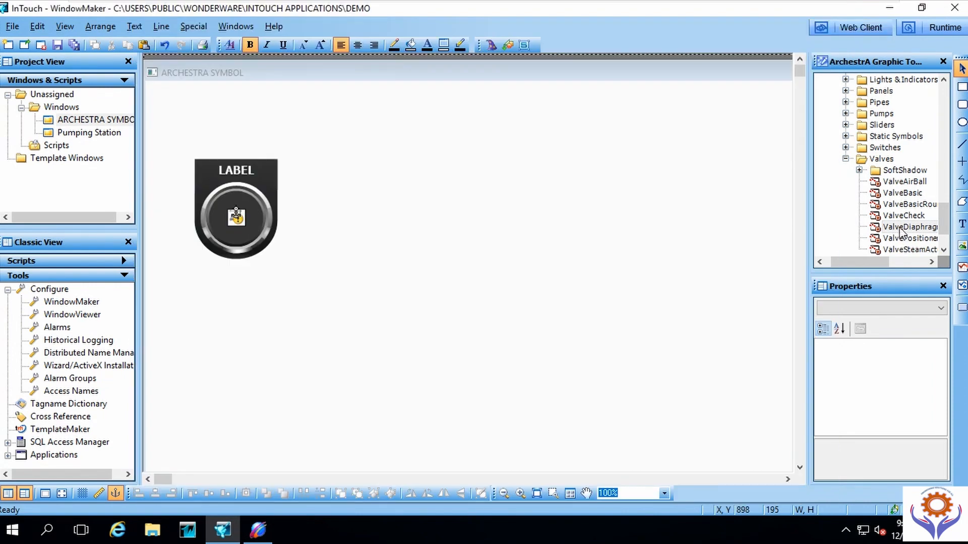
drag(907, 227, 364, 197)
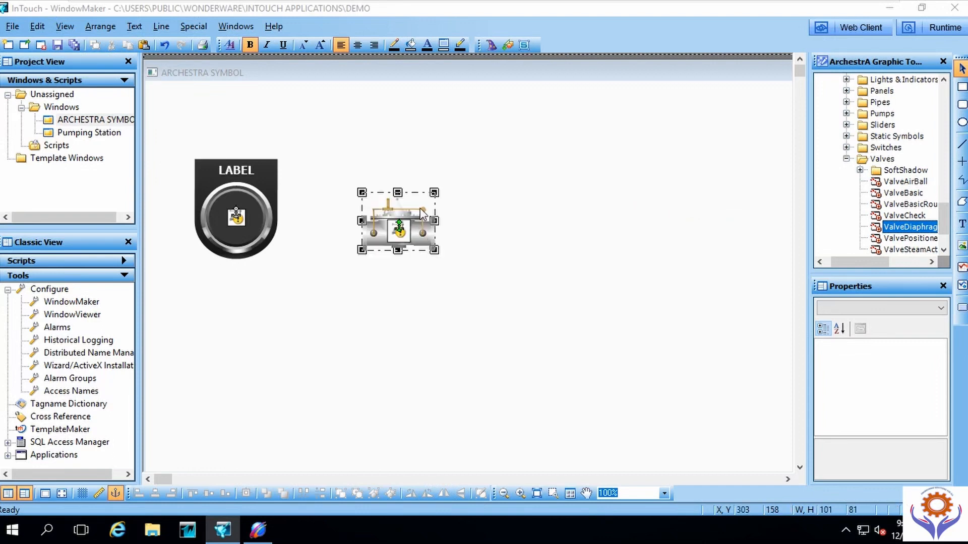
Step: Enlarge the diaphragm valve symbol to about 180 wide and 145 high
drag(434, 194, 439, 179)
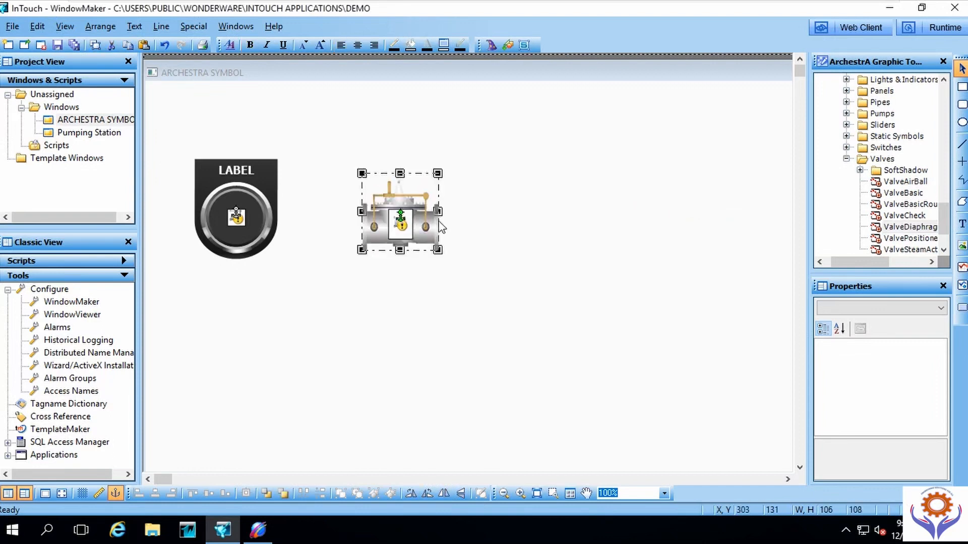
drag(437, 217, 493, 232)
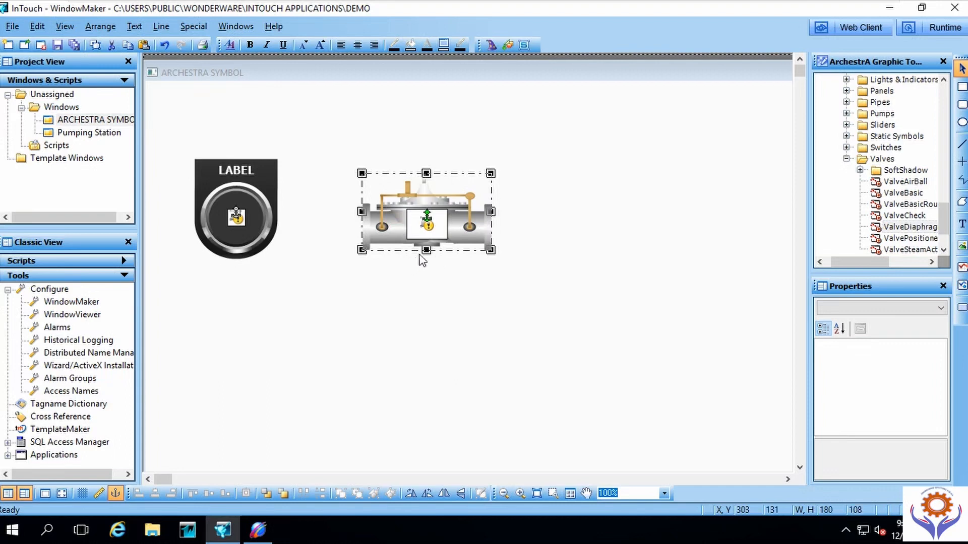
drag(426, 251, 425, 282)
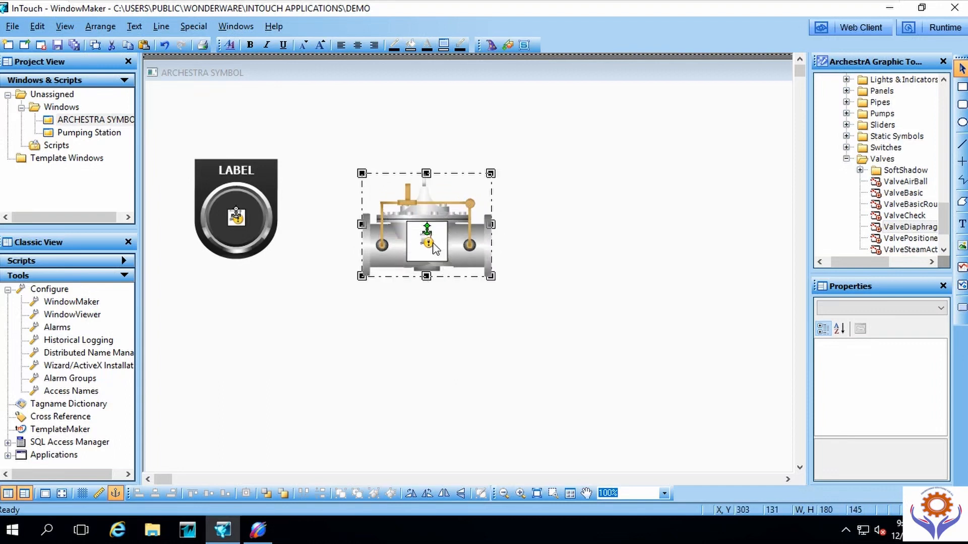
Step: Review the diaphragm valve's FillColor and Value custom properties without changing them, and resize the valve to about 151 wide and 148 high
double_click(424, 213)
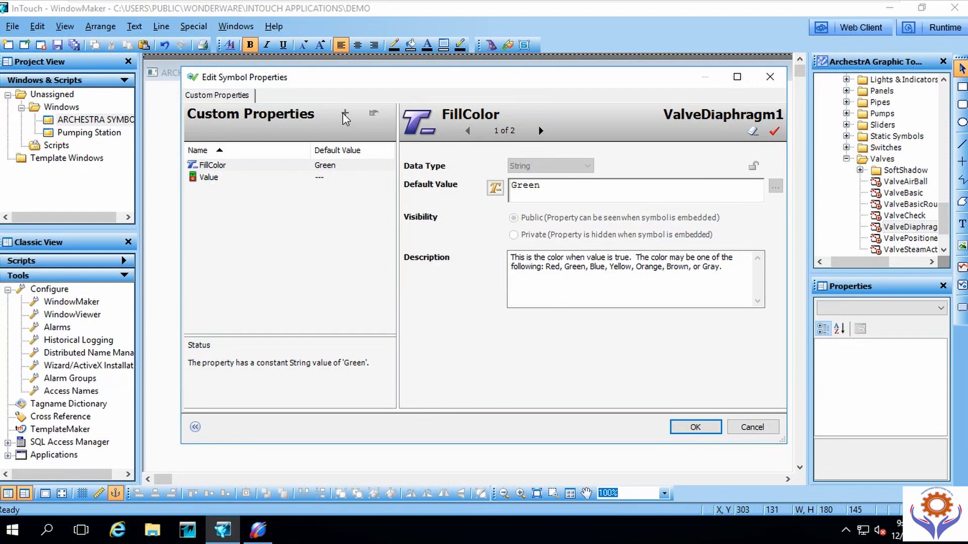
click(209, 177)
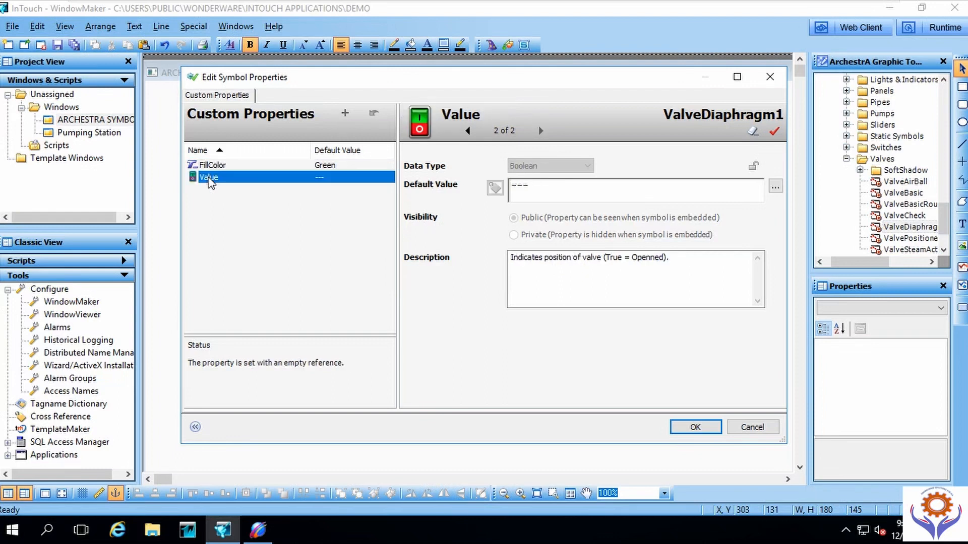
click(207, 166)
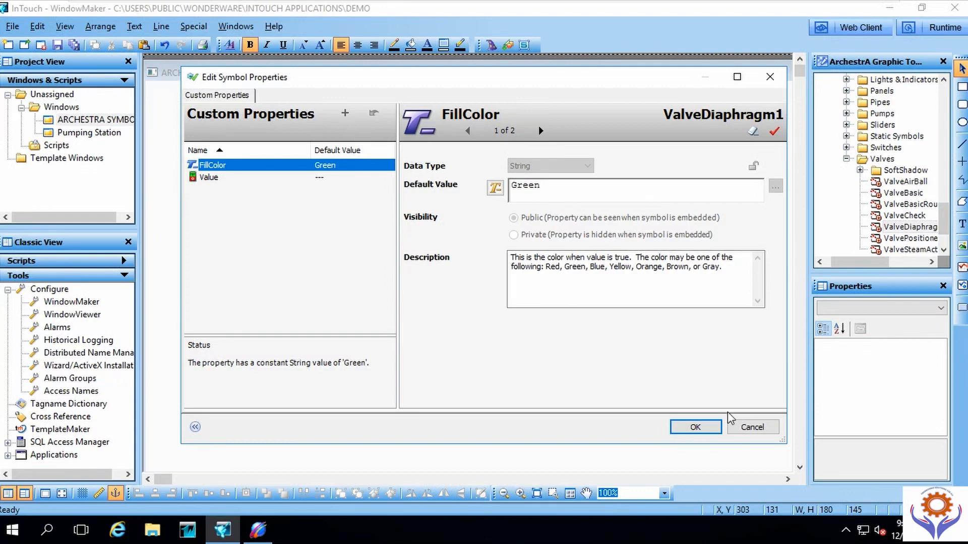
click(743, 429)
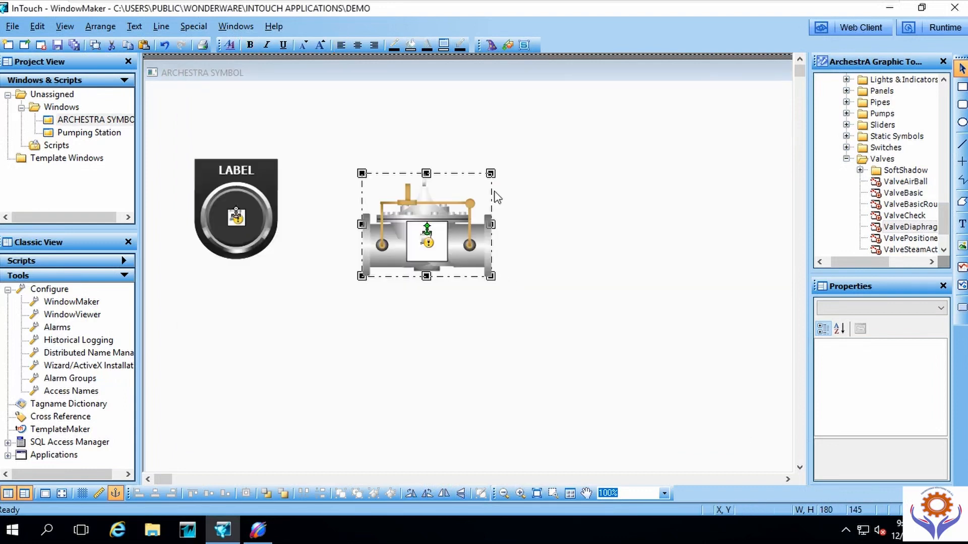
drag(492, 173, 470, 173)
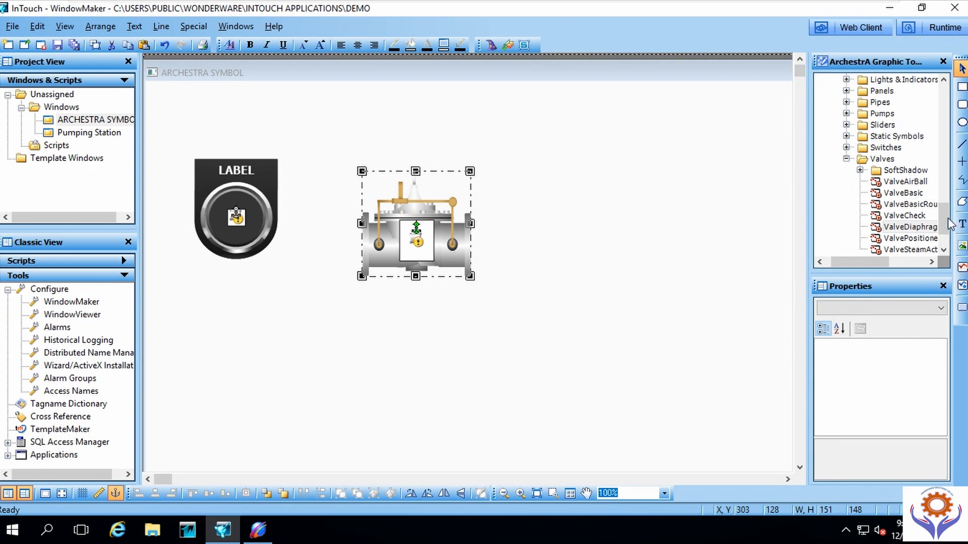
Step: Place the PC2 symbol from the ArchestrA library's Widgets folder beside the valve at about X 588, Y 159
drag(945, 226, 946, 241)
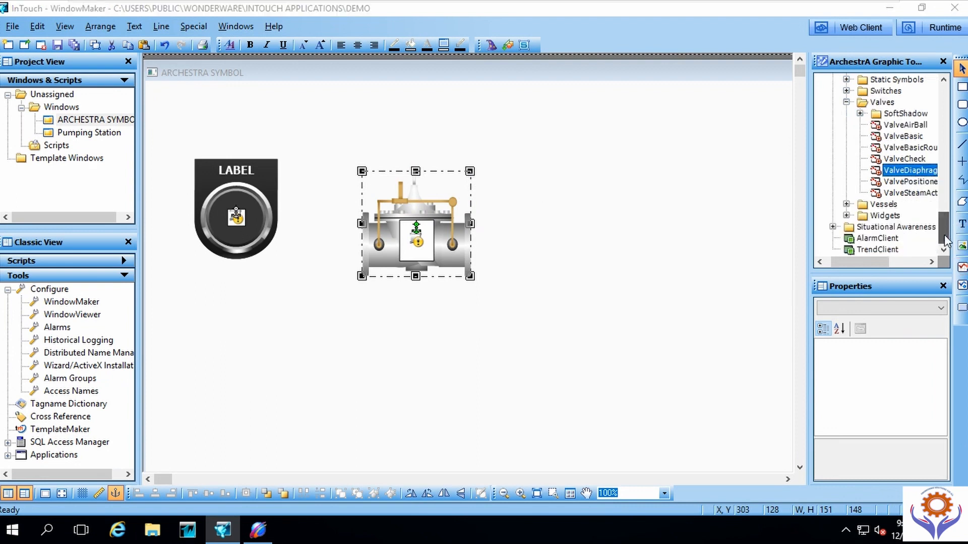
click(847, 215)
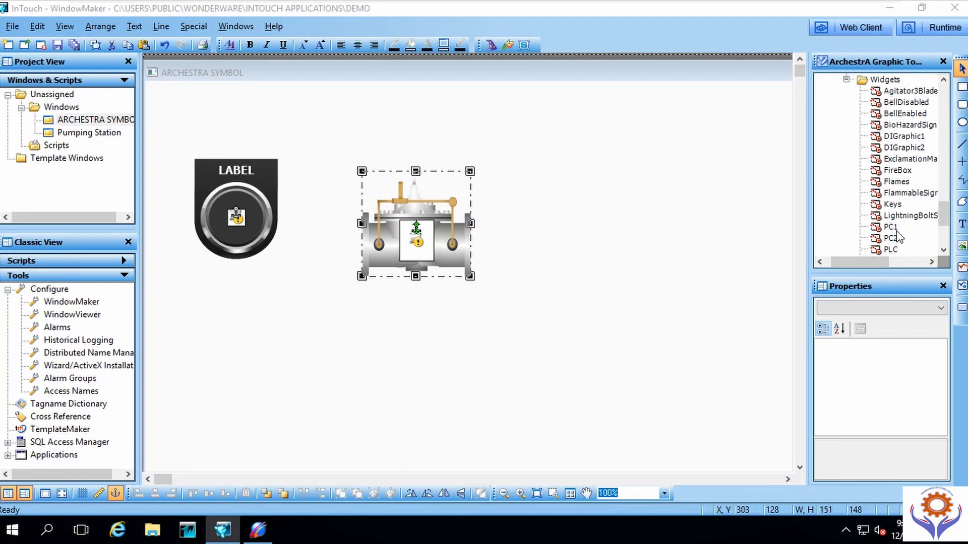
drag(892, 239, 581, 204)
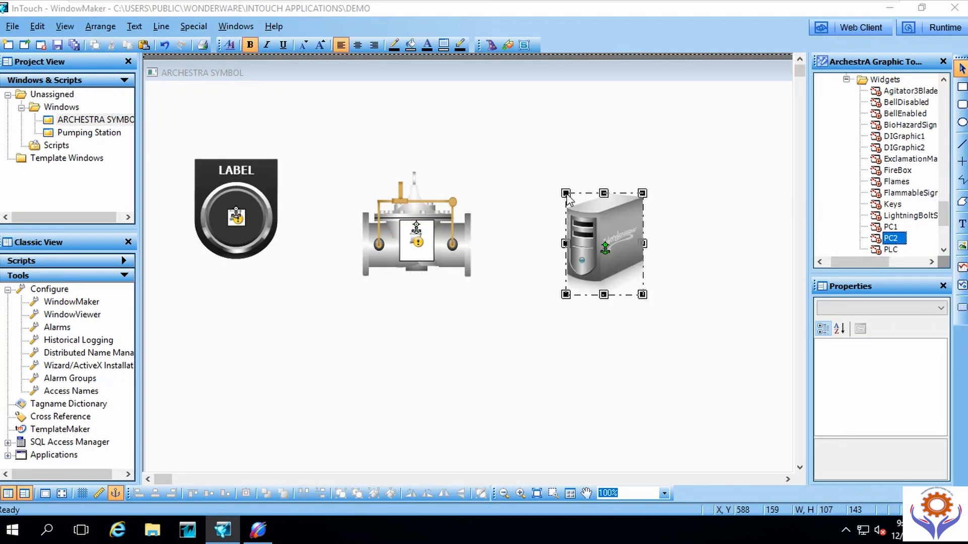
click(712, 241)
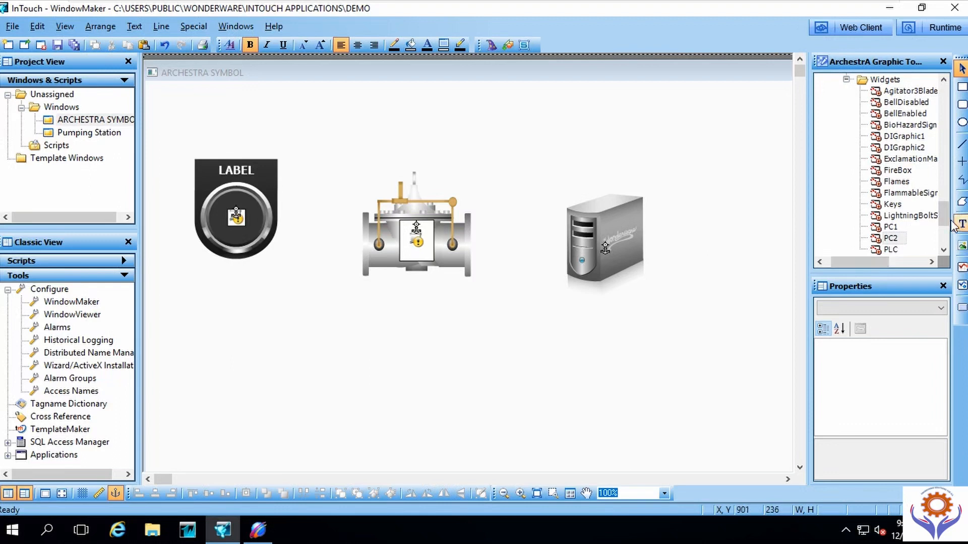
Step: Place the centrifugal pump symbol from the library's Pumps folder below the valve at about X 270, Y 430
drag(949, 224, 950, 190)
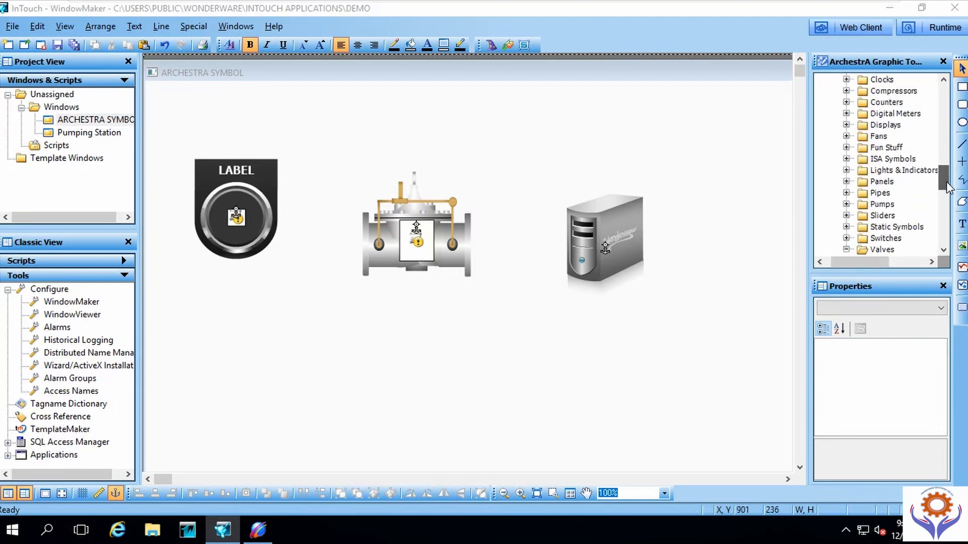
click(847, 204)
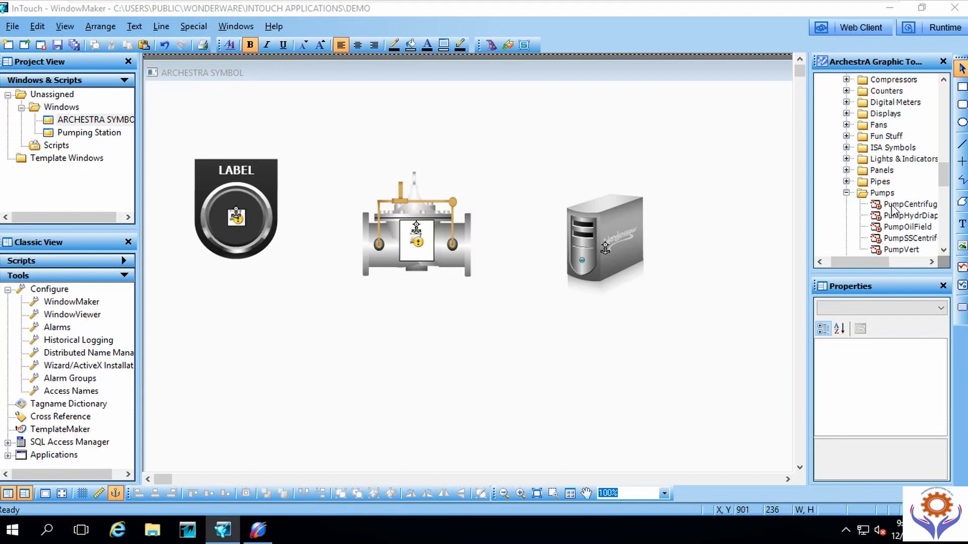
drag(892, 207, 339, 386)
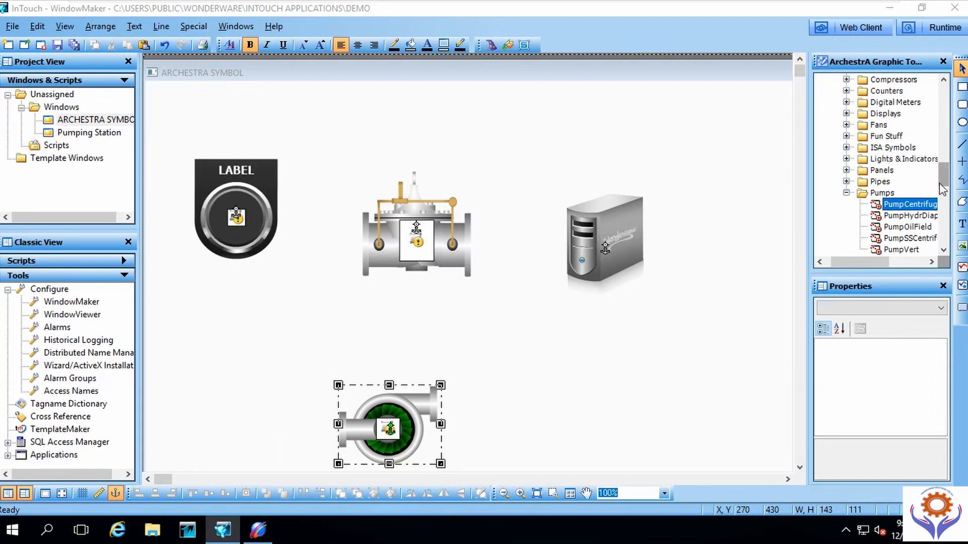
Step: Place the PumpVert symbol from the Pumps folder below the PC at about X 660, Y 379
drag(940, 184, 941, 196)
drag(901, 159, 618, 350)
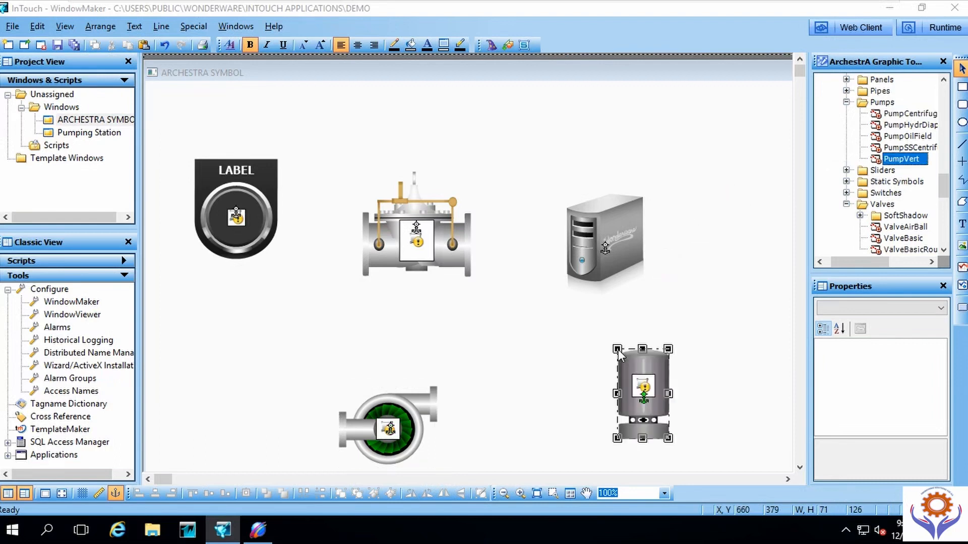
click(705, 329)
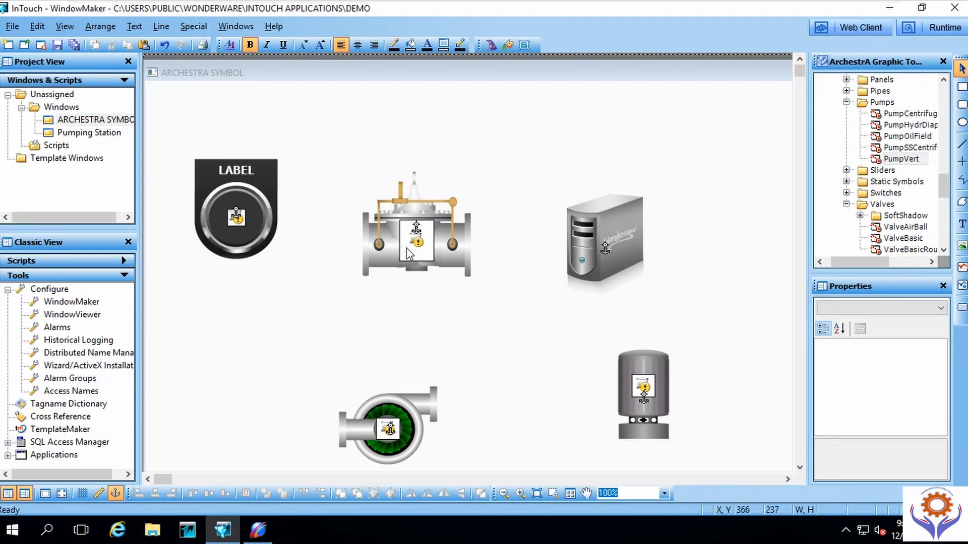
Step: Move the diaphragm valve to about X 277, Y 91, the PC to X 581, Y 88 and the vertical pump to X 611, Y 252
drag(408, 250, 387, 221)
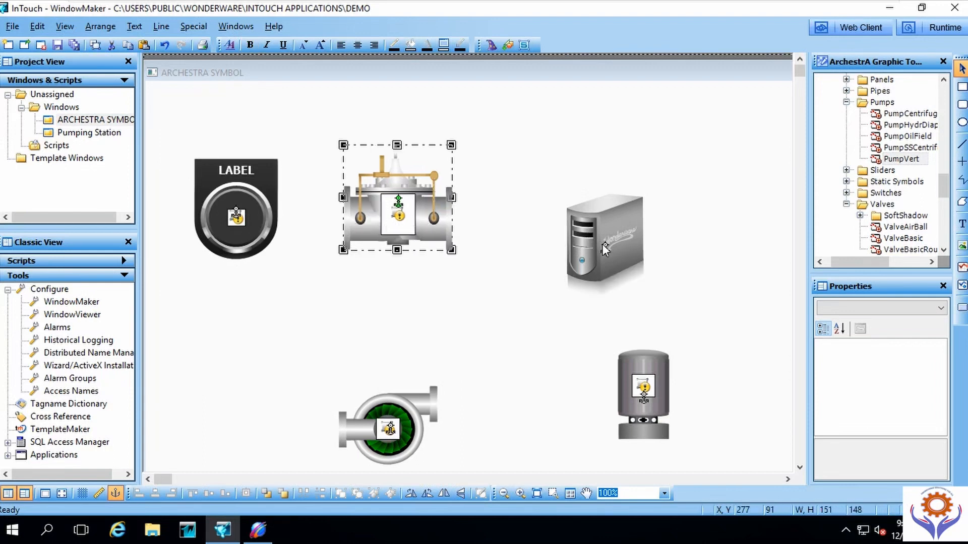
click(603, 244)
drag(599, 200, 599, 198)
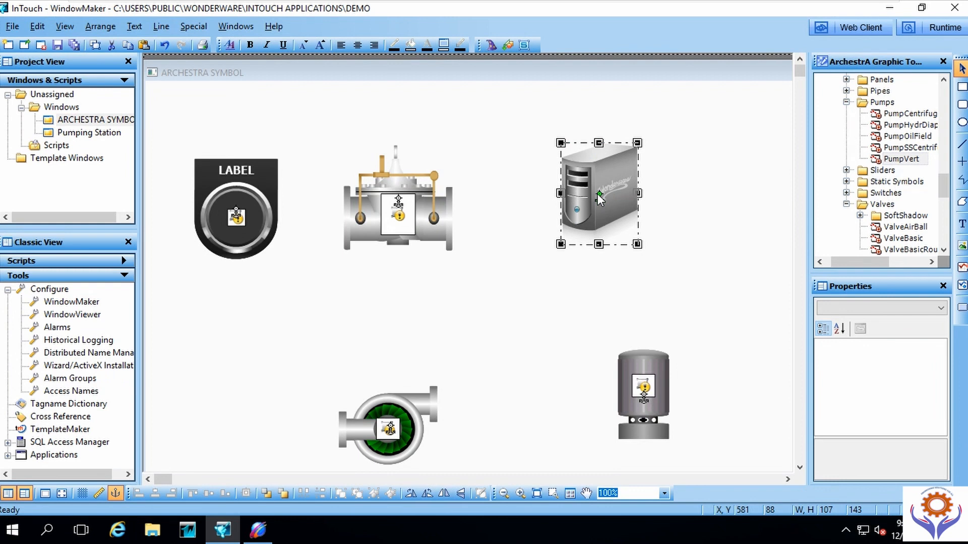
drag(635, 406, 601, 316)
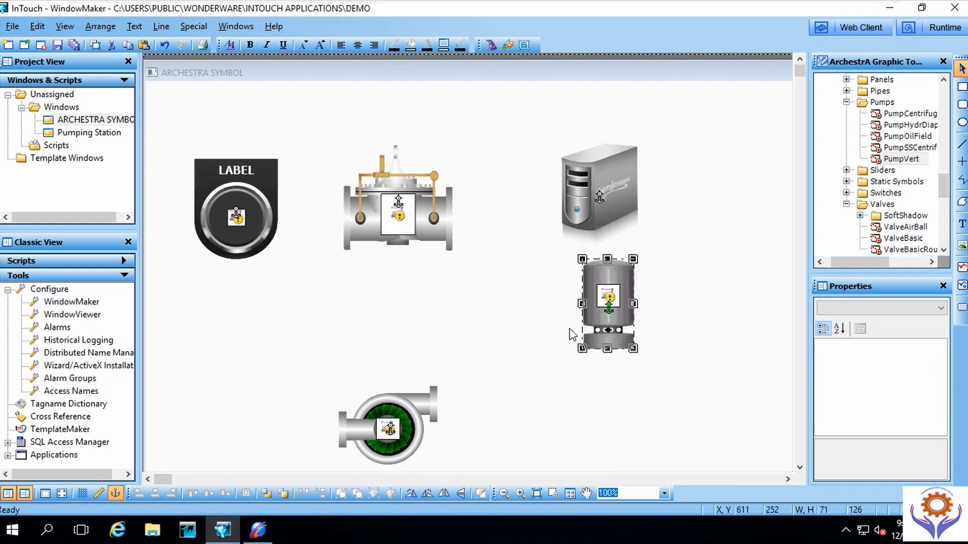
Step: Move the centrifugal pump to about X 307, Y 273 and enlarge it to about 227 wide and 176 high
mouse_move(416, 416)
mouse_down()
mouse_move(454, 329)
mouse_move(443, 303)
mouse_move(527, 315)
mouse_up()
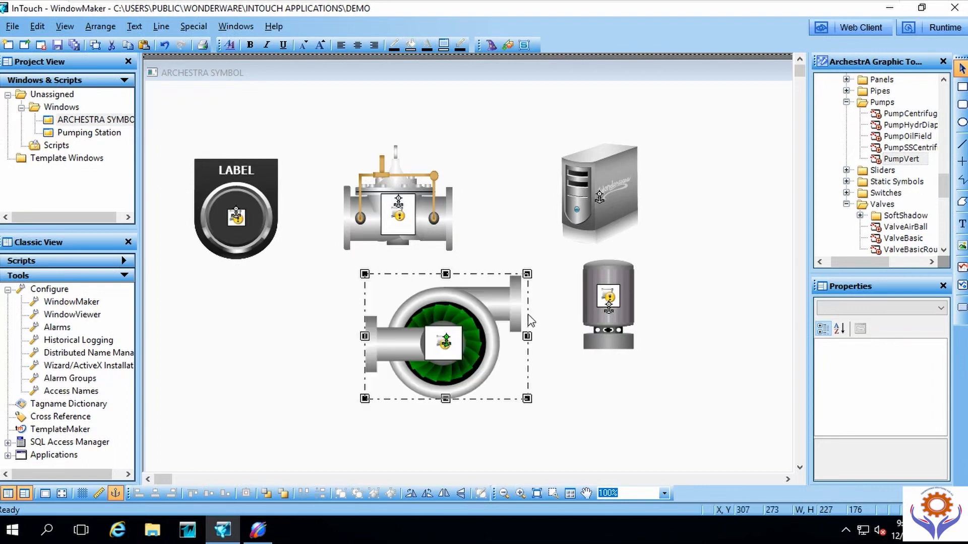
click(597, 358)
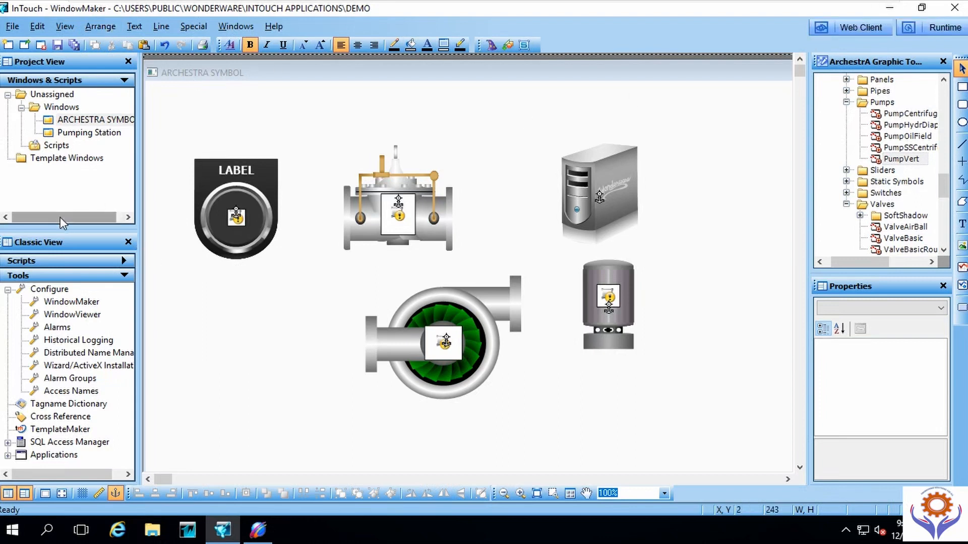
Step: Expand the Applications and SQL Access Manager groups in the project tools and review the utilities they contain
drag(59, 216, 16, 218)
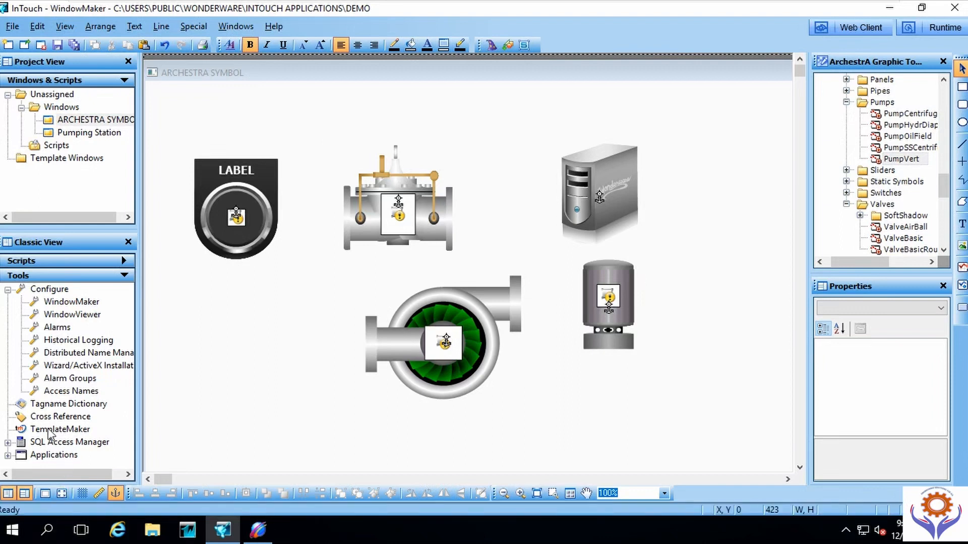
click(8, 455)
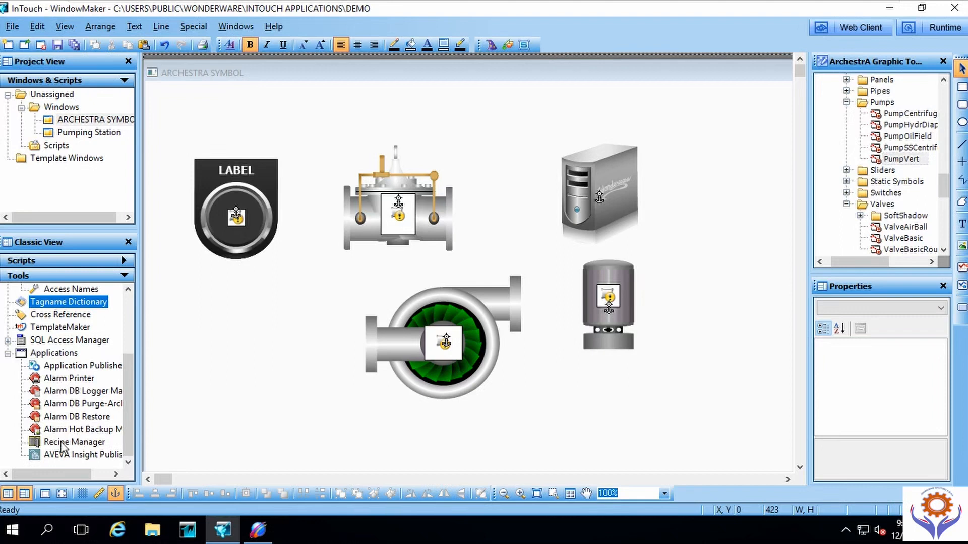
scroll(126, 404, up, 1)
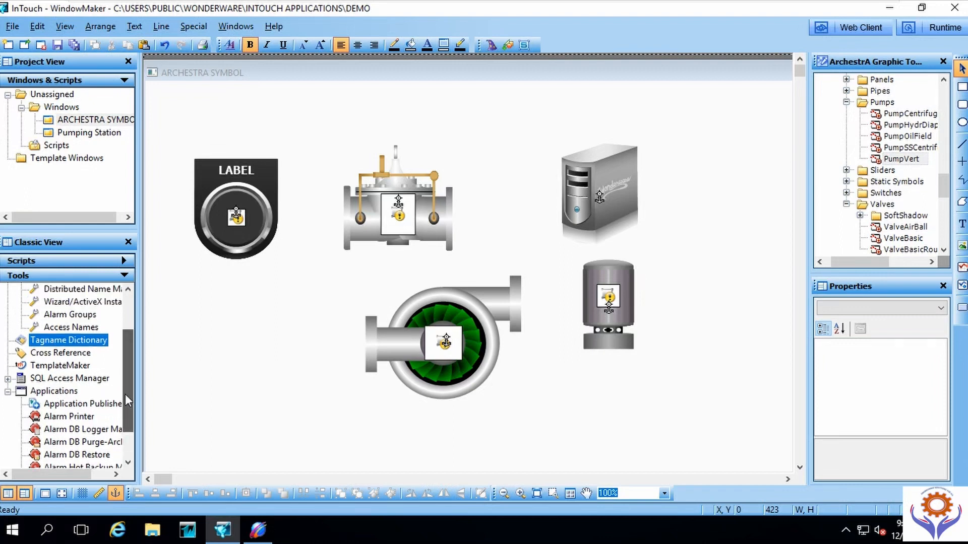
click(7, 379)
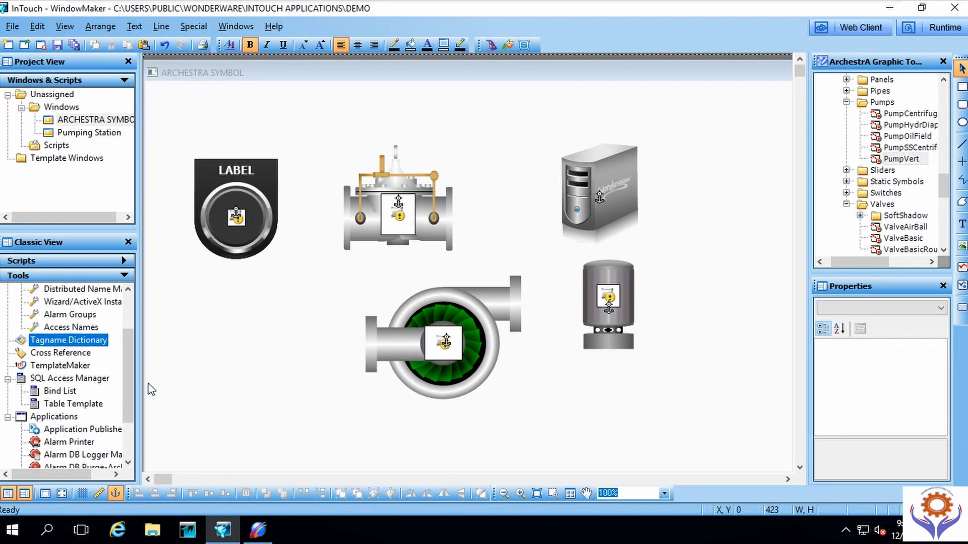
drag(126, 363, 125, 335)
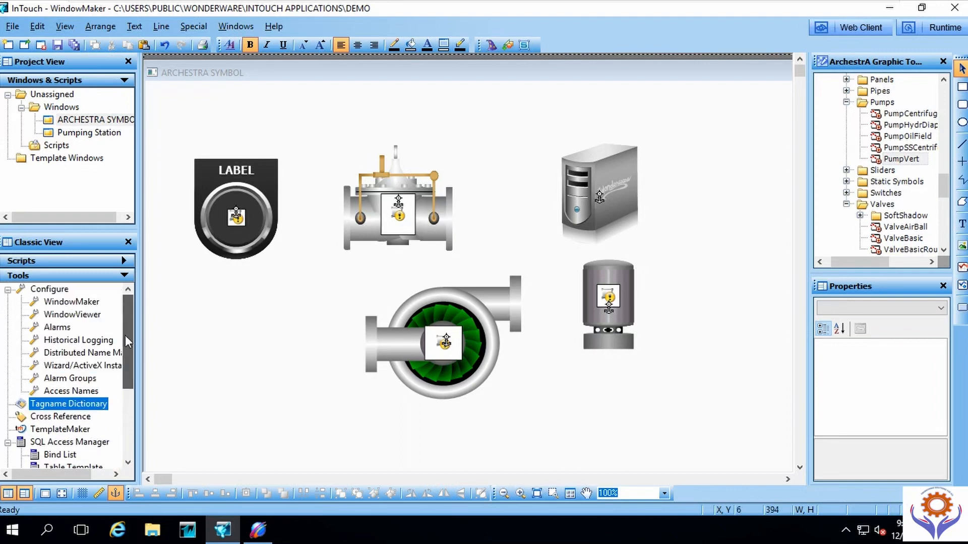
Step: Open the Application script editor, examine its condition types including On Startup, and close it without adding a script
click(50, 146)
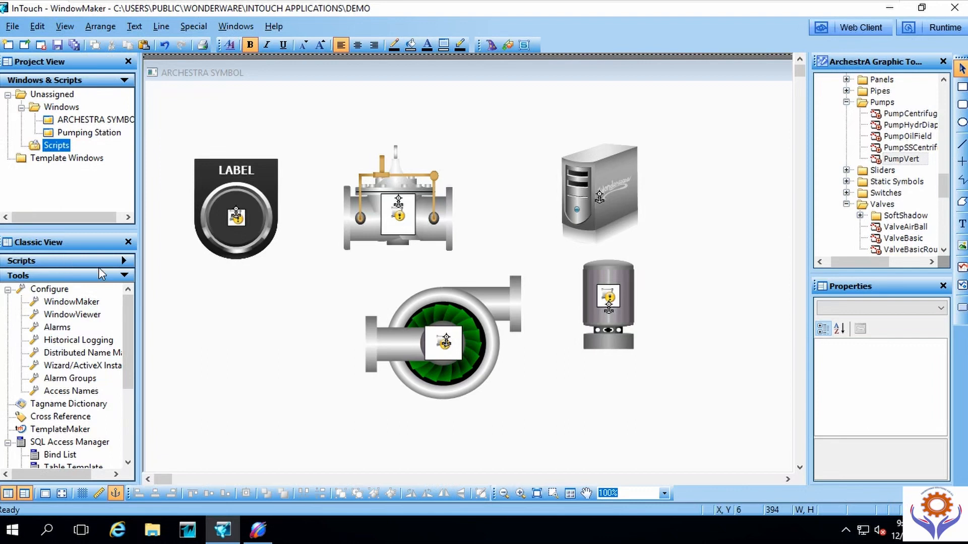
click(122, 261)
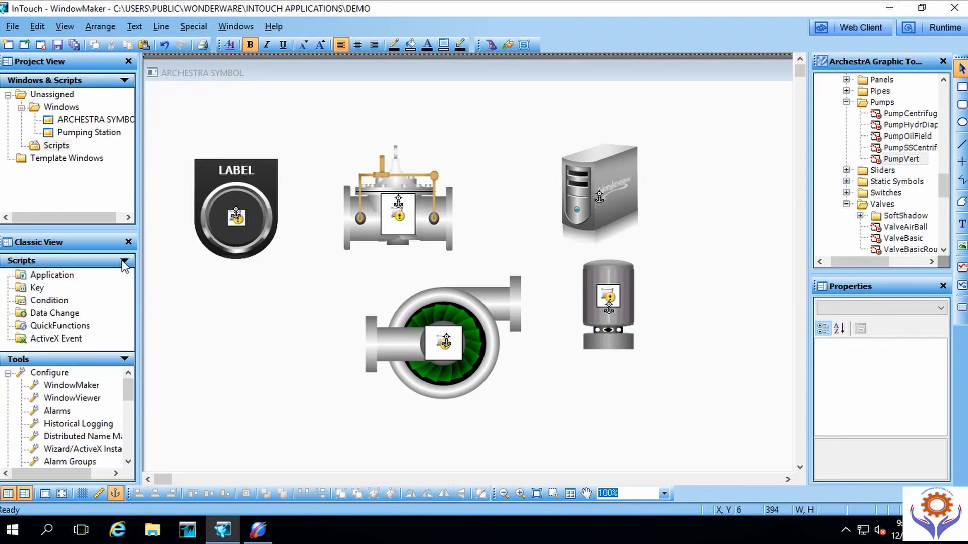
click(42, 275)
double_click(61, 281)
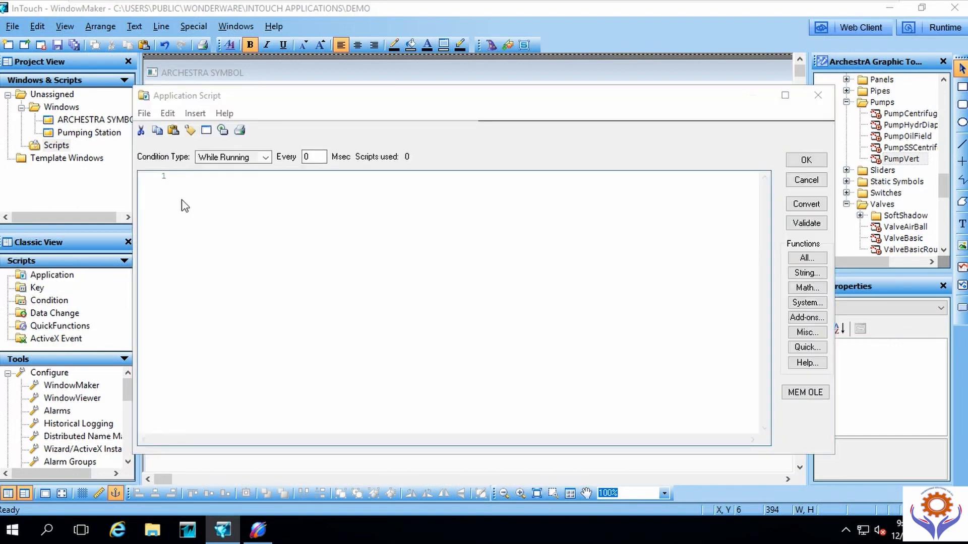
click(265, 157)
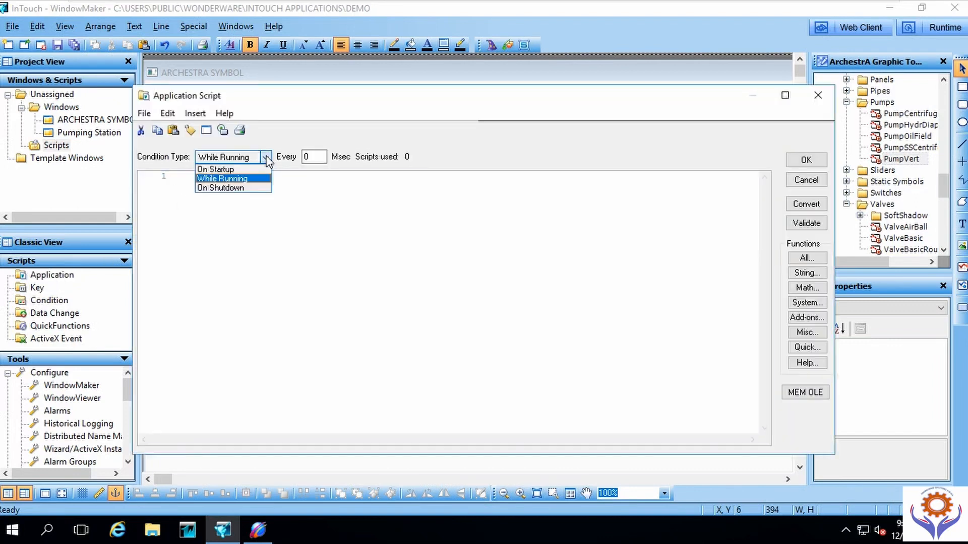
click(237, 169)
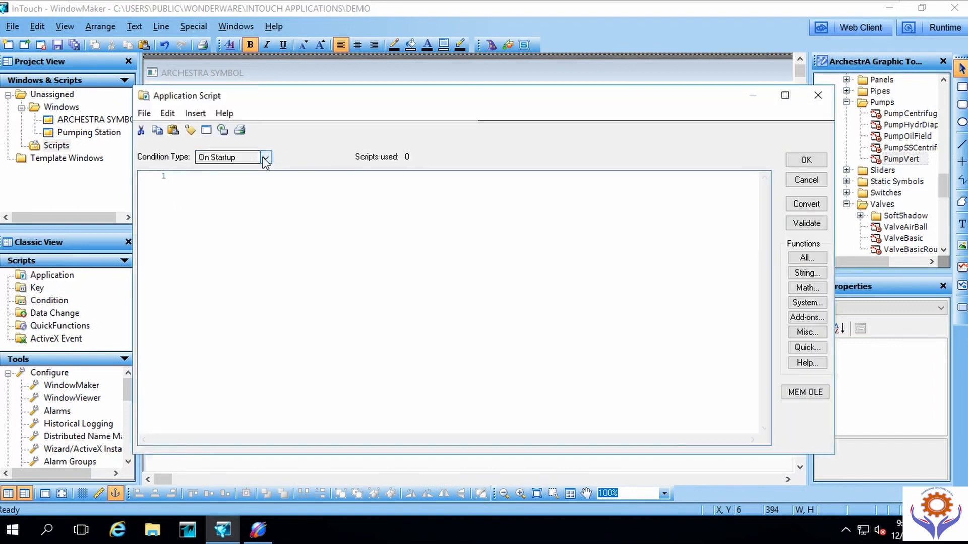
click(265, 157)
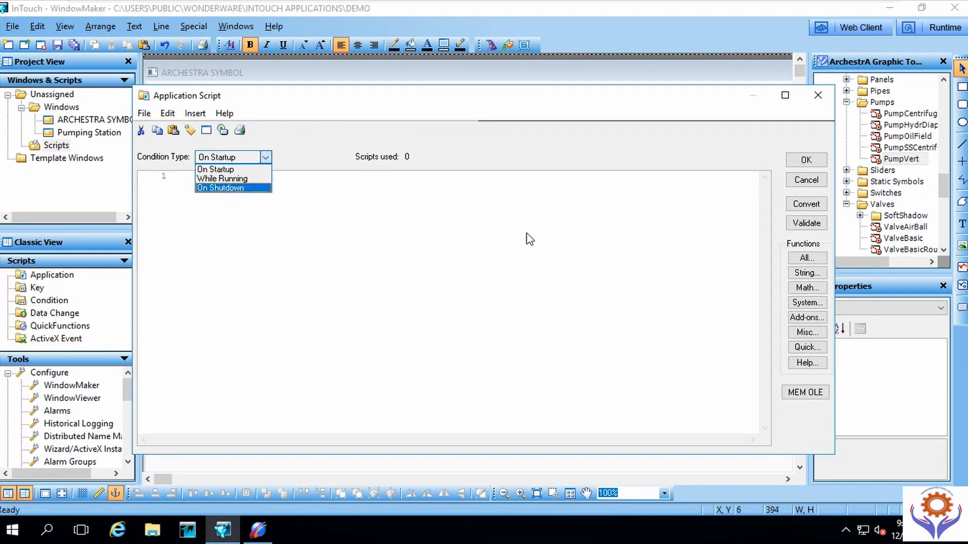
click(823, 101)
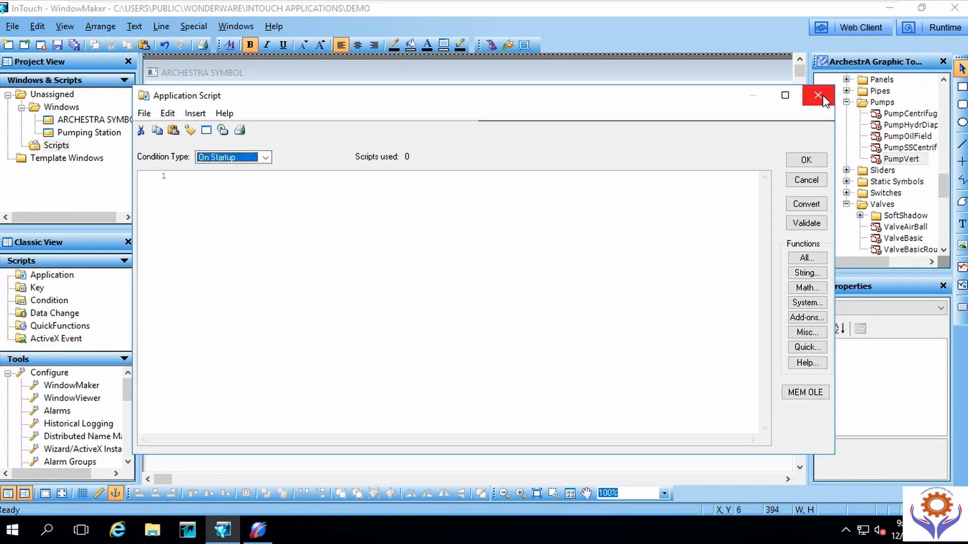
click(818, 98)
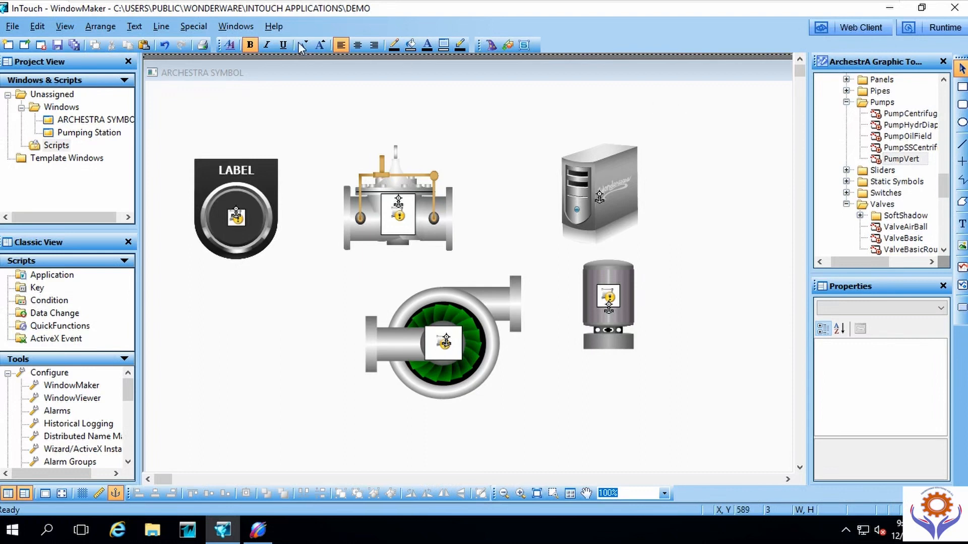
Step: Close WindowMaker and save the changes to the ARCHESTRA SYMBOL window
click(955, 8)
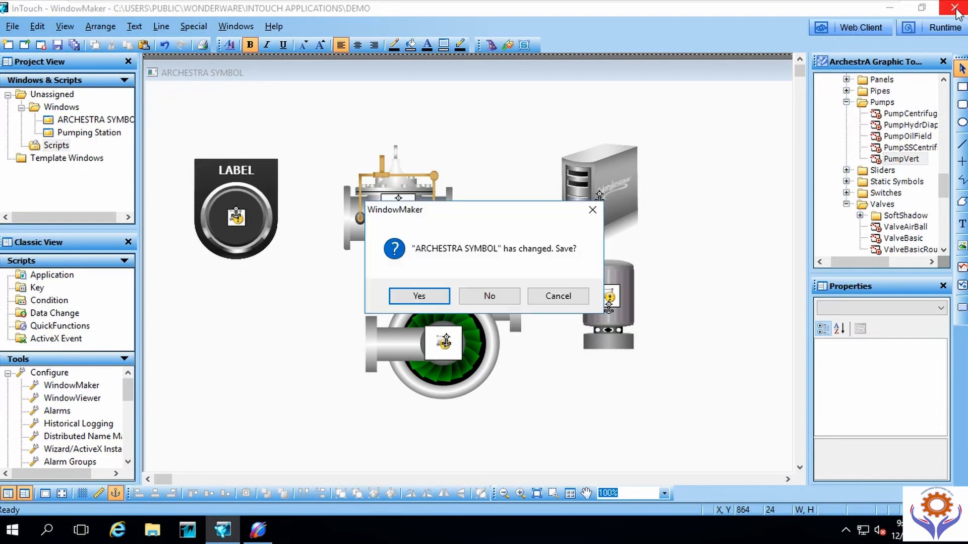
click(420, 299)
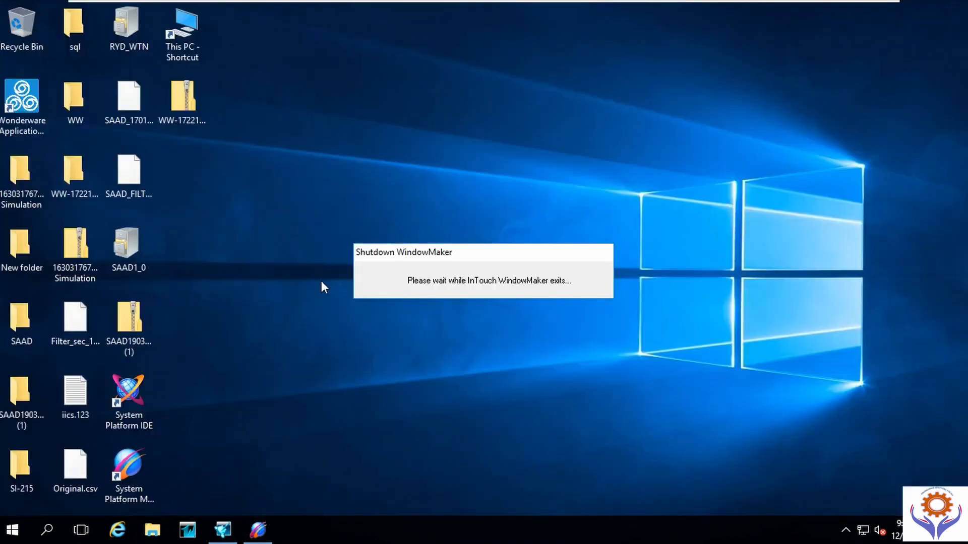
click(190, 527)
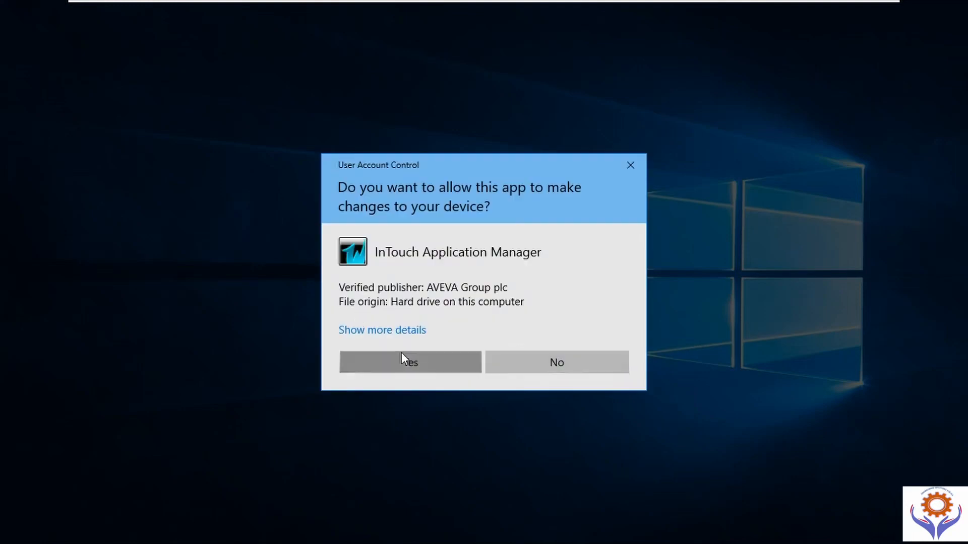
click(402, 354)
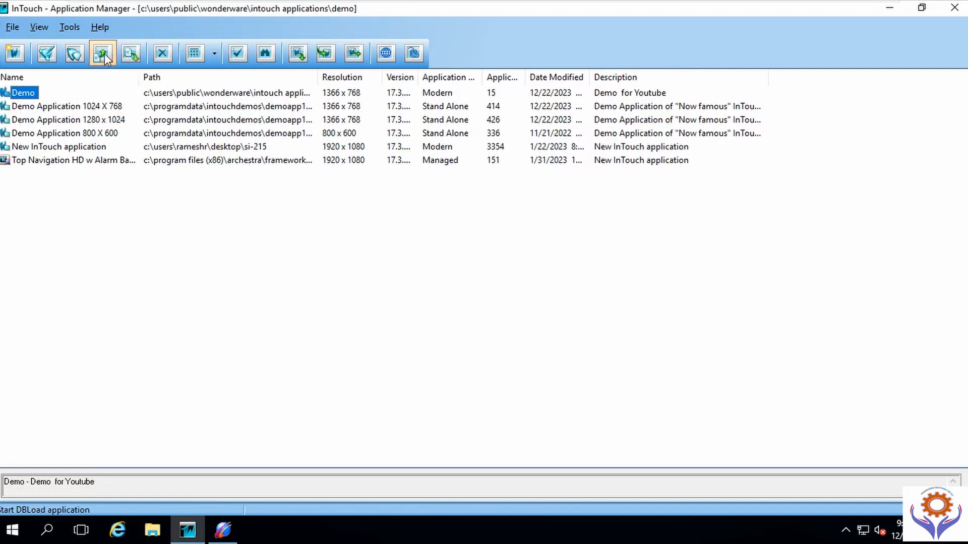
click(130, 54)
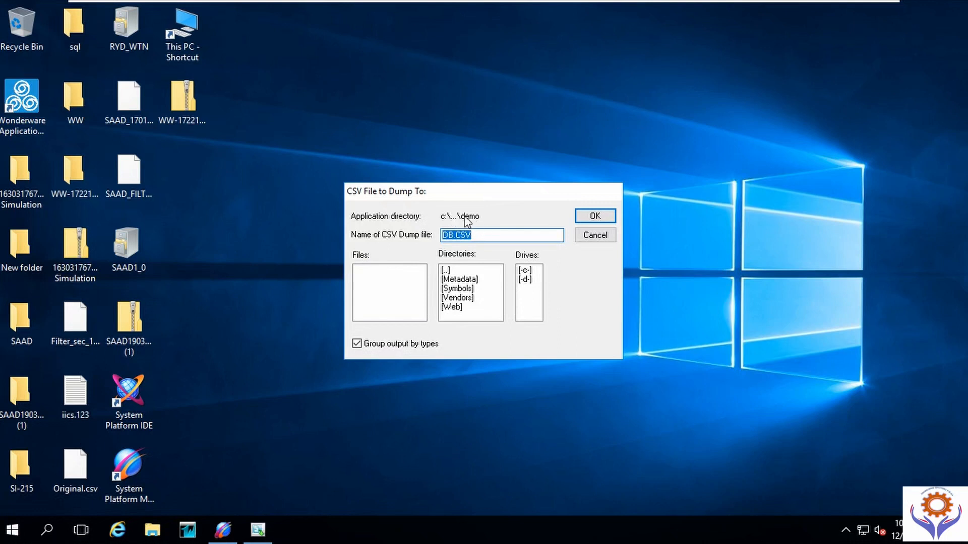
click(596, 237)
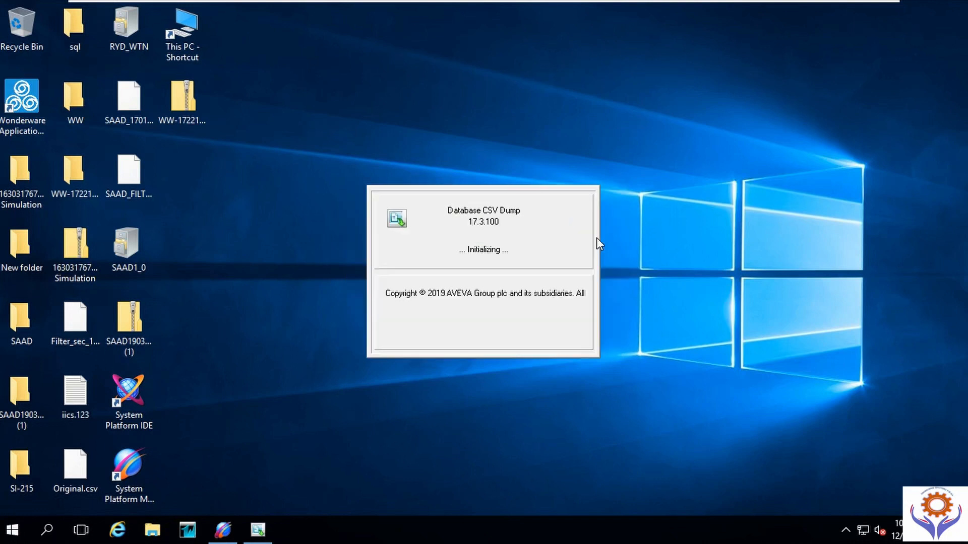
click(187, 531)
click(406, 362)
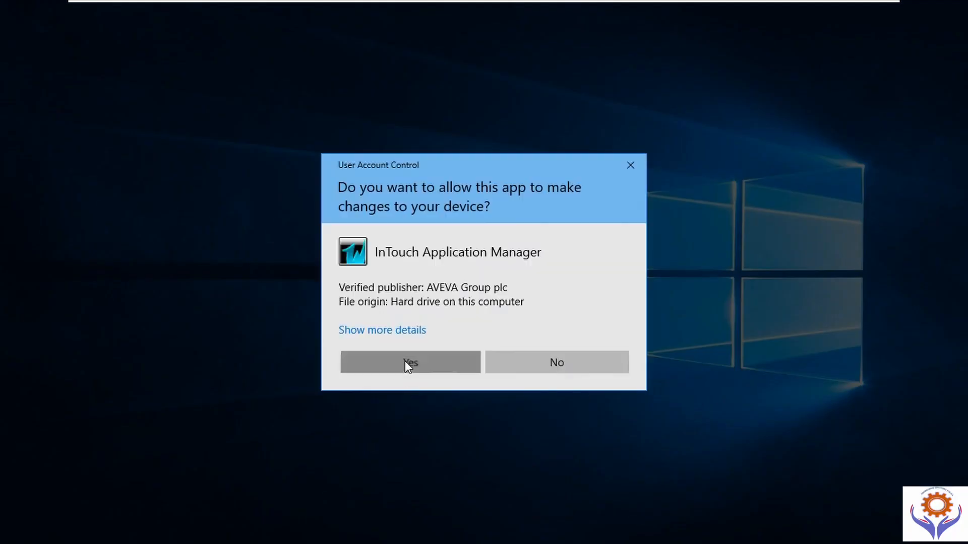
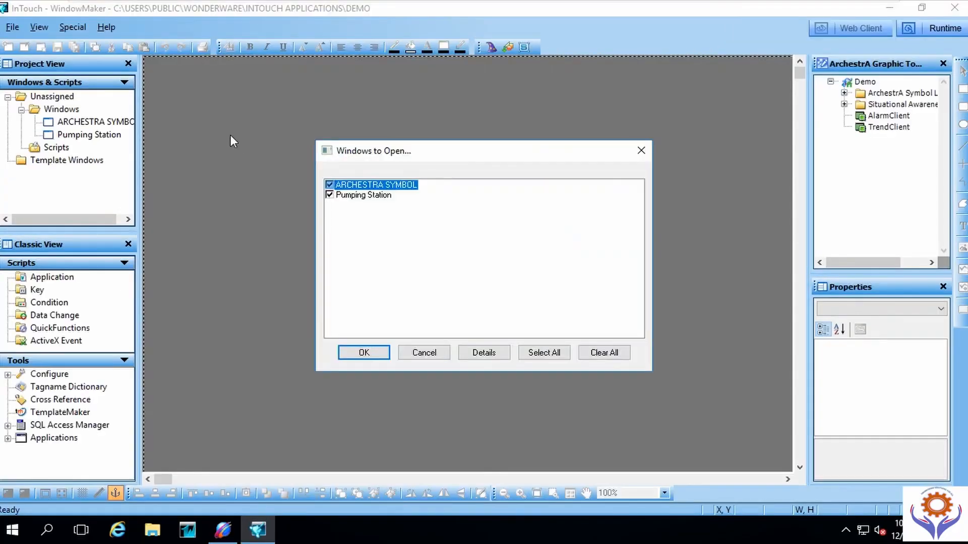
click(418, 356)
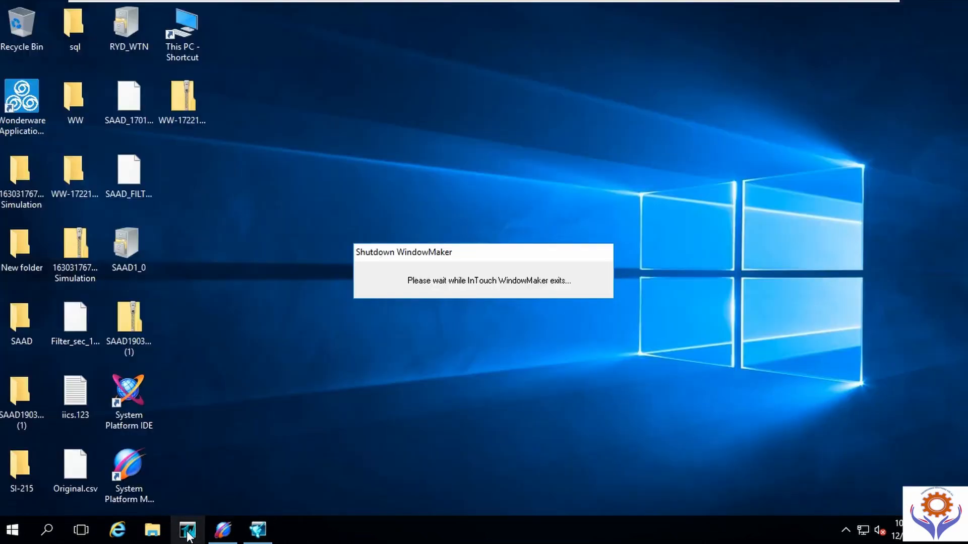
Step: Reopen InTouch Application Manager and dump the Demo application's tag database to a CSV file named DEMO.CSV
click(188, 532)
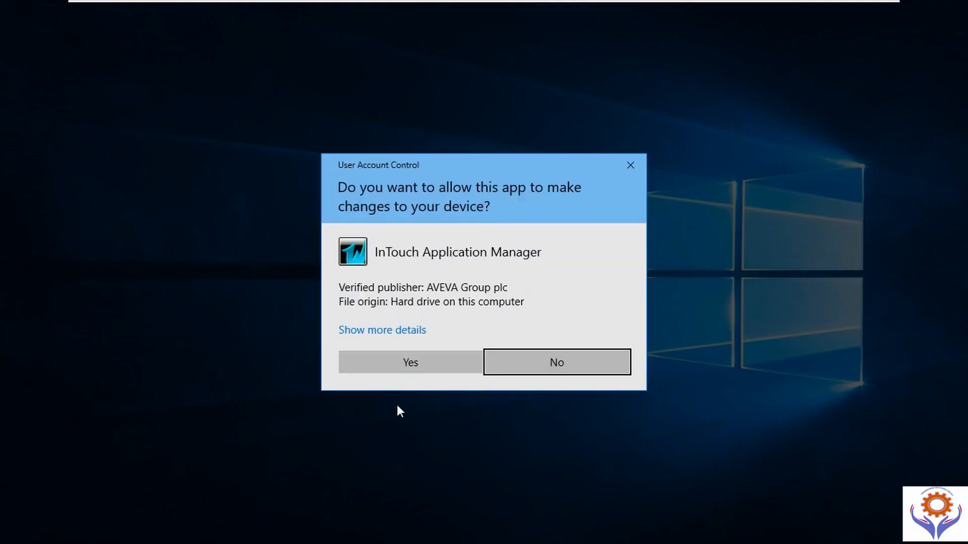
click(401, 366)
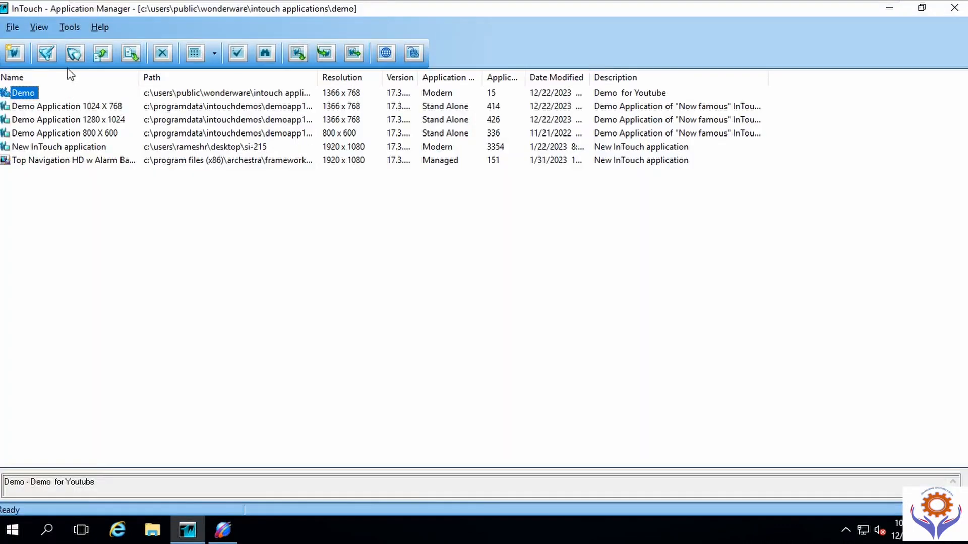
click(126, 53)
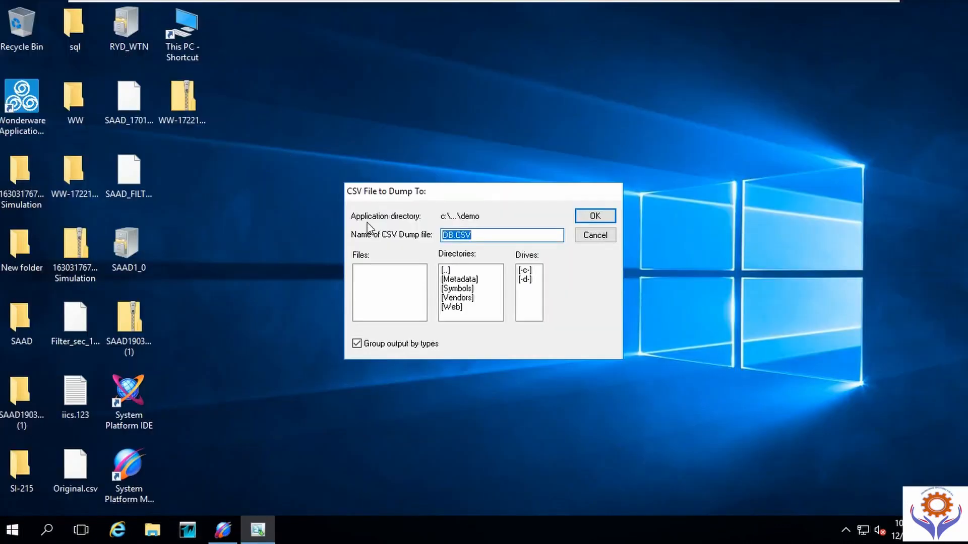
click(453, 235)
drag(452, 236, 442, 235)
text(DEMO)
click(588, 220)
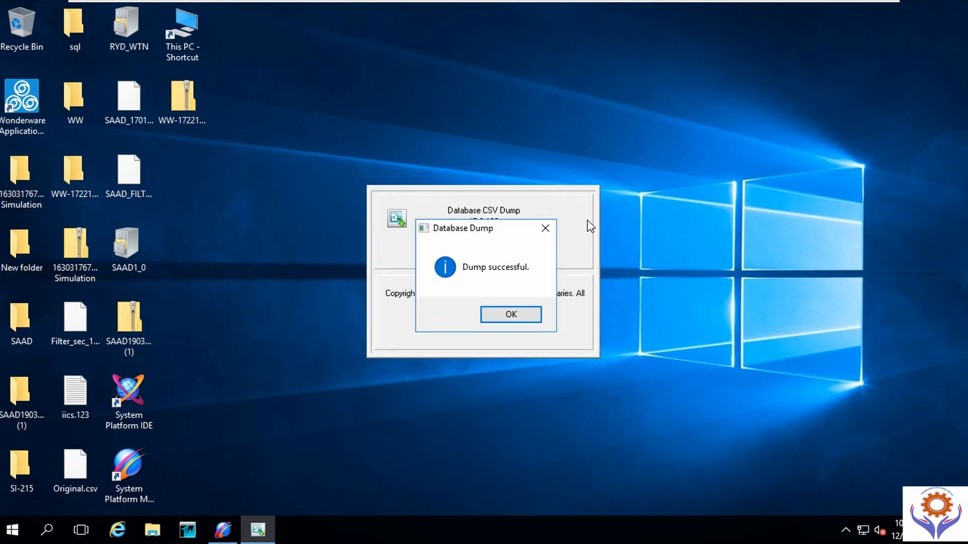
click(514, 311)
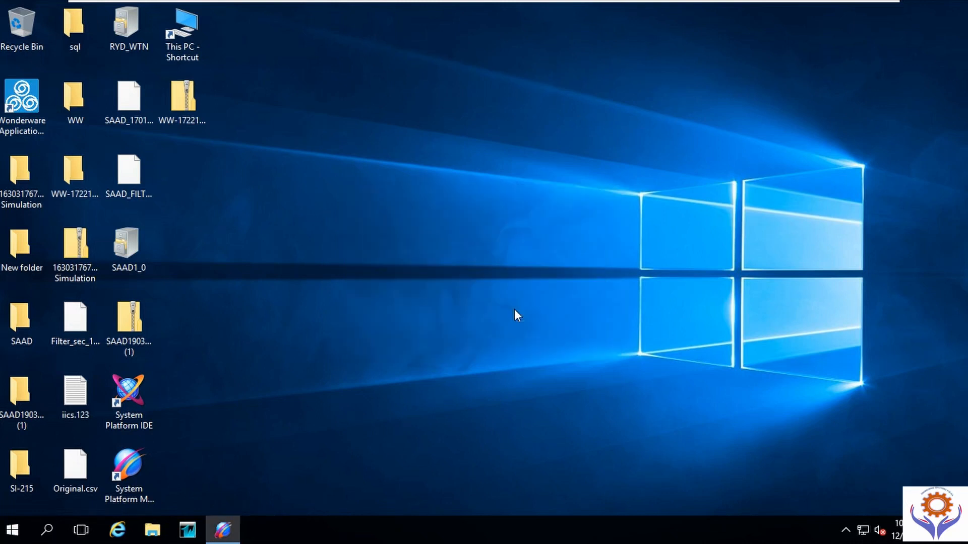
Step: Start InTouch Application Manager again, allowing it to make changes, and minimize it to reach the desktop
click(187, 530)
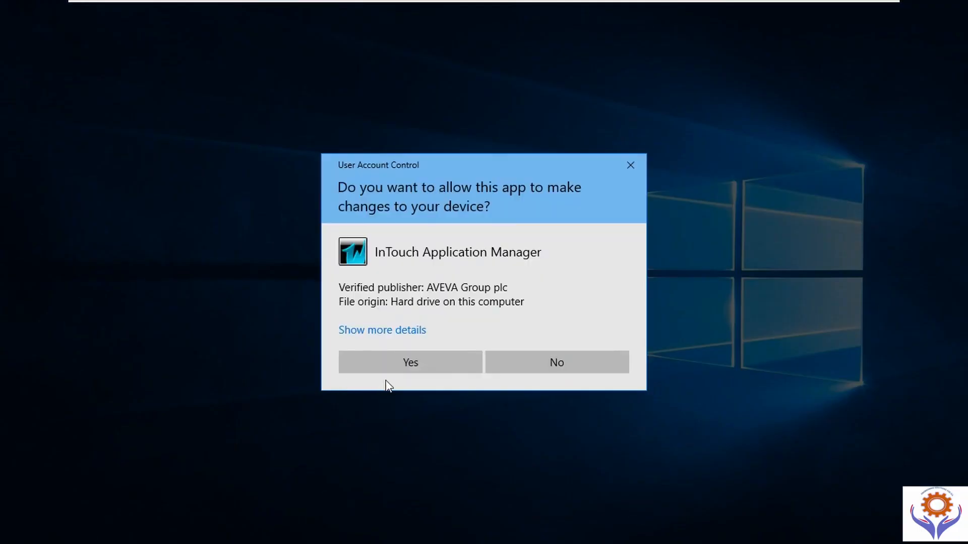
click(379, 361)
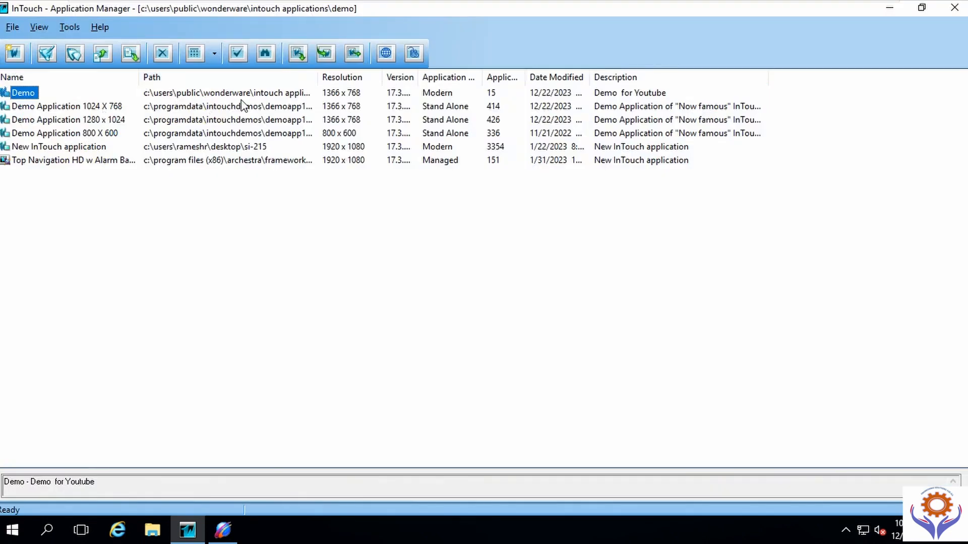
click(888, 7)
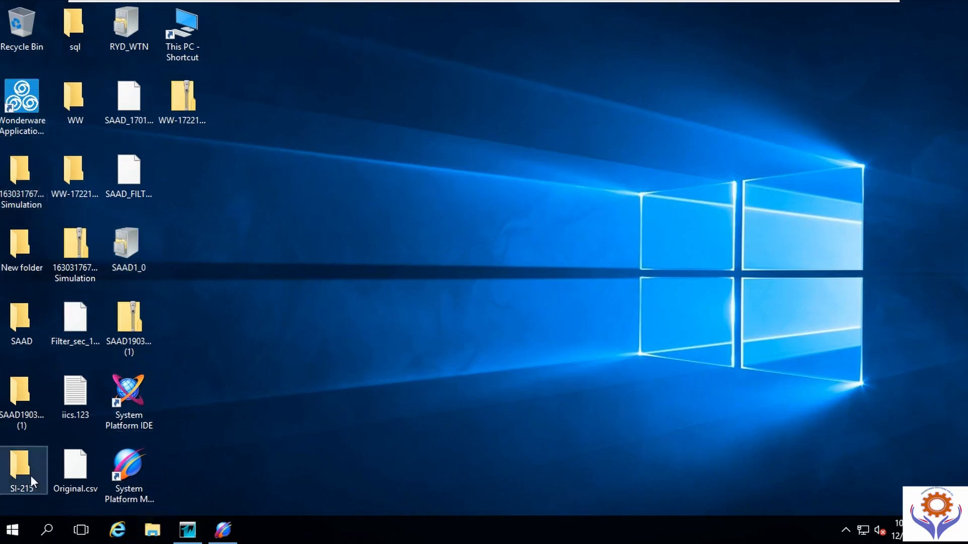
Step: Browse in File Explorer to the application folder C:\Users\Public\Wonderware\Intouch Applications\DEMO
click(204, 34)
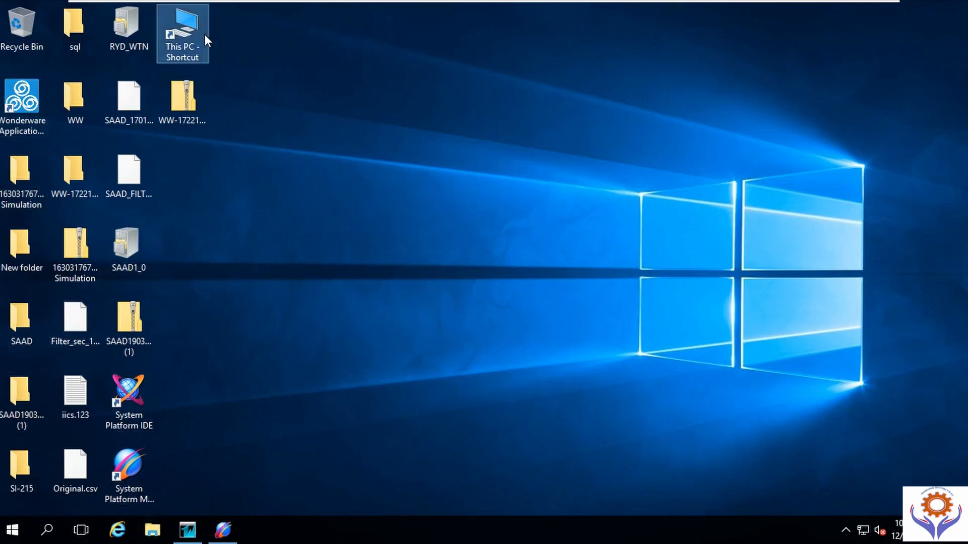
double_click(204, 34)
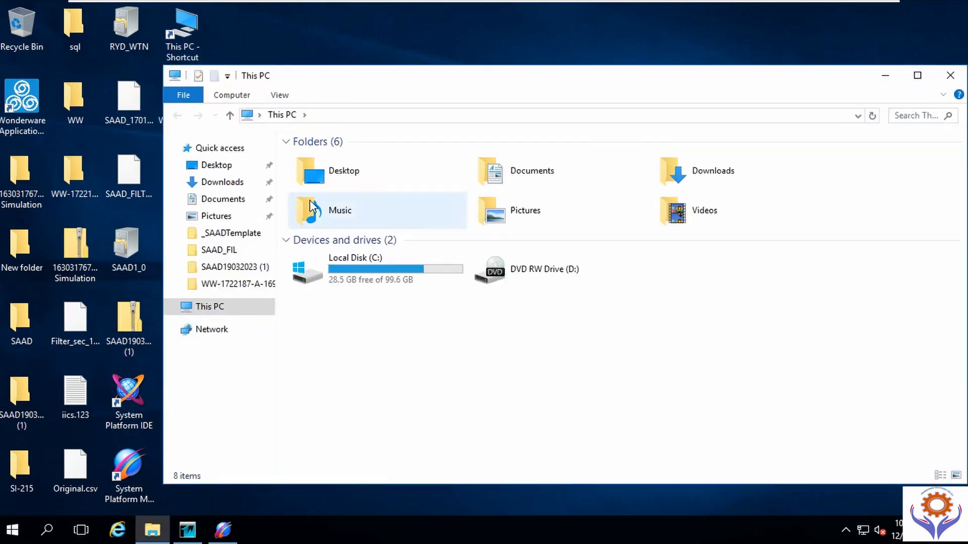
double_click(391, 264)
click(335, 248)
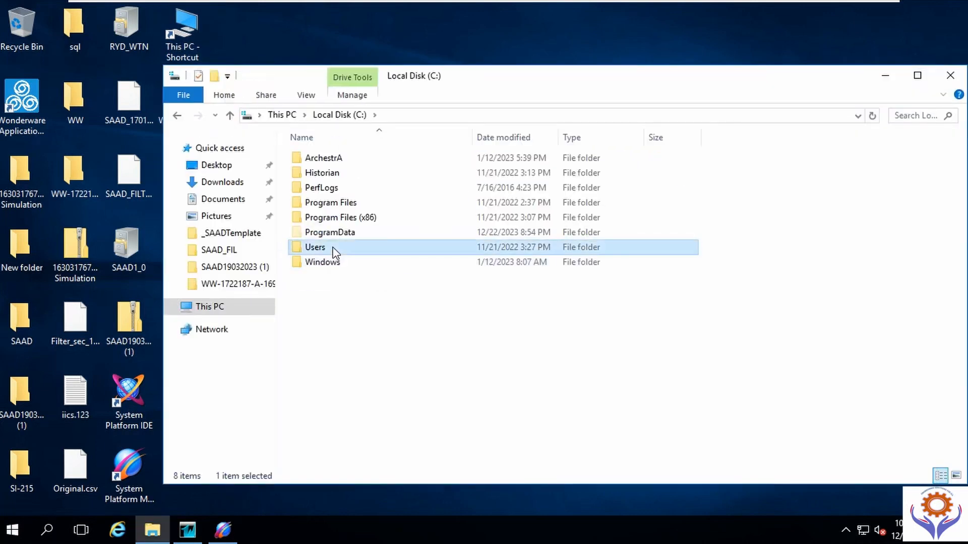
double_click(335, 248)
click(332, 220)
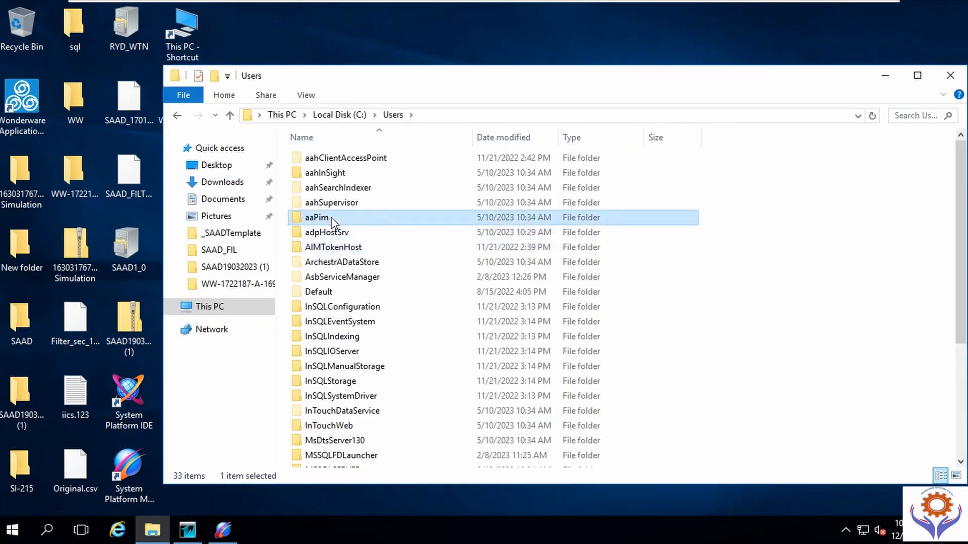
key(p)
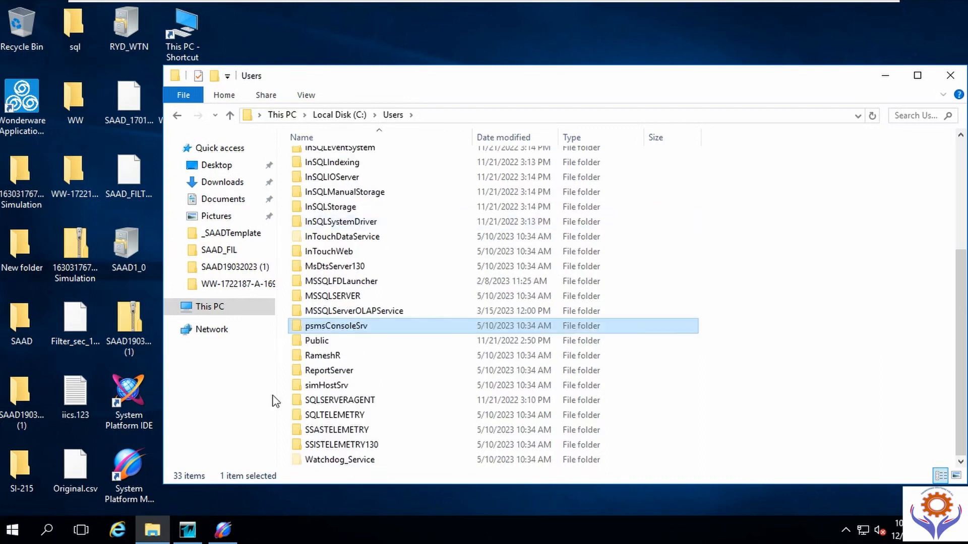
double_click(319, 342)
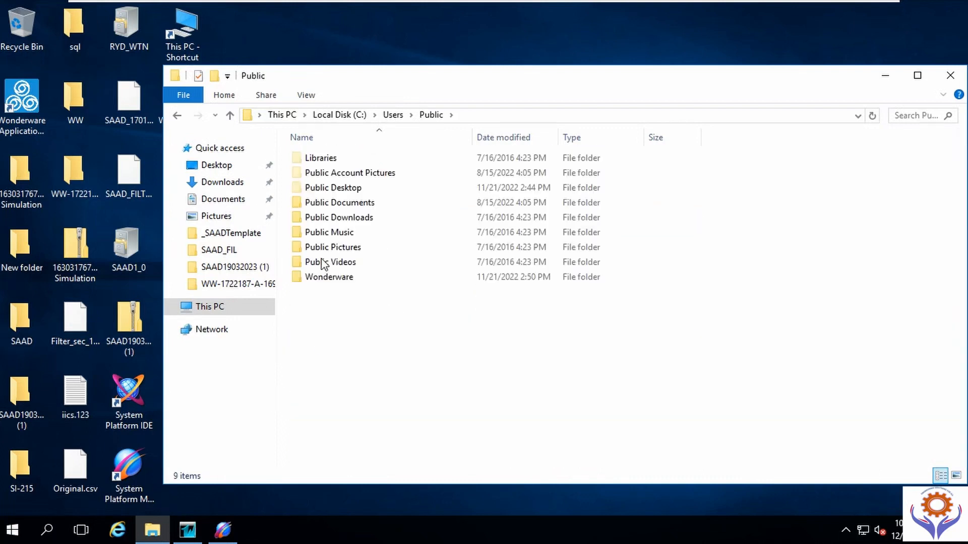
double_click(343, 278)
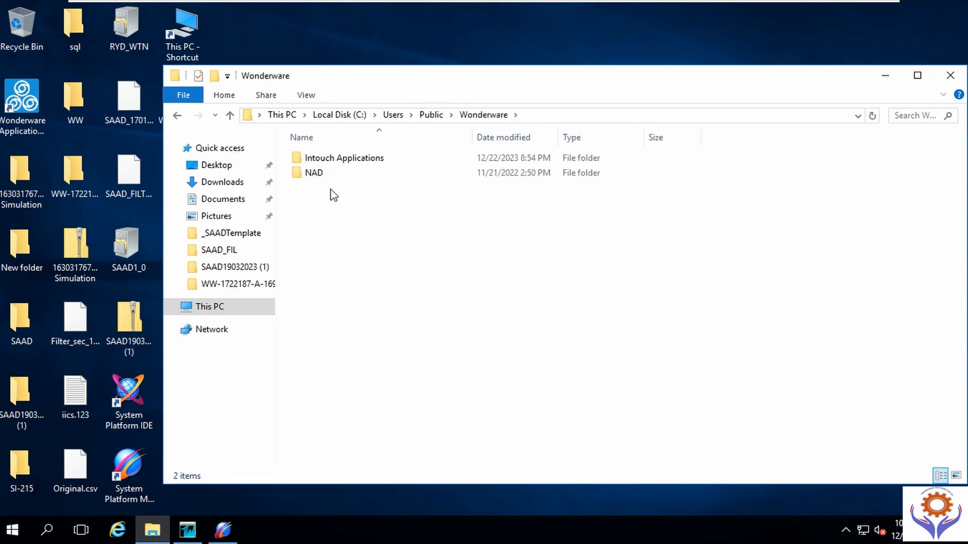
double_click(332, 160)
click(333, 161)
double_click(332, 160)
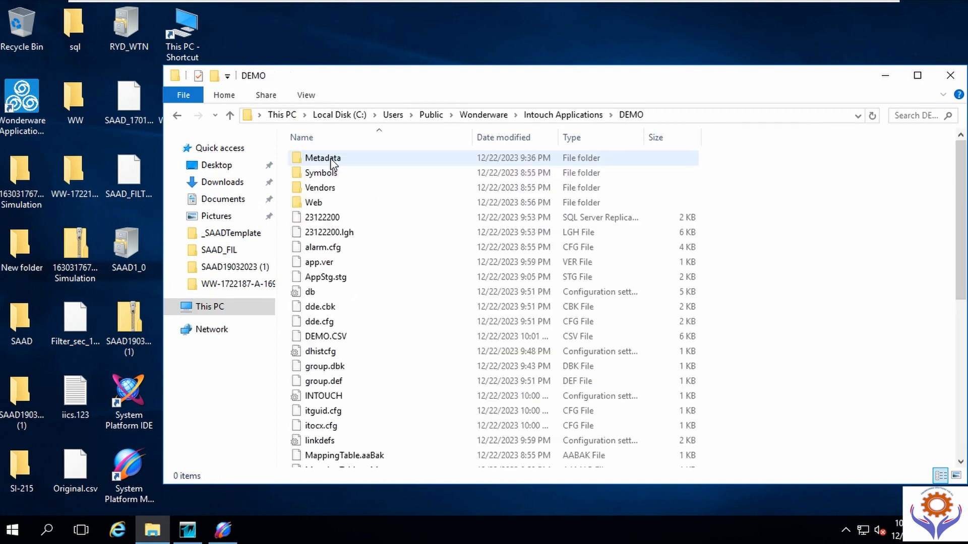
Step: Copy DEMO.CSV from the DEMO application folder to the desktop
click(323, 280)
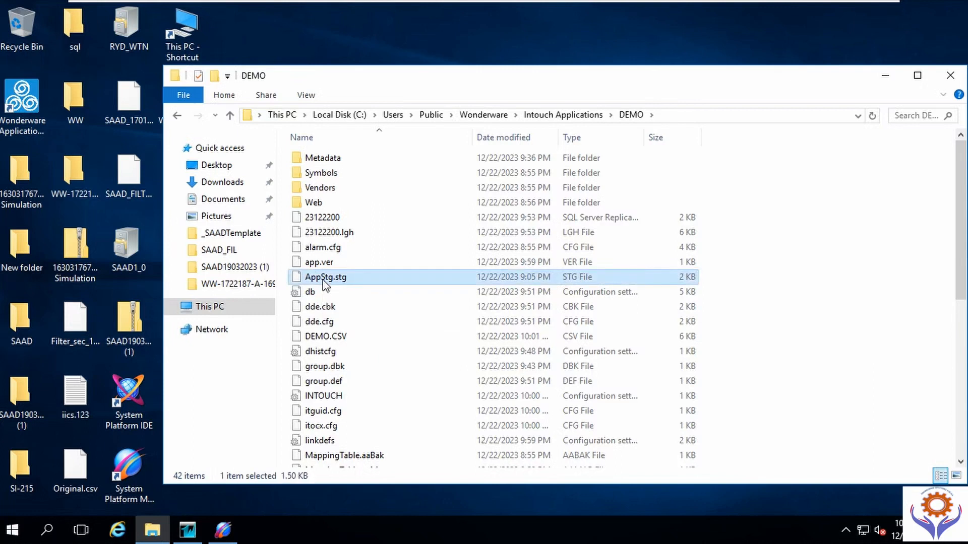
key(Down)
key(Down)
key(Down)
key(Down)
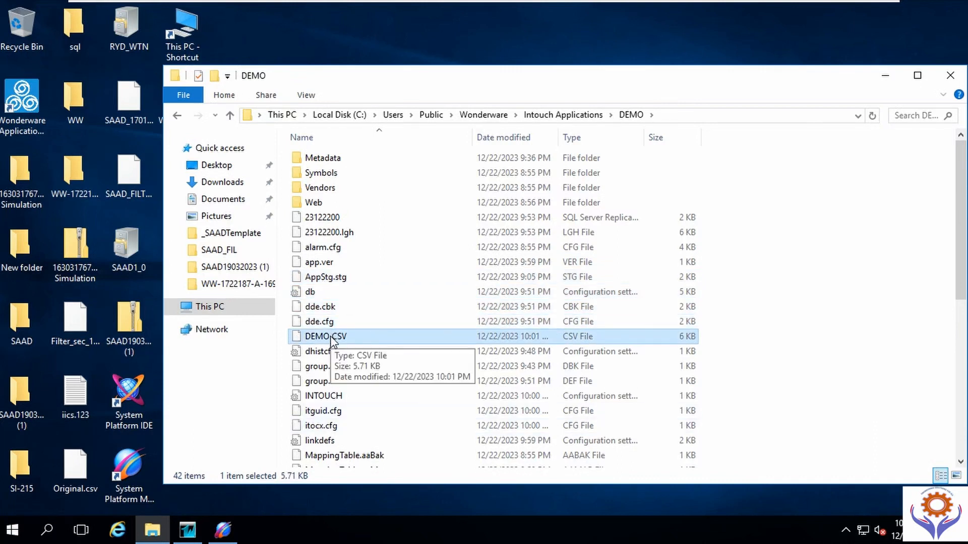
click(886, 76)
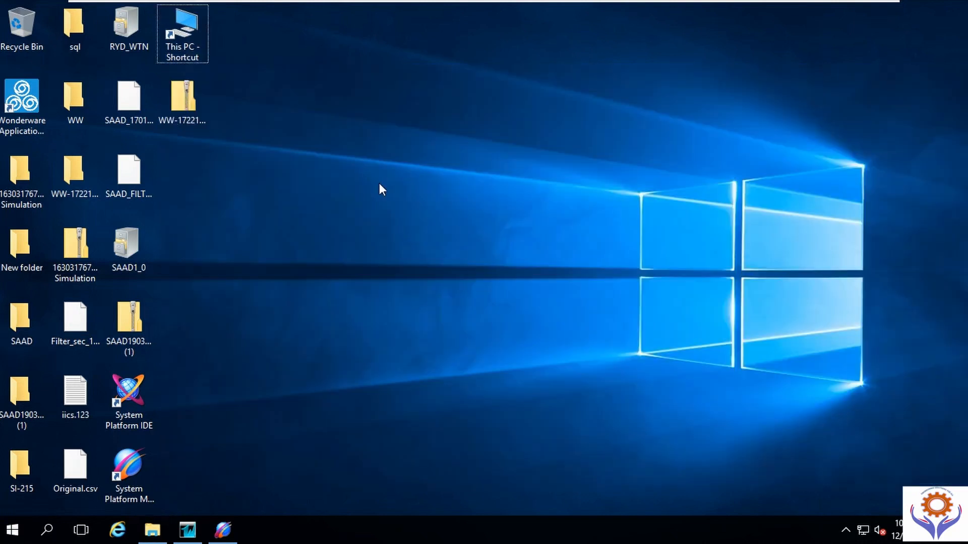
key(ctrl+v)
click(281, 228)
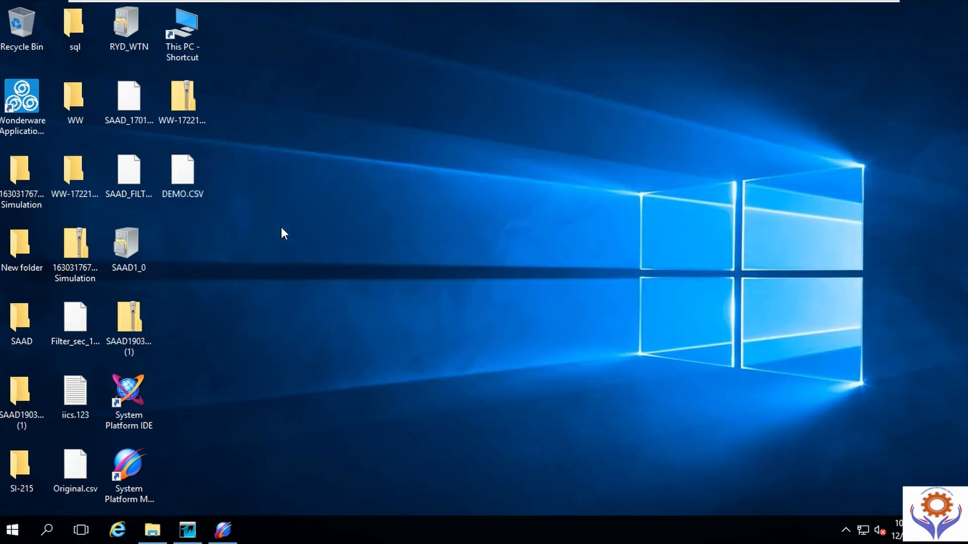
Step: Open the desktop copy of DEMO.CSV in Notepad, examine its access names and tag definitions, and close it unchanged
right_click(187, 183)
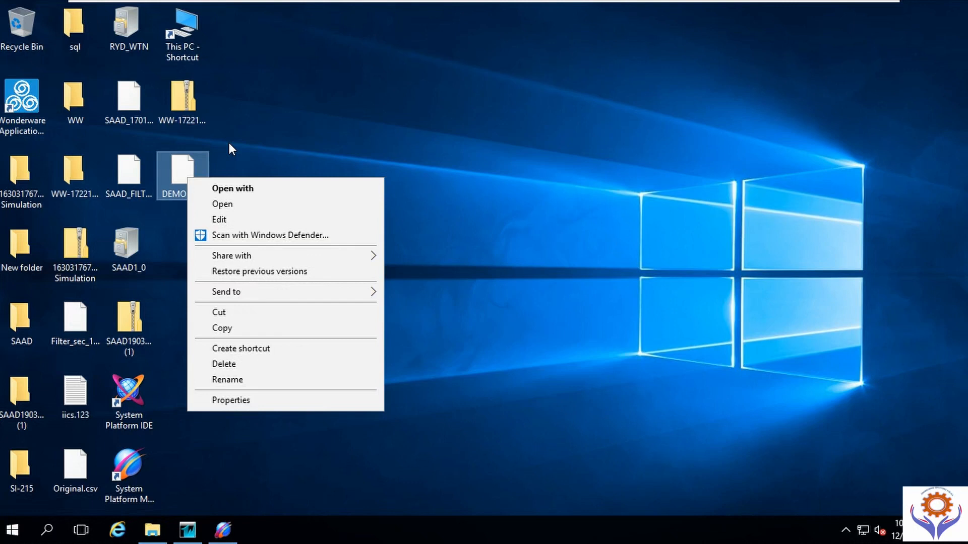
click(220, 220)
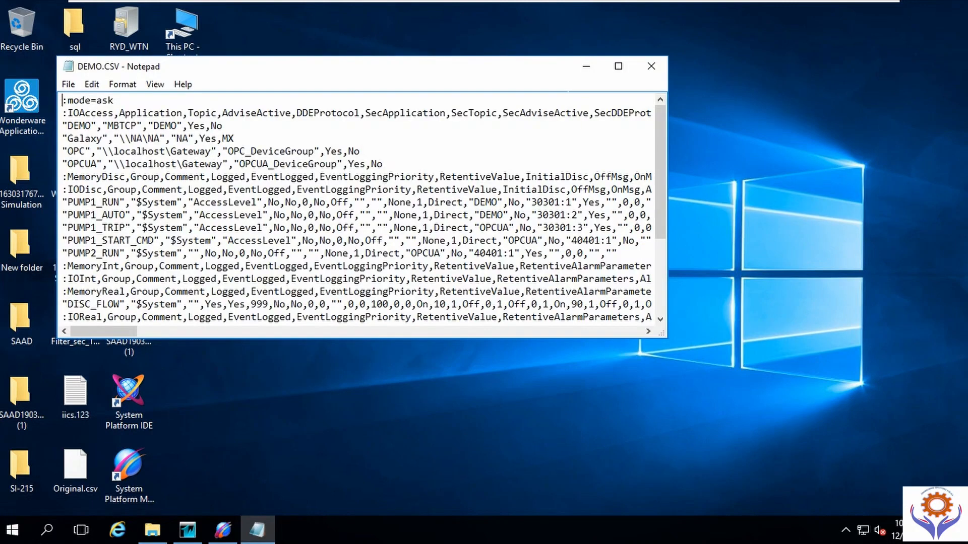
click(618, 66)
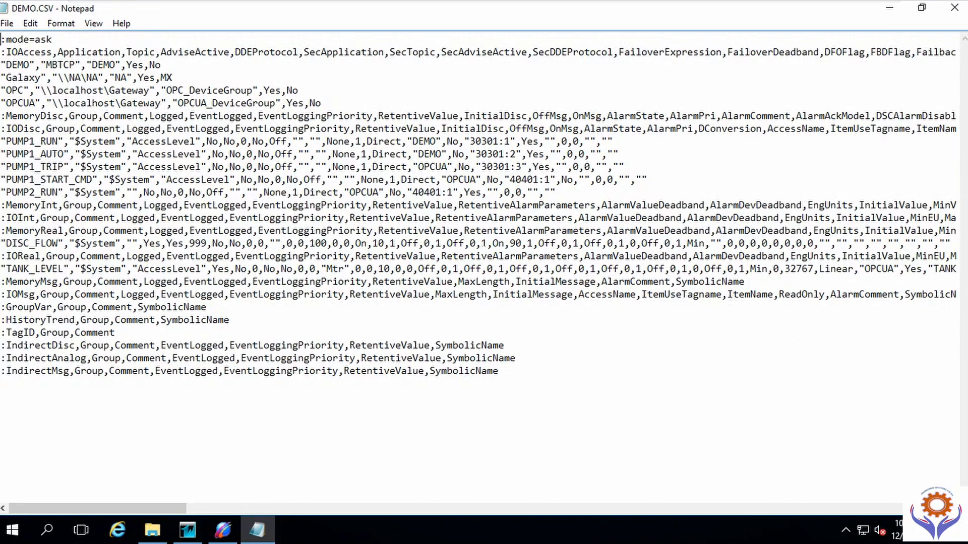
drag(499, 372, 1, 36)
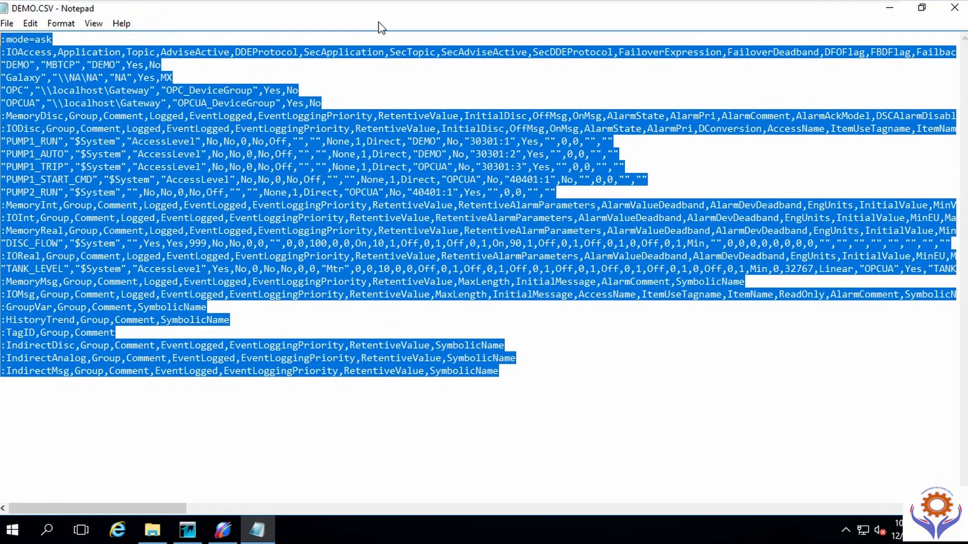
click(954, 8)
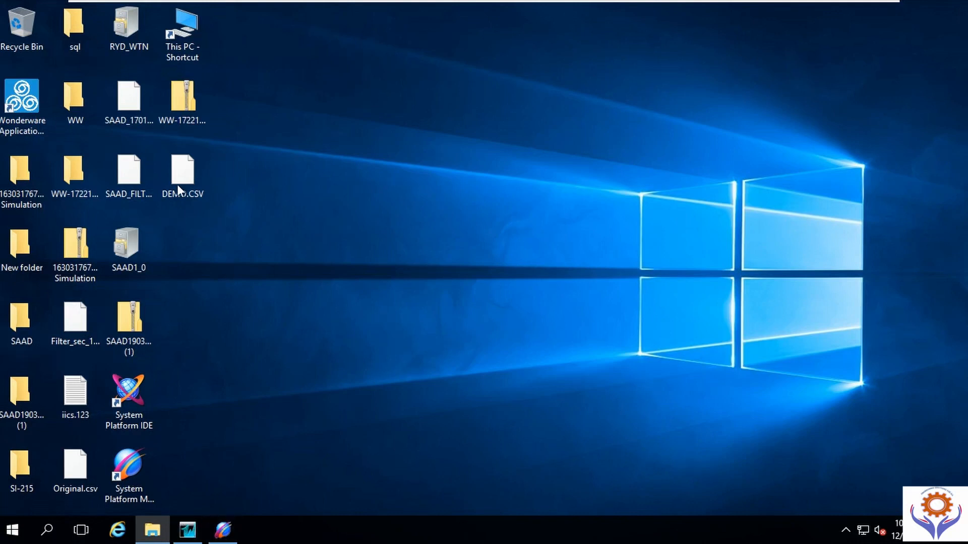
Step: Start a CSV database load for the Demo application and confirm that the existing application has been backed up
click(188, 530)
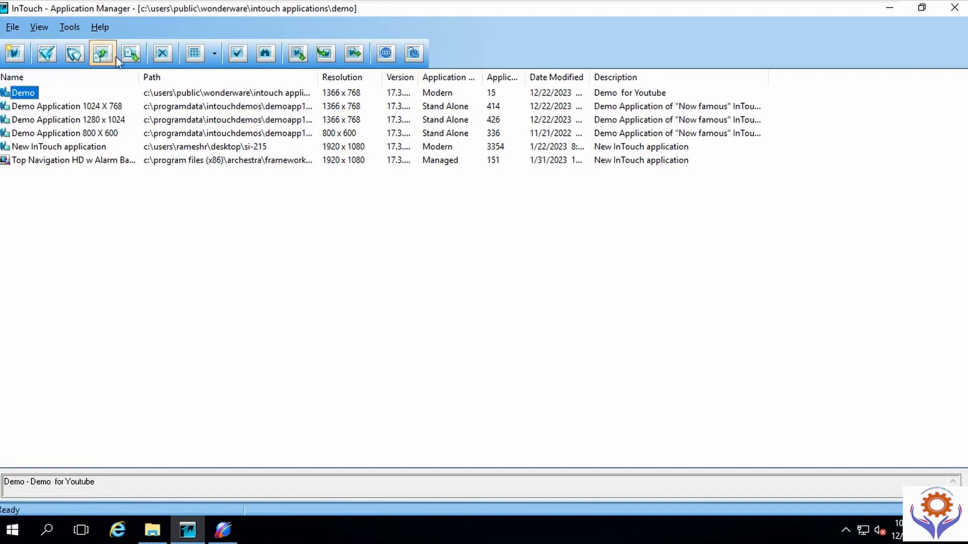
click(102, 53)
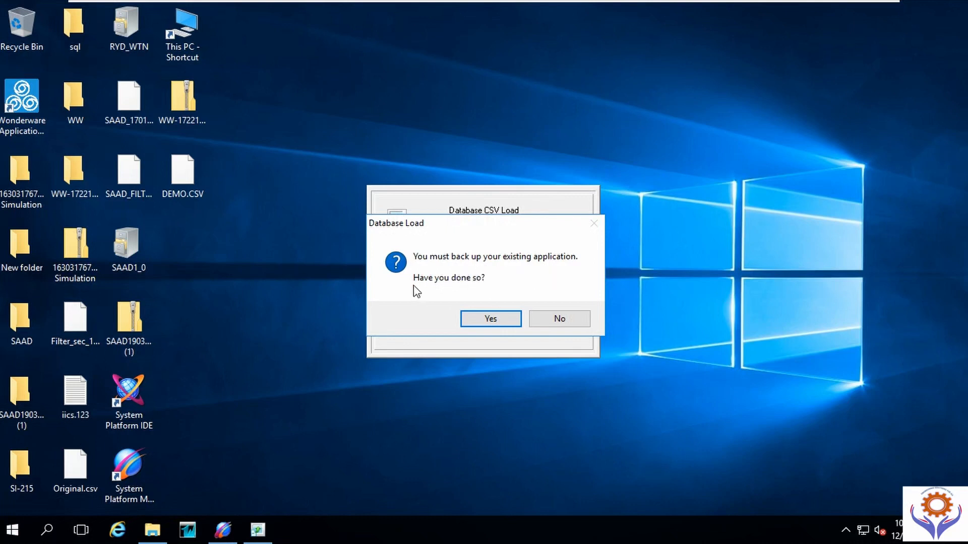
click(490, 319)
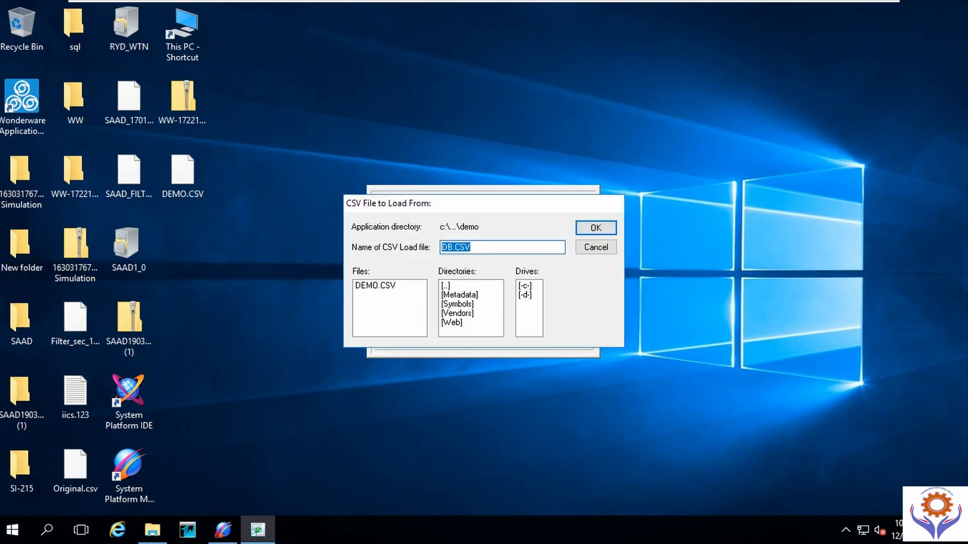
Step: Browse up from the demo application folder to c:\users\public when choosing the CSV file to load
click(378, 287)
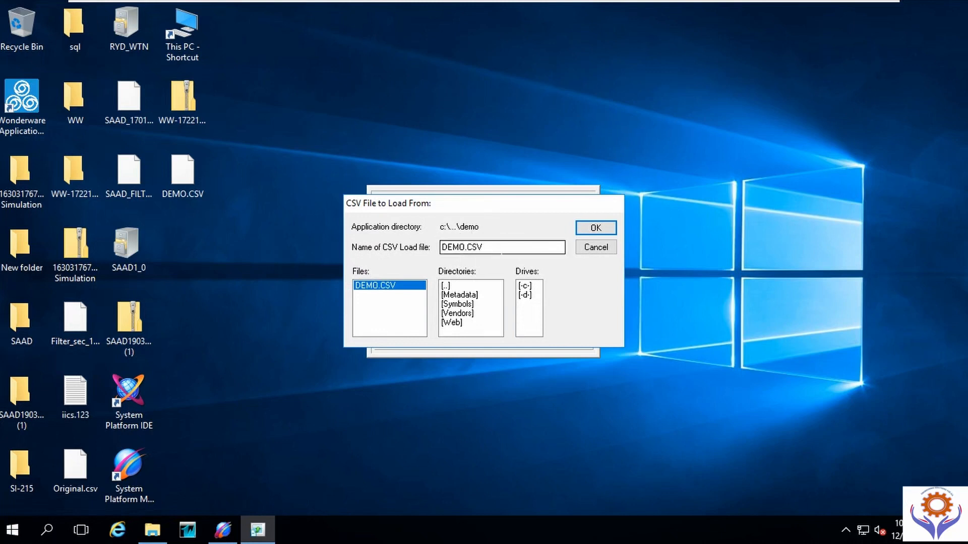
double_click(451, 286)
double_click(451, 287)
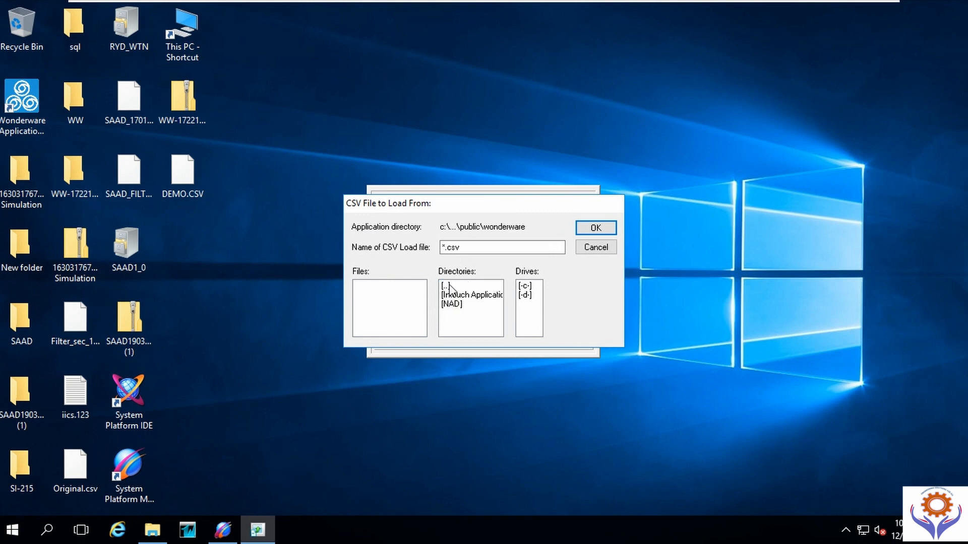
double_click(450, 286)
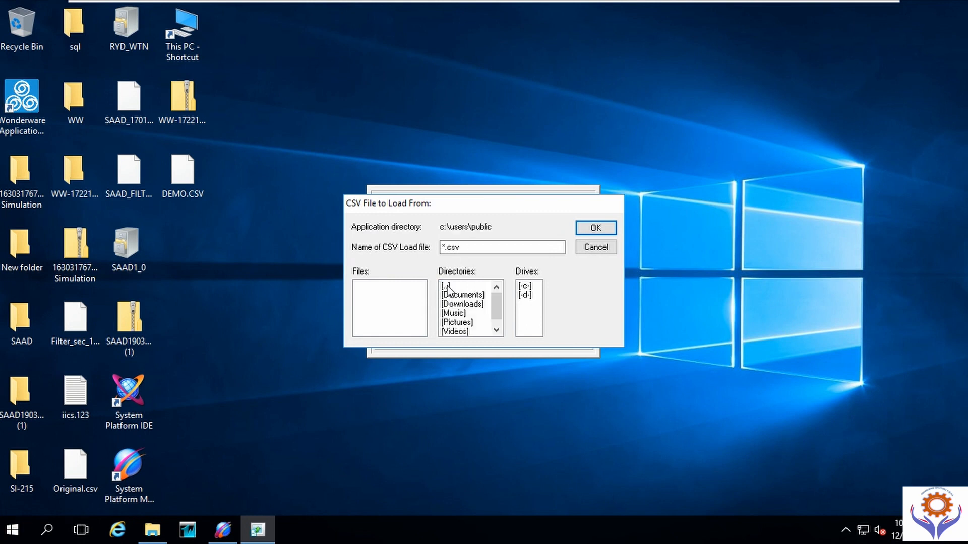
double_click(527, 285)
mouse_move(499, 303)
mouse_down()
mouse_move(496, 314)
mouse_move(494, 295)
mouse_up()
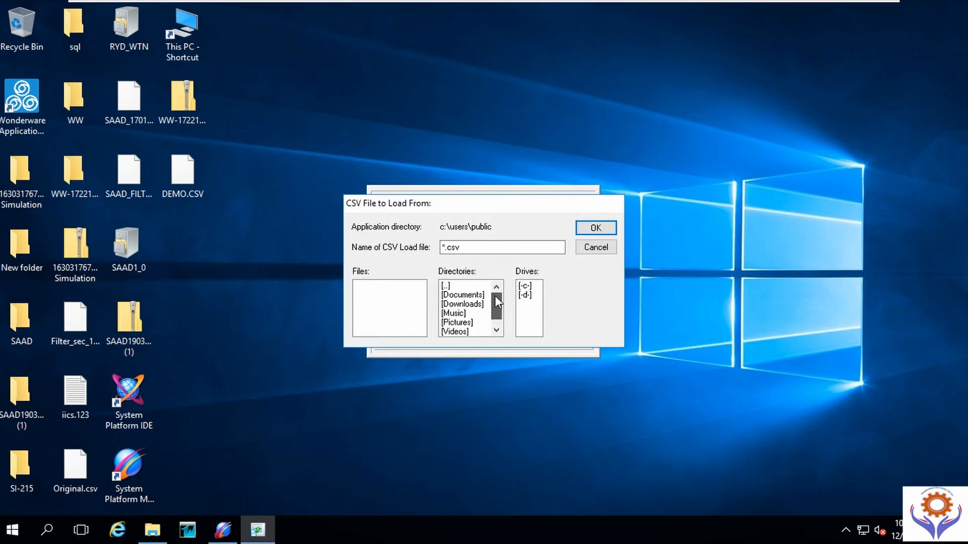
click(445, 286)
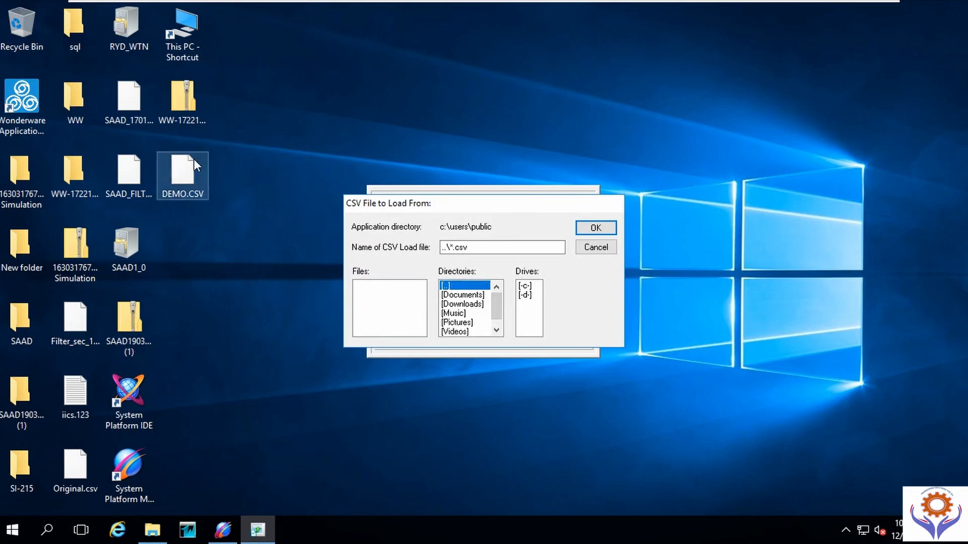
Step: Copy DEMO.CSV from the desktop to the root of Local Disk (C:) and close the File Explorer window
click(189, 176)
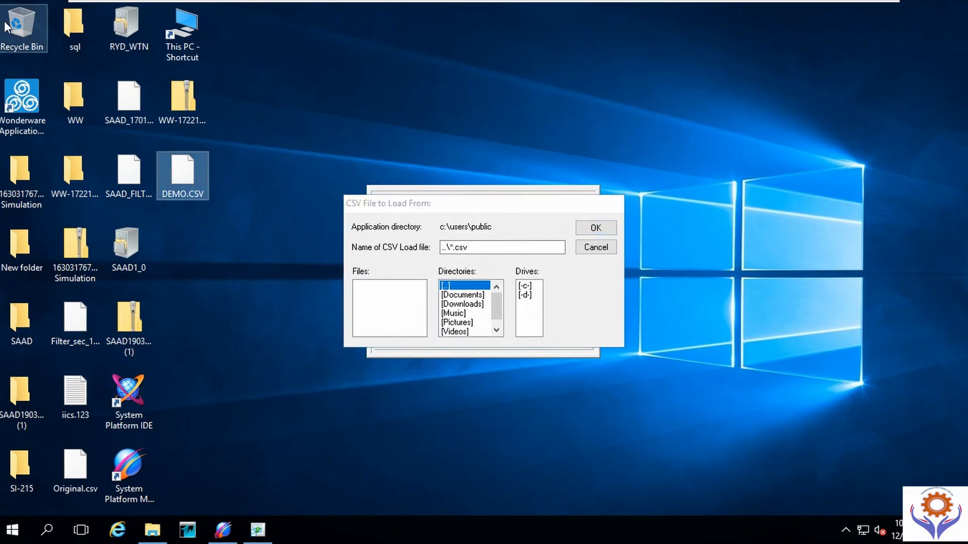
click(176, 38)
double_click(176, 38)
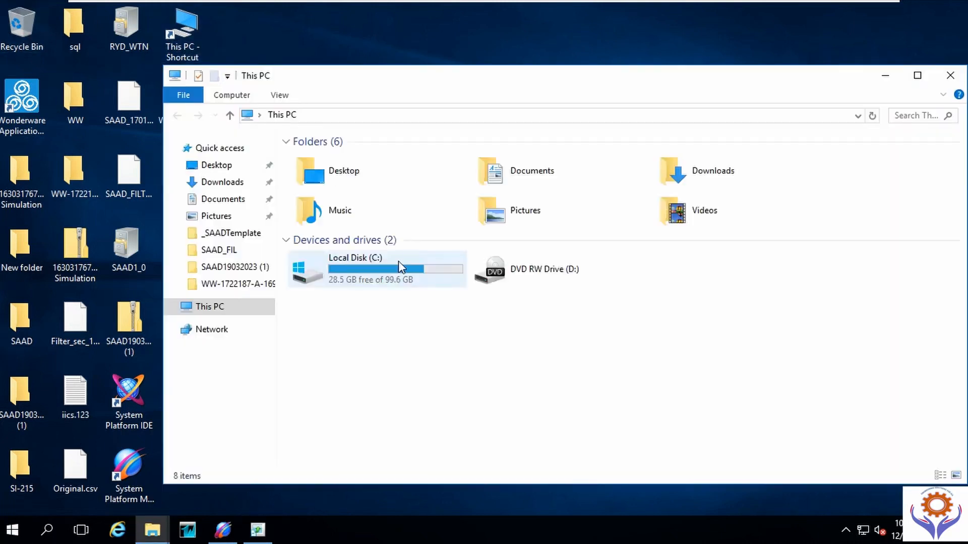
double_click(370, 282)
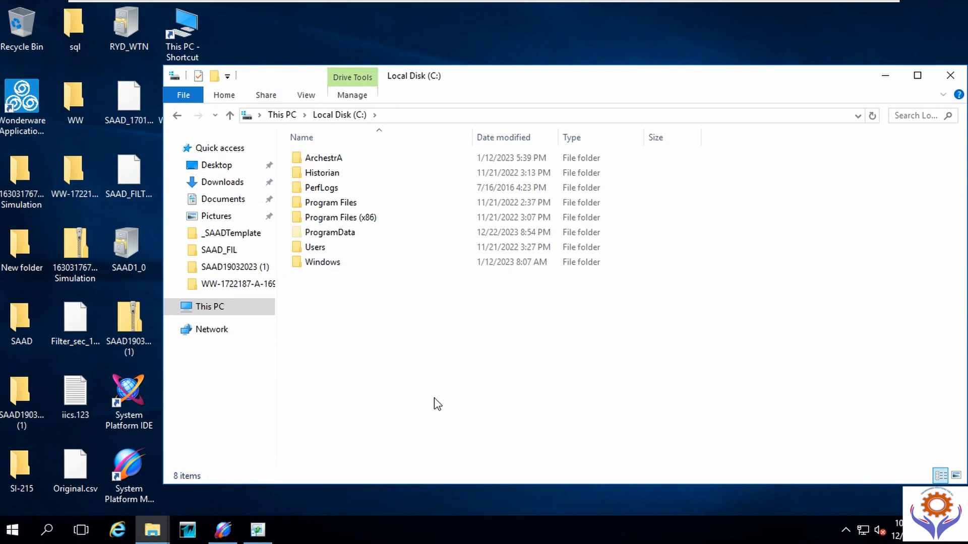
key(ctrl+v)
click(246, 168)
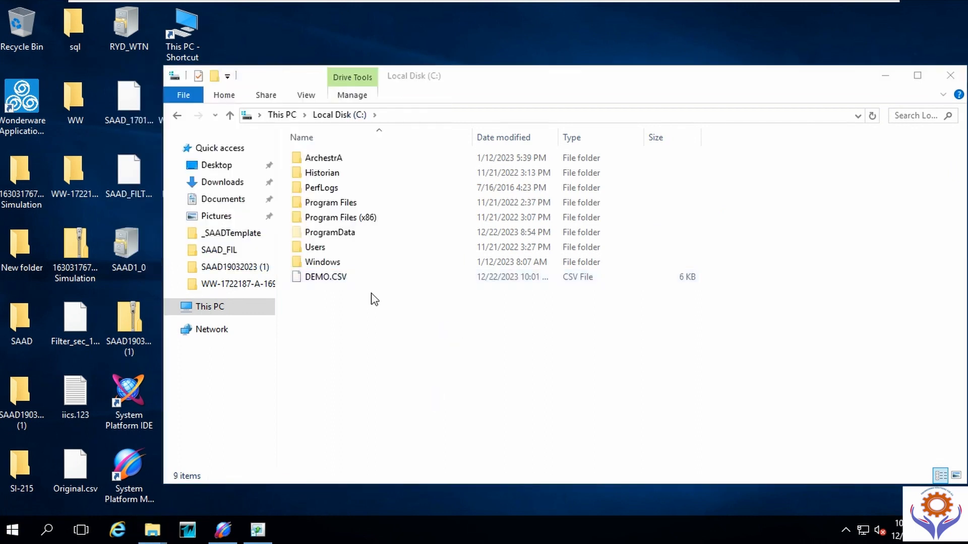
click(950, 76)
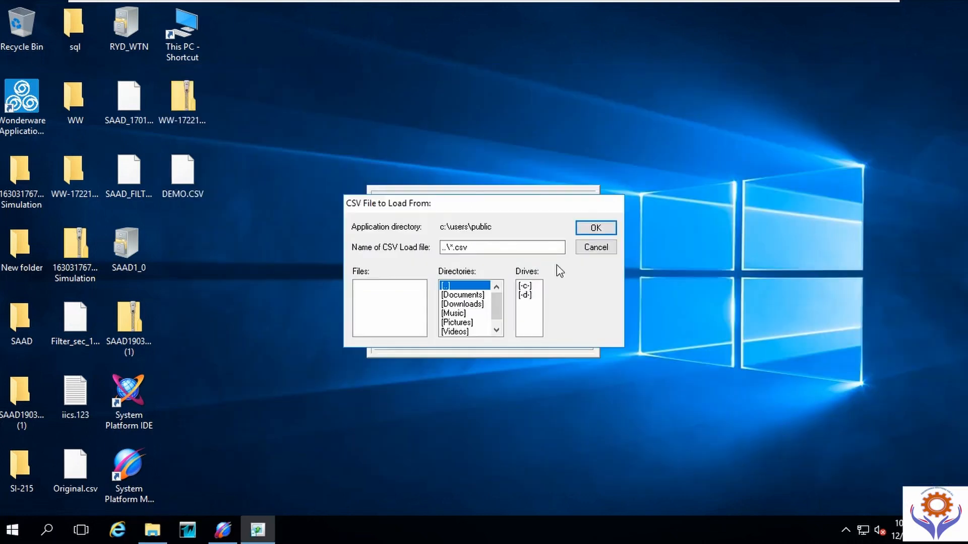
Step: Browse up from c:\users\public to c:\users in the CSV load file selection
click(529, 285)
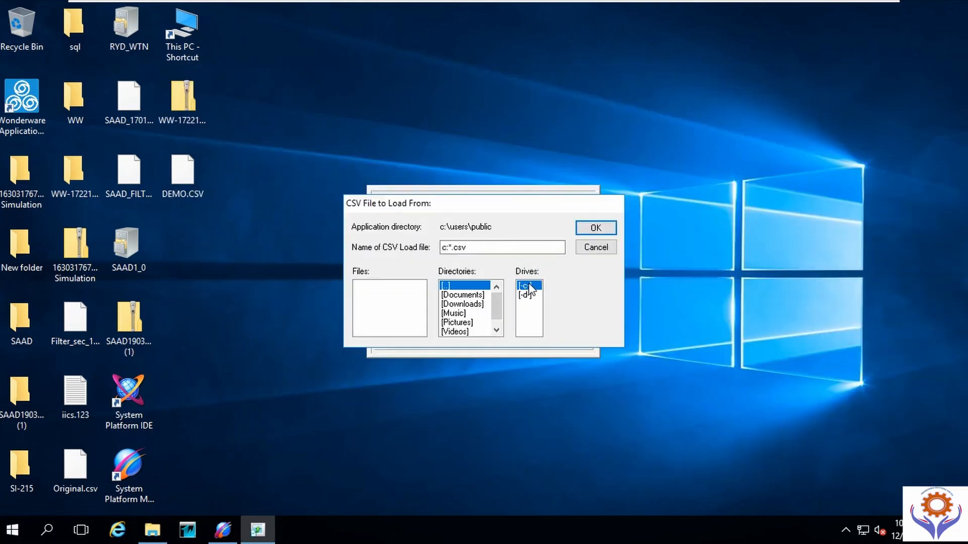
double_click(529, 287)
click(530, 286)
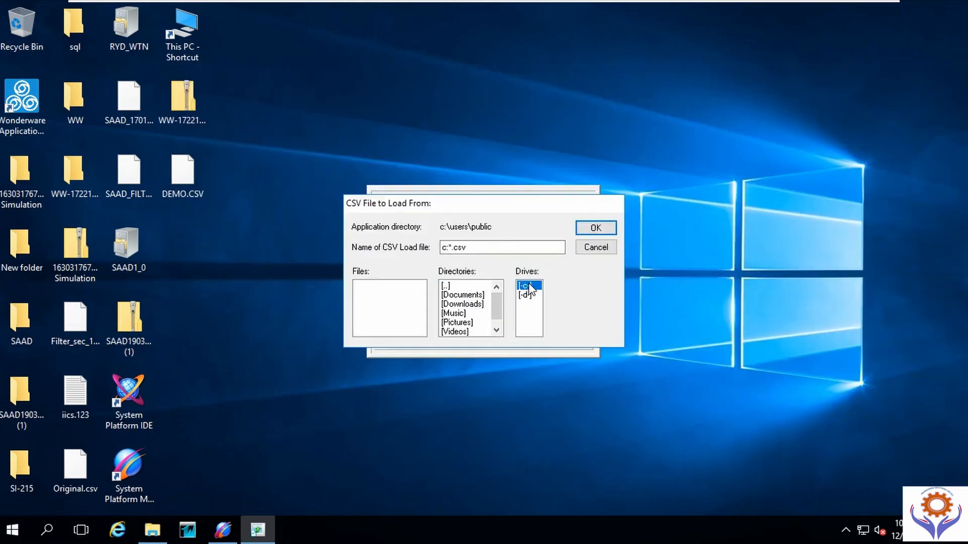
mouse_move(494, 311)
mouse_down()
mouse_move(496, 321)
mouse_move(495, 295)
mouse_move(497, 322)
mouse_move(496, 291)
mouse_up()
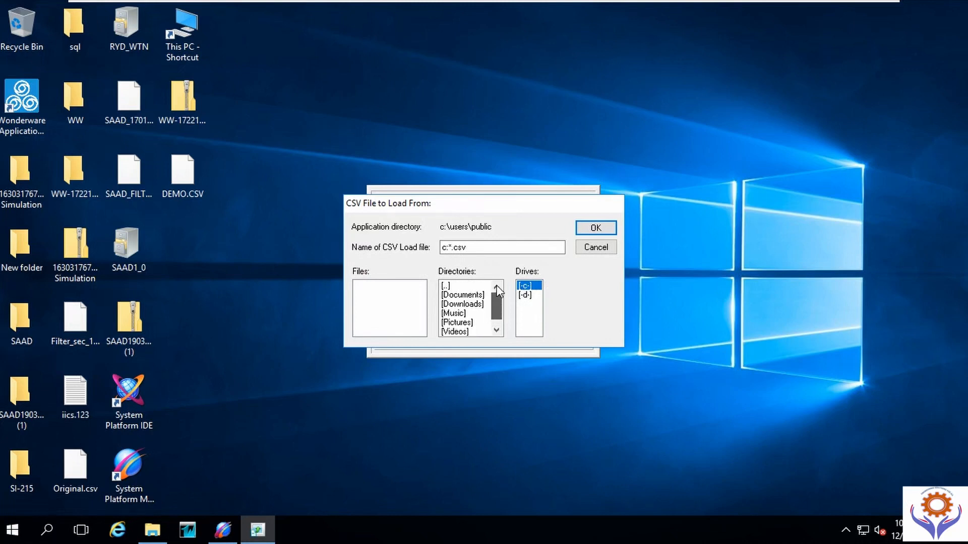
click(446, 286)
double_click(446, 286)
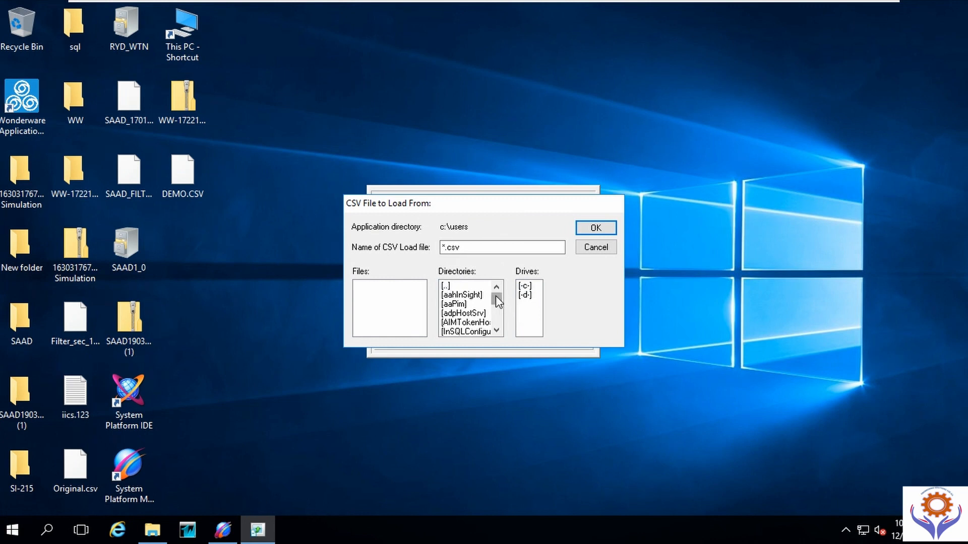
mouse_move(496, 296)
mouse_down()
mouse_move(497, 320)
mouse_move(496, 291)
mouse_up()
Step: Try to switch the CSV load file selection to the root of drive C, and move the dialog beside the Database CSV Load window
double_click(528, 287)
double_click(525, 286)
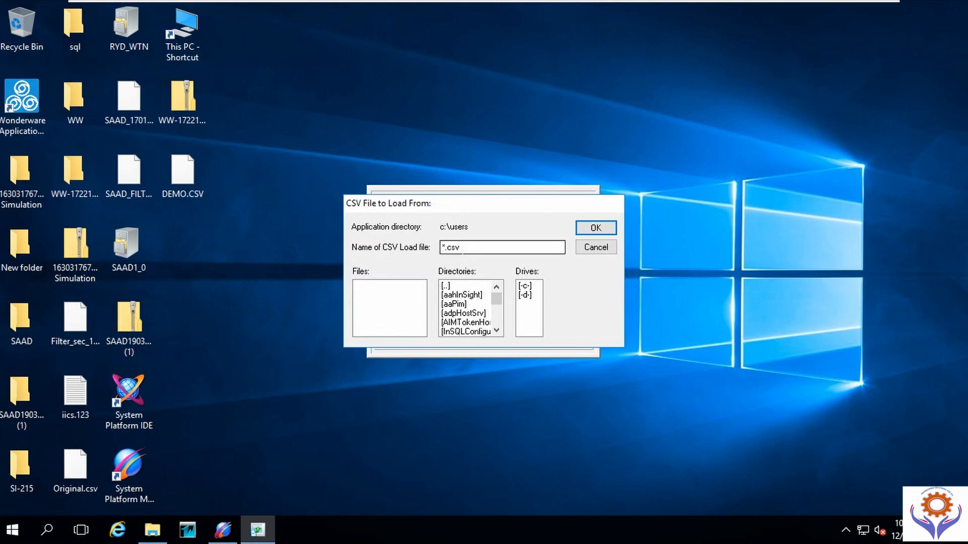
drag(465, 248, 402, 247)
key(BackSpace)
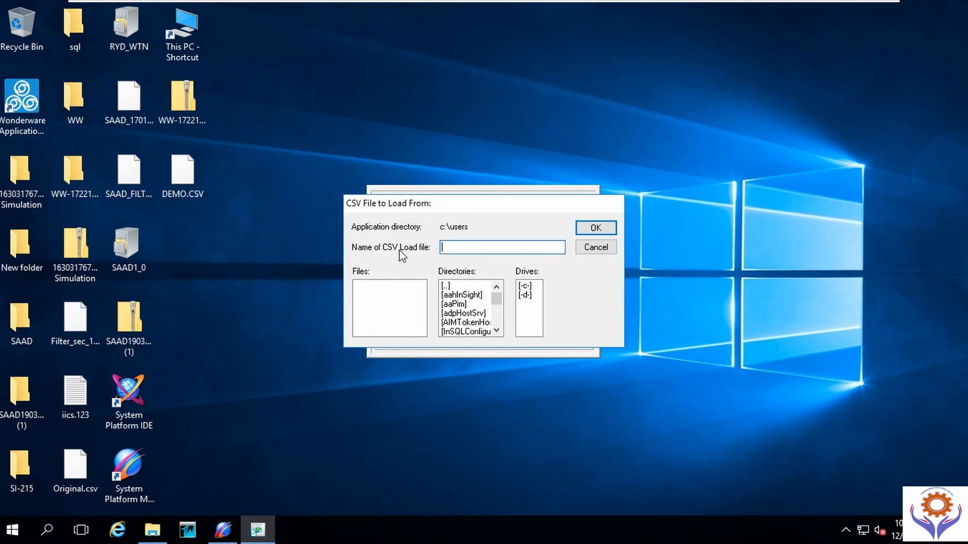
double_click(523, 290)
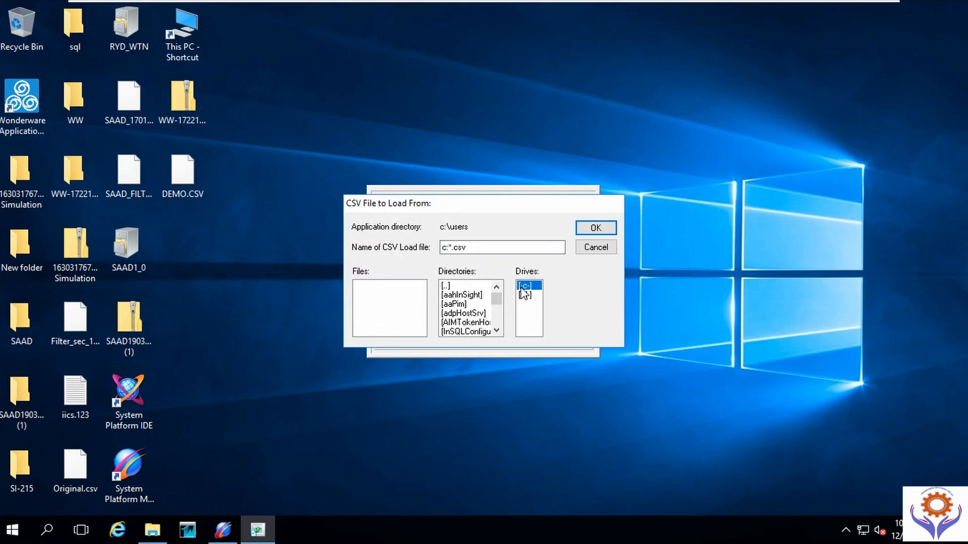
double_click(526, 294)
click(525, 289)
drag(487, 207, 742, 197)
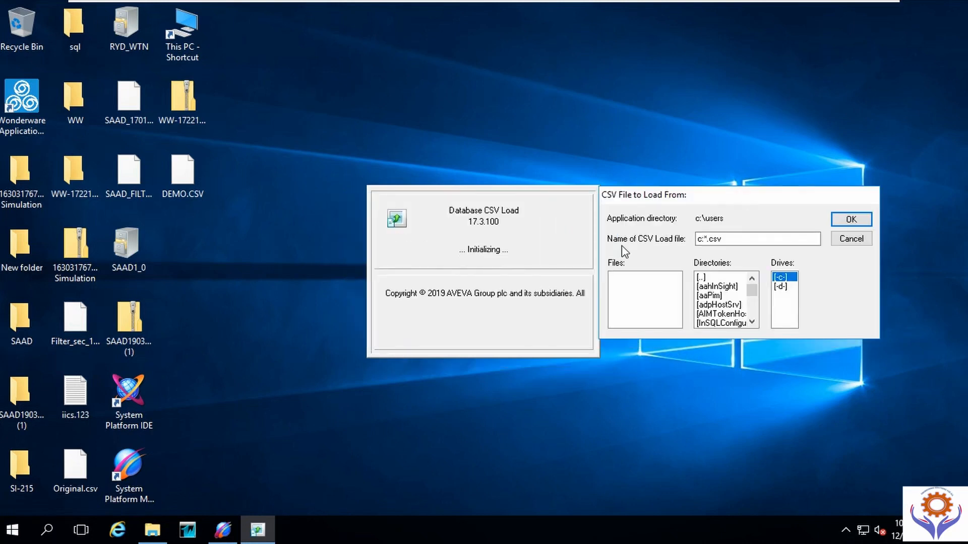
Step: Paste the copied DEMO.CSV into C:\Users in File Explorer with administrator permission, and minimize the window
click(152, 530)
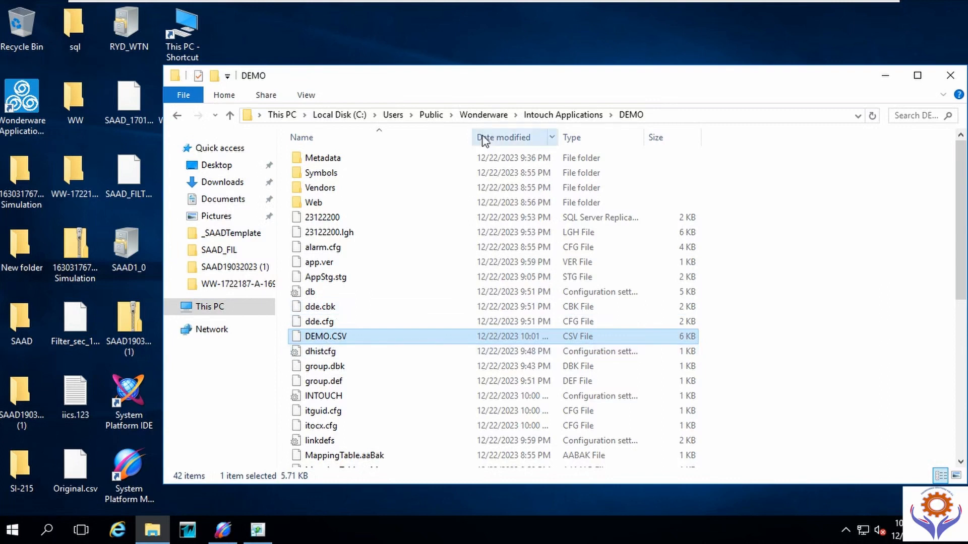
click(393, 115)
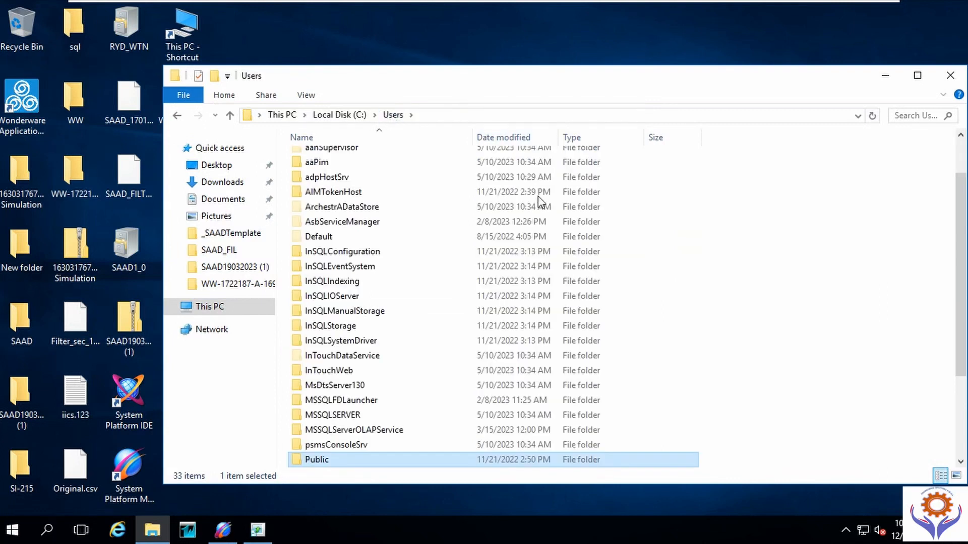
click(680, 272)
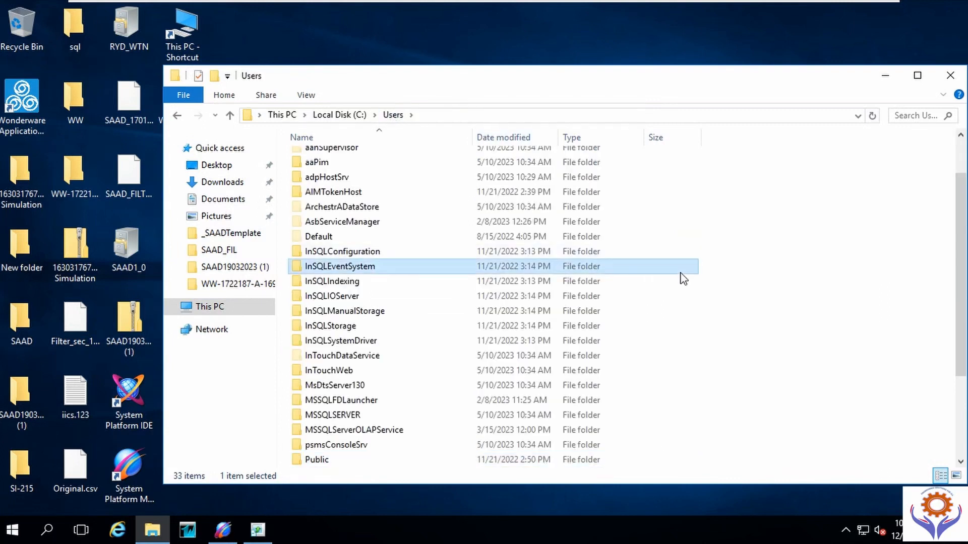
click(869, 317)
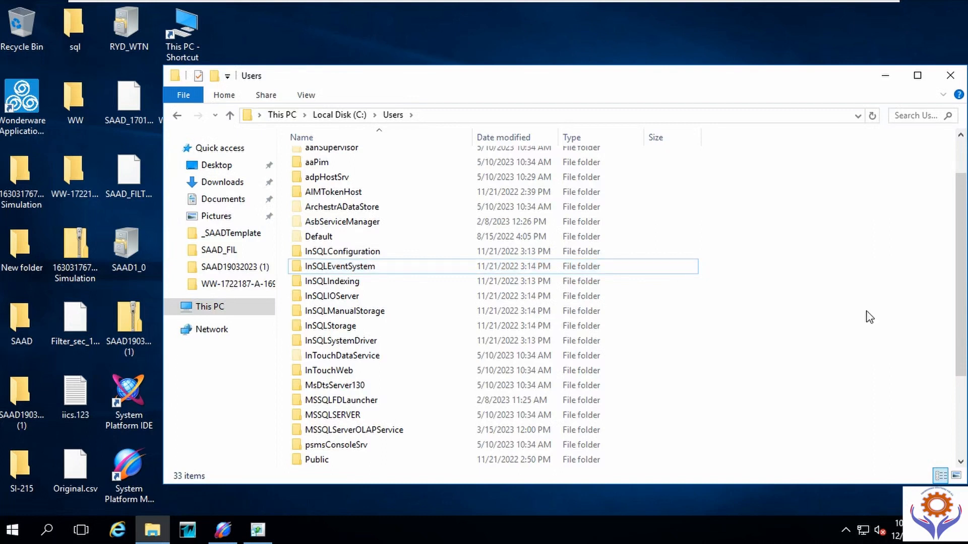
key(ctrl+v)
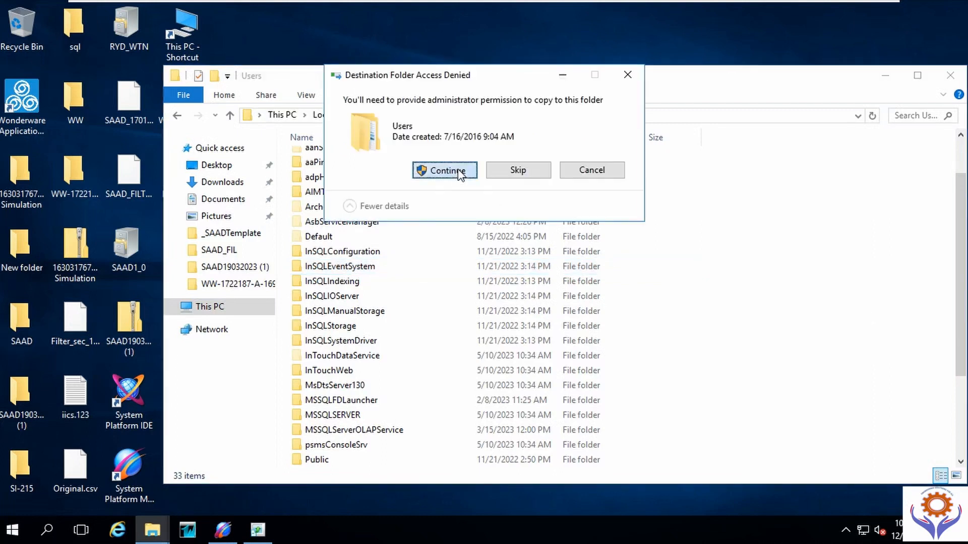
click(446, 170)
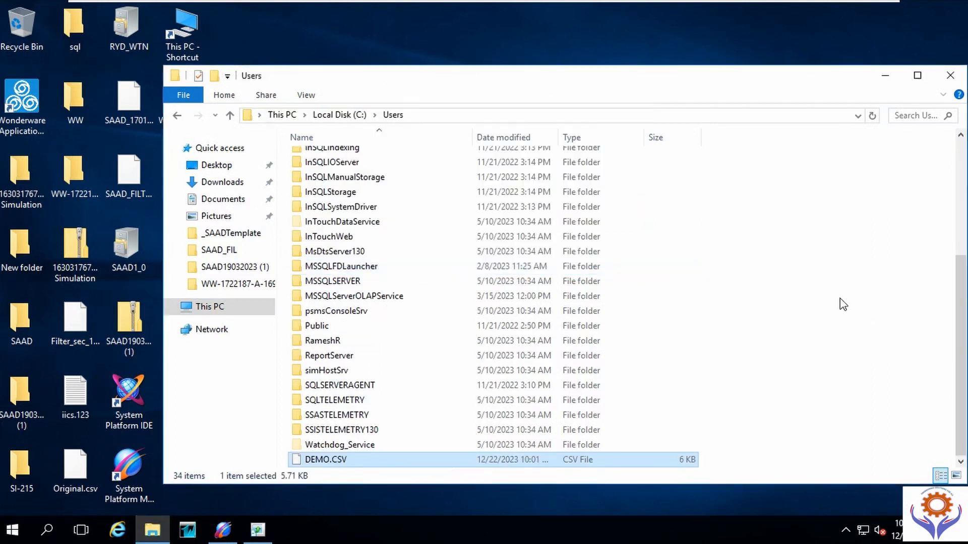
click(884, 75)
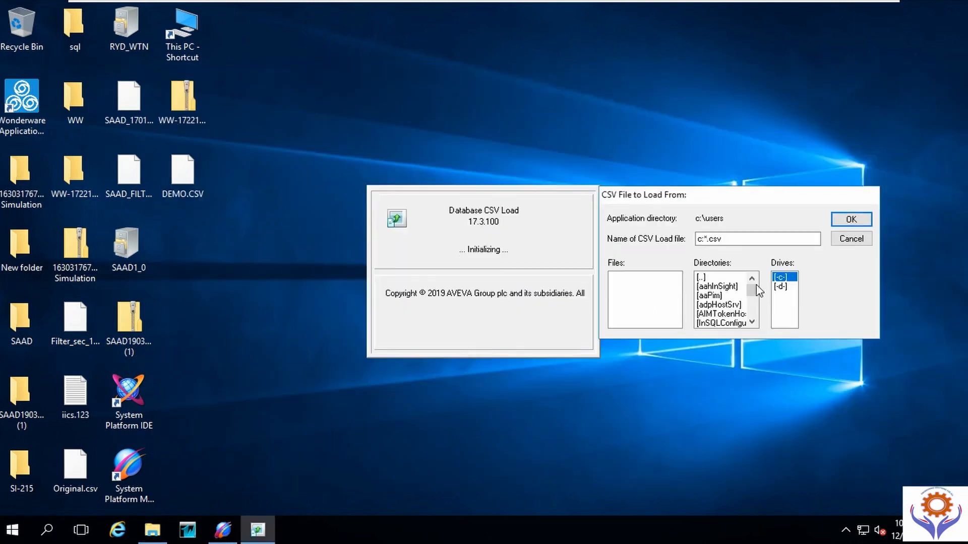
Step: Load DEMO.CSV from c:\users, replacing existing duplicate names, including access names DEMO and OPC, with new information, and finish the load
click(711, 277)
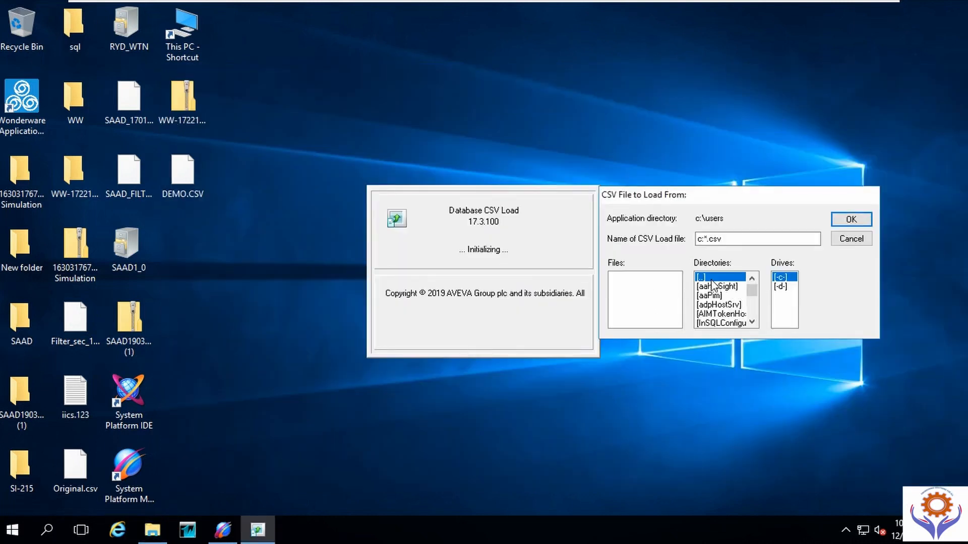
click(780, 278)
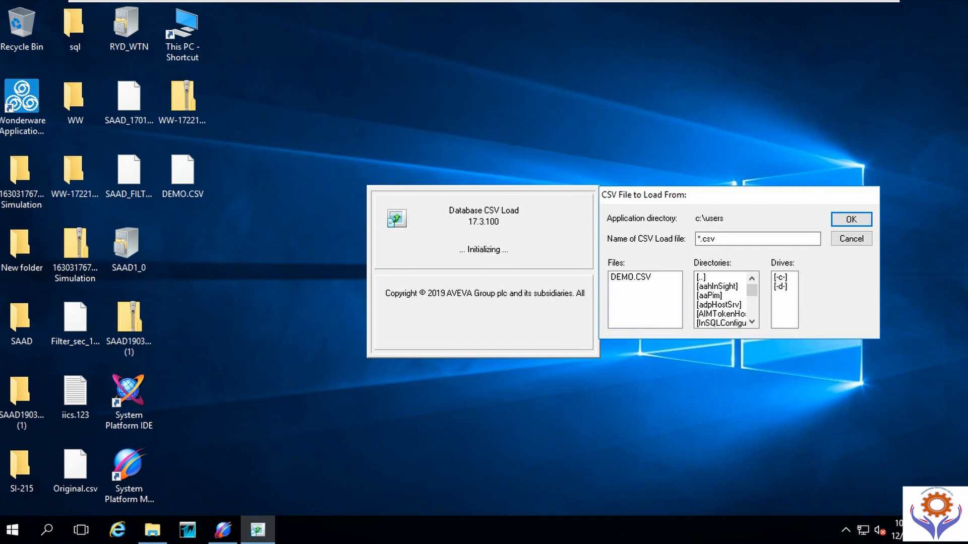
double_click(628, 277)
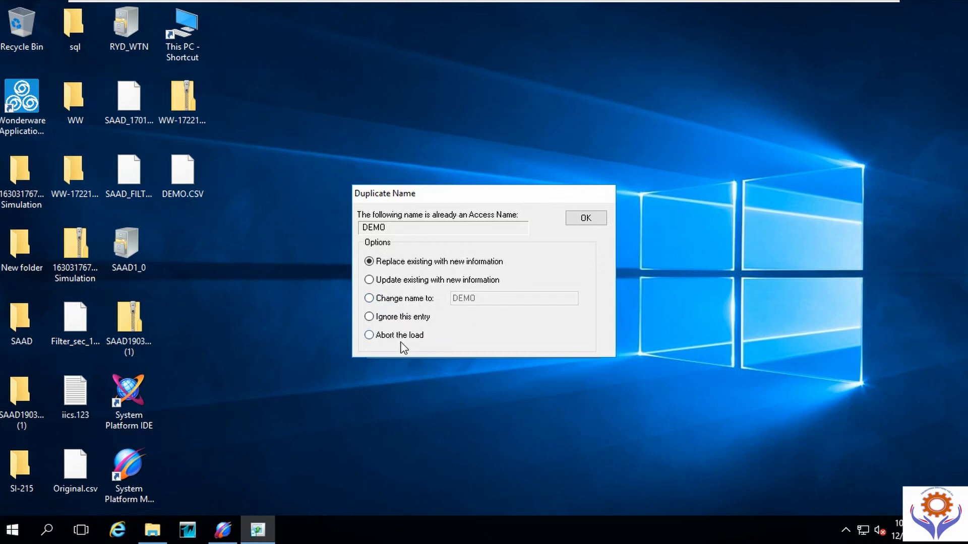
click(582, 220)
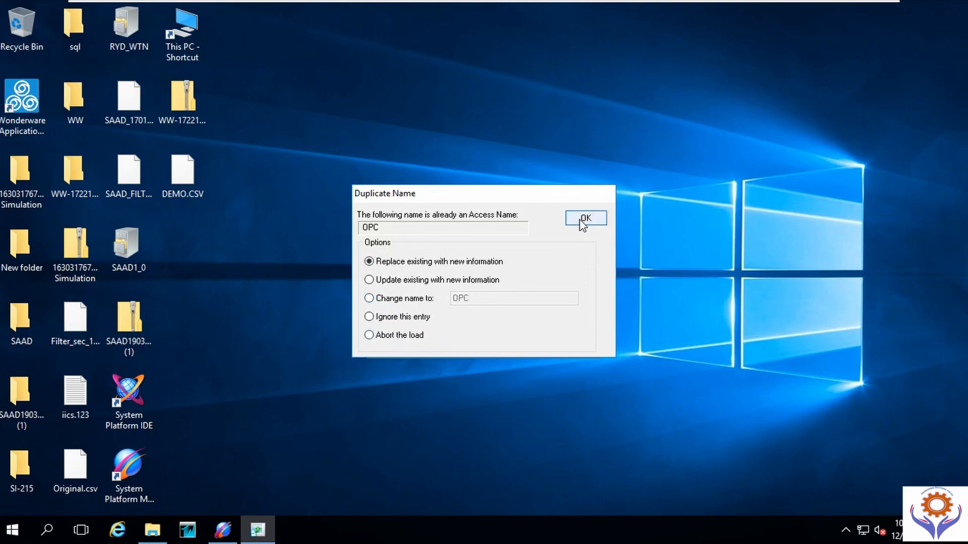
click(584, 219)
click(584, 220)
click(584, 220)
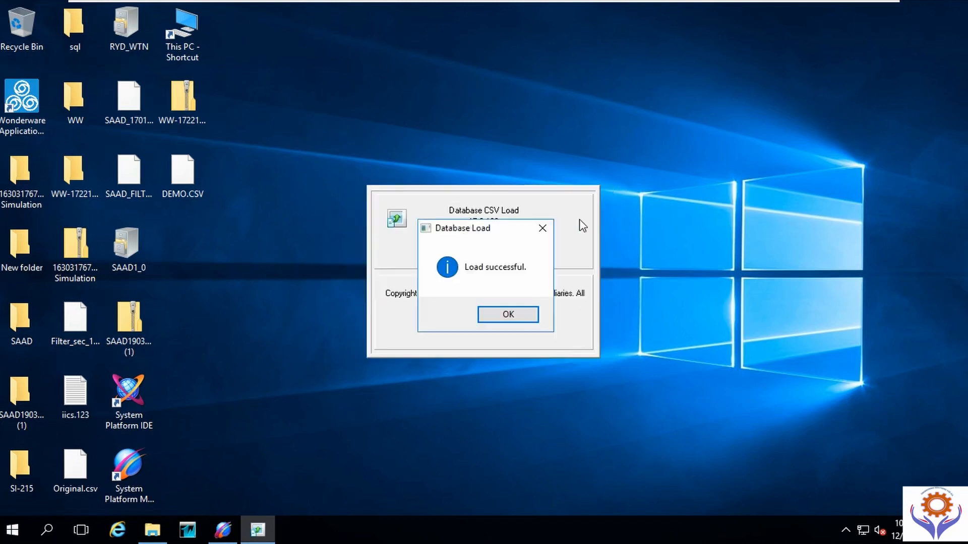
click(507, 315)
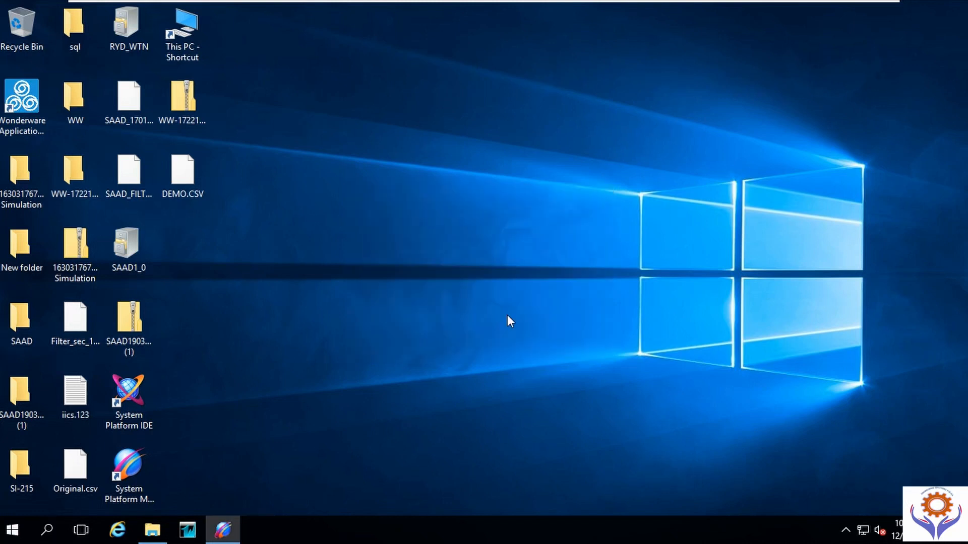
Step: Reopen InTouch Application Manager
click(196, 531)
click(403, 366)
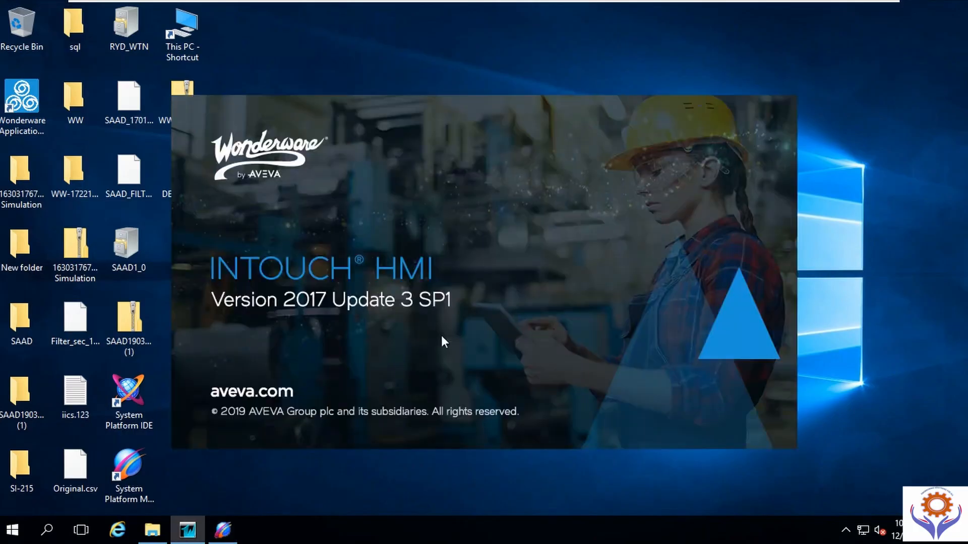